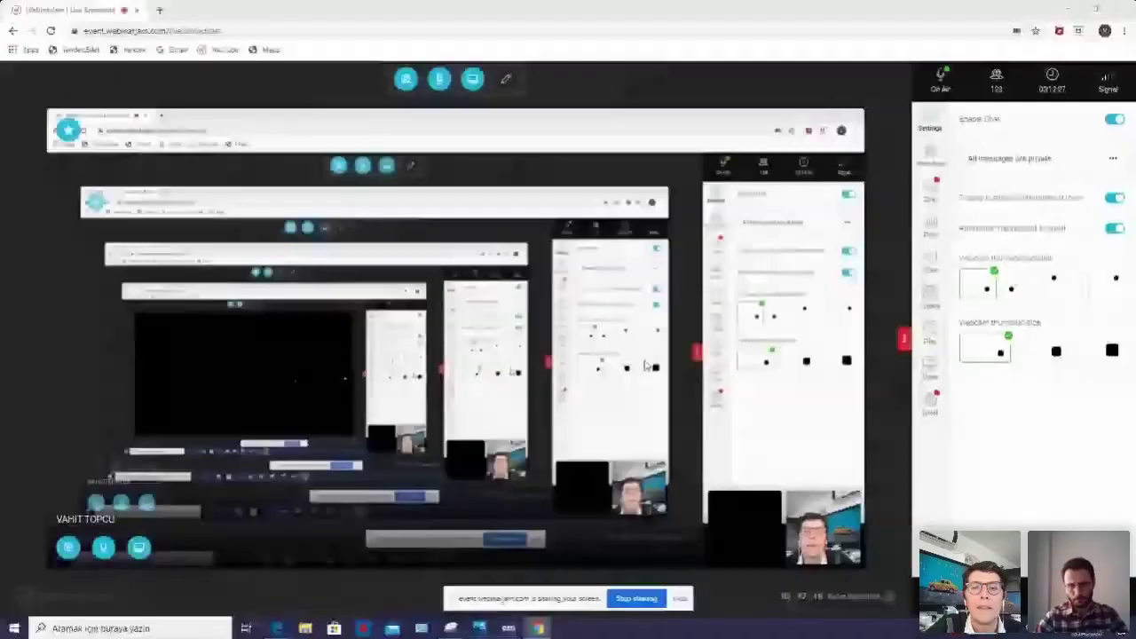
Bring the exocad project window in front of the WebinarJam broadcast.
click(508, 628)
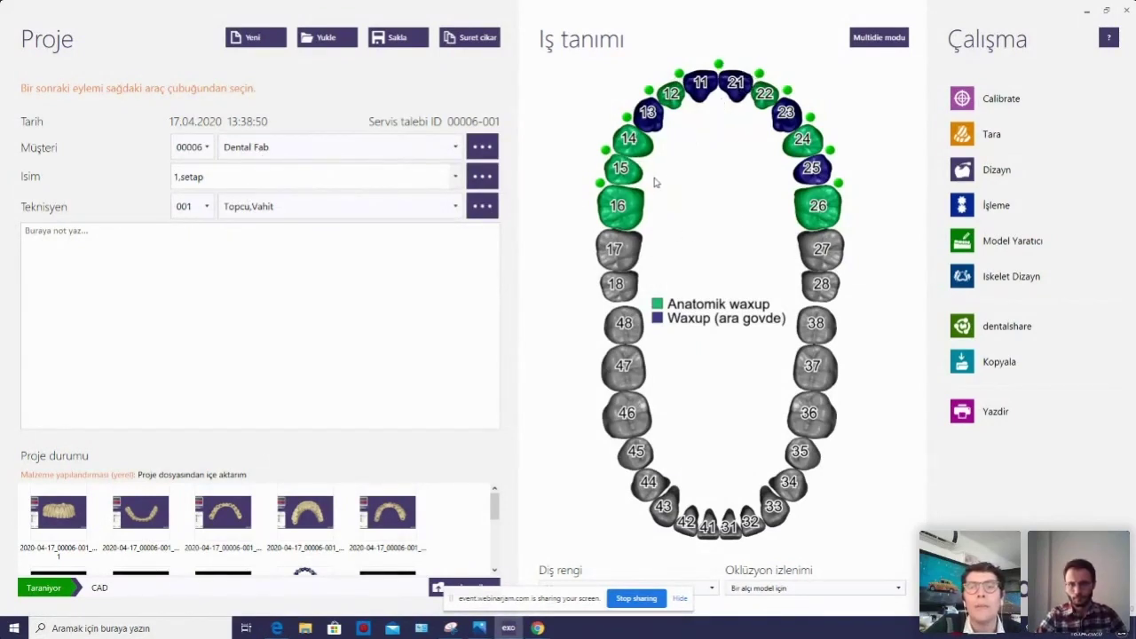
Open tooth 16's configuration, showing Anatomik waxup in NP Metal (Laser).
click(622, 206)
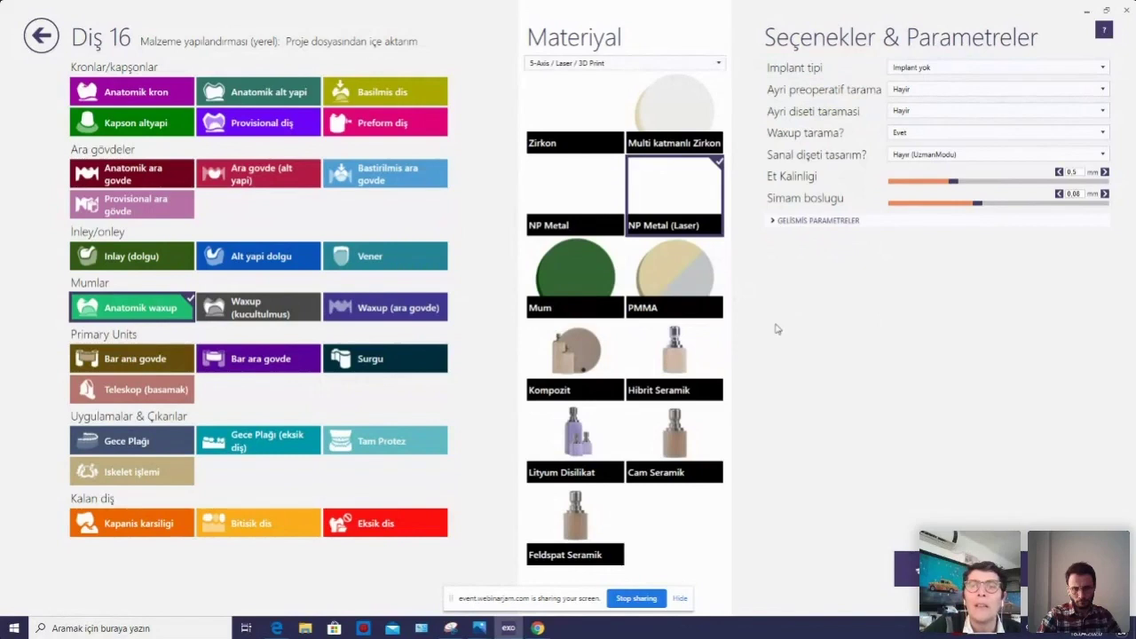
Make tooth 16 a screw-retained (Vida tutulmus) implant and return to the project overview.
click(968, 71)
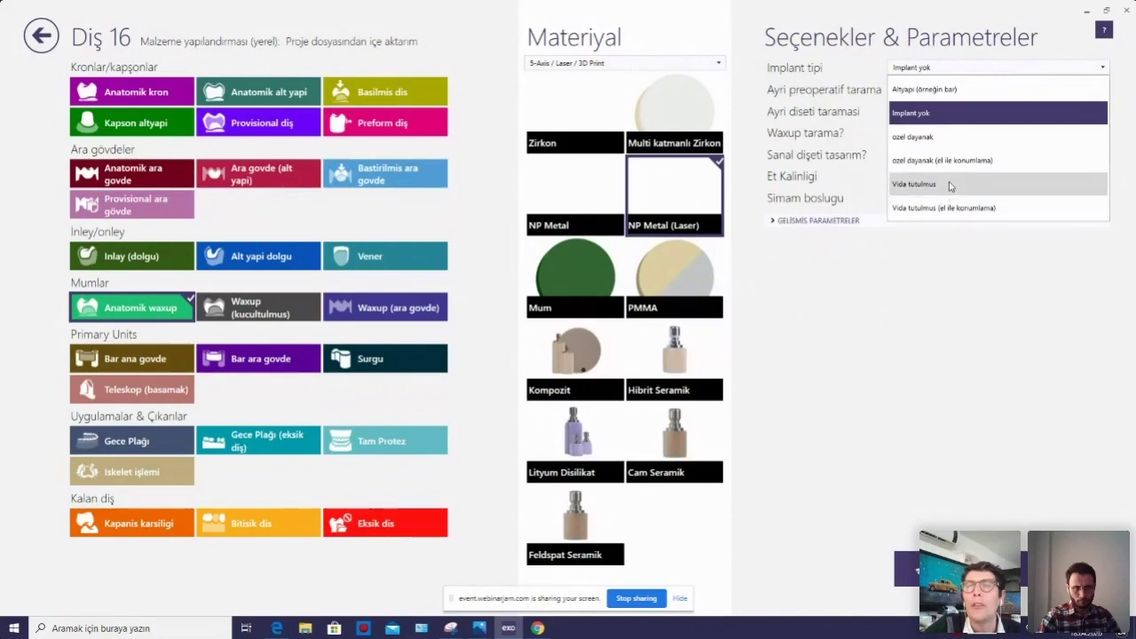
click(954, 184)
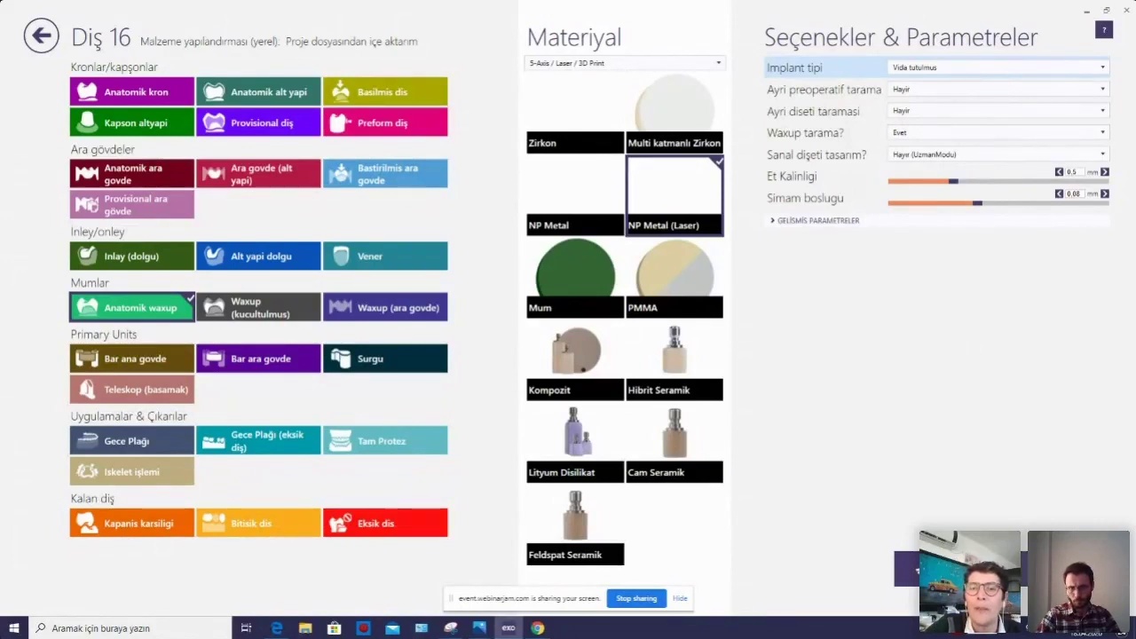
click(41, 40)
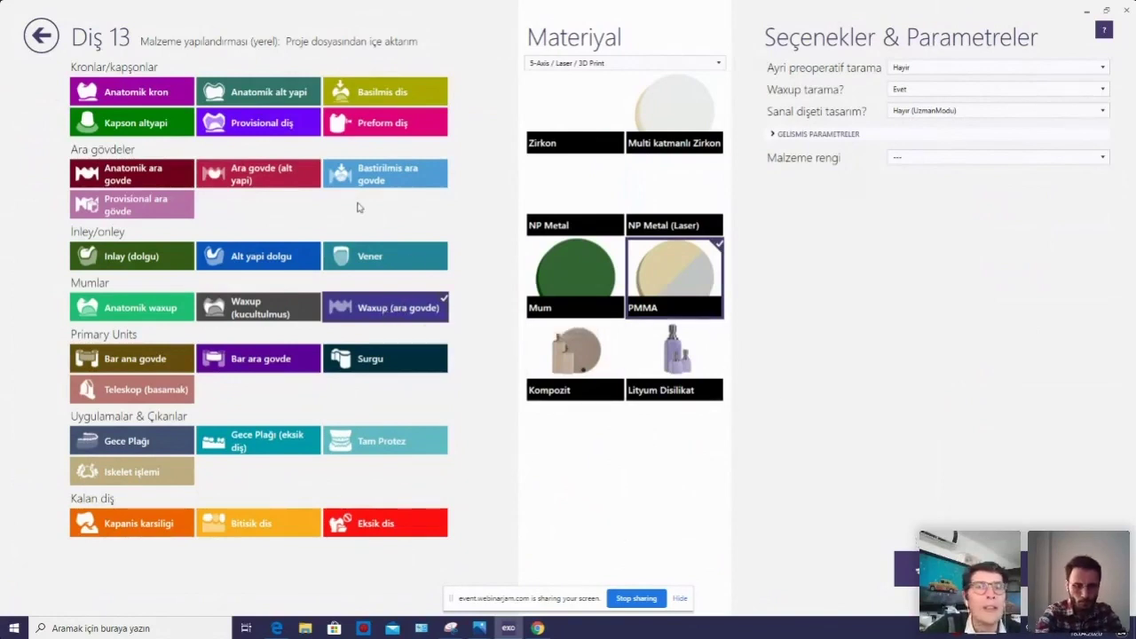
click(34, 36)
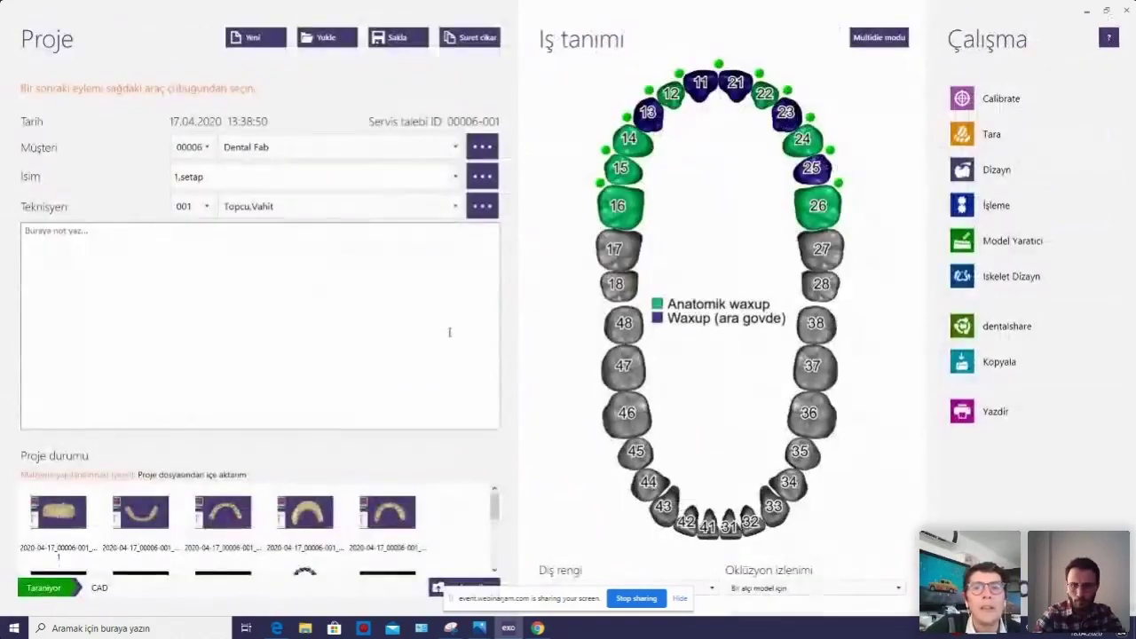
click(719, 303)
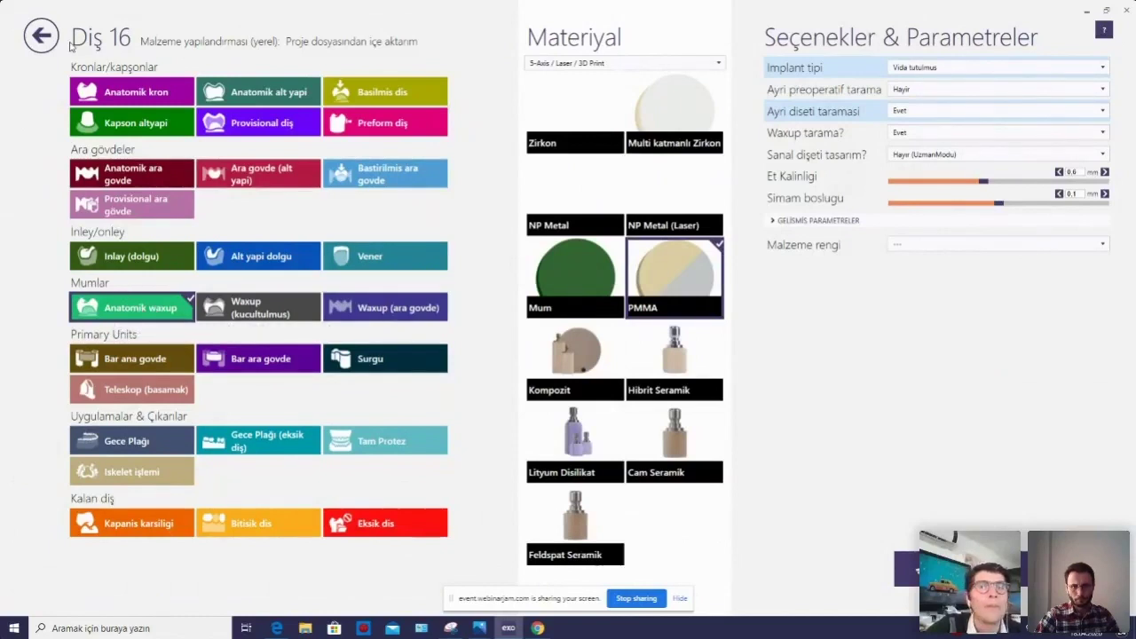
click(41, 36)
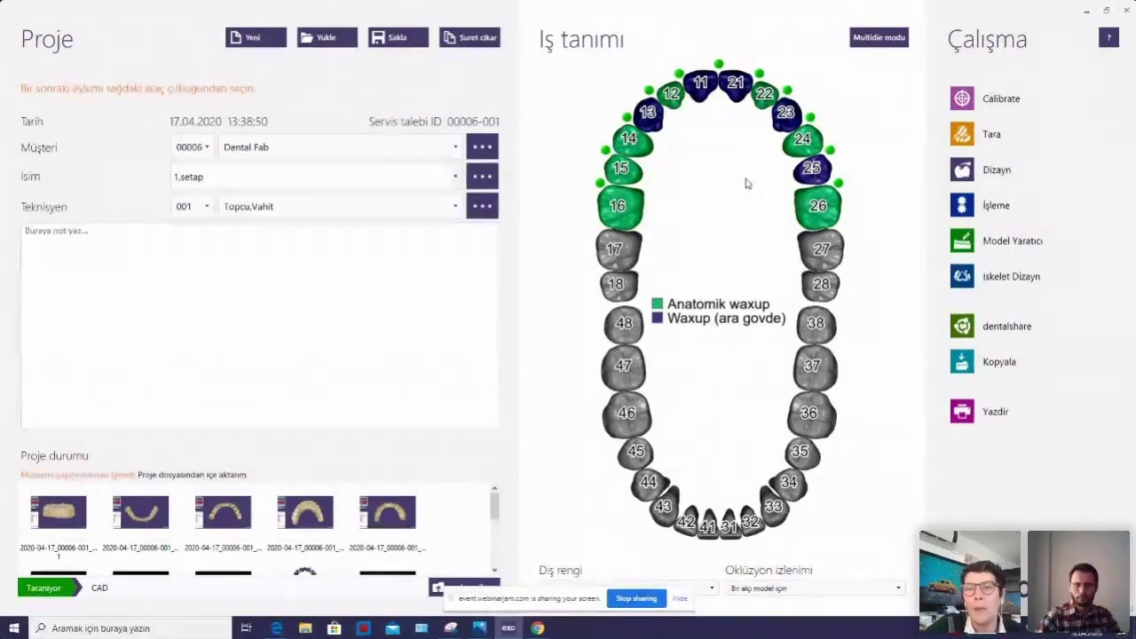
Start Dizayn and load the saved project into the design wizard at tooth 16's implant step.
click(976, 173)
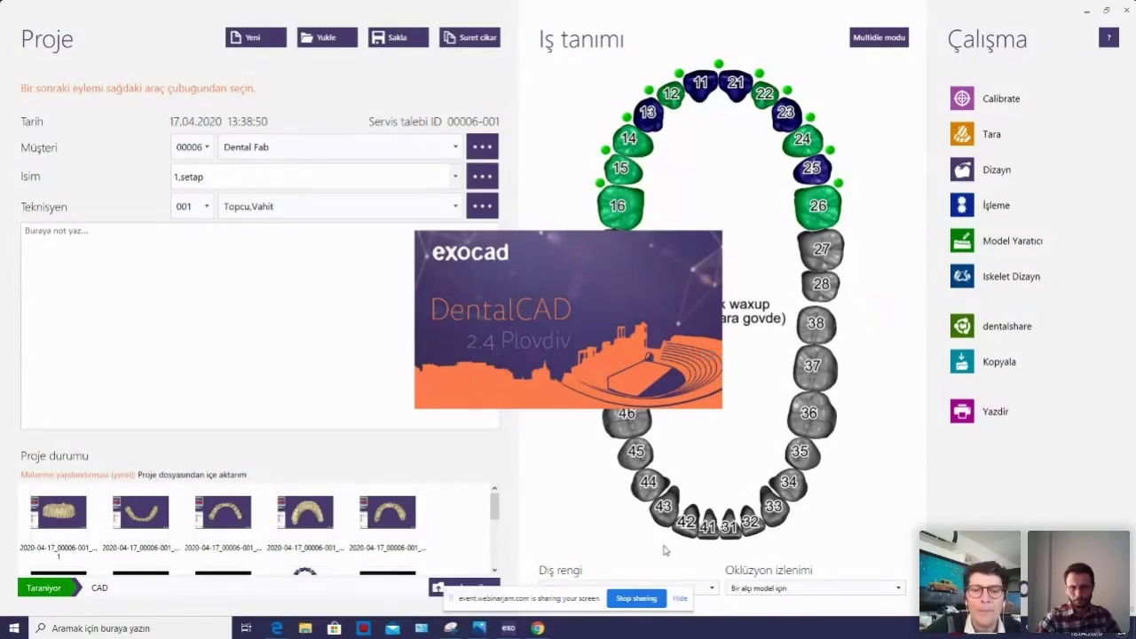
drag(559, 600, 701, 633)
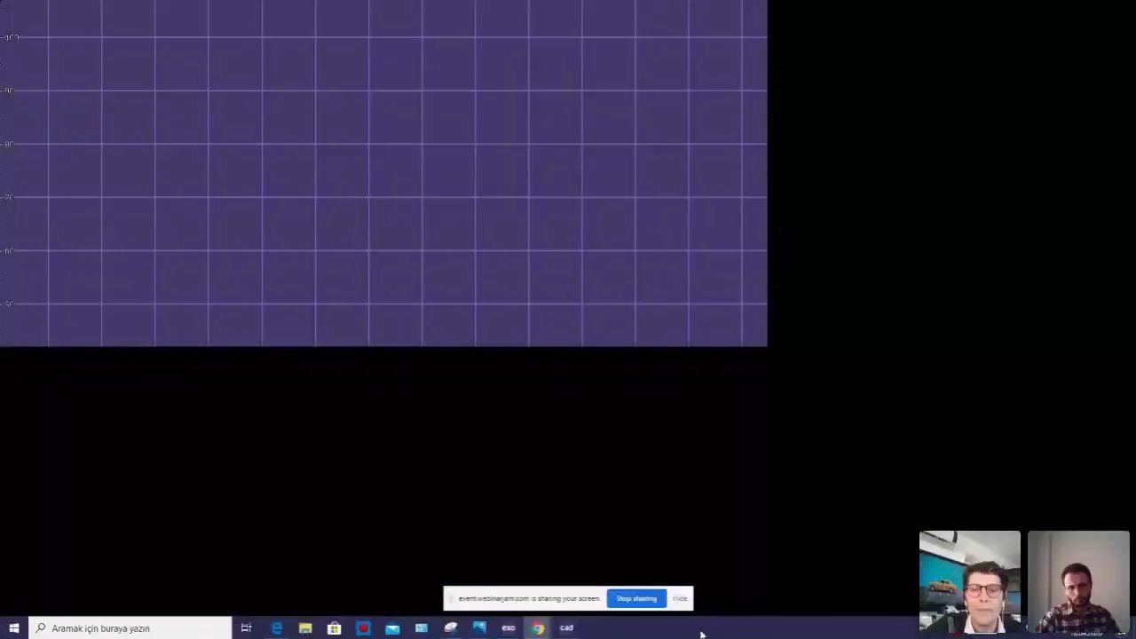
click(516, 362)
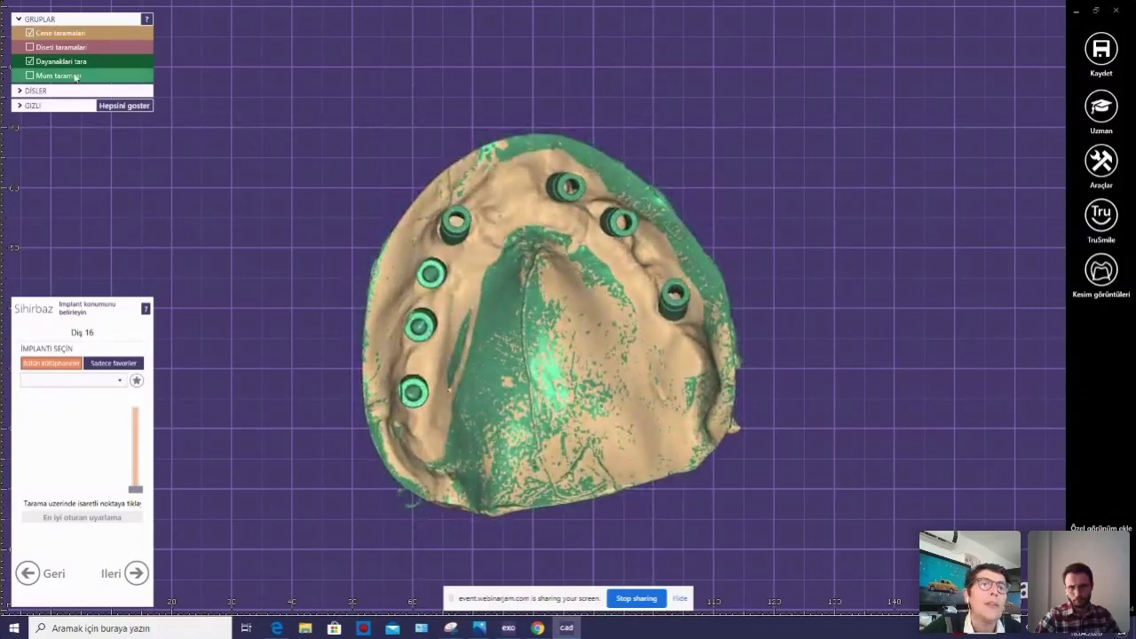
Hide the jaw scan and inspect the scan-body scan on its own.
click(32, 63)
click(30, 61)
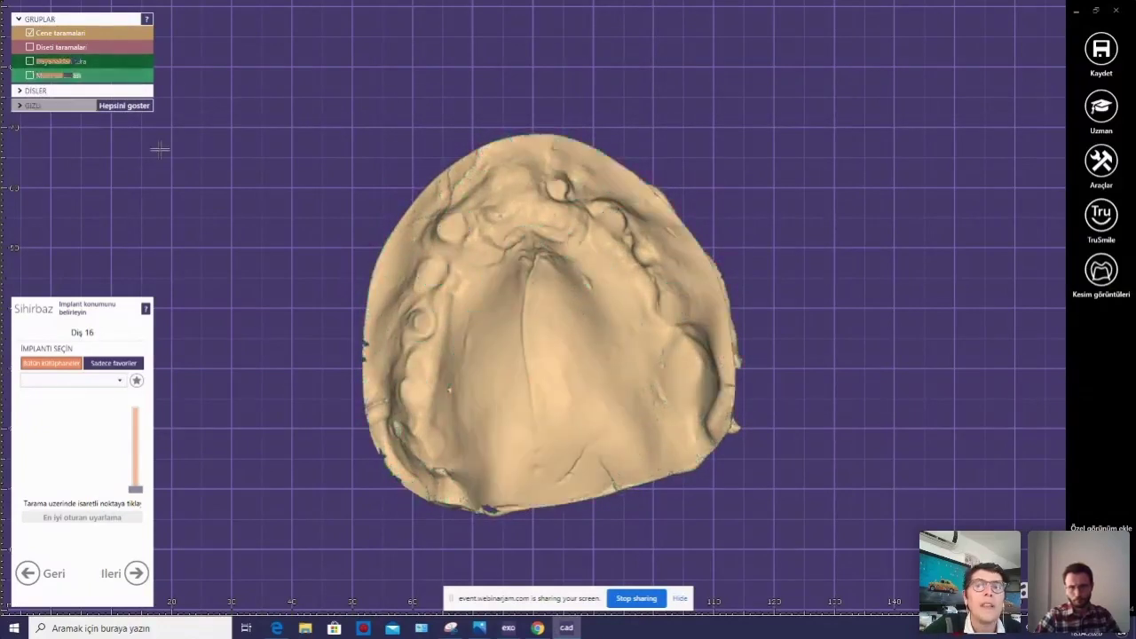
right_drag(409, 213, 520, 223)
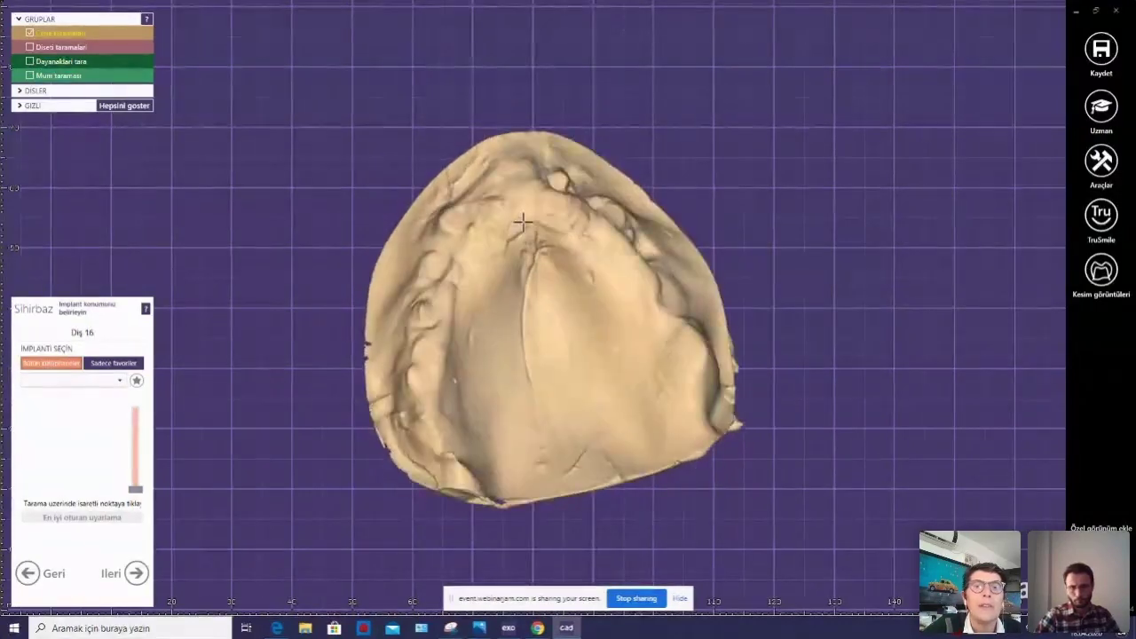
click(30, 33)
click(28, 76)
click(29, 61)
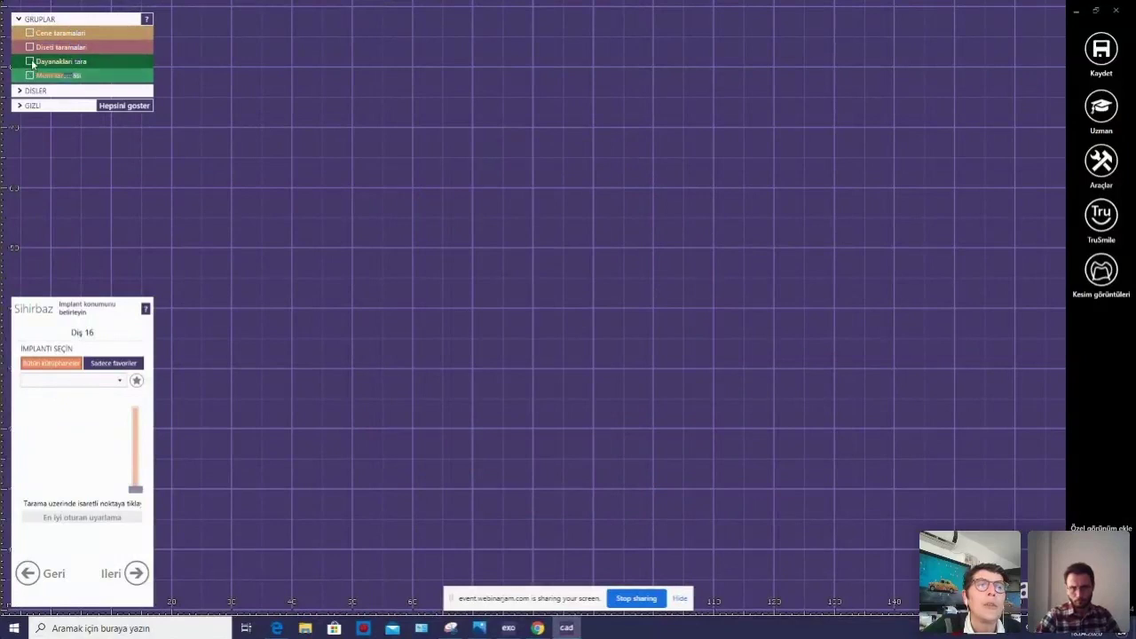
right_drag(470, 232, 480, 237)
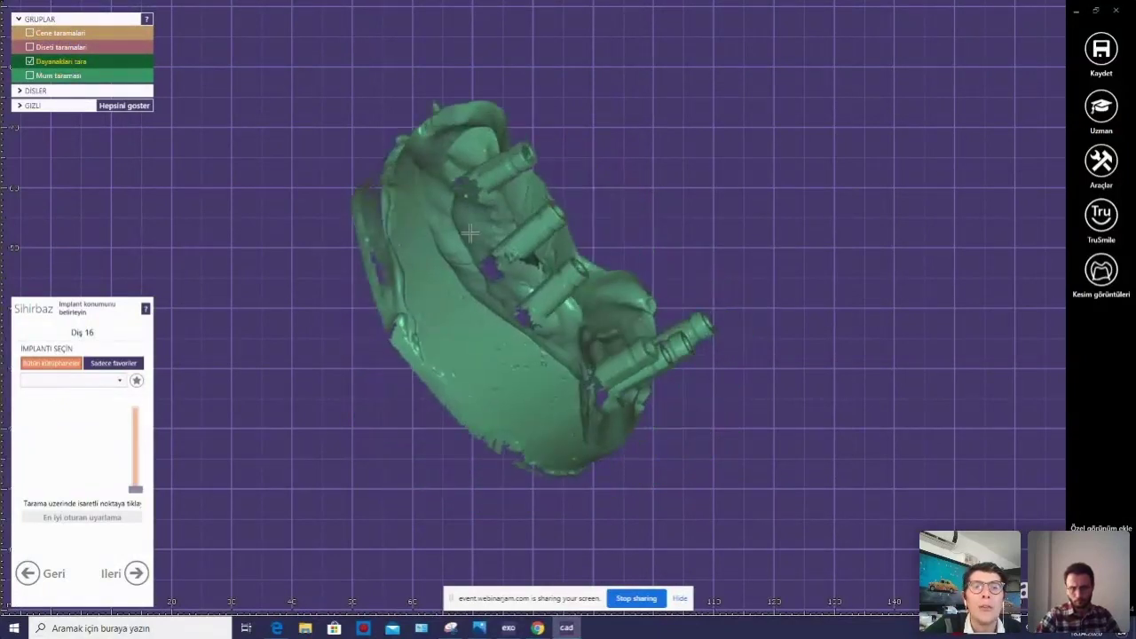
click(29, 61)
Compare the wax-up with the jaw scan, ending with only Mum taraması shown.
click(29, 76)
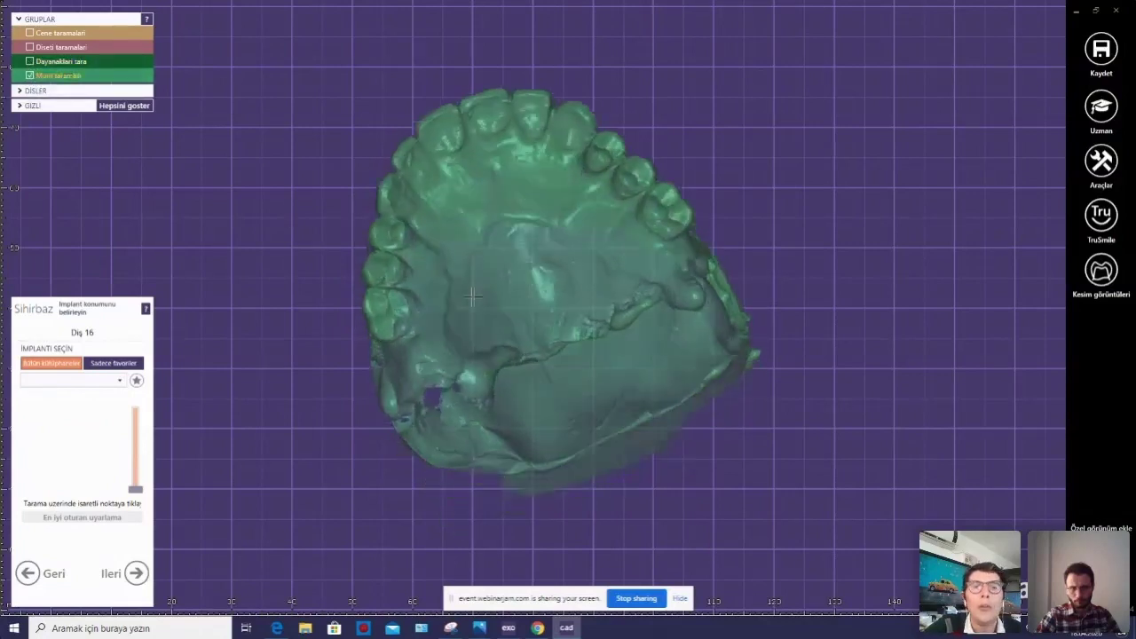
double_click(77, 75)
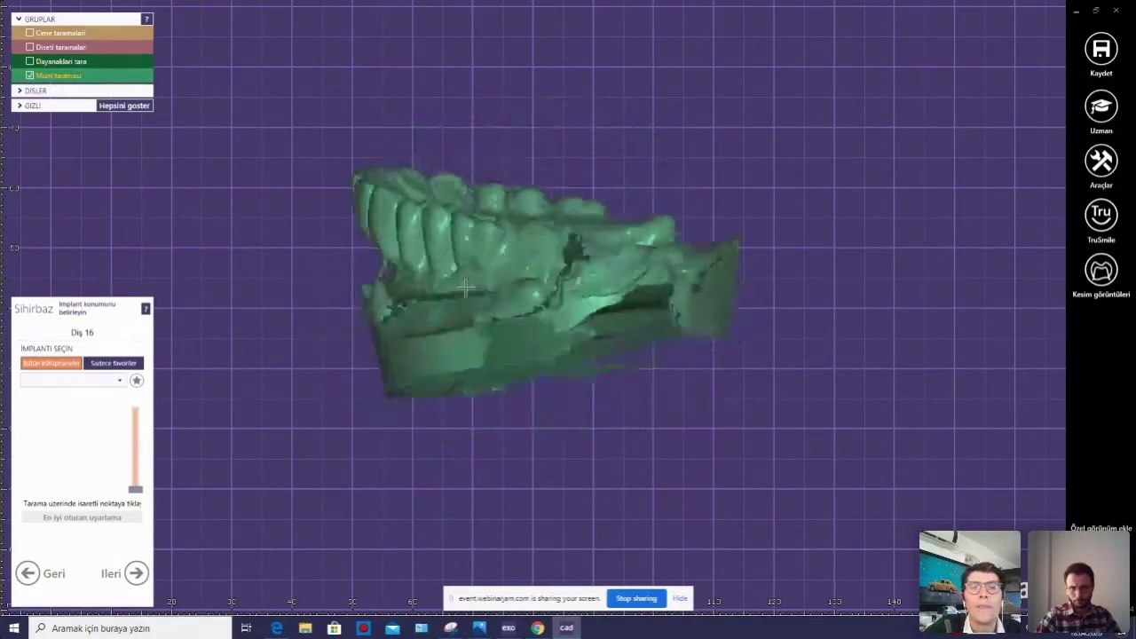
double_click(44, 76)
click(29, 33)
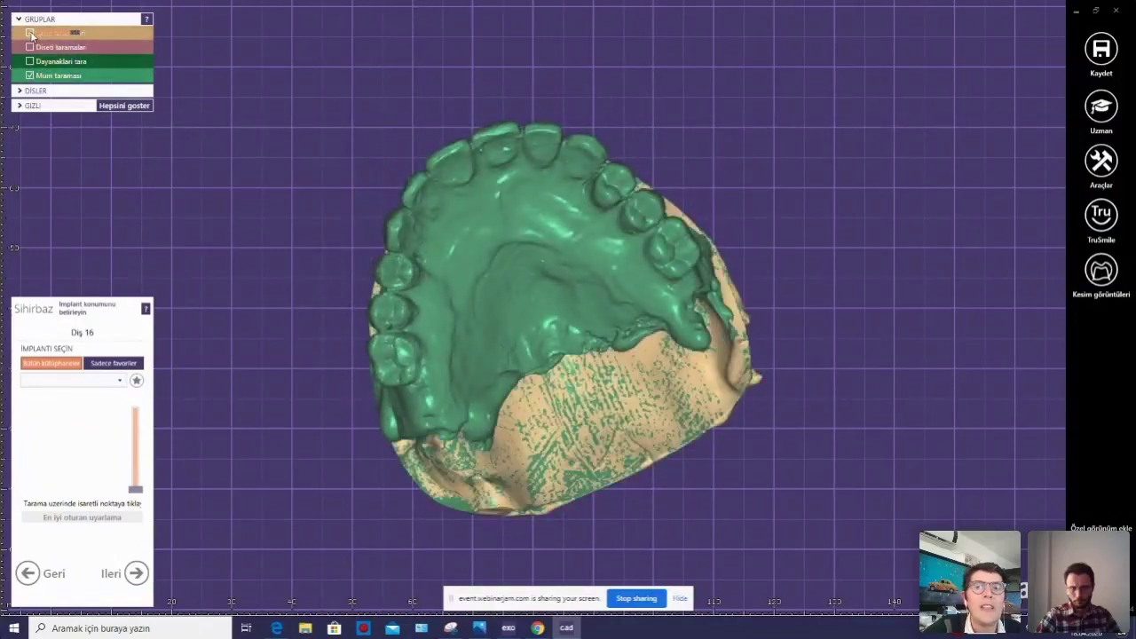
mouse_move(461, 285)
right_down()
mouse_move(434, 339)
mouse_move(392, 294)
mouse_move(536, 295)
mouse_move(177, 210)
right_up()
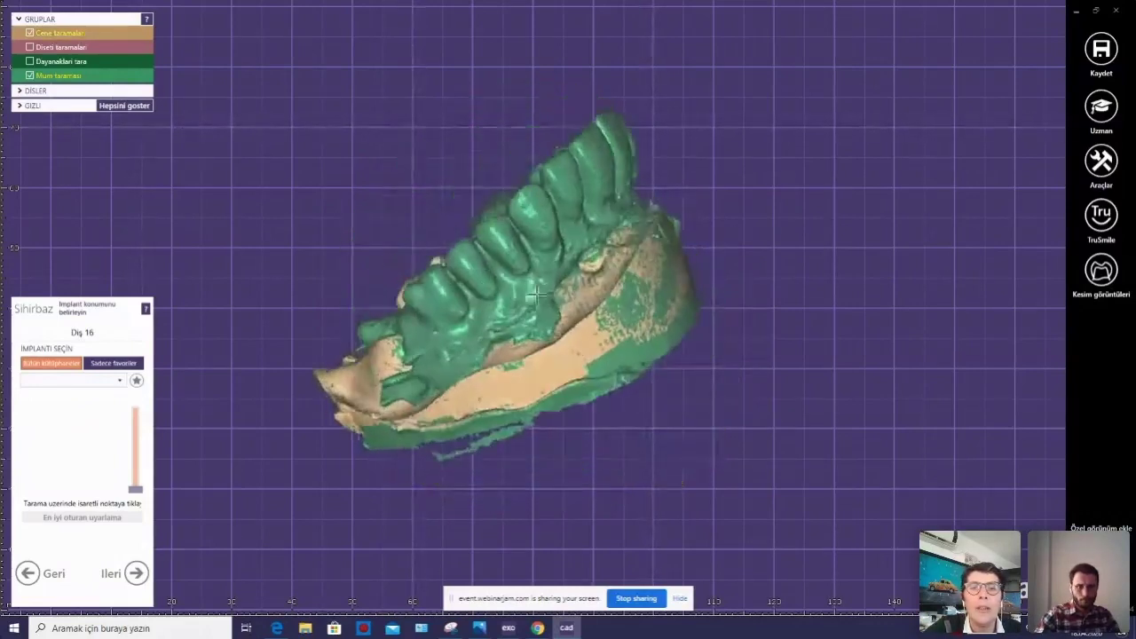
click(30, 76)
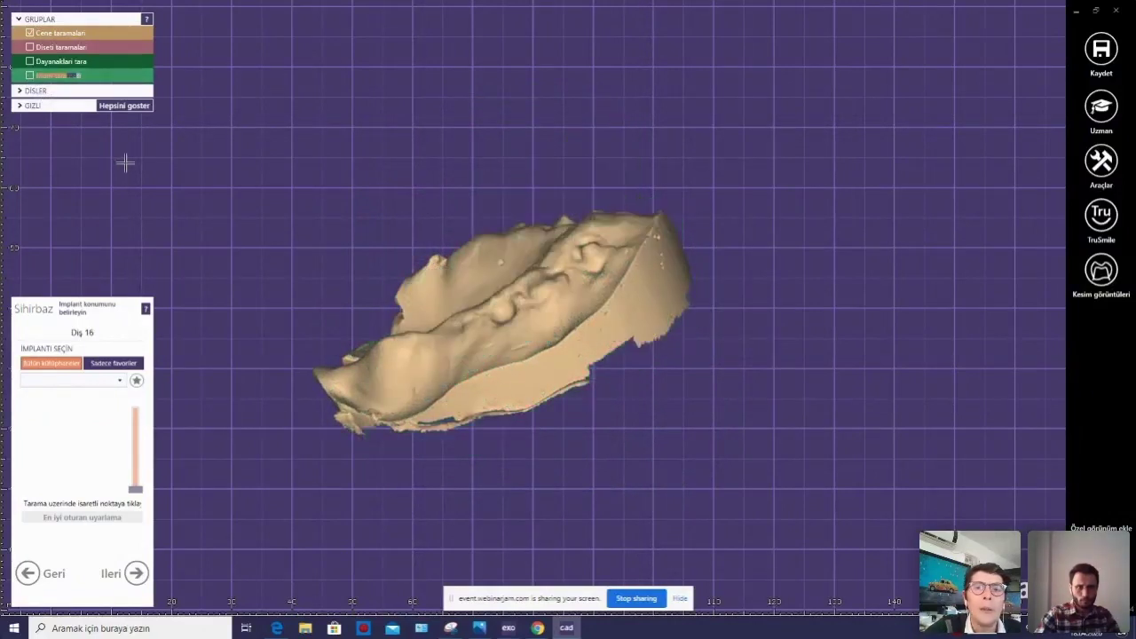
click(30, 76)
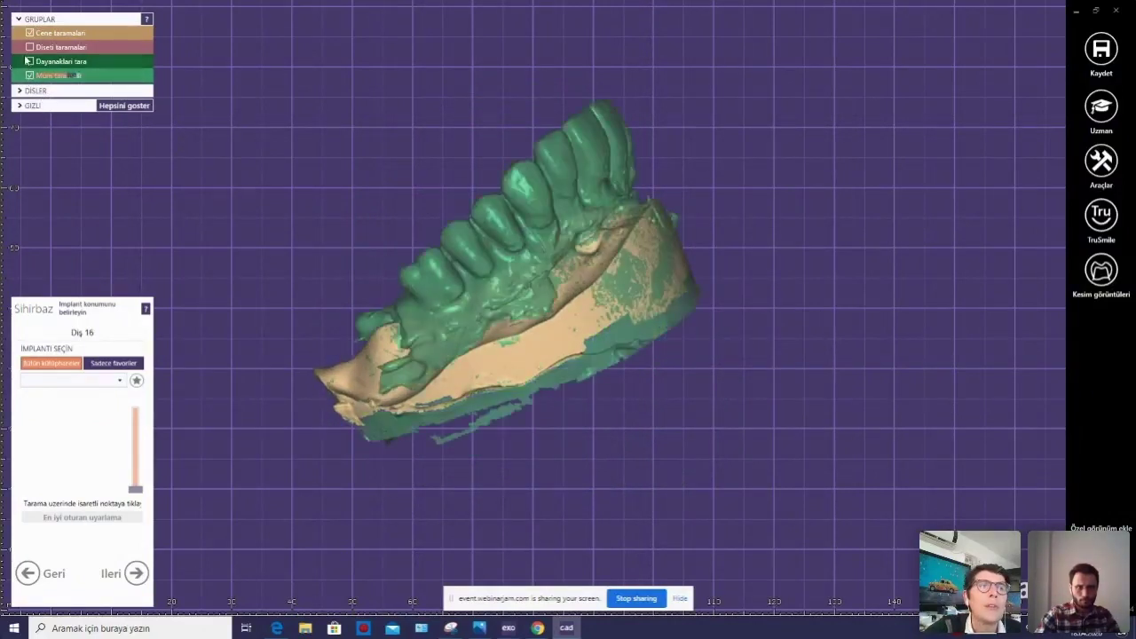
click(30, 33)
mouse_move(426, 187)
right_down()
mouse_move(449, 253)
mouse_move(545, 263)
mouse_move(556, 250)
right_up()
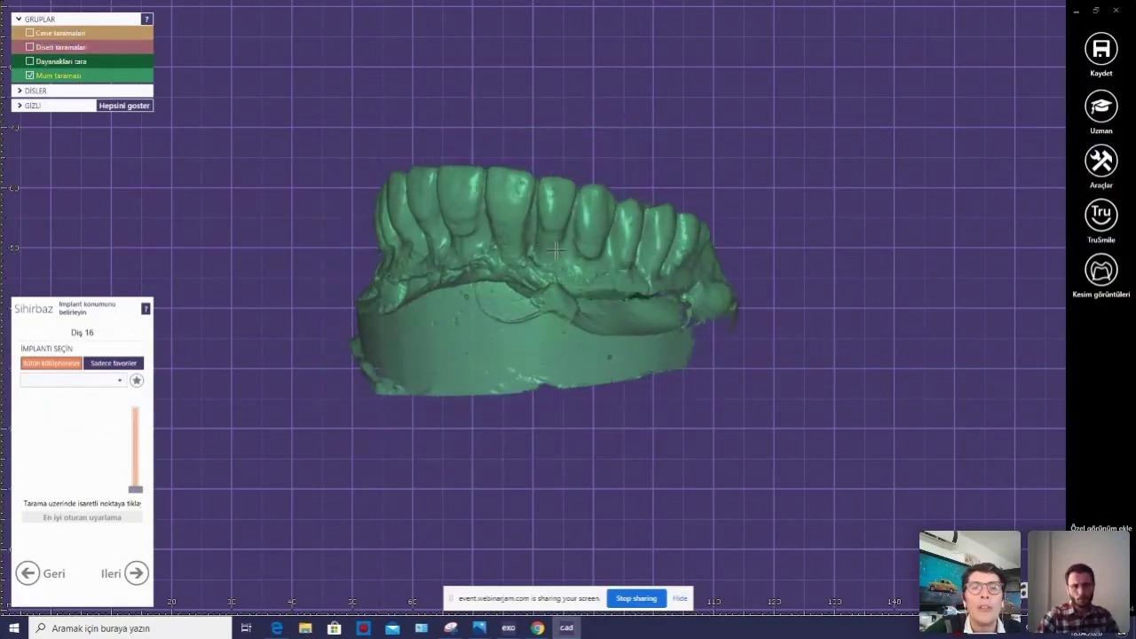
Turn on Uzman expert mode and open the Waxup Scan Editor via Mumlama model yerlesimini duzet….
right_click(493, 235)
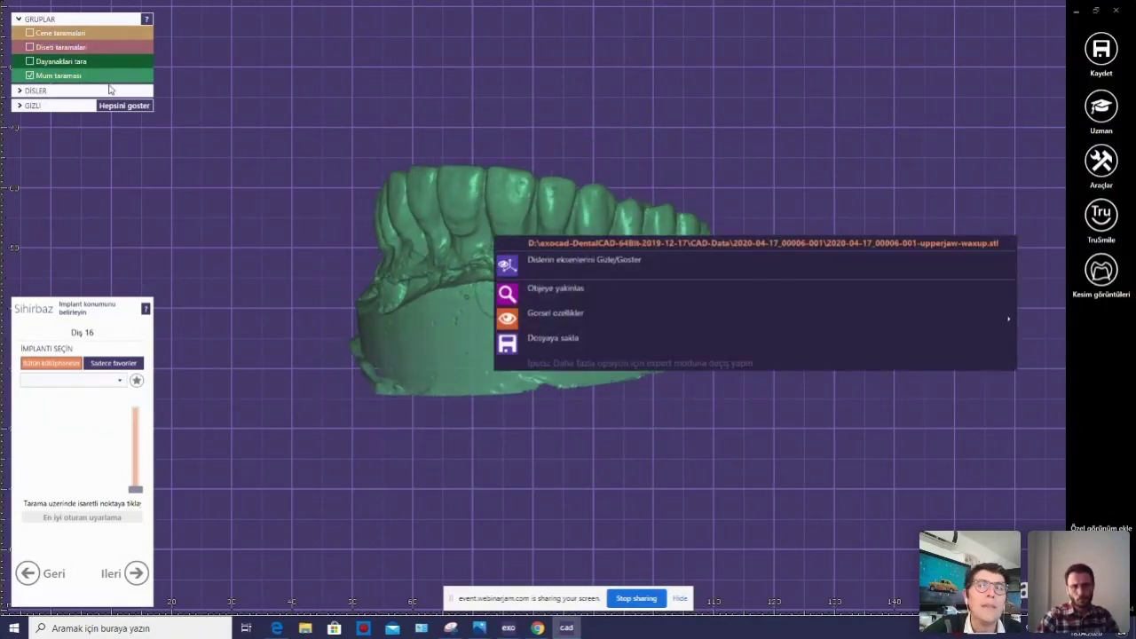
click(1100, 104)
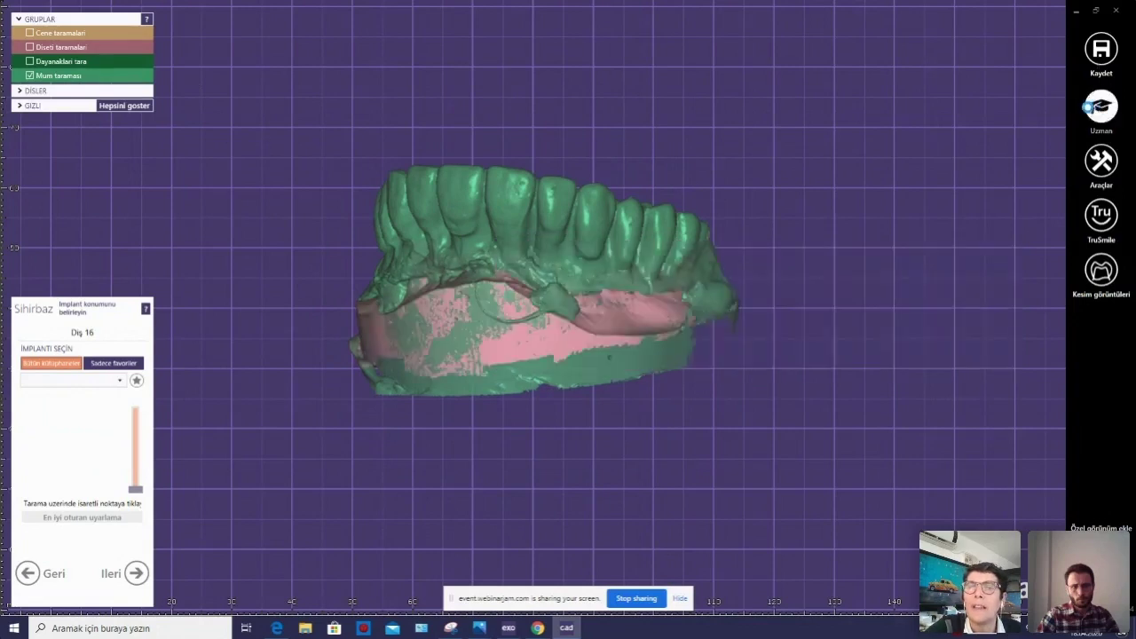
right_click(548, 244)
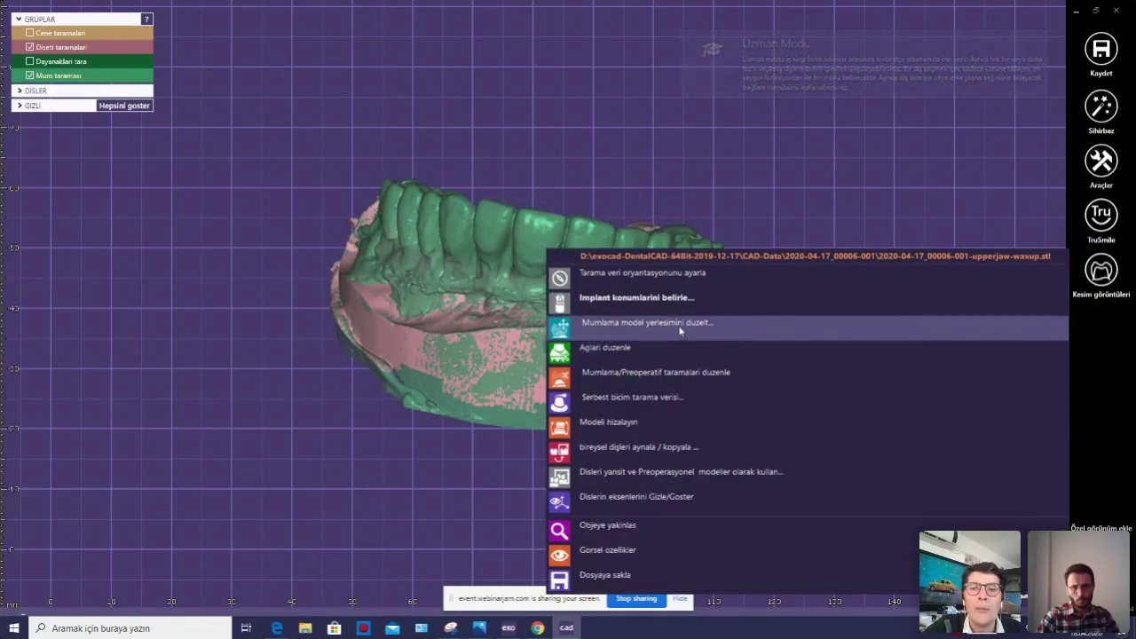
click(673, 373)
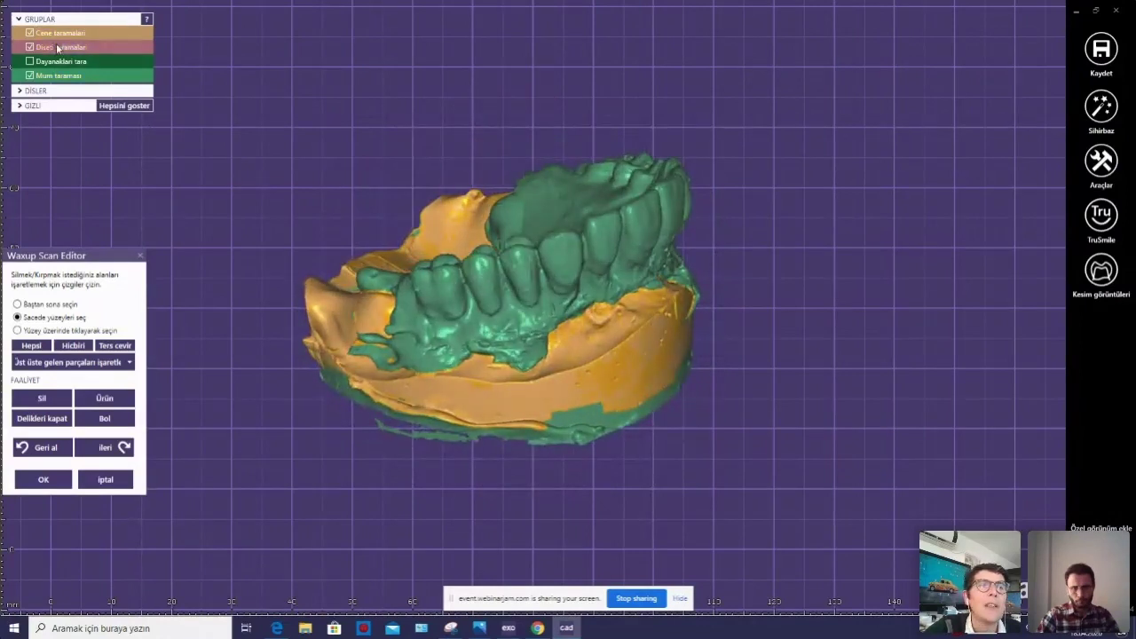
Hide the jaw and gingiva scans and delete the marked base portion of the wax-up scan.
click(30, 33)
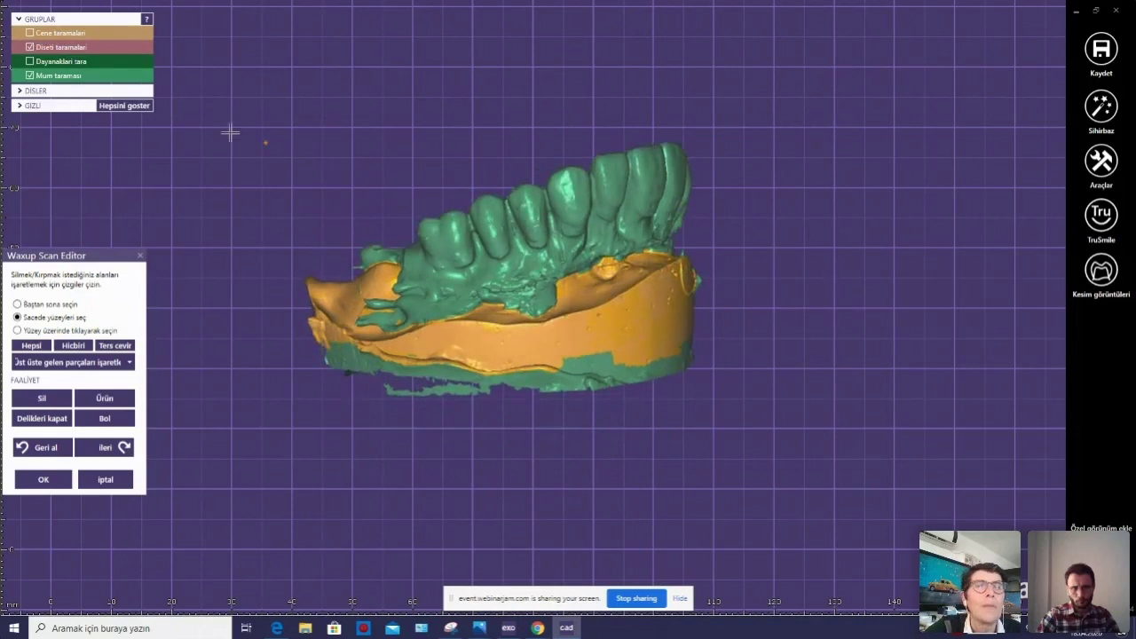
click(31, 47)
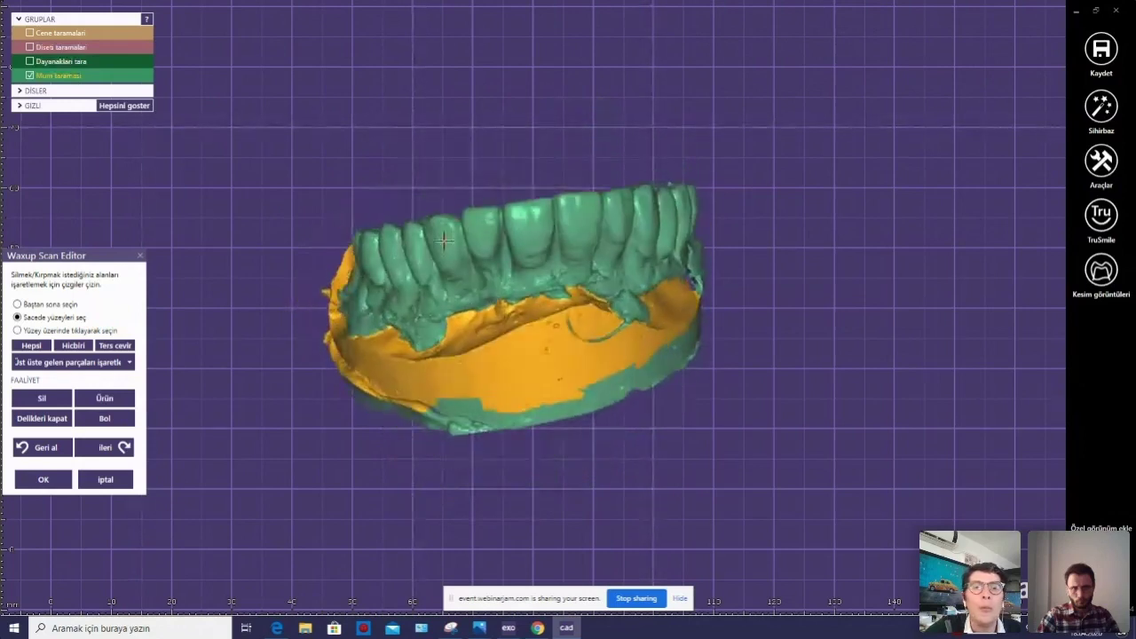
click(52, 401)
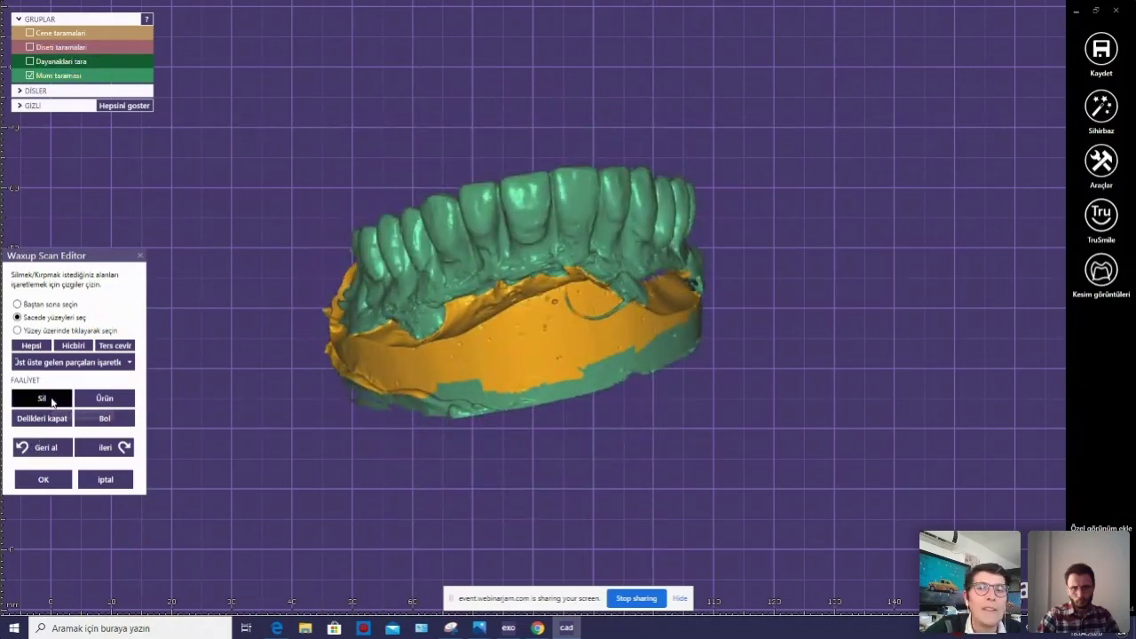
right_drag(518, 347, 519, 282)
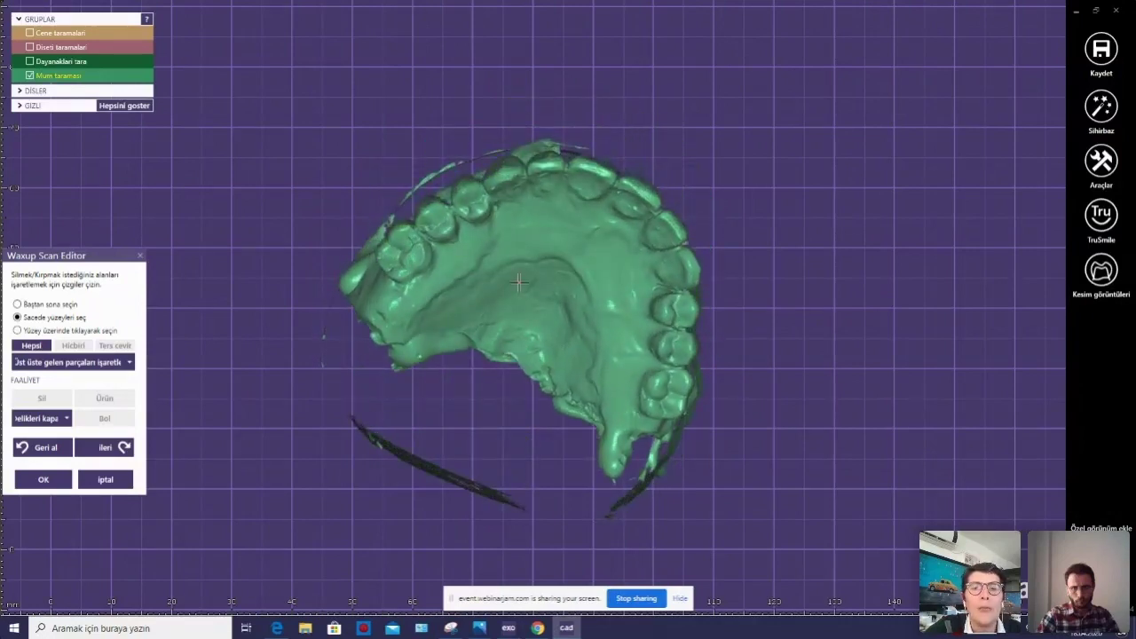
Outline the palate of the wax-up scan and delete it.
click(527, 219)
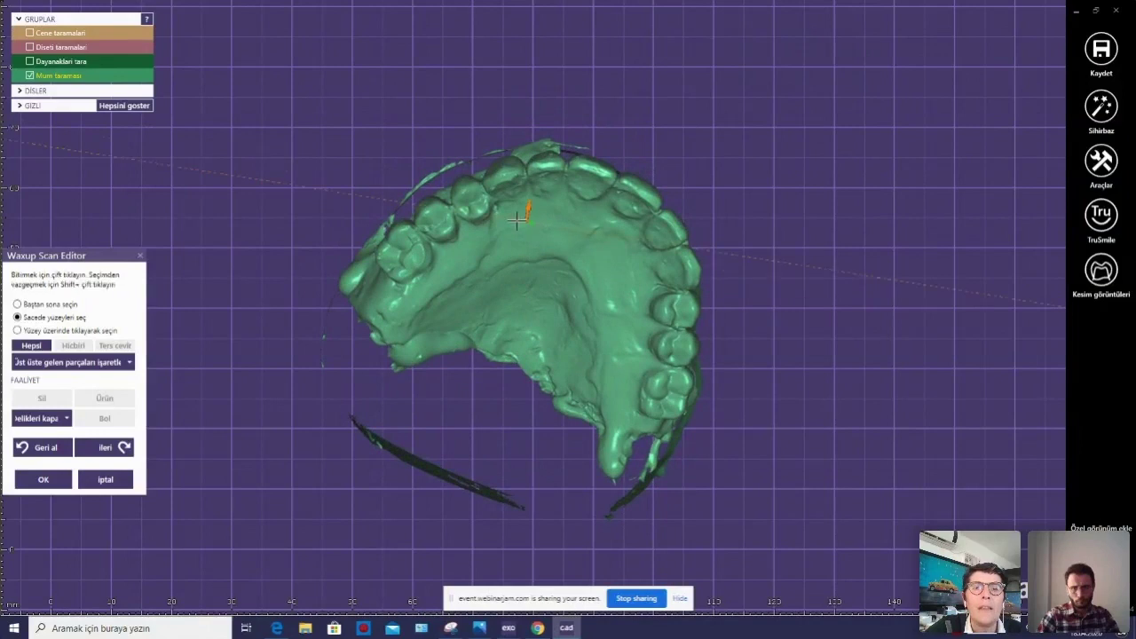
double_click(470, 237)
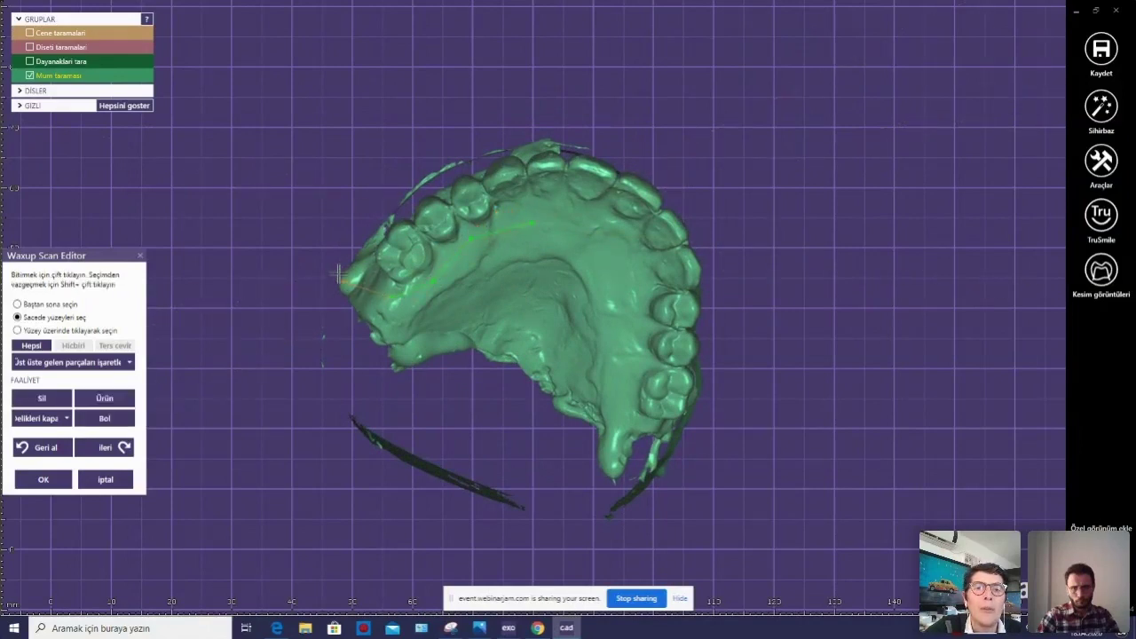
click(304, 252)
click(490, 573)
click(548, 559)
click(632, 540)
click(656, 531)
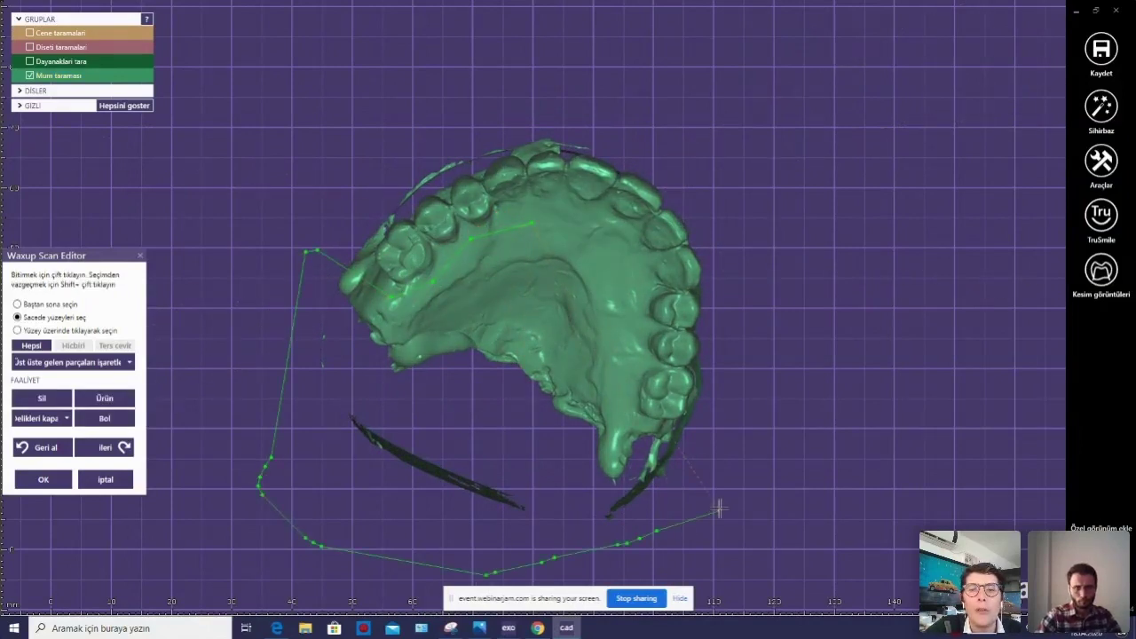
click(720, 512)
click(721, 492)
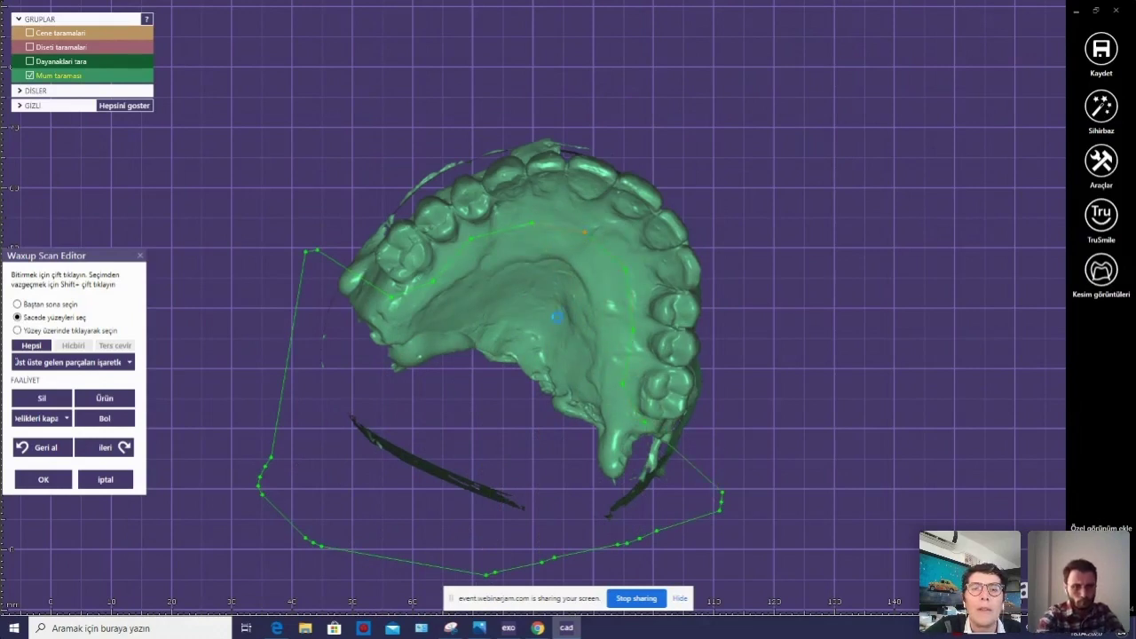
double_click(542, 310)
right_drag(502, 348, 462, 355)
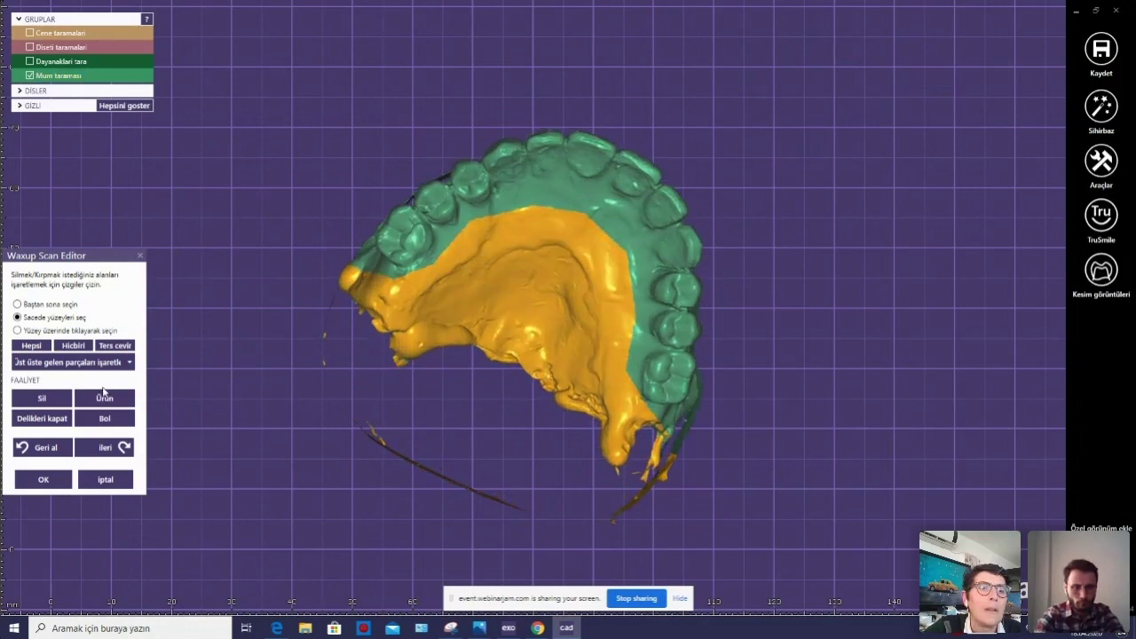
click(42, 397)
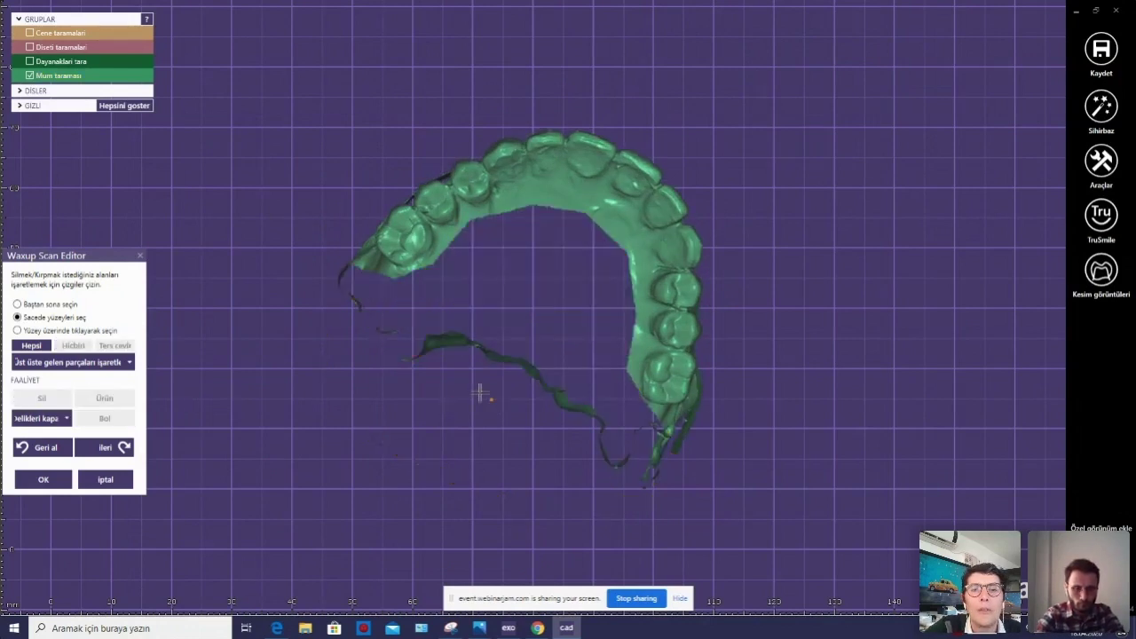
Outline the loose flaps behind the teeth and delete them.
right_drag(479, 393, 554, 301)
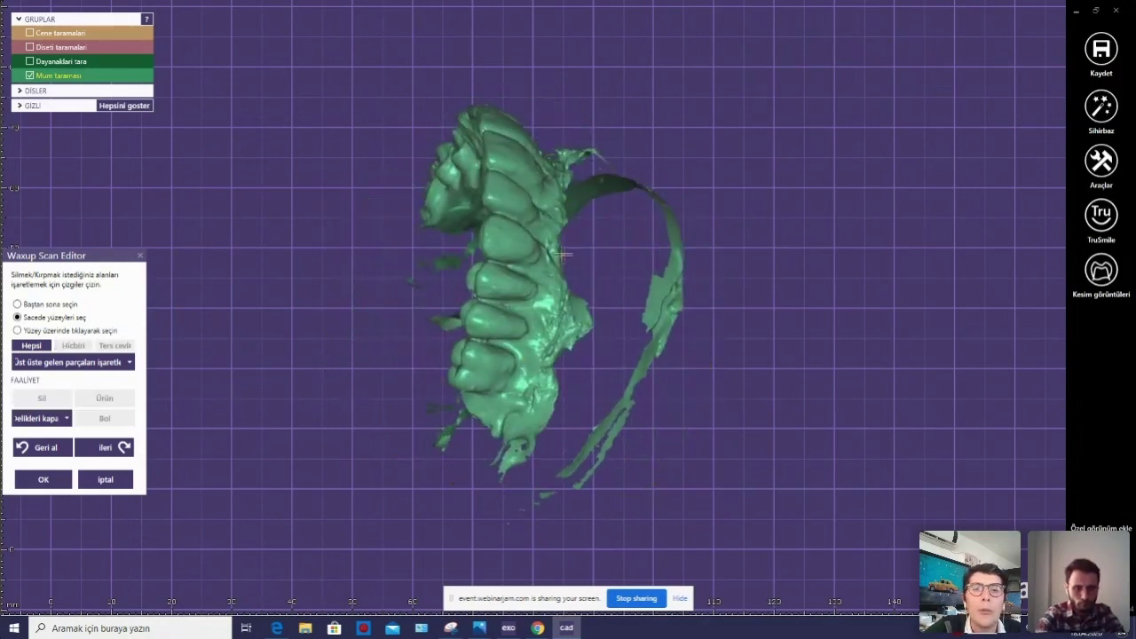
drag(563, 255, 554, 279)
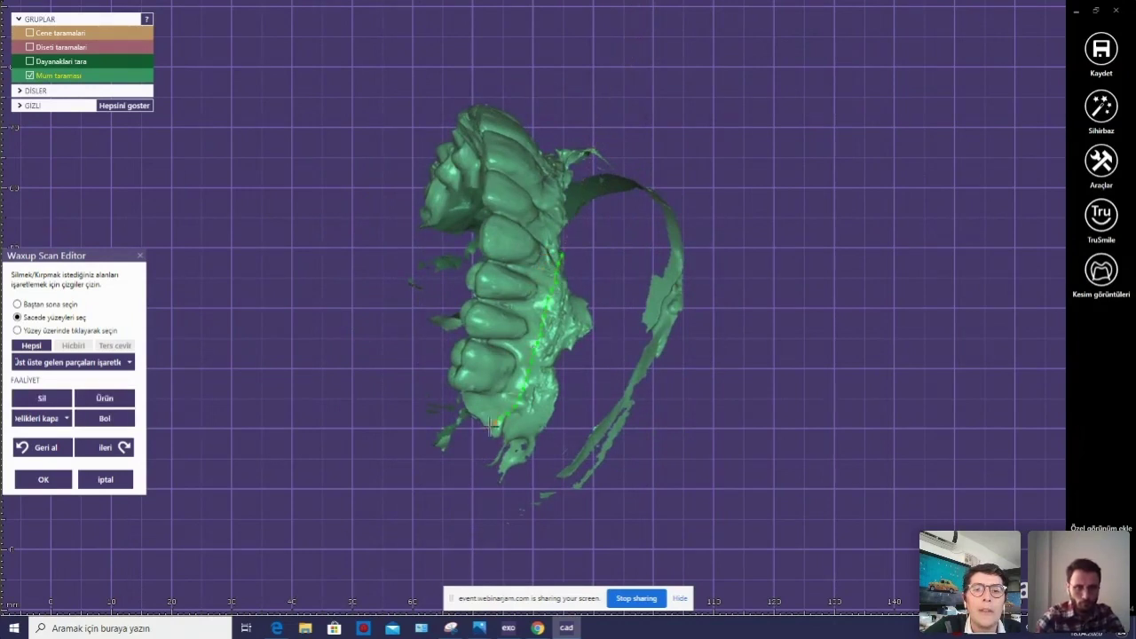
drag(600, 386, 569, 257)
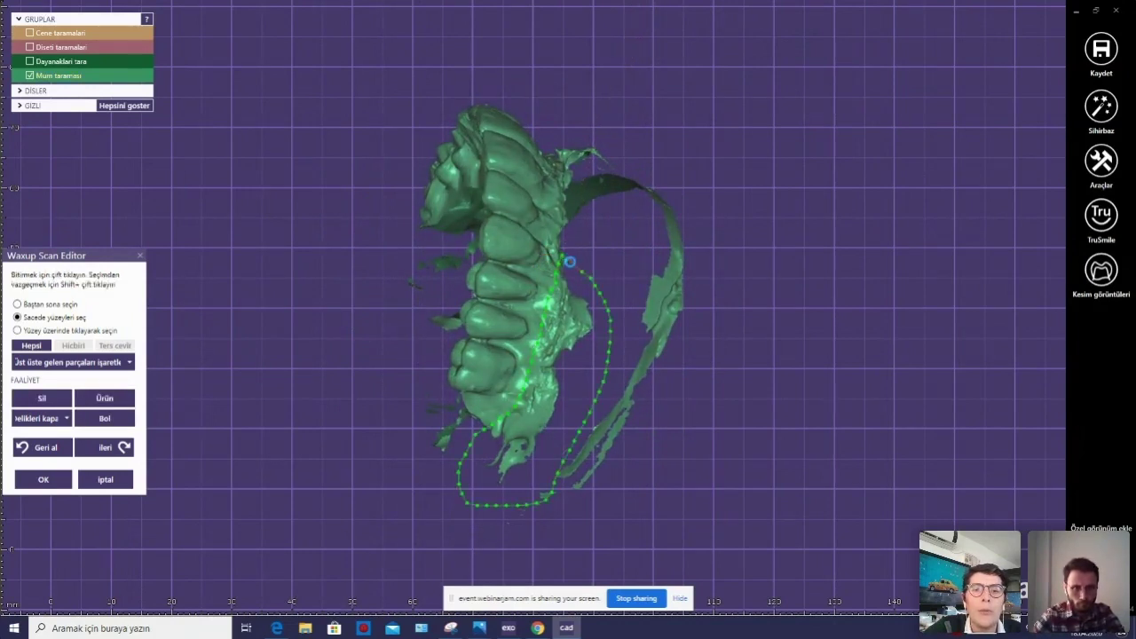
double_click(569, 262)
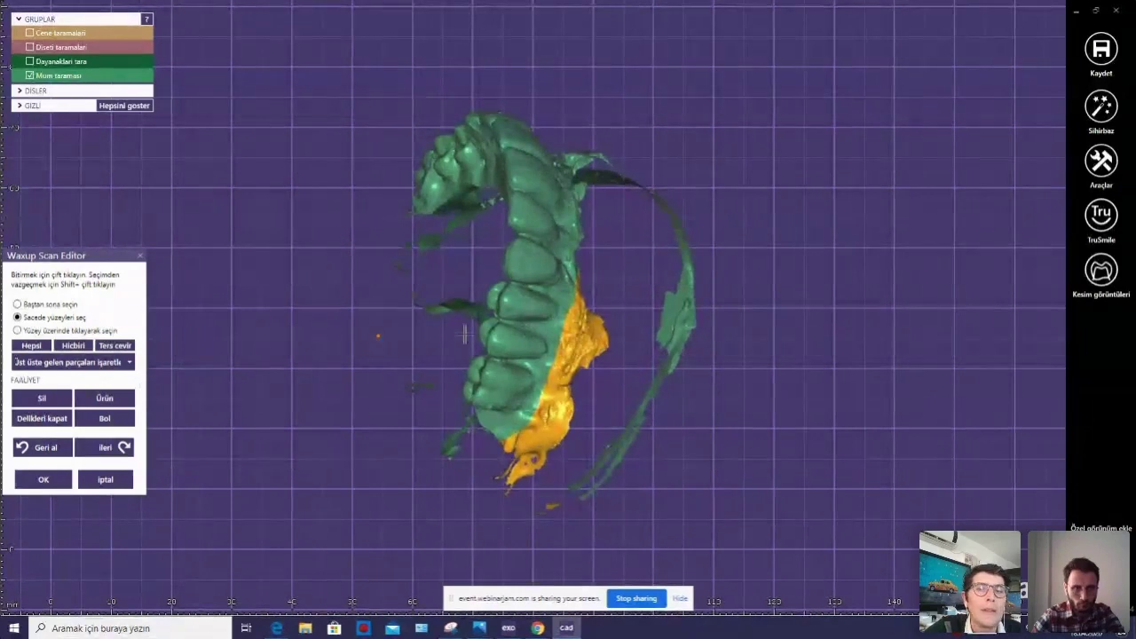
right_drag(465, 333, 555, 290)
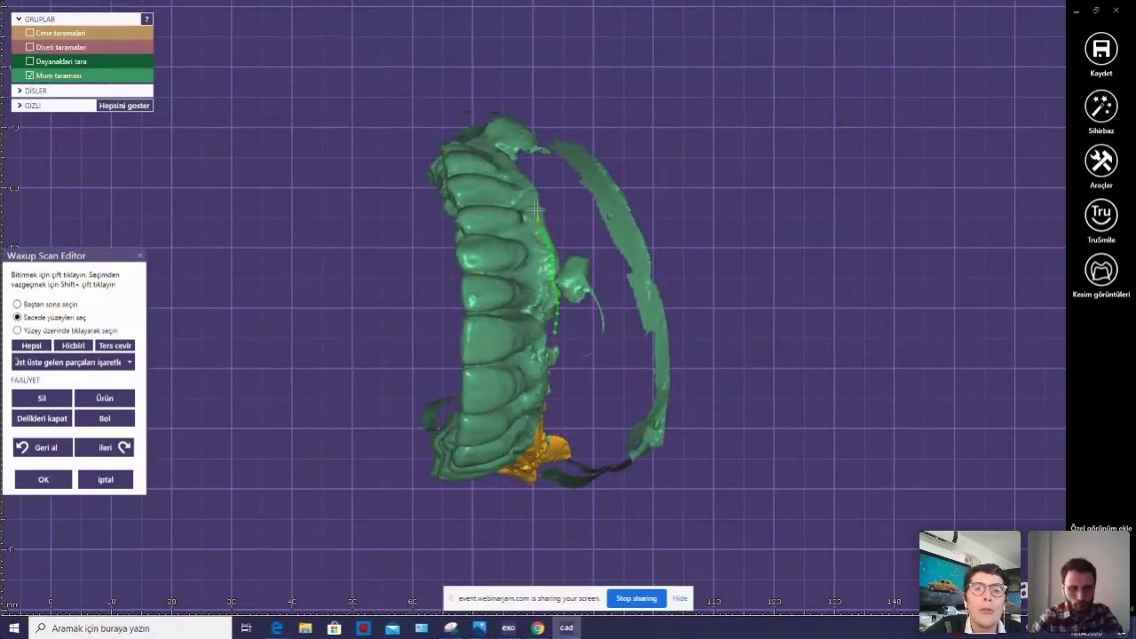
double_click(554, 328)
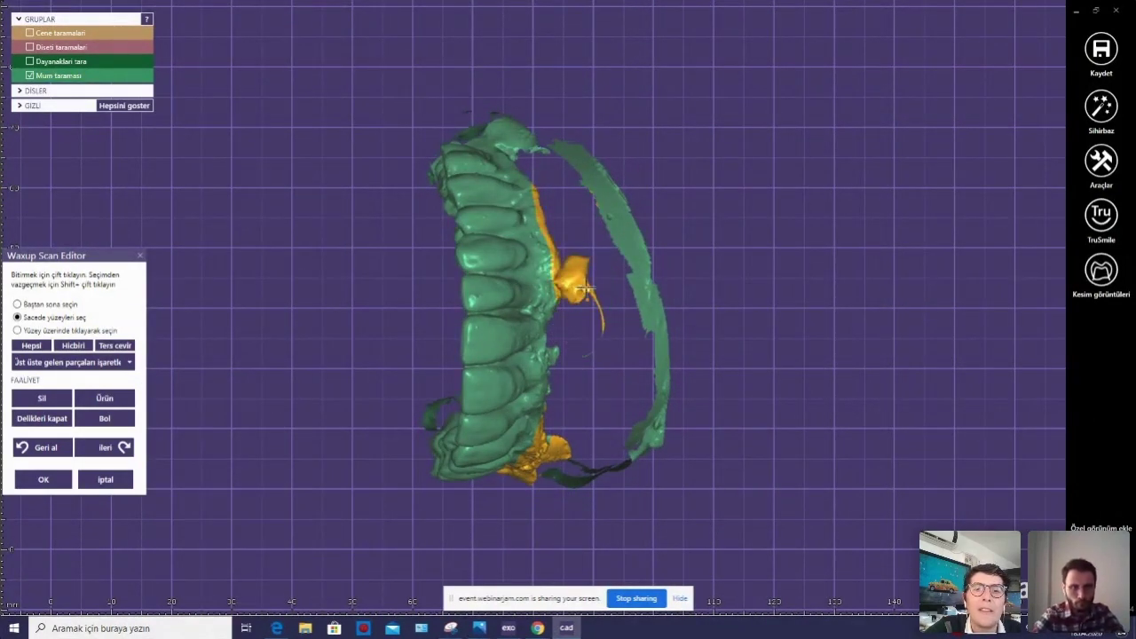
right_drag(554, 328, 571, 255)
drag(515, 96, 532, 213)
double_click(533, 213)
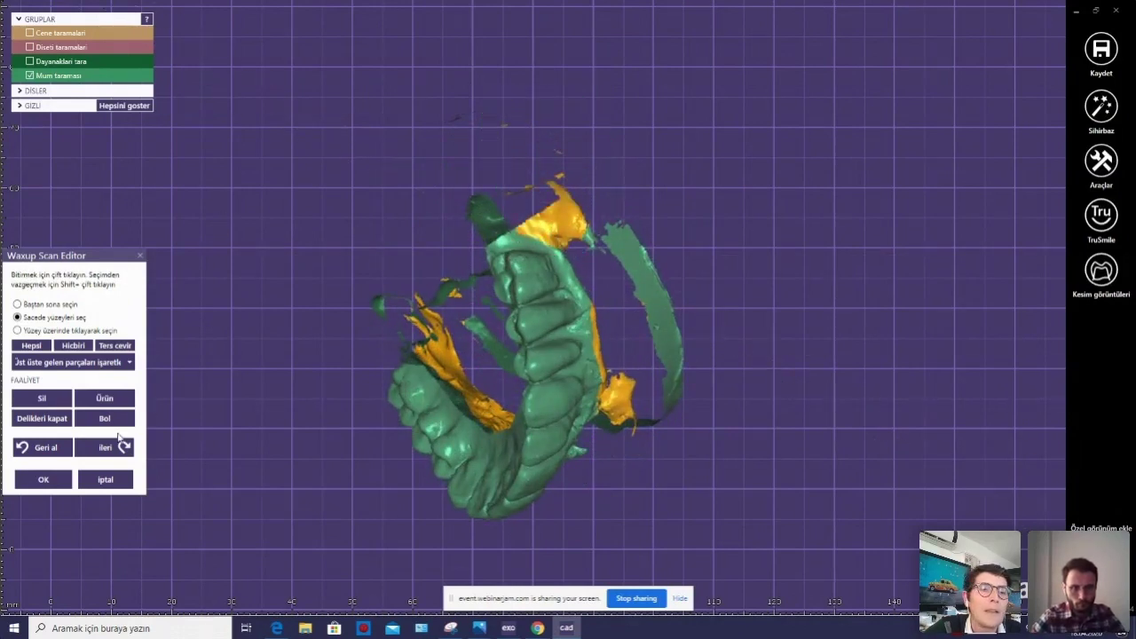
click(42, 397)
Select the tooth arch, invert with Ters çevir, and delete the detached gum strips.
right_drag(467, 348, 478, 356)
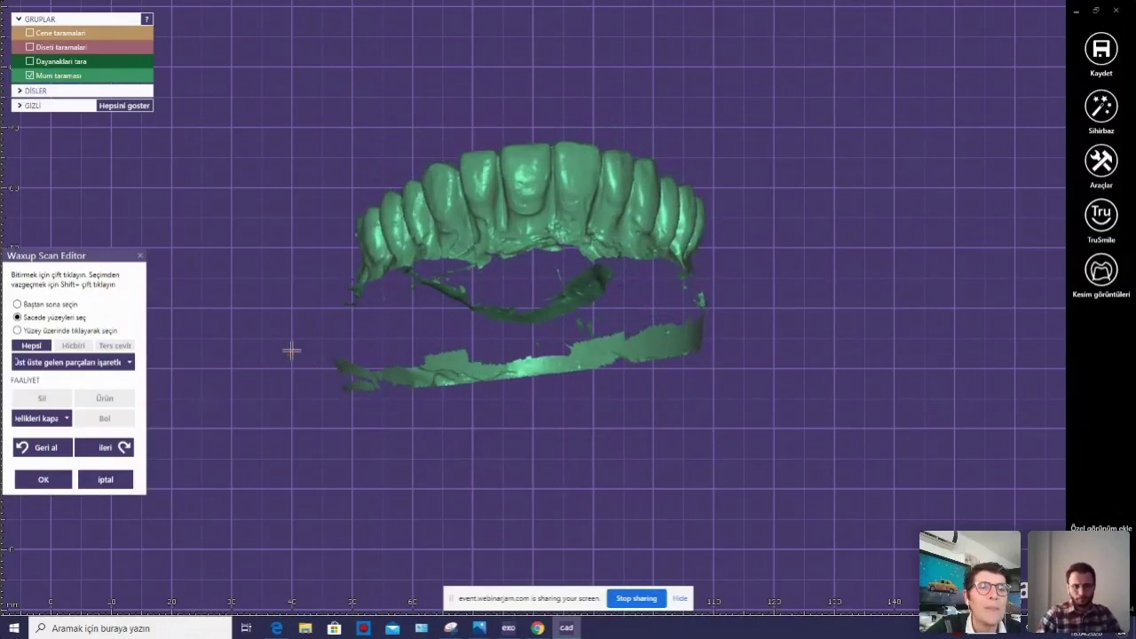
click(54, 332)
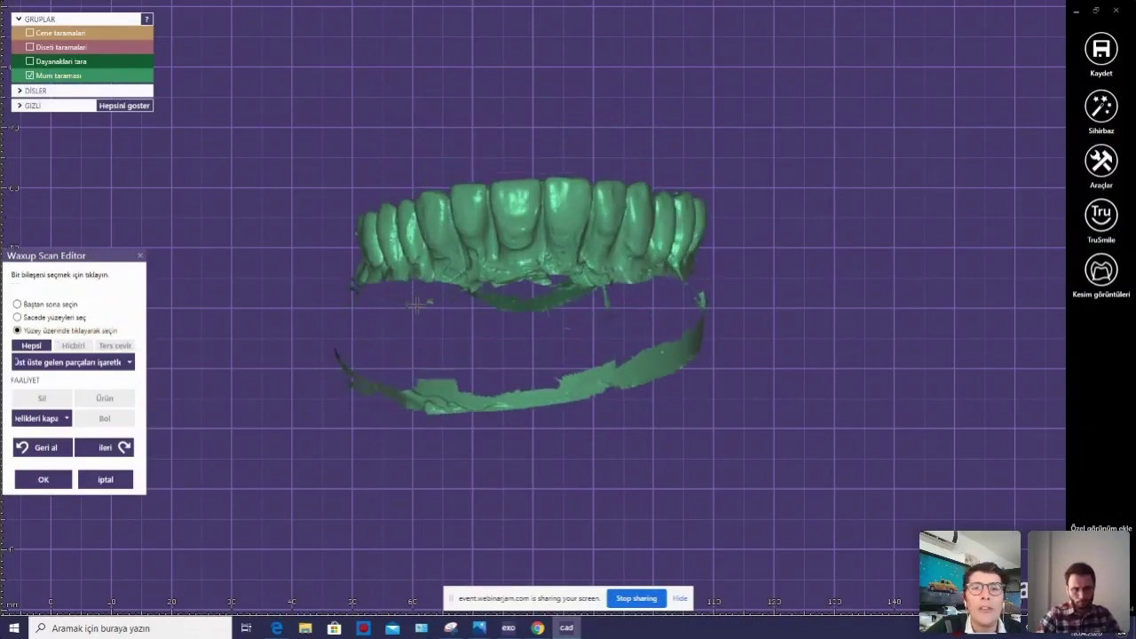
click(514, 296)
right_drag(515, 295, 325, 386)
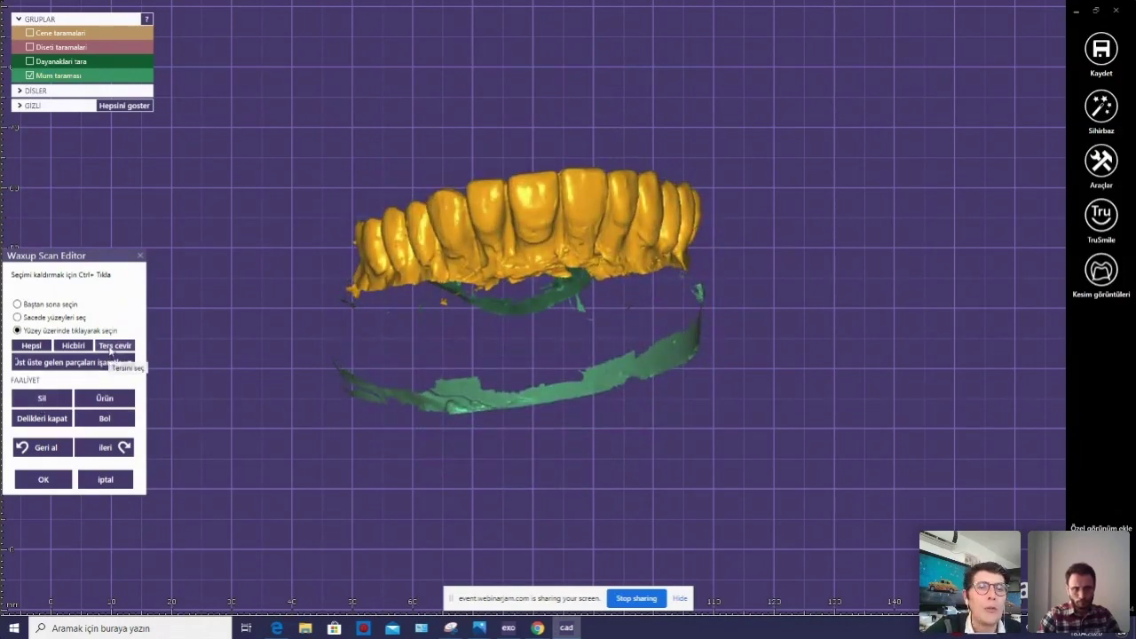
click(111, 347)
right_drag(486, 334, 570, 360)
click(42, 398)
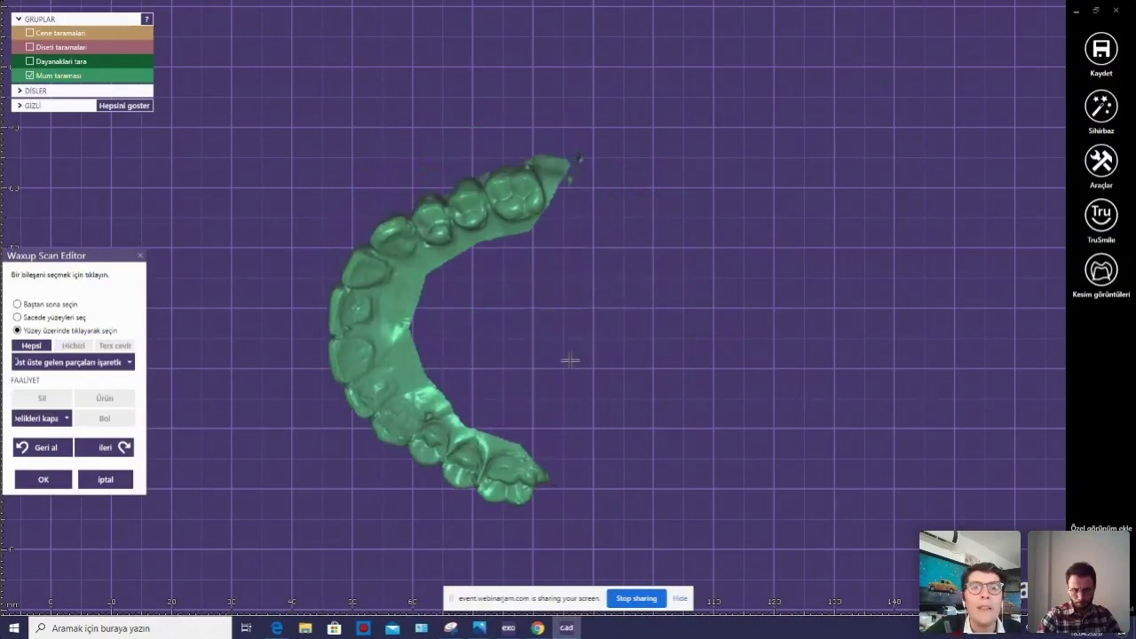
Outline the ragged arch end and rough left side with Baştan sona seçin and delete them.
click(71, 306)
mouse_move(543, 284)
right_down()
mouse_move(577, 261)
mouse_move(613, 287)
mouse_move(531, 219)
right_up()
click(575, 273)
double_click(578, 261)
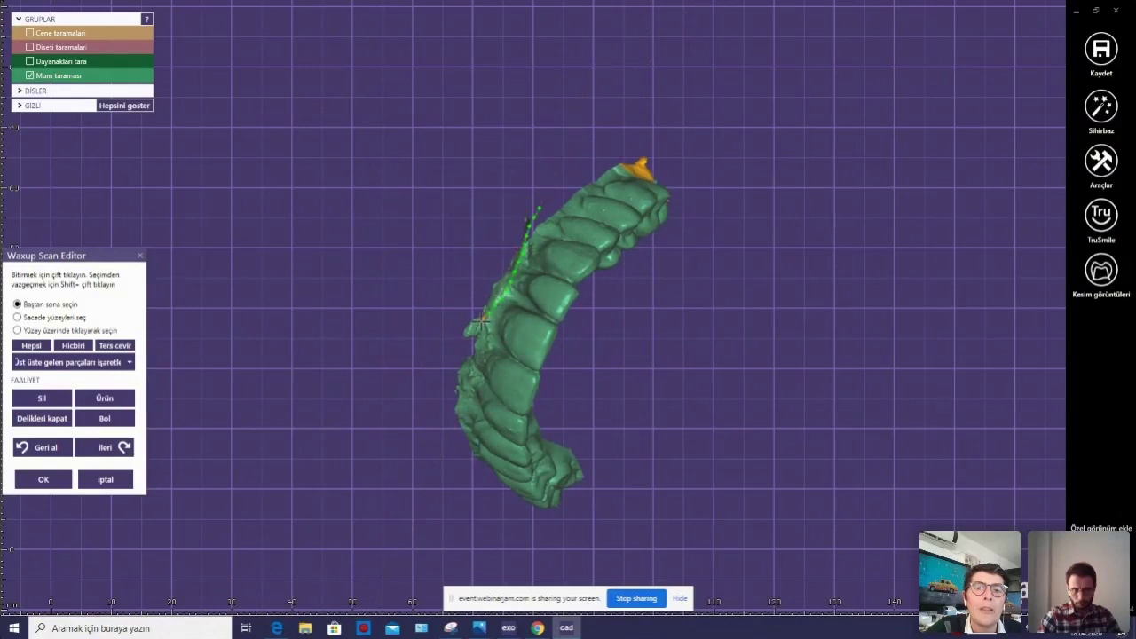
mouse_move(539, 216)
right_down()
mouse_move(517, 274)
mouse_move(512, 255)
right_up()
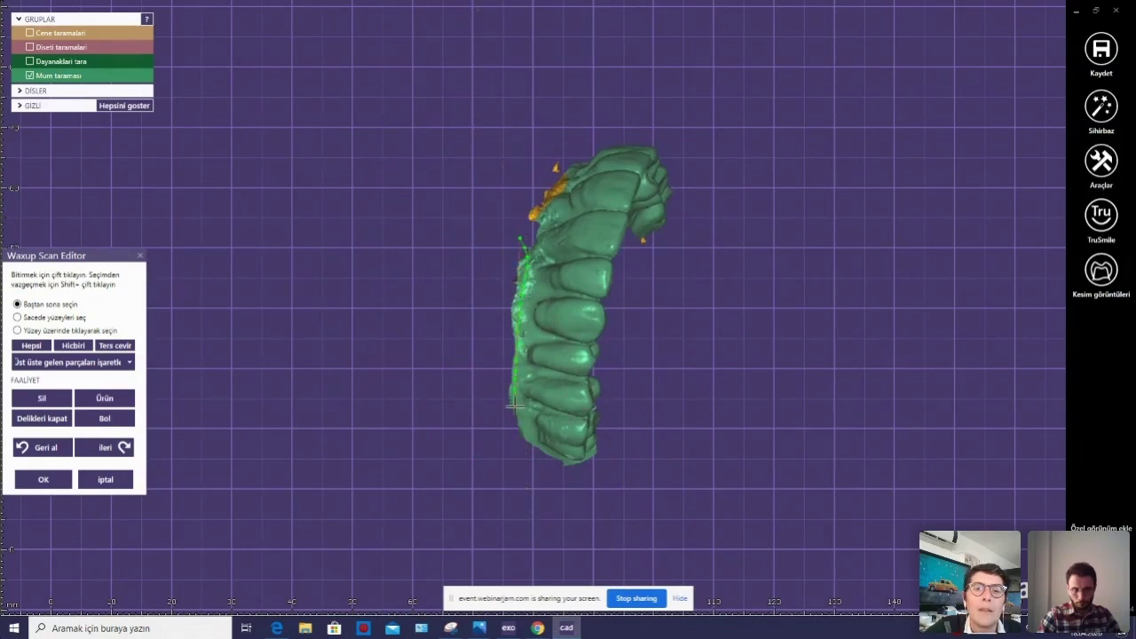
double_click(519, 238)
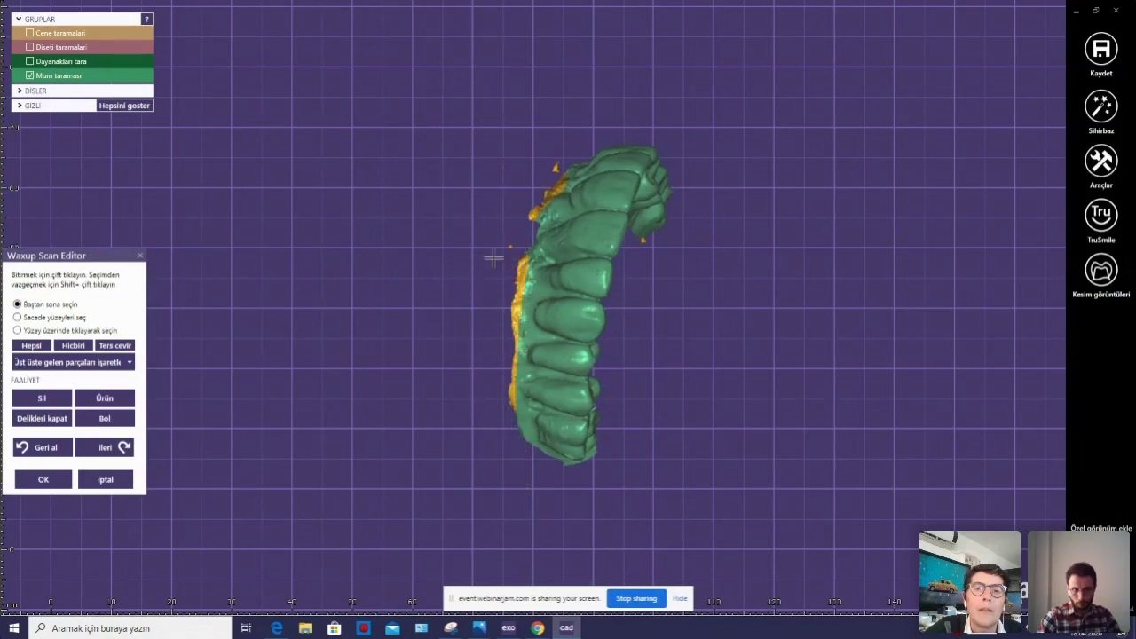
click(39, 400)
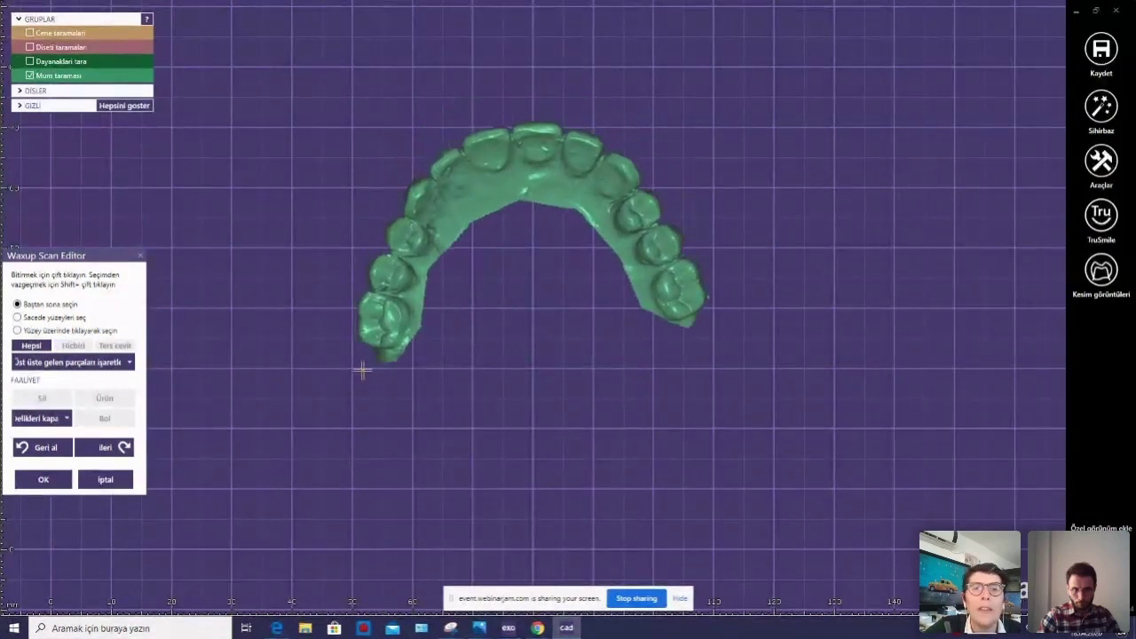
Delete the remaining palatal strip and right inner edge, then accept the trimming with OK.
click(609, 257)
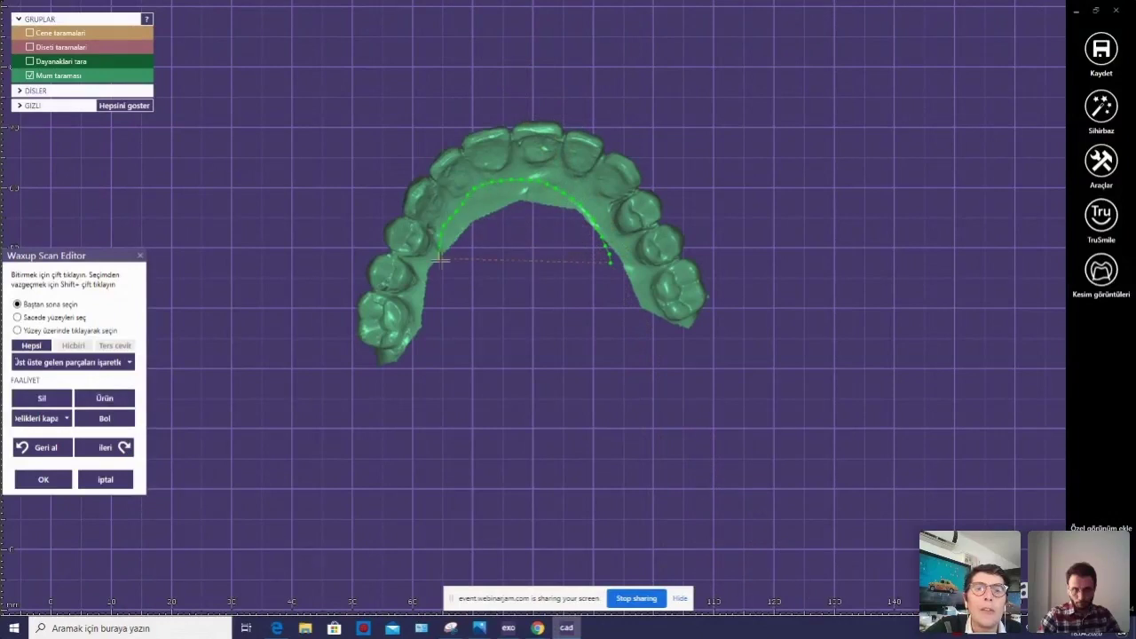
double_click(609, 264)
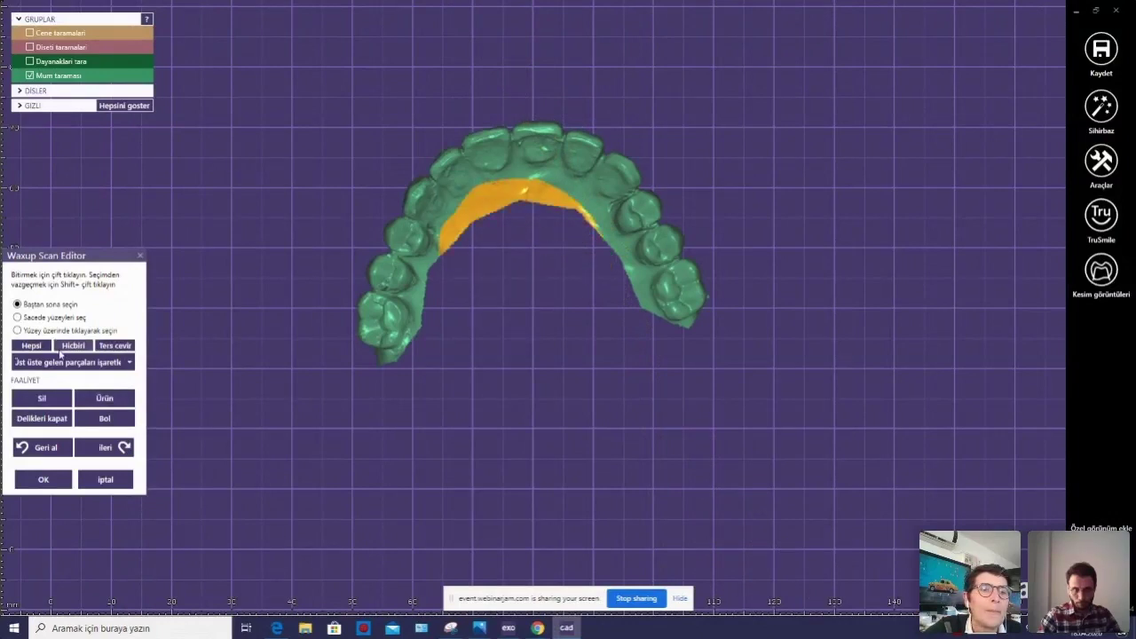
click(61, 402)
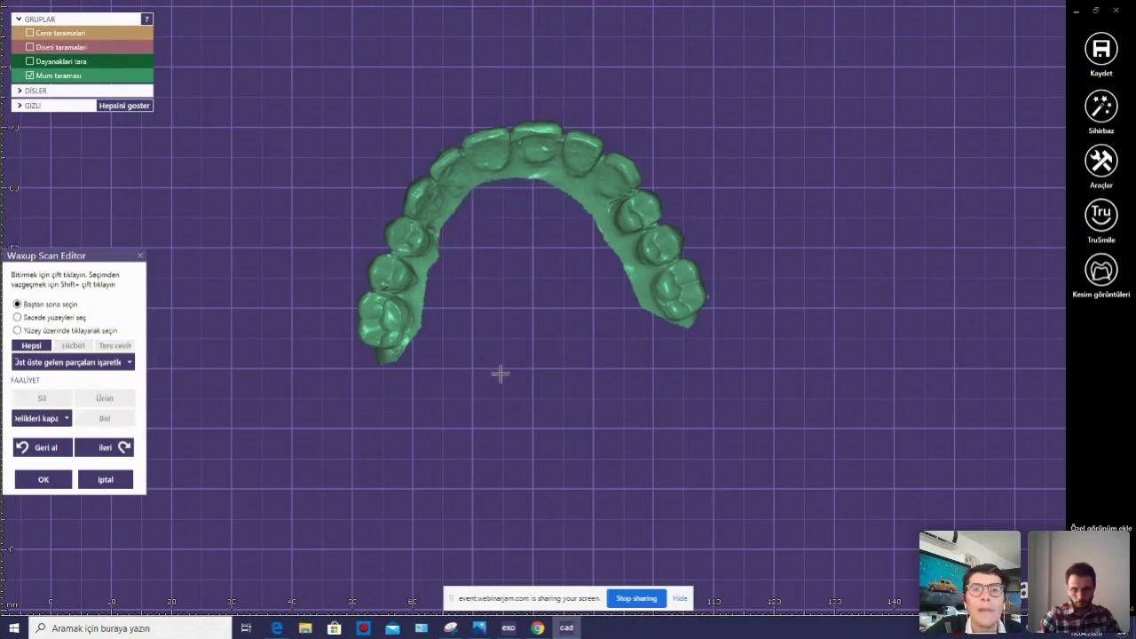
click(639, 305)
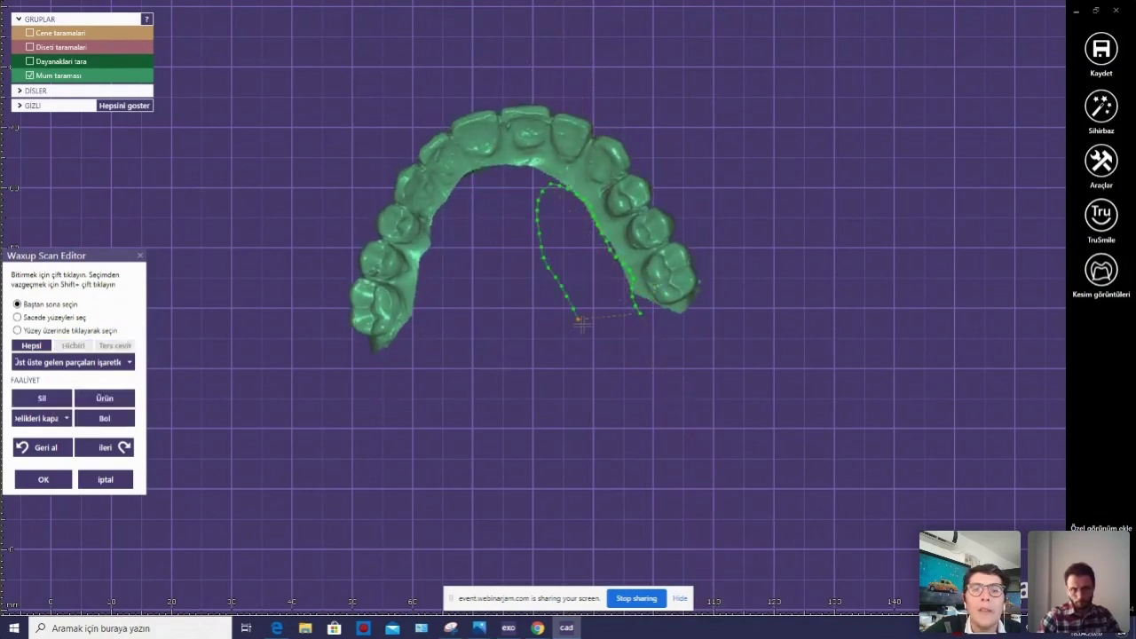
double_click(640, 321)
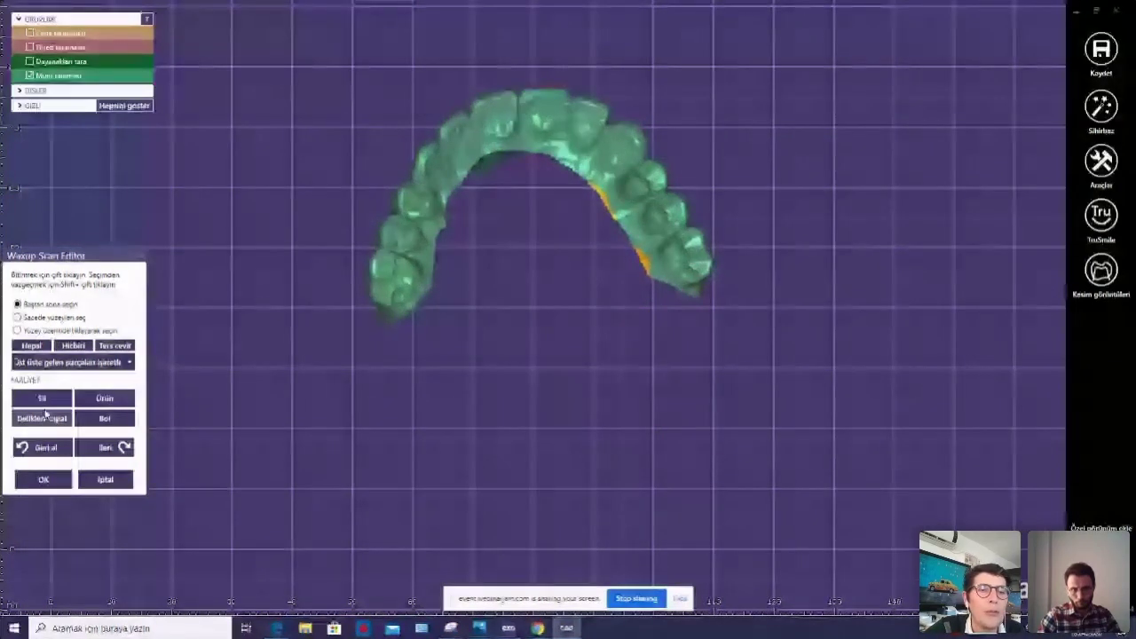
click(43, 397)
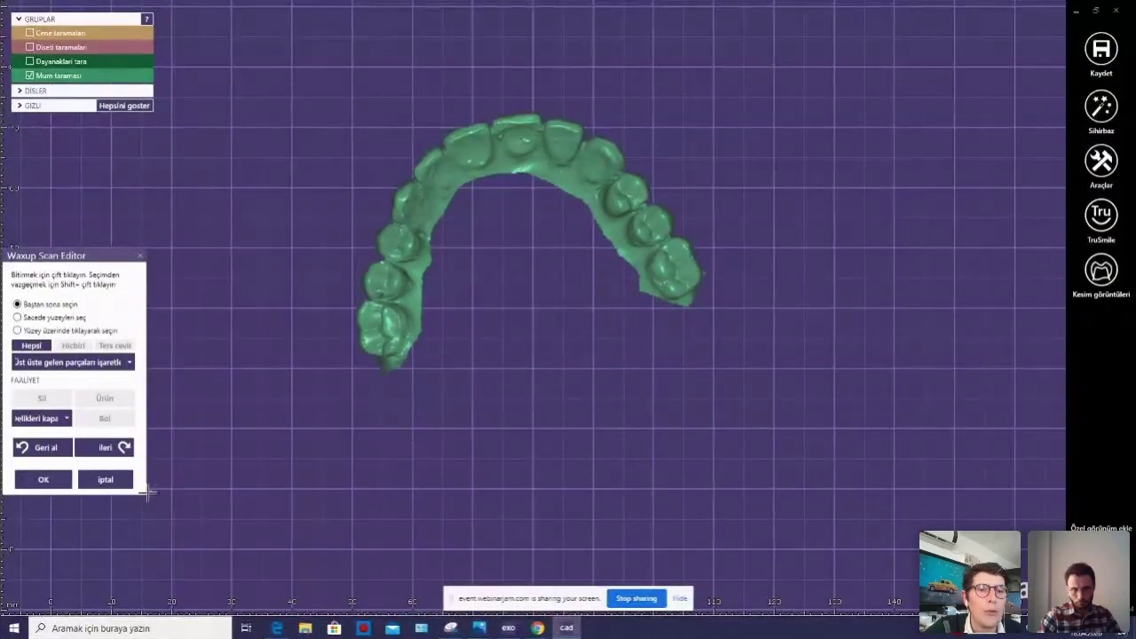
click(43, 480)
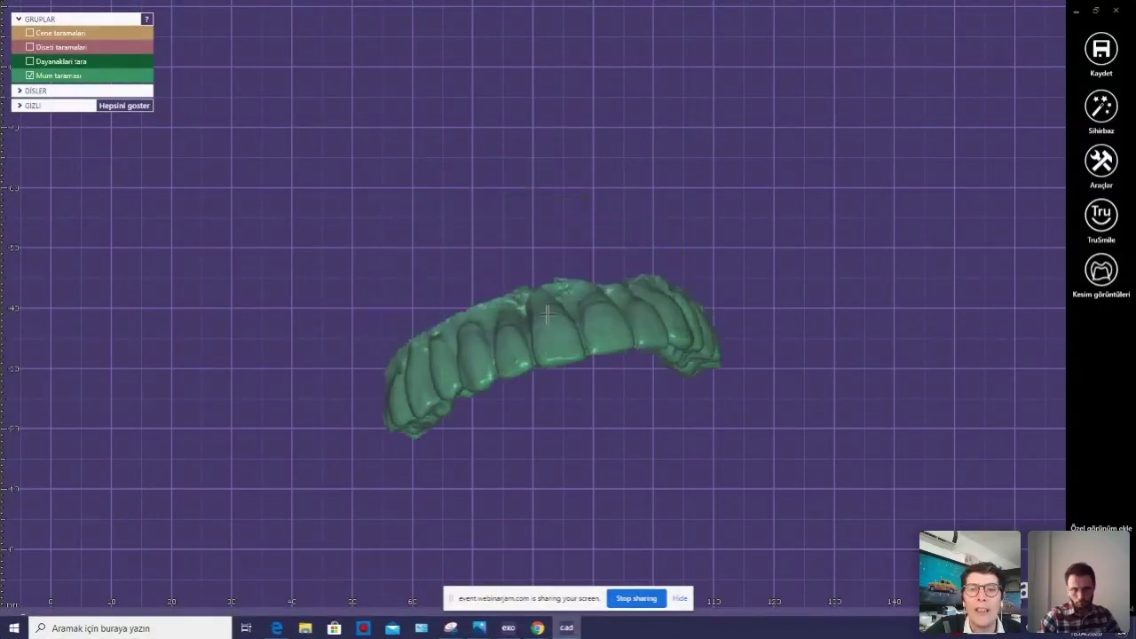
Launch Sihirbaz to begin implant positioning for tooth 16.
mouse_move(548, 311)
right_down()
mouse_move(614, 251)
mouse_move(680, 220)
right_up()
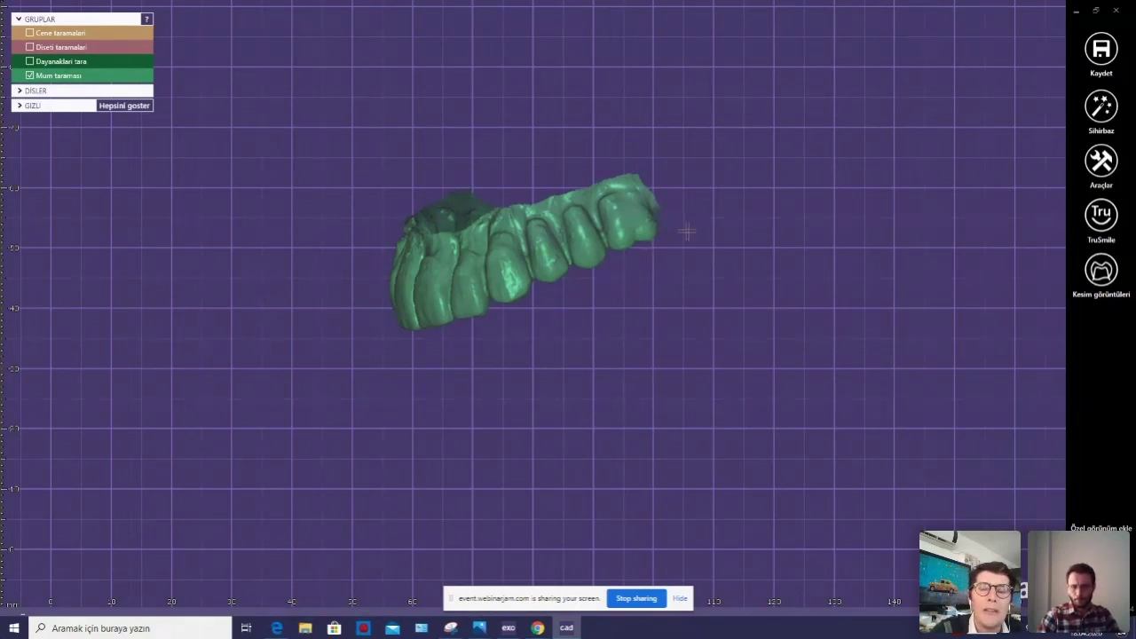
right_drag(693, 234, 1020, 143)
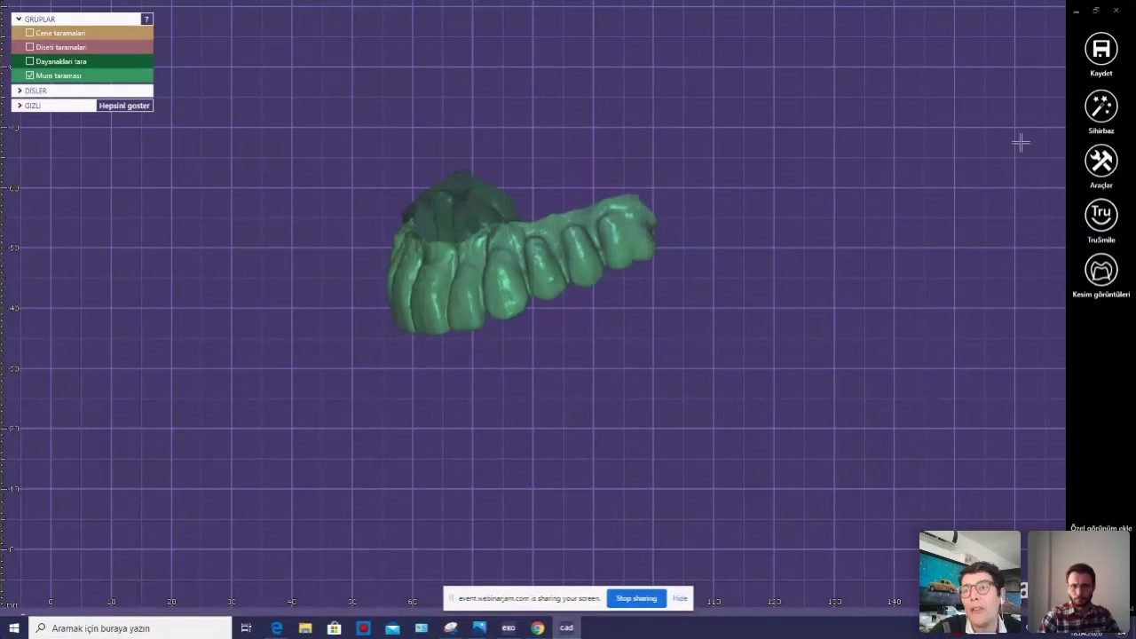
click(1087, 122)
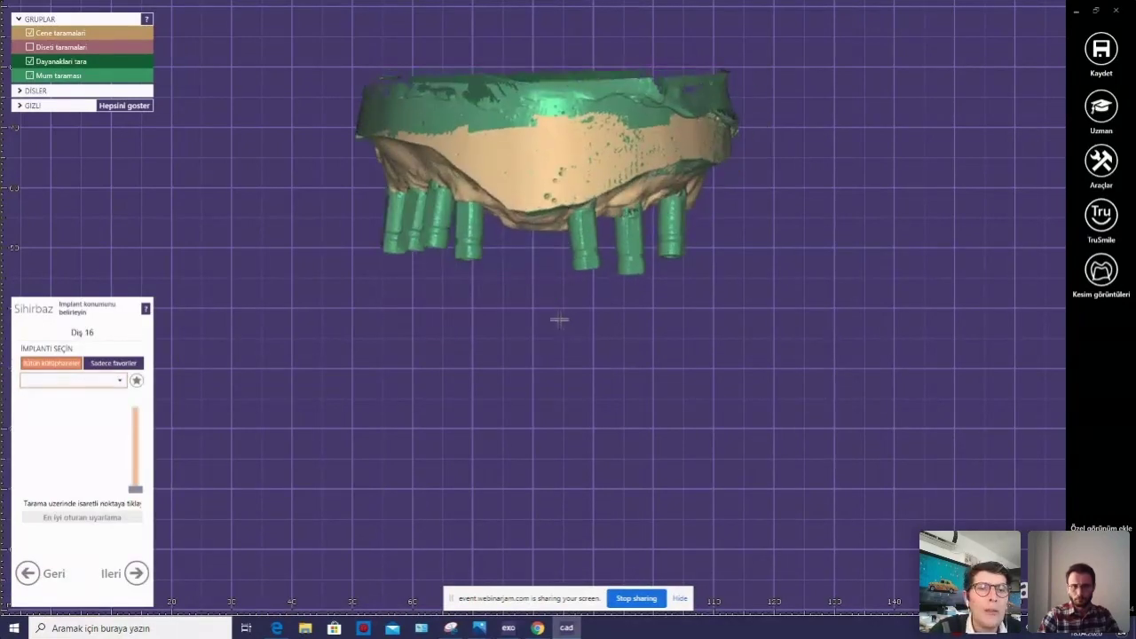
Select the AGS_Medikal_implance implant library for tooth 16.
middle_drag(563, 325, 564, 417)
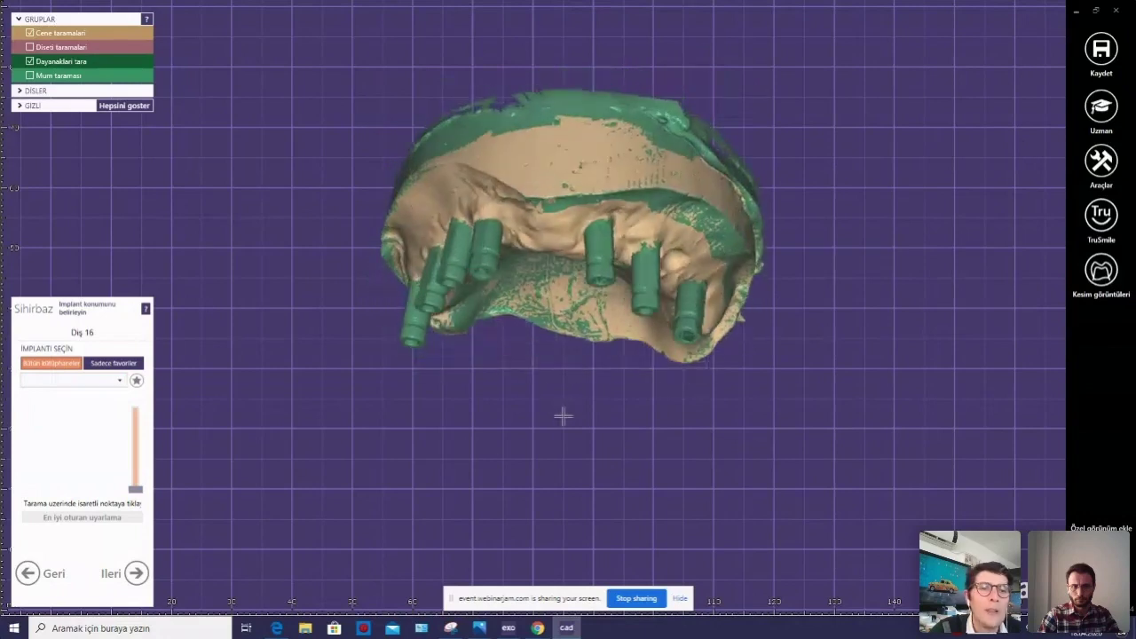
click(121, 381)
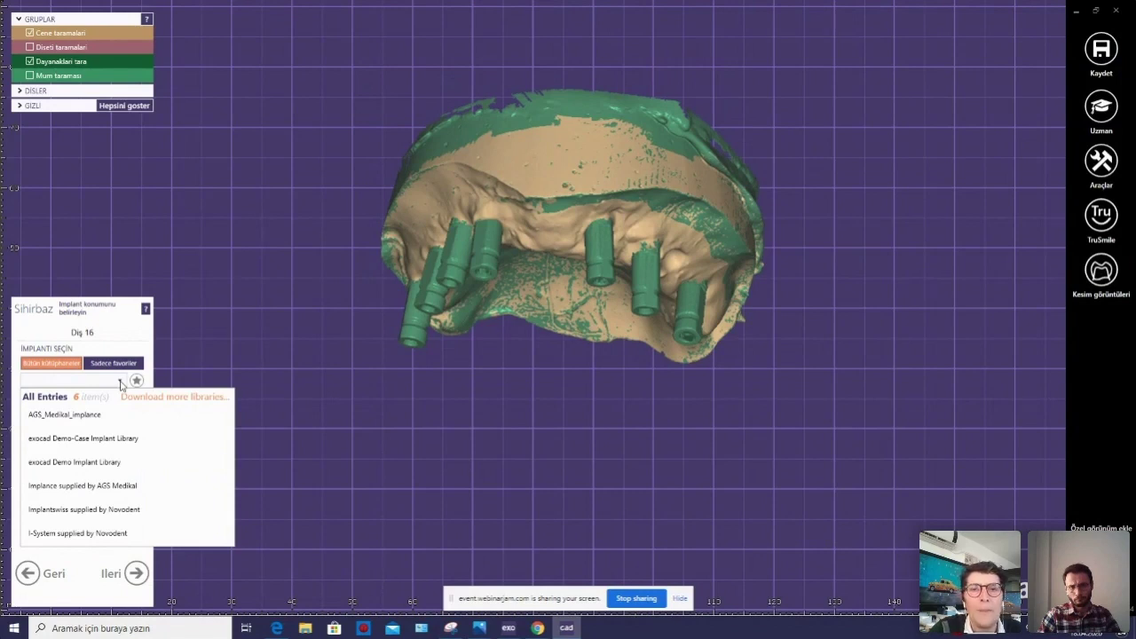
click(480, 351)
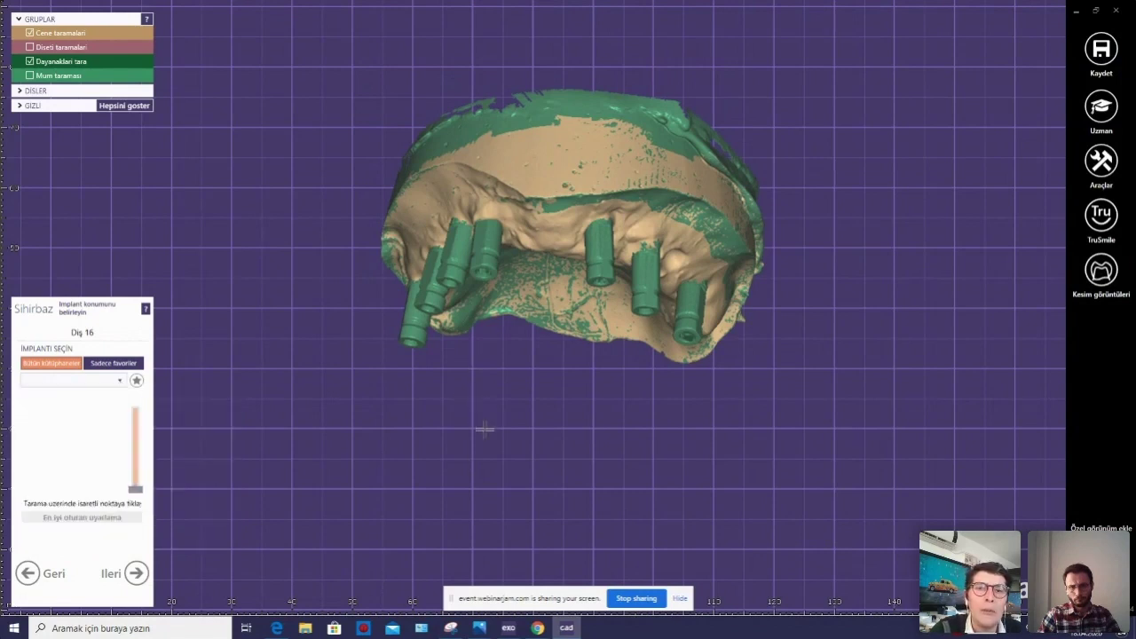
scroll(530, 334, up, 2)
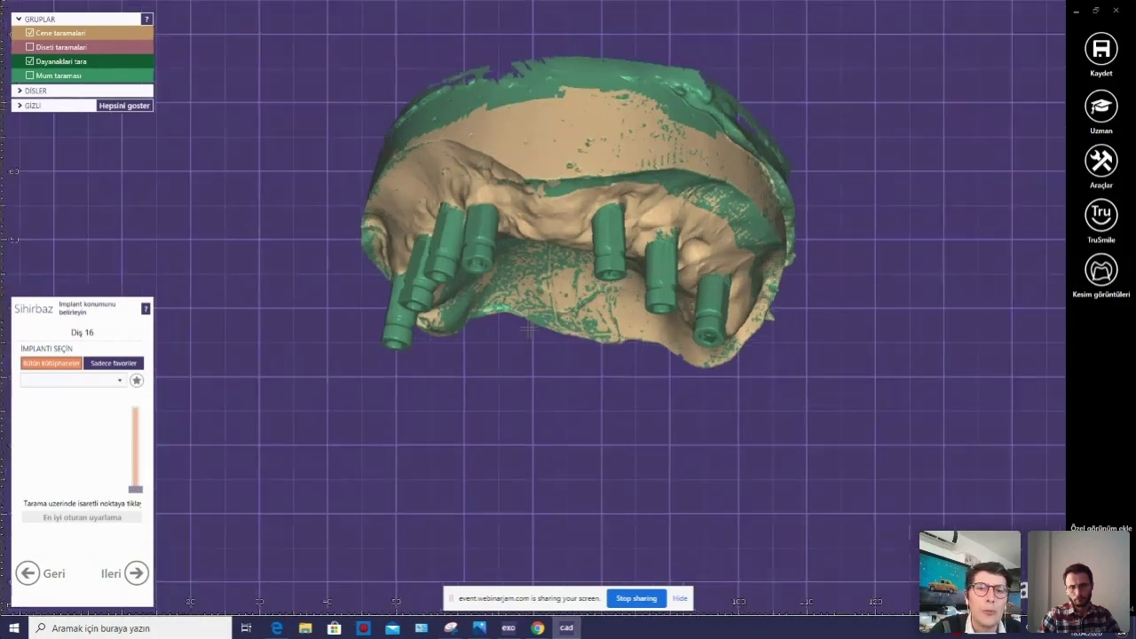
right_drag(529, 330, 514, 358)
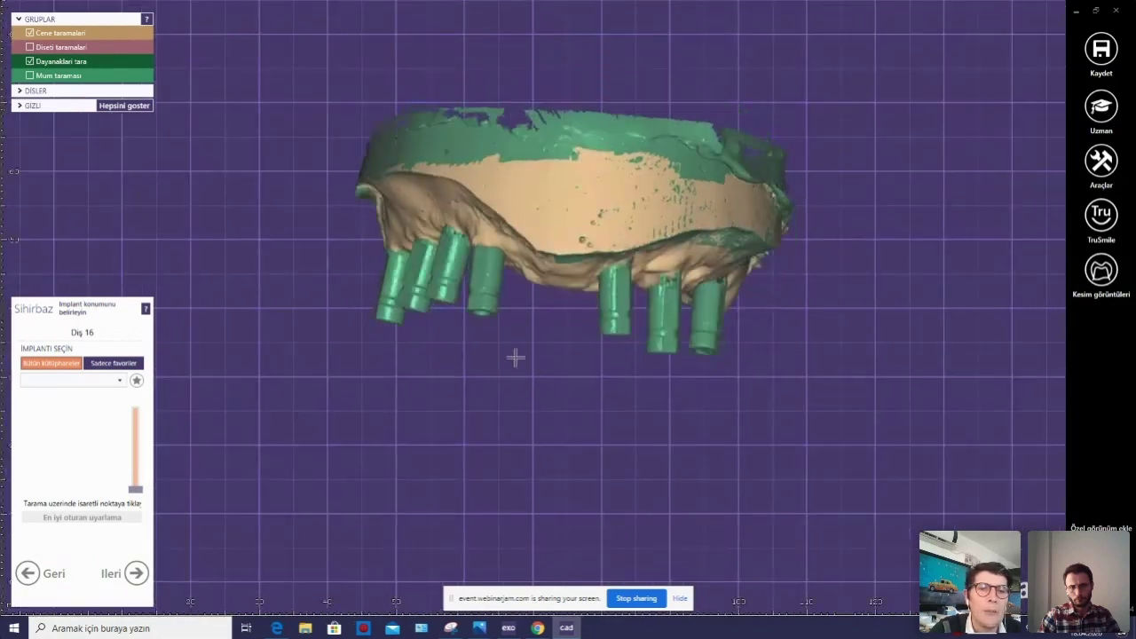
click(121, 381)
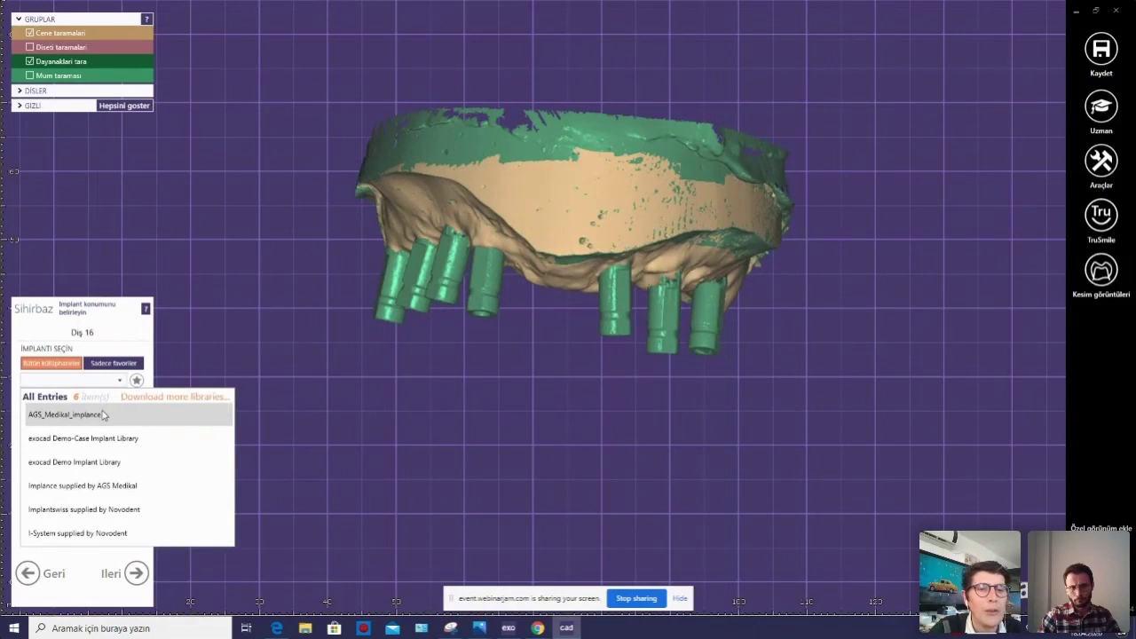
click(99, 418)
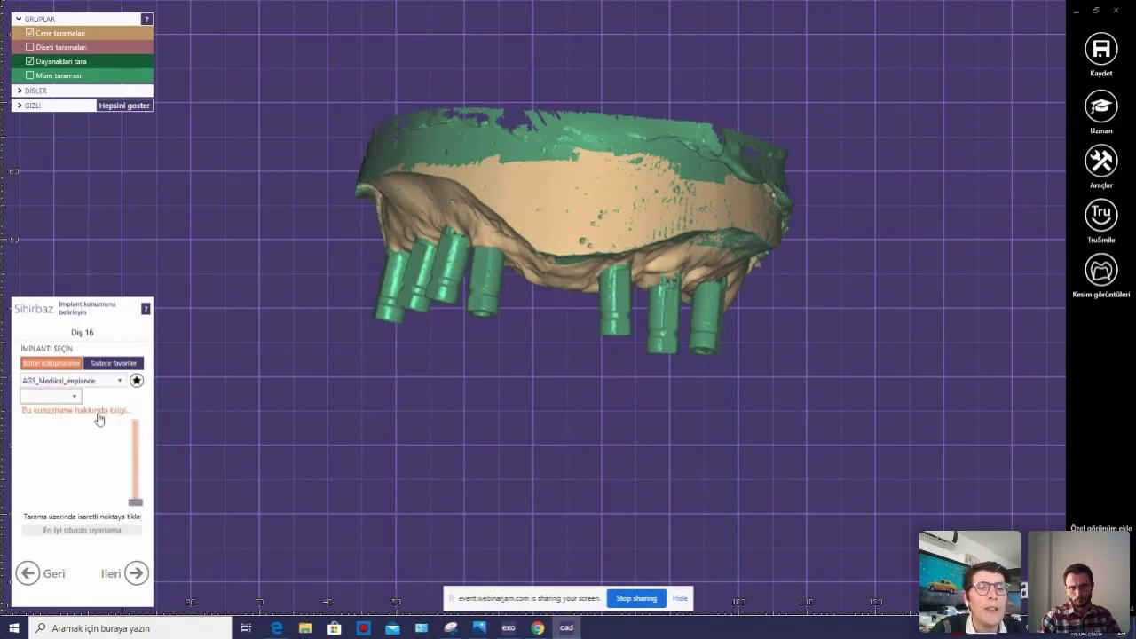
Set the implant type to Multi and accept the Multi_semet_cap_Zr part.
right_drag(408, 358, 424, 368)
click(73, 396)
click(422, 454)
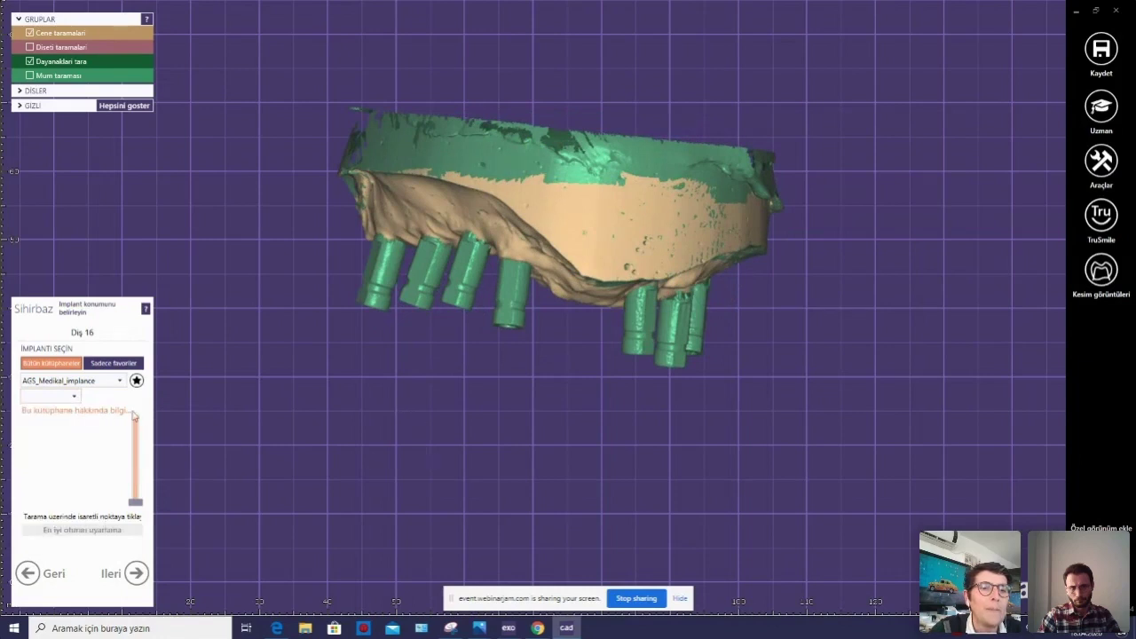
click(76, 397)
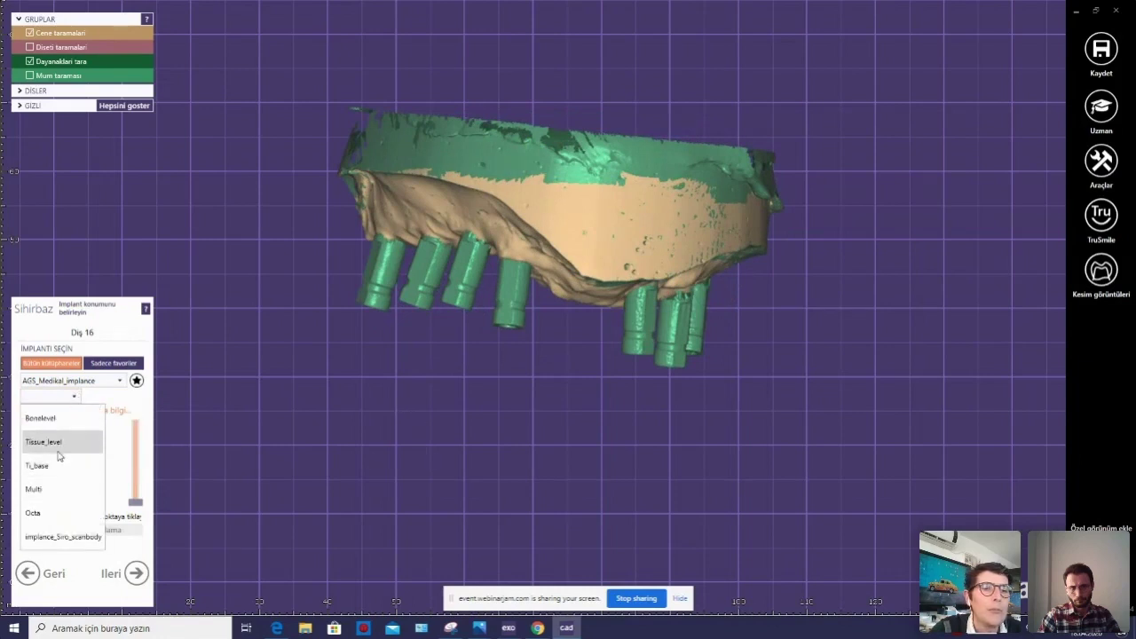
click(58, 493)
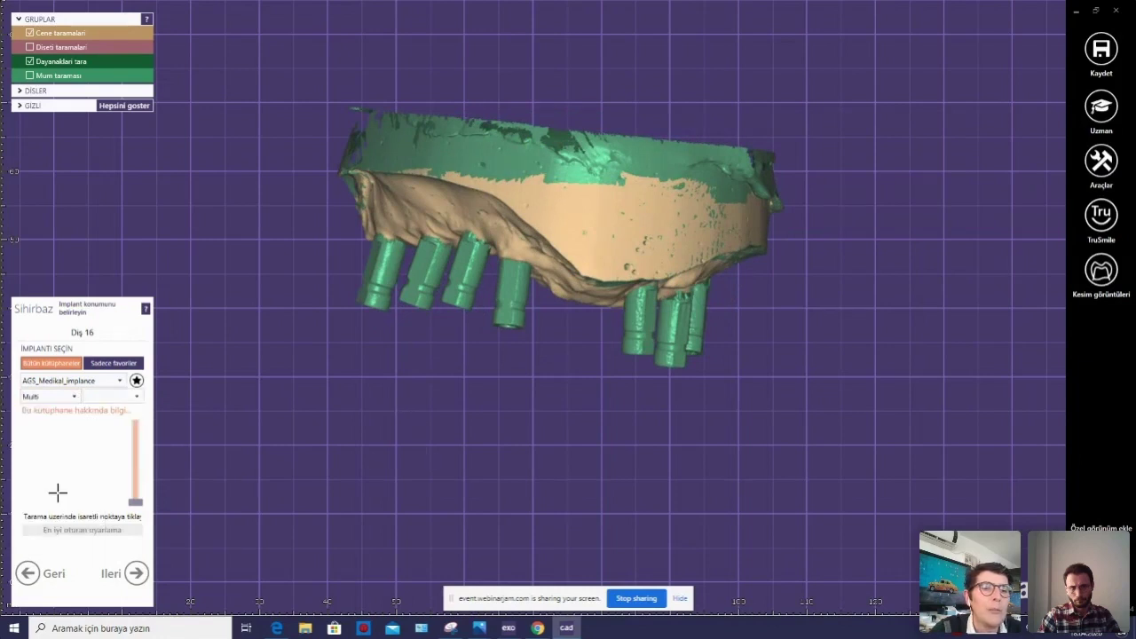
click(136, 397)
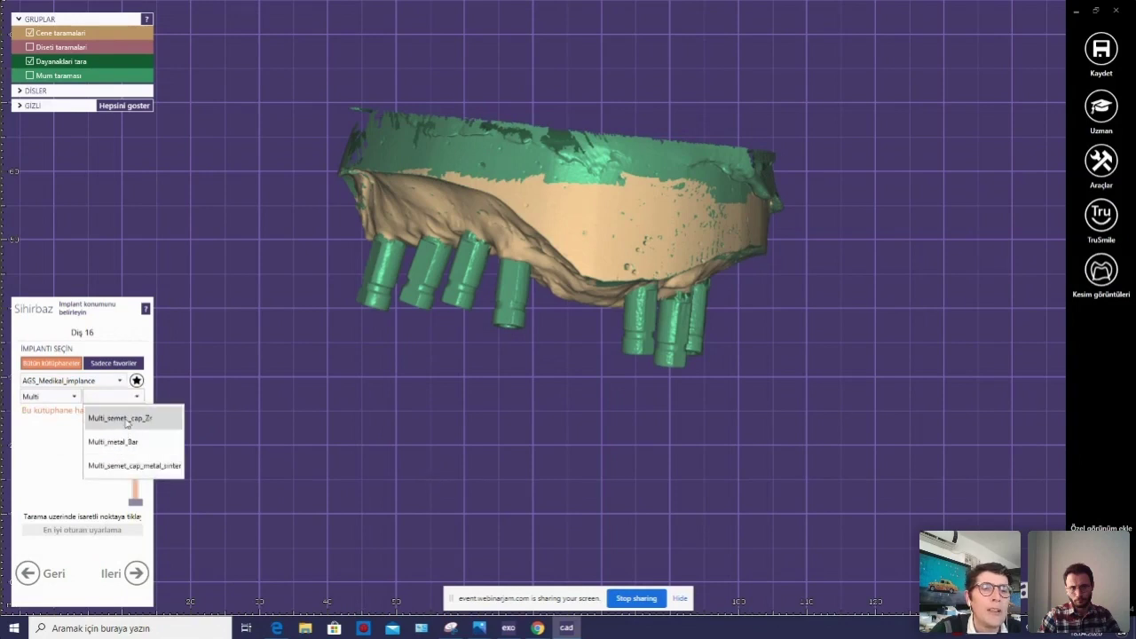
key(Return)
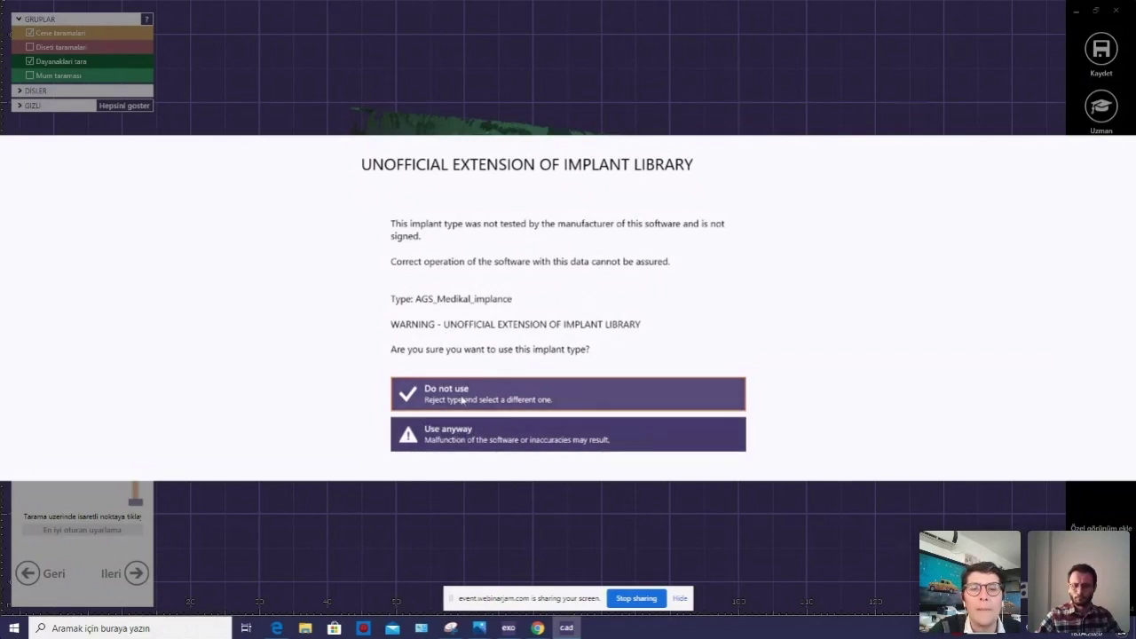
Accept the unofficial-library warning and switch to the Implance supplied by AGS Medikal library.
click(497, 434)
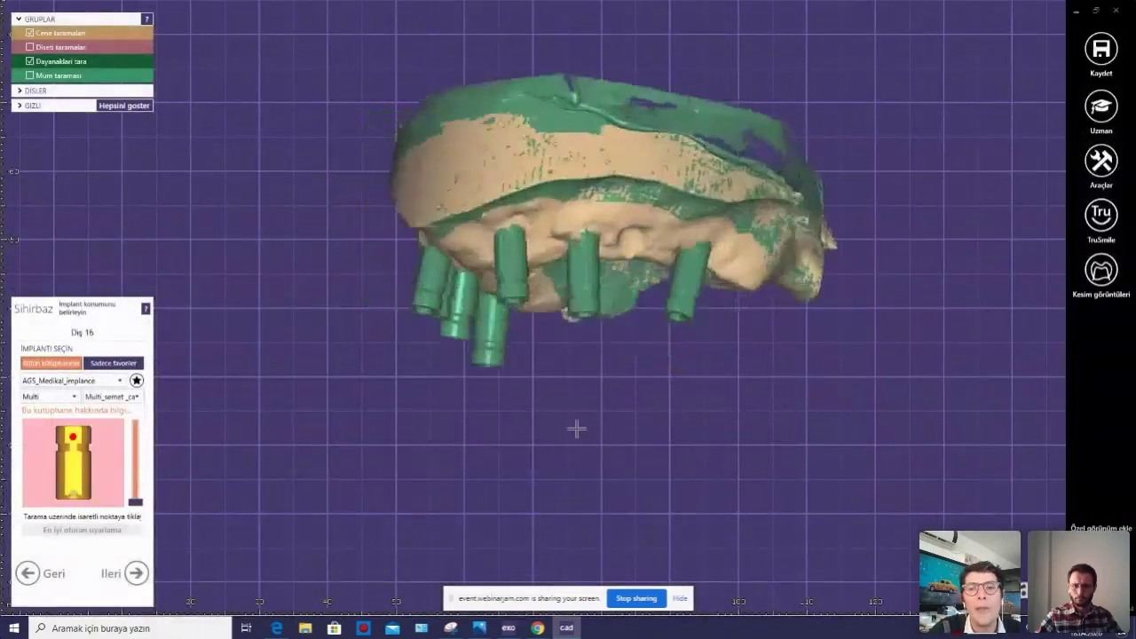
right_drag(576, 428, 568, 426)
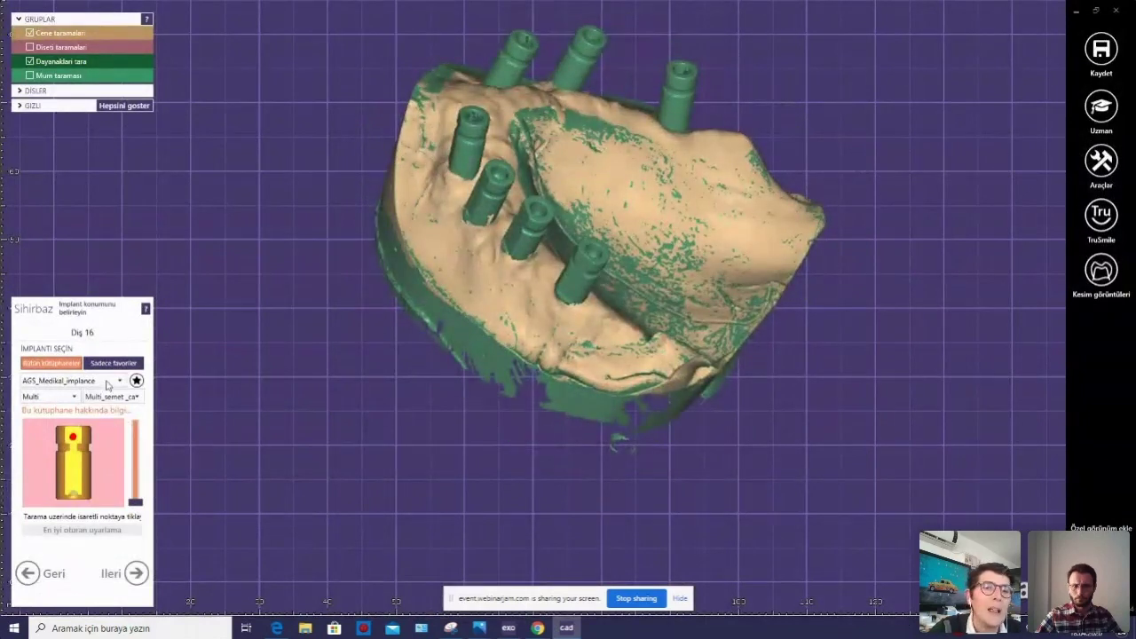
click(121, 380)
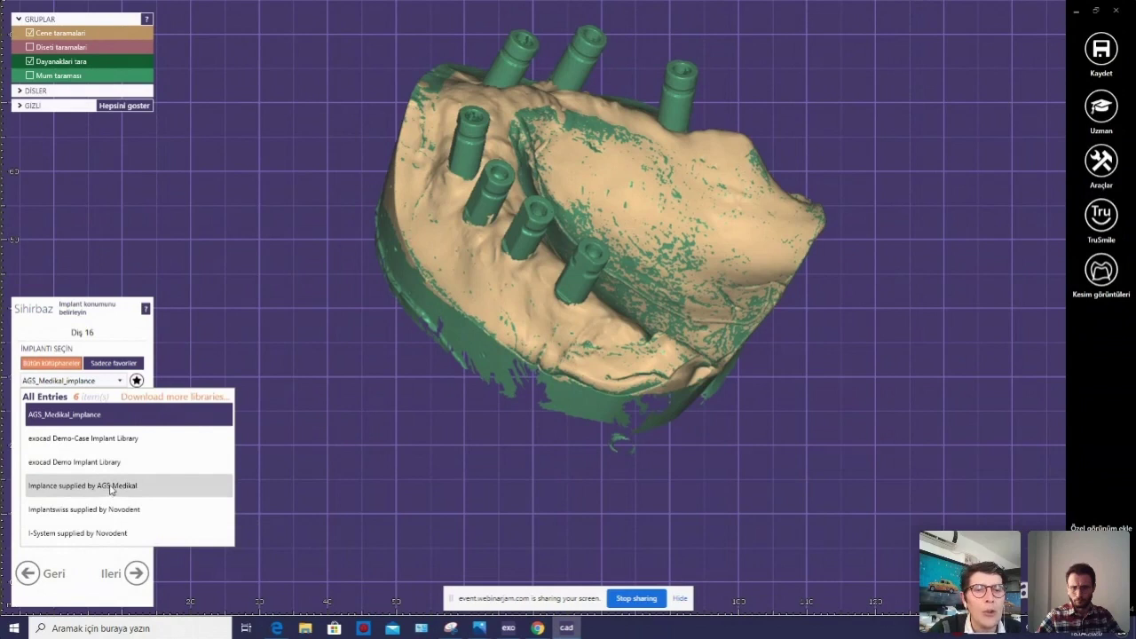
click(109, 484)
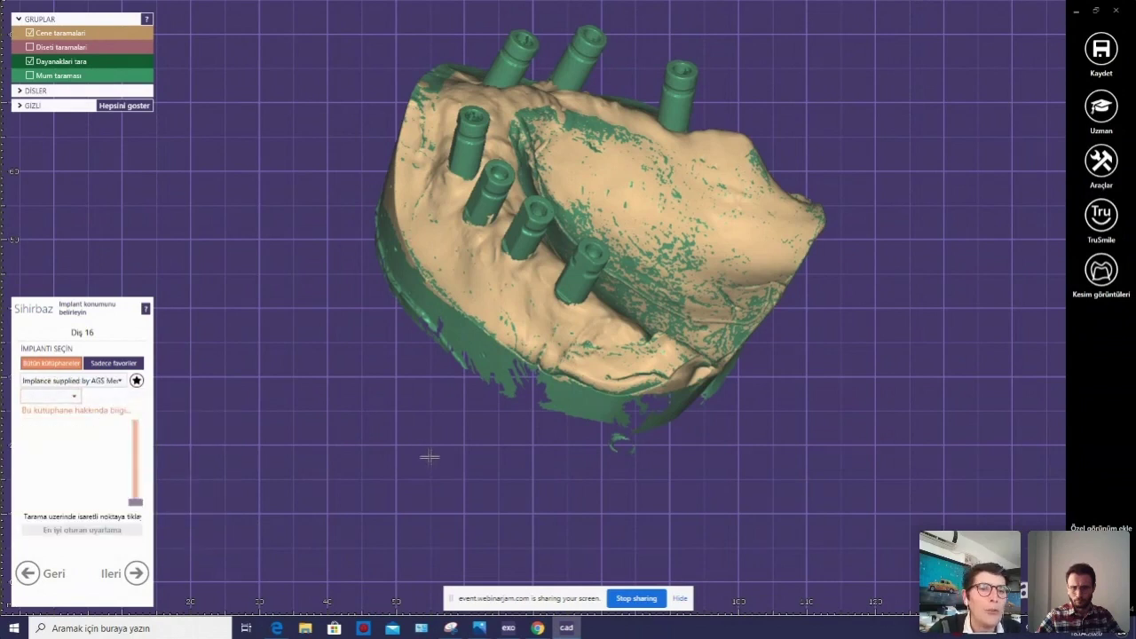
Orbit the jaw scan to inspect the scan bodies, leaving the implant type unchosen.
right_drag(428, 457, 442, 446)
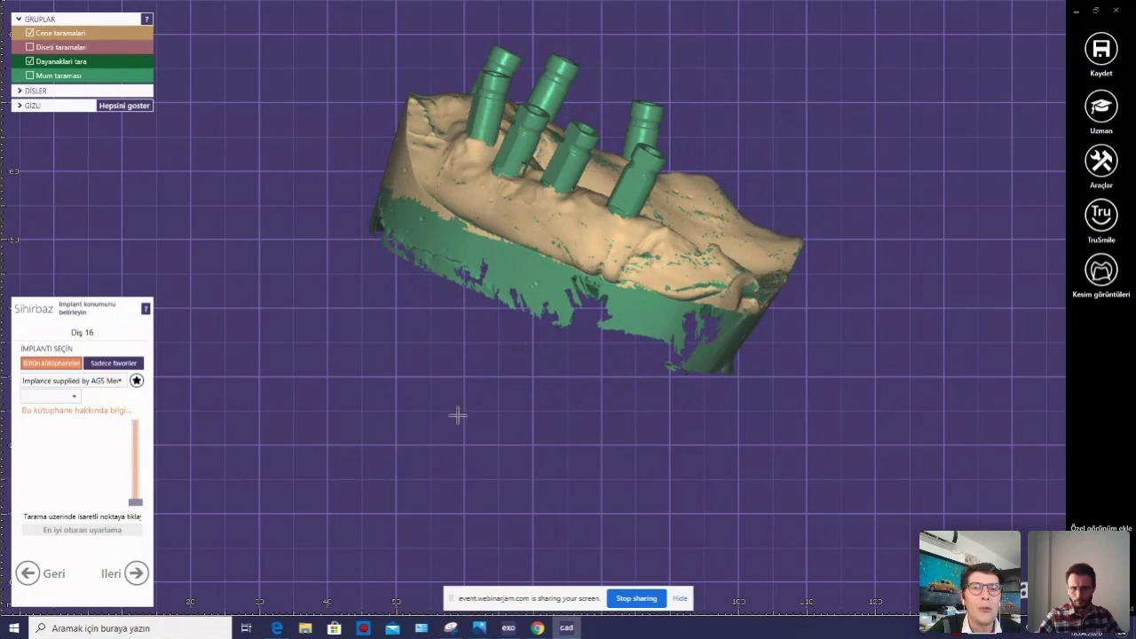
right_drag(462, 408, 462, 398)
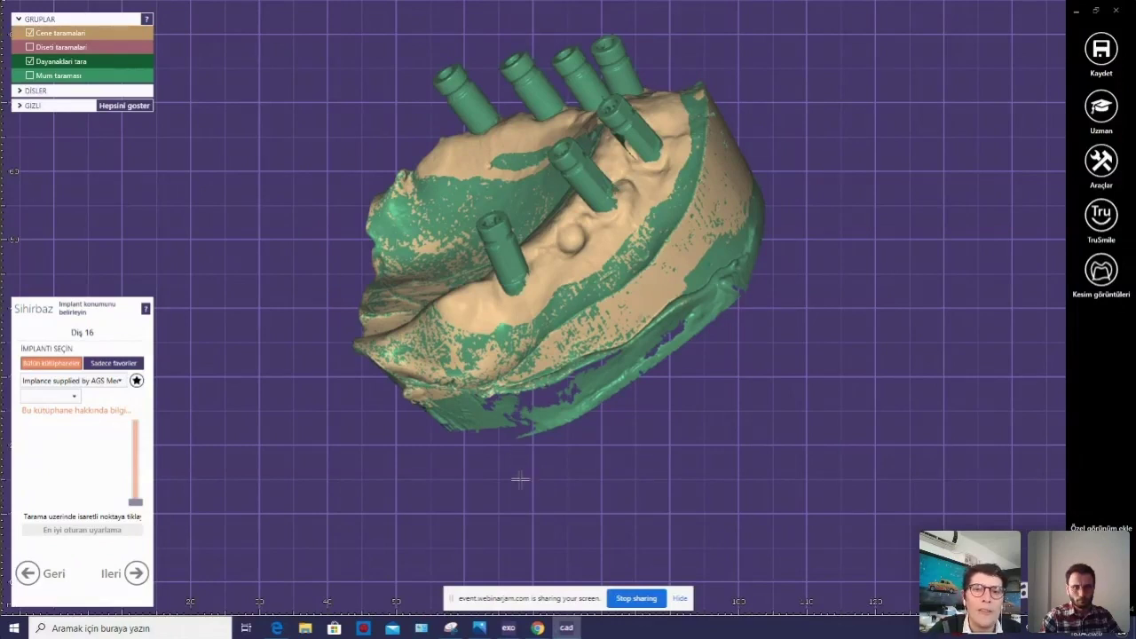
right_drag(484, 315, 579, 346)
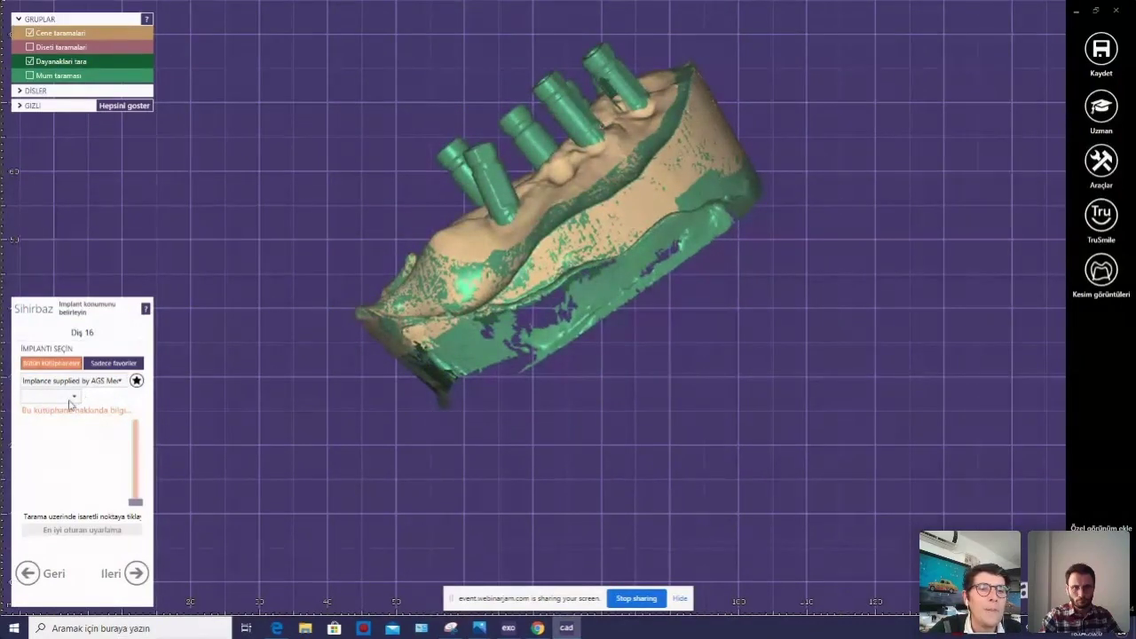
click(72, 398)
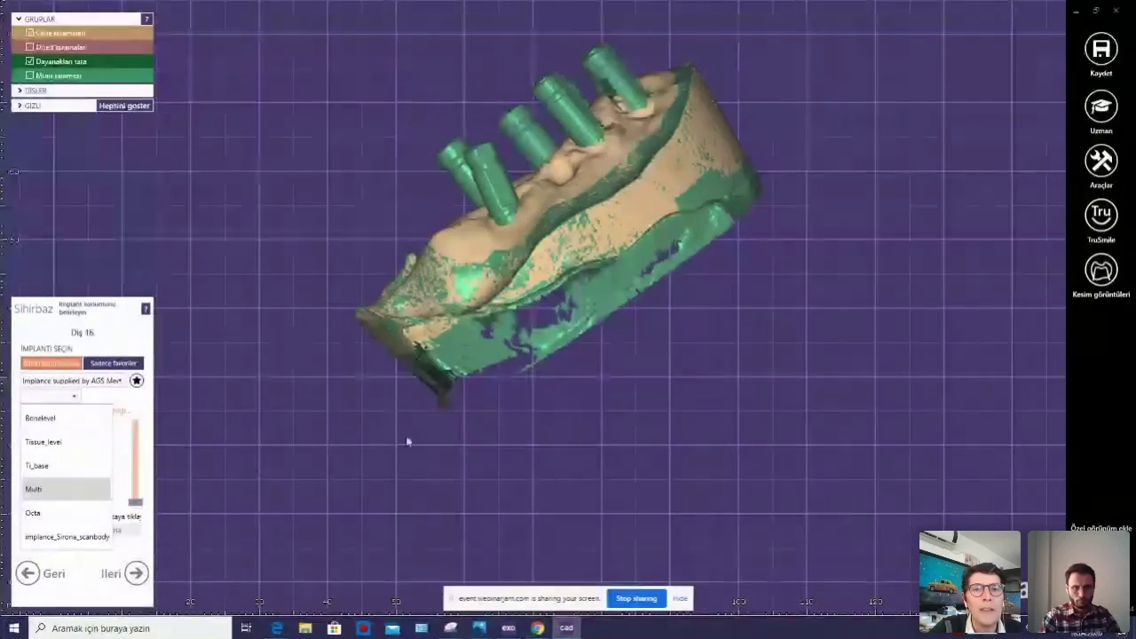
click(542, 426)
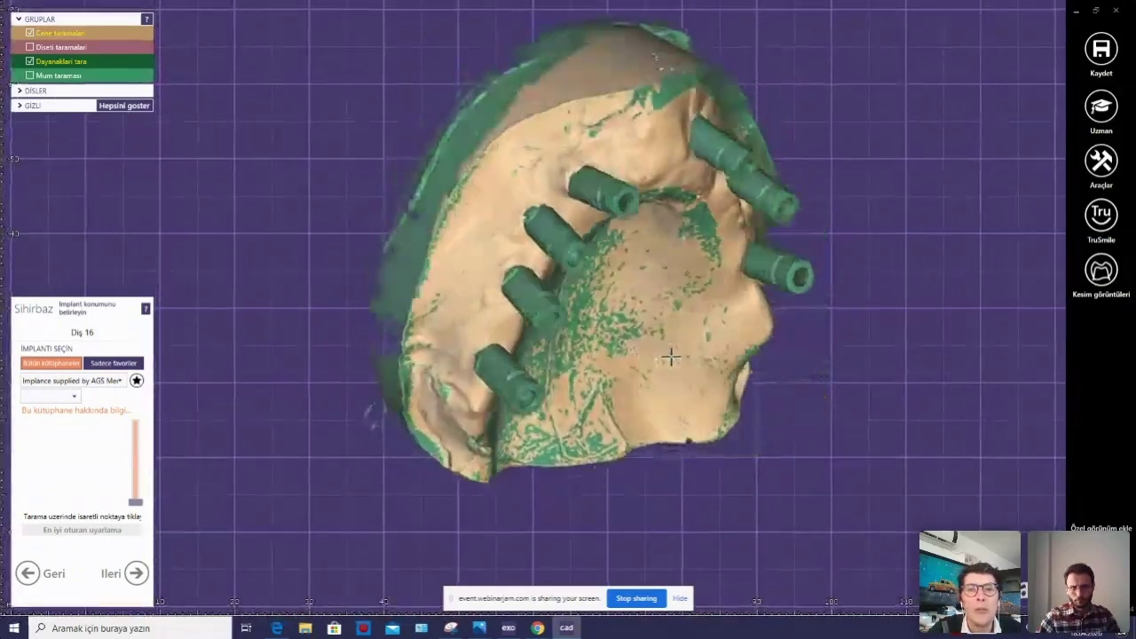
Choose the Octa implant type with the Octa_Zr_semet_cap_Zr part.
click(74, 397)
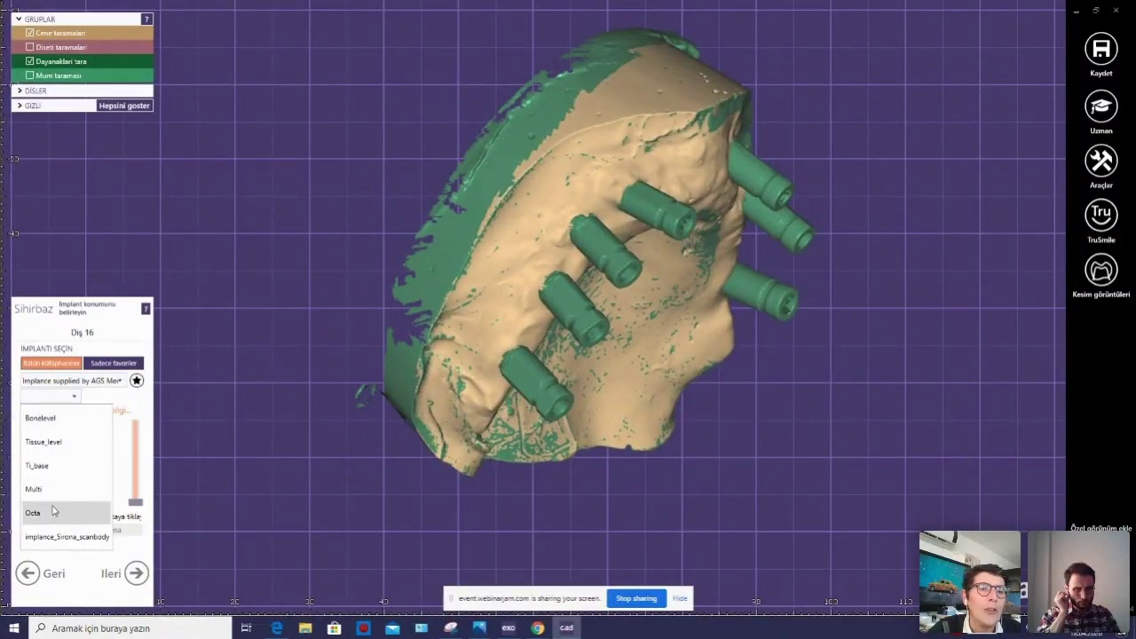
click(56, 513)
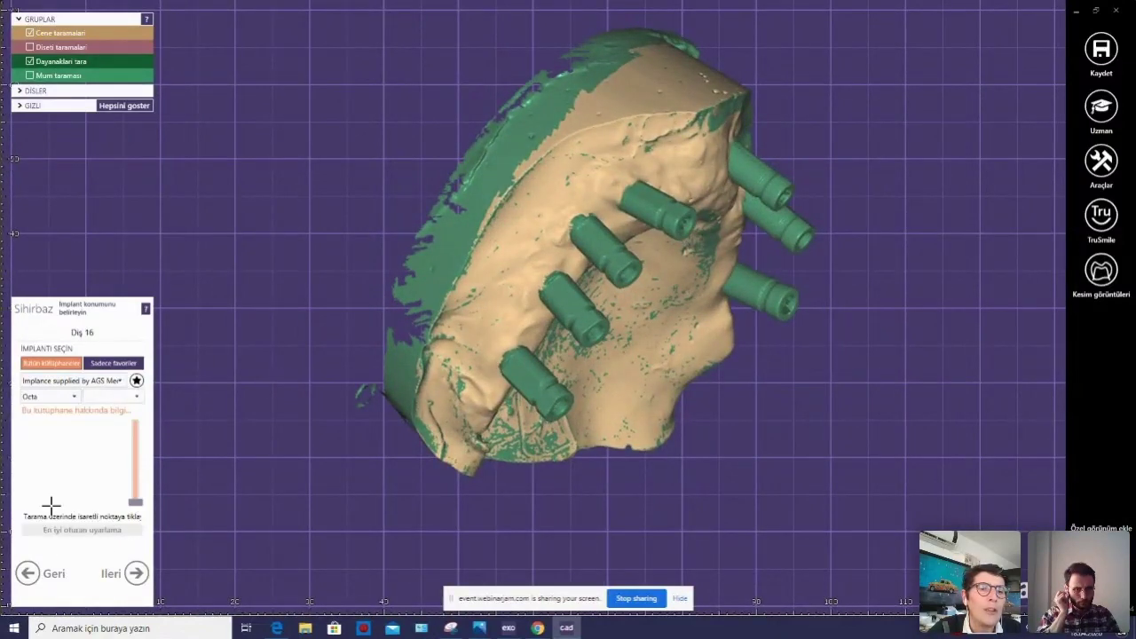
click(112, 397)
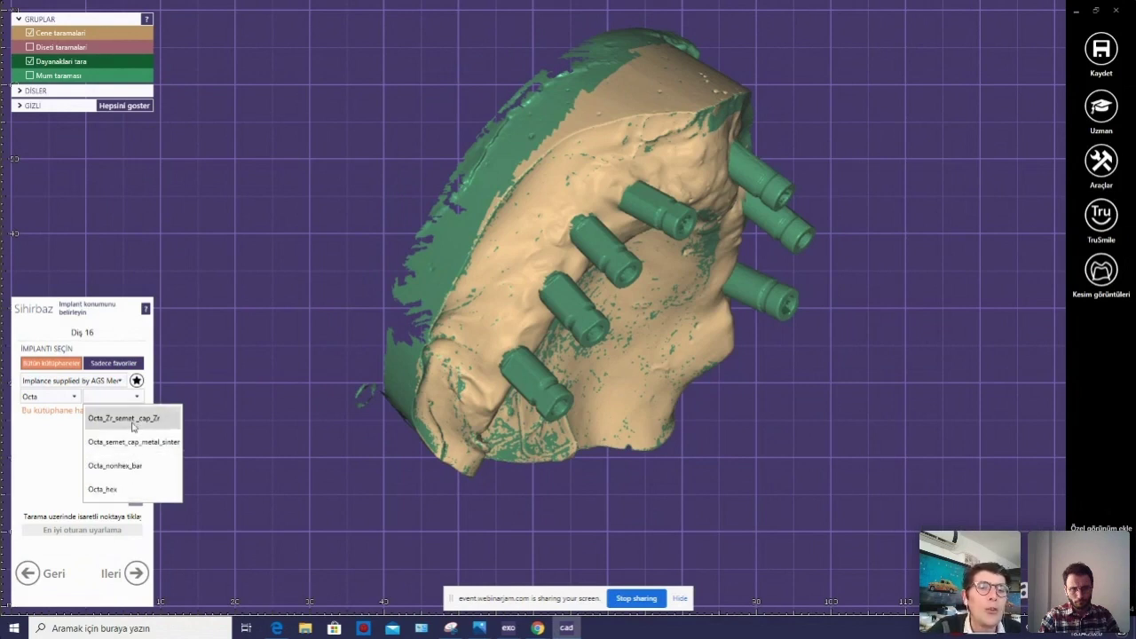
click(130, 421)
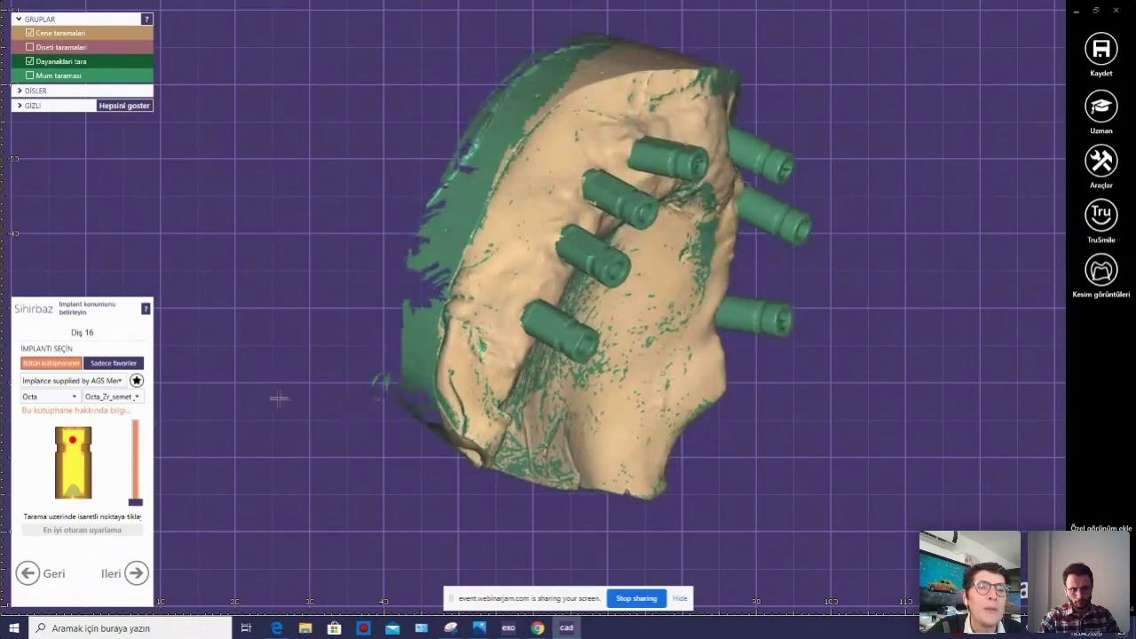
Adjust the implant length slider while orbiting the jaw to inspect the scan bodies.
right_drag(363, 391, 371, 350)
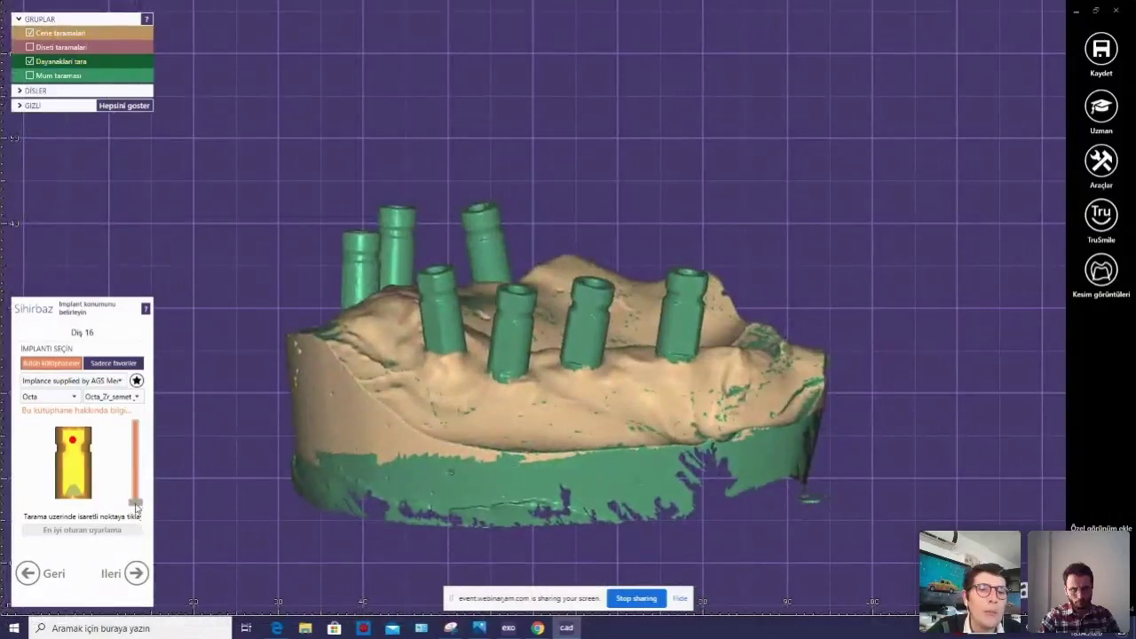
drag(136, 503, 136, 473)
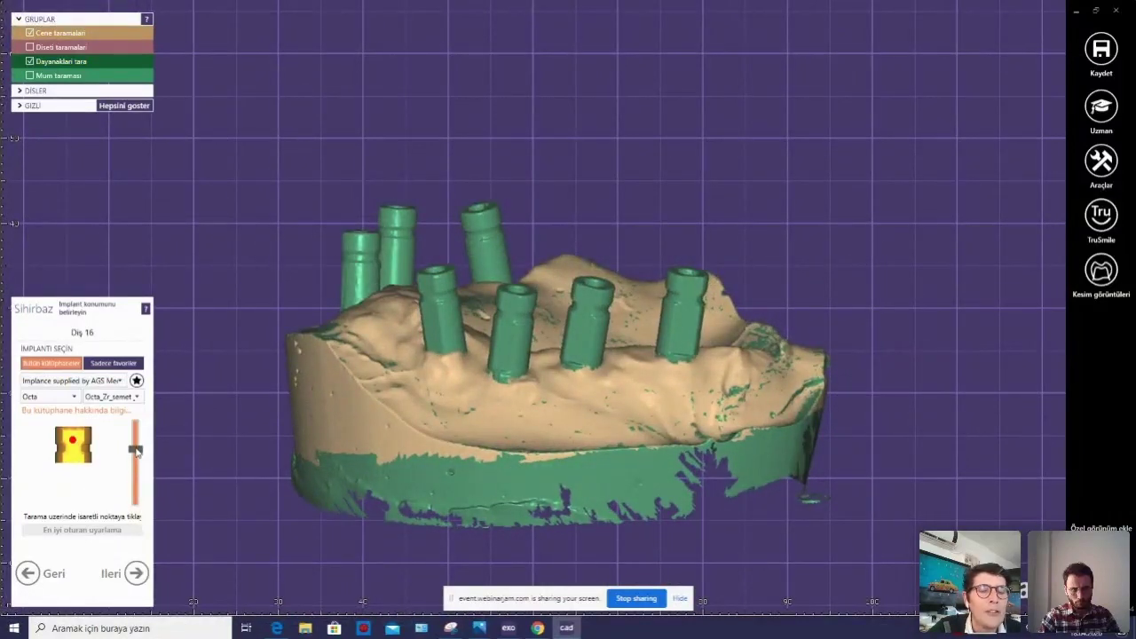
drag(136, 475, 135, 468)
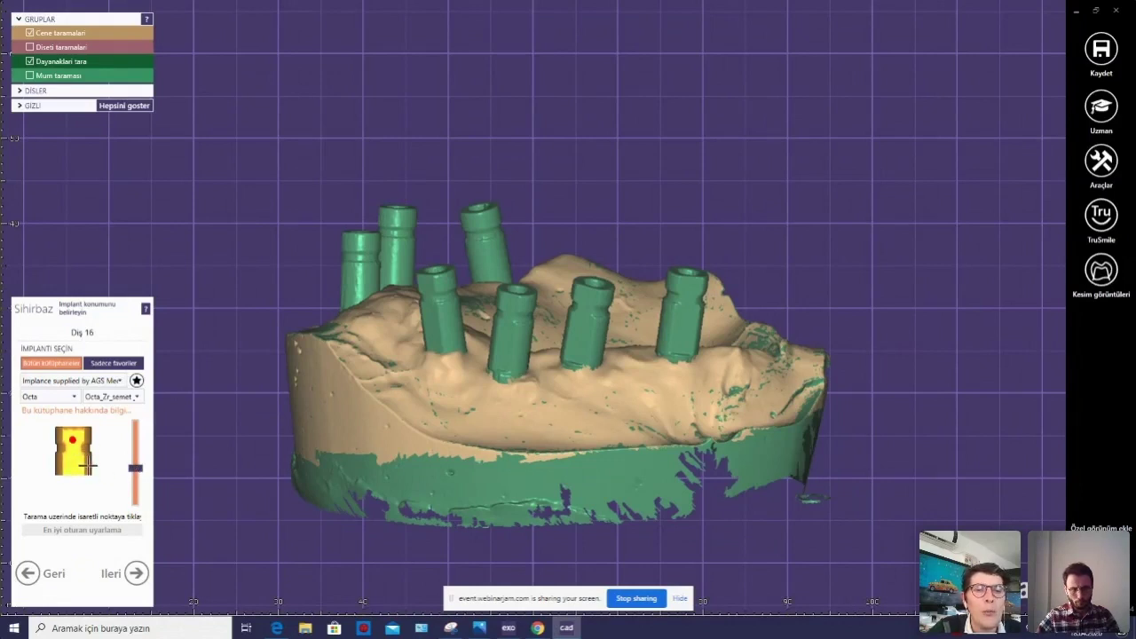
drag(136, 471, 136, 517)
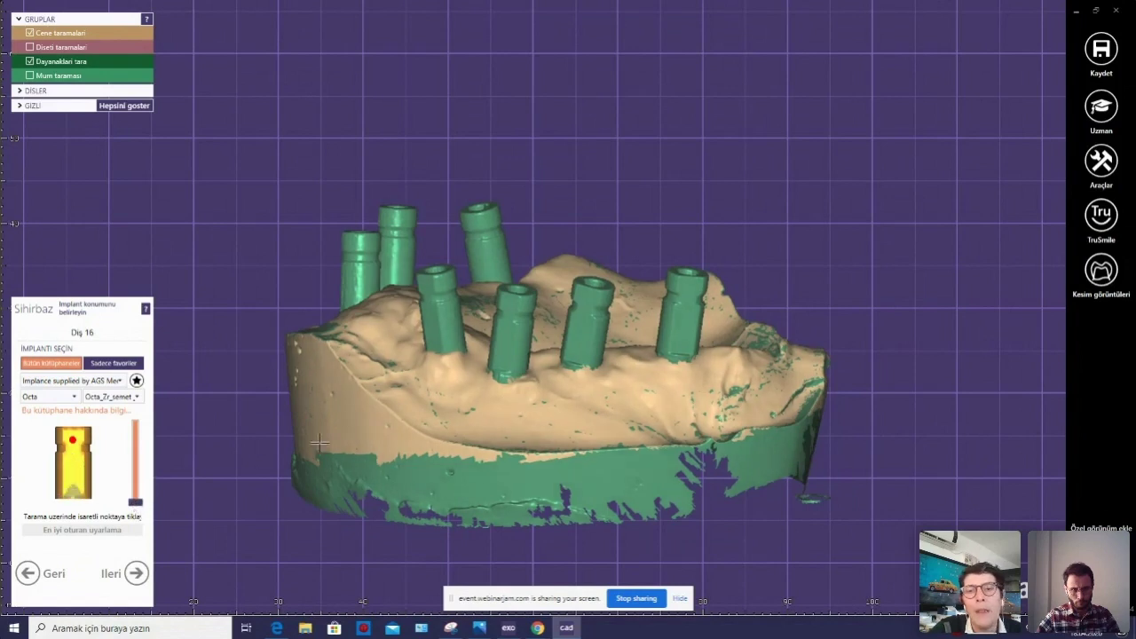
right_drag(654, 388, 643, 361)
scroll(641, 346, up, 1)
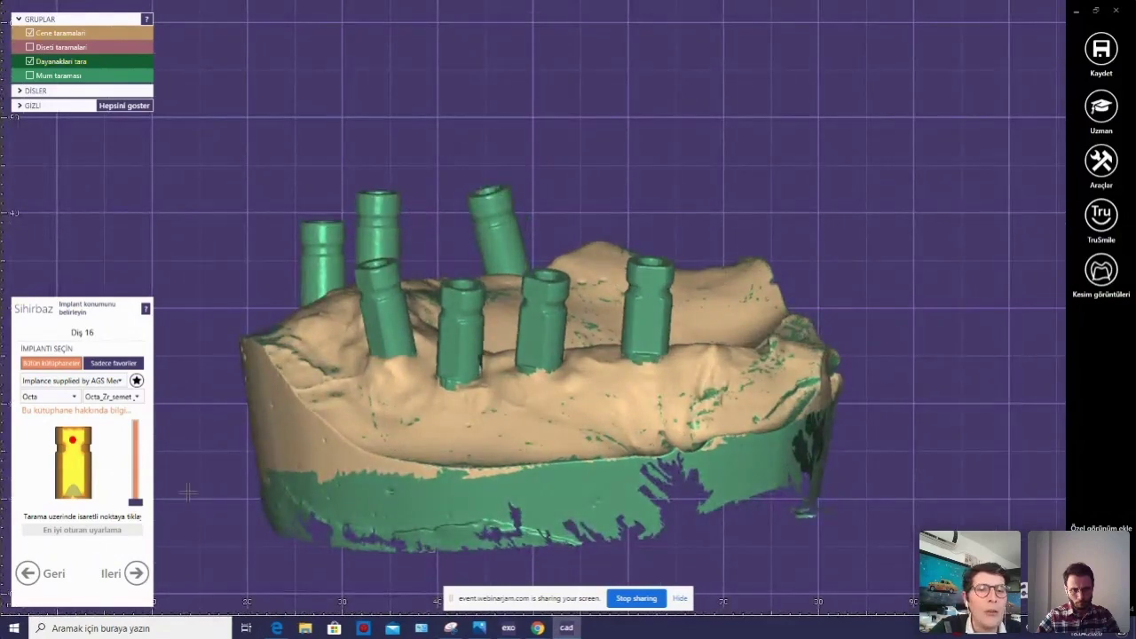
drag(136, 504, 135, 508)
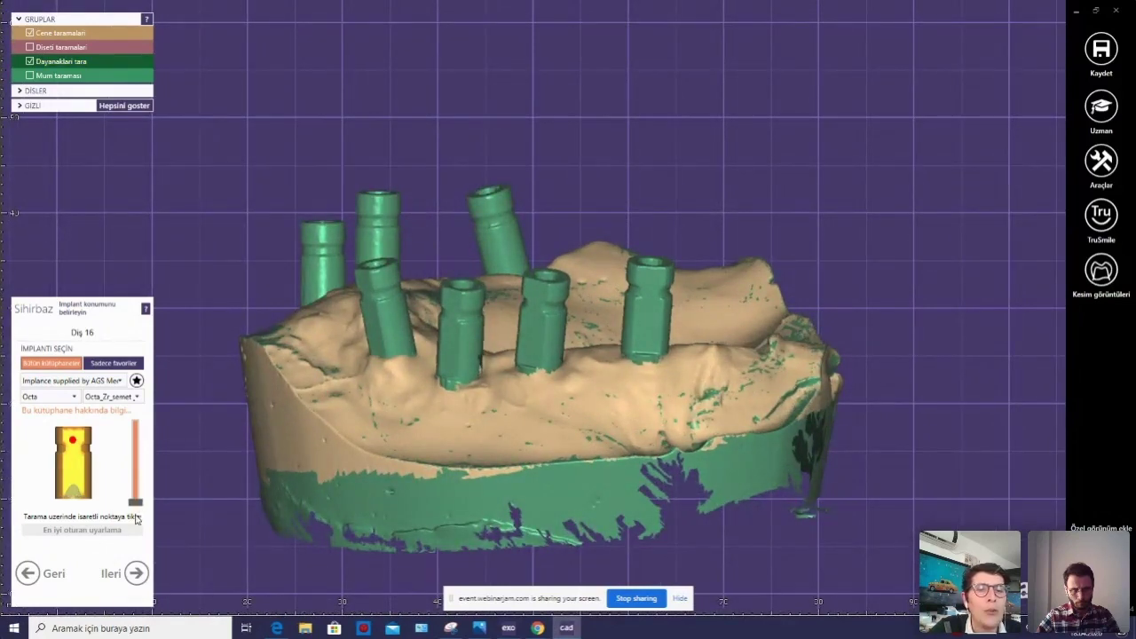
right_drag(679, 342, 668, 299)
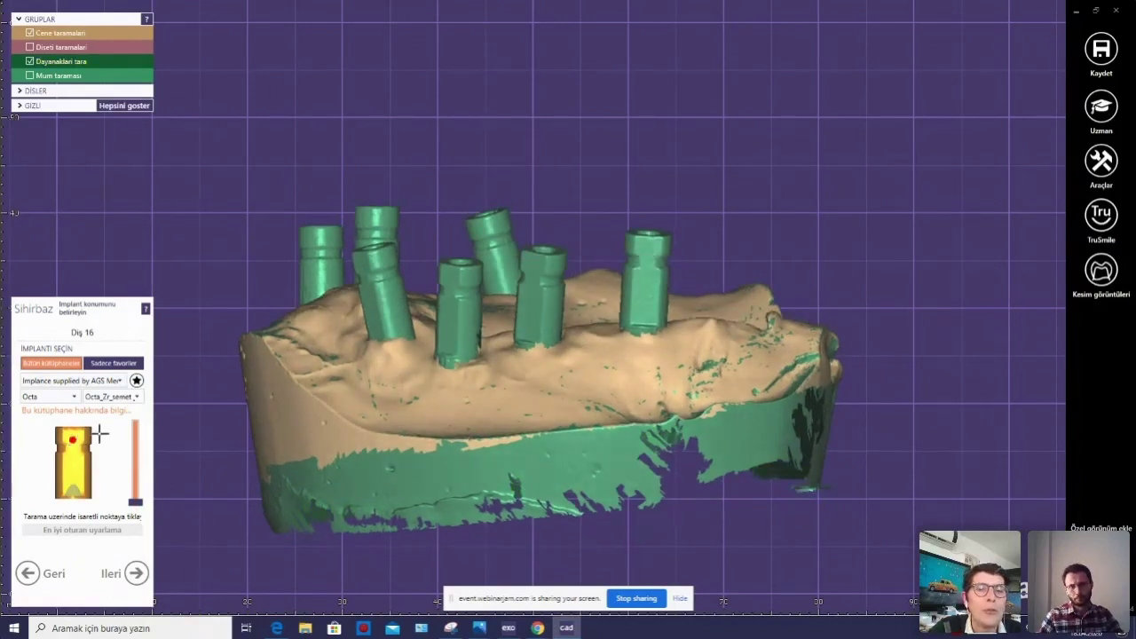
Place the Octa implant on the rightmost scan body and run best-fit matching.
click(644, 253)
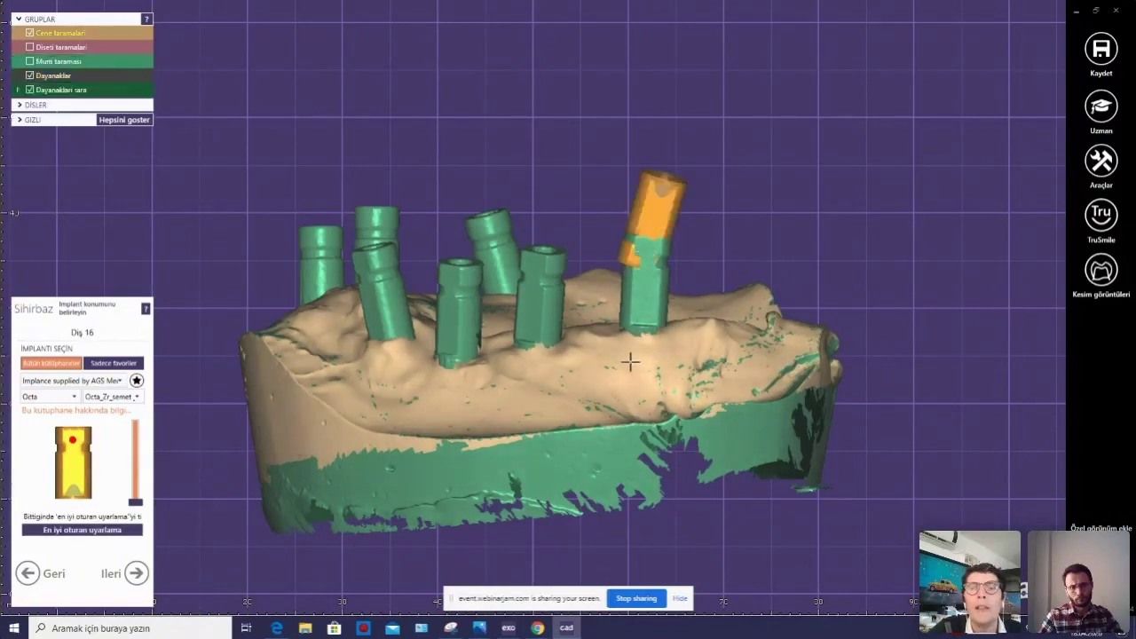
click(102, 530)
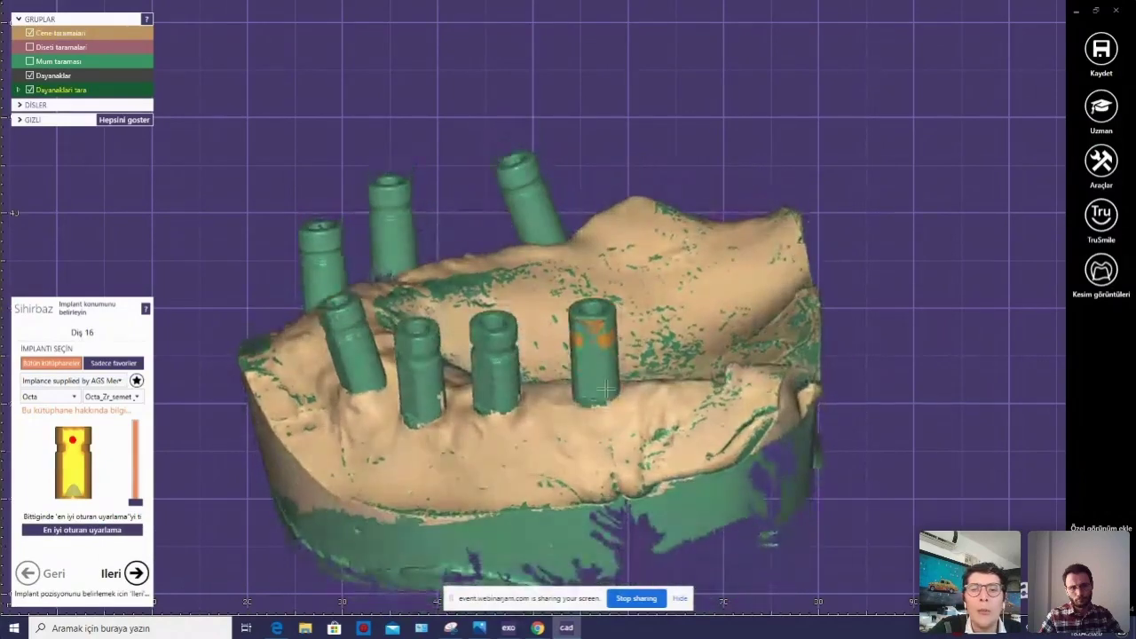
scroll(605, 388, up, 2)
scroll(604, 377, up, 2)
scroll(602, 359, up, 1)
scroll(600, 345, up, 2)
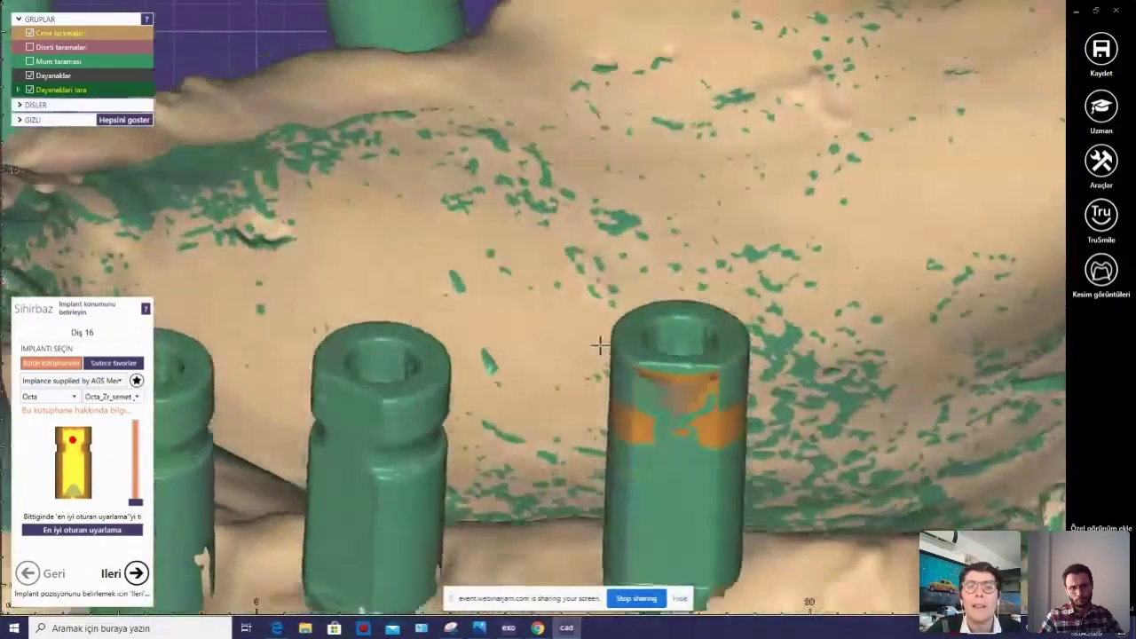
right_drag(600, 345, 603, 340)
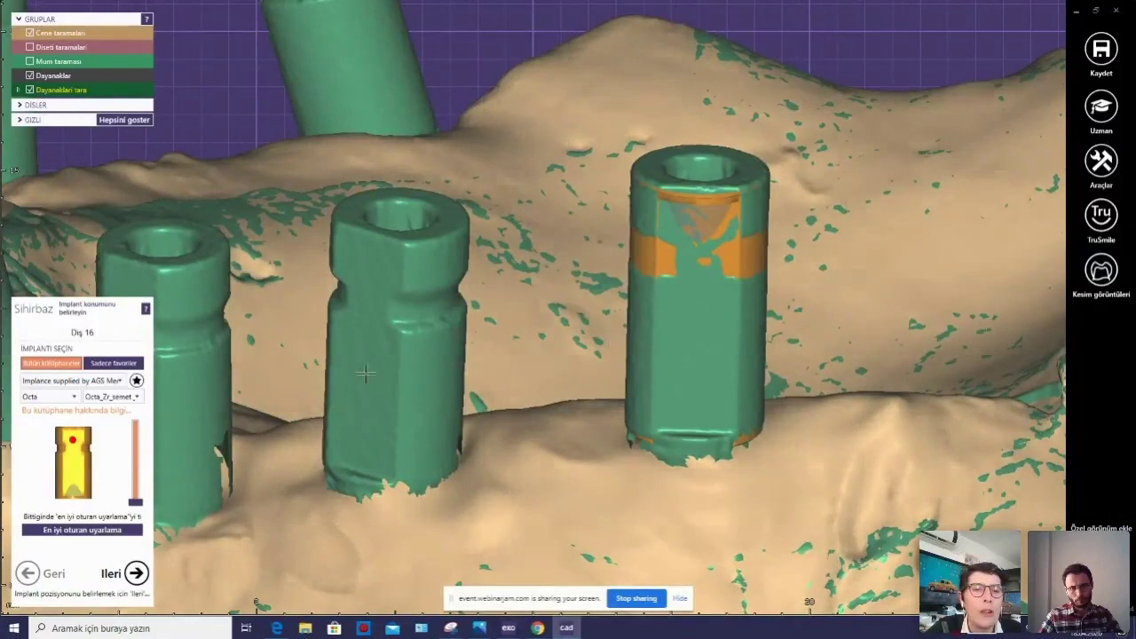
Re-place the implant on the right scan body and rerun best-fit to show the fit map.
click(696, 229)
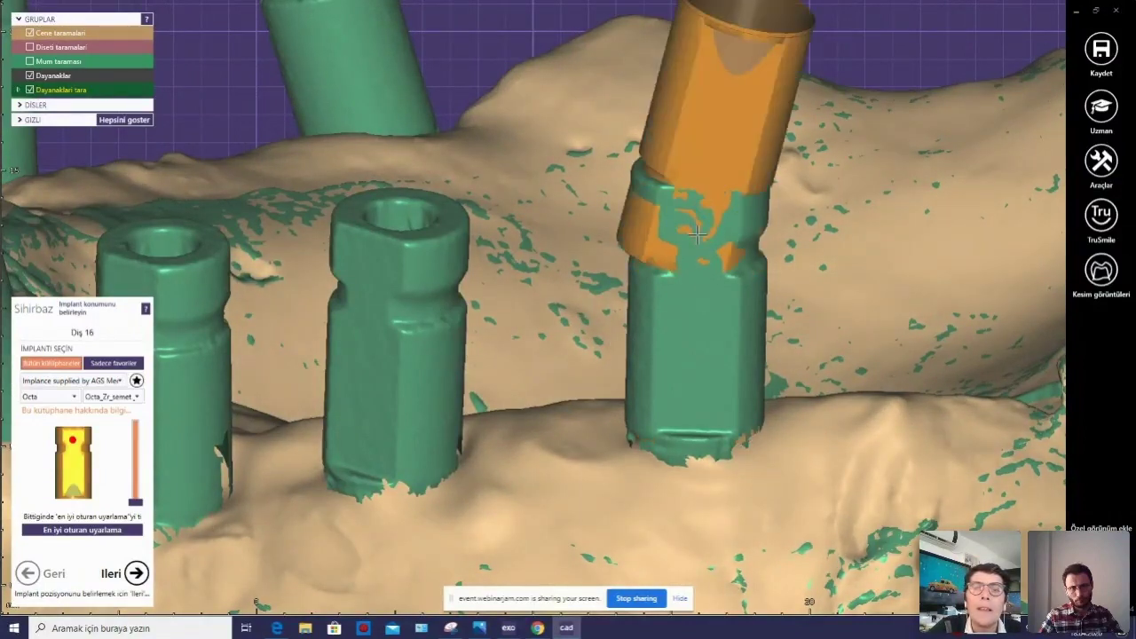
click(71, 531)
right_drag(591, 484, 562, 412)
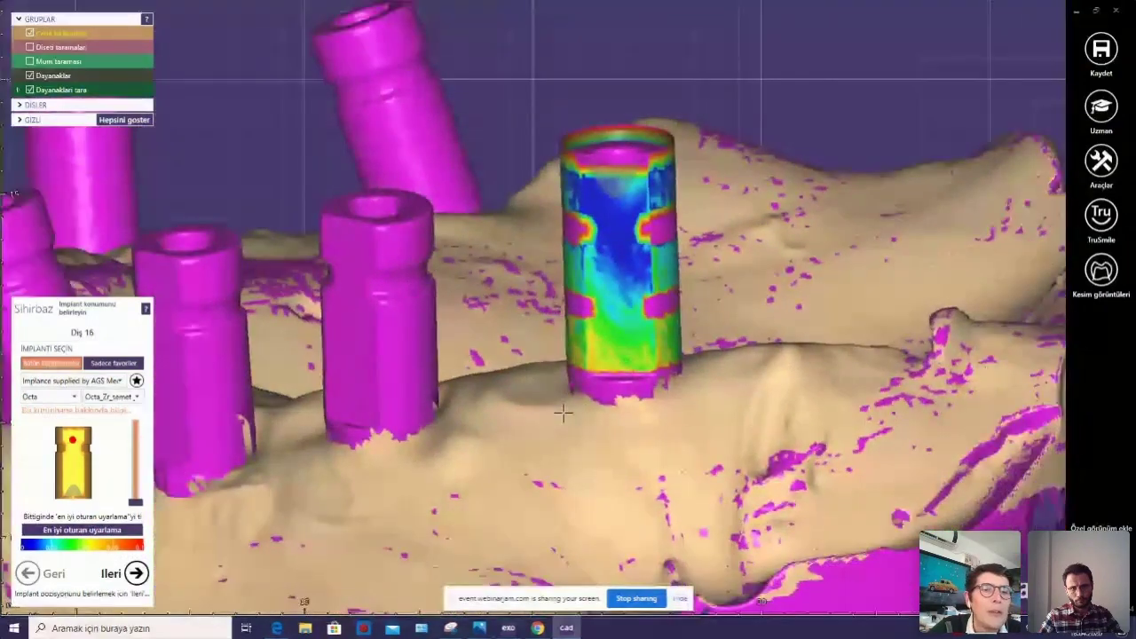
scroll(563, 413, down, 5)
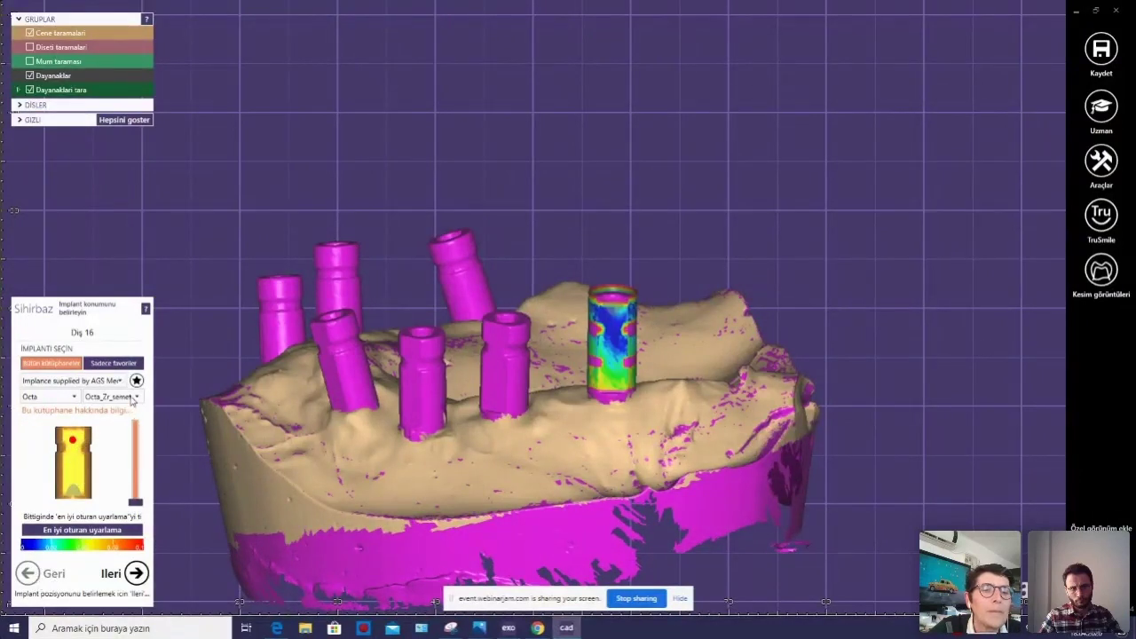
Reposition the Octa implant by dragging, then change the implant type to Multi.
click(39, 401)
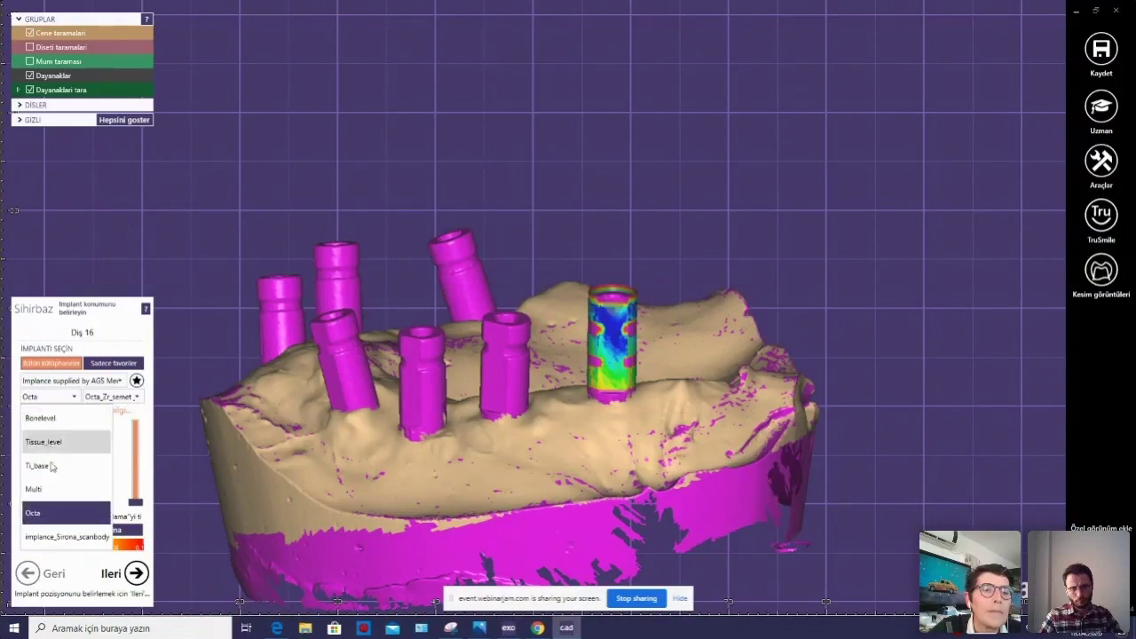
click(56, 515)
right_drag(585, 461, 333, 464)
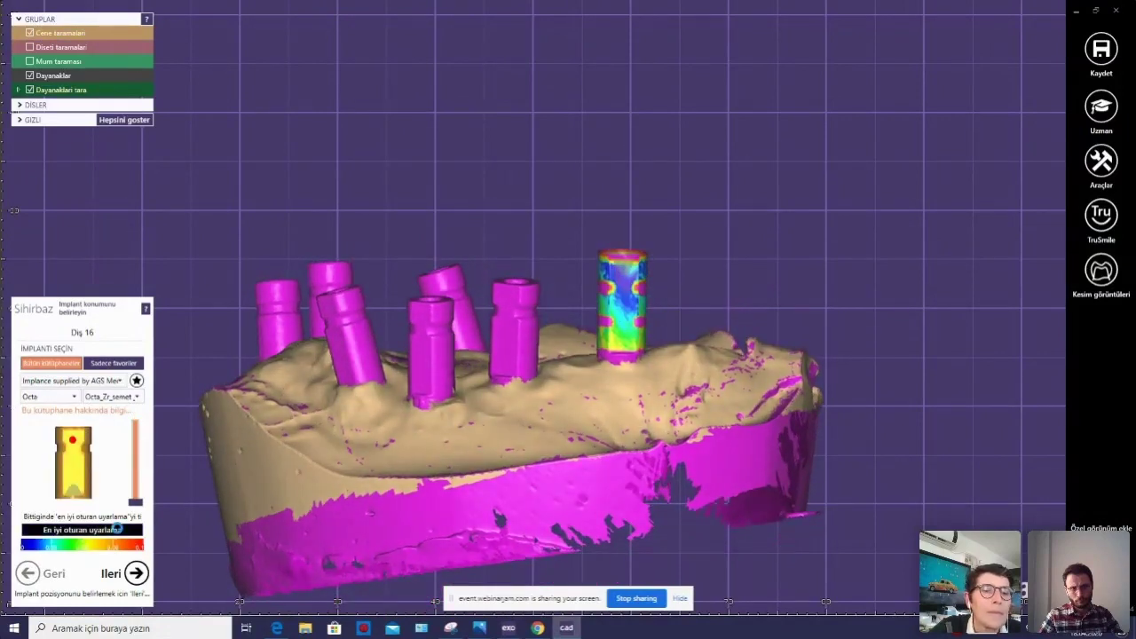
right_drag(440, 424, 596, 364)
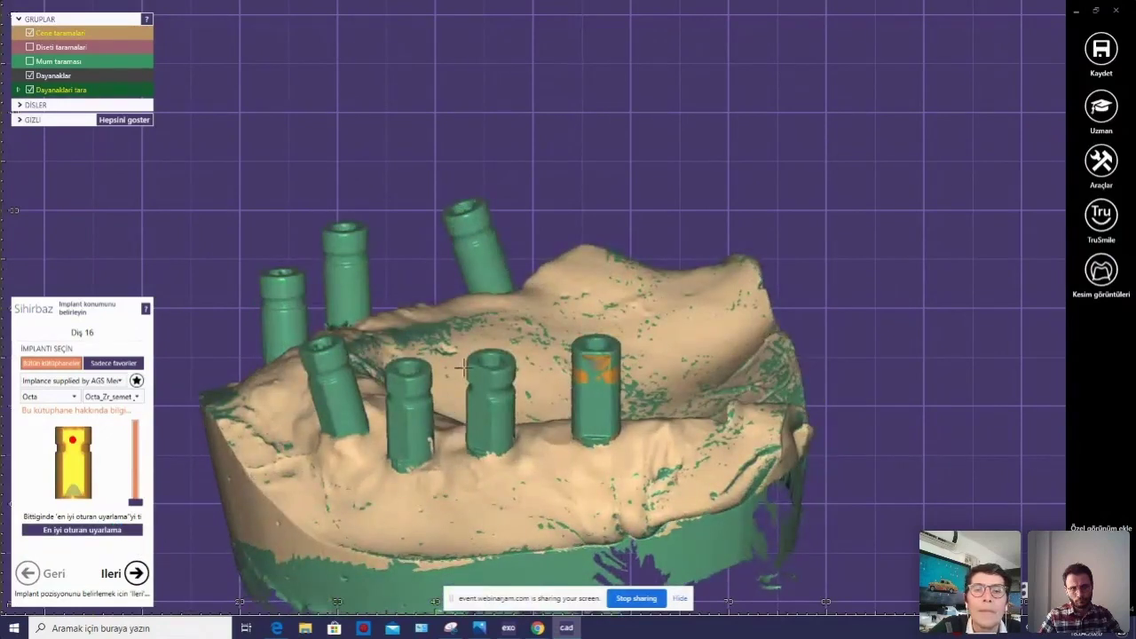
drag(596, 364, 620, 432)
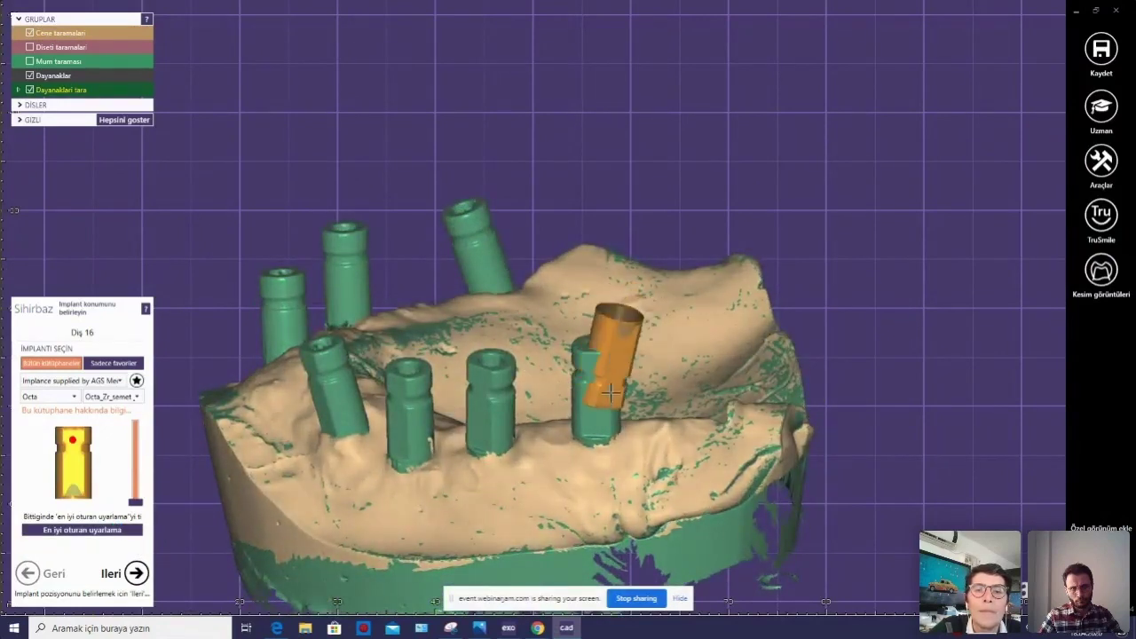
mouse_move(619, 432)
right_down()
mouse_move(593, 322)
mouse_move(577, 348)
mouse_move(586, 435)
right_up()
scroll(593, 322, down, 3)
scroll(581, 410, up, 5)
mouse_move(588, 462)
mouse_down()
mouse_move(585, 471)
mouse_move(559, 451)
mouse_up()
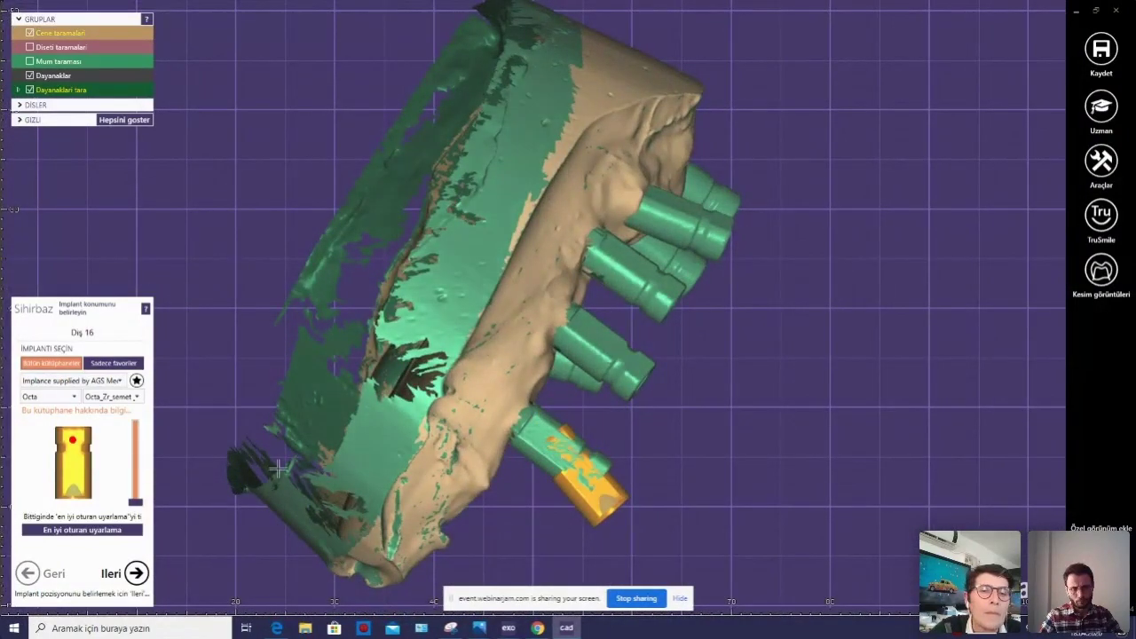
click(76, 396)
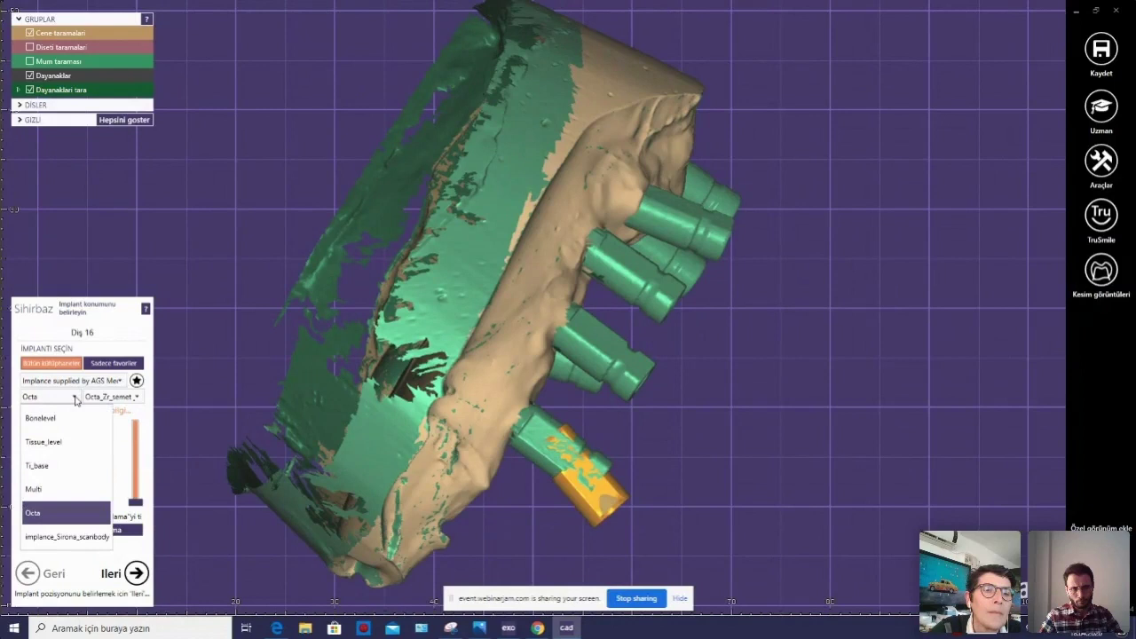
click(55, 487)
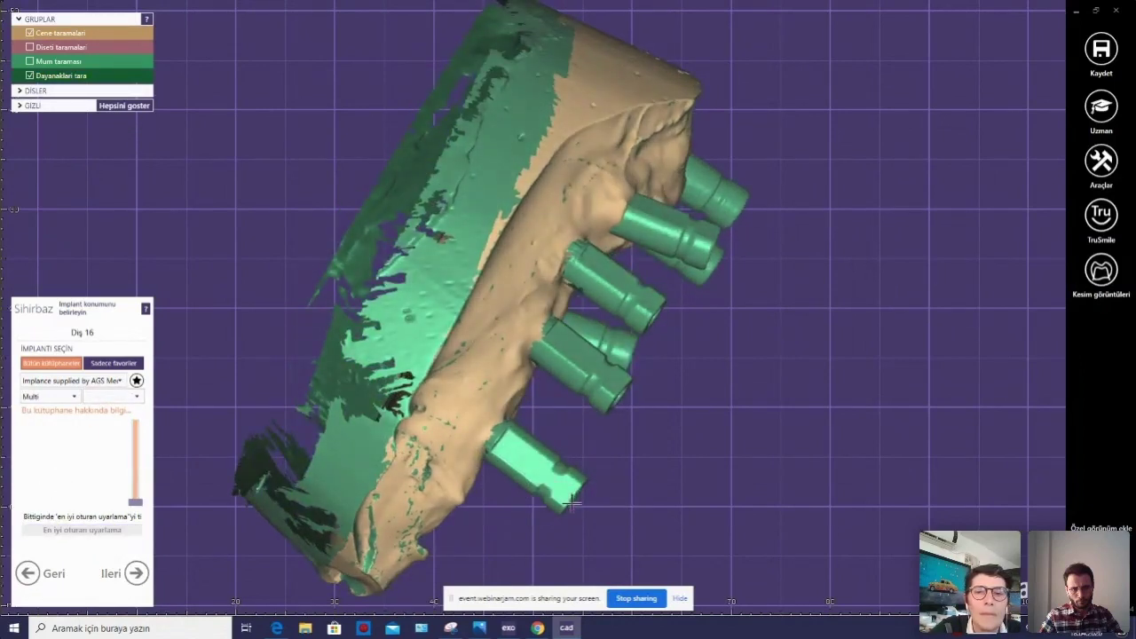
Choose the Multi_semet_cap part and place it on the rear right scan body.
right_drag(573, 503, 676, 332)
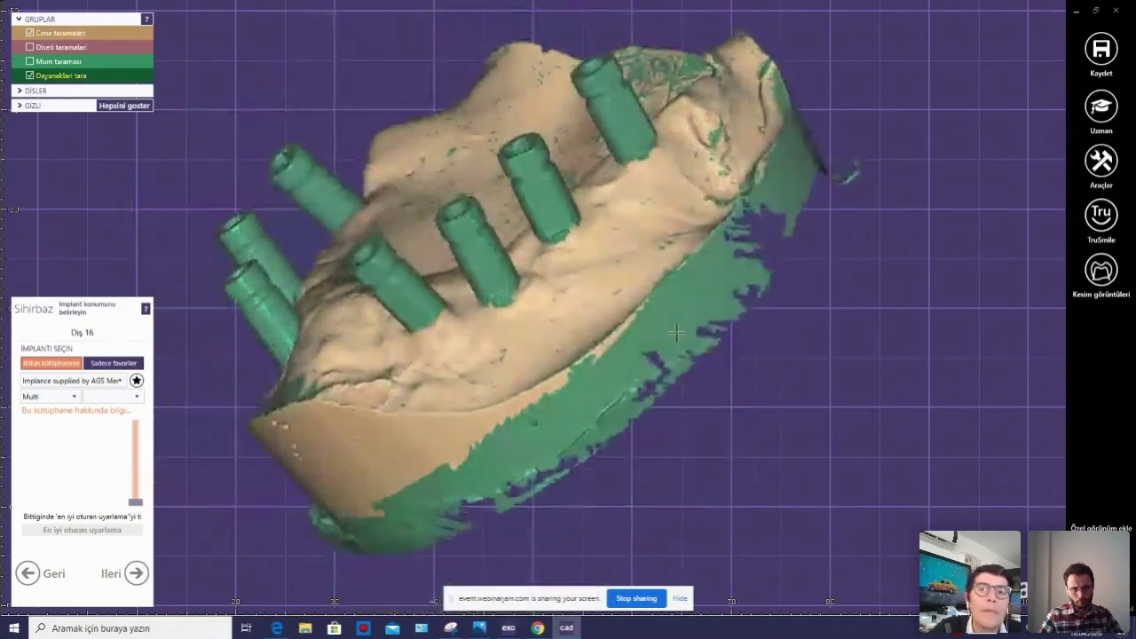
scroll(677, 332, up, 3)
mouse_move(649, 233)
right_down()
mouse_move(695, 249)
mouse_move(637, 188)
right_up()
scroll(700, 220, down, 3)
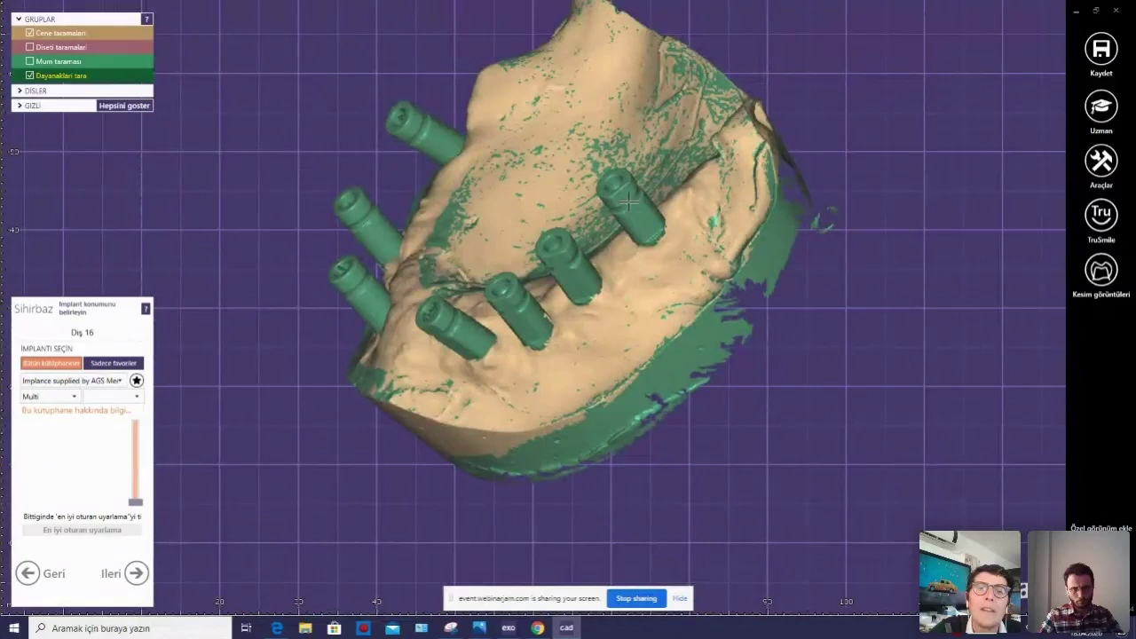
click(138, 398)
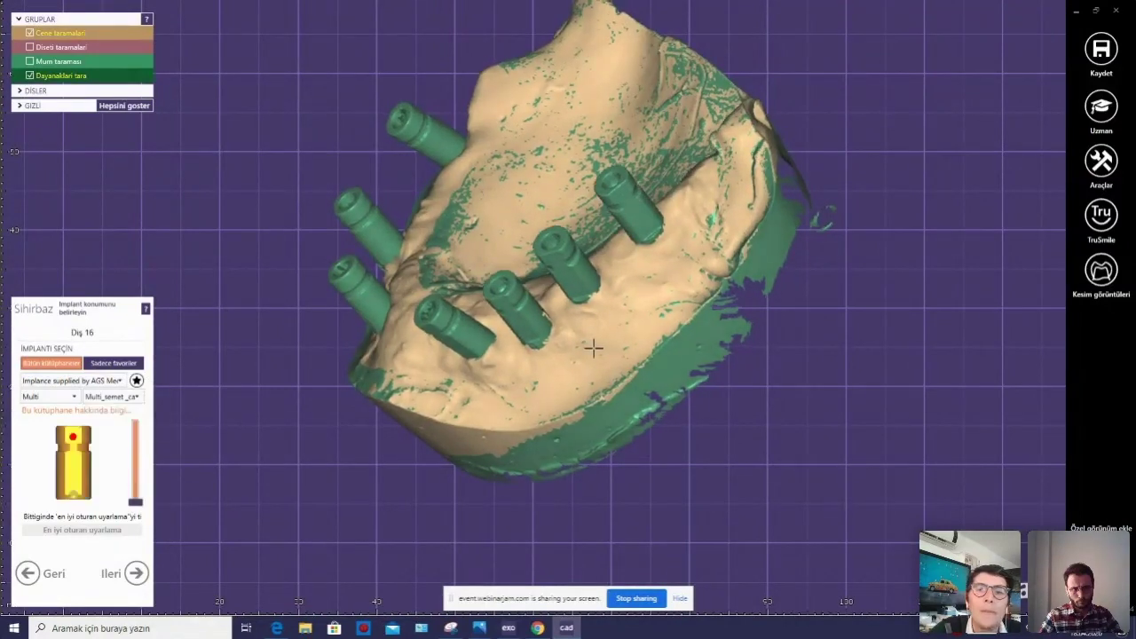
right_drag(589, 345, 596, 197)
click(589, 181)
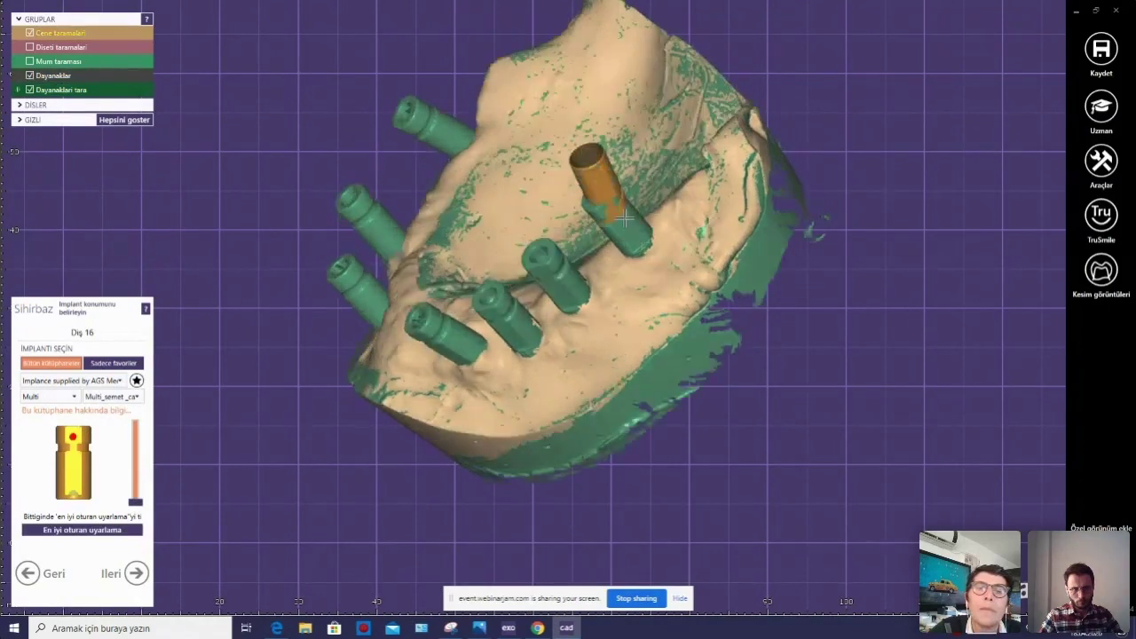
right_drag(599, 185, 627, 229)
scroll(626, 229, down, 2)
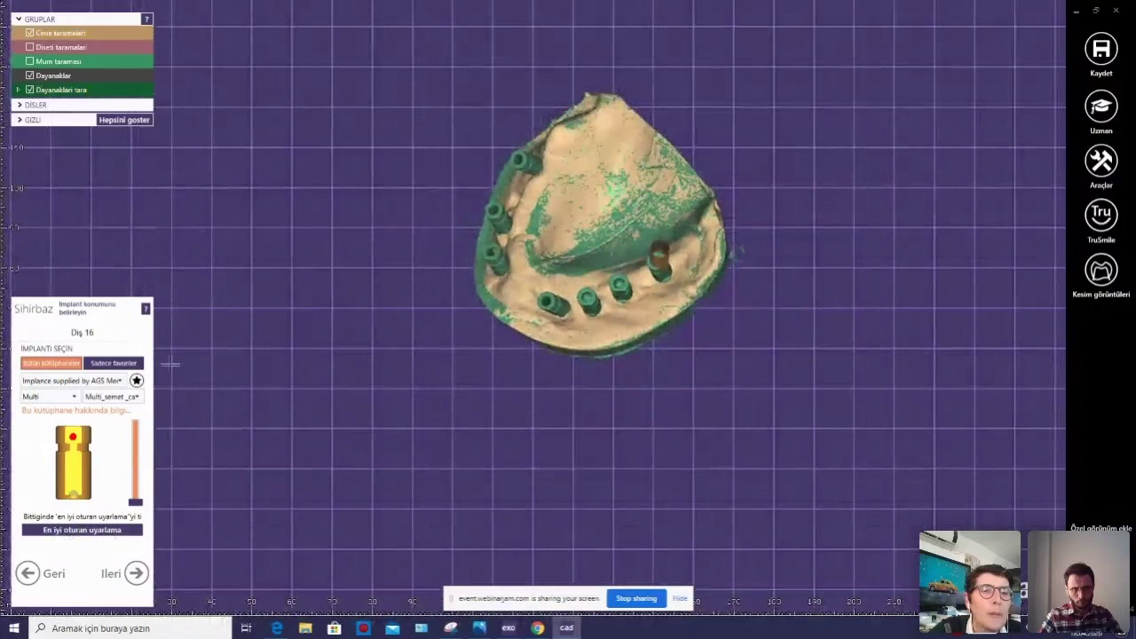
Close the design, answer the save prompt, relaunch Dizayn, and load only the scan data.
click(1114, 9)
click(495, 358)
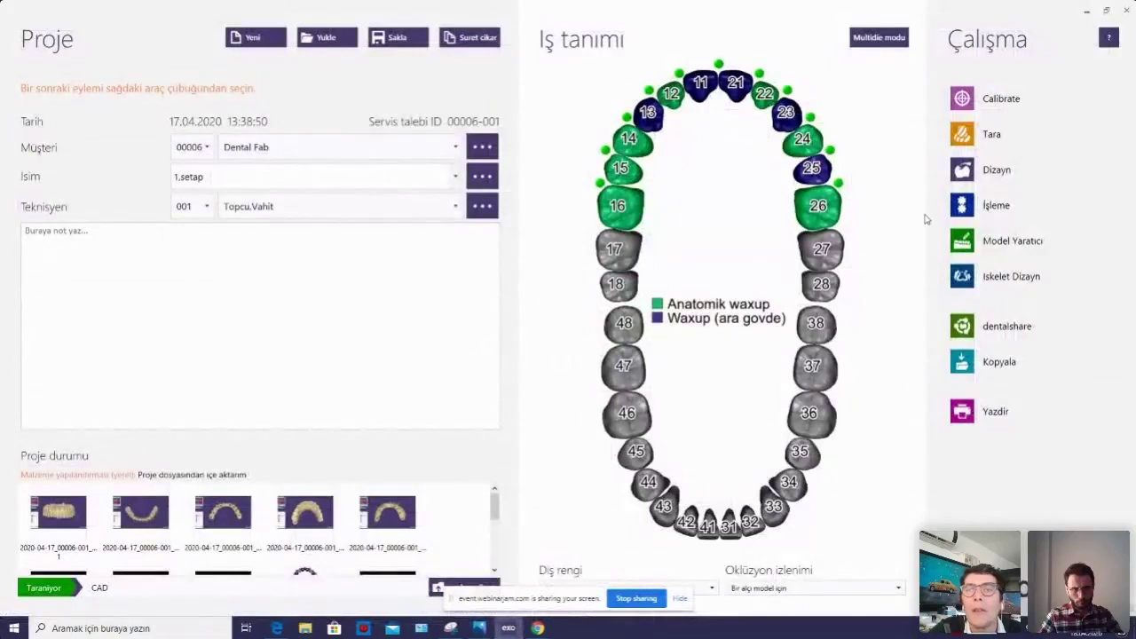
click(963, 170)
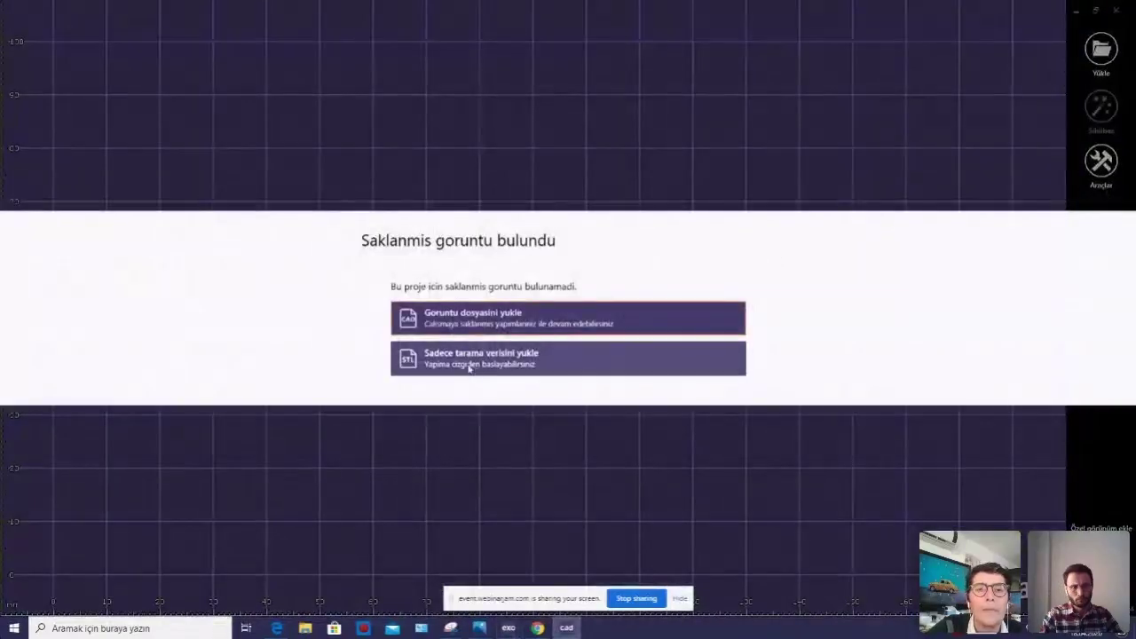
click(469, 367)
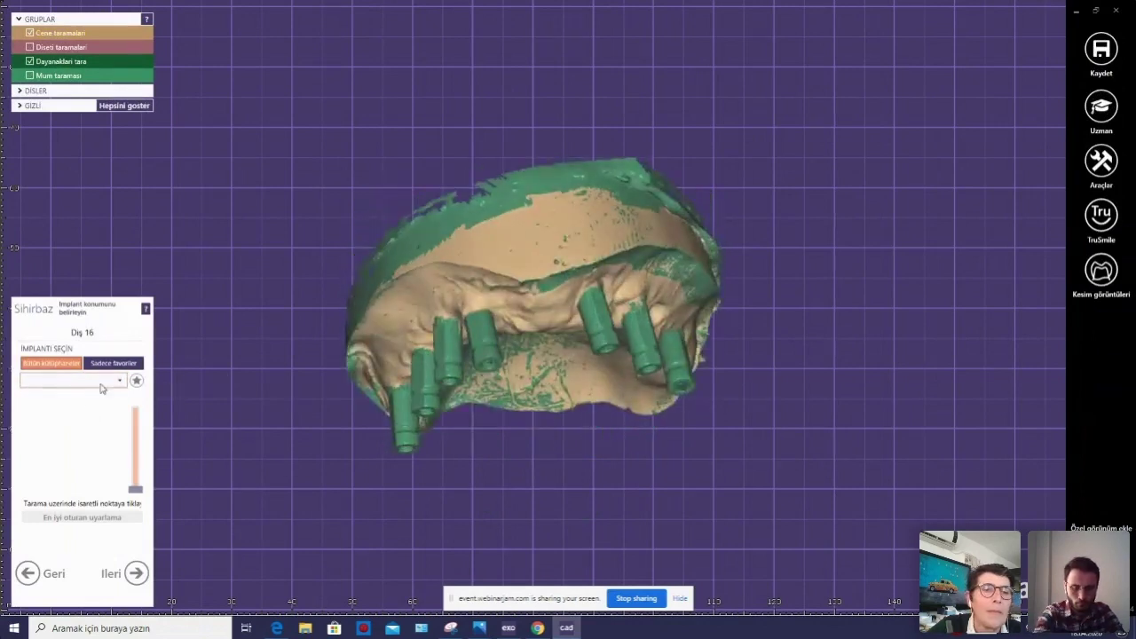
Choose the AGS Medikal library, Octa type and Octa_Zr_semet_cap_Zr part for tooth 16.
click(89, 384)
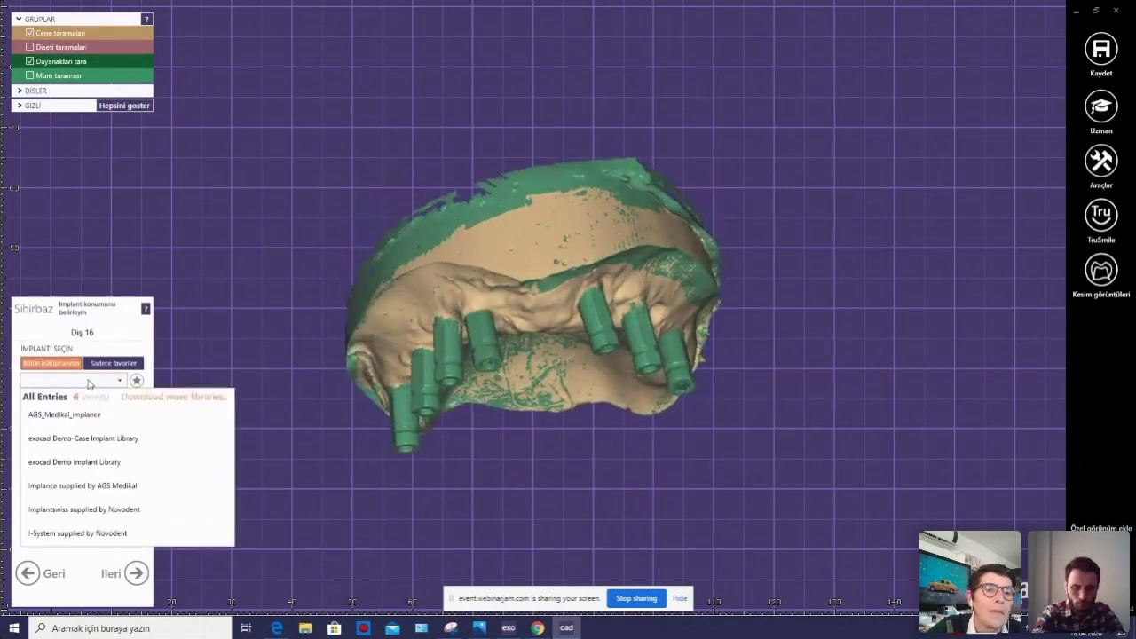
click(135, 487)
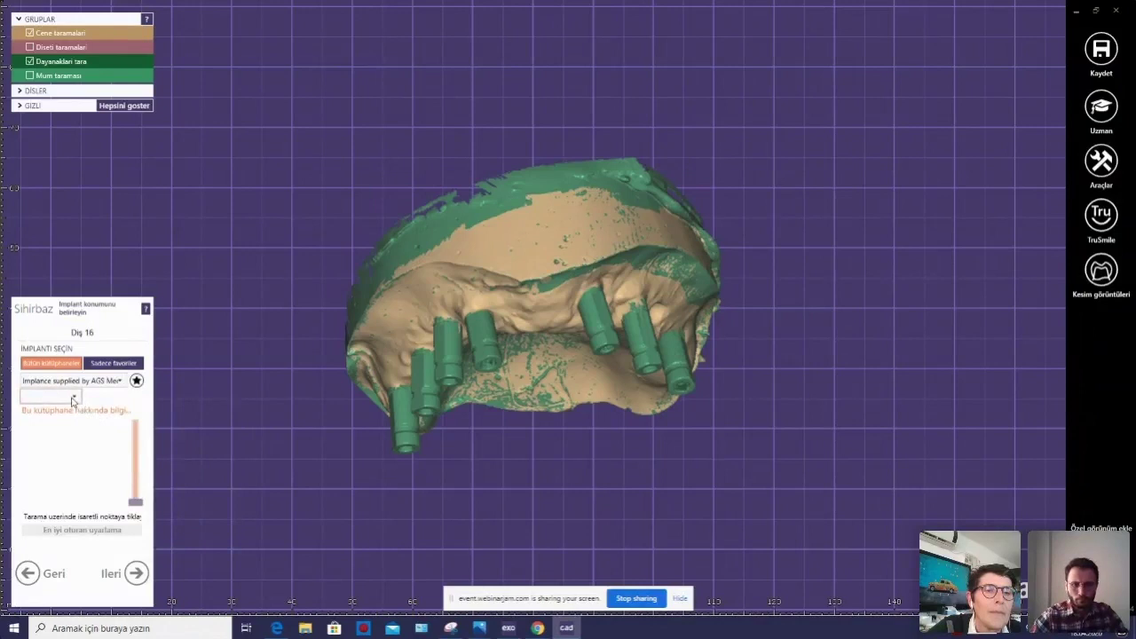
click(72, 398)
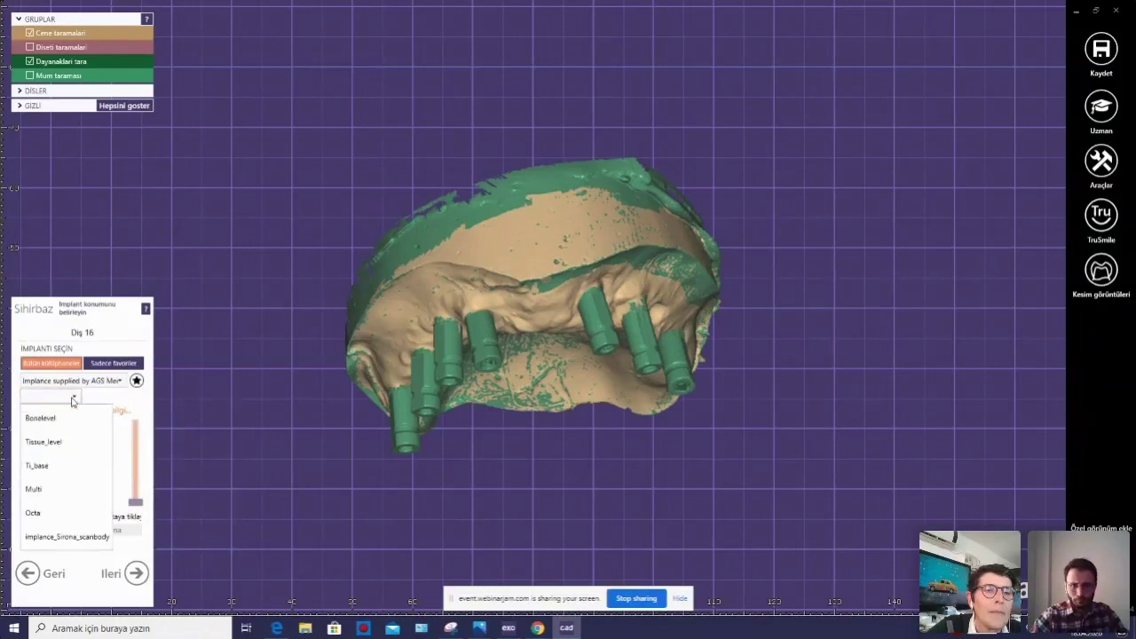
click(51, 513)
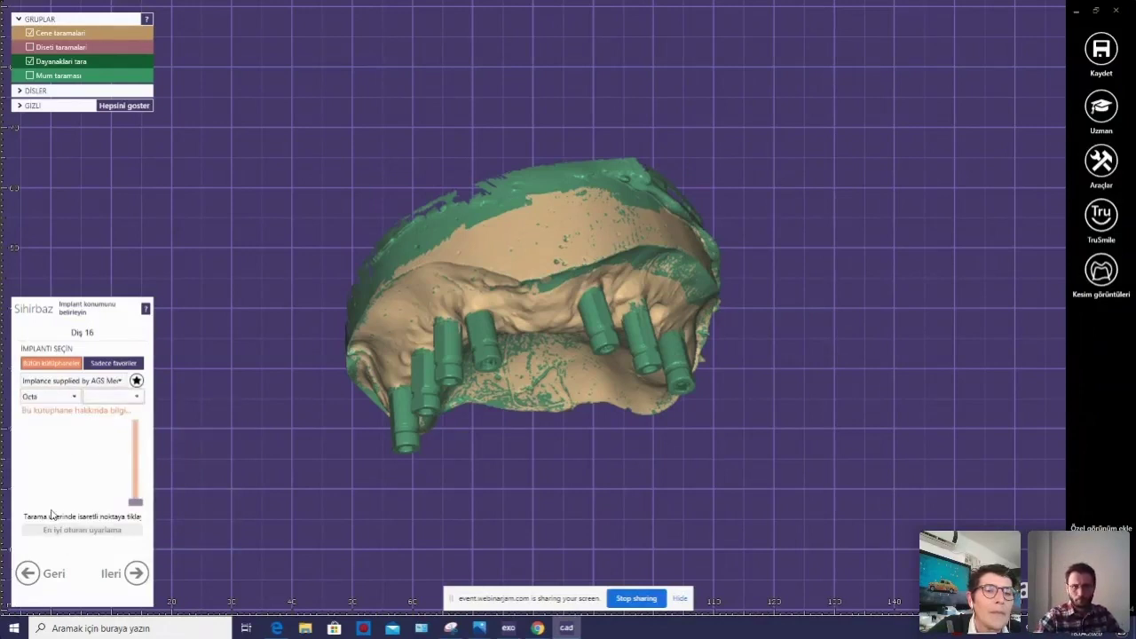
click(125, 400)
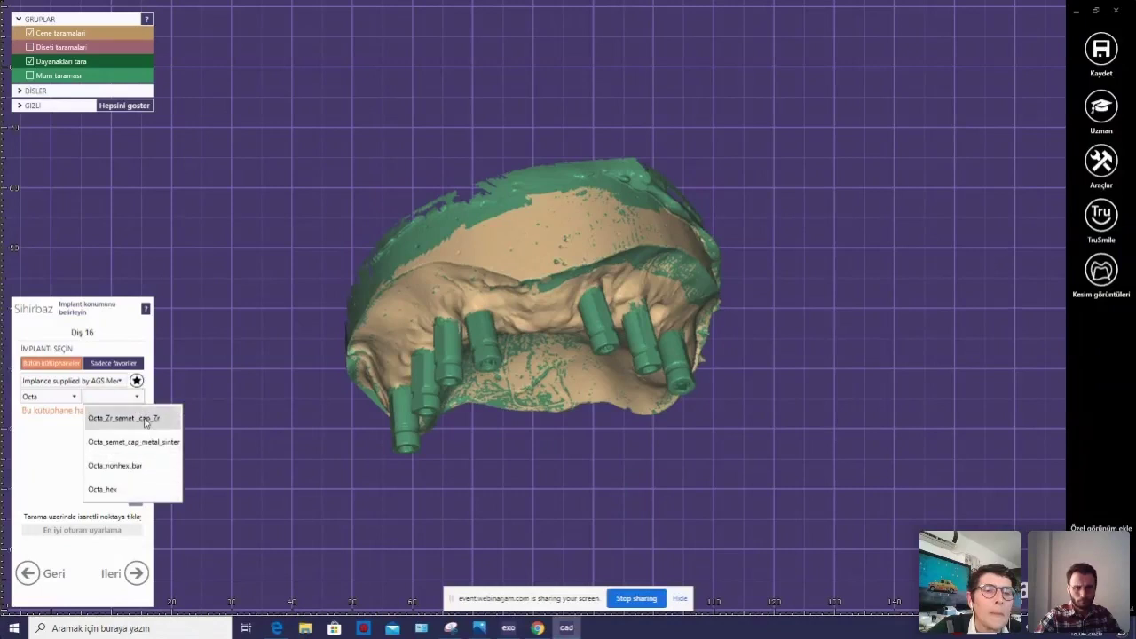
click(146, 422)
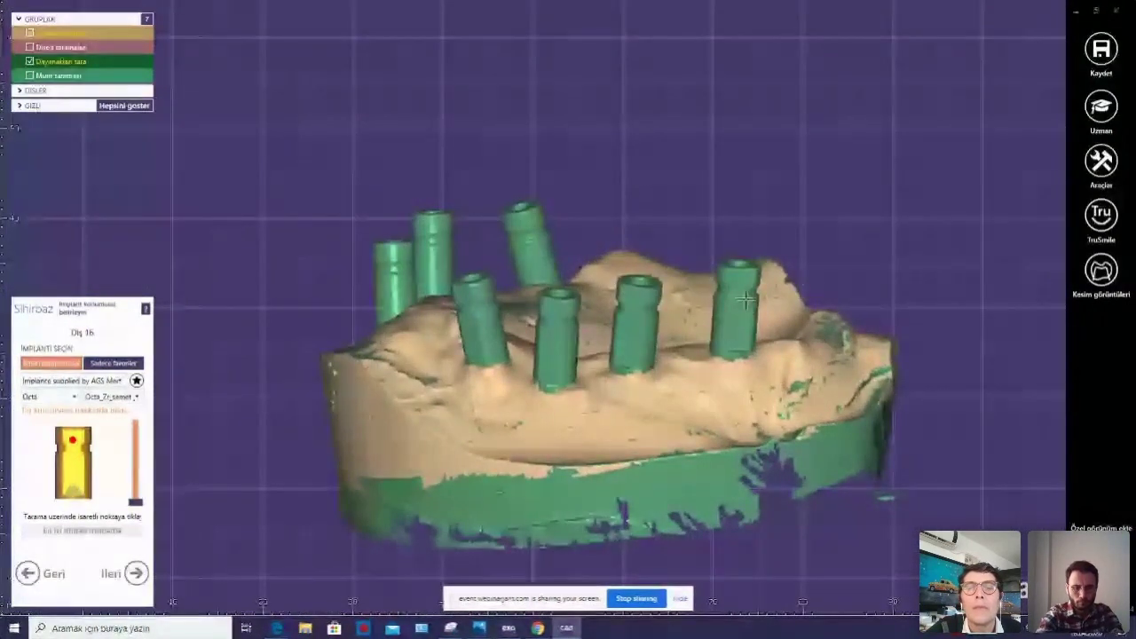
Place the Octa implant on the rightmost scan body, best-fit match it, and toggle Dayanaklar off and on.
click(744, 310)
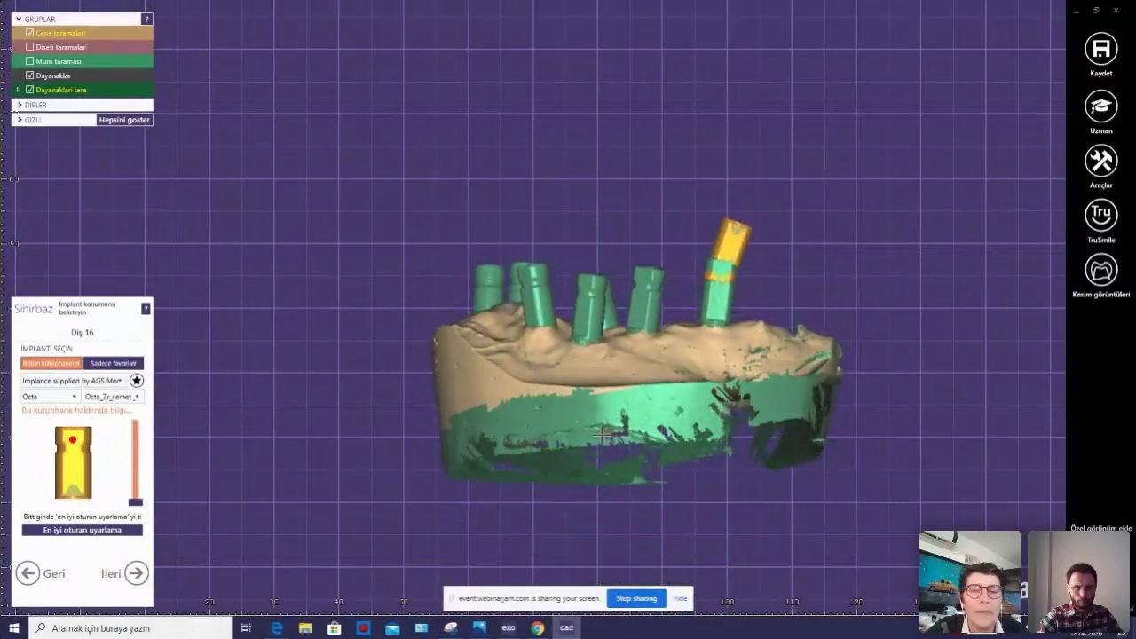
click(123, 530)
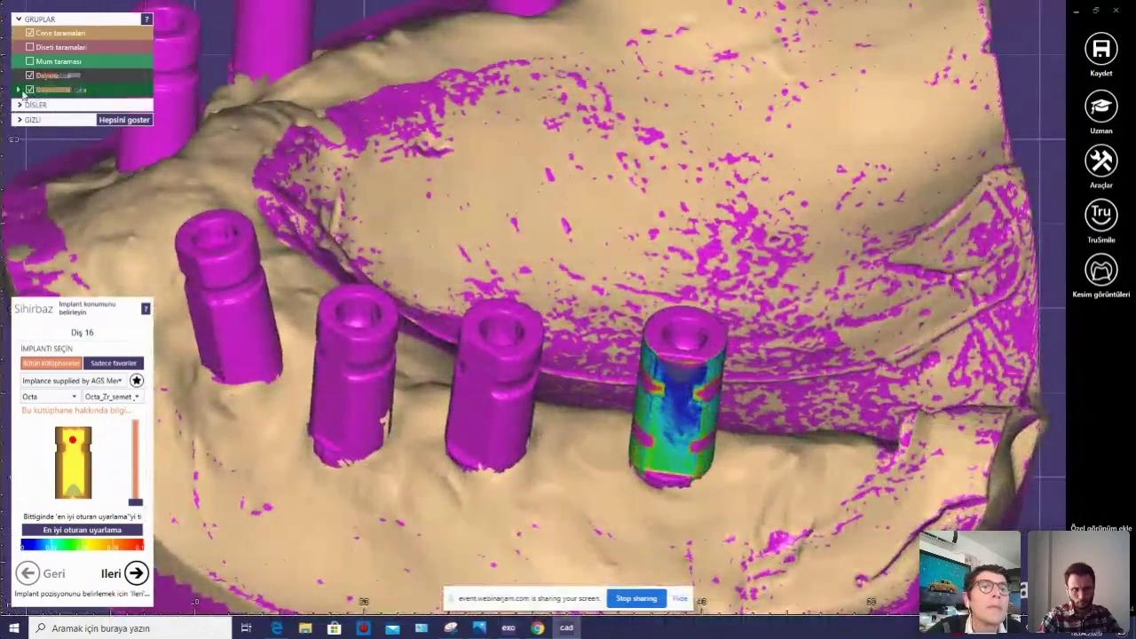
click(30, 90)
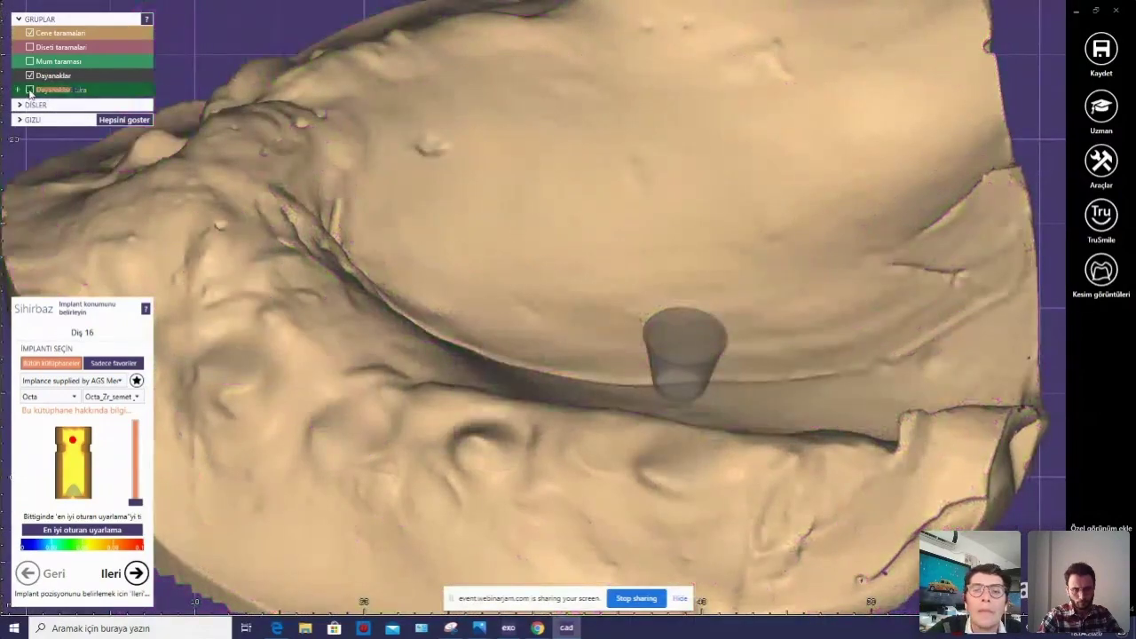
click(29, 90)
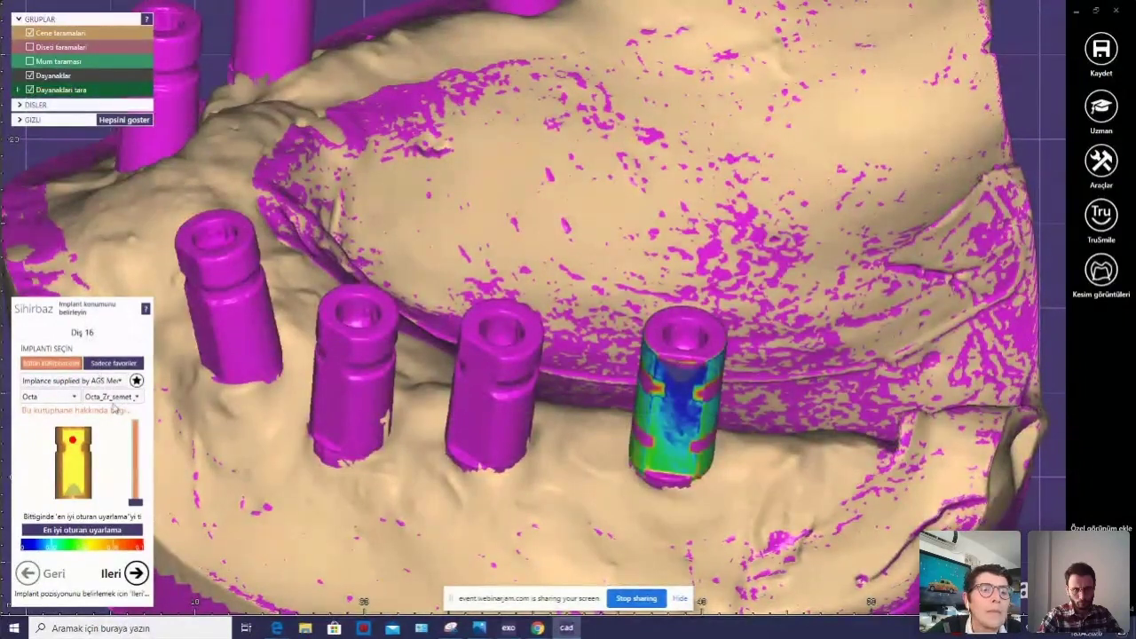
click(73, 401)
click(78, 402)
Switch tooth 16 to the Implantswiss supplied by Novodent library with the Multi implant type.
click(105, 383)
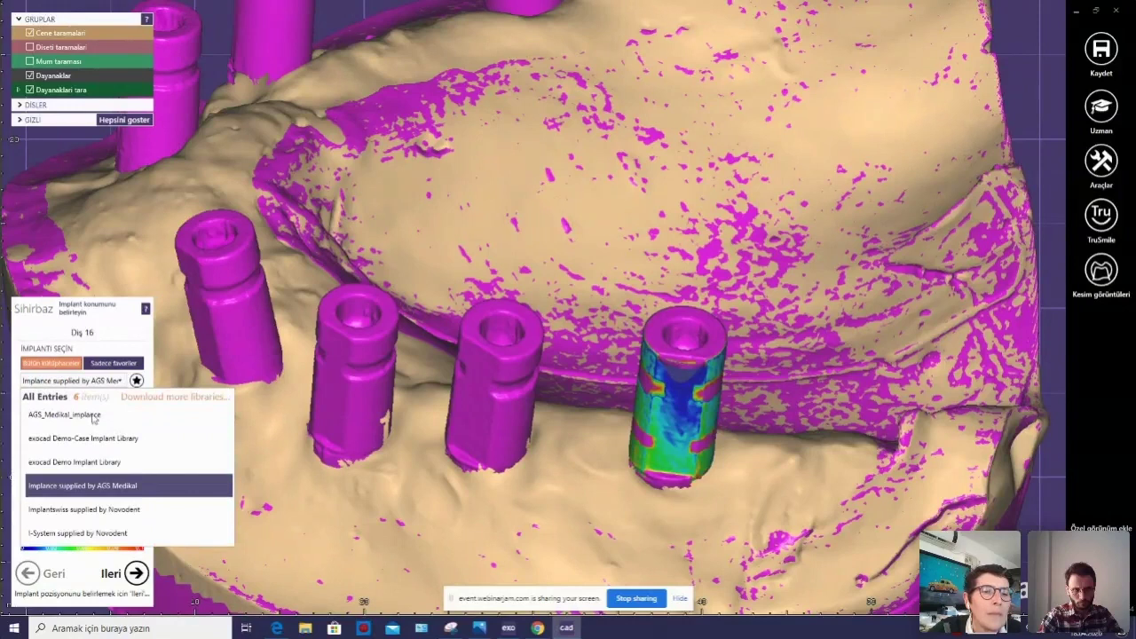
click(122, 513)
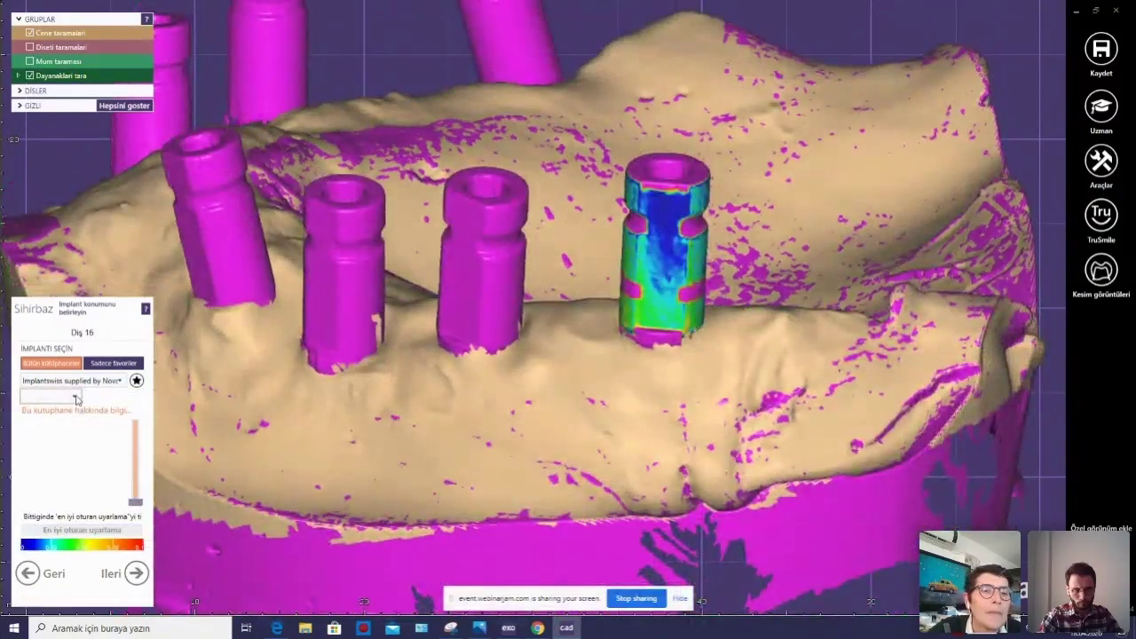
click(76, 400)
click(46, 483)
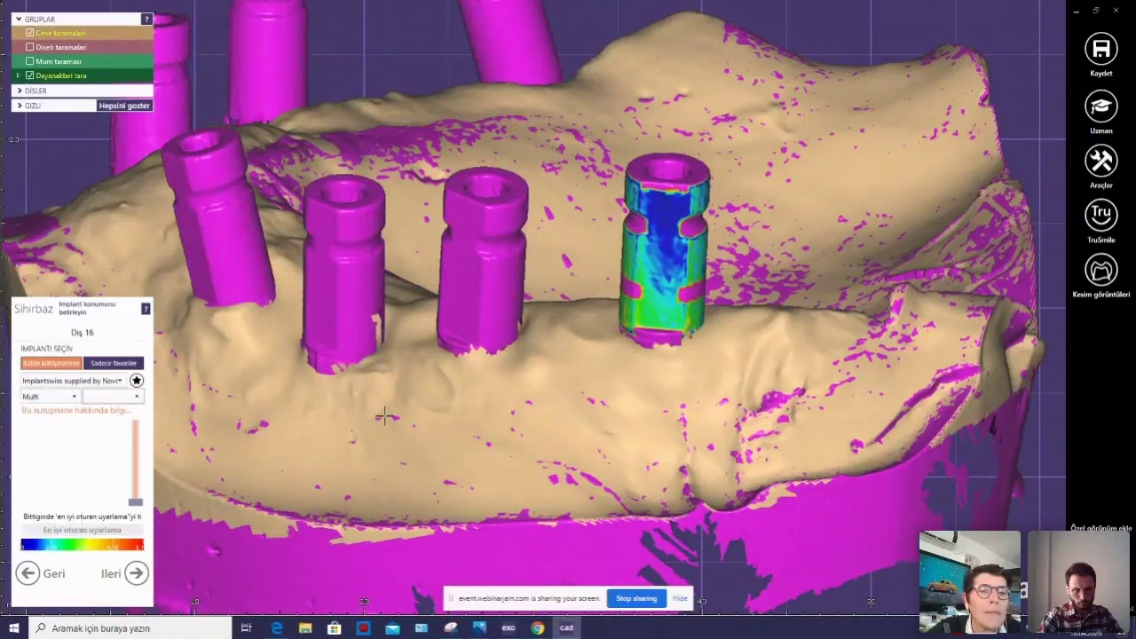
click(138, 397)
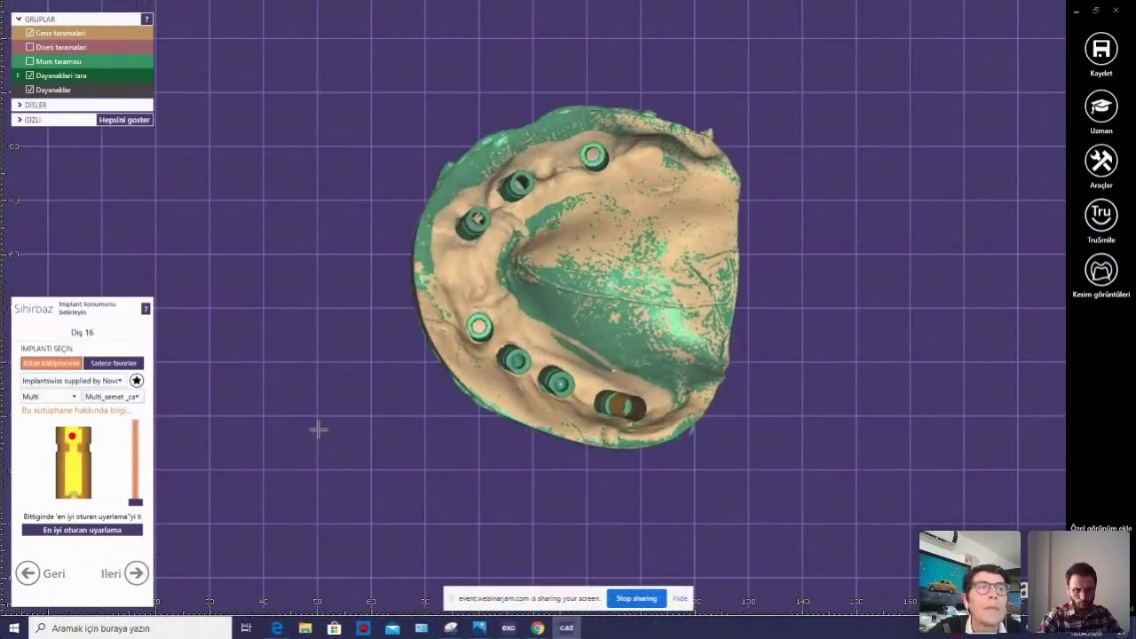
Close the design with 'Saklama', view the Yükle project list, then return to the project screen.
click(1115, 9)
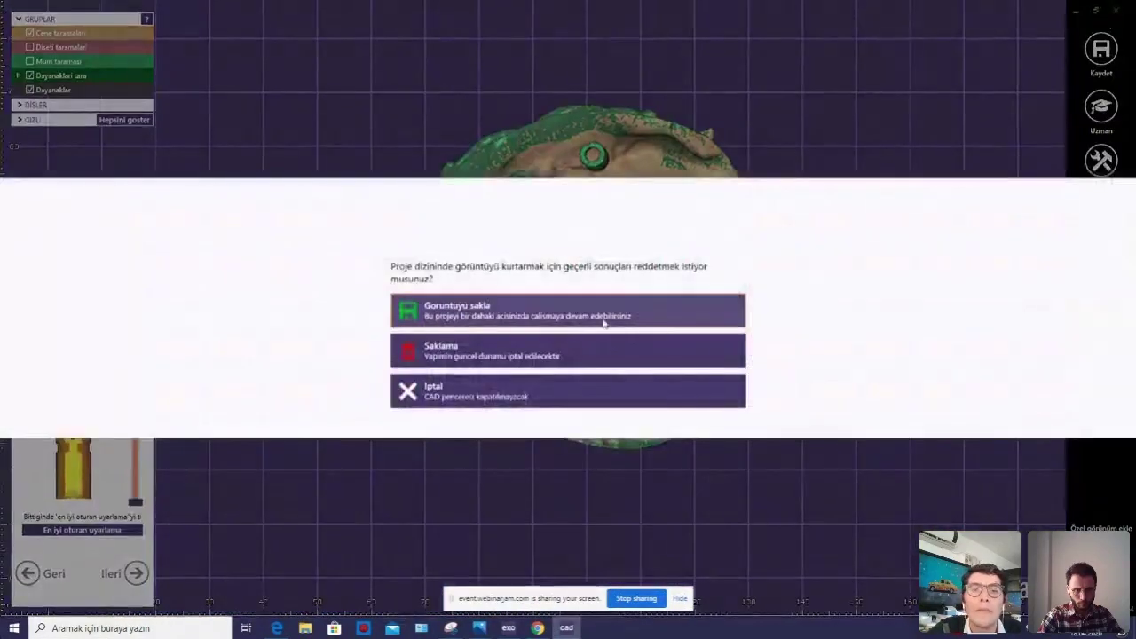
click(540, 355)
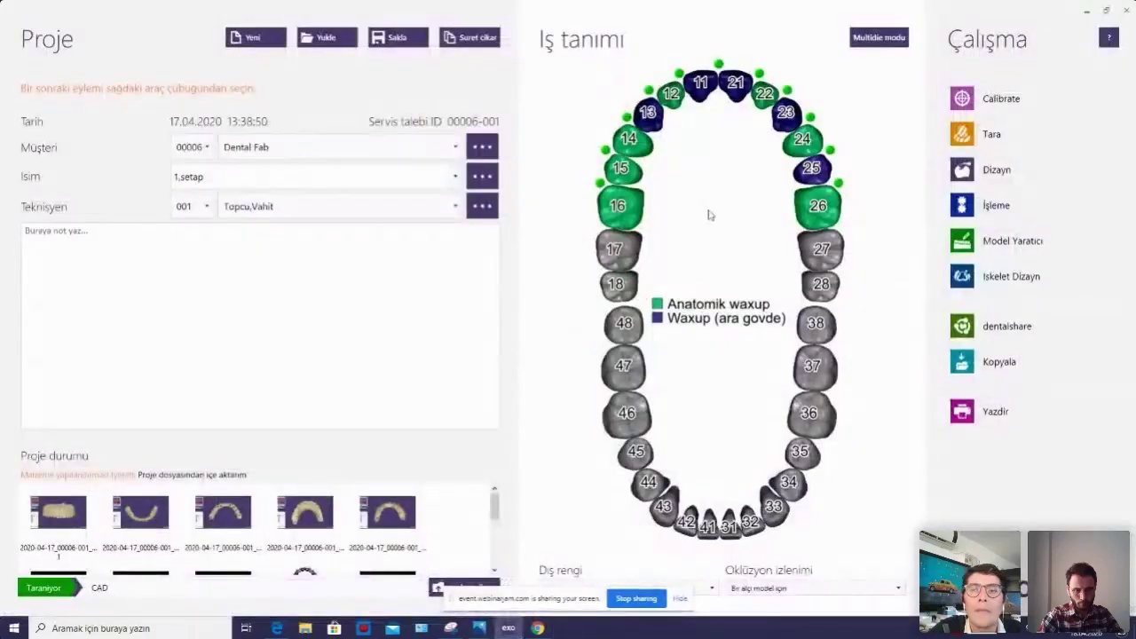
click(316, 40)
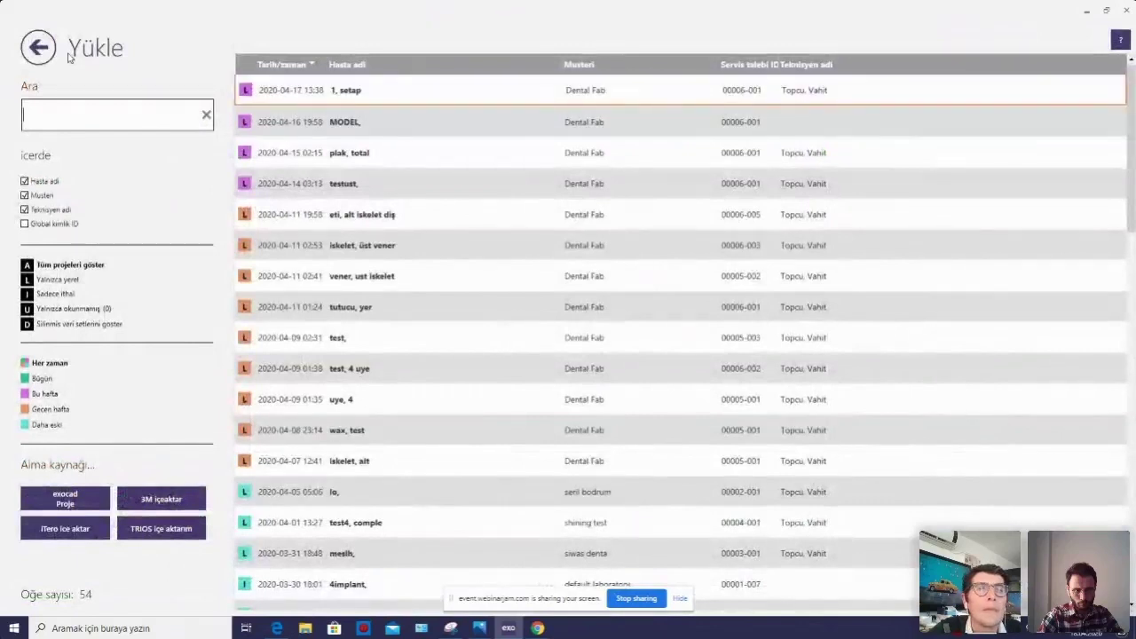
click(51, 41)
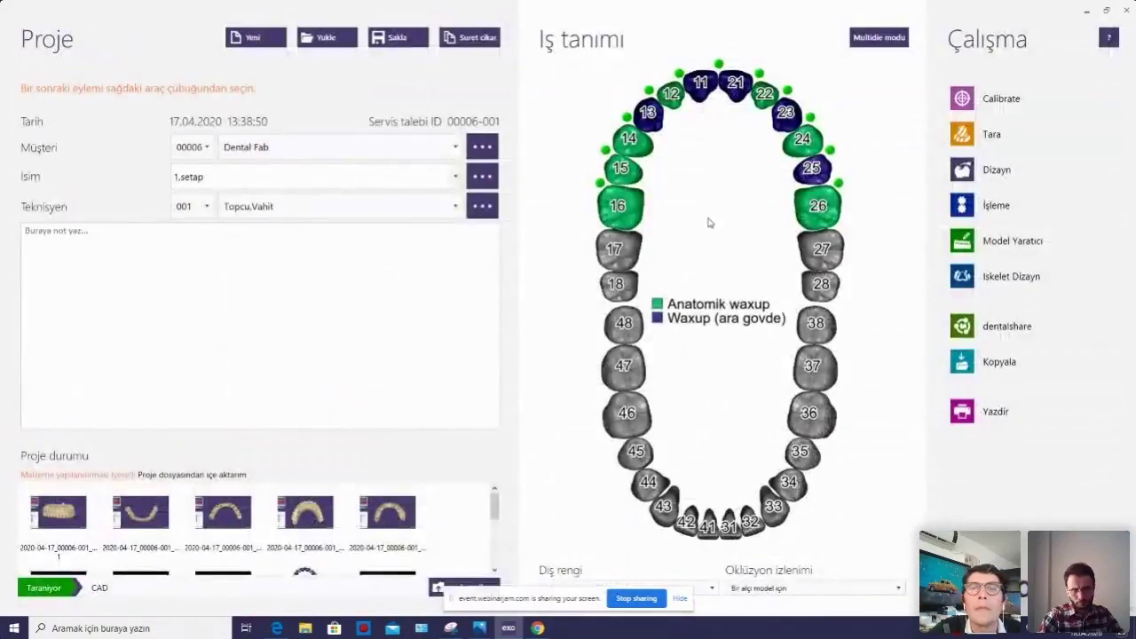
click(424, 44)
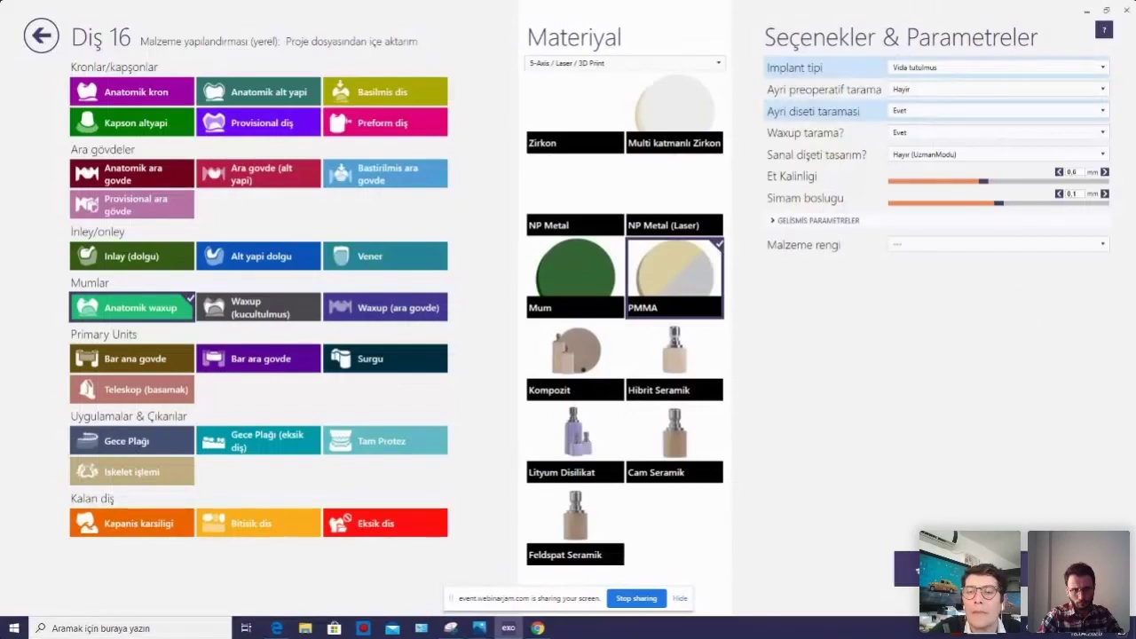
click(649, 182)
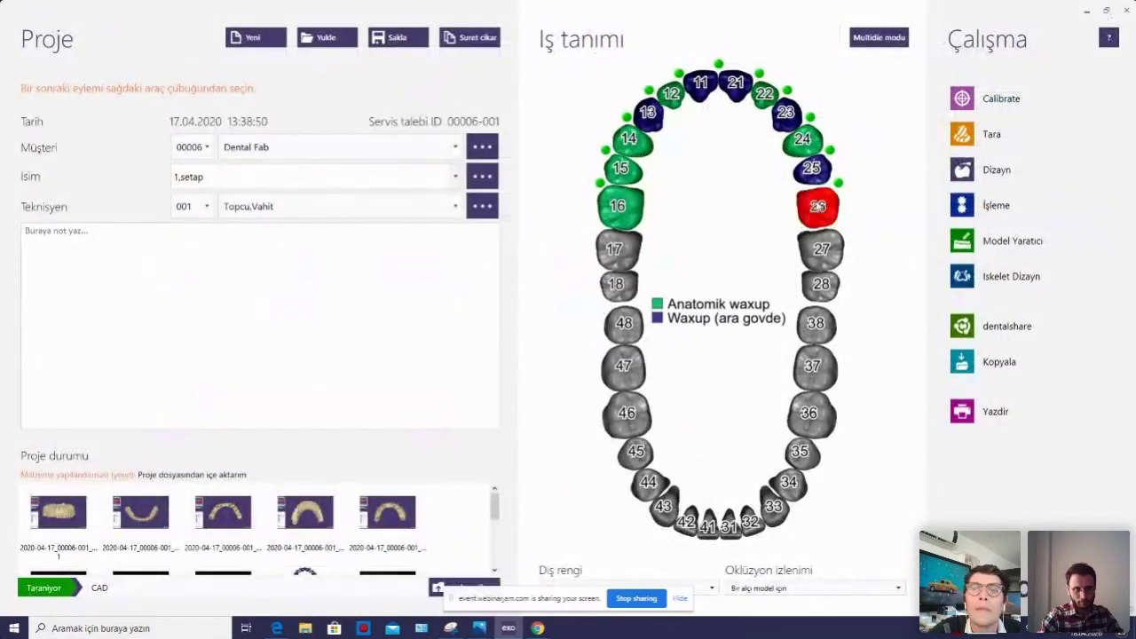
Save the project, launch Dizayn, and answer the saved-view prompt to reload at tooth 16.
click(397, 37)
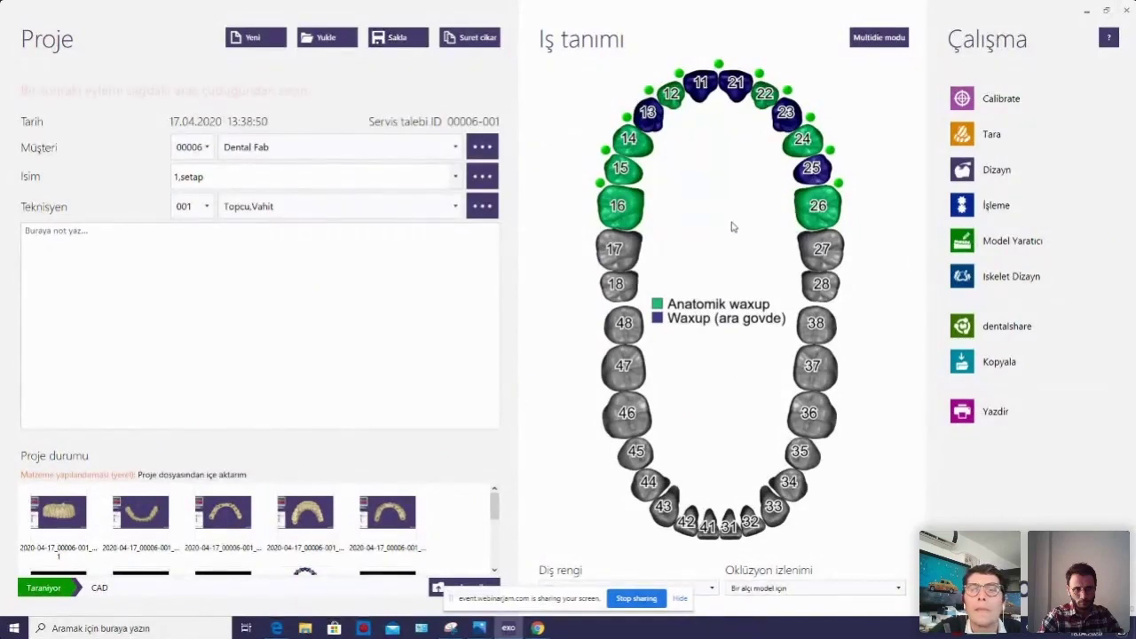
click(990, 170)
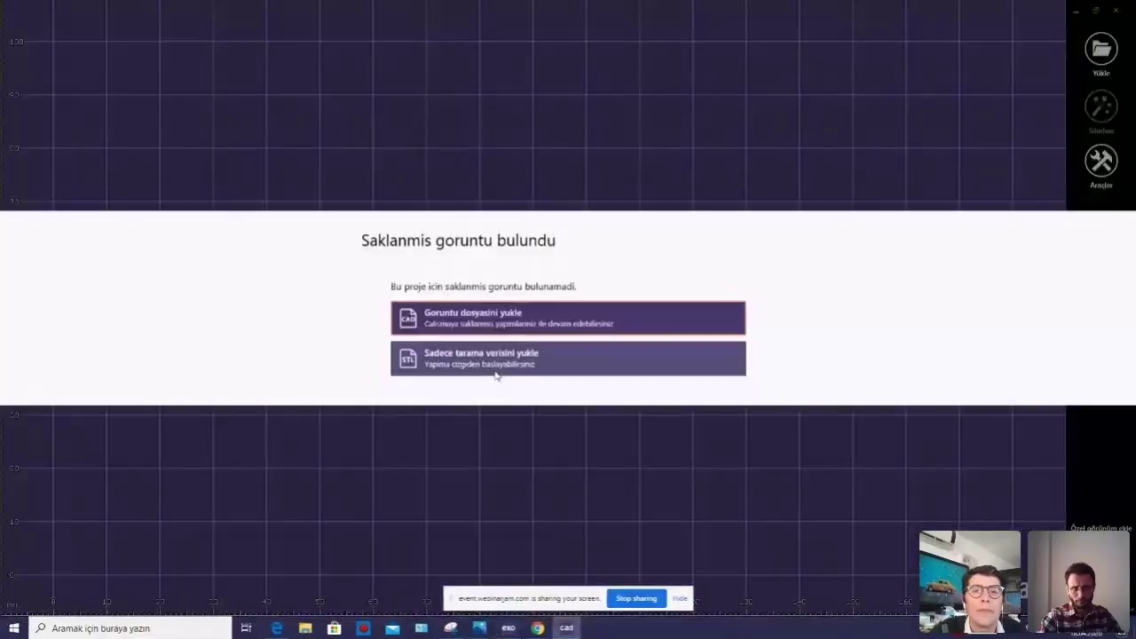
click(612, 366)
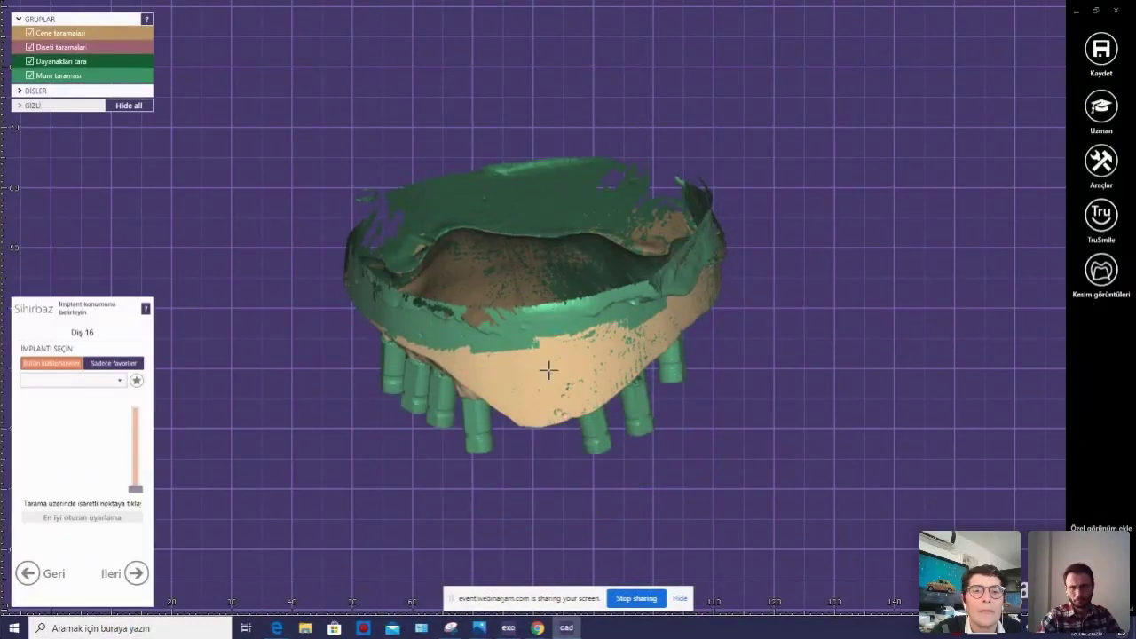
Choose the AGS Medikal implant library, Octa implant type and Octa_Zr_semet_cap_Zr part.
click(124, 381)
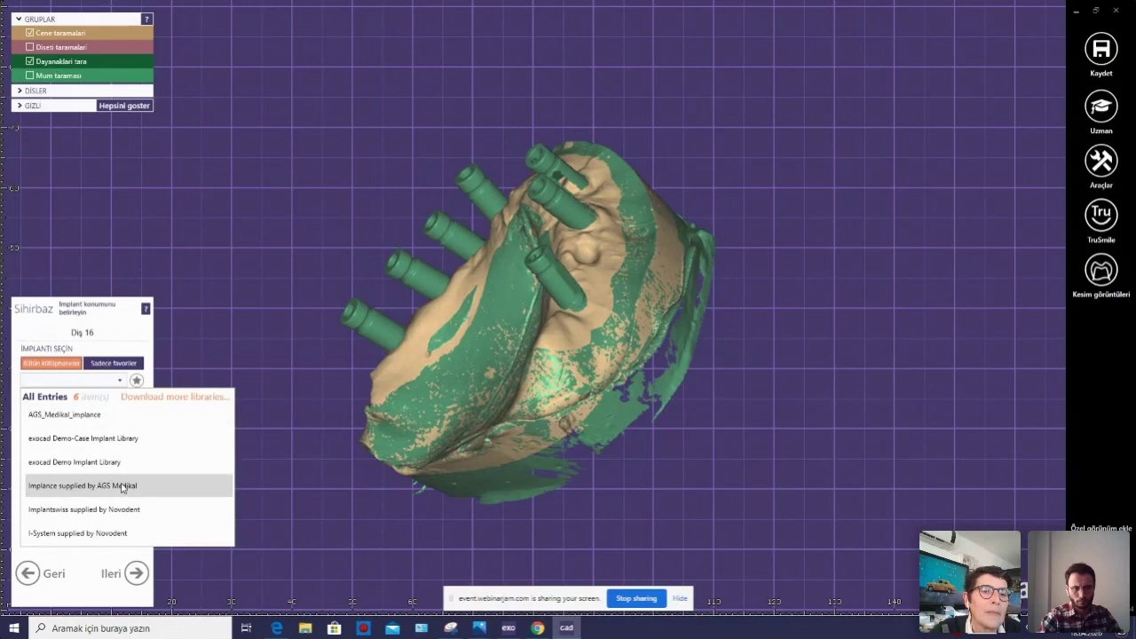
click(121, 484)
right_drag(389, 454, 340, 429)
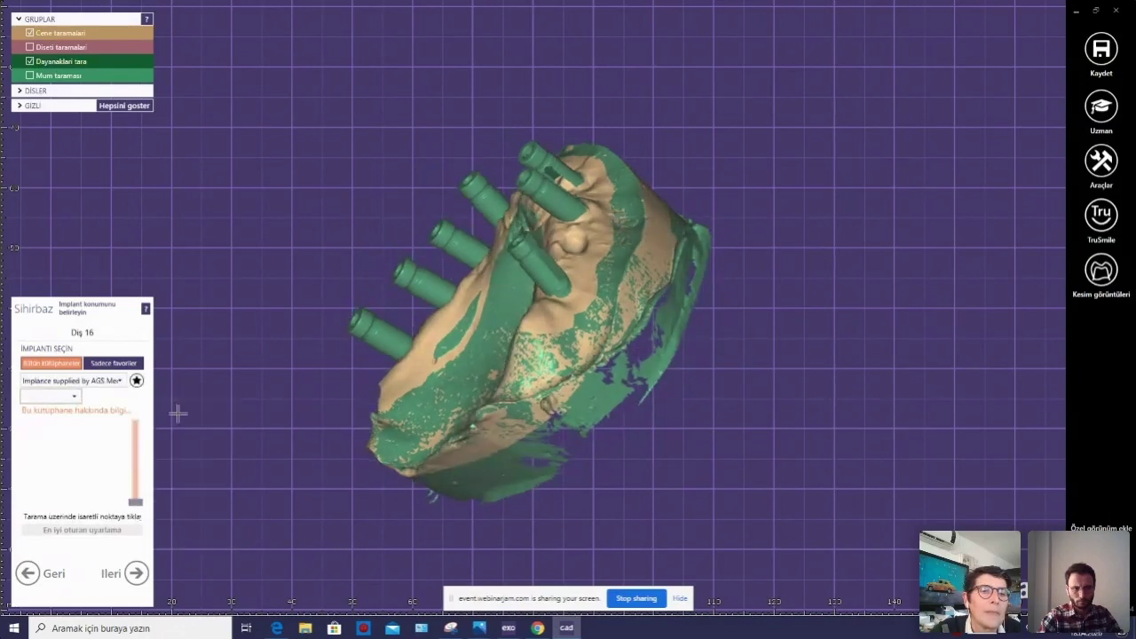
click(70, 400)
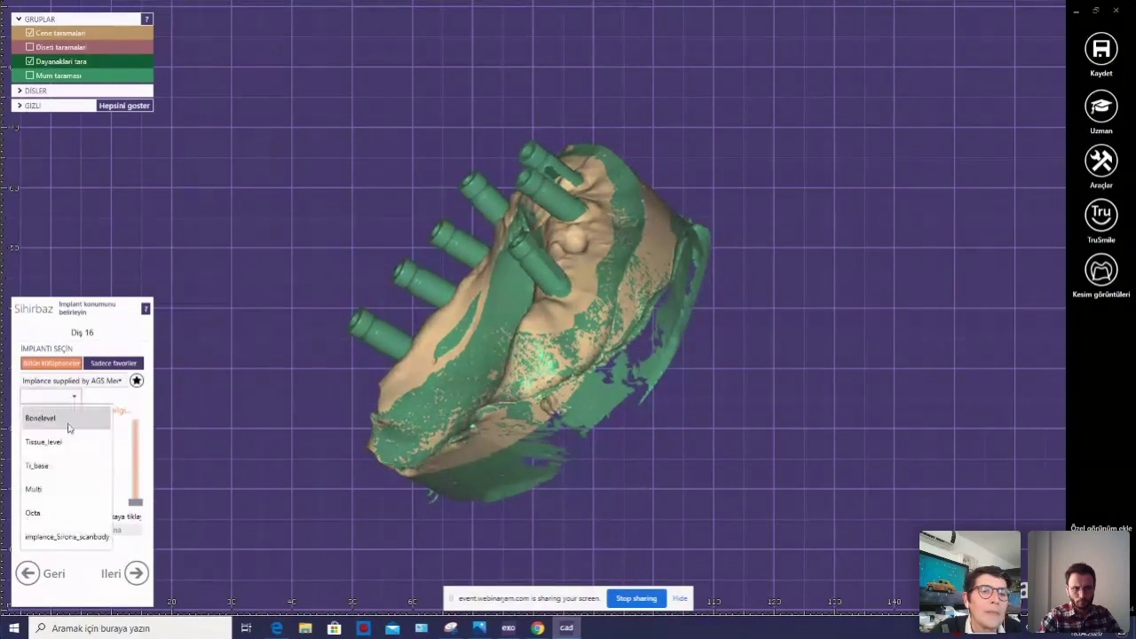
click(58, 488)
click(63, 403)
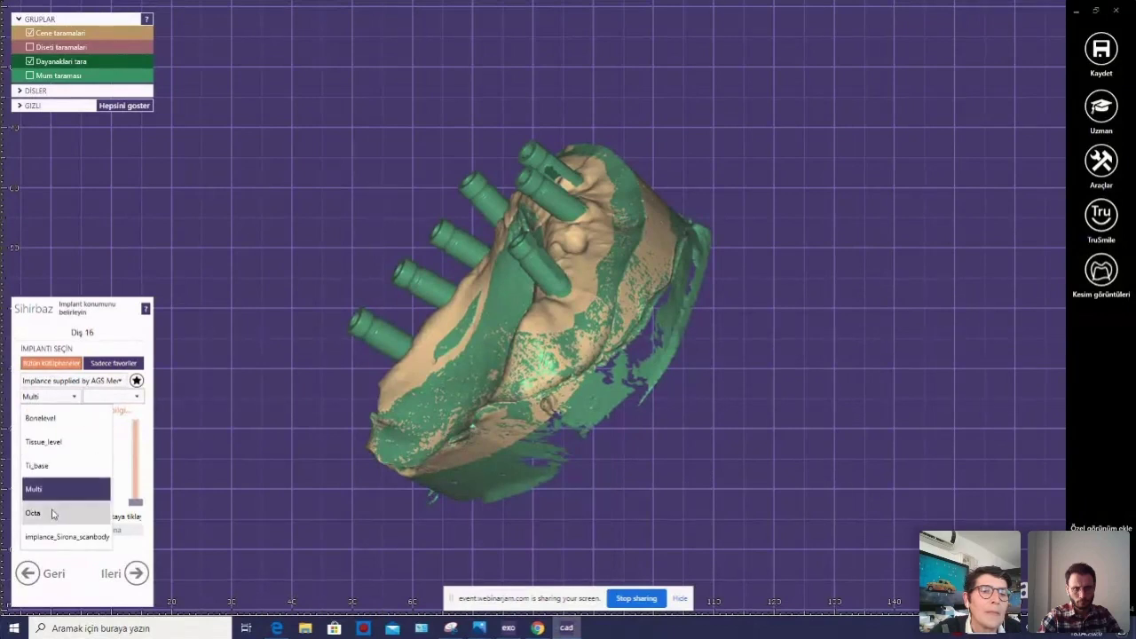
click(53, 513)
click(135, 402)
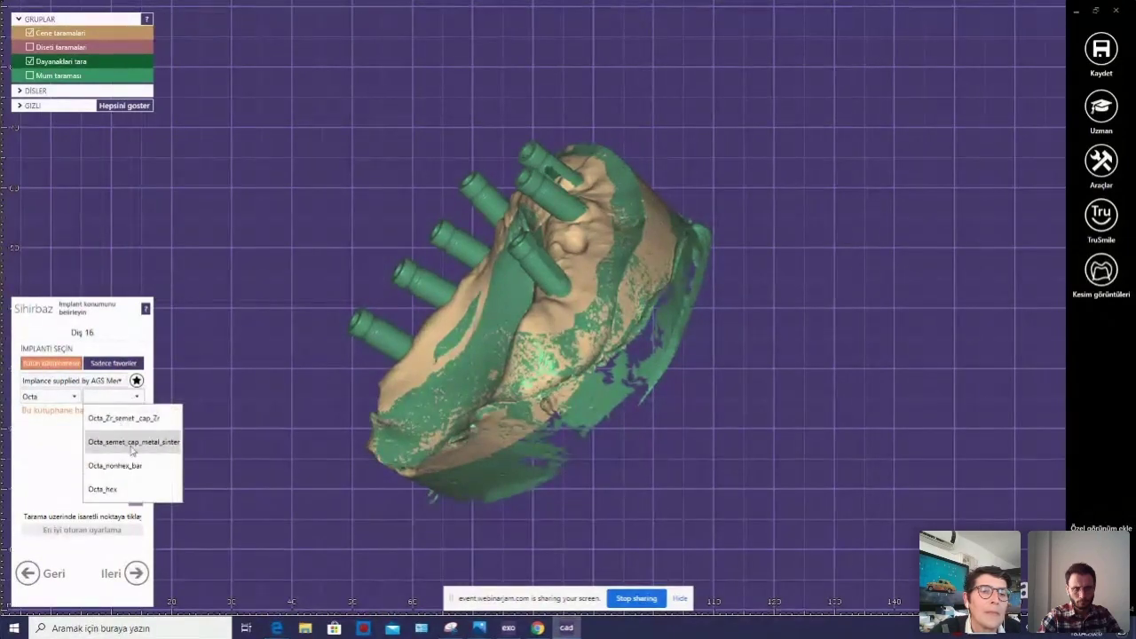
click(147, 421)
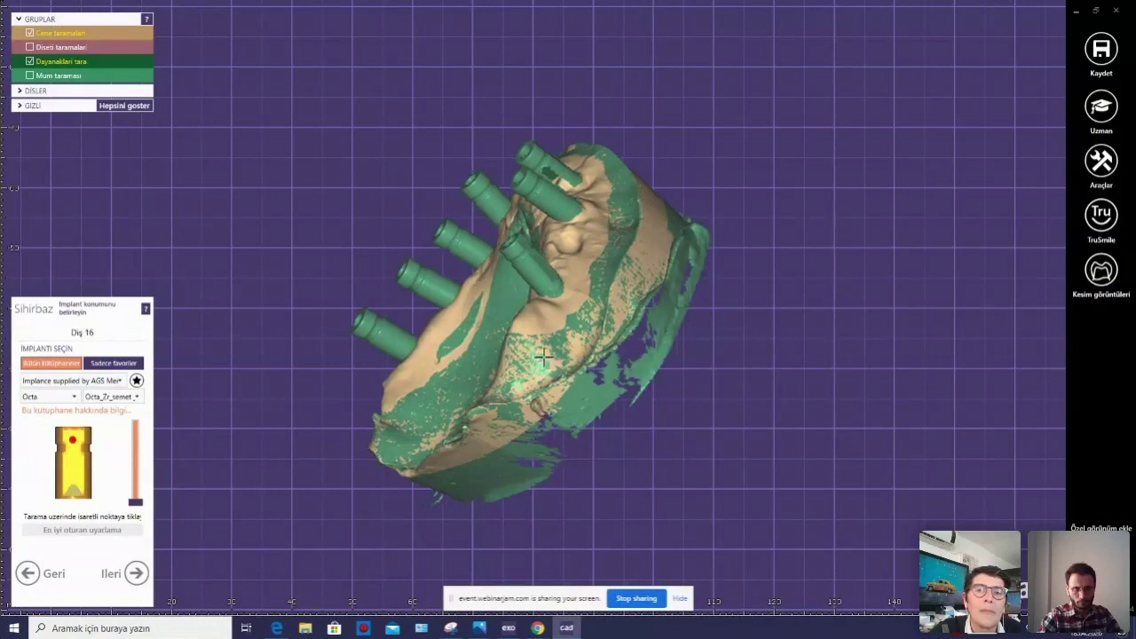
Place the implant on the front right scan body.
right_drag(564, 367, 544, 356)
scroll(679, 346, up, 2)
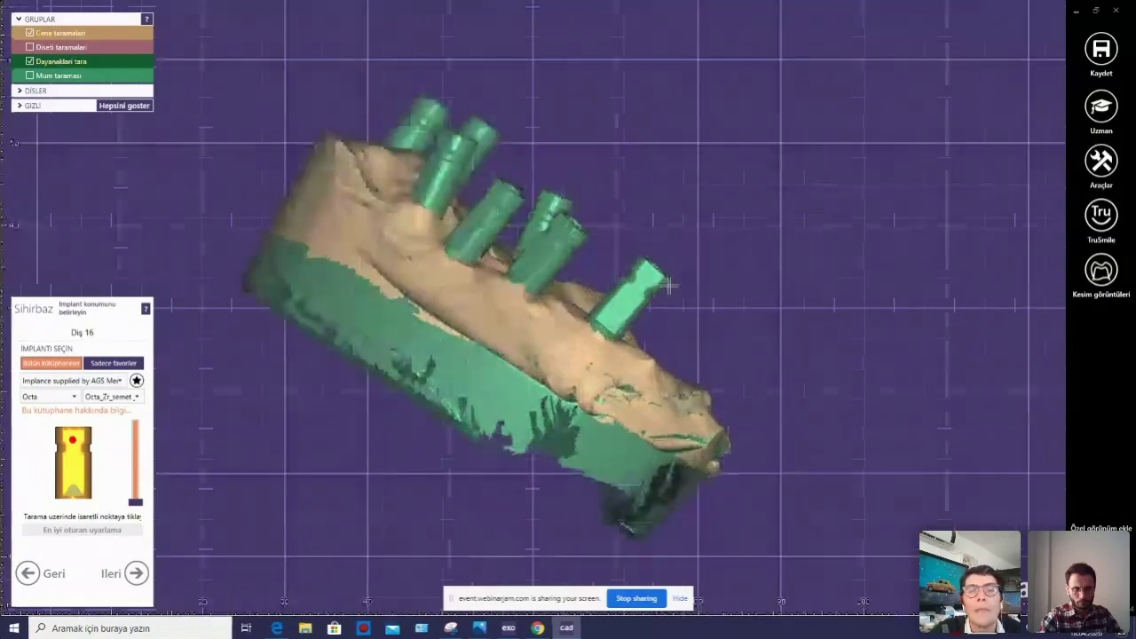
scroll(657, 302, up, 2)
scroll(654, 293, up, 1)
click(627, 260)
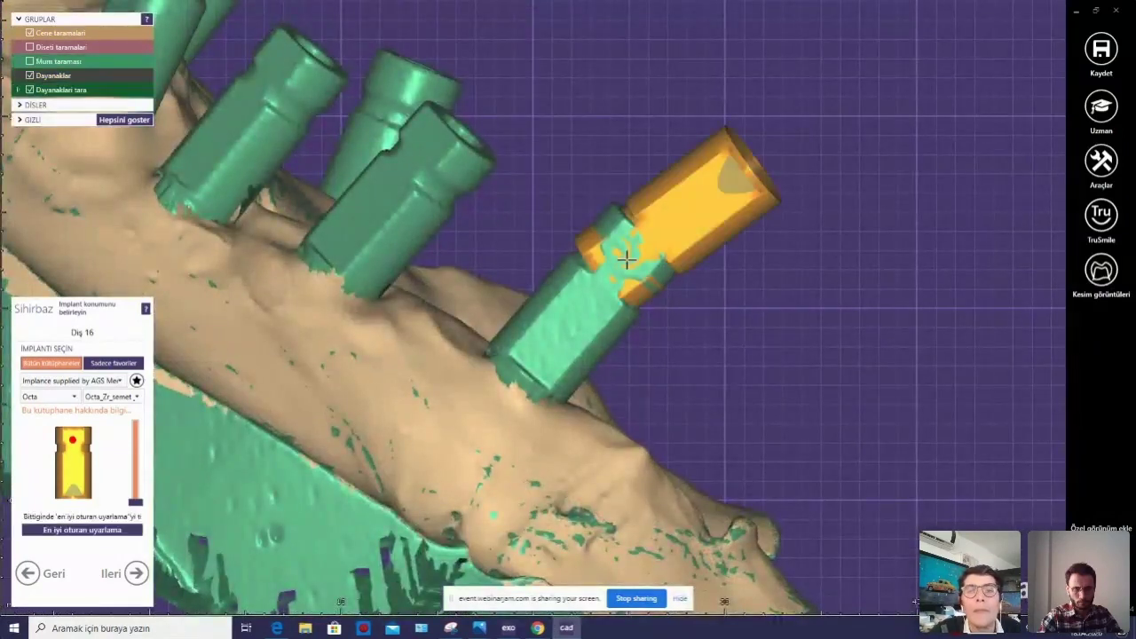
scroll(607, 305, down, 1)
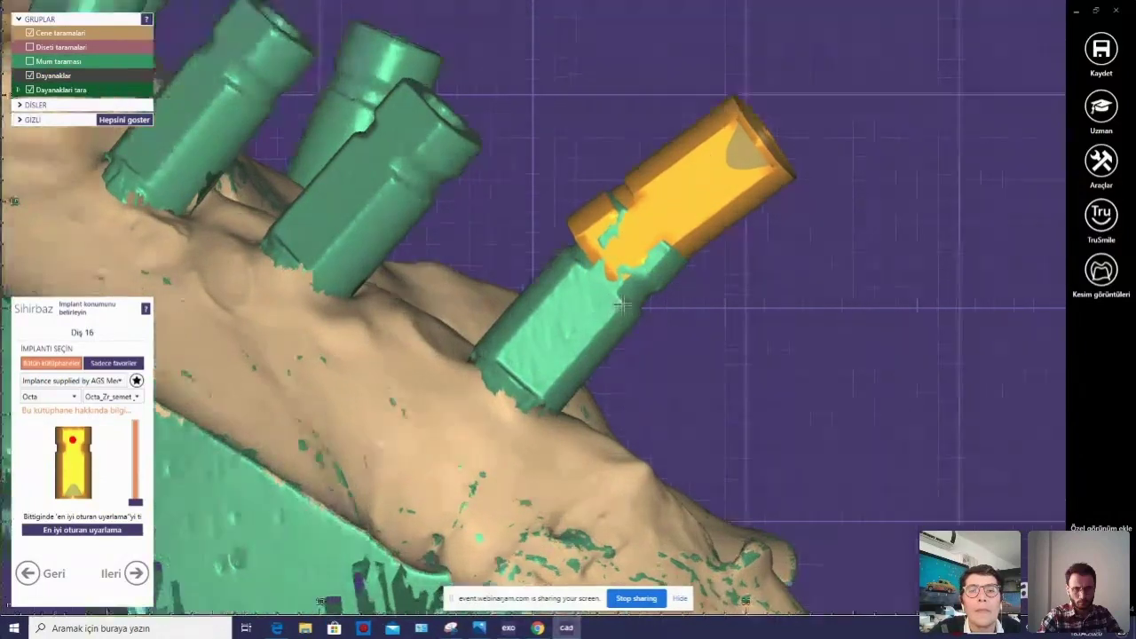
scroll(613, 304, down, 1)
scroll(617, 304, down, 1)
scroll(624, 301, down, 2)
scroll(624, 300, down, 3)
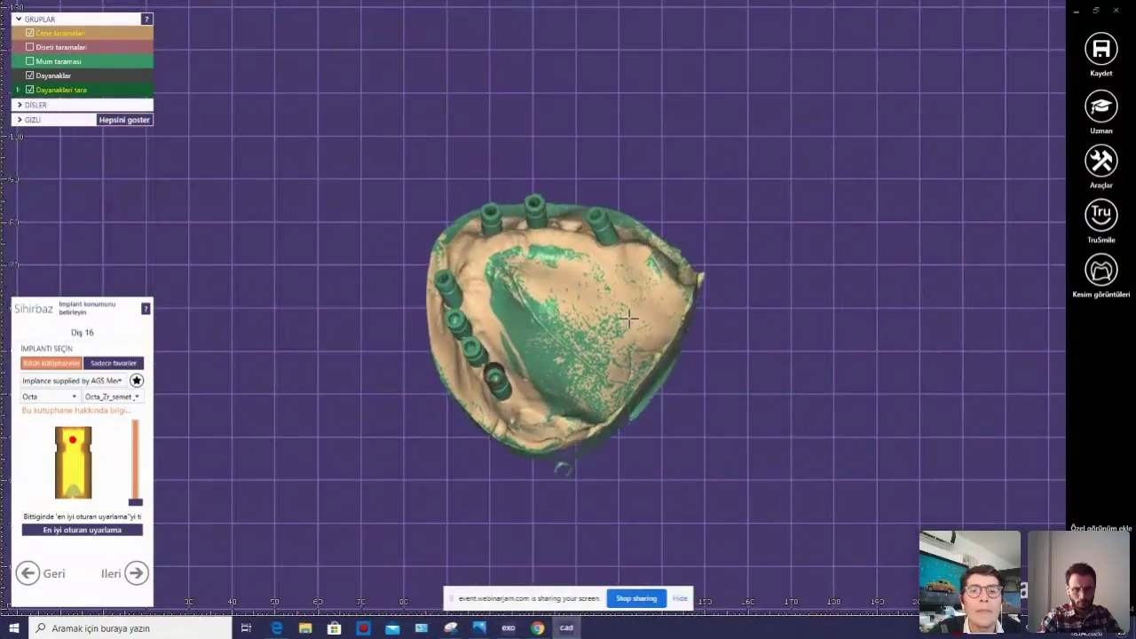
Place the implant on the tooth 16 scan body, then close the design window and confirm.
right_click(643, 310)
click(619, 291)
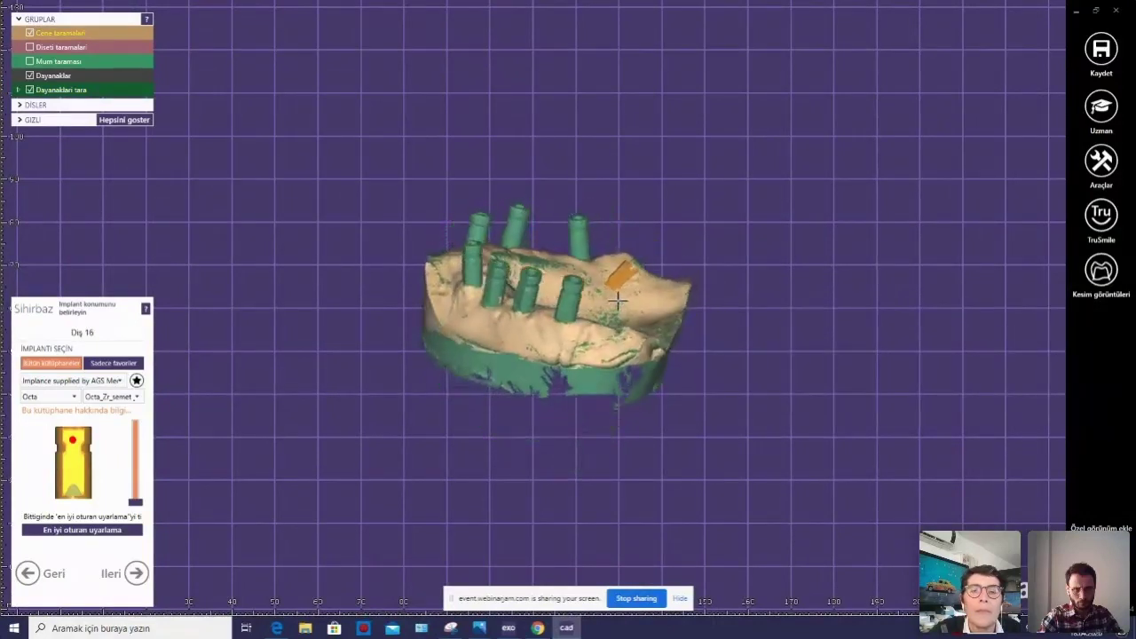
click(565, 308)
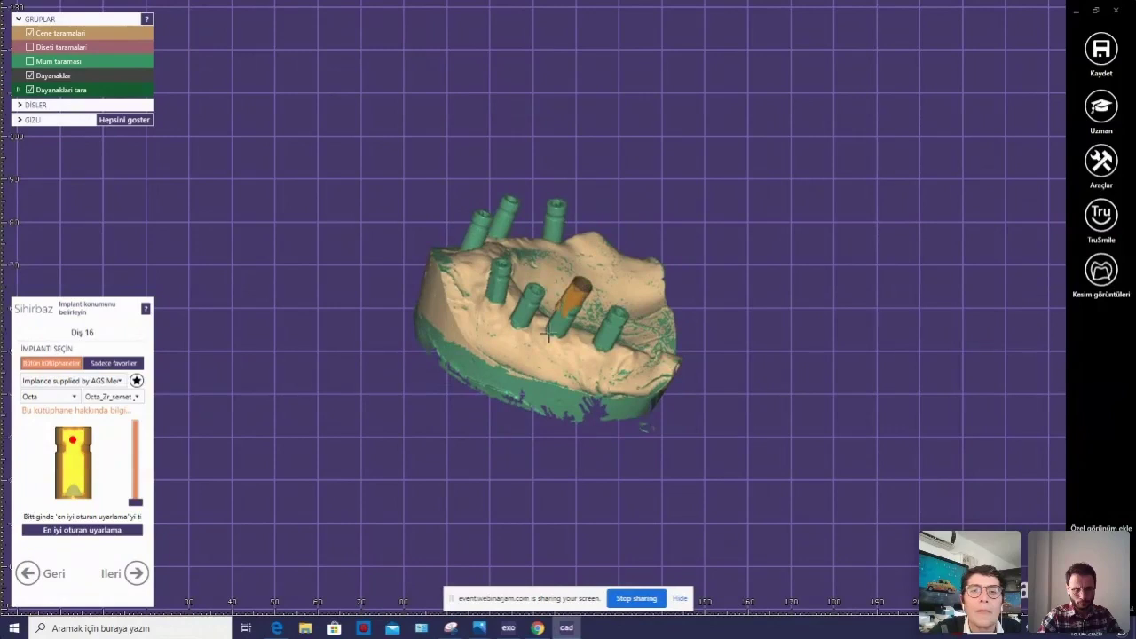
click(1113, 12)
click(568, 348)
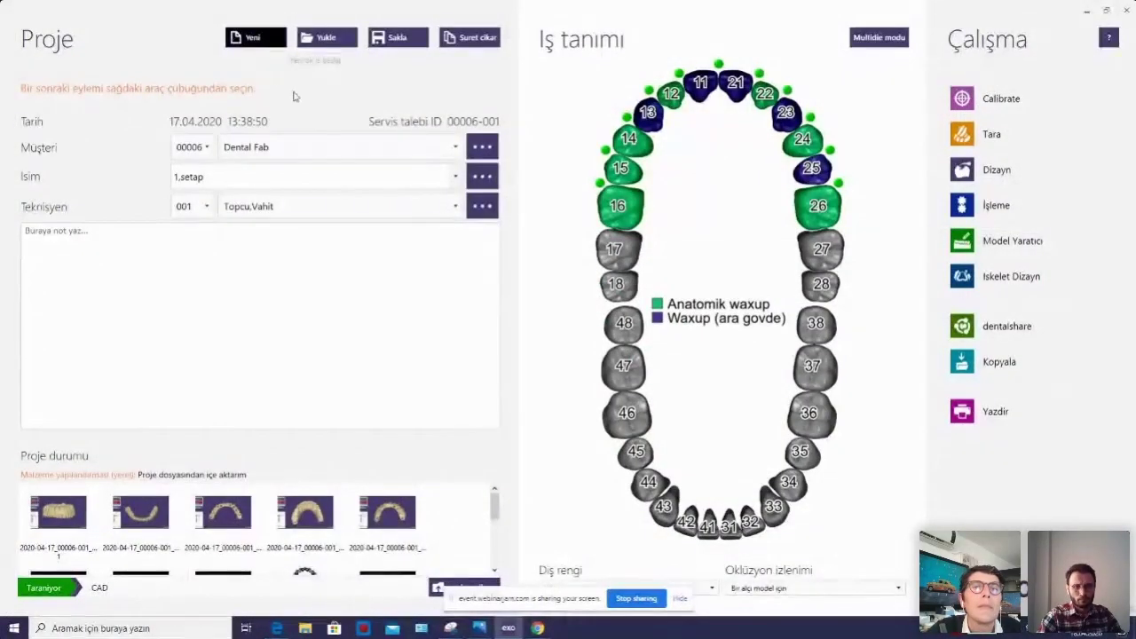
Create a new project named 'xx' with the existing lab customer and a technician.
click(289, 151)
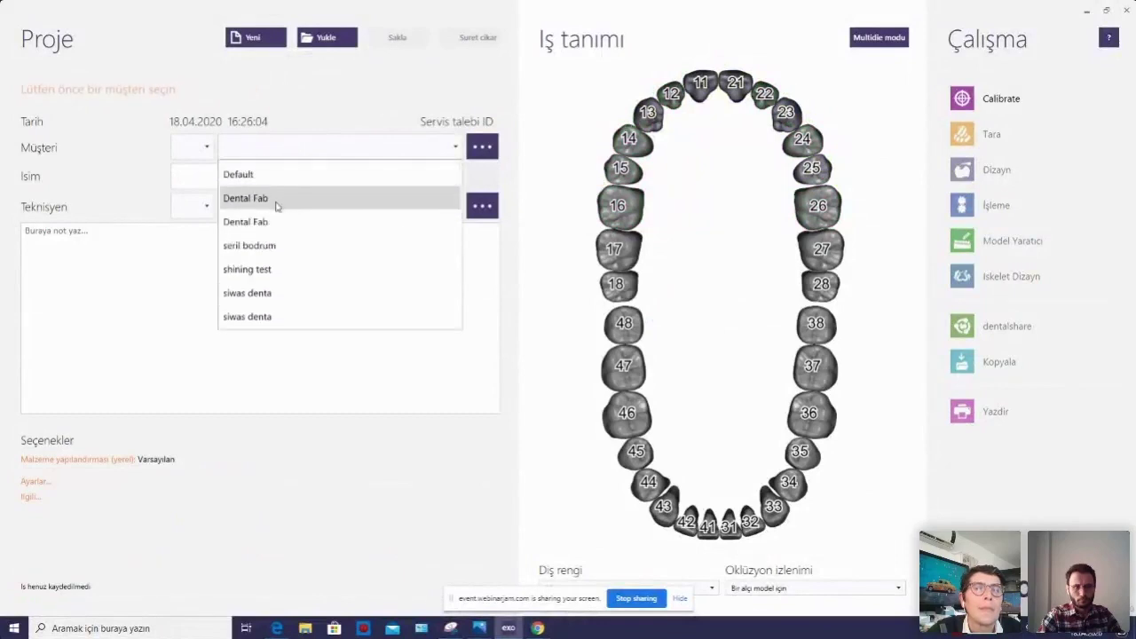
click(279, 199)
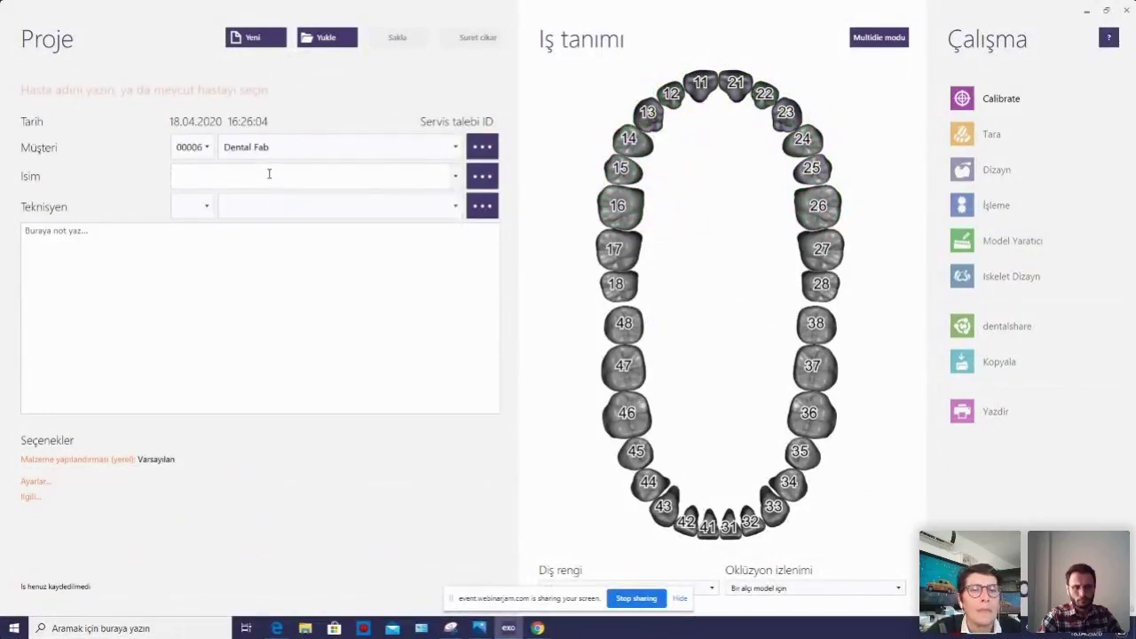
text(xx)
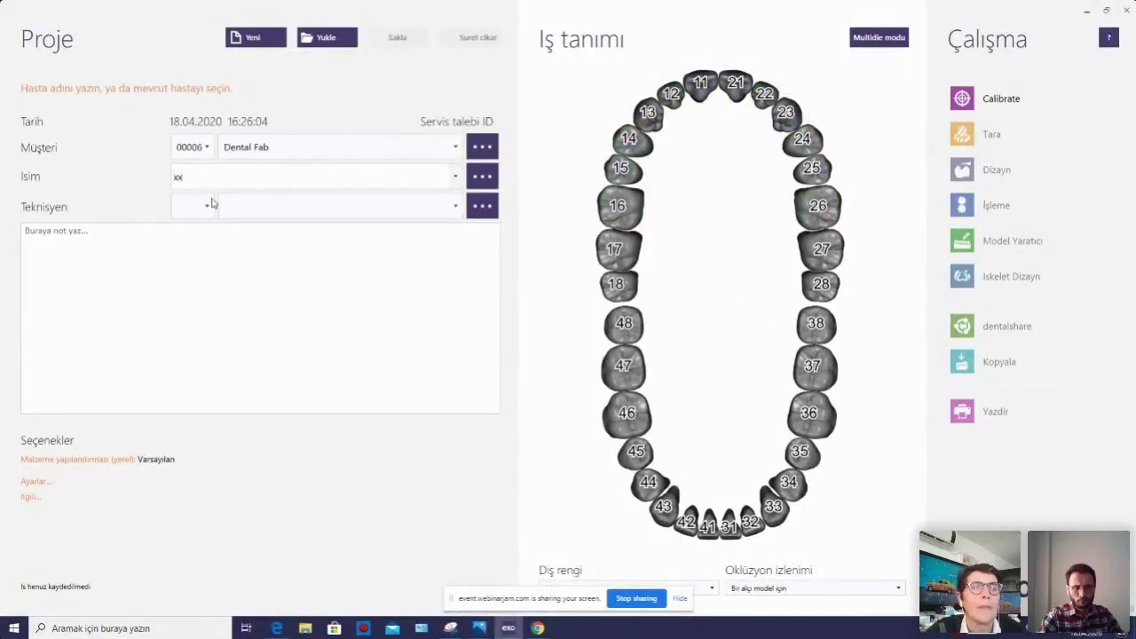
click(184, 233)
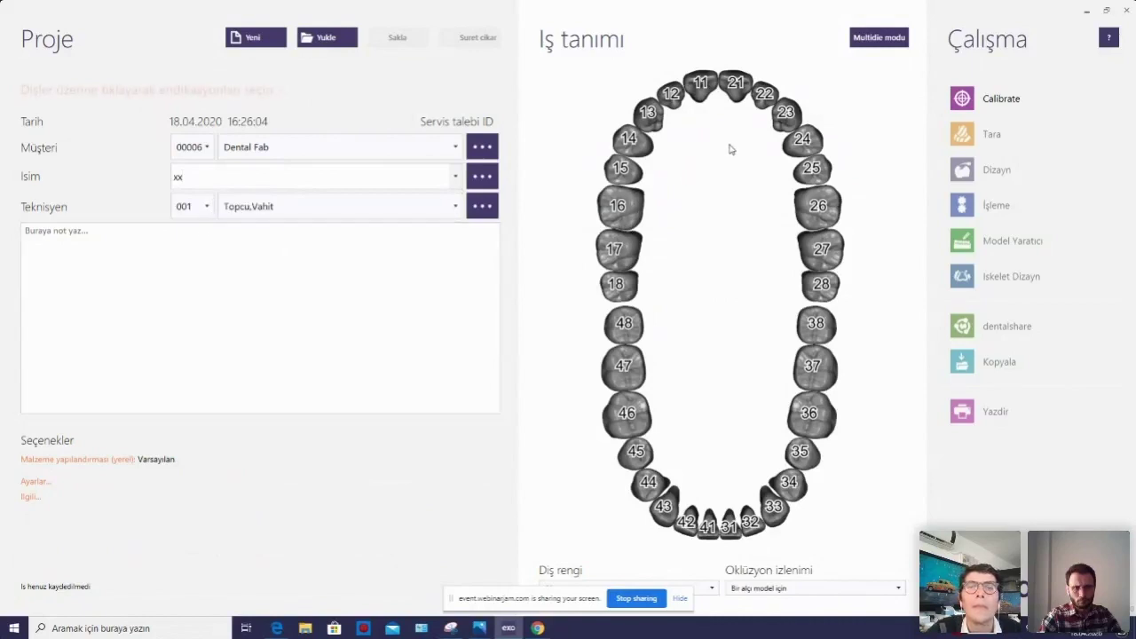
Set tooth 11 as an NP Metal anatomic waxup and save the project.
click(702, 92)
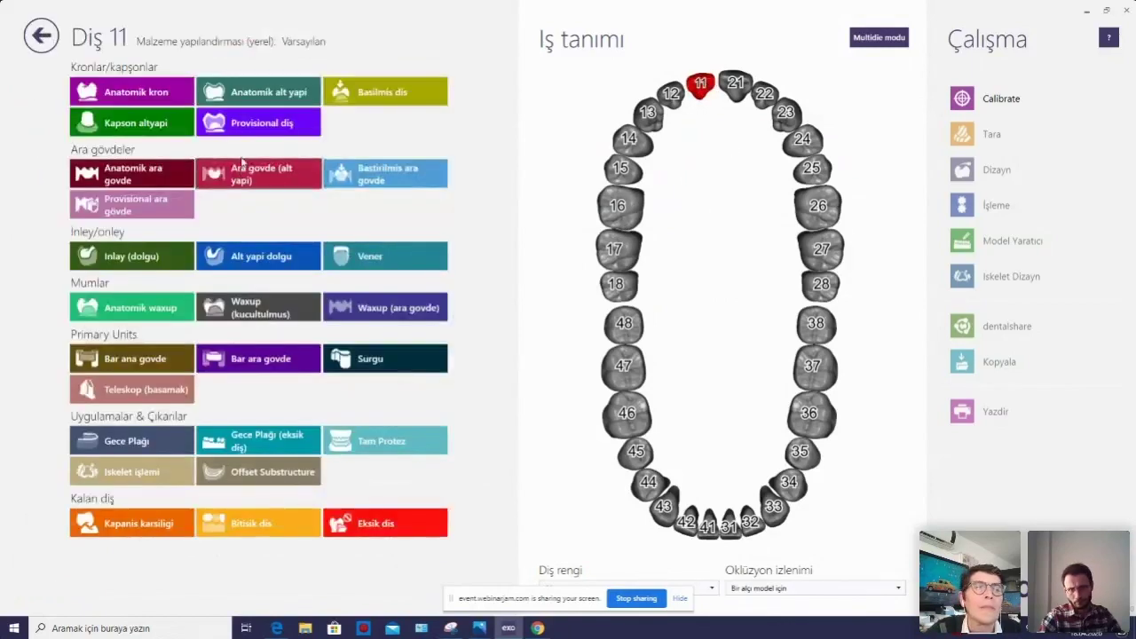
click(149, 311)
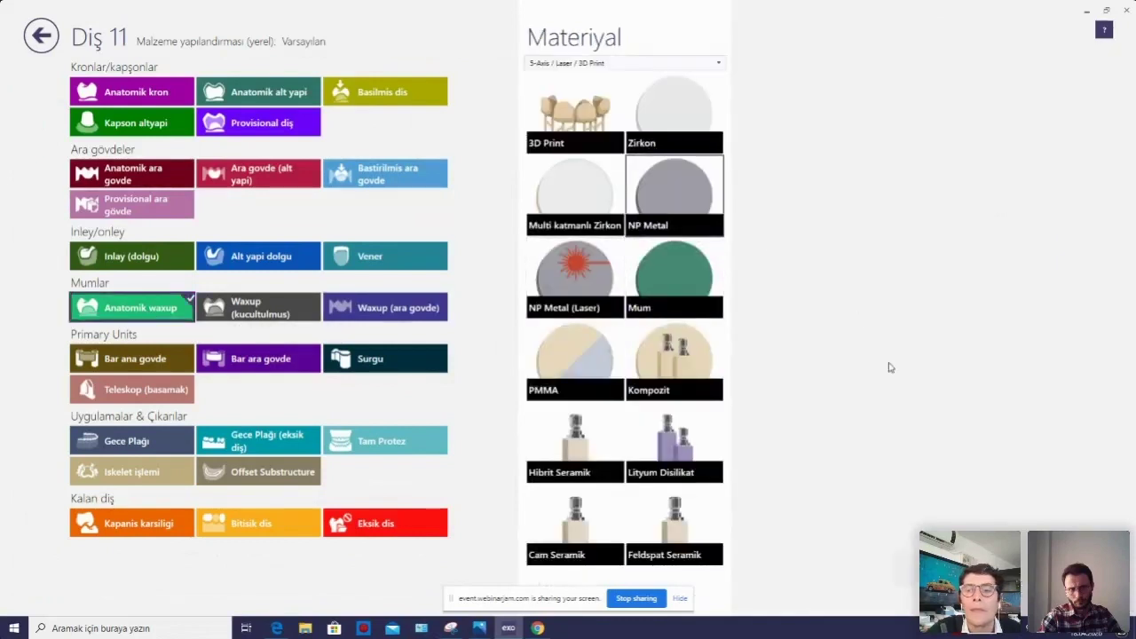
click(1001, 481)
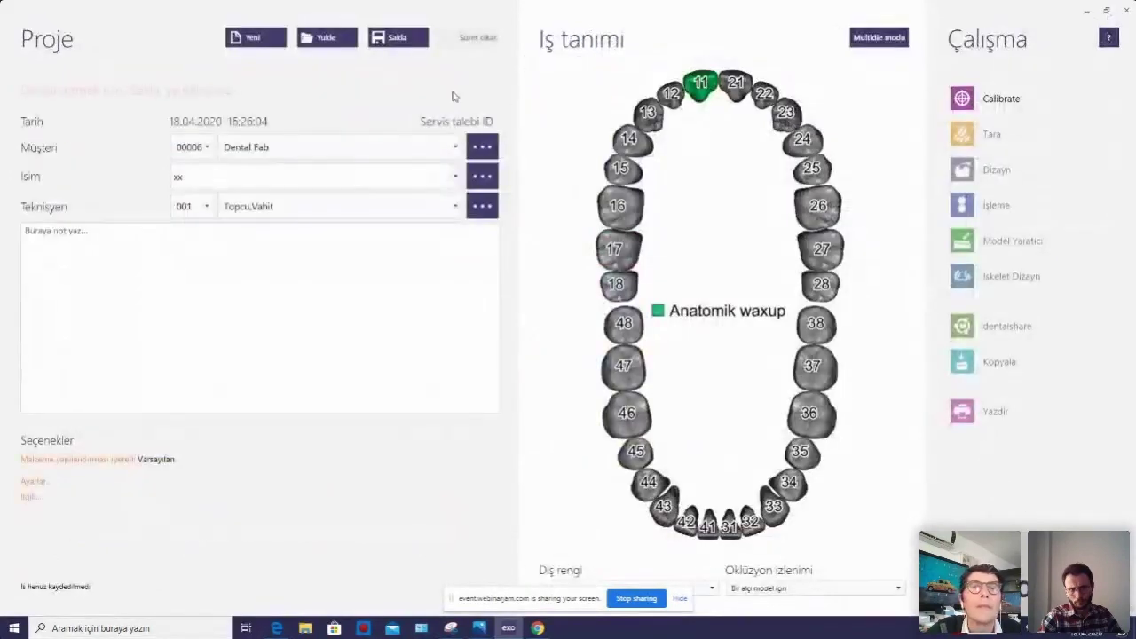
key(ctrl+s)
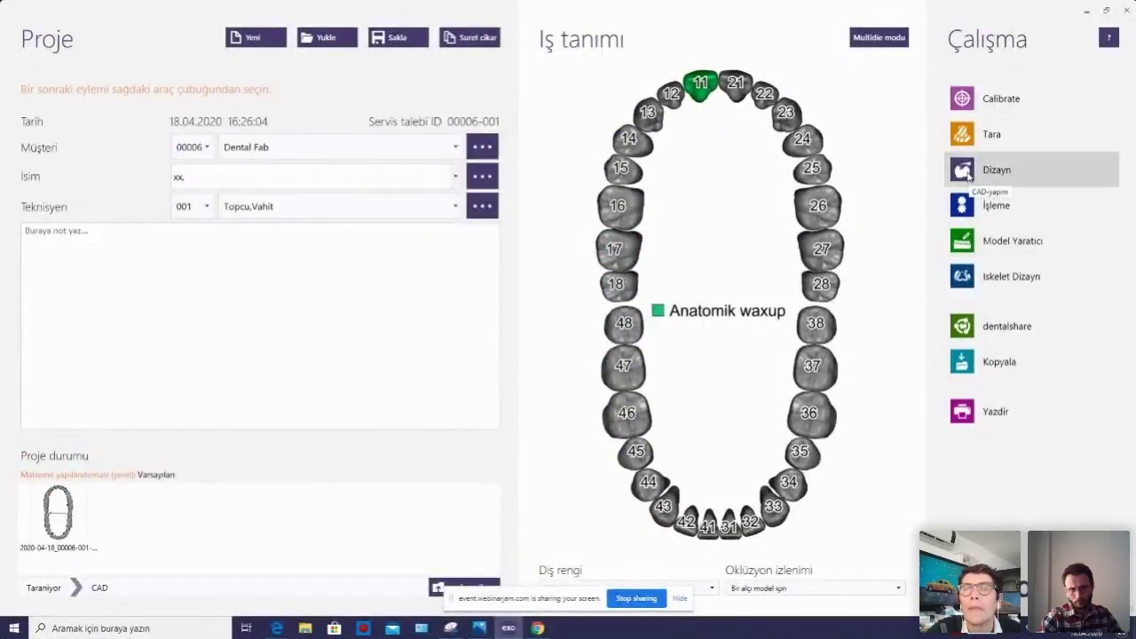
Set the implant type to 'ozel dayanak' and save the project for design.
click(967, 174)
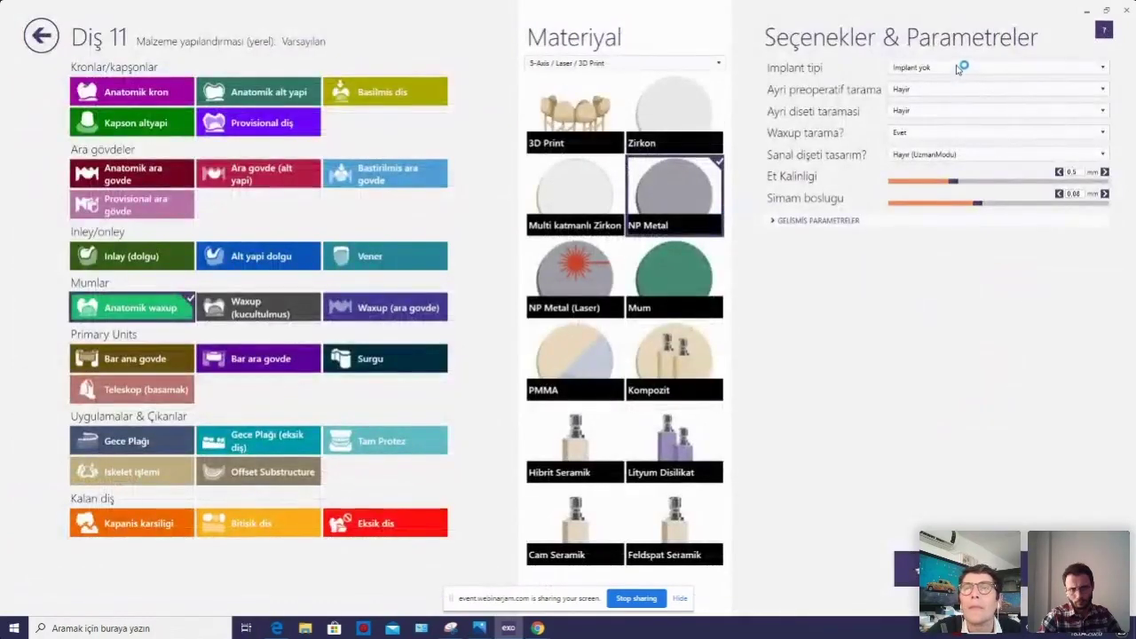
click(958, 69)
click(925, 162)
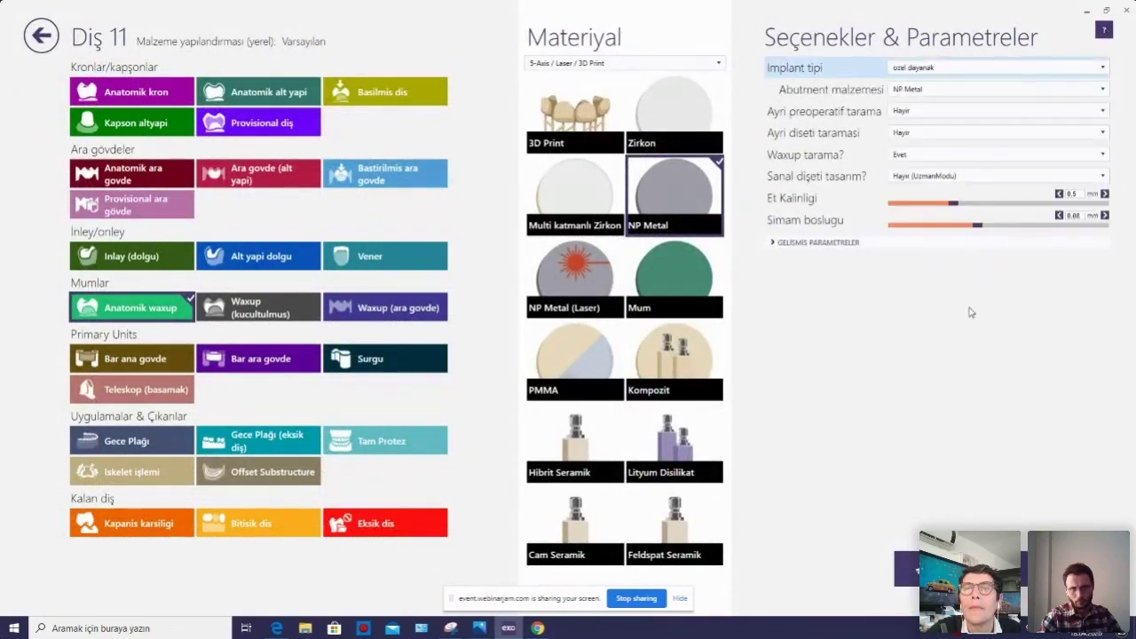
click(914, 568)
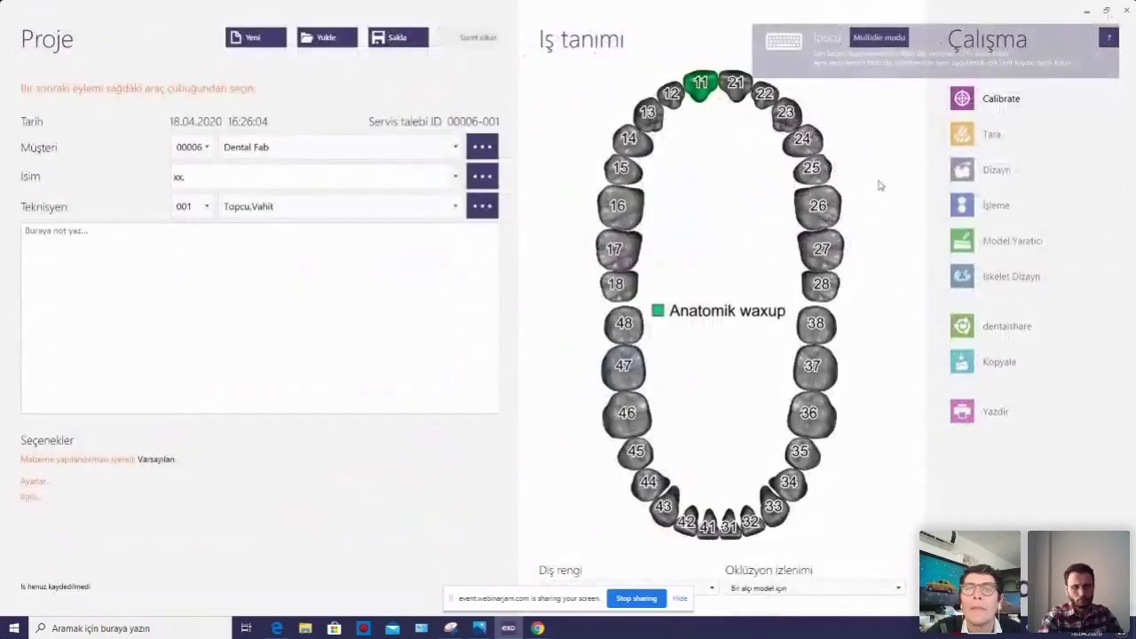
click(397, 37)
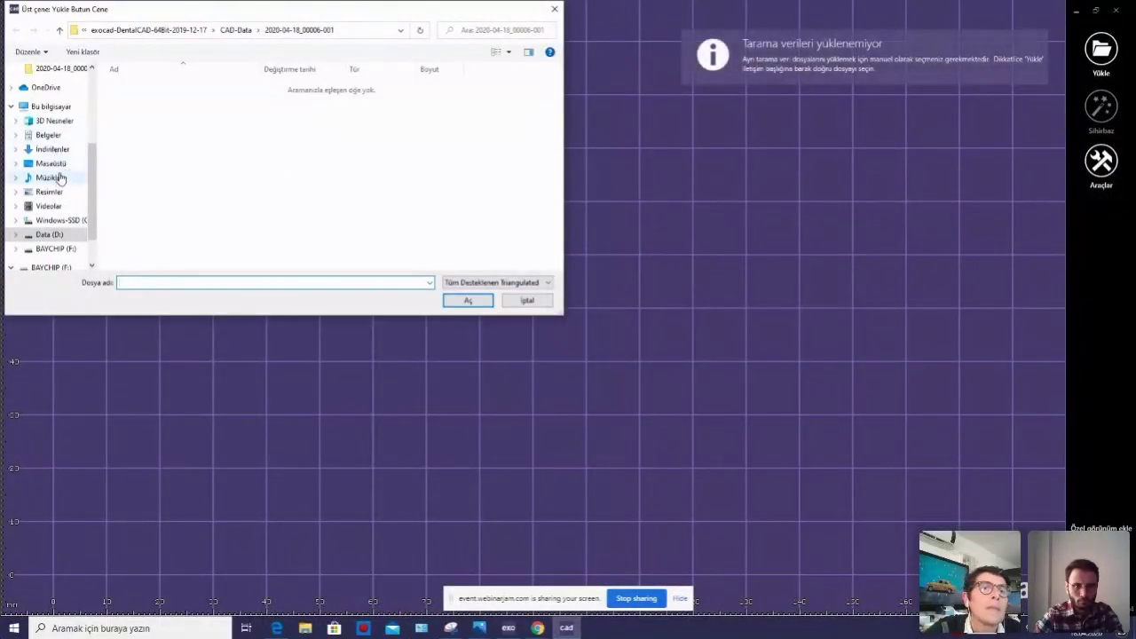
Load 2020-03-27_00003-001-UpperJaw from Desktop > dent fab as the jaw scan.
click(55, 164)
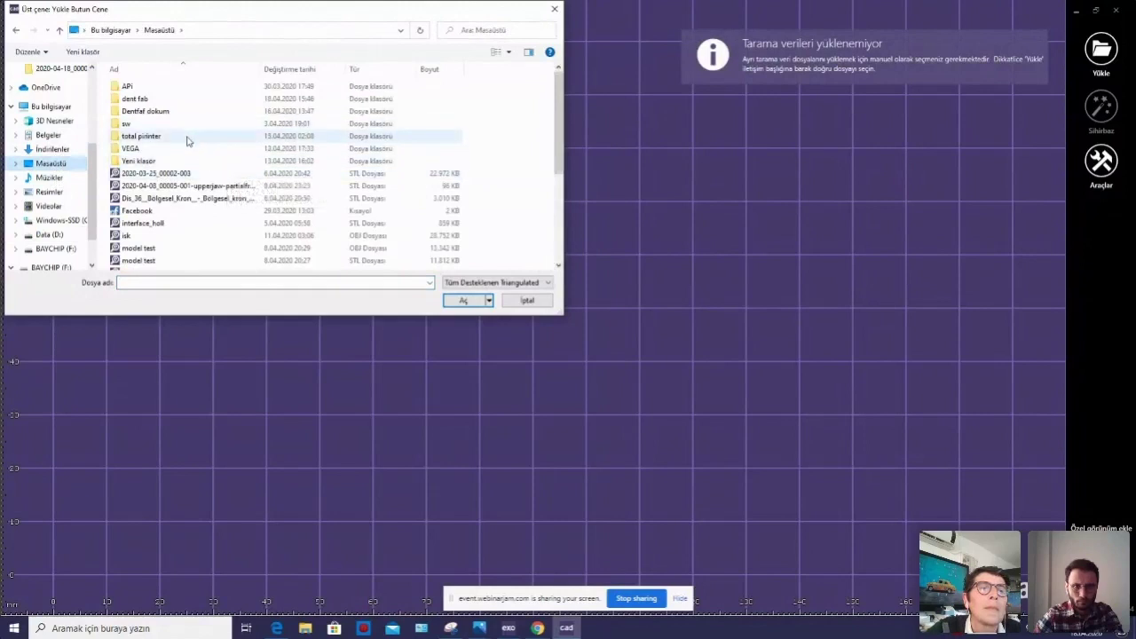
click(180, 100)
click(179, 101)
double_click(180, 104)
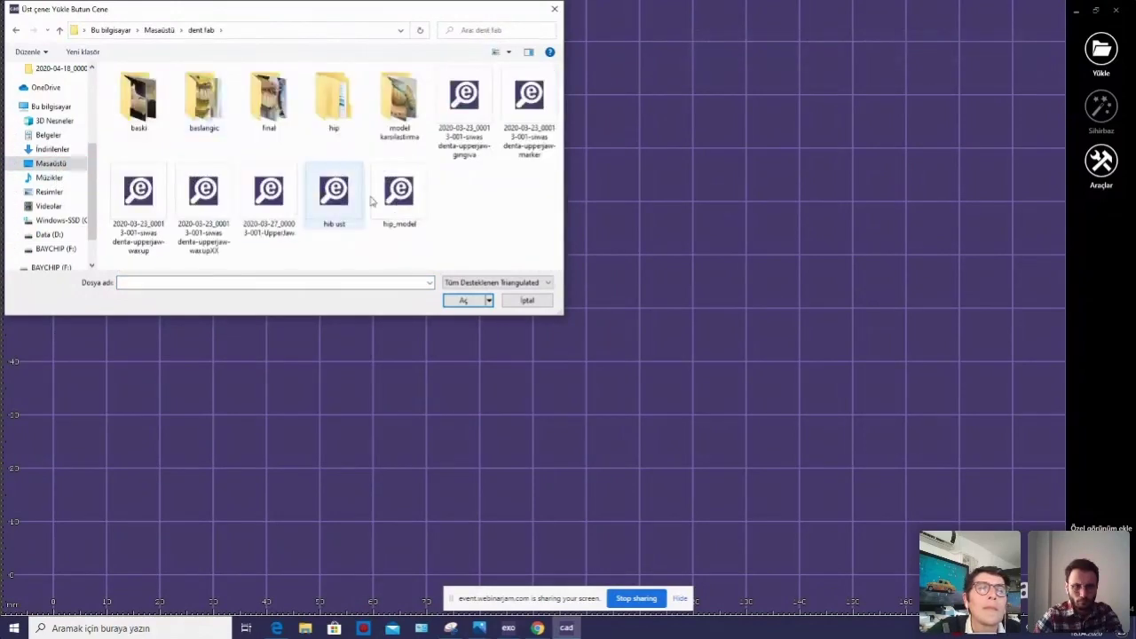
click(300, 238)
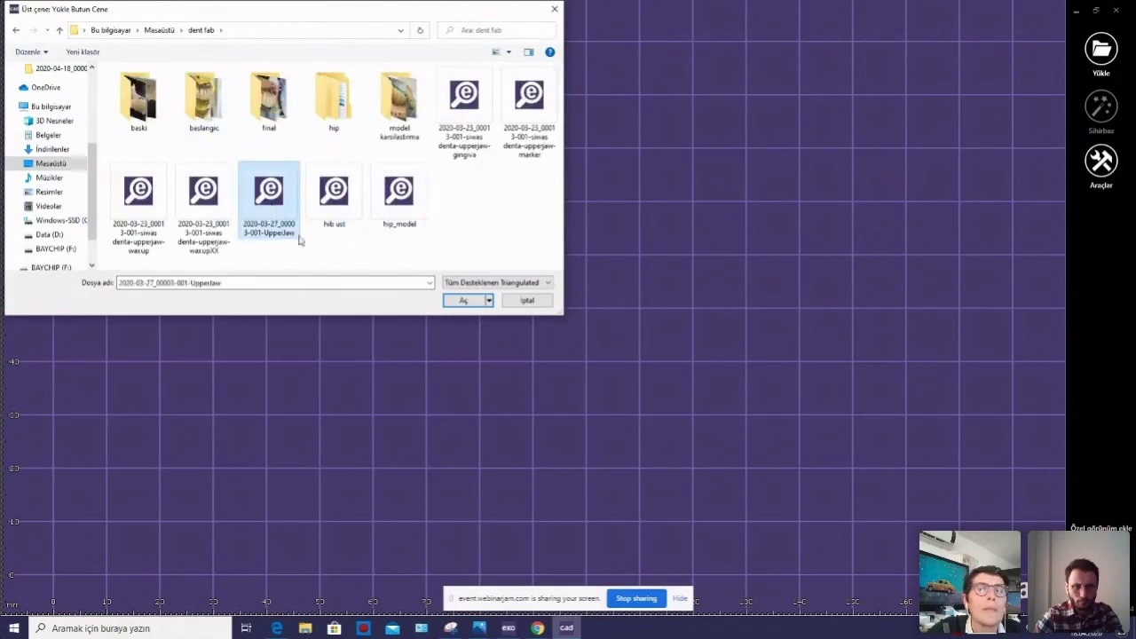
click(466, 301)
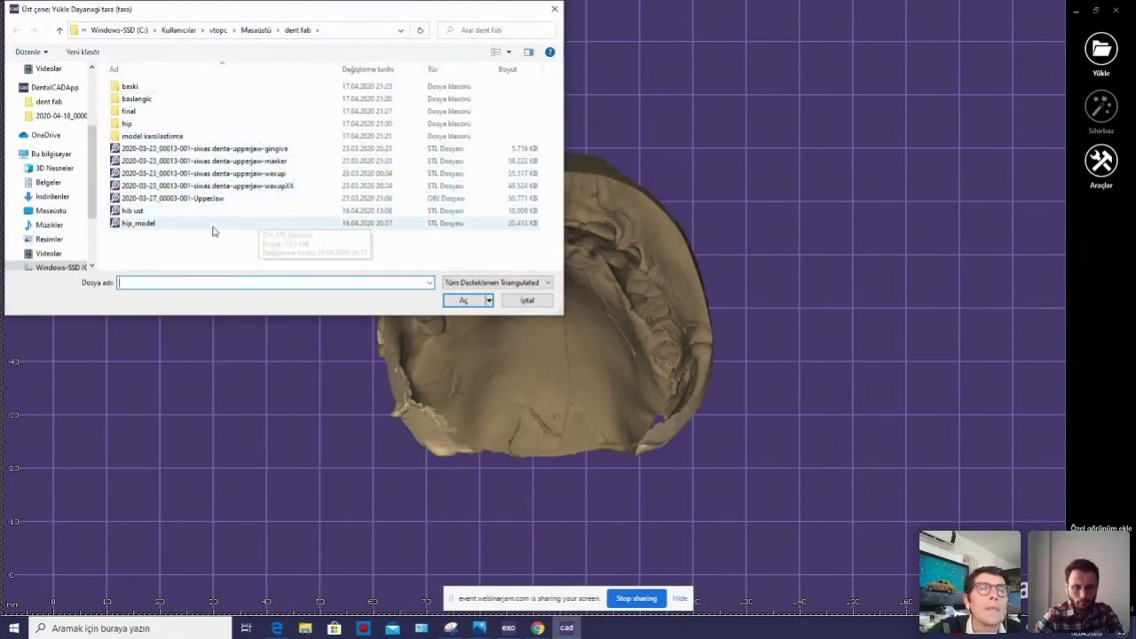
mouse_move(138, 223)
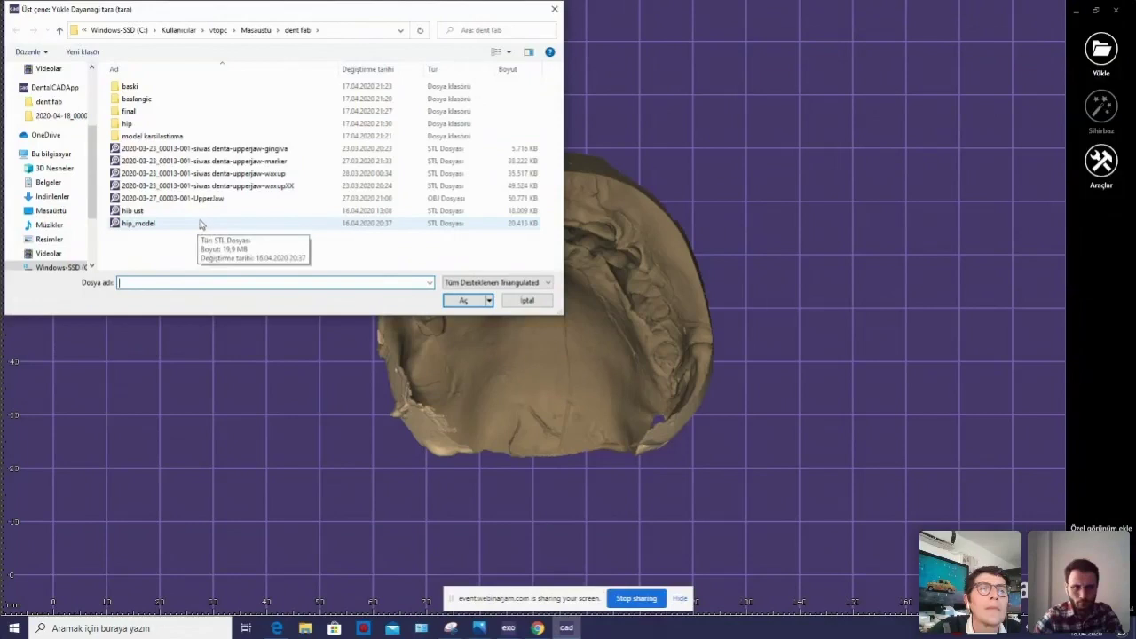
Load the same UpperJaw file as the scan-body and waxup scans.
click(202, 198)
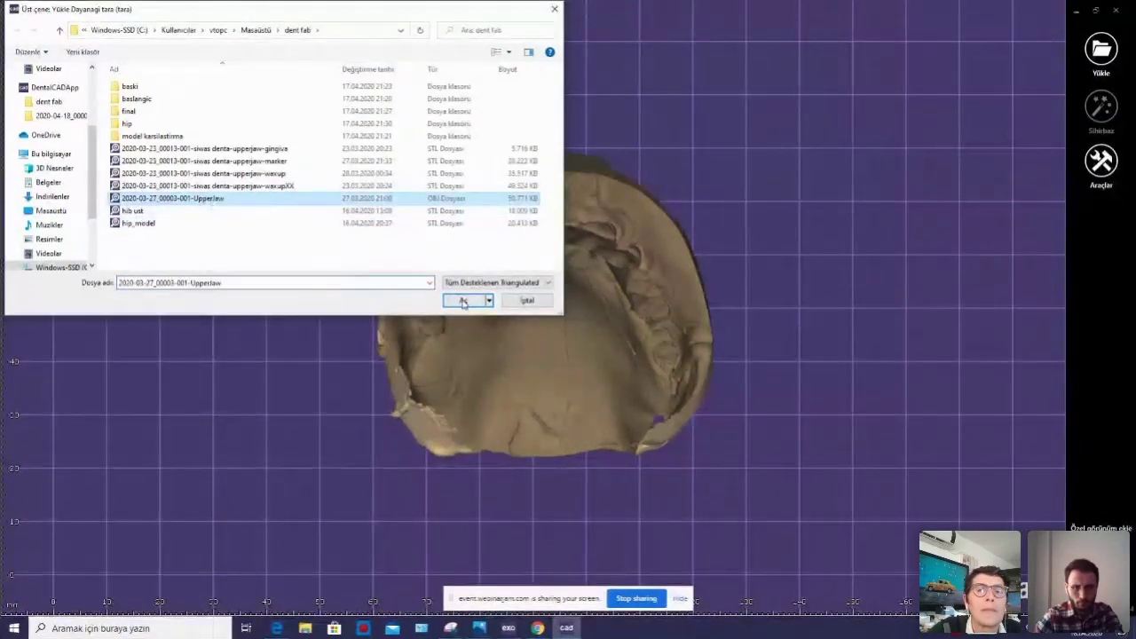
click(462, 302)
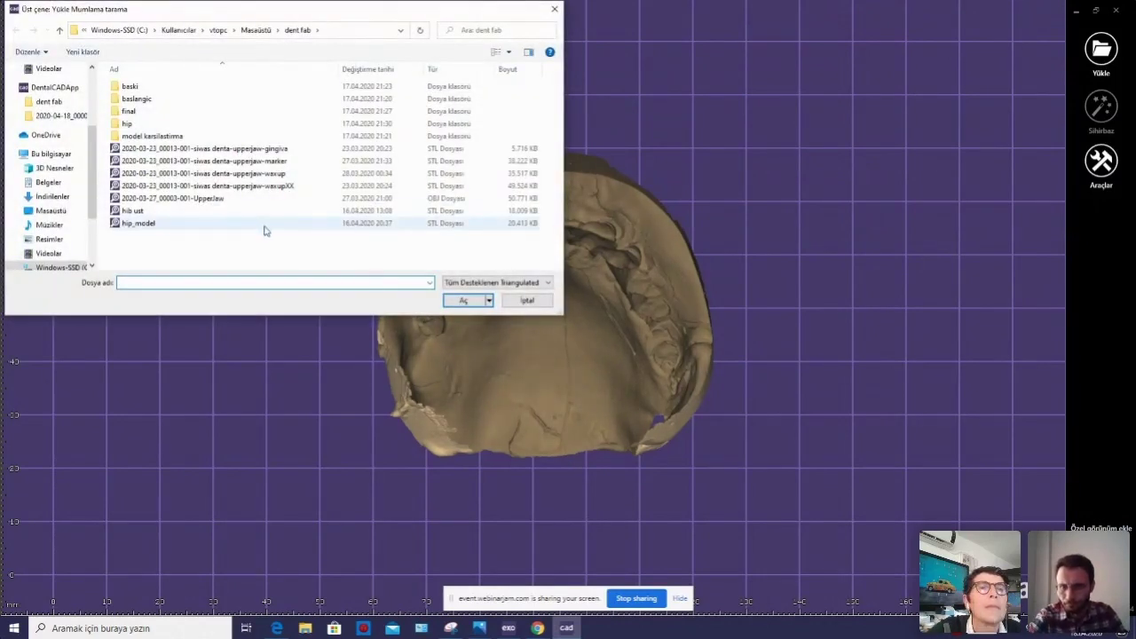
click(211, 198)
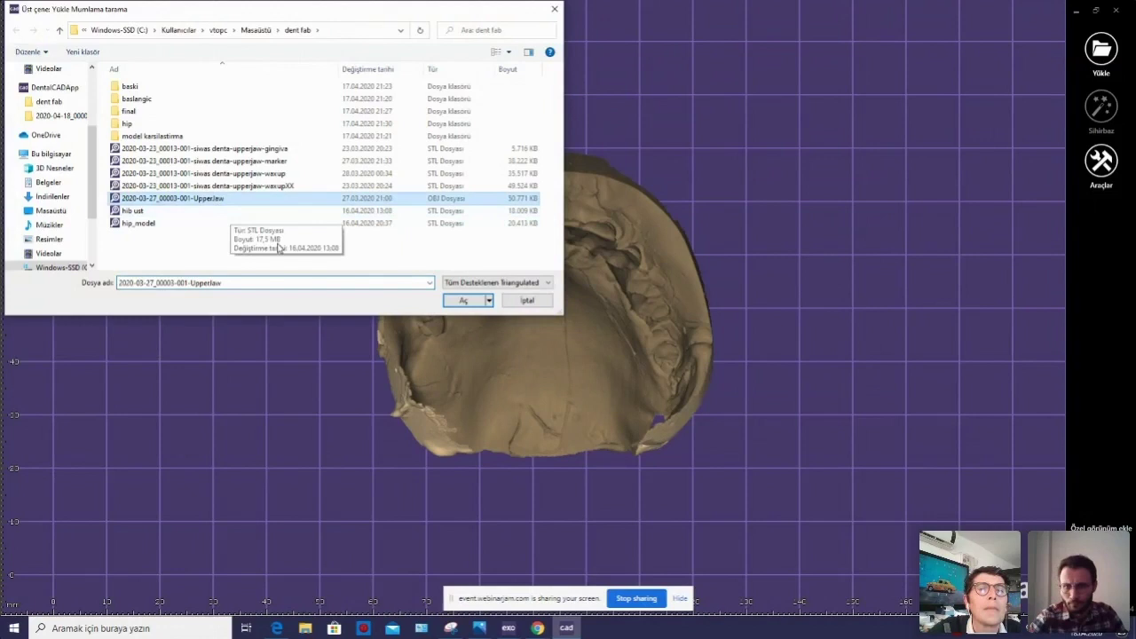
click(462, 301)
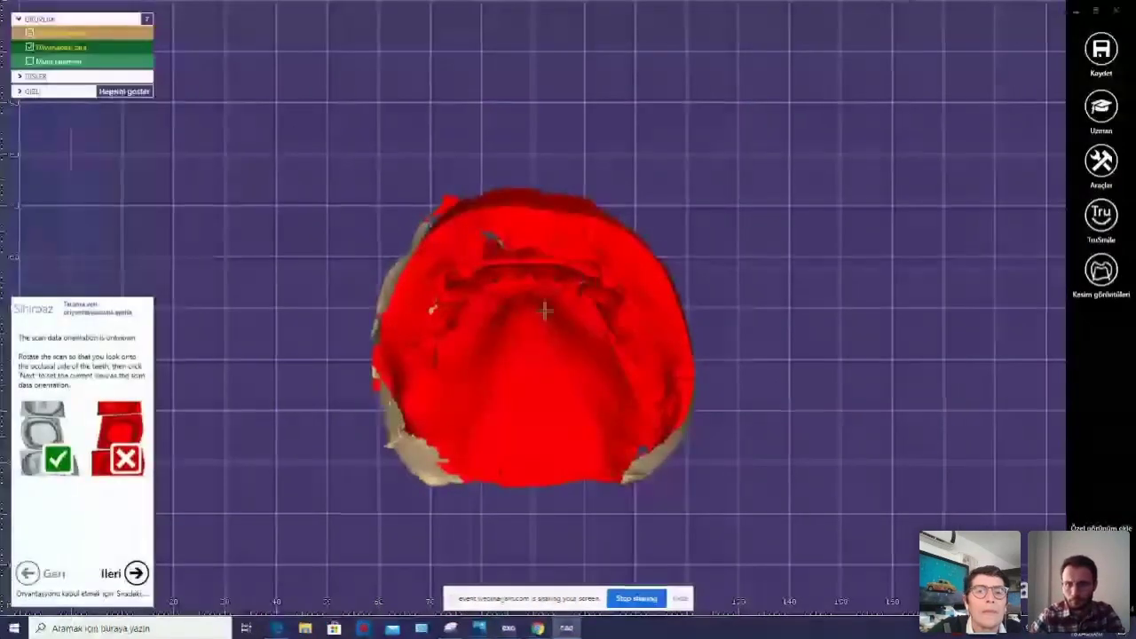
Turn to occlusal view and choose AGS Medikal library, Octa system, Octa_Zr_semet_cap_Zr part.
right_drag(546, 308, 515, 332)
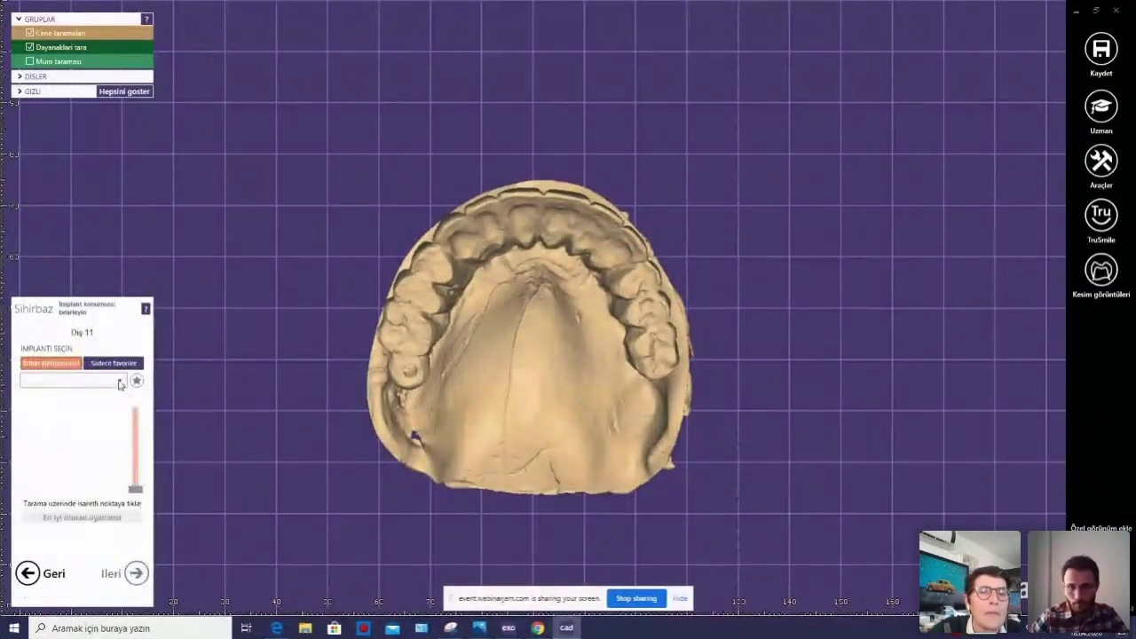
click(120, 381)
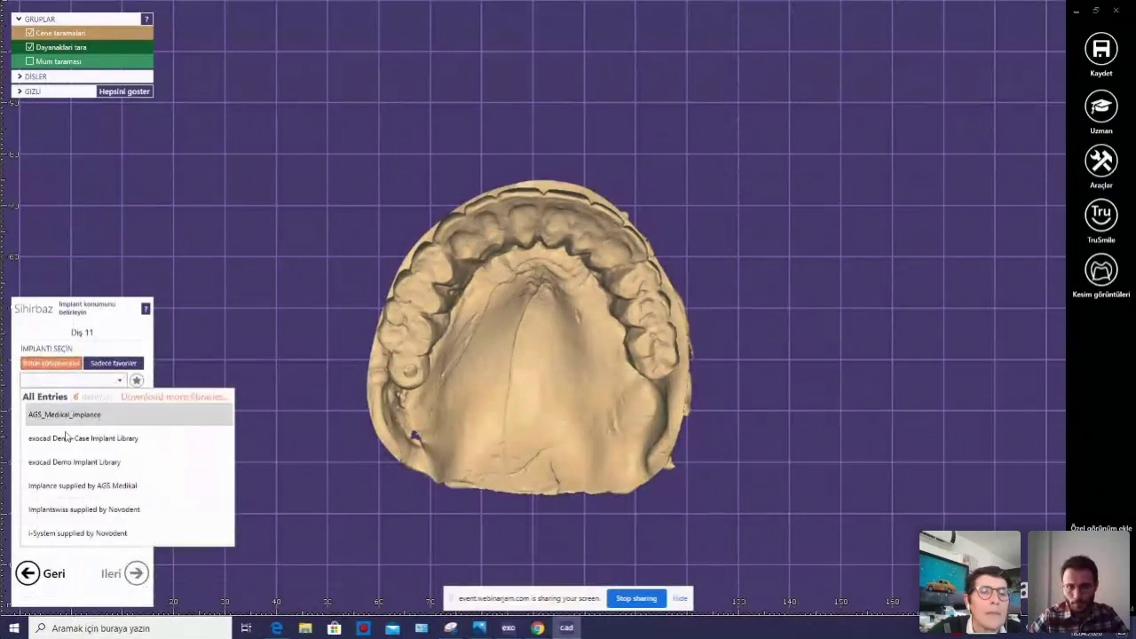
click(87, 484)
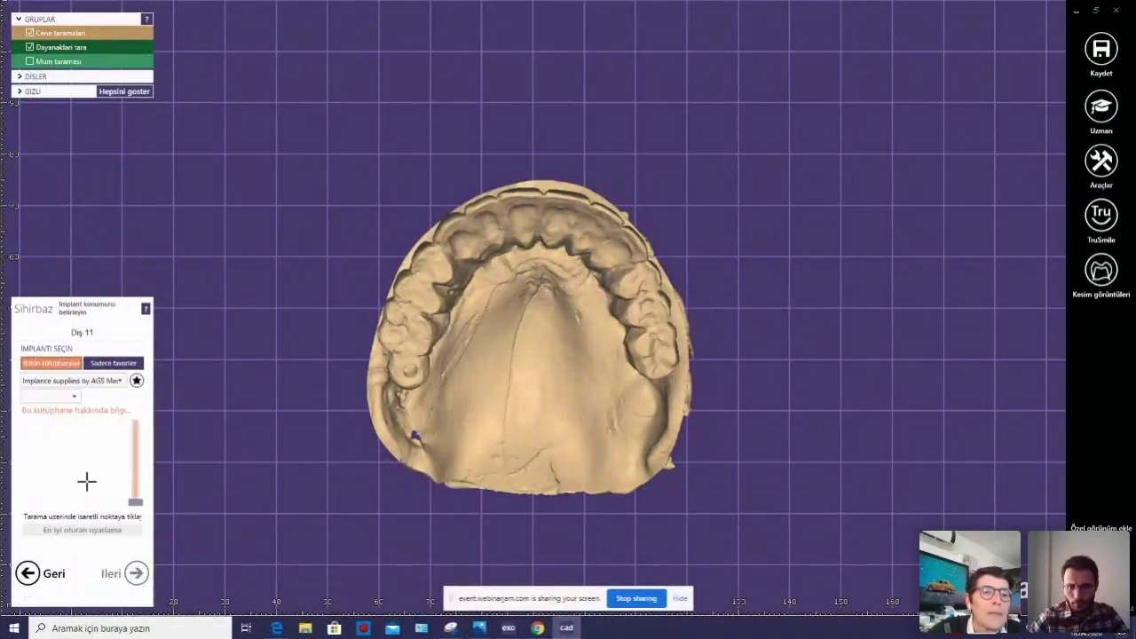
click(70, 399)
click(51, 508)
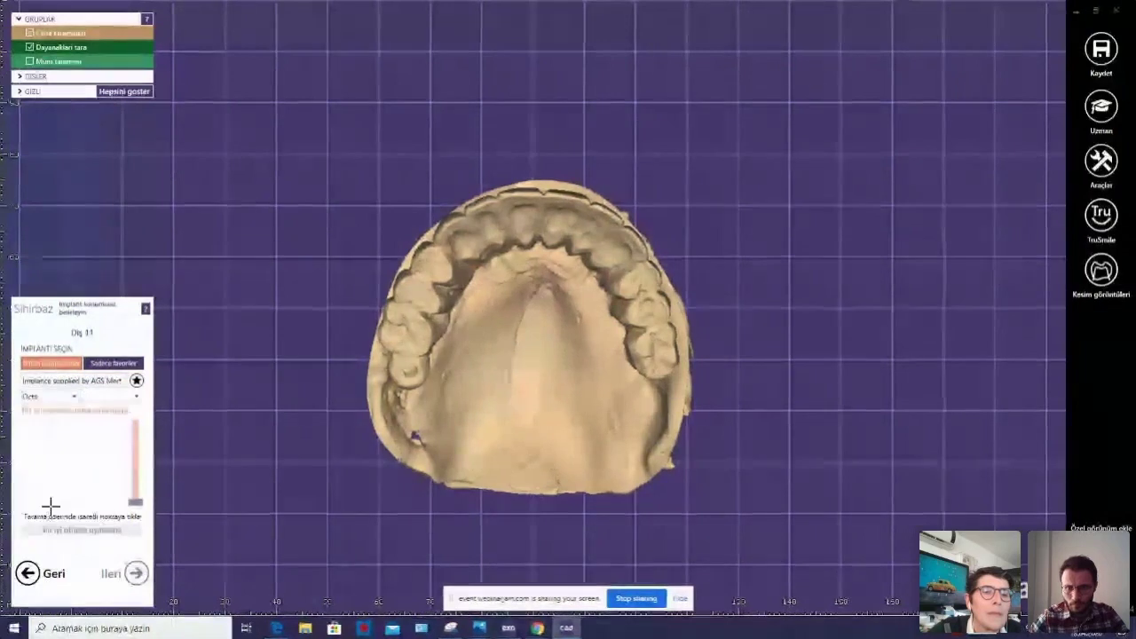
click(135, 401)
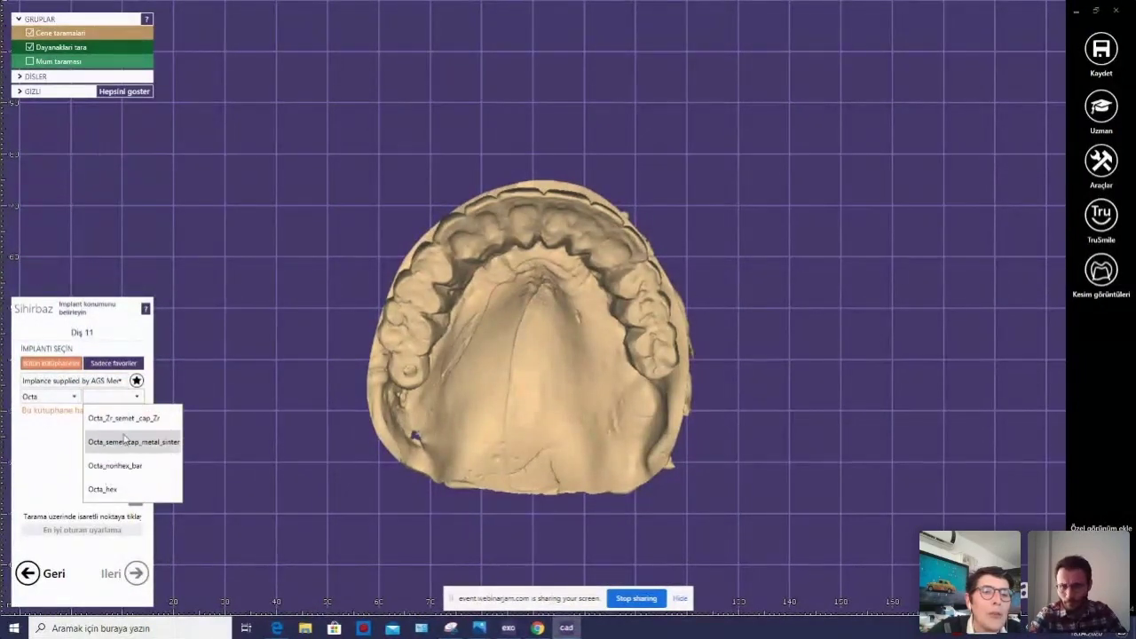
click(126, 414)
Place the implant at tooth 11 and close the design window.
click(415, 436)
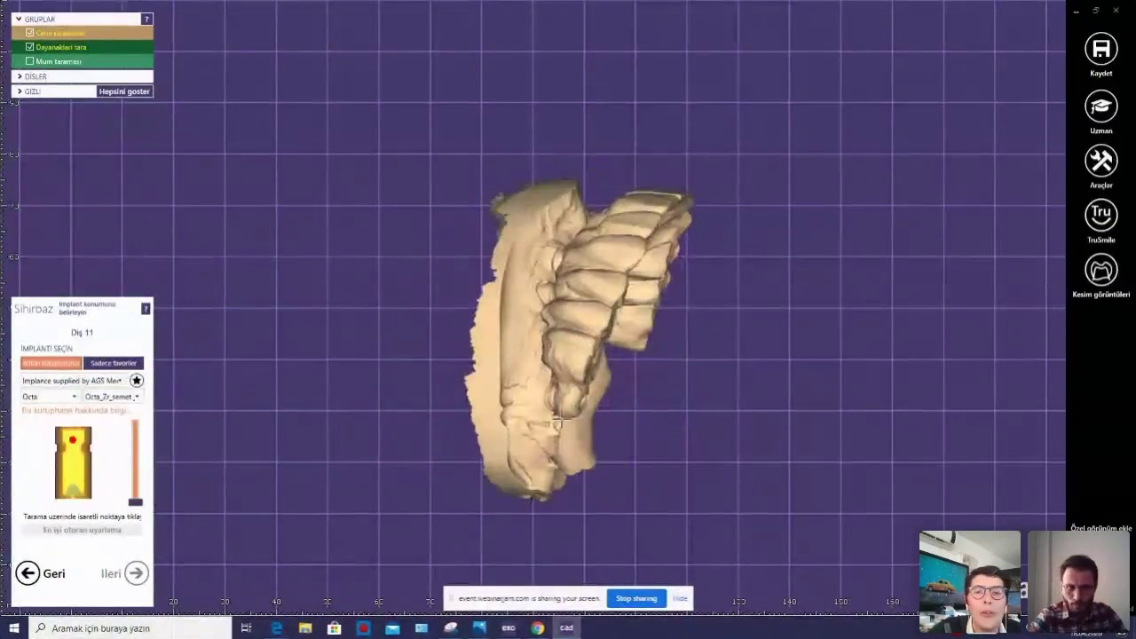
mouse_move(574, 376)
right_down()
mouse_move(721, 289)
mouse_move(718, 311)
mouse_move(753, 286)
right_up()
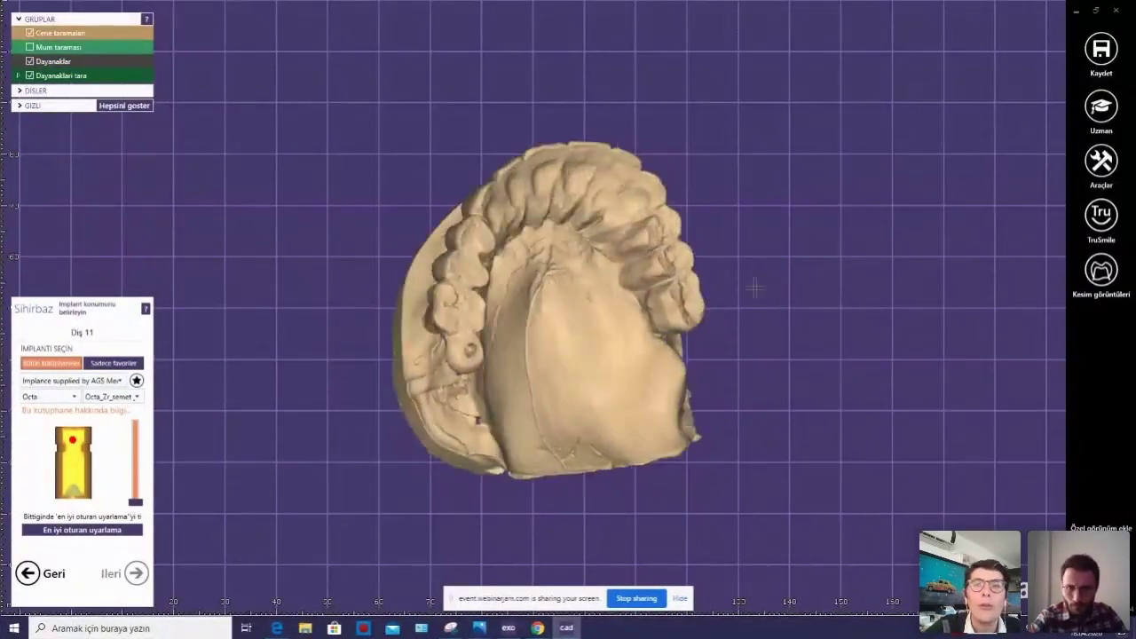
click(1116, 10)
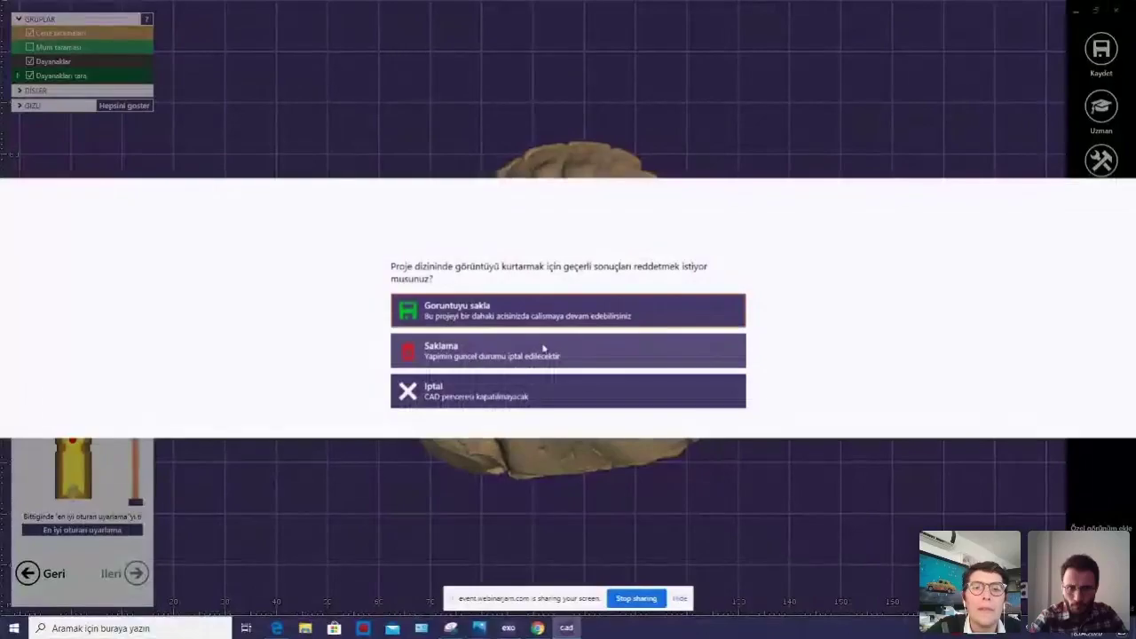
click(548, 347)
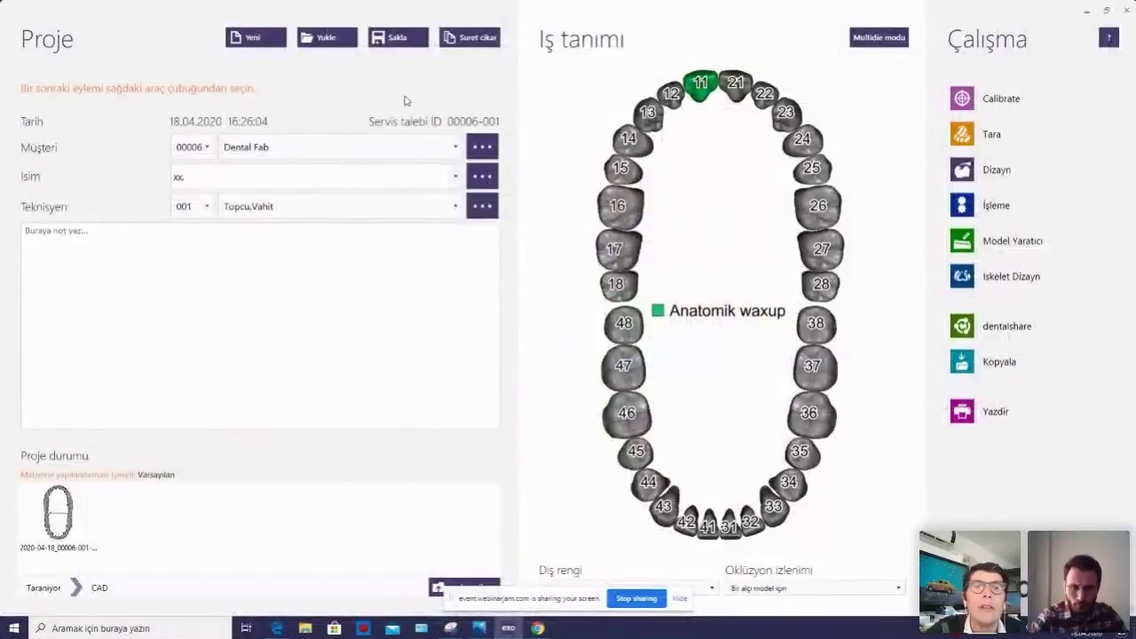
Open the Yükle saved-project list and expand the '1, setap' project entry.
click(338, 45)
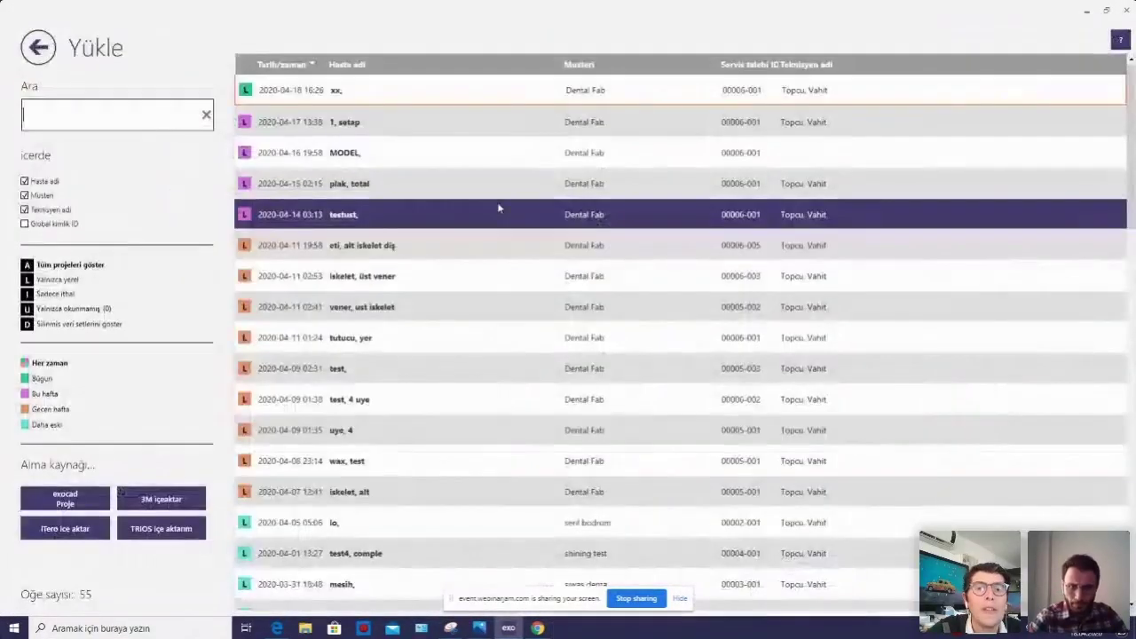
click(408, 122)
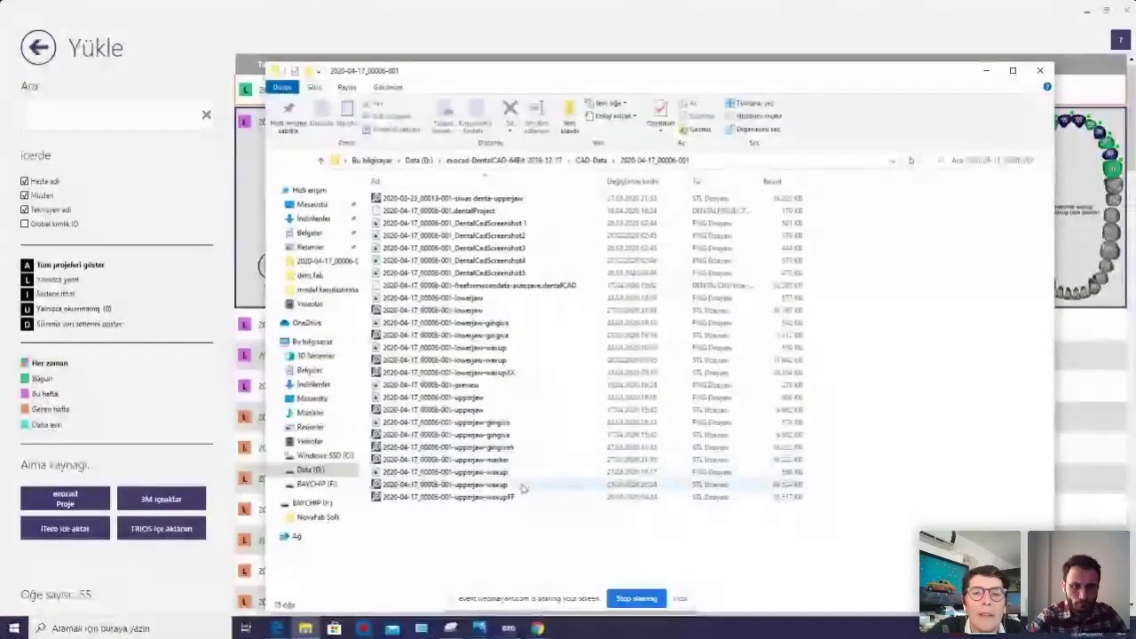
Rename upperjaw-gingiva to upperjaw-gingiva1 and filter the folder to STL files.
click(536, 436)
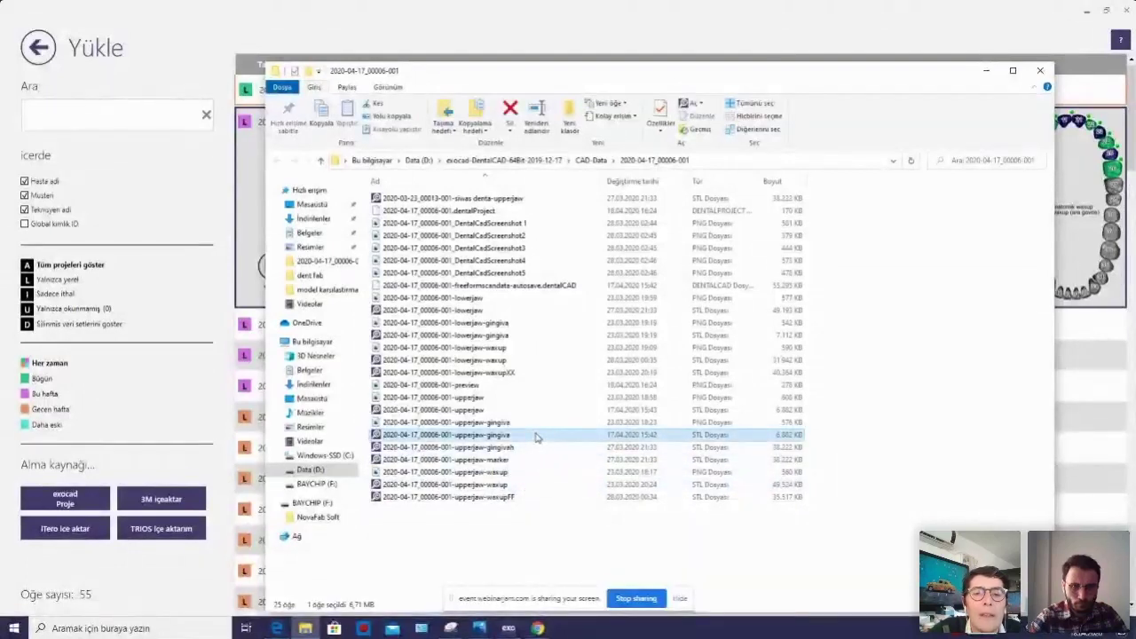
right_click(536, 436)
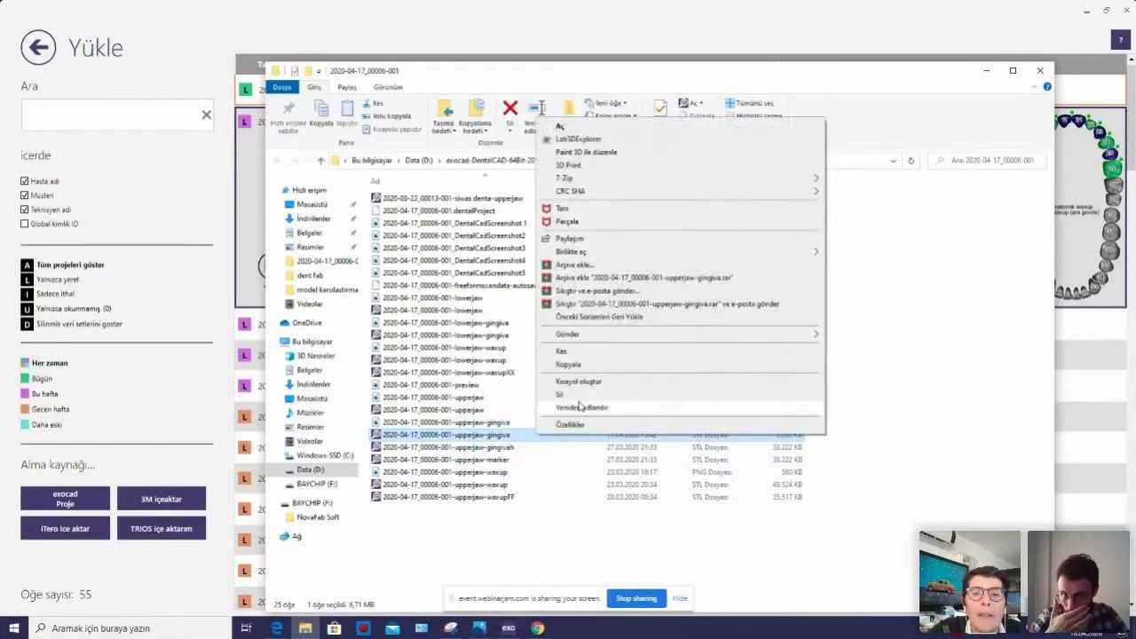
click(582, 407)
click(520, 435)
text(1)
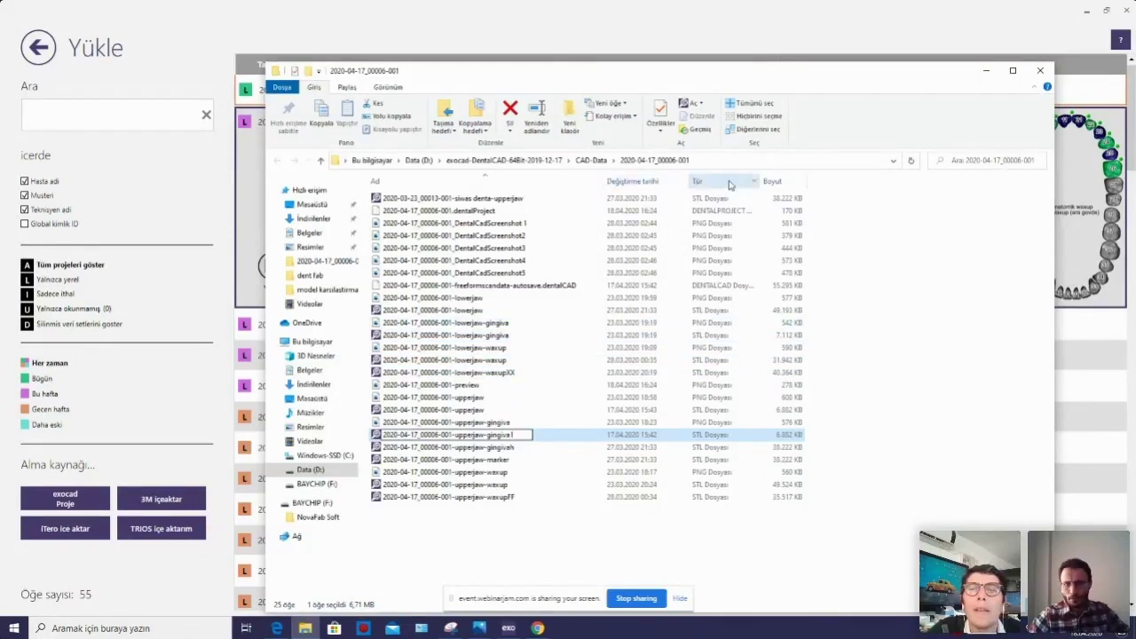
click(756, 181)
click(759, 234)
click(472, 388)
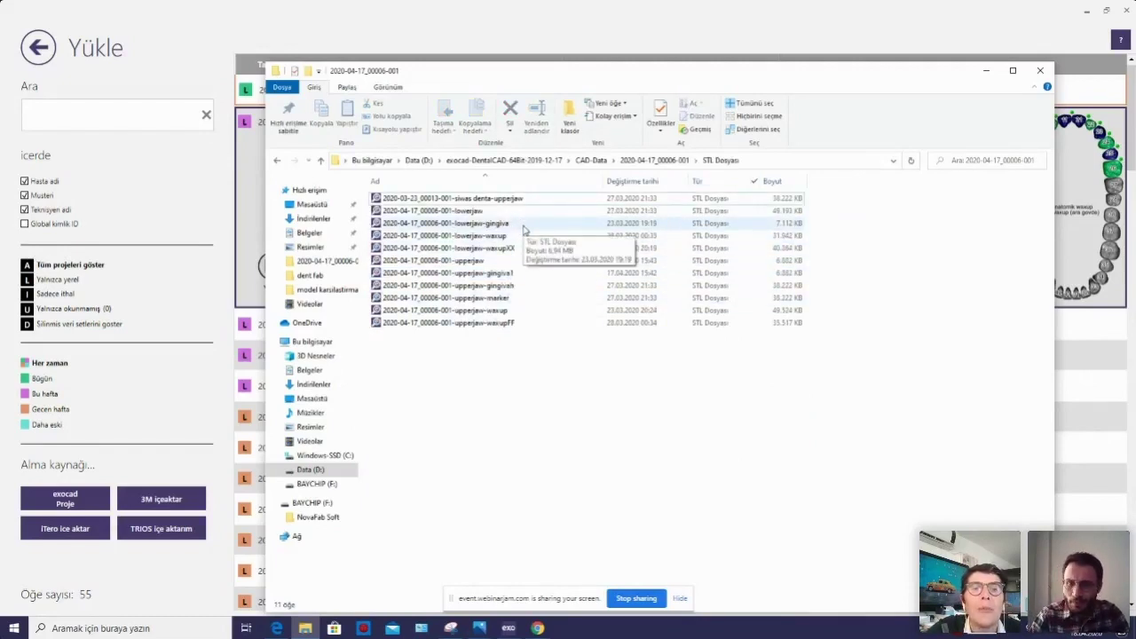
Rename upperjaw-marker to upperjaw-marker1 and upperjaw-waxup to upperjaw-waxup1.
right_click(533, 305)
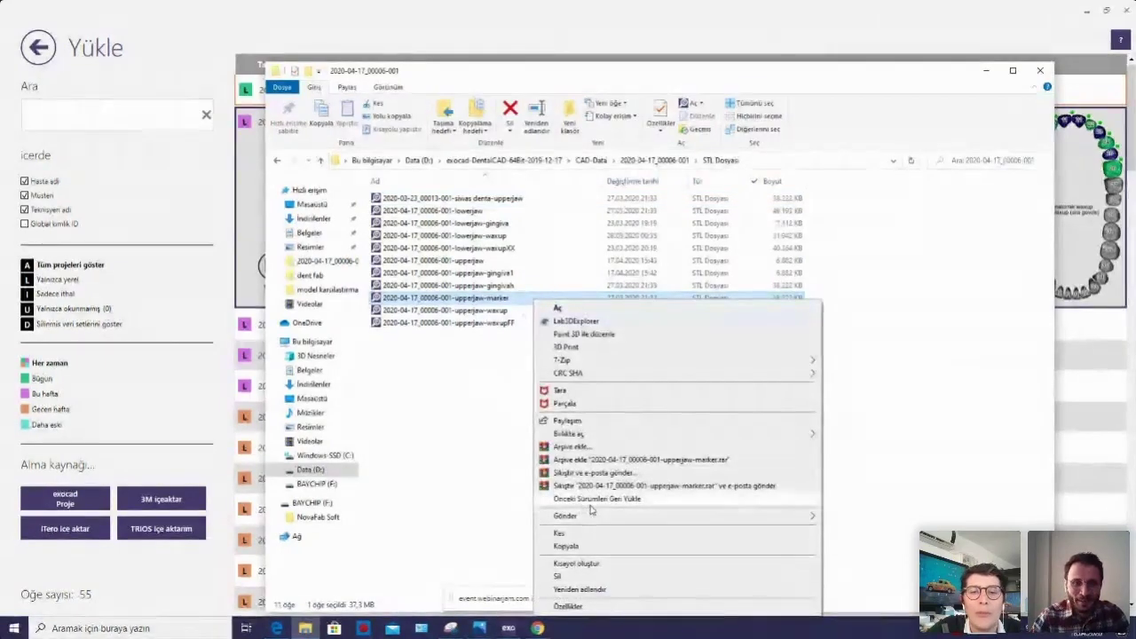
click(581, 590)
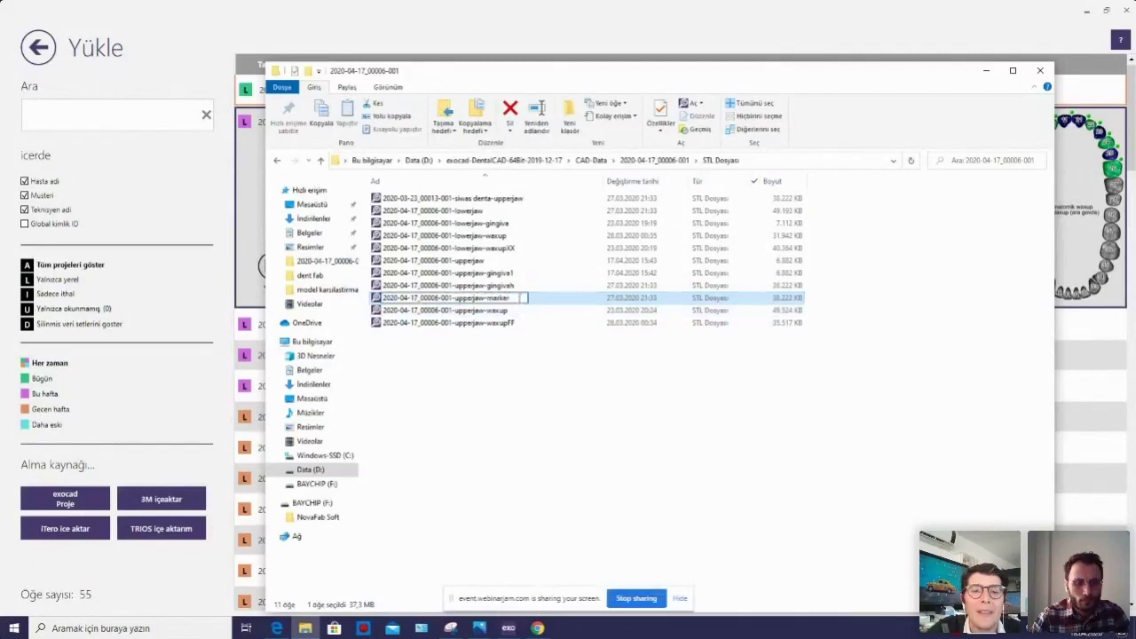
click(456, 299)
text(1)
key(Return)
click(497, 311)
right_click(508, 310)
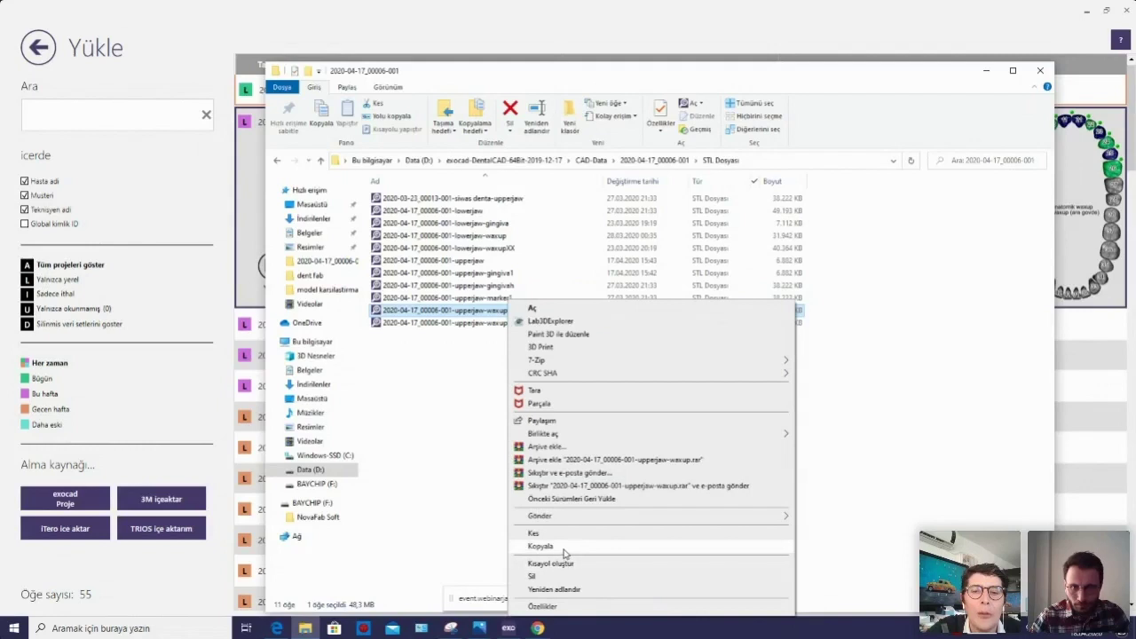
click(560, 590)
click(513, 313)
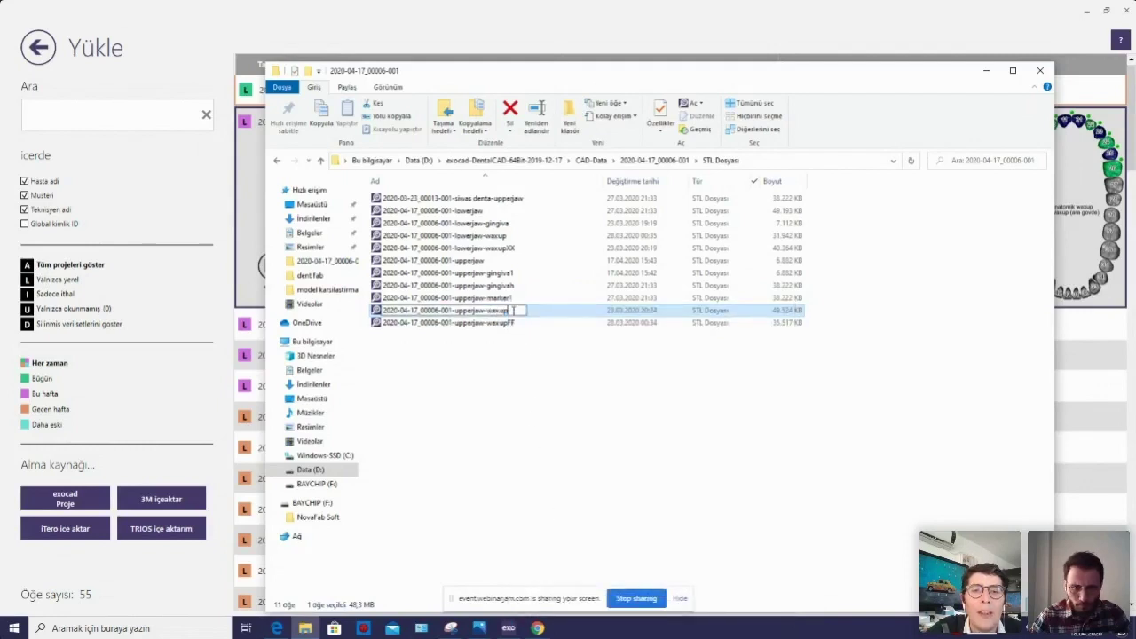
text(1)
click(538, 400)
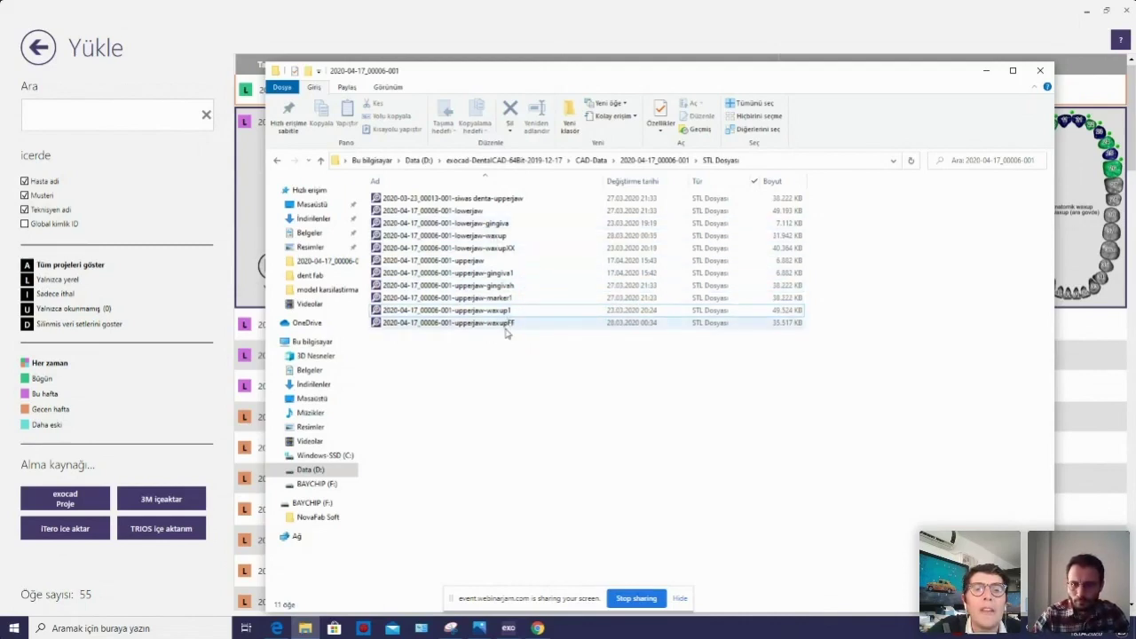
Rename upperjaw to upperjaw1 and close the Explorer window.
click(480, 260)
right_click(483, 260)
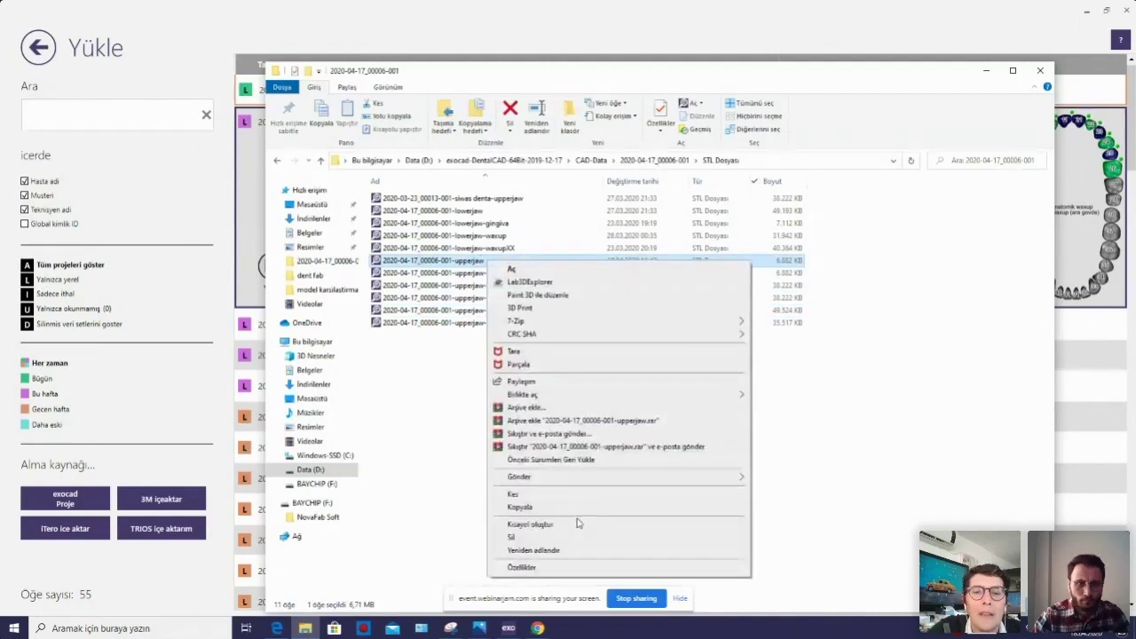
click(559, 551)
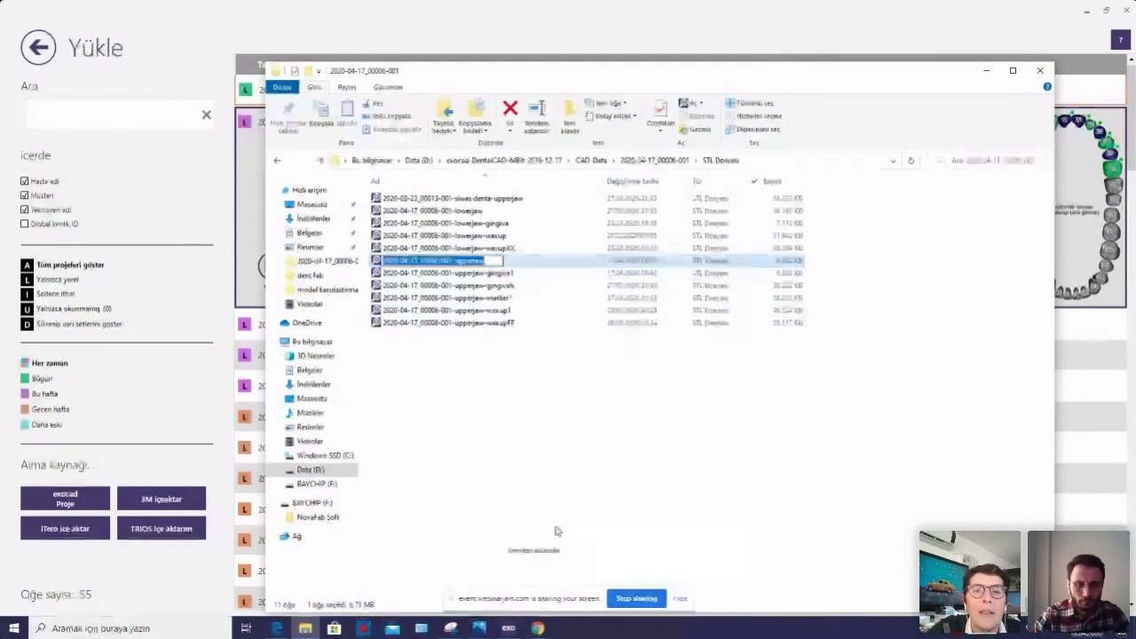
click(488, 260)
text(1)
click(573, 433)
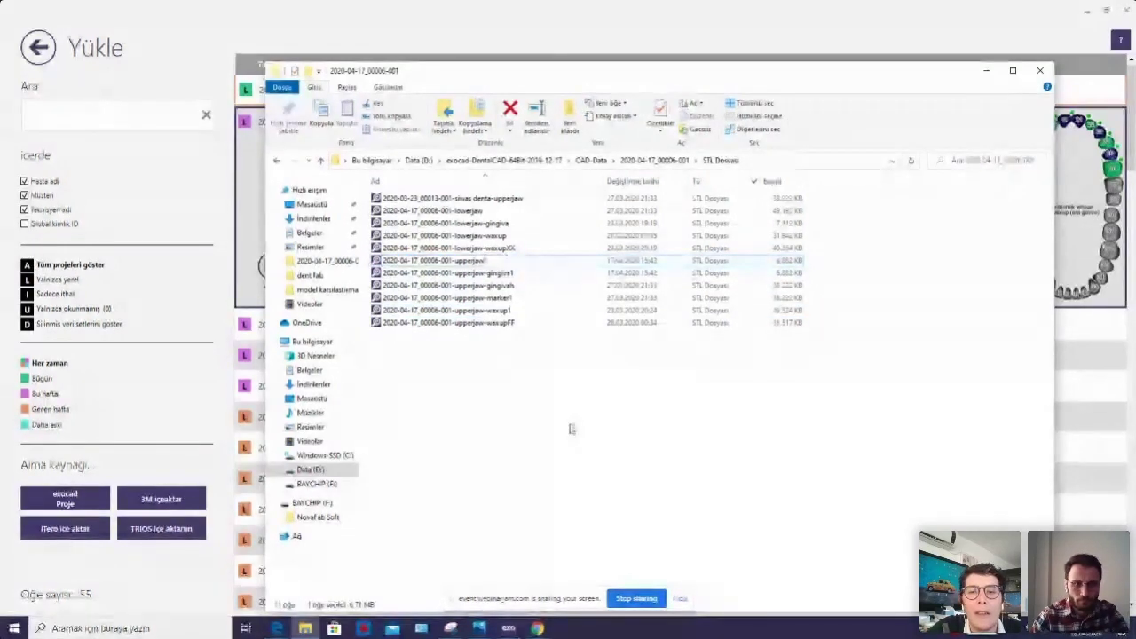
click(1041, 70)
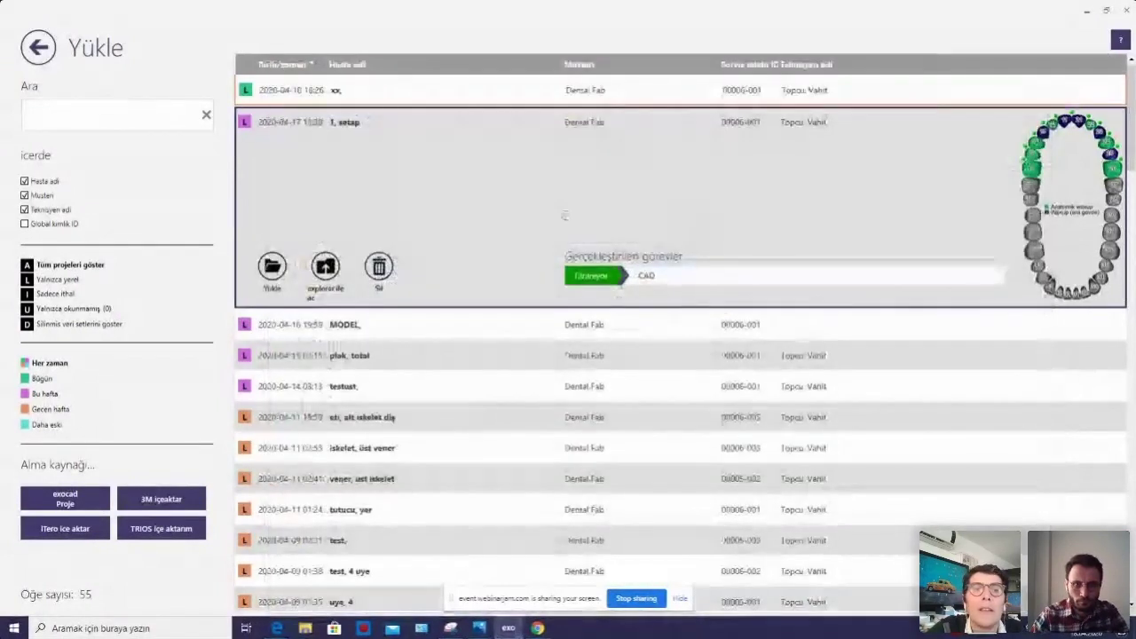
Open the '1, setap' project from the Yükle list and start Dizayn.
click(38, 48)
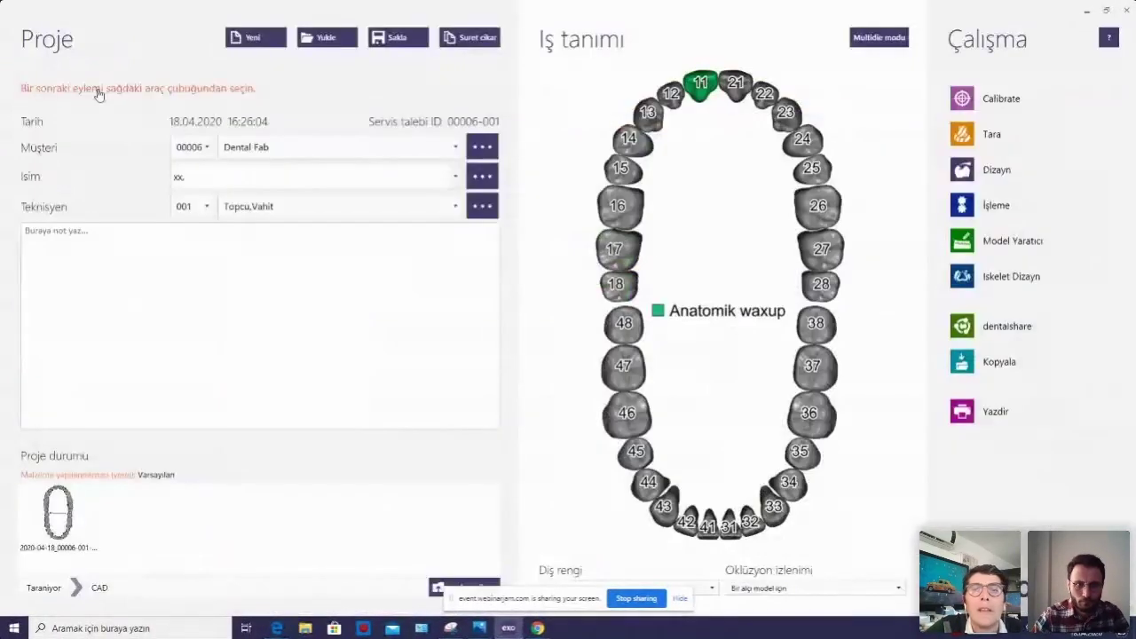
click(327, 40)
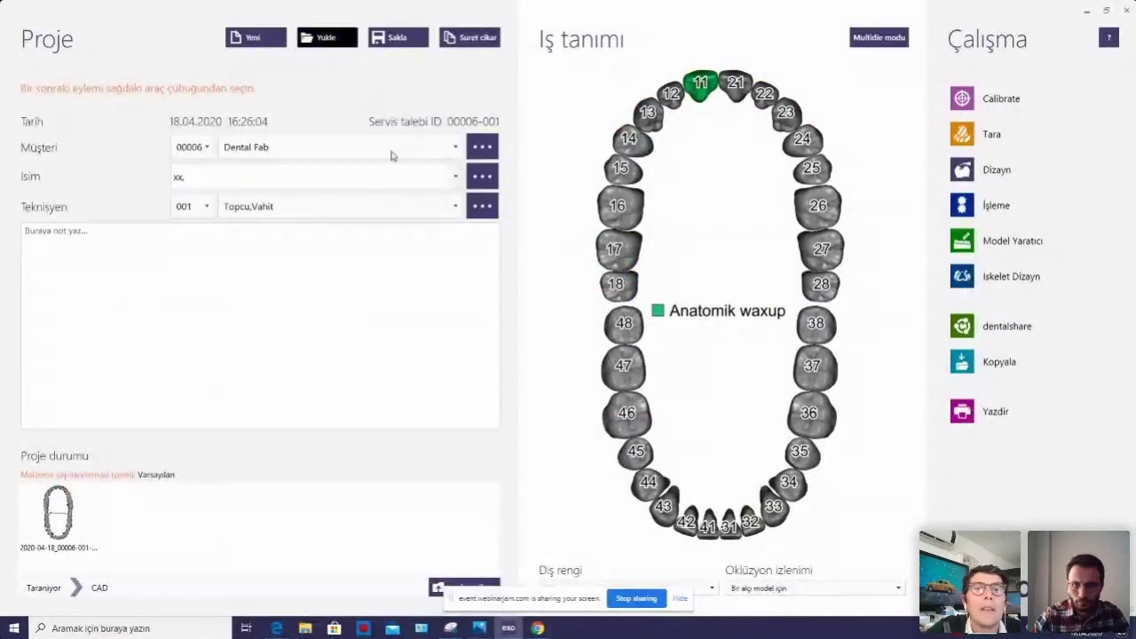
click(387, 123)
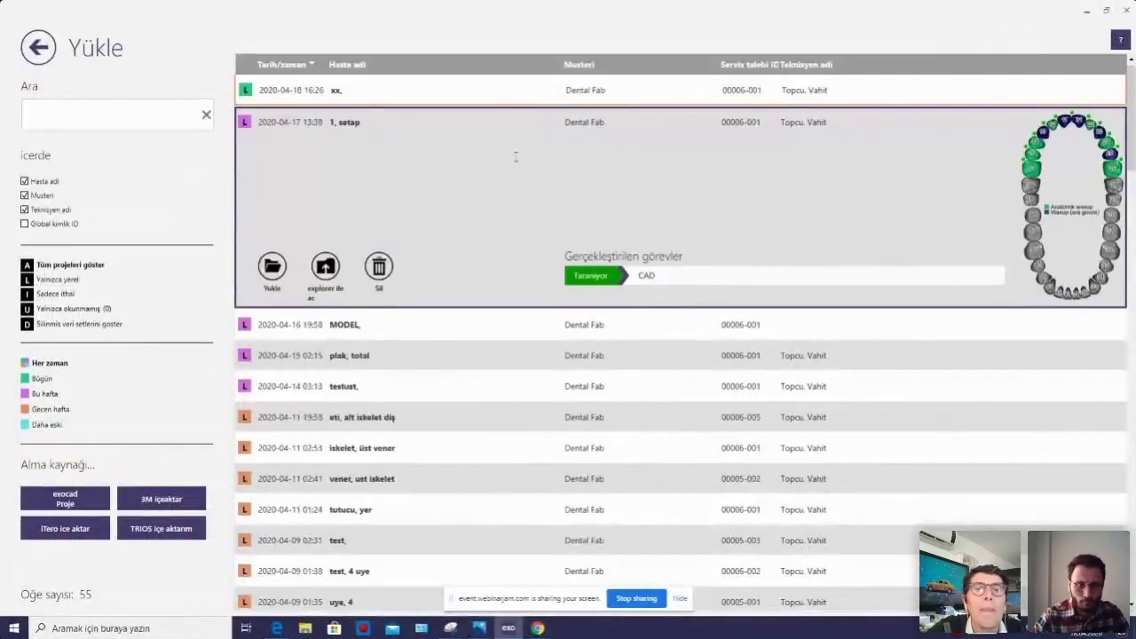
double_click(630, 194)
click(959, 183)
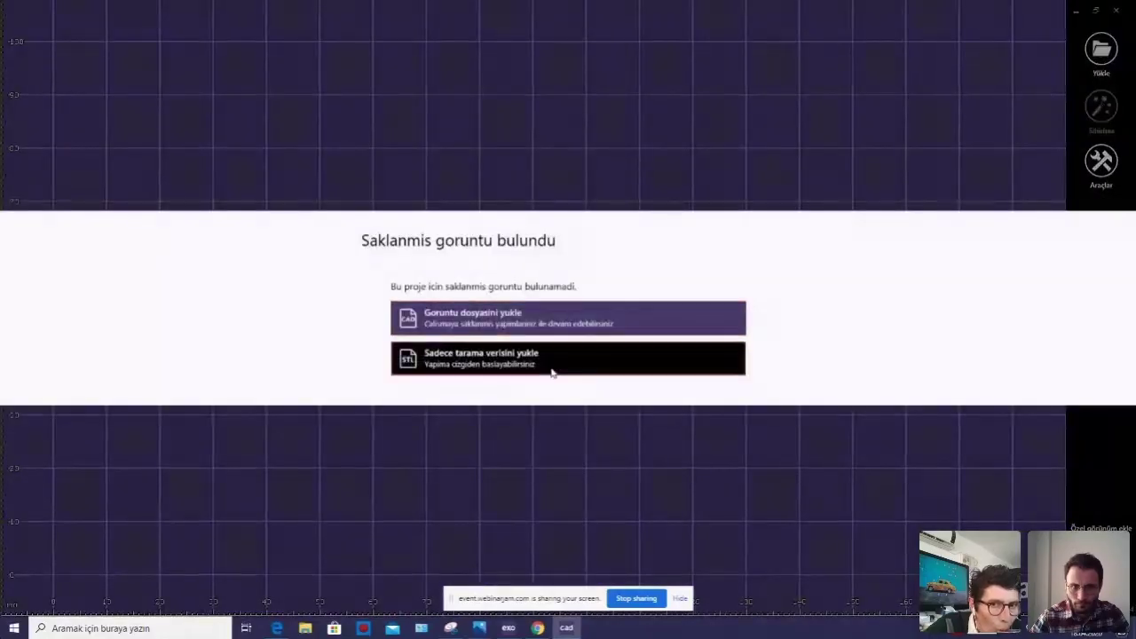
Load upperjaw1 as the upper-jaw scan and upperjaw-marker1 as the scan-body scan.
click(551, 372)
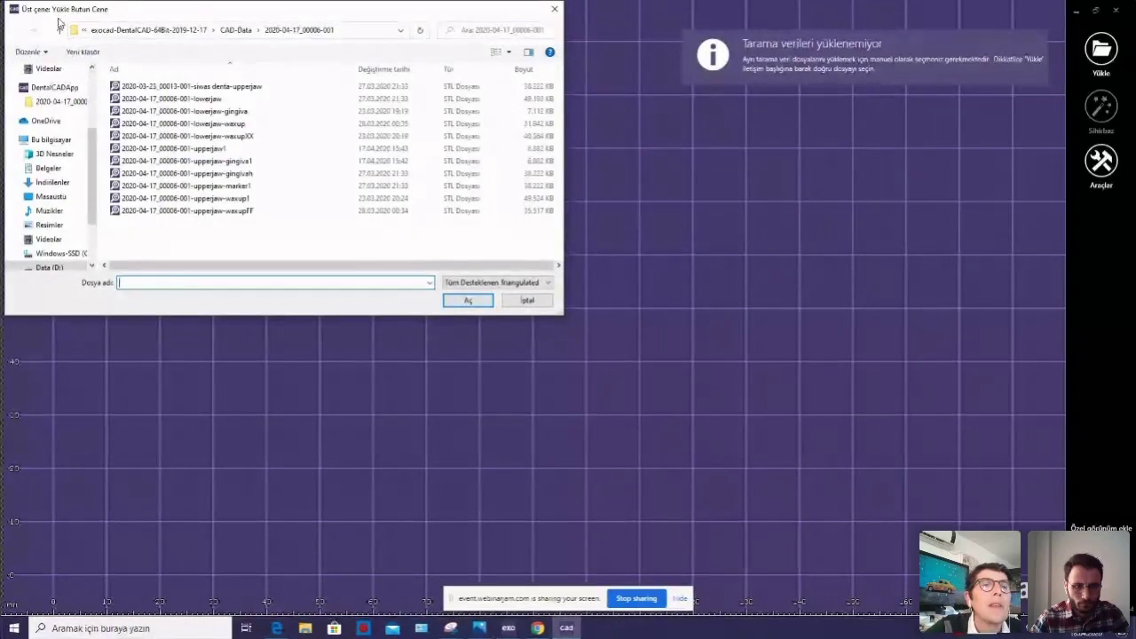
click(231, 149)
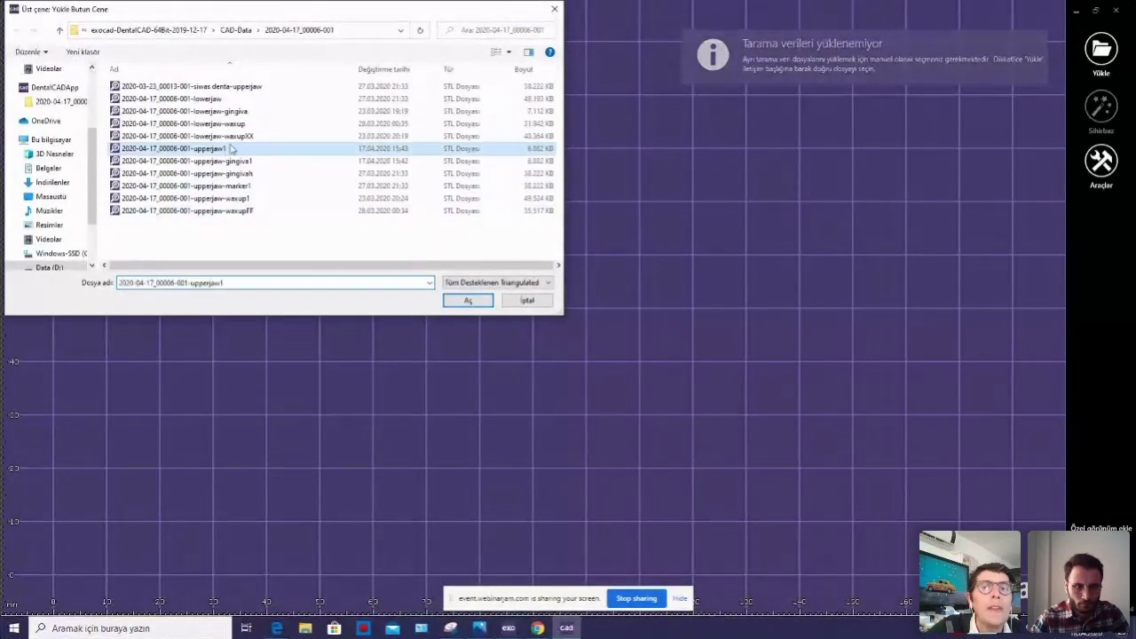
click(471, 300)
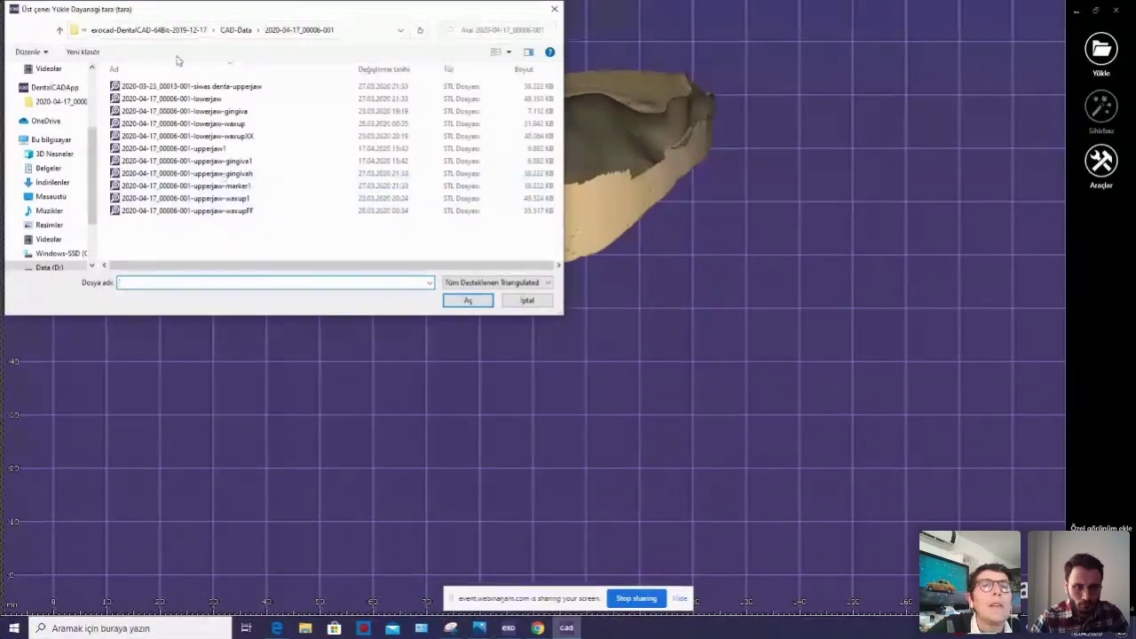
click(261, 186)
click(468, 300)
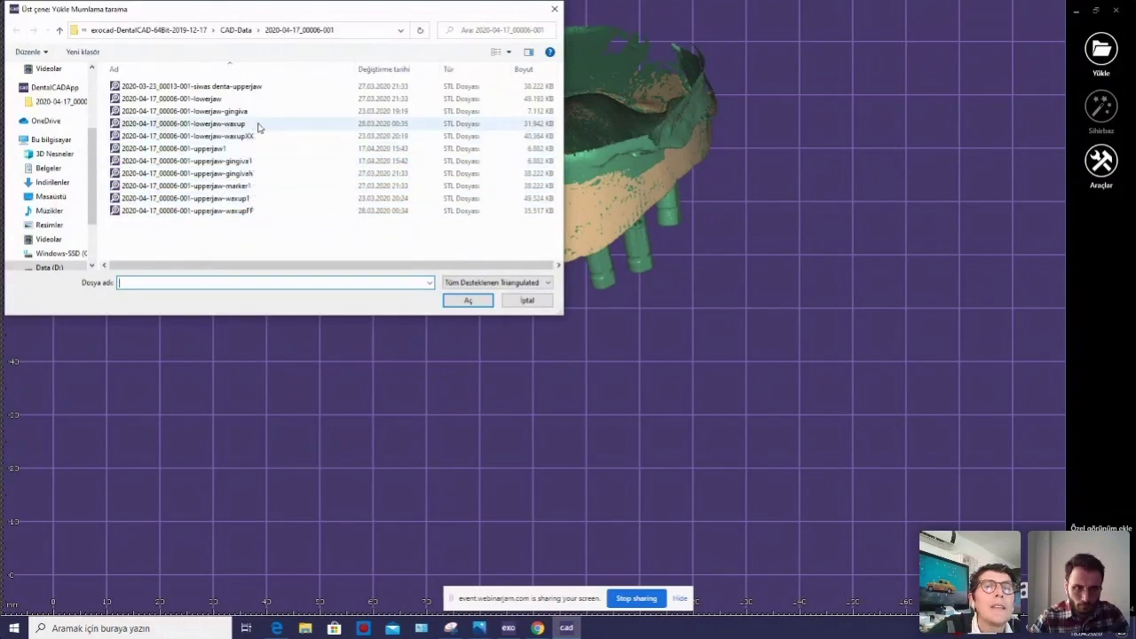
Load upperjaw-waxup1 as the waxup scan and upperjaw1 as the gingiva scan.
click(253, 198)
click(465, 300)
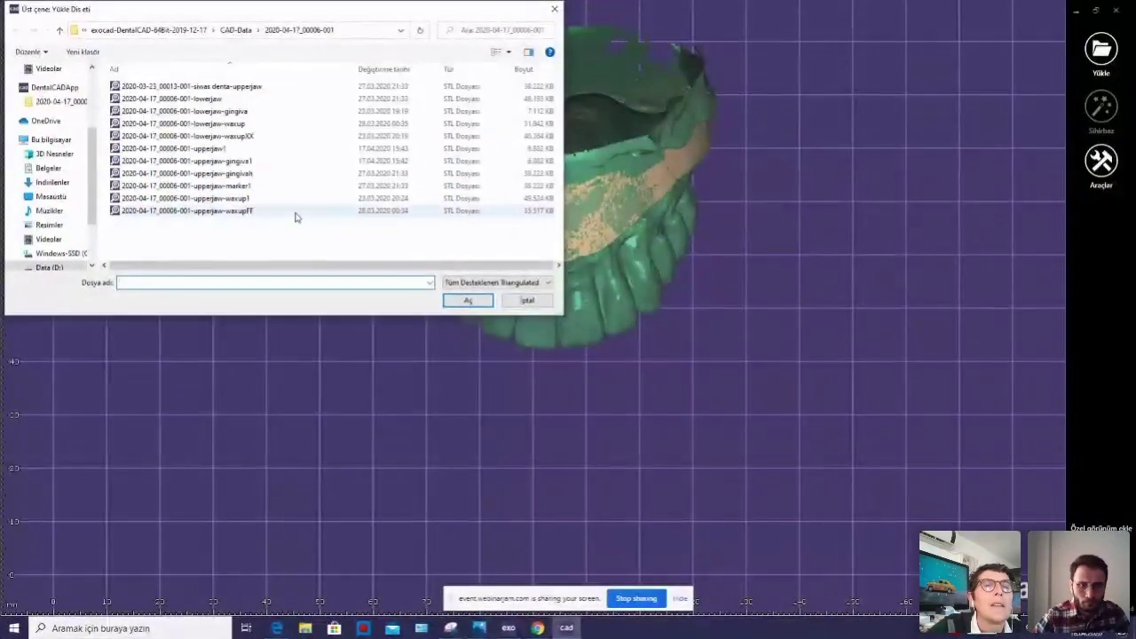
click(253, 148)
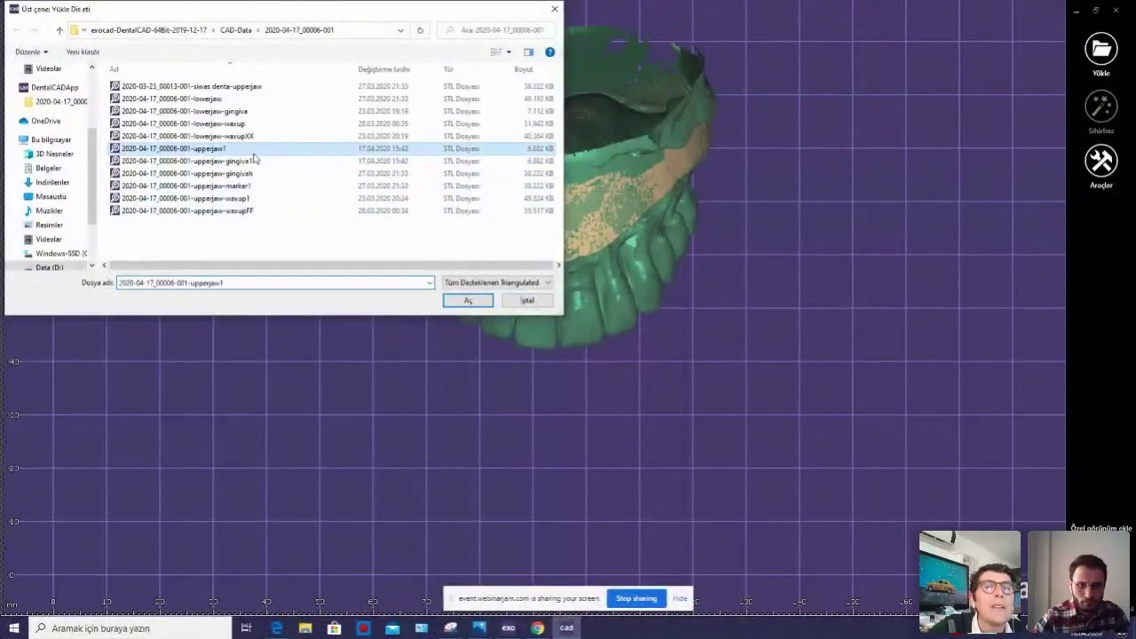
click(468, 302)
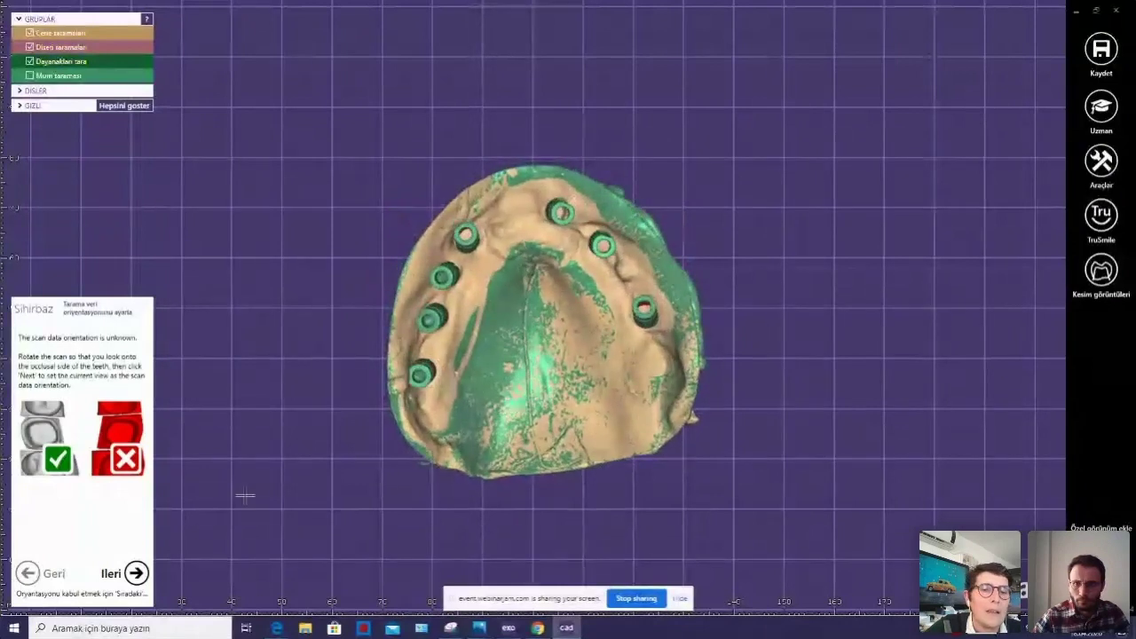
Accept the scan orientation and pick AGS Medikal, Octa, Octa_Zr_semet_cap_Zr as tooth 16's implant.
click(137, 573)
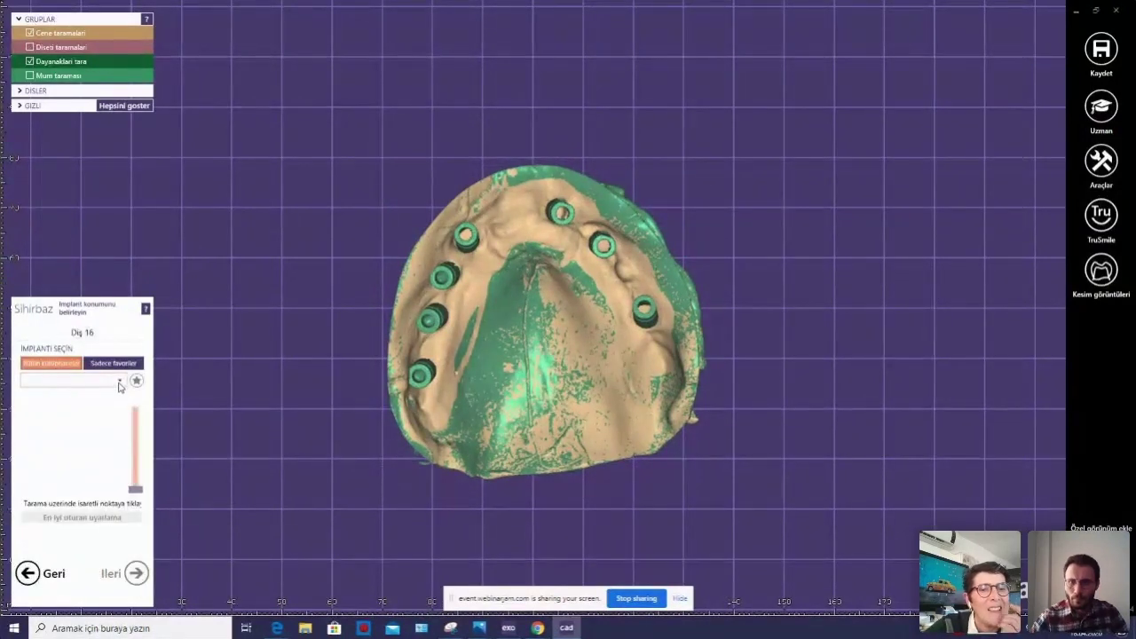
click(119, 380)
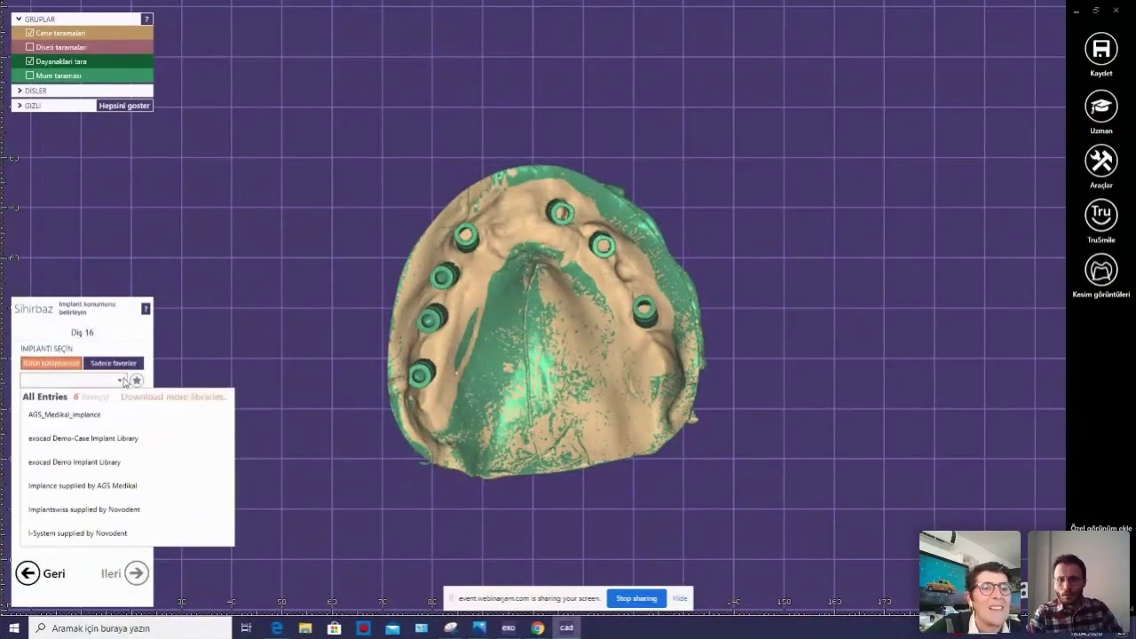
click(105, 485)
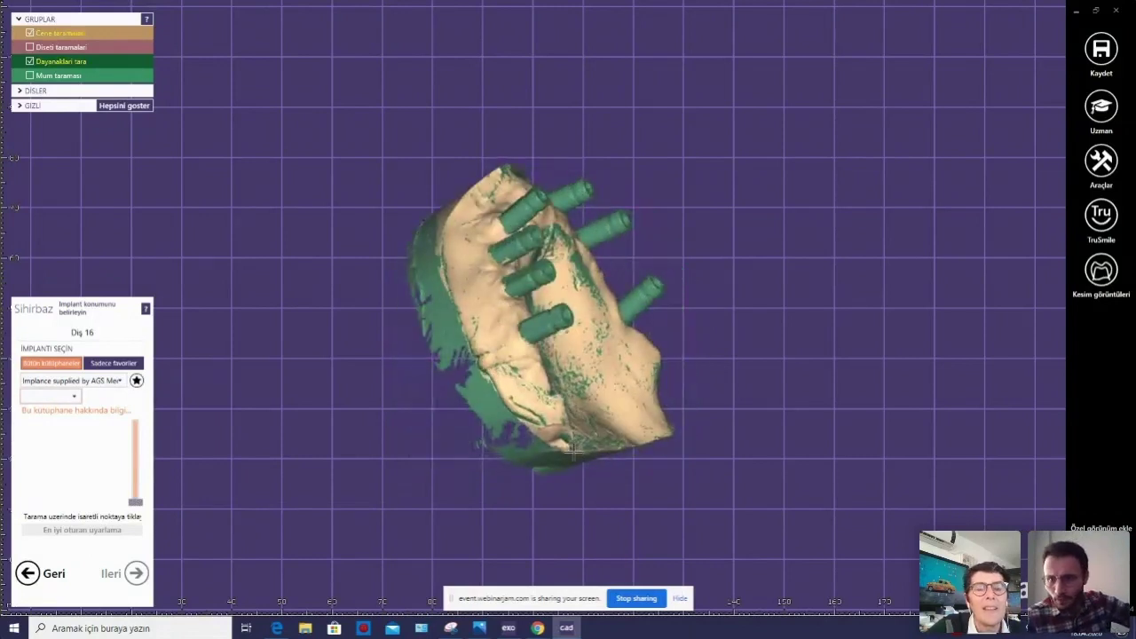
click(76, 397)
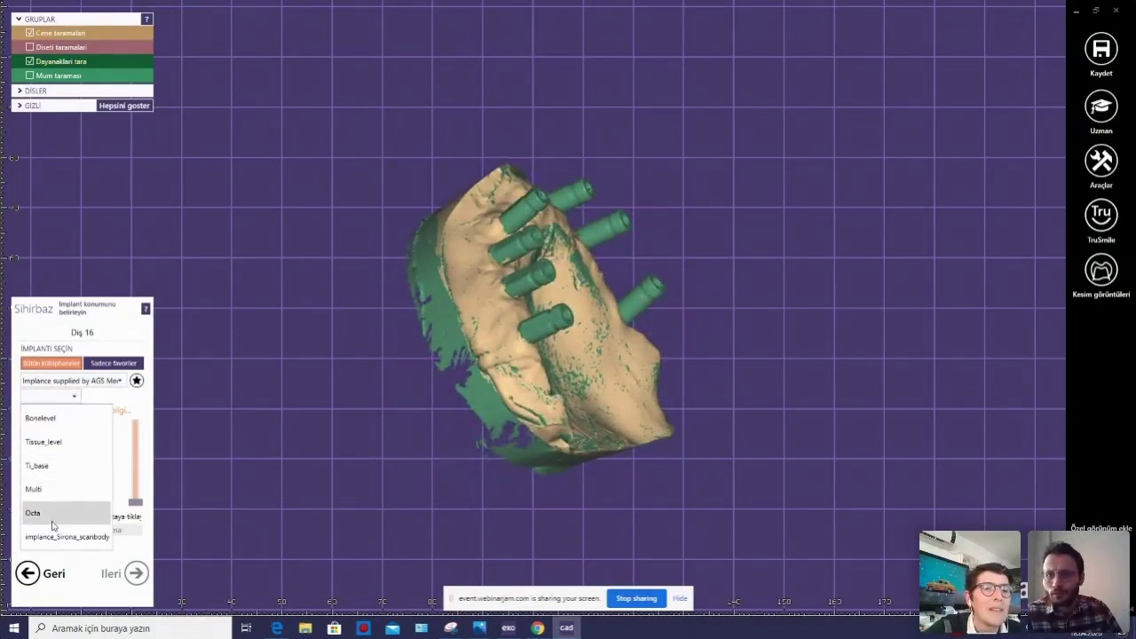
click(52, 519)
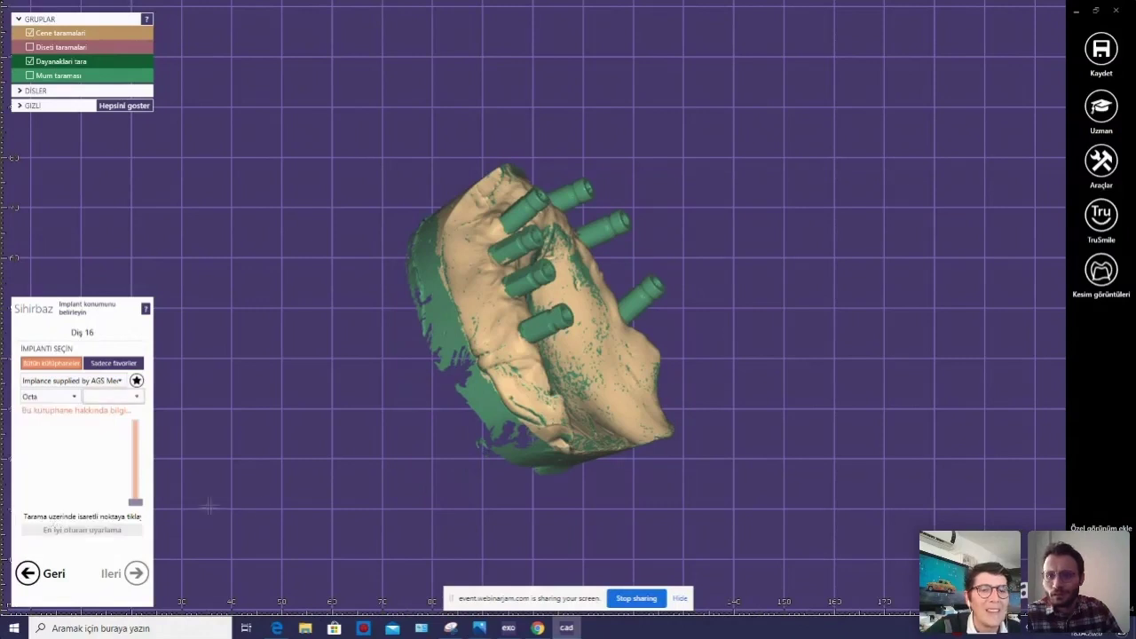
click(137, 396)
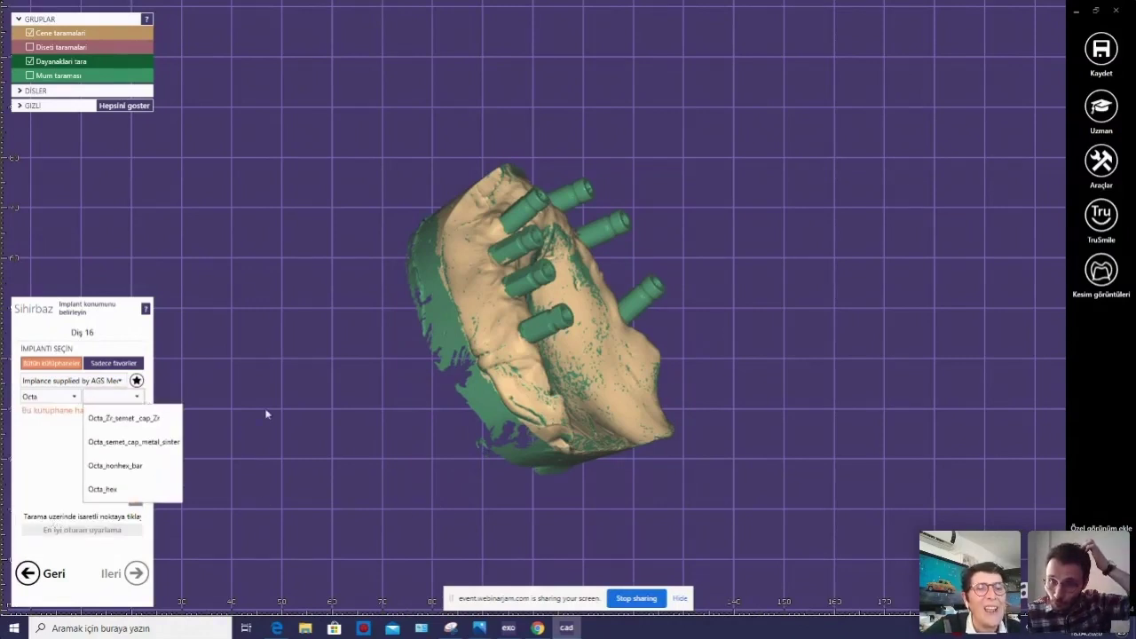
click(159, 419)
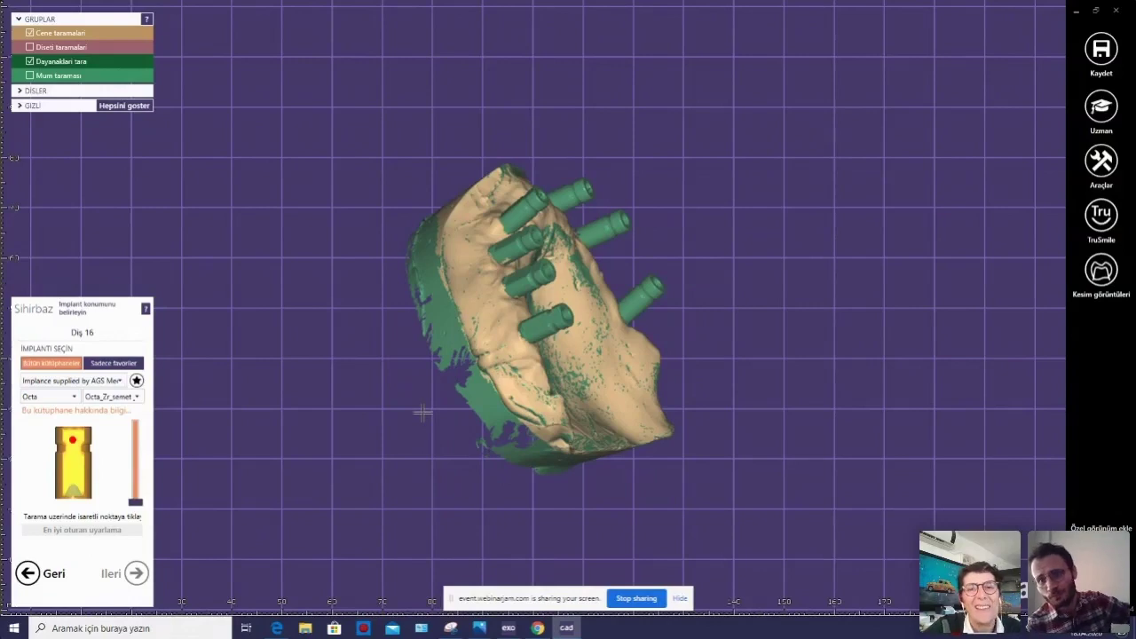
right_drag(423, 412, 441, 419)
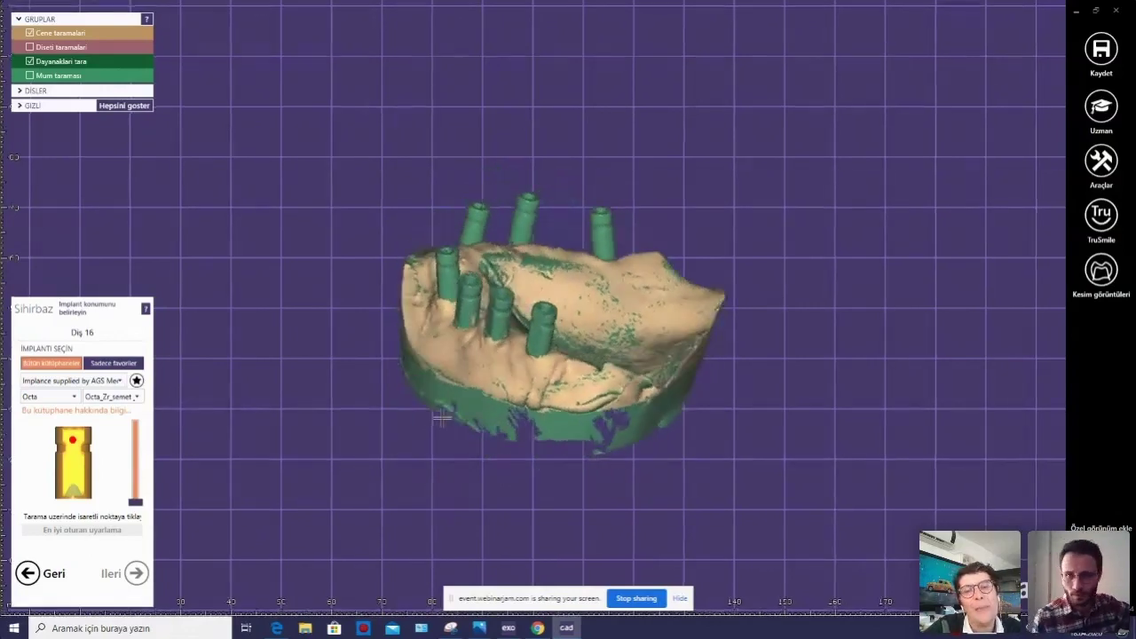
Place the implant part on the tooth 16 scan body and inspect it around the arch.
click(515, 426)
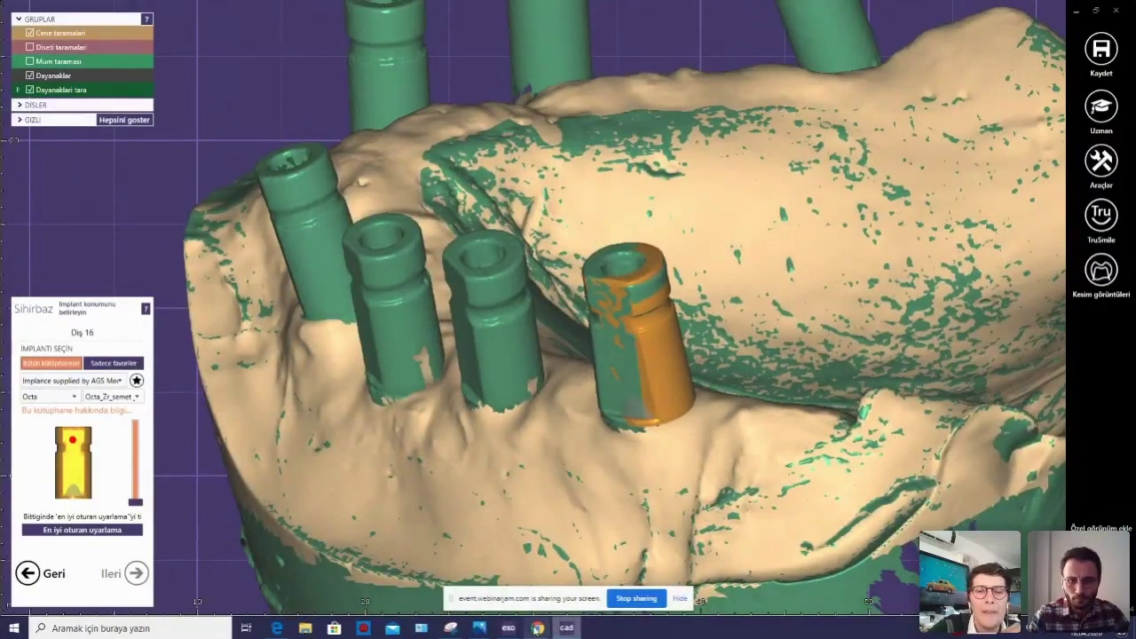
click(511, 627)
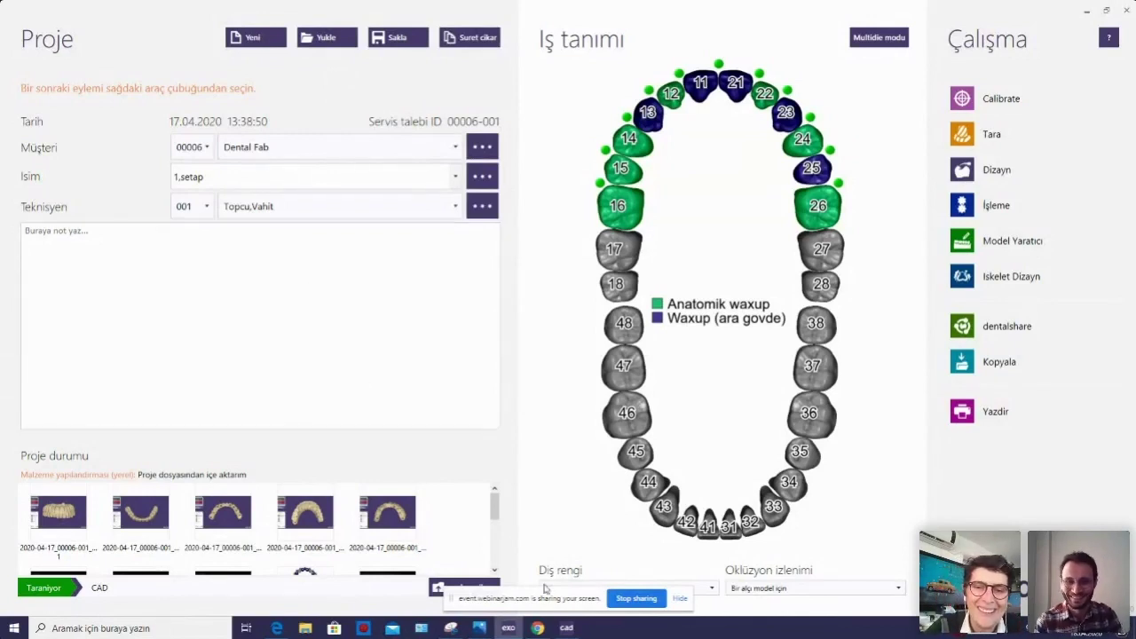
click(576, 630)
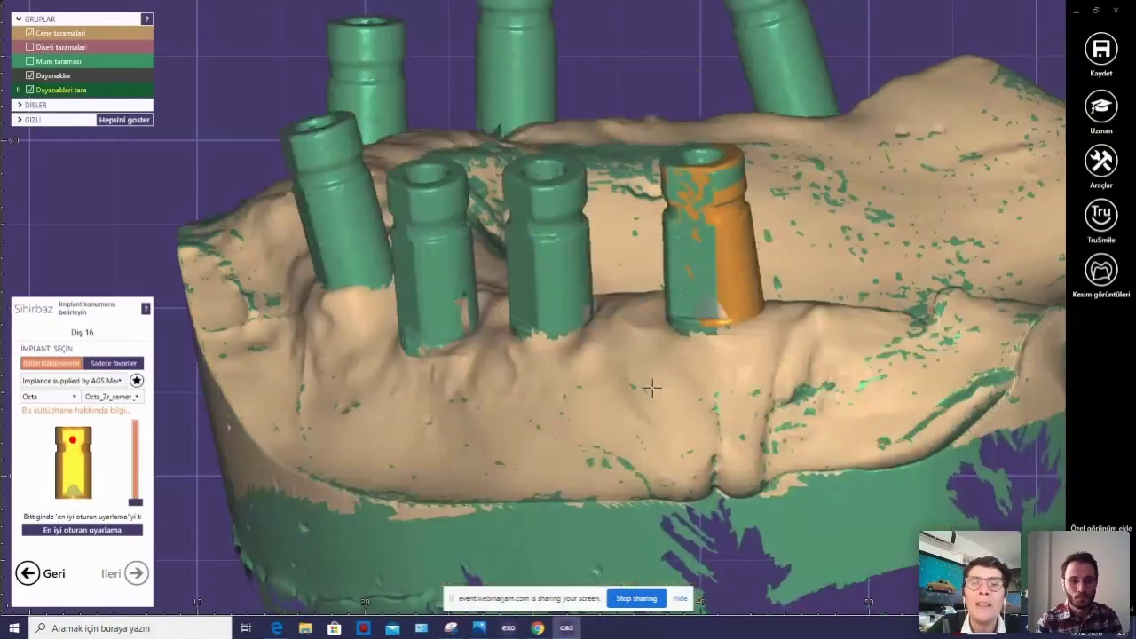
scroll(728, 256, up, 3)
scroll(727, 256, up, 1)
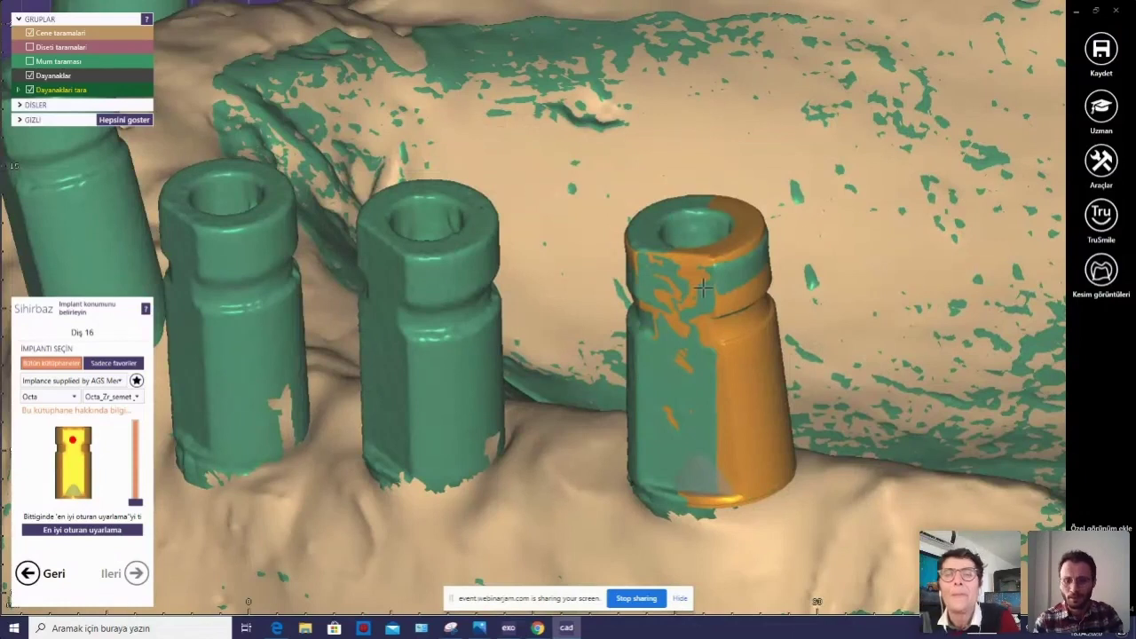
middle_drag(710, 289, 728, 280)
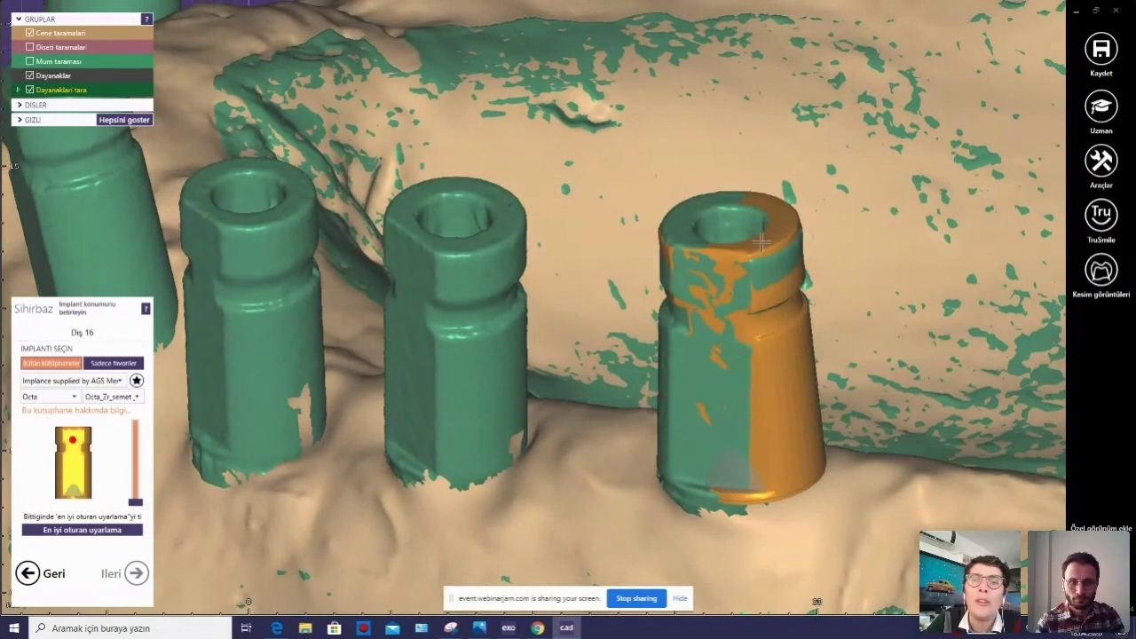
scroll(668, 354, down, 5)
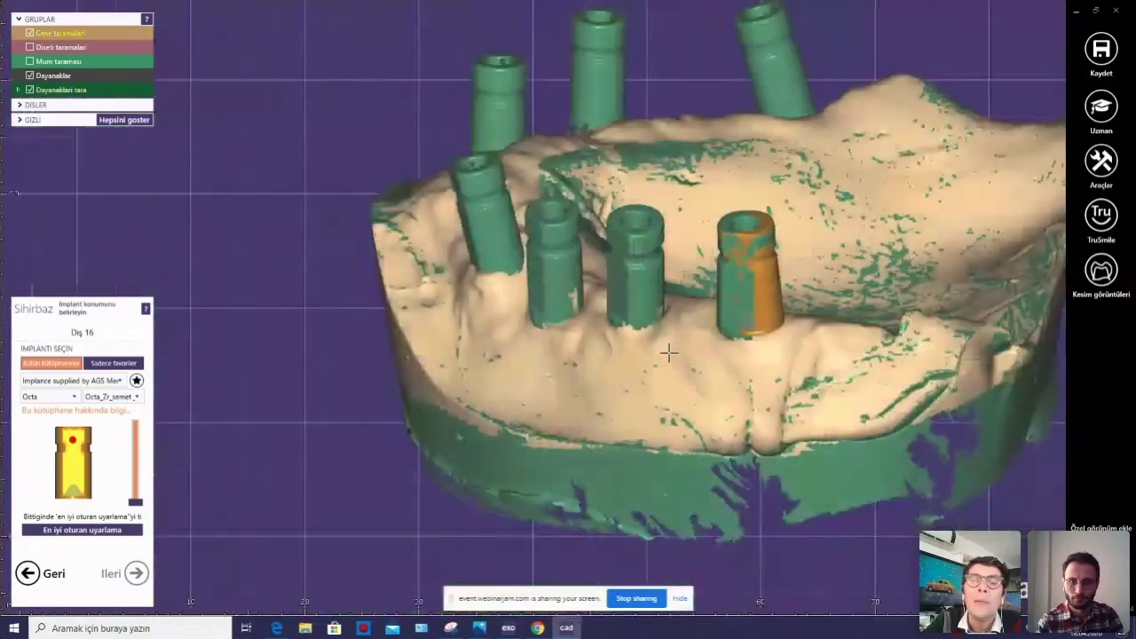
right_drag(668, 353, 658, 372)
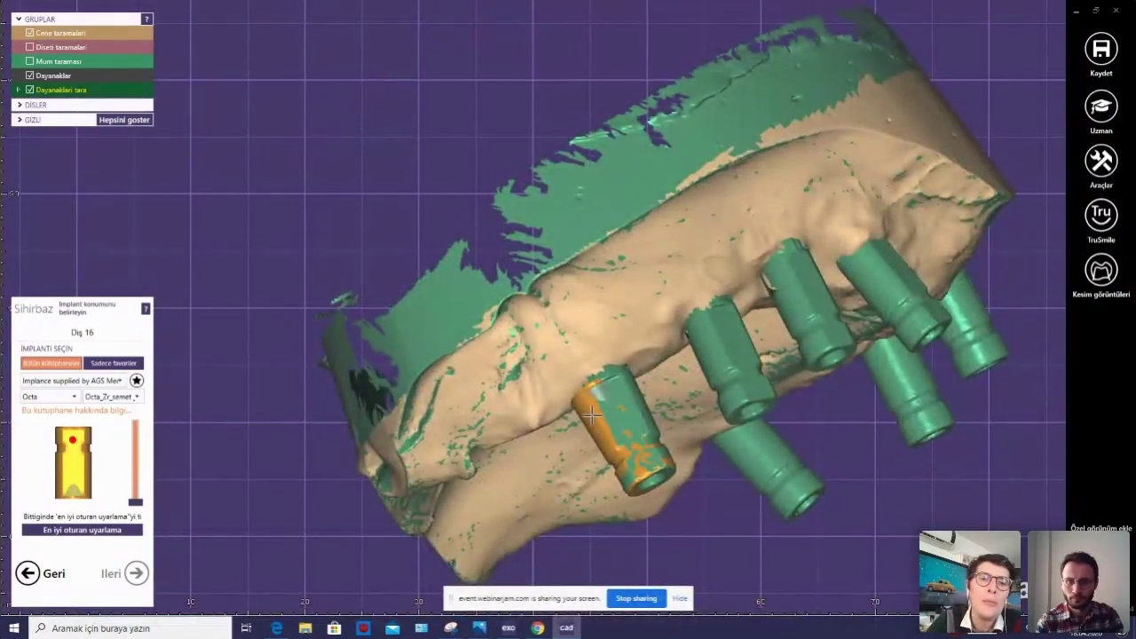
right_drag(672, 291, 674, 285)
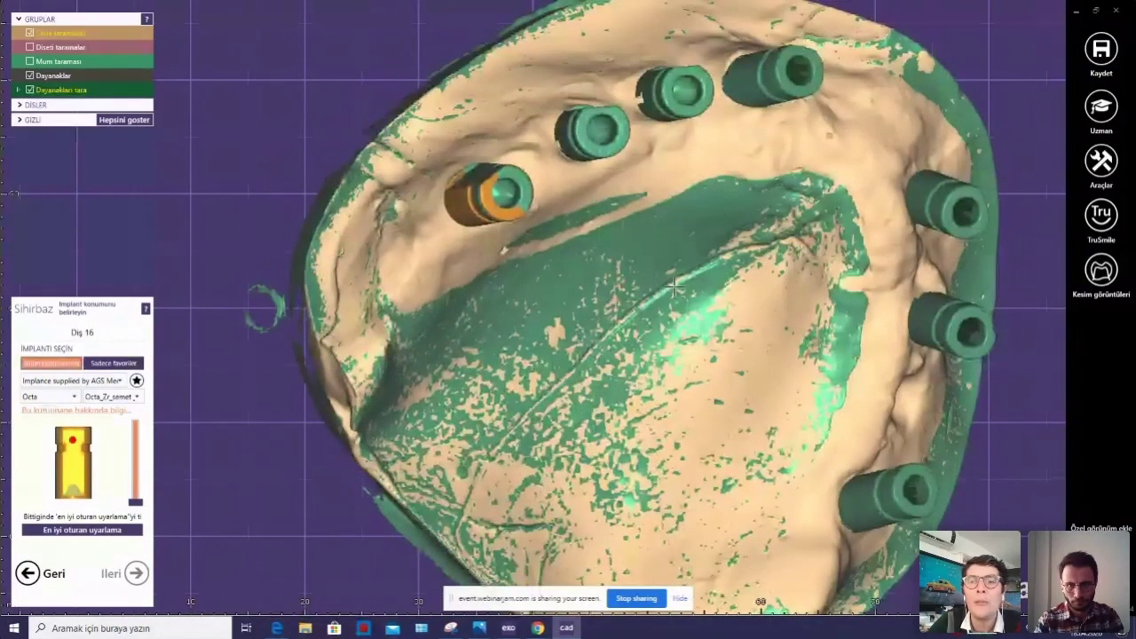
scroll(675, 285, down, 5)
right_drag(674, 285, 710, 302)
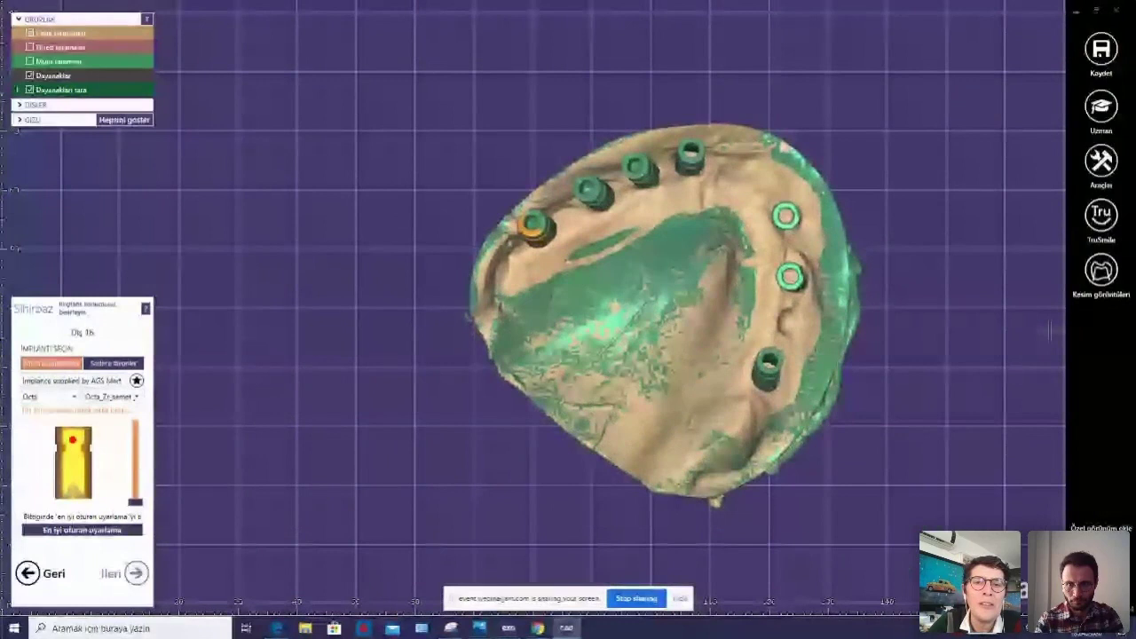
right_drag(1050, 330, 614, 414)
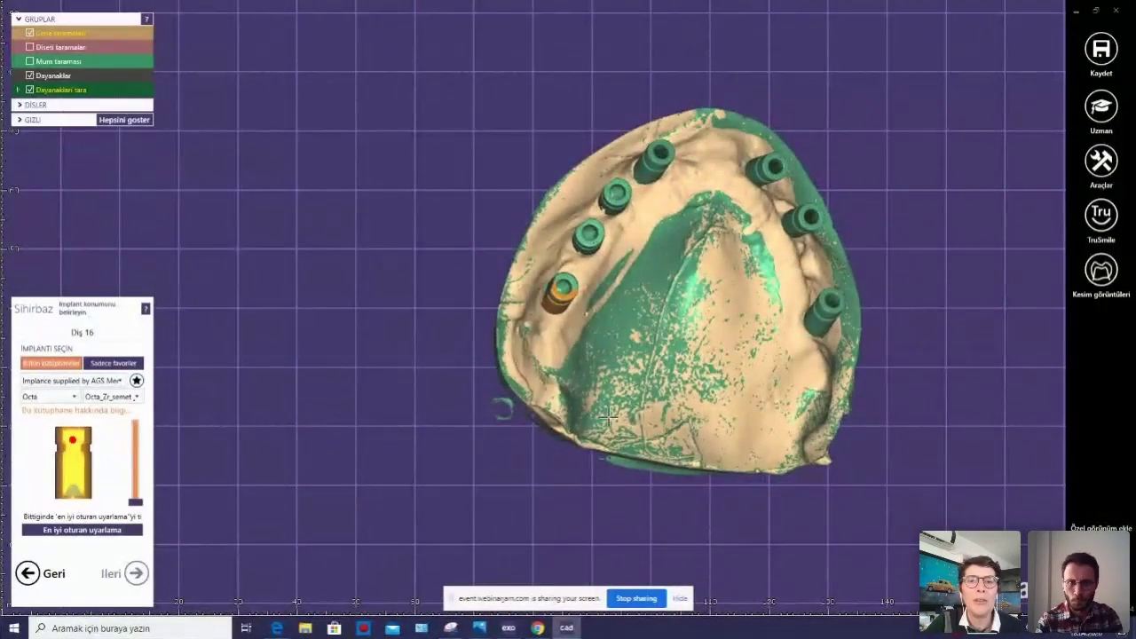
right_drag(609, 418, 621, 411)
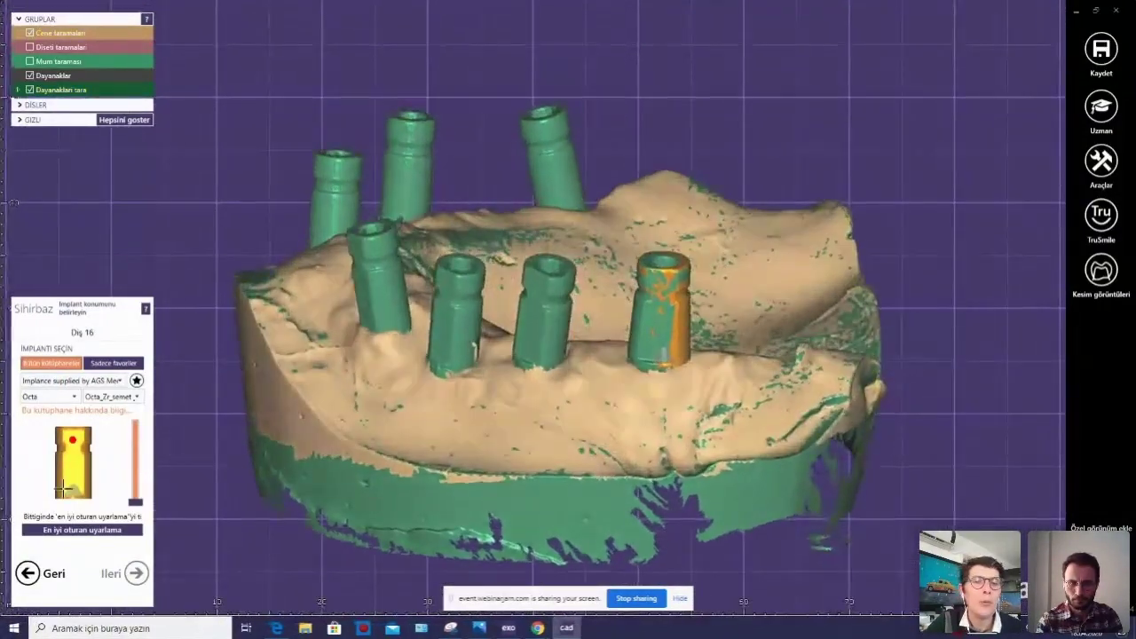
Best-fit match the tooth 16 implant part and inspect the fit colour map.
click(106, 530)
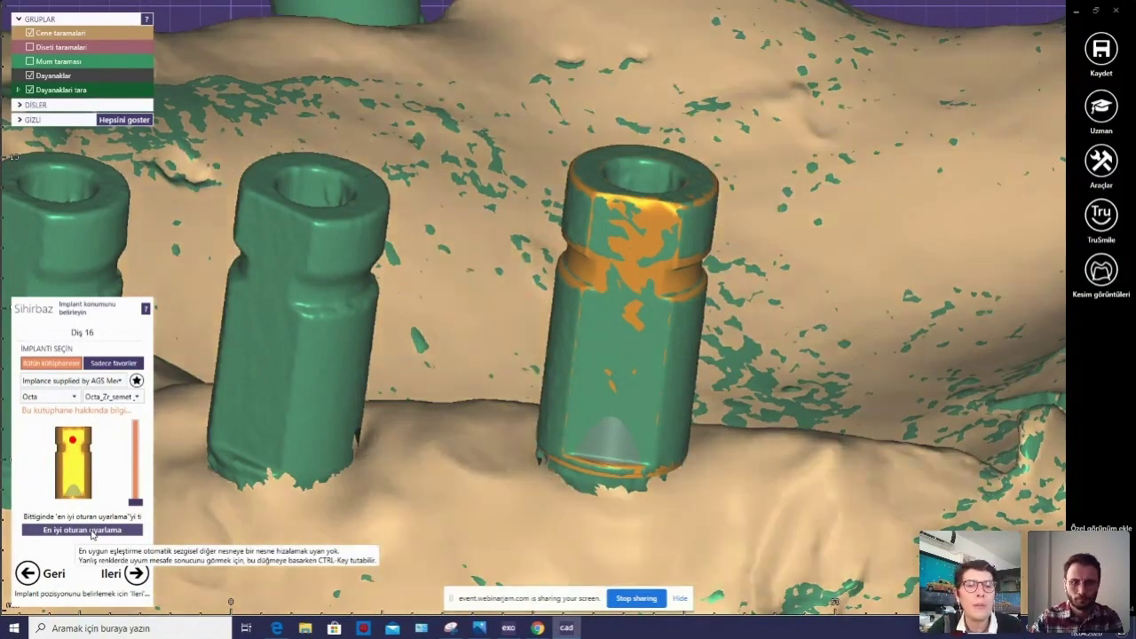
click(91, 530)
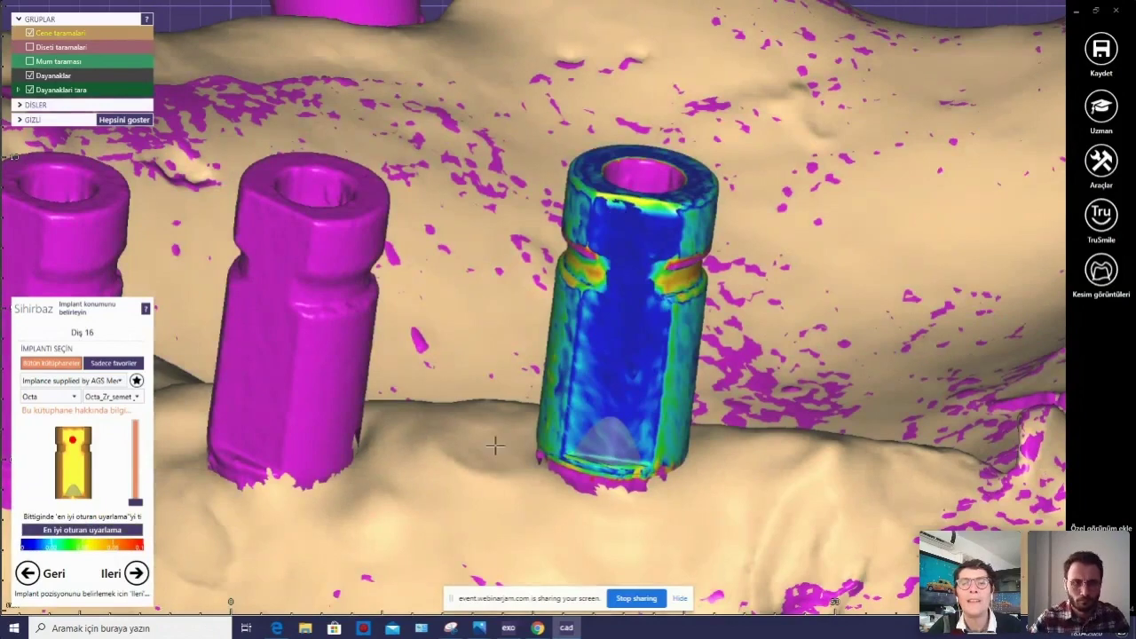
scroll(522, 433, up, 2)
scroll(522, 432, up, 1)
right_drag(522, 420, 533, 430)
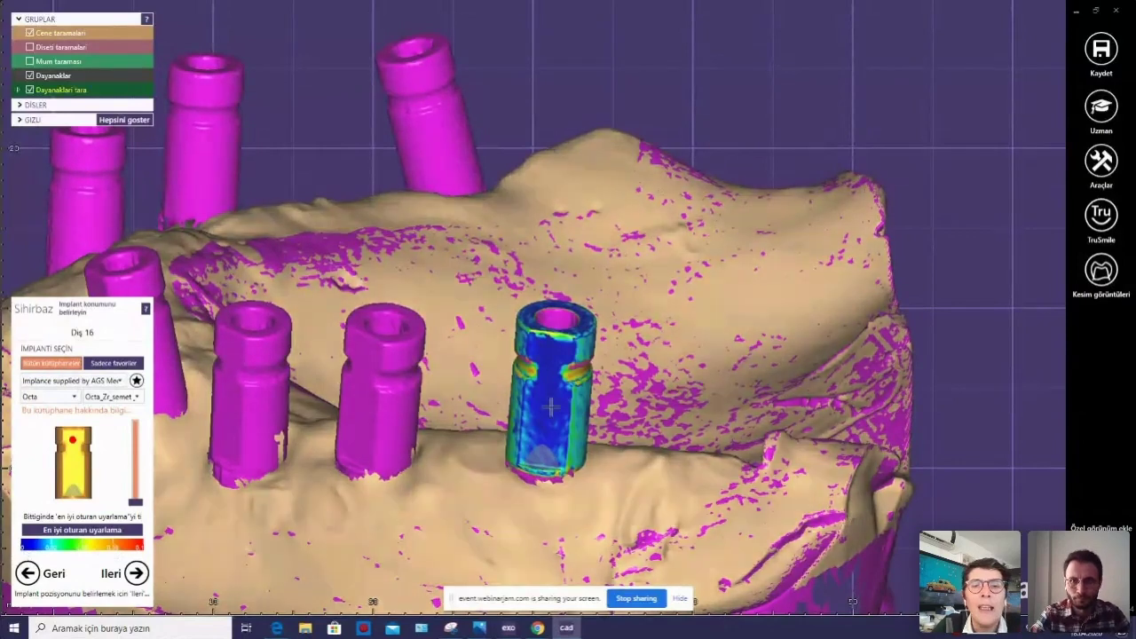
Check the gum around the fitted tooth 16 implant from several angles, then accept it.
scroll(553, 402, up, 3)
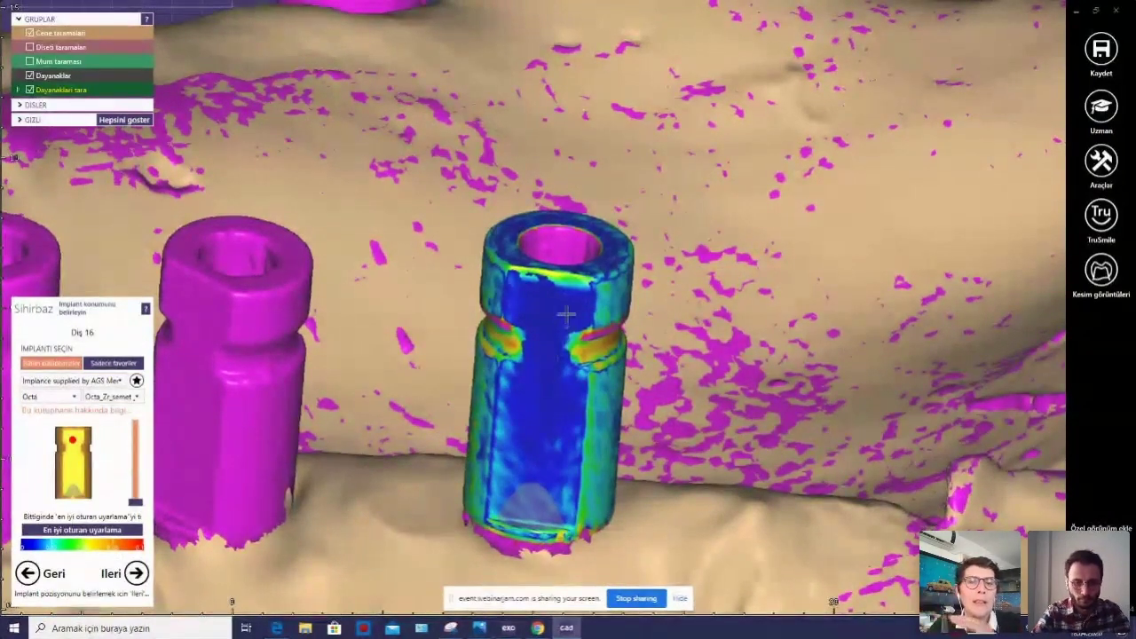
scroll(563, 316, down, 2)
mouse_move(563, 316)
right_down()
mouse_move(574, 347)
mouse_move(563, 358)
right_up()
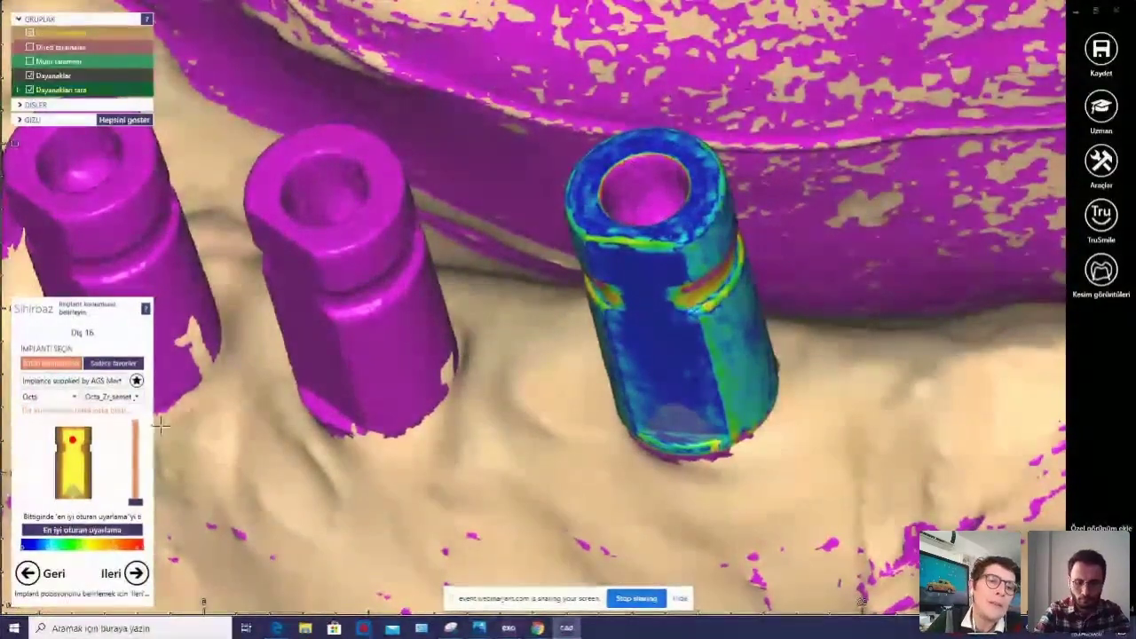
right_drag(533, 361, 591, 142)
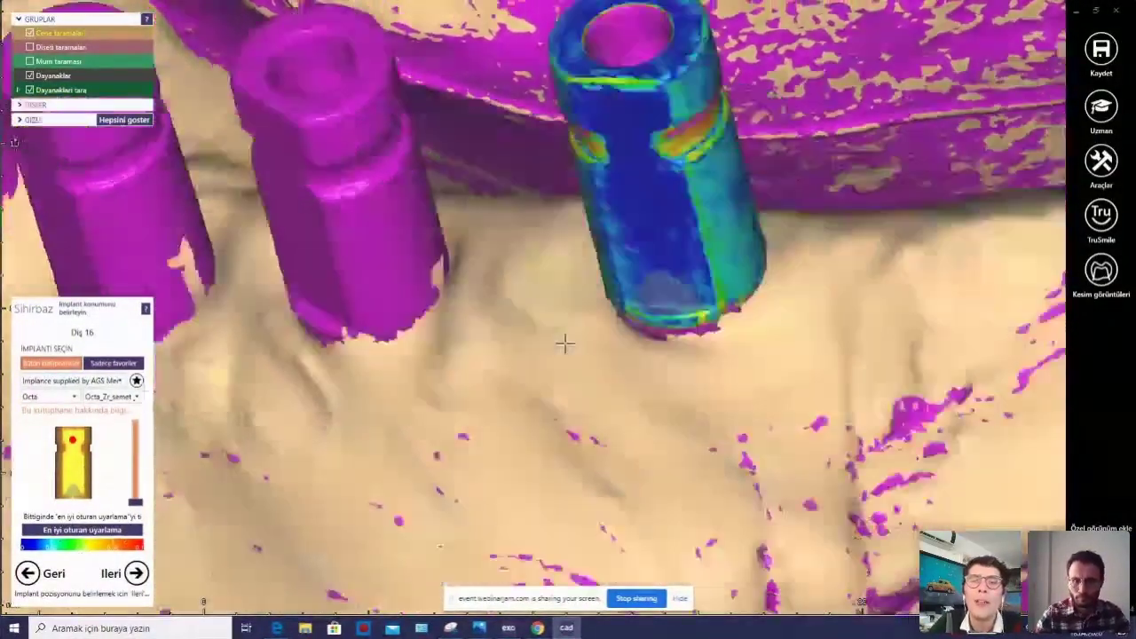
scroll(590, 142, down, 2)
scroll(587, 146, down, 2)
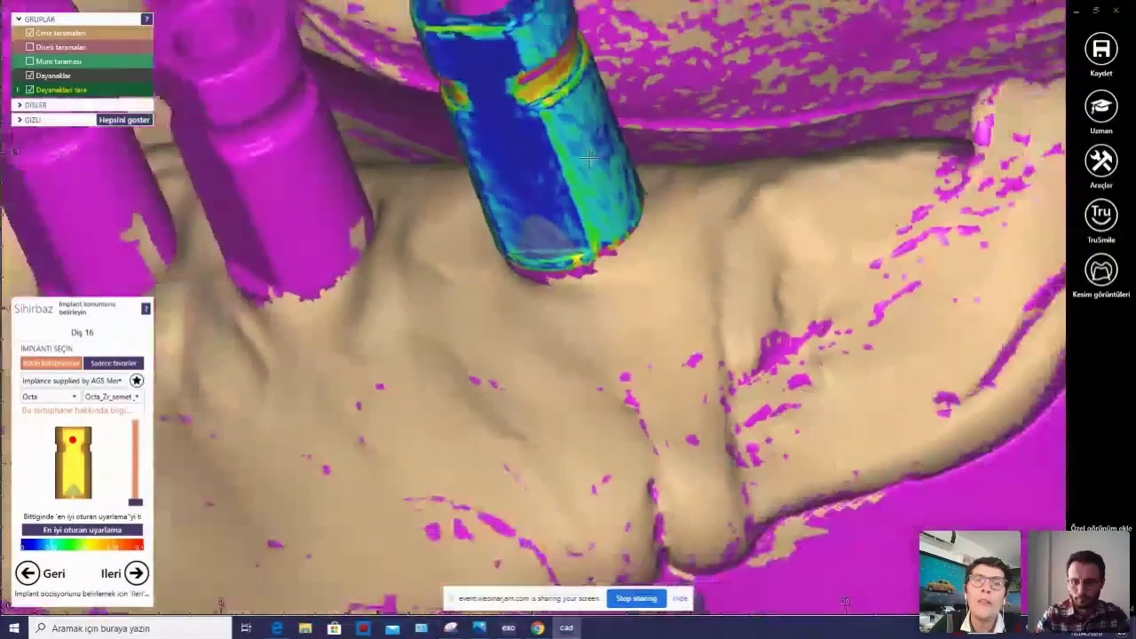
scroll(584, 153, down, 2)
scroll(580, 160, down, 2)
right_drag(580, 161, 630, 218)
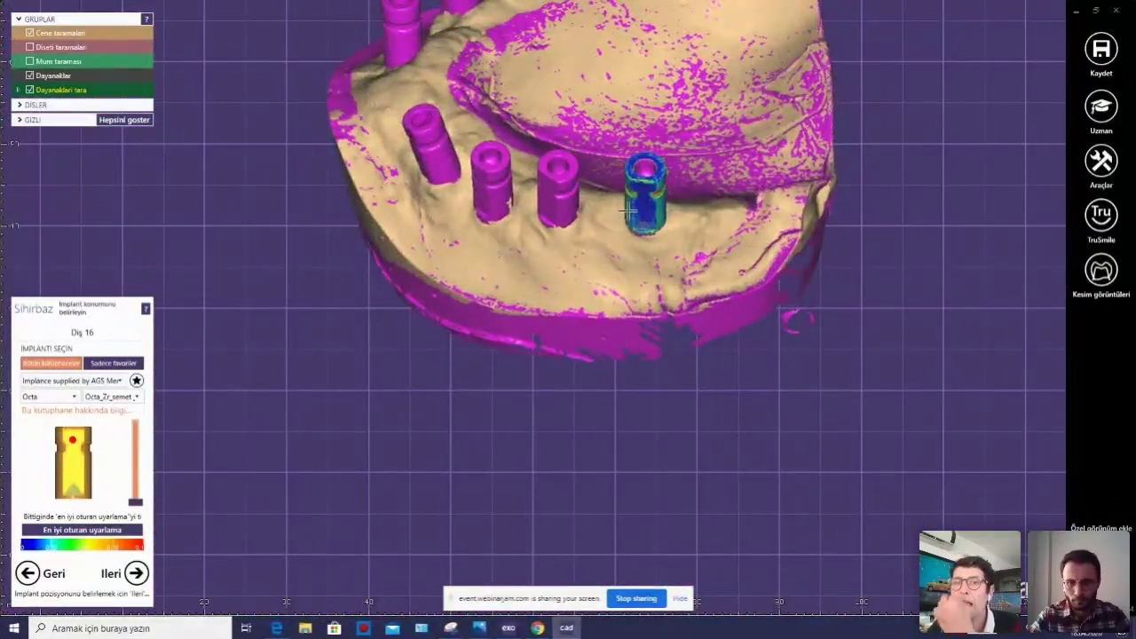
right_drag(637, 182, 651, 186)
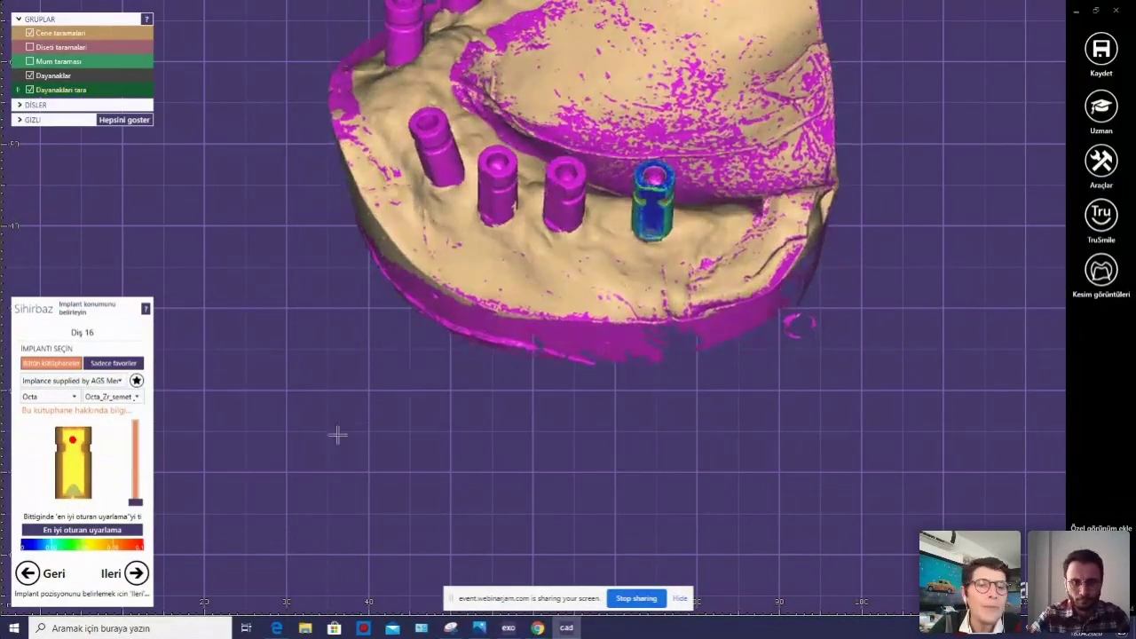
click(136, 574)
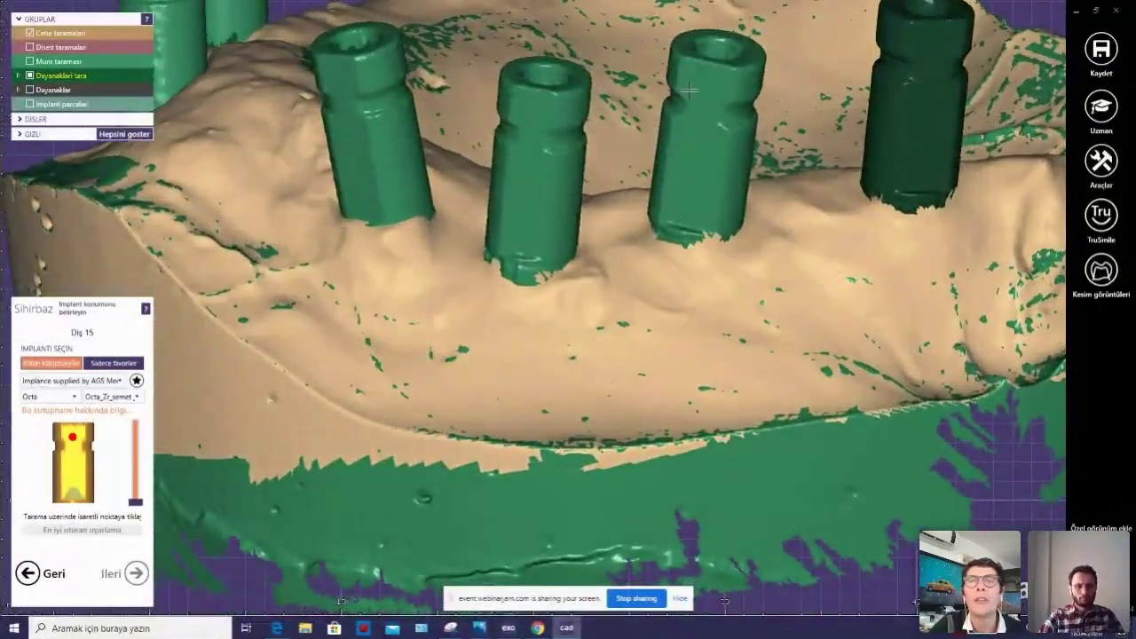
Place and best-fit match the tooth 15 implant, then check its colour map from the front.
click(697, 92)
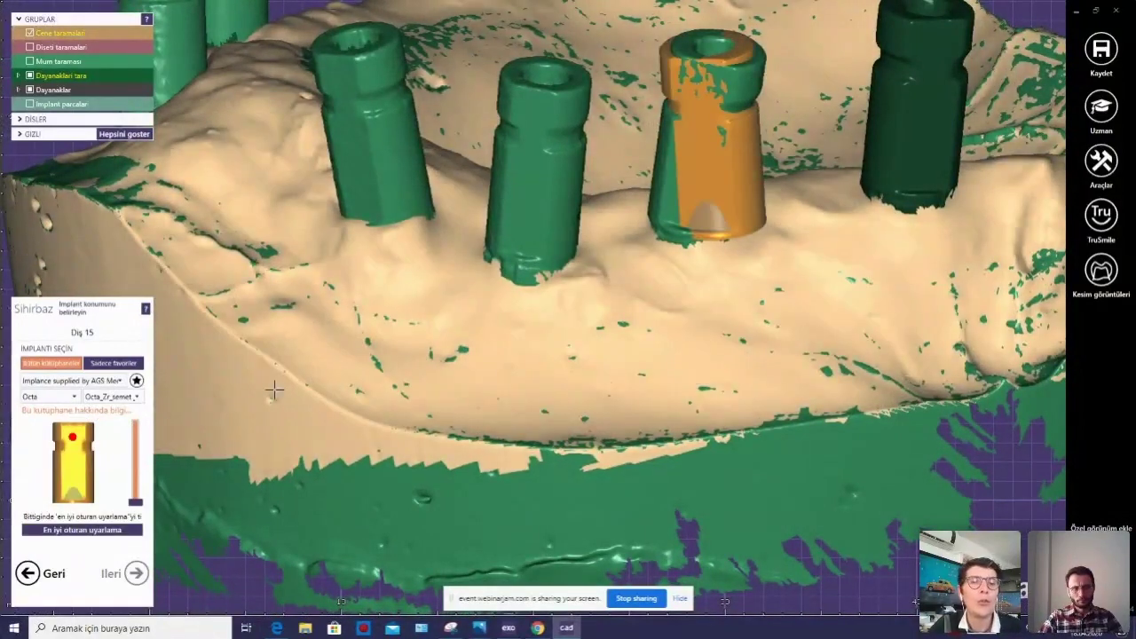
click(102, 529)
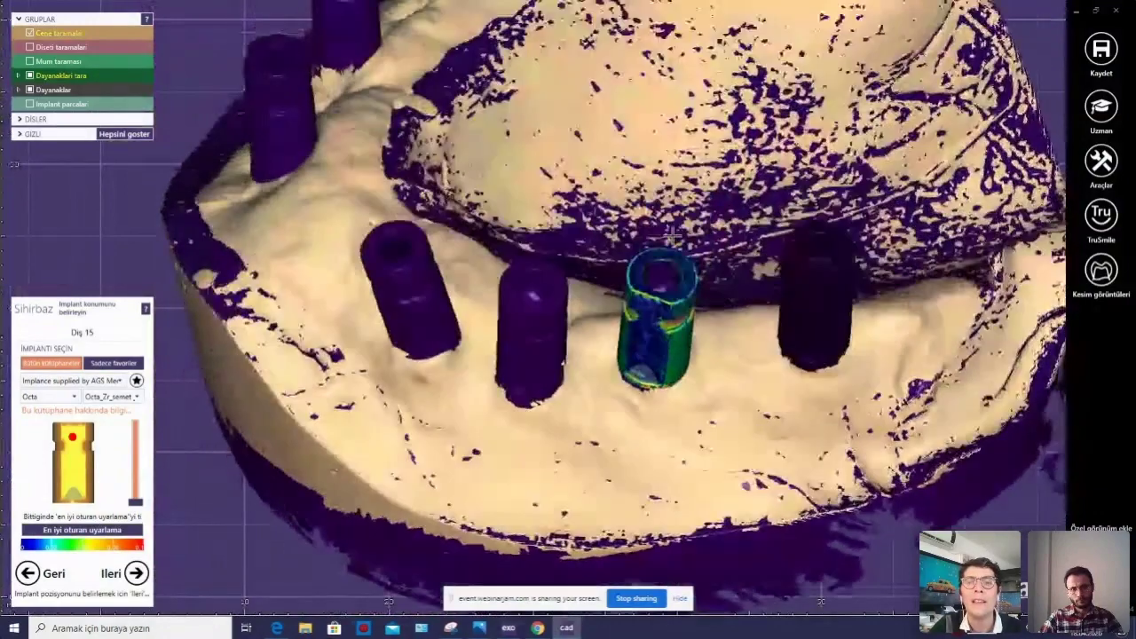
scroll(665, 266, up, 5)
scroll(664, 276, down, 3)
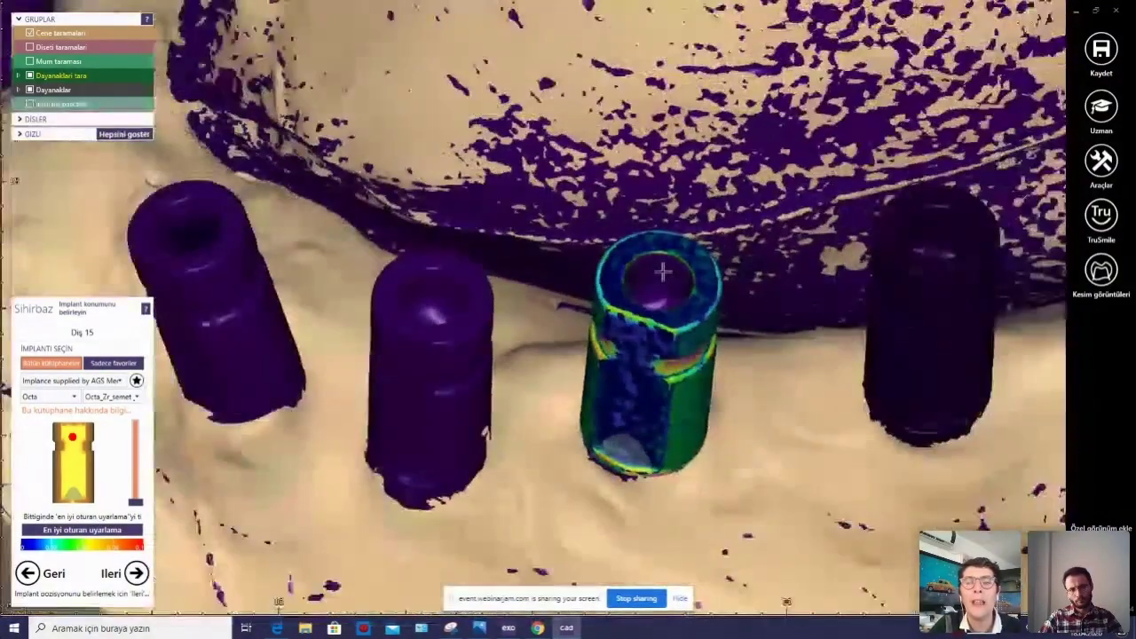
scroll(666, 271, down, 2)
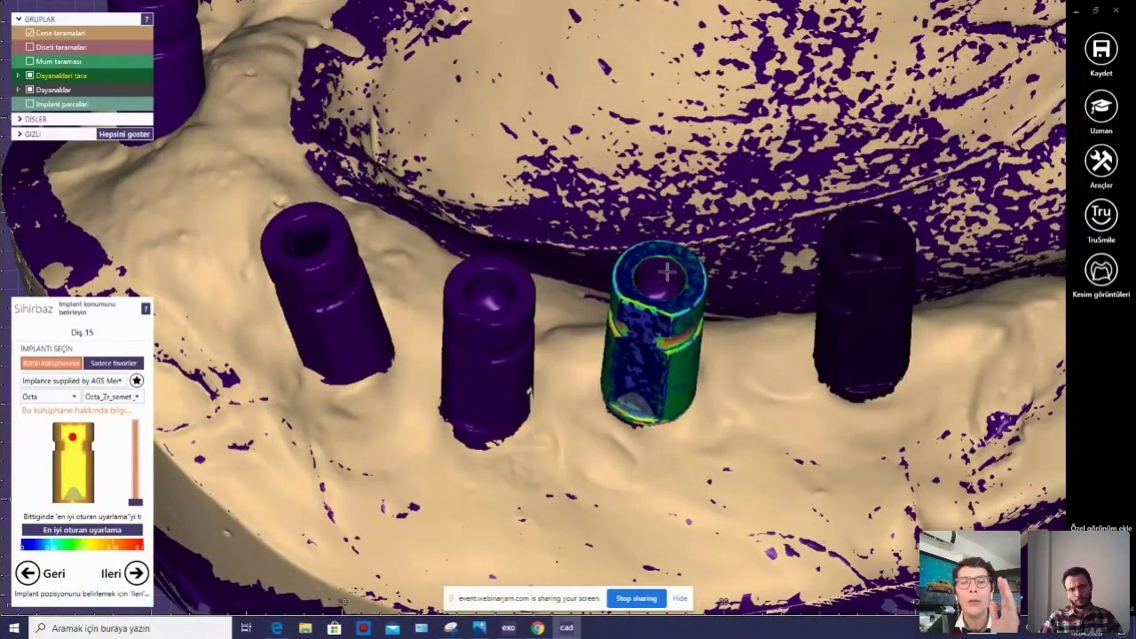
scroll(667, 273, down, 2)
scroll(664, 273, down, 2)
scroll(661, 273, down, 2)
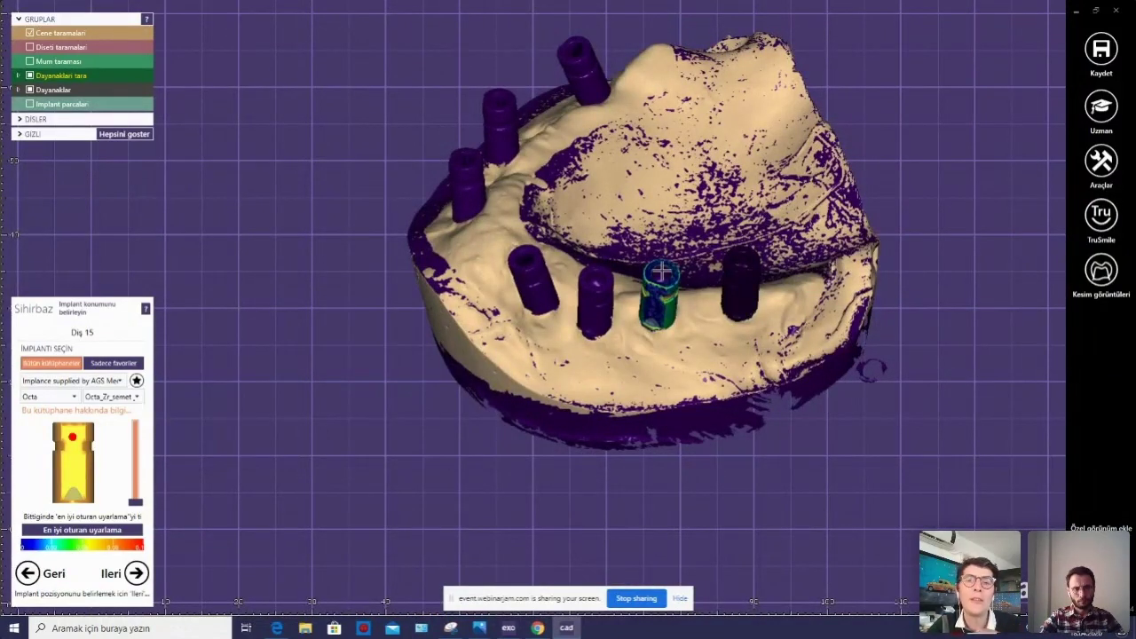
right_drag(661, 272, 647, 324)
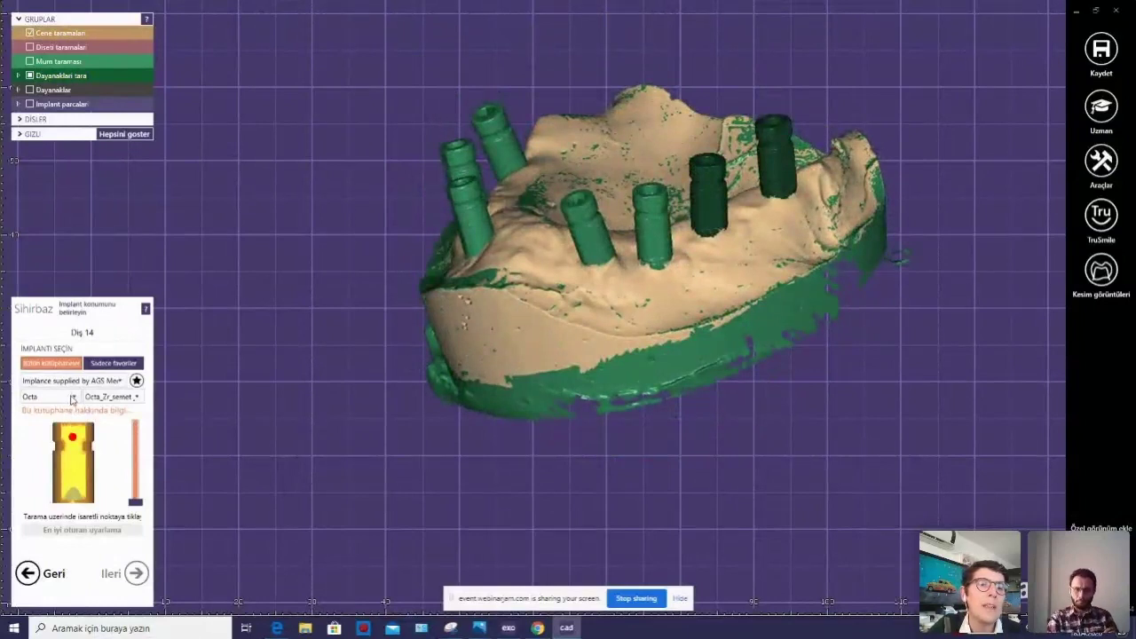
Switch the implant type to Multi with the Multi_semet_cap_Zr part.
click(72, 400)
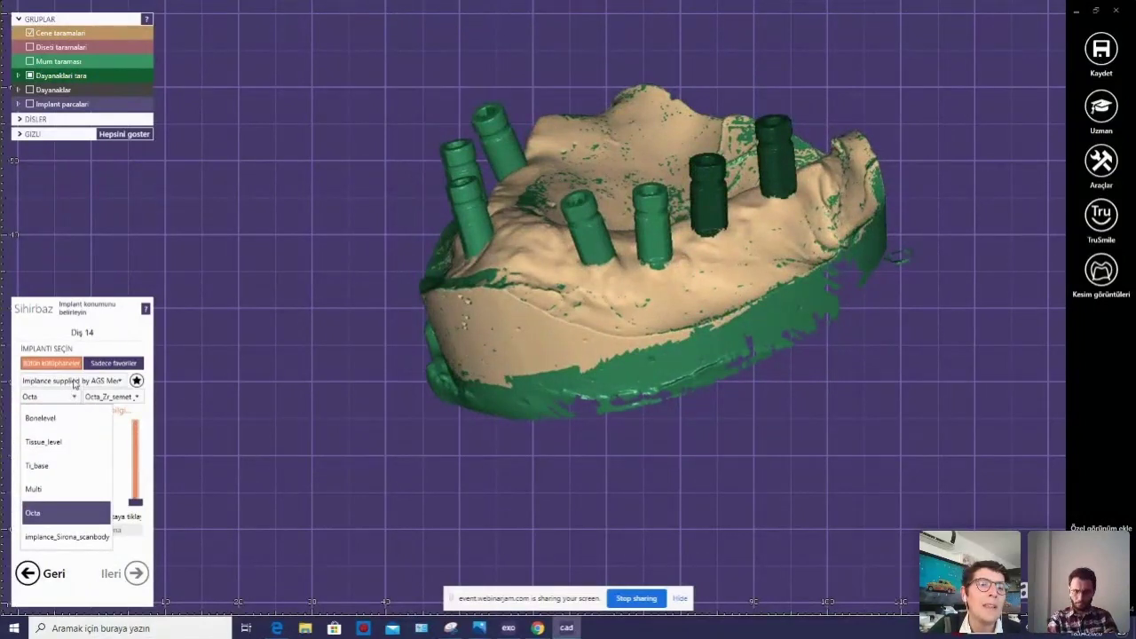
click(50, 489)
click(138, 401)
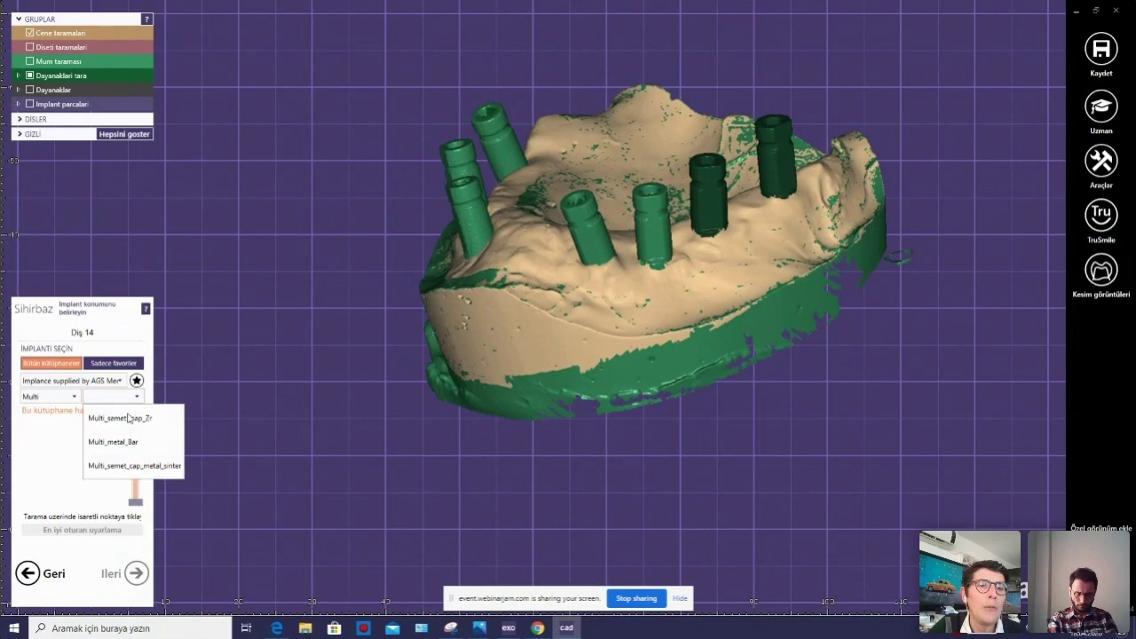
click(131, 421)
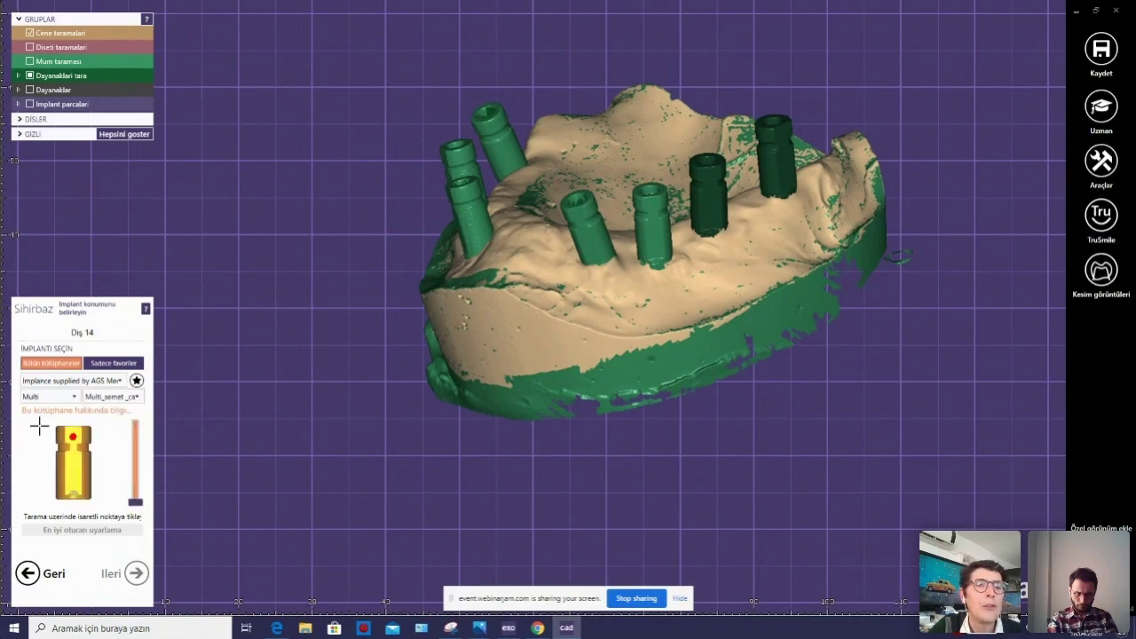
Place the Multi_semet_cap_Zr part on the tooth 14 scan body and best-fit match it.
mouse_move(325, 398)
right_down()
mouse_move(540, 337)
mouse_move(678, 158)
right_up()
scroll(628, 182, up, 3)
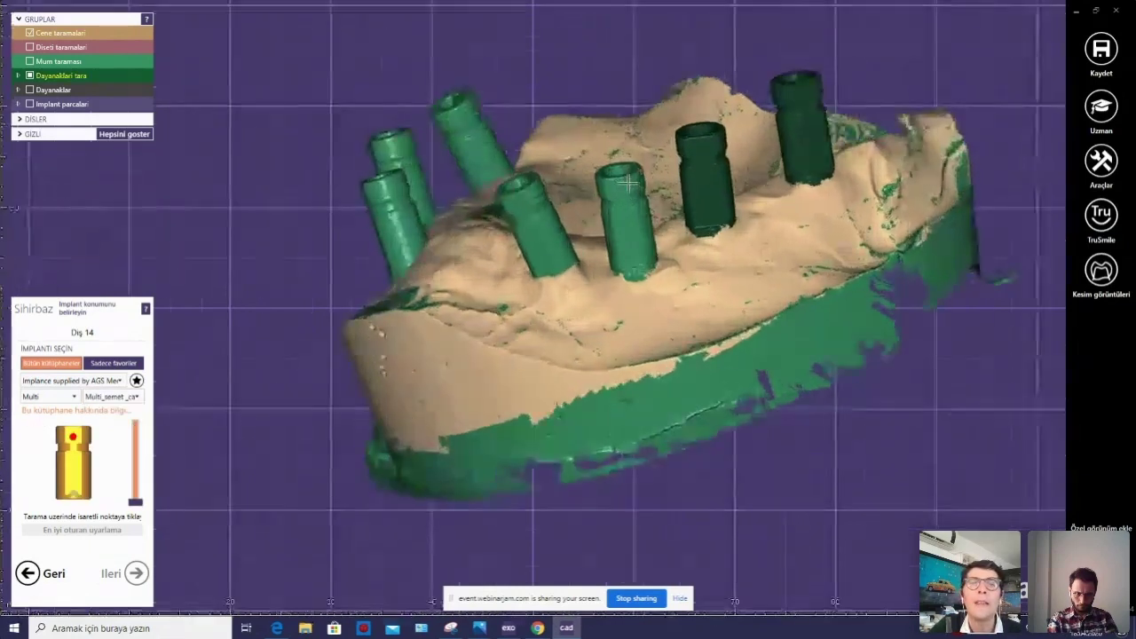
scroll(628, 181, up, 3)
scroll(628, 182, up, 1)
click(608, 194)
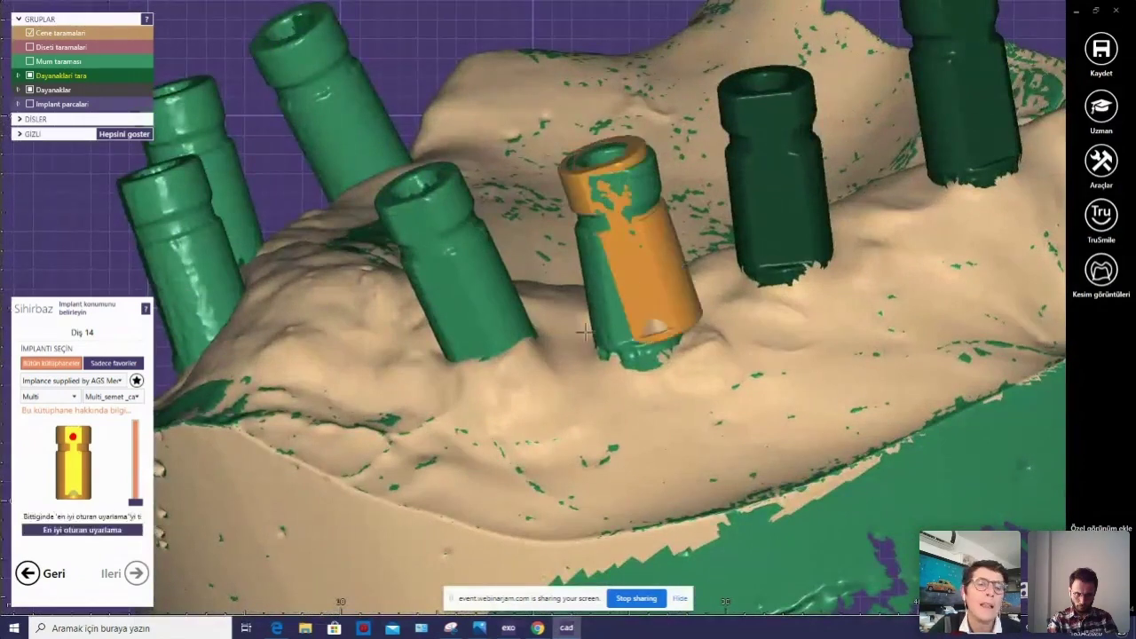
click(111, 530)
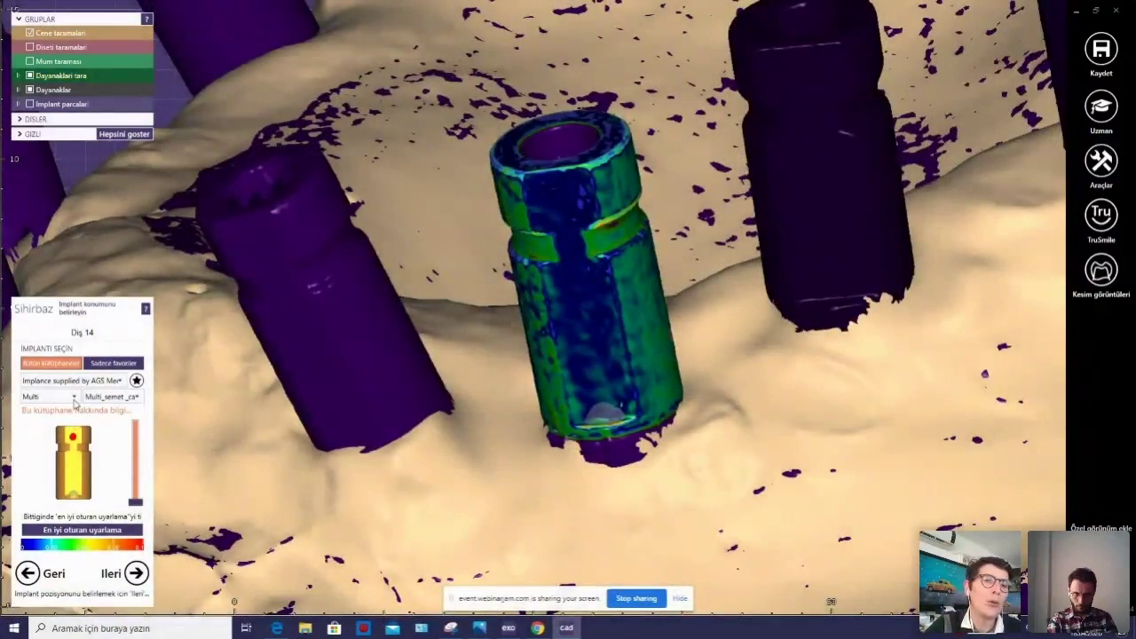
Try Octa with Octa_Zr_semet_cap_Zr on tooth 14 and inspect its fit closely.
click(75, 399)
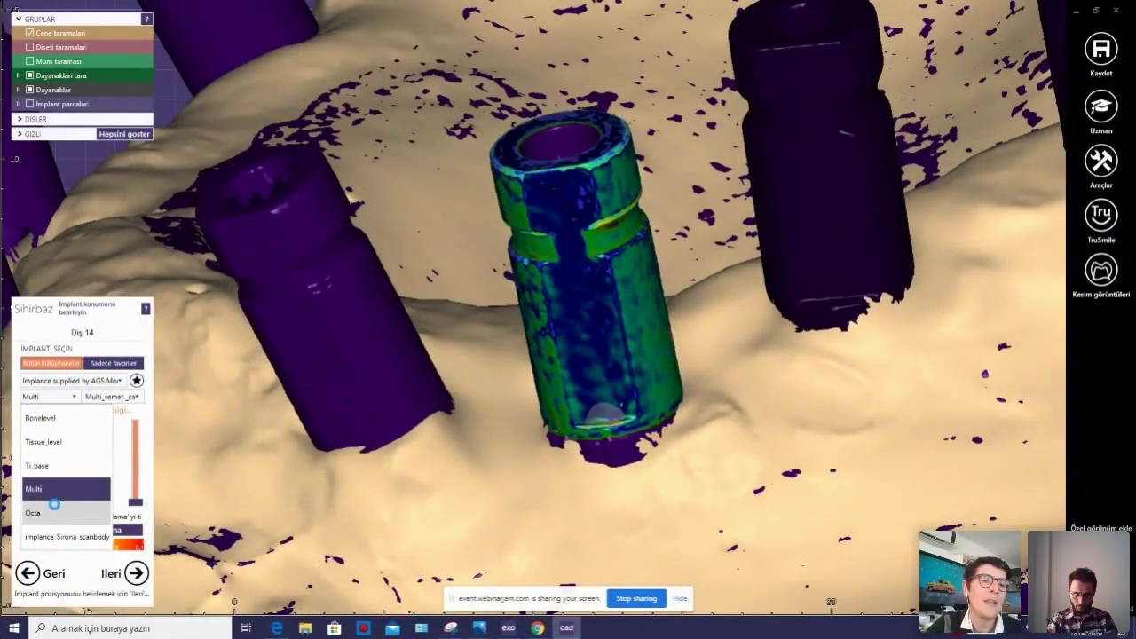
click(54, 503)
click(125, 399)
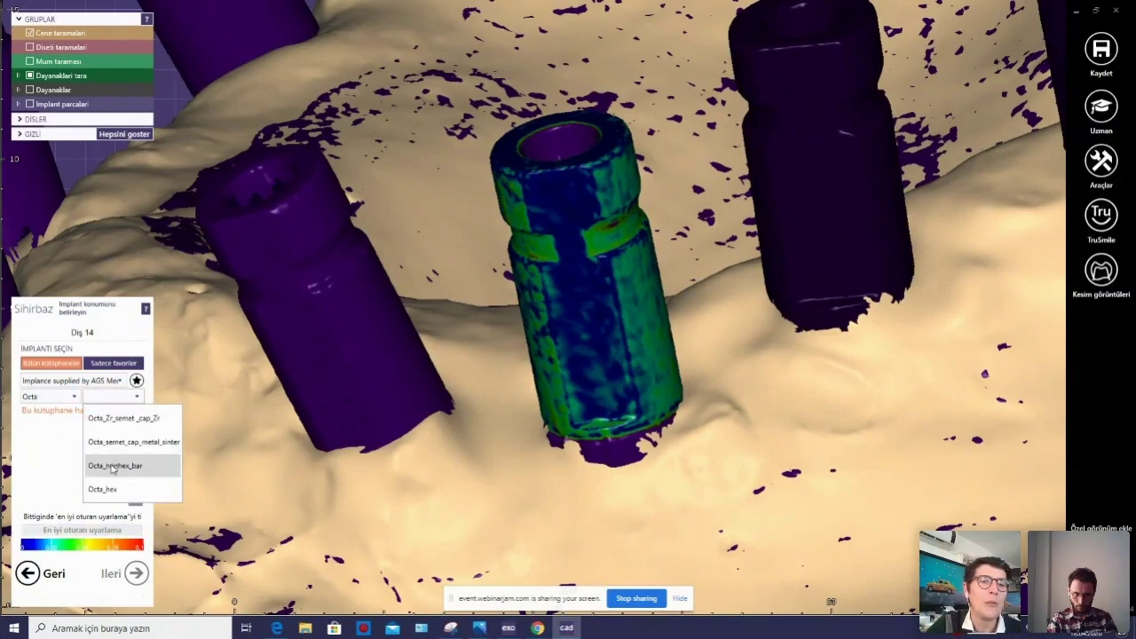
click(137, 425)
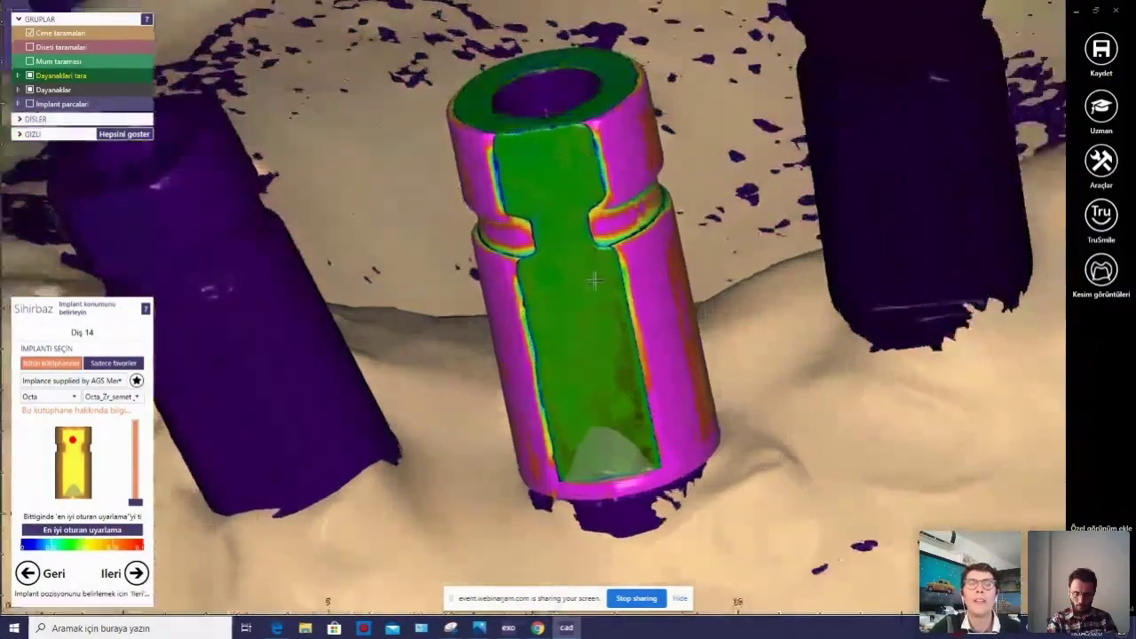
right_drag(602, 291, 600, 264)
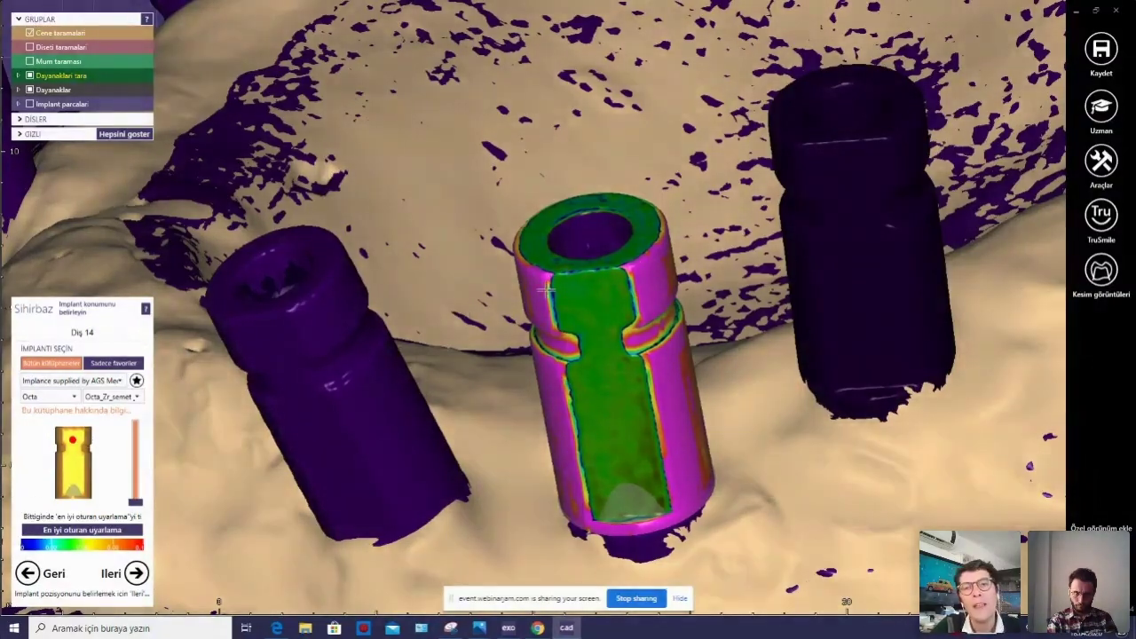
double_click(543, 291)
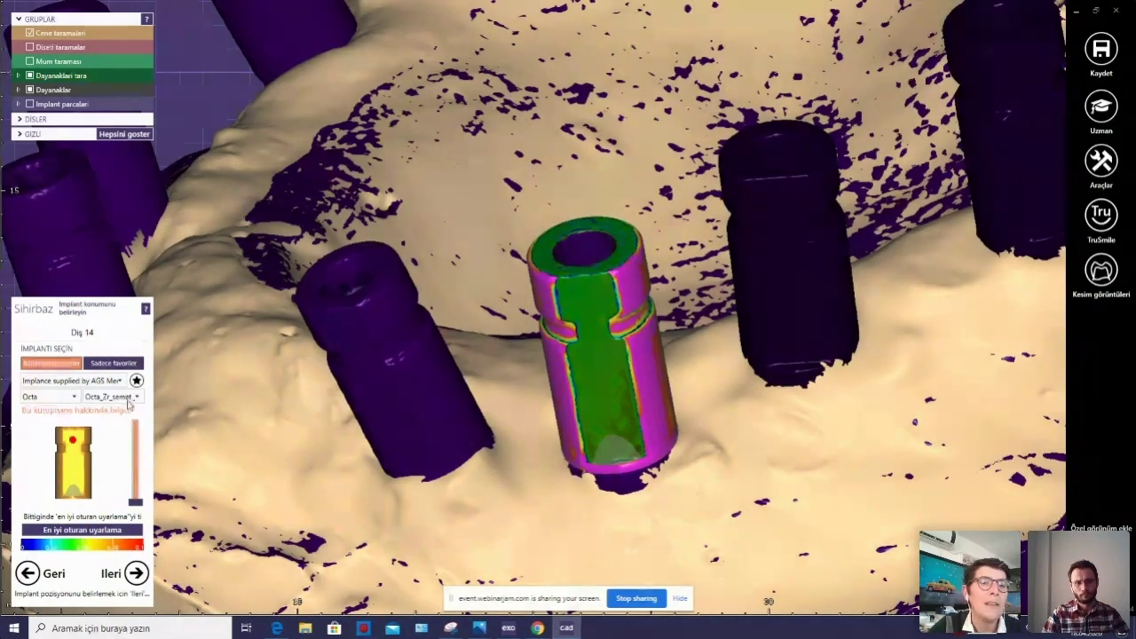
Switch tooth 14 back to the Multi type and its first Multi cap part.
click(62, 398)
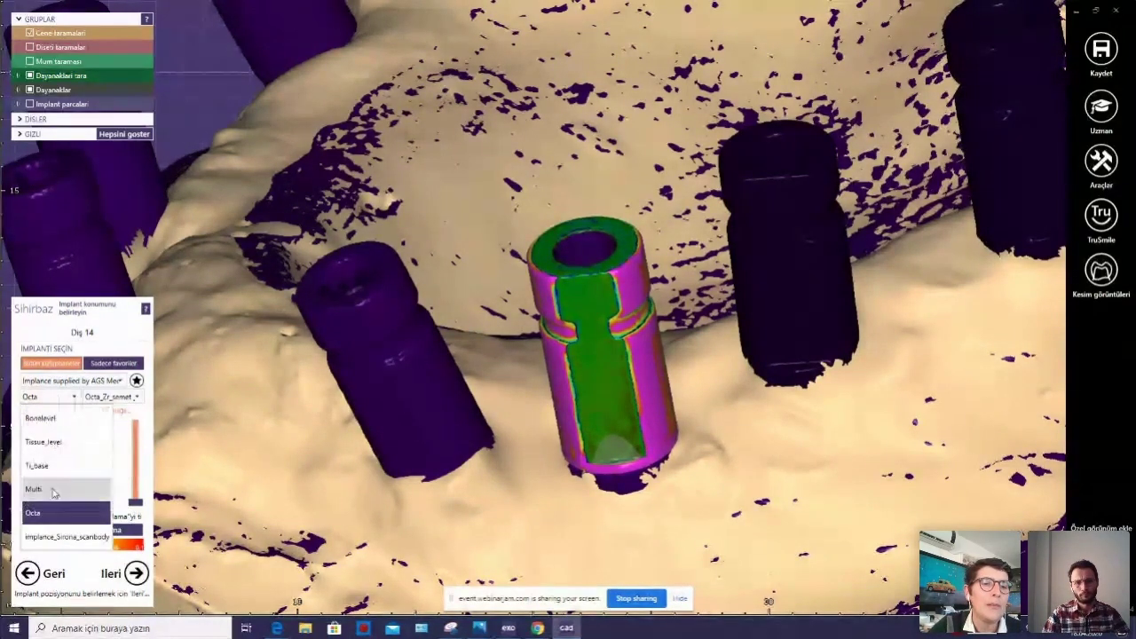
click(39, 489)
click(112, 401)
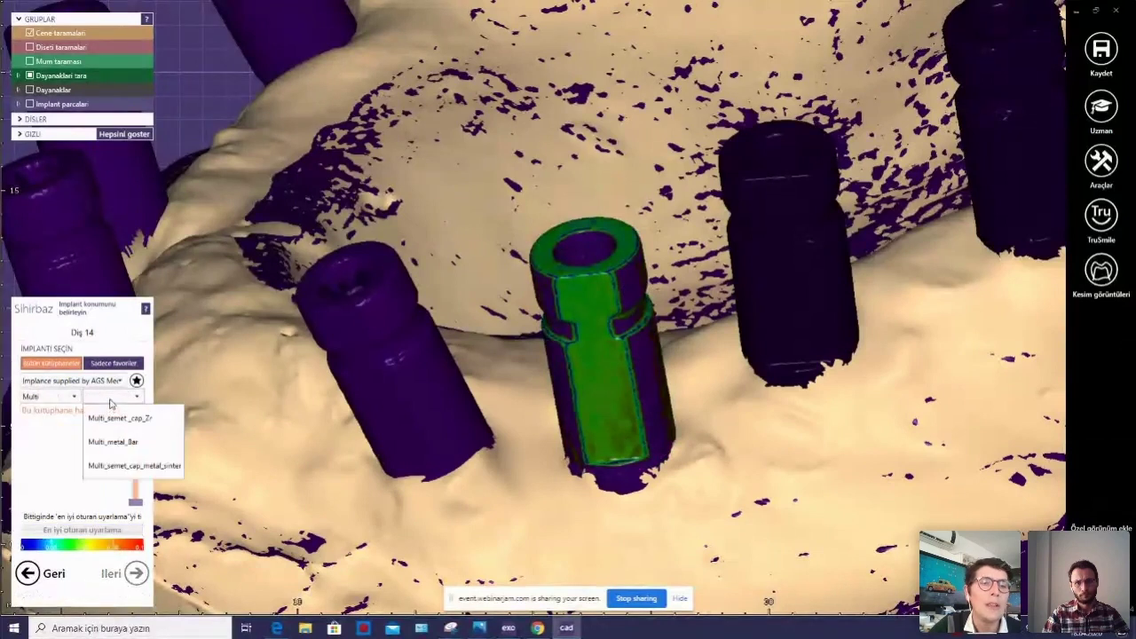
click(118, 417)
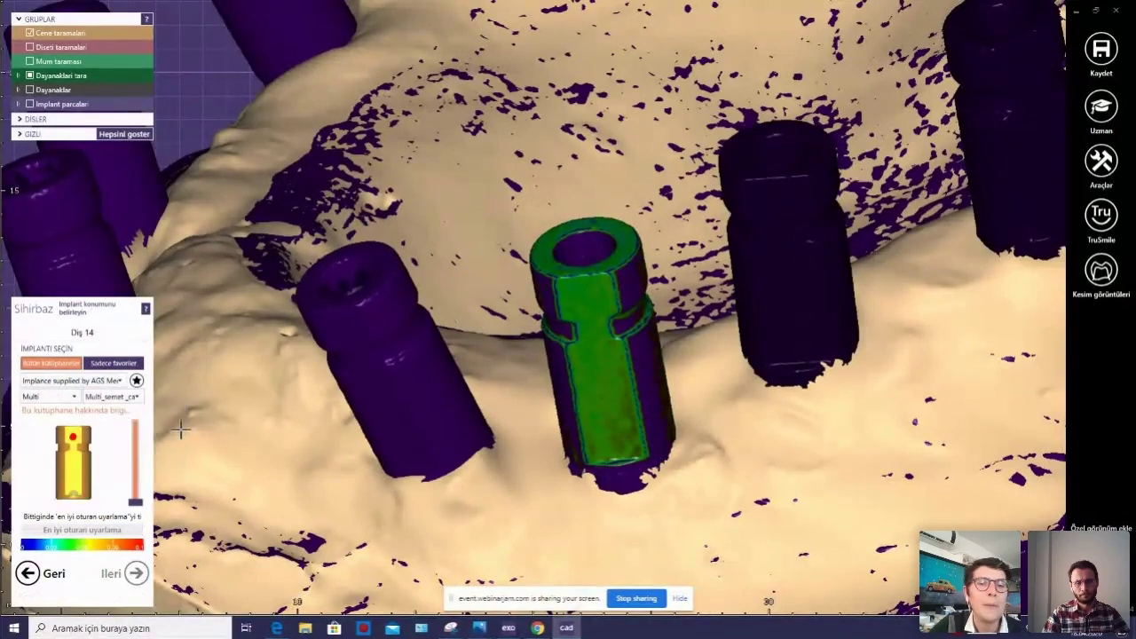
right_drag(507, 369, 540, 167)
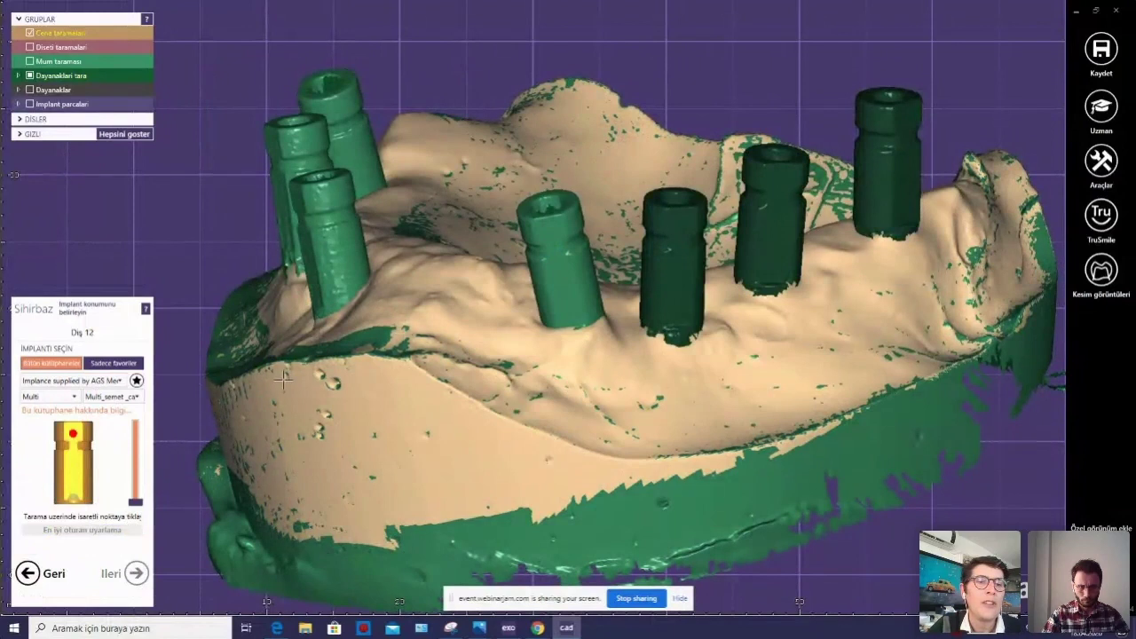
Place the implant on the tooth 12 scan body and inspect it from several angles.
click(551, 243)
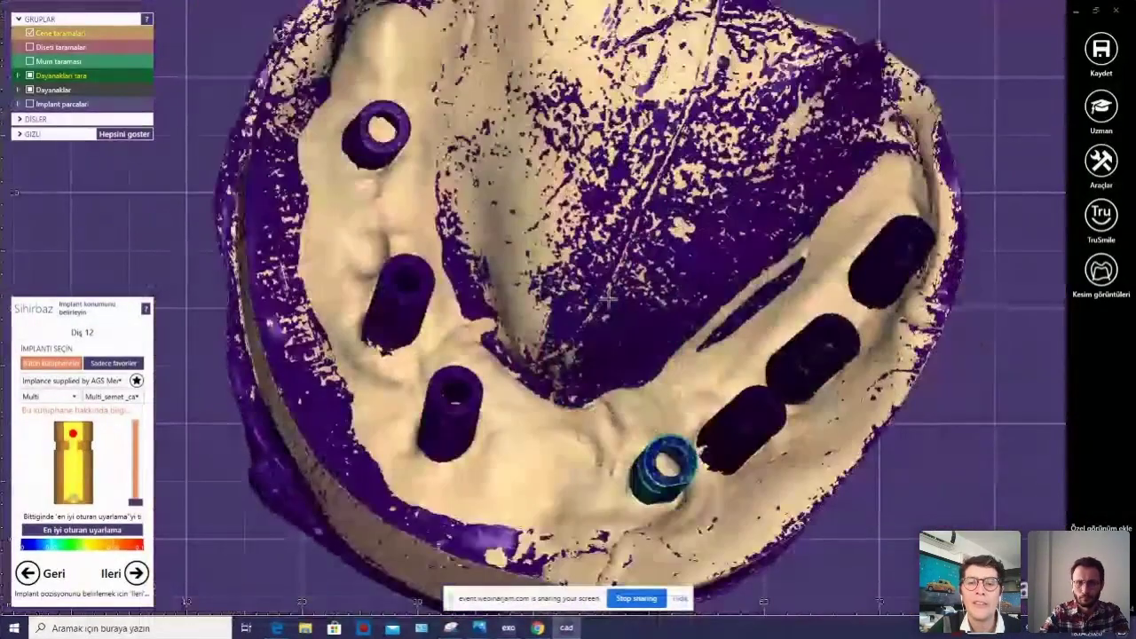
mouse_move(611, 302)
right_down()
mouse_move(653, 532)
mouse_move(479, 264)
mouse_move(515, 277)
right_up()
scroll(652, 532, up, 3)
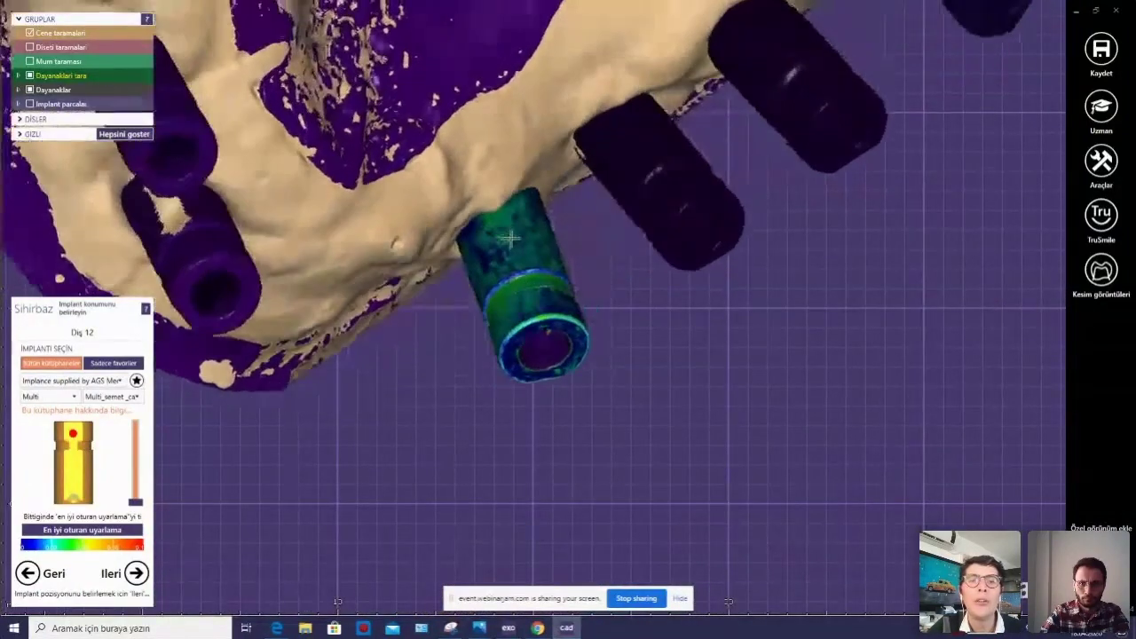
right_drag(515, 278, 604, 457)
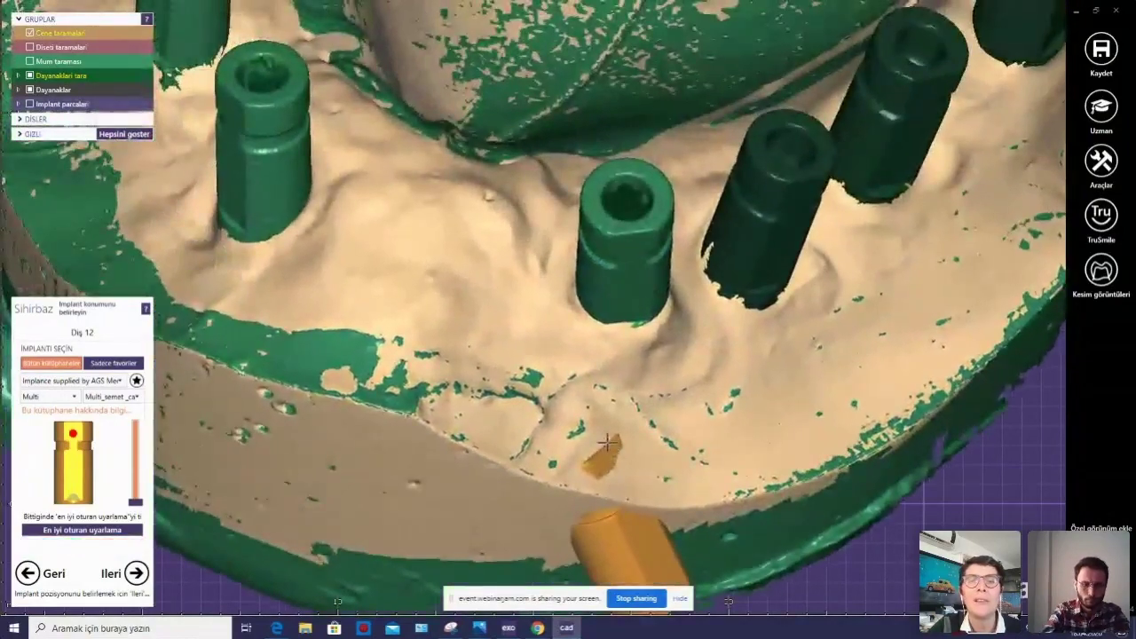
right_drag(593, 410, 584, 166)
Reposition the implant on the tooth 12 scan body and rerun the best-fit match.
click(589, 124)
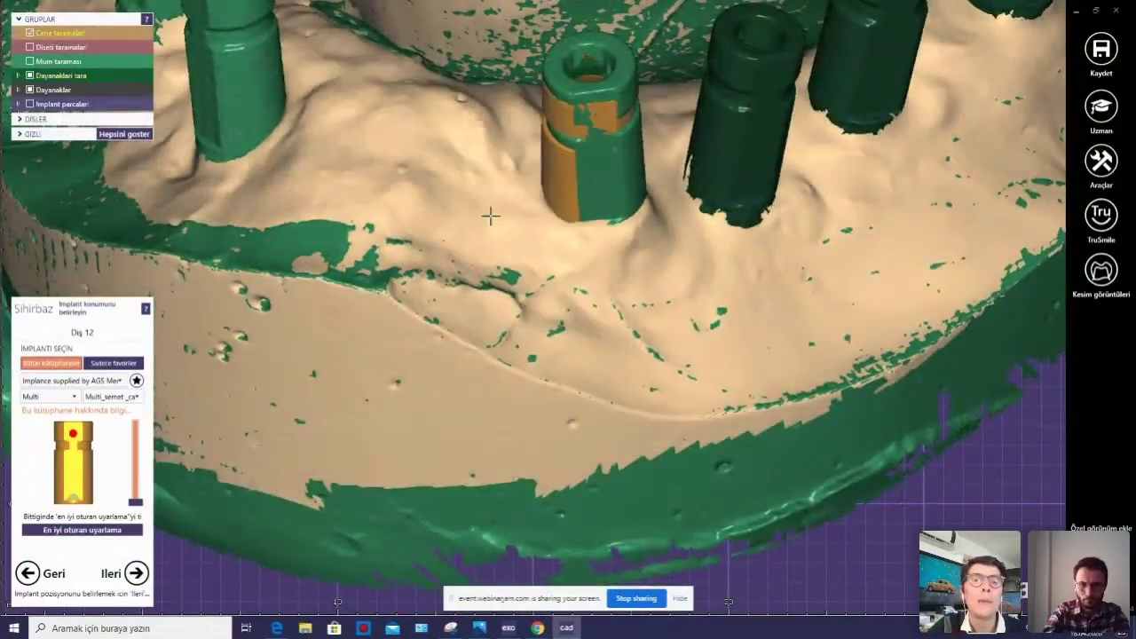
click(120, 531)
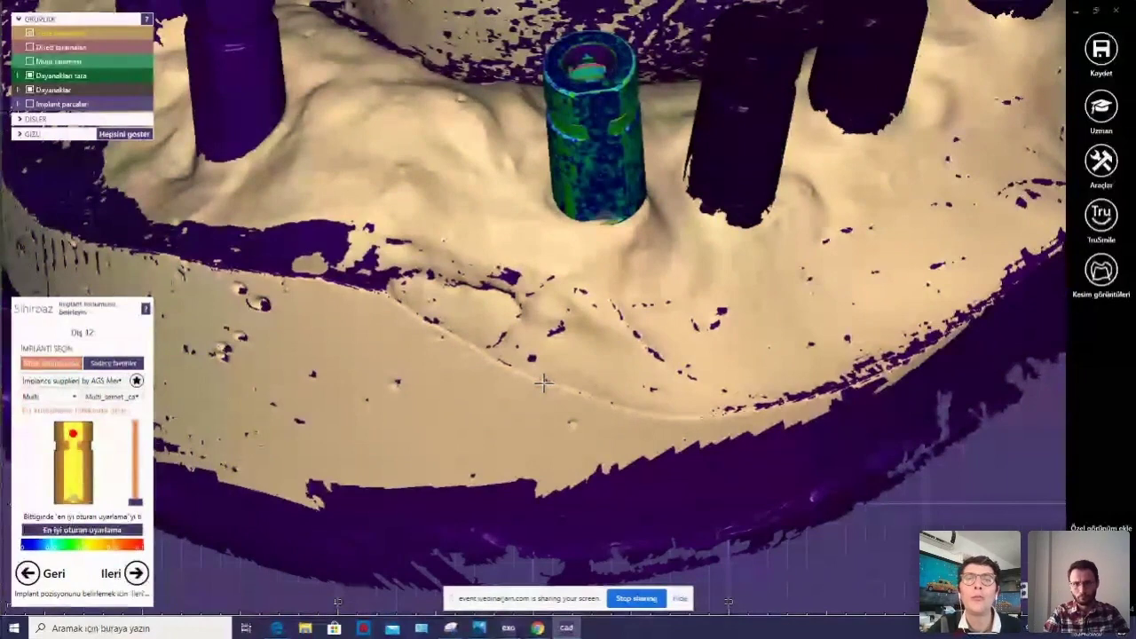
scroll(670, 222, down, 3)
scroll(670, 222, down, 2)
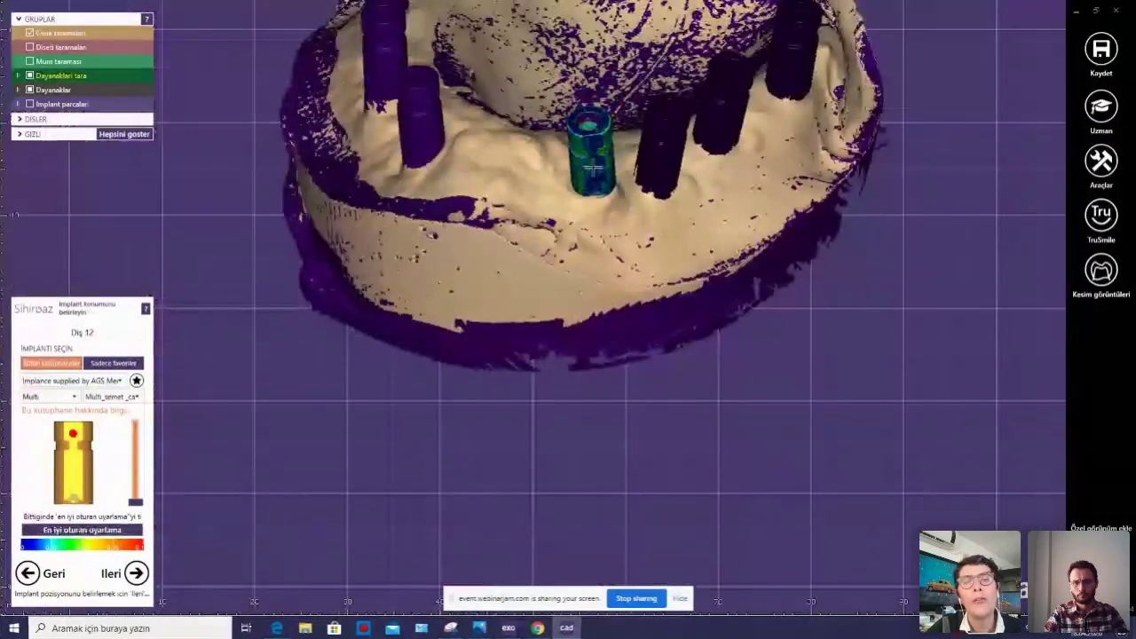
right_drag(670, 222, 495, 215)
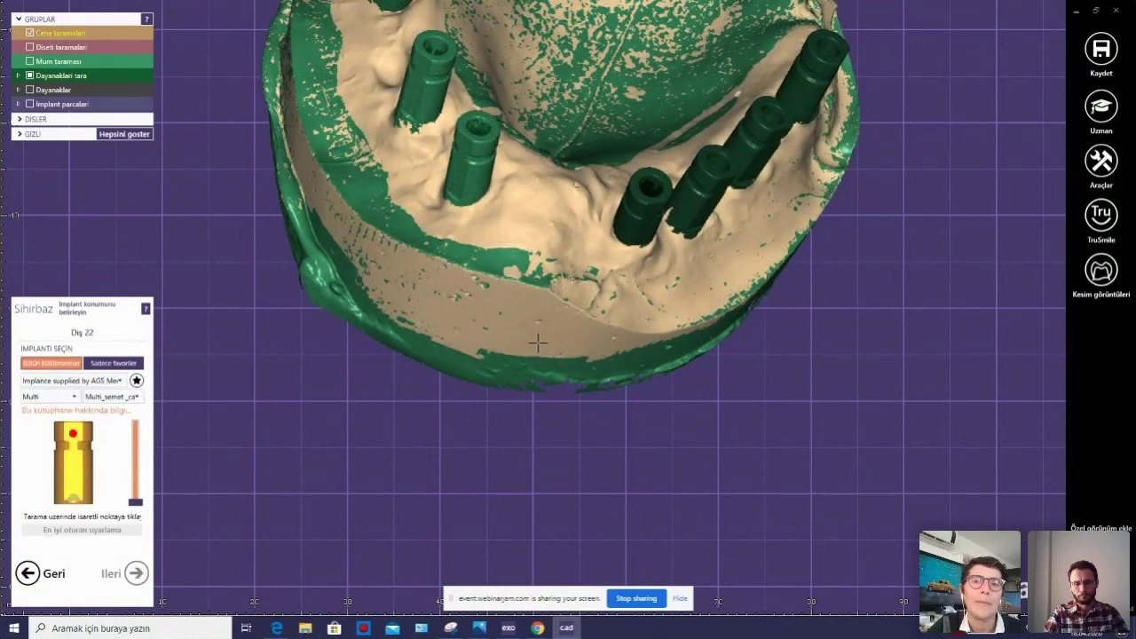
Place the Multi implant on the tooth 22 scan body and best-fit match it.
right_drag(538, 343, 604, 160)
click(604, 156)
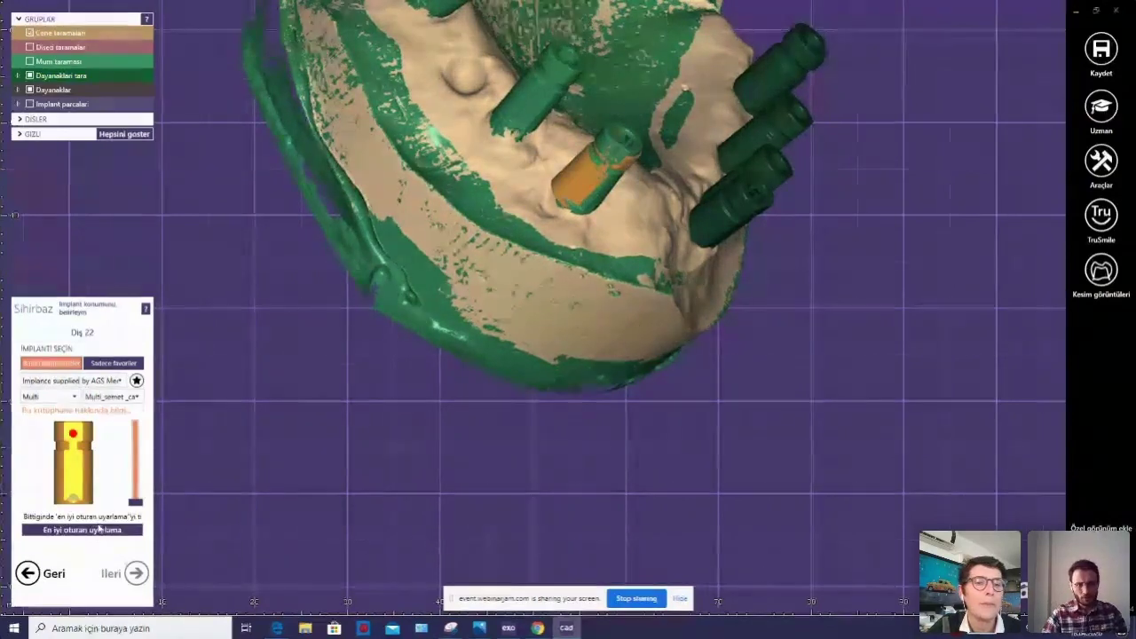
click(99, 528)
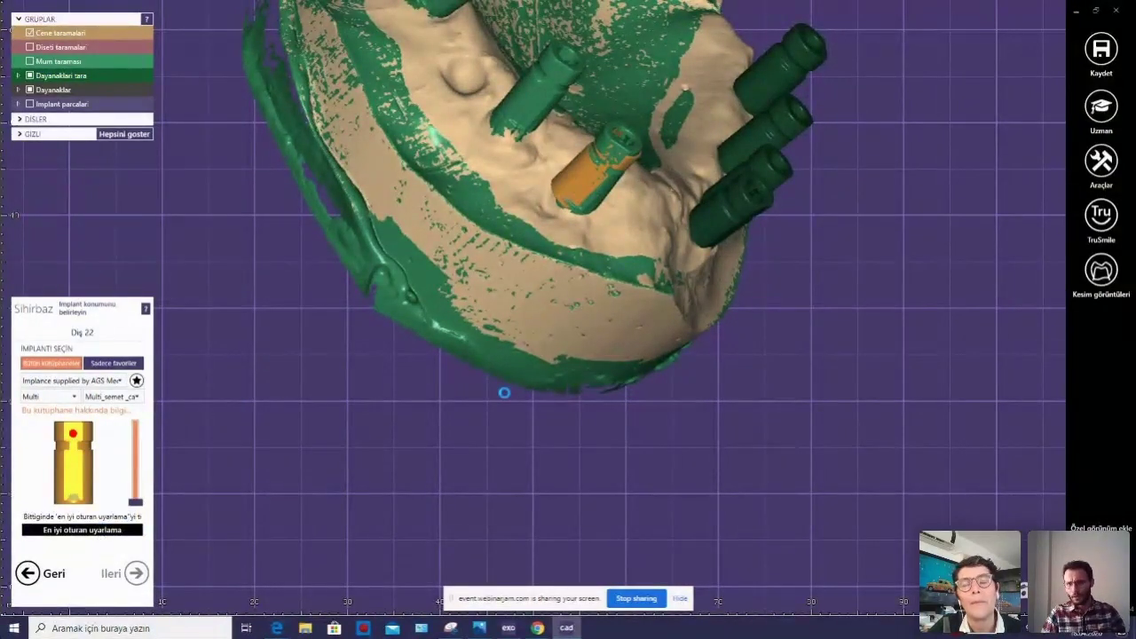
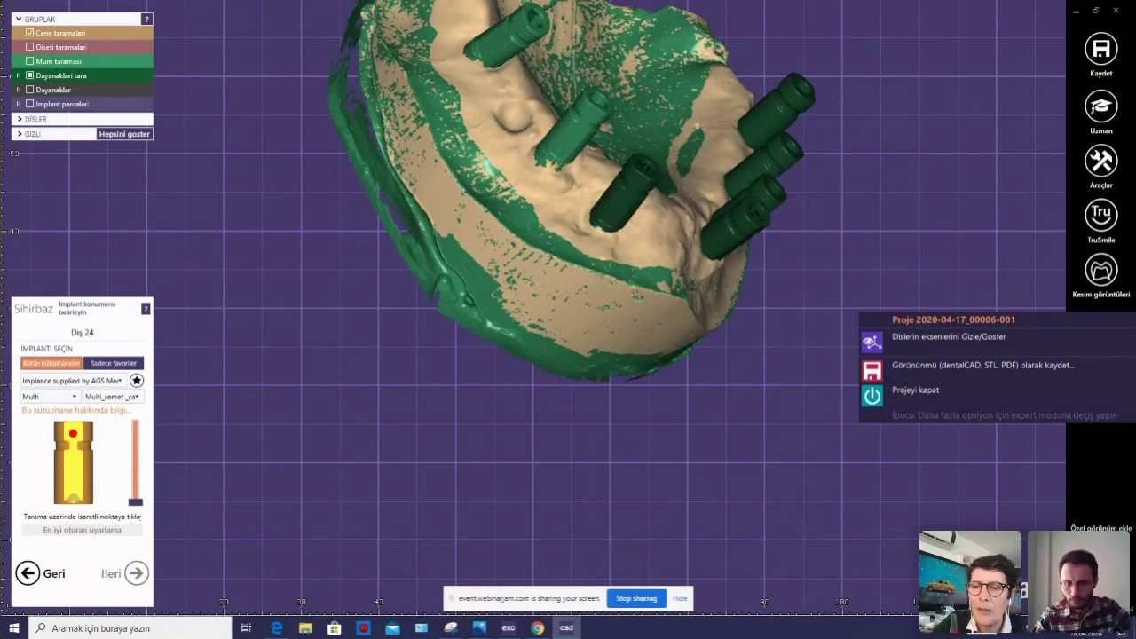
View the saved reference image 3.png on the desktop, then return to the exocad design.
key(super+d)
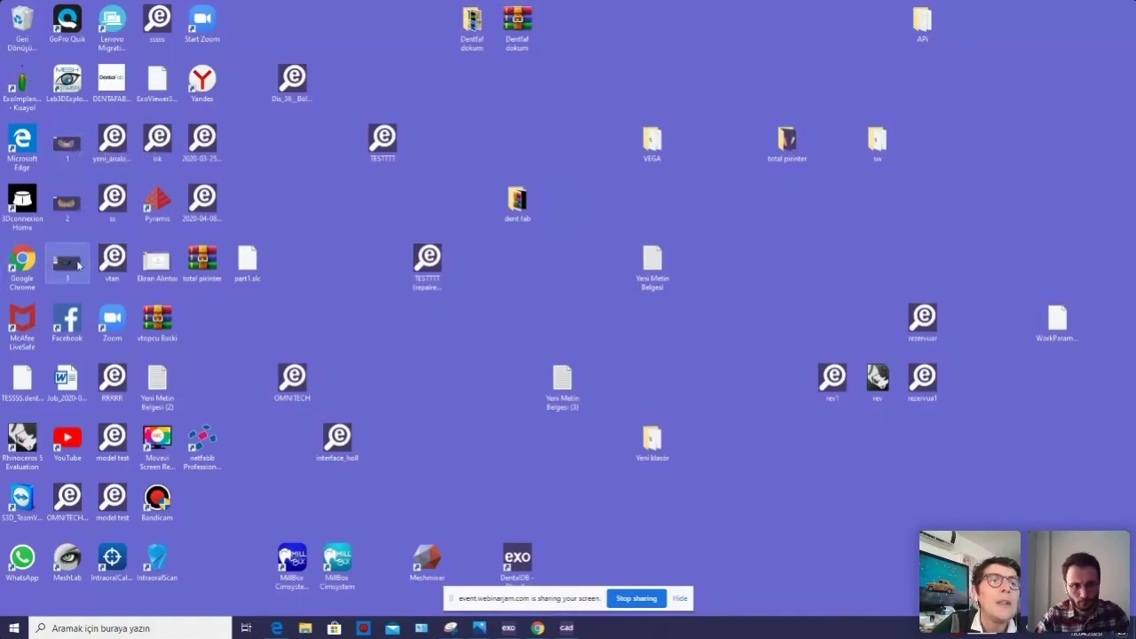
double_click(67, 260)
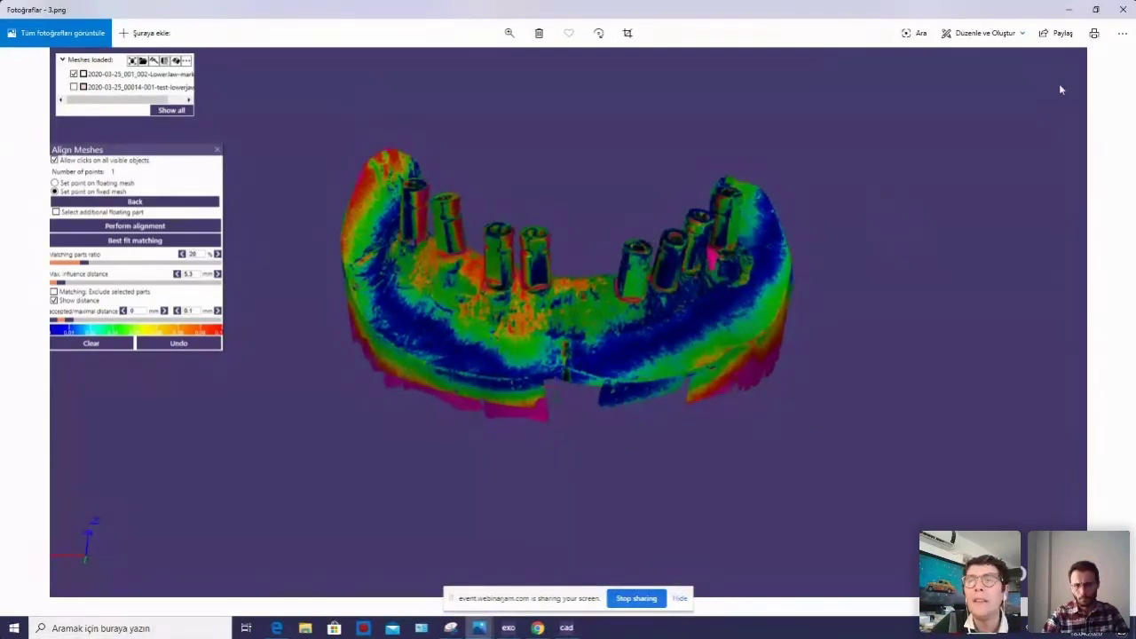
click(1123, 9)
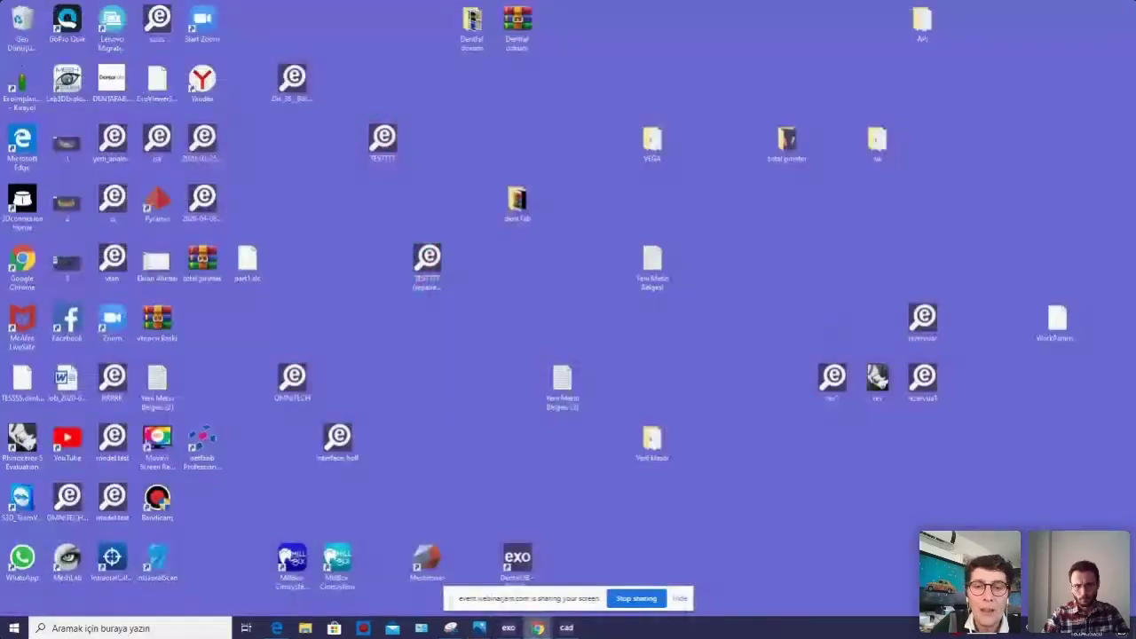
click(568, 630)
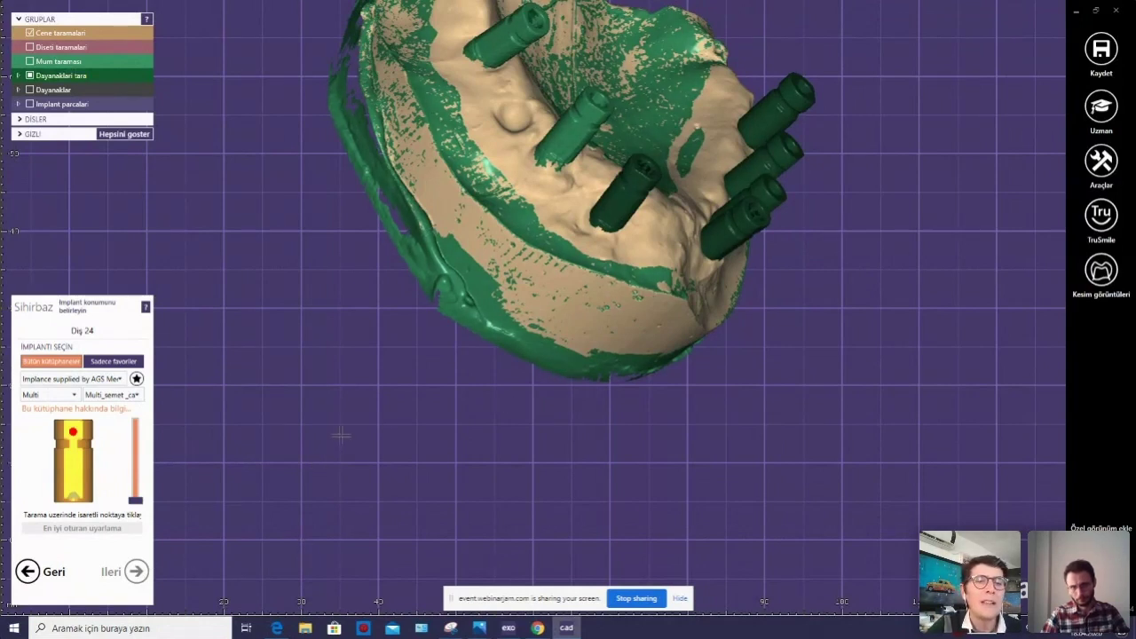
Best-fit the tooth 24 implant onto its scan post and check the fit colour map.
right_drag(491, 364, 488, 375)
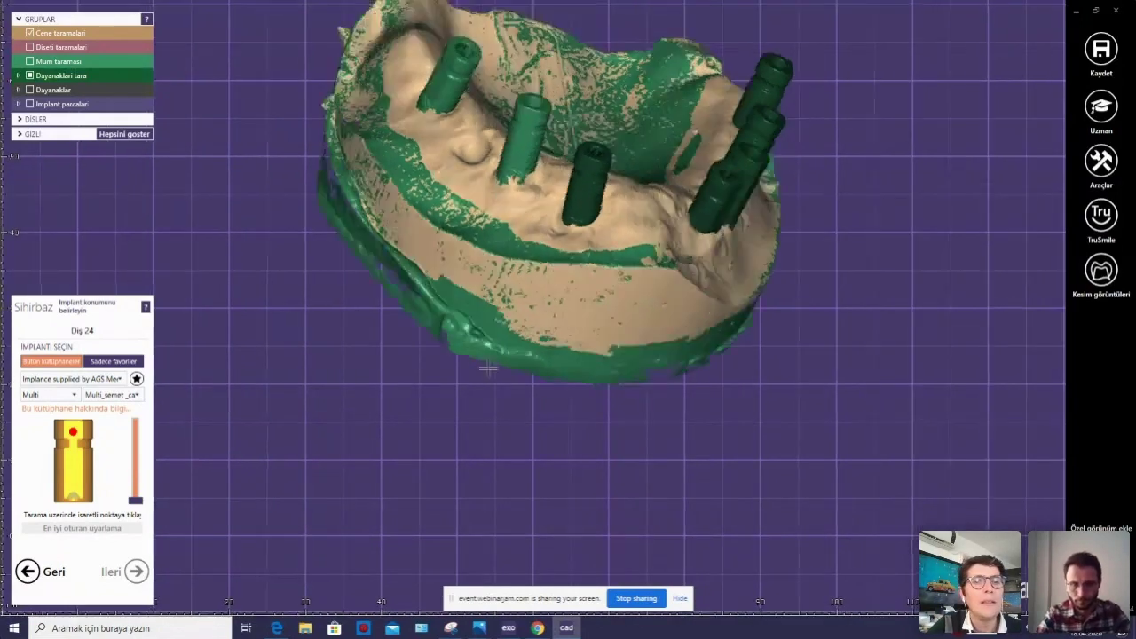
right_drag(284, 484, 602, 221)
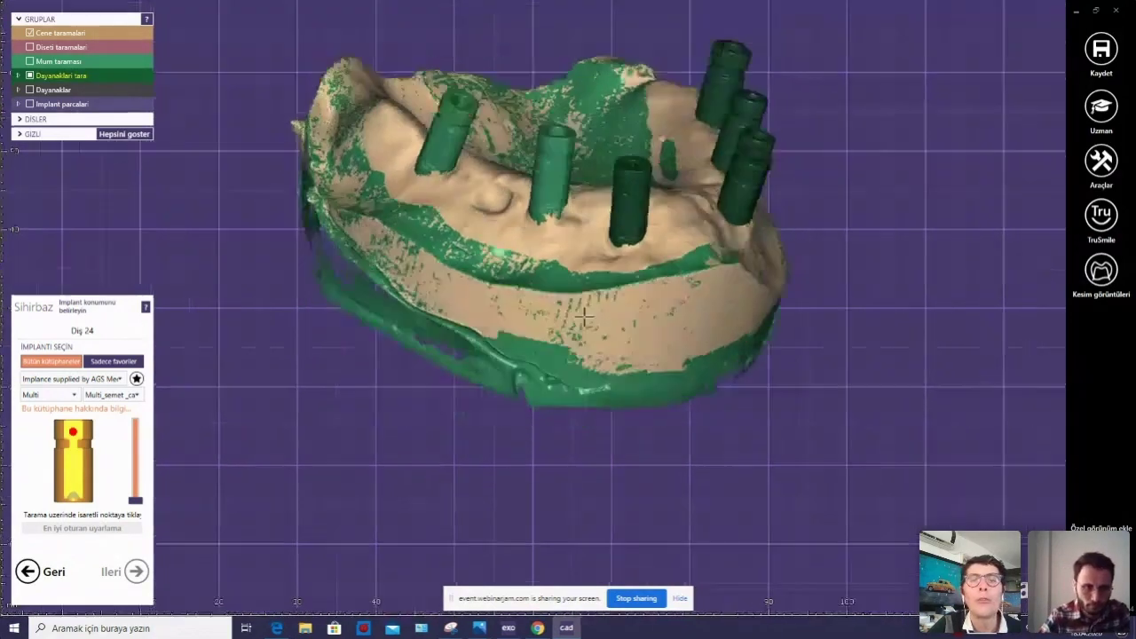
click(591, 199)
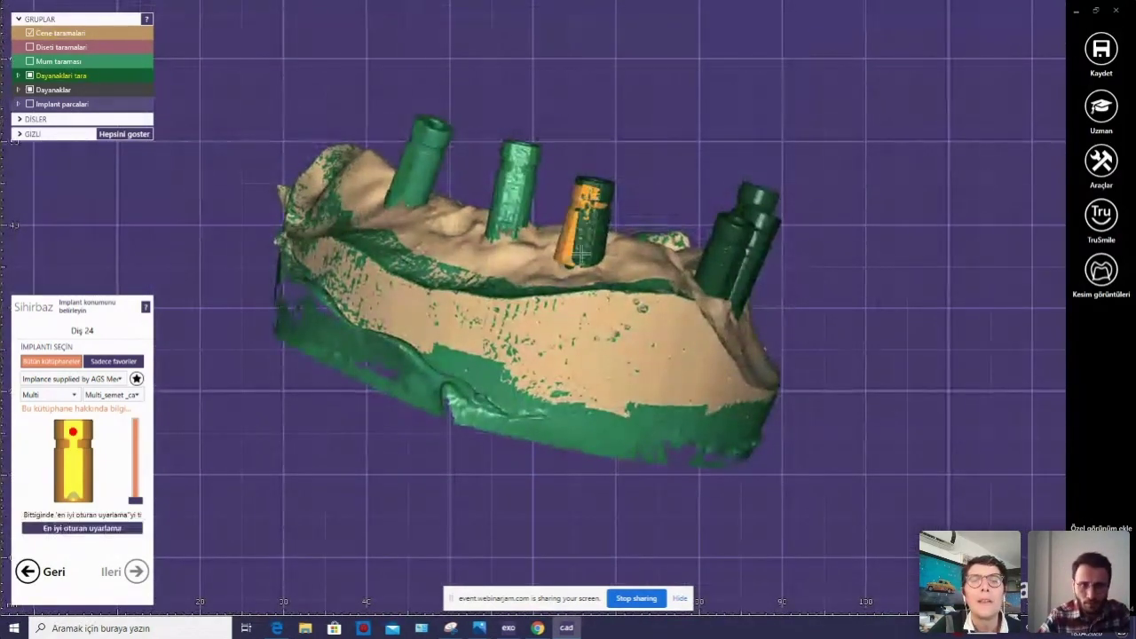
click(106, 529)
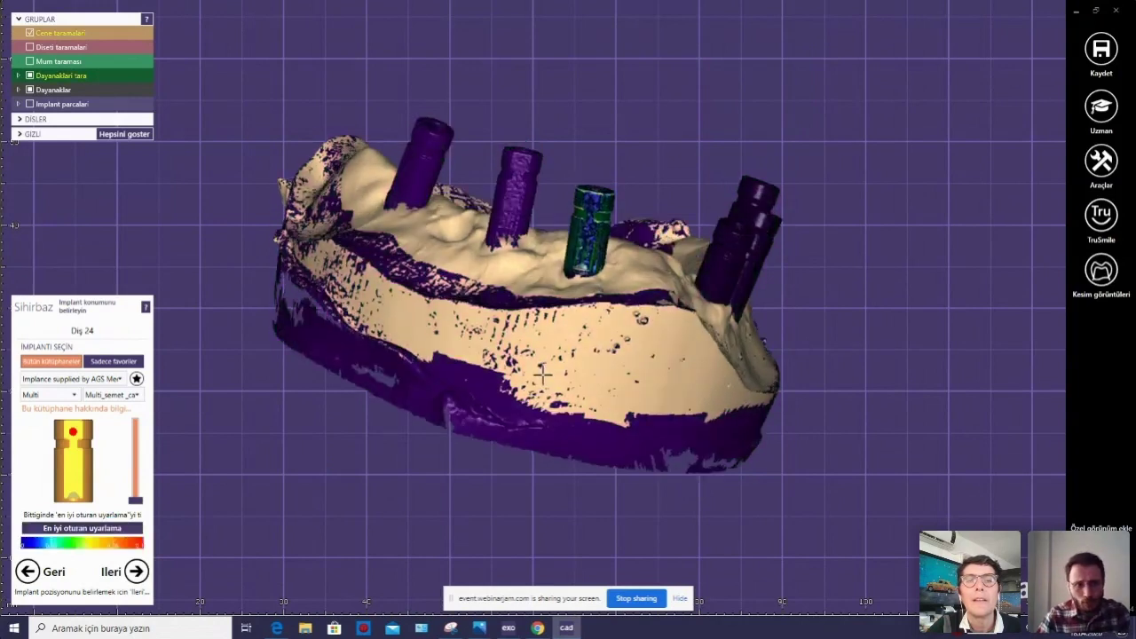
right_drag(533, 380, 353, 512)
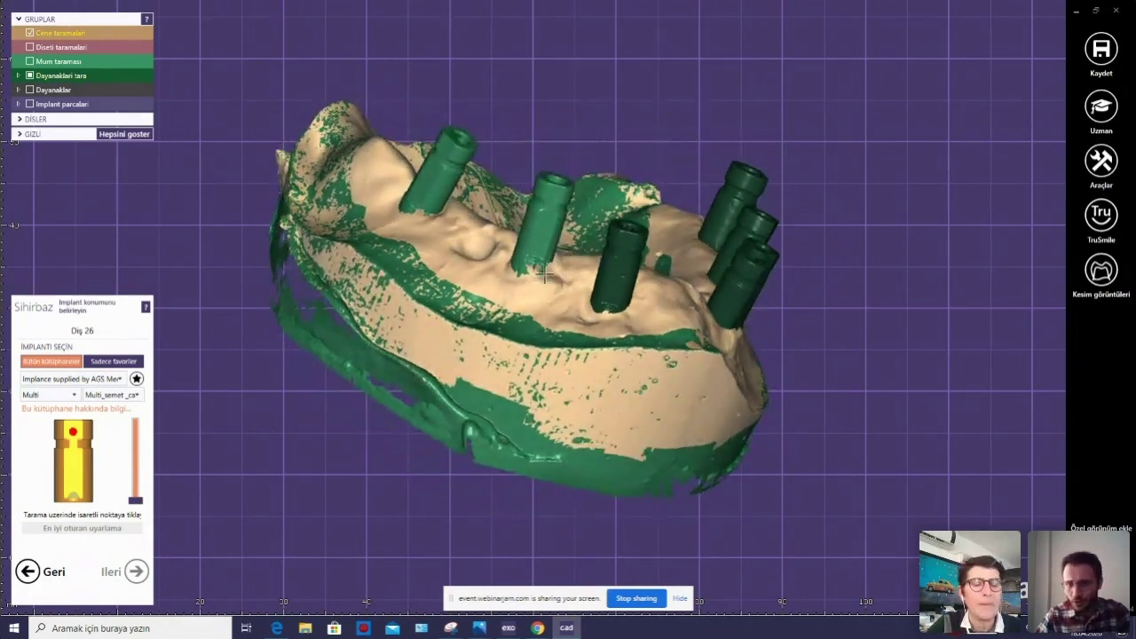
Best-fit the tooth 26 implant onto its scan post and accept the placement.
click(546, 211)
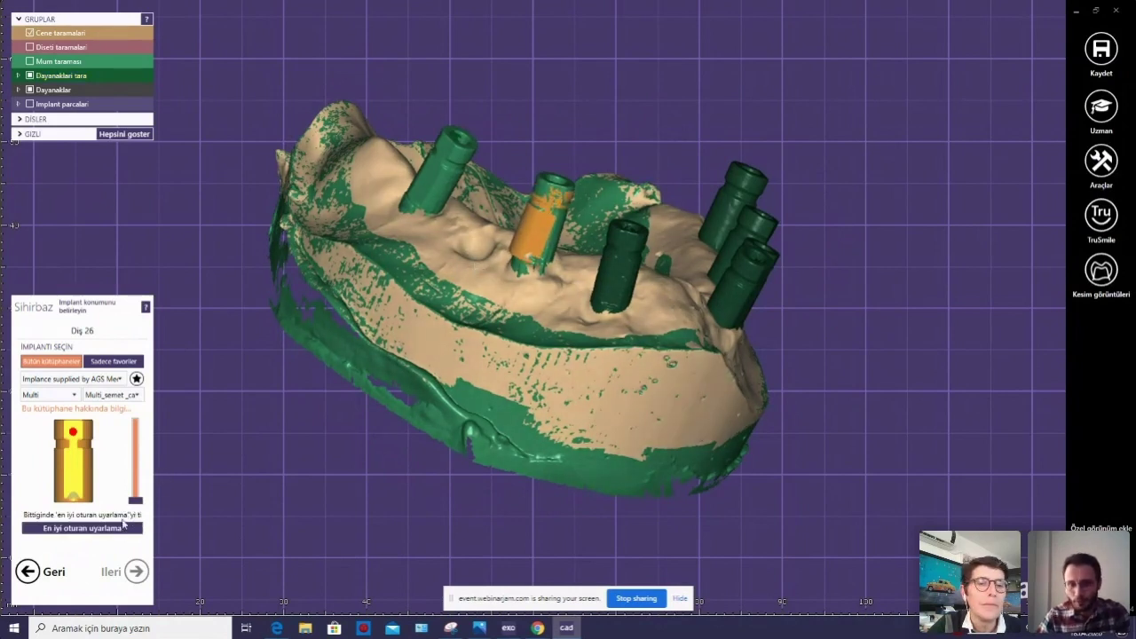
click(123, 524)
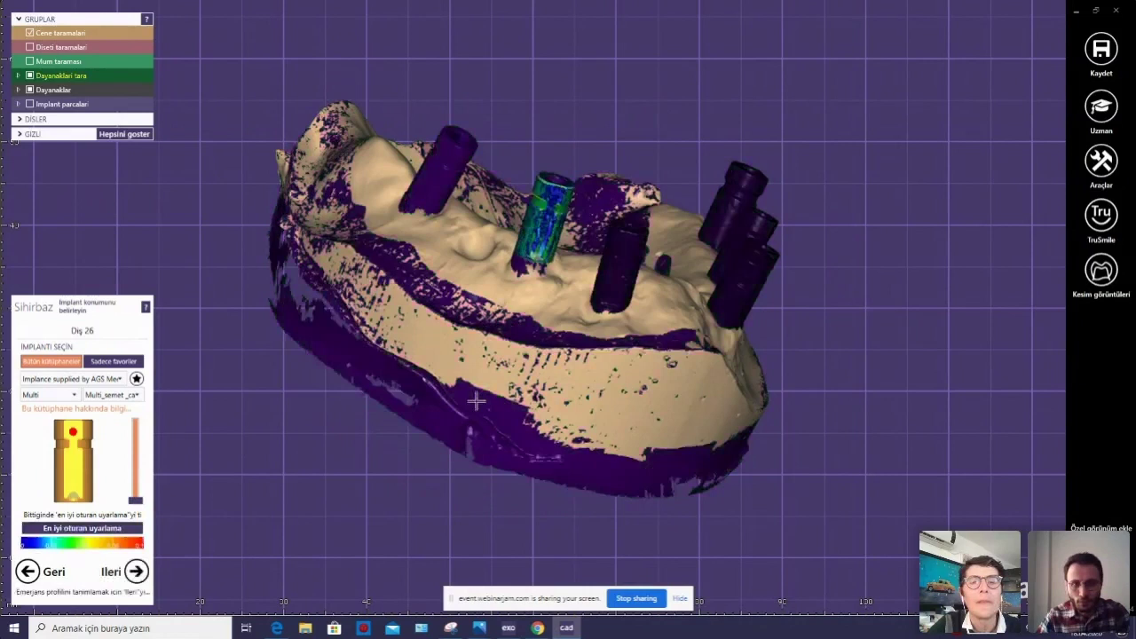
right_drag(489, 365, 277, 470)
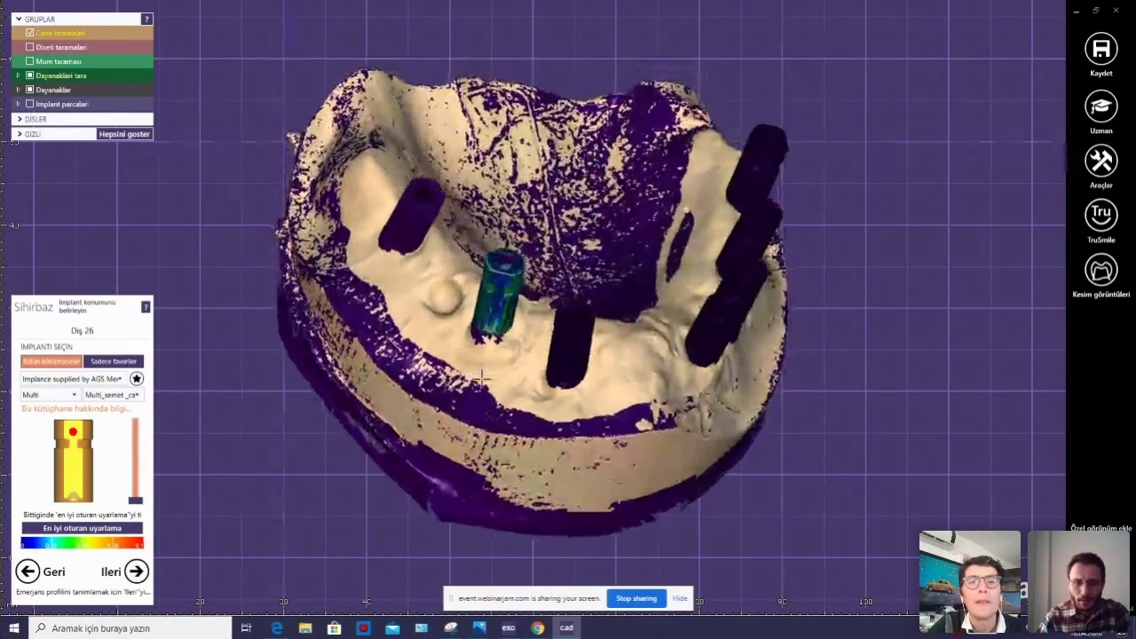
click(137, 573)
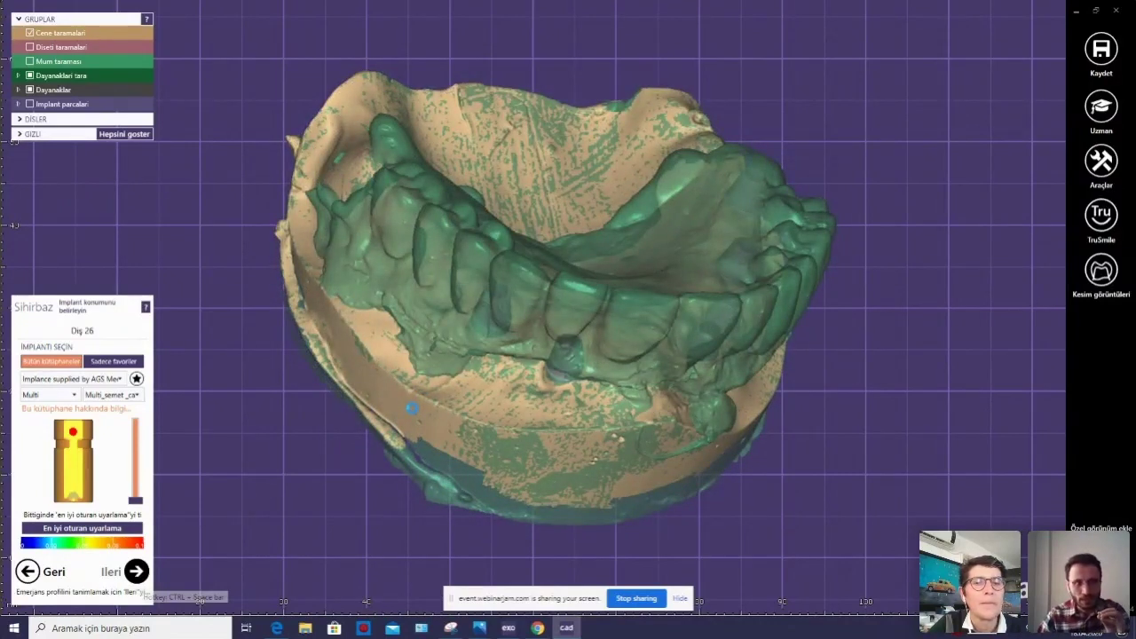
Advance to the emergence profile step, then step back to implant positioning.
click(136, 571)
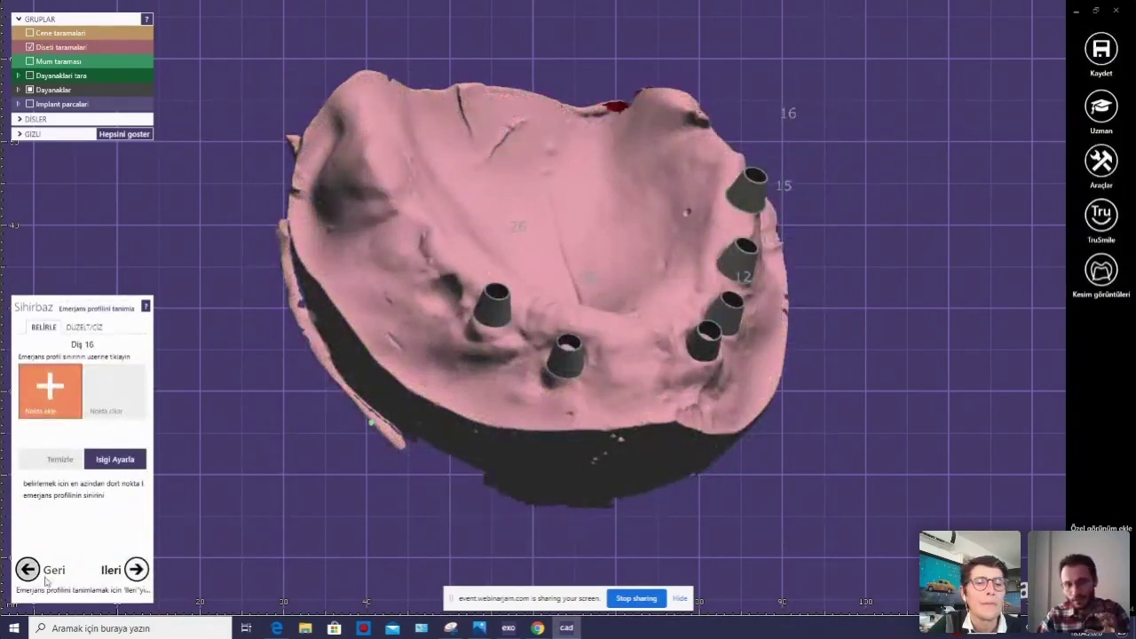
click(28, 570)
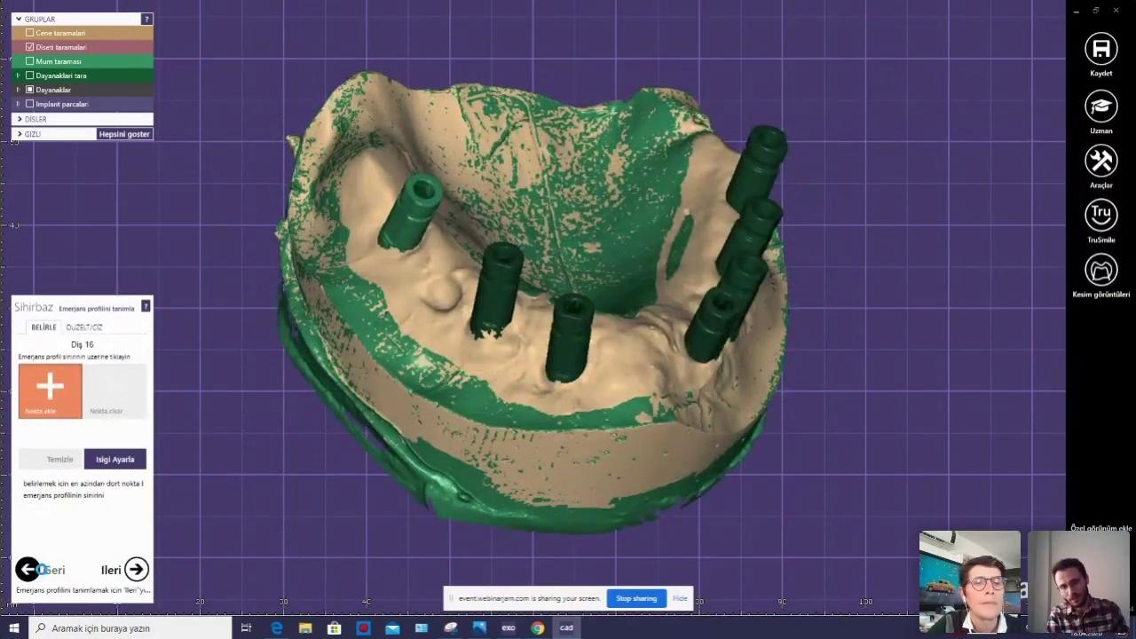
click(27, 570)
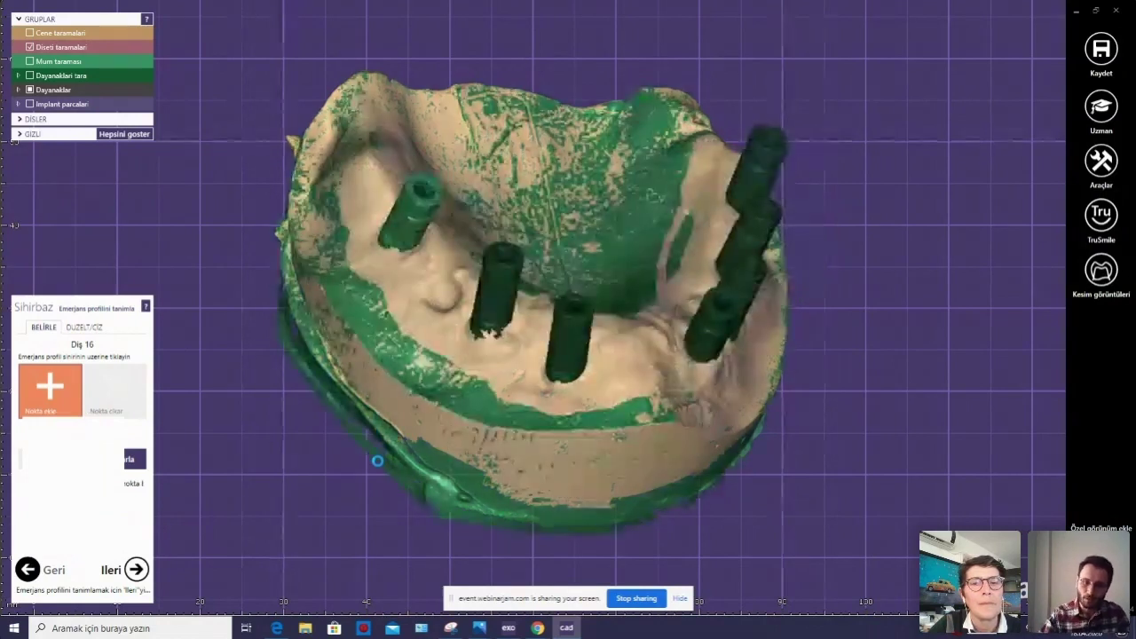
click(29, 570)
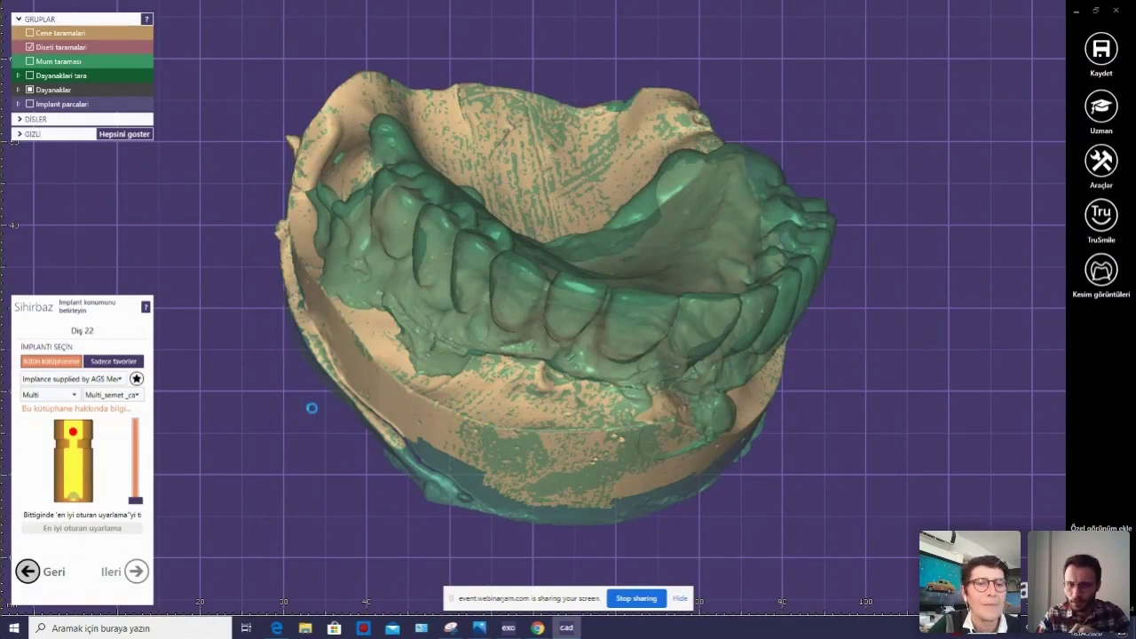
click(524, 359)
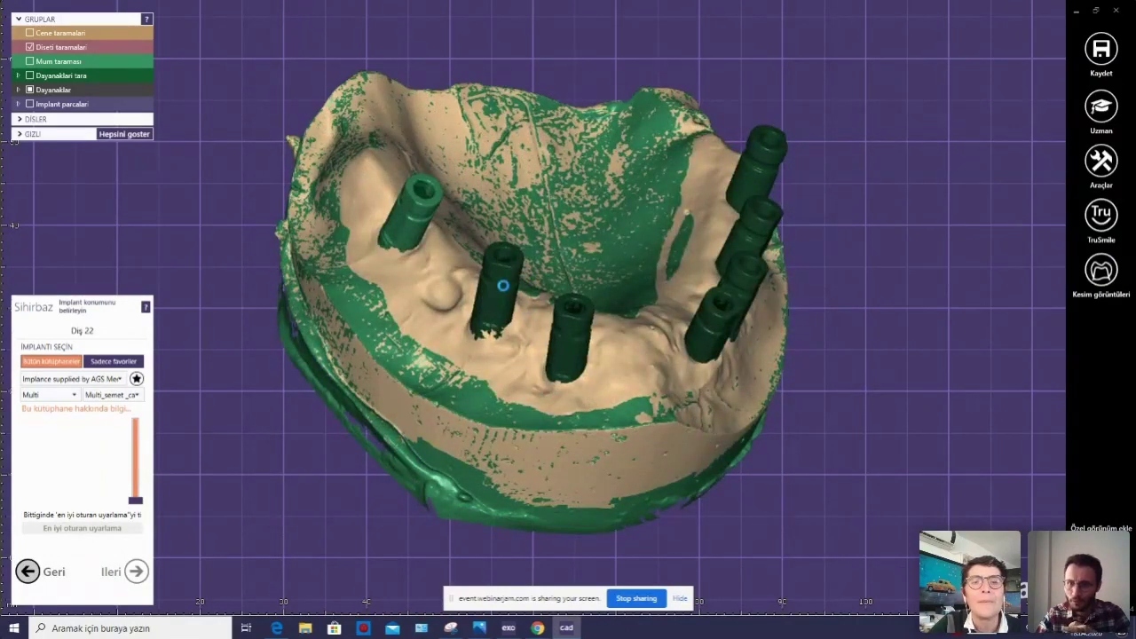
Mark the tooth 12 scan post and orbit the jaw to inspect the fit.
right_drag(498, 279, 520, 201)
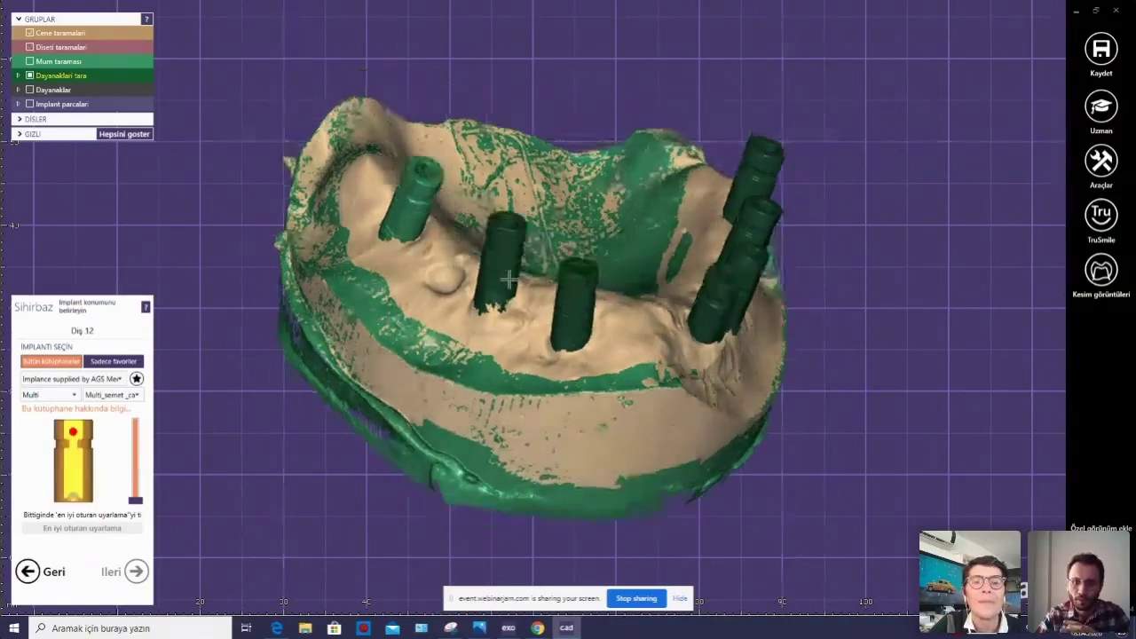
click(520, 201)
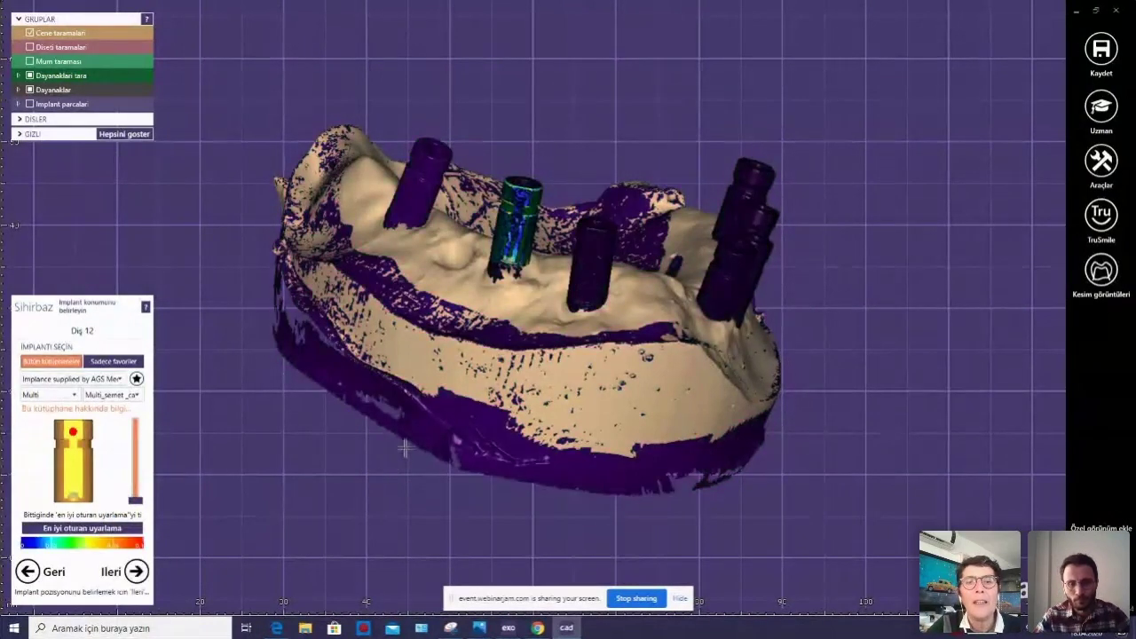
right_drag(404, 448, 450, 401)
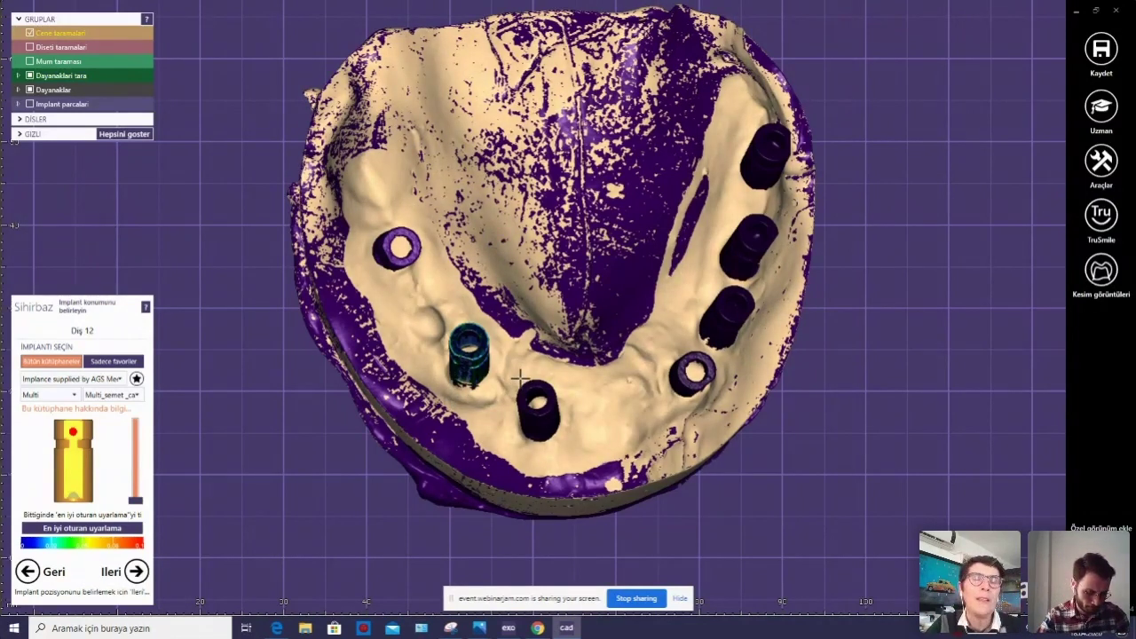
right_drag(550, 320, 149, 549)
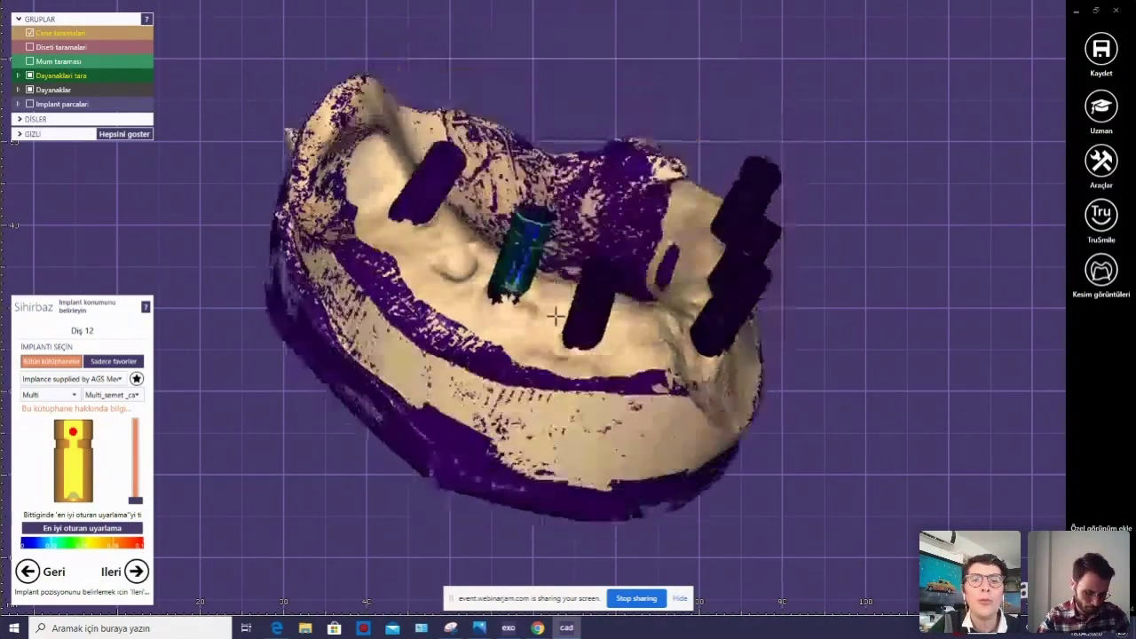
mouse_move(400, 417)
right_down()
mouse_move(383, 407)
mouse_move(305, 477)
right_up()
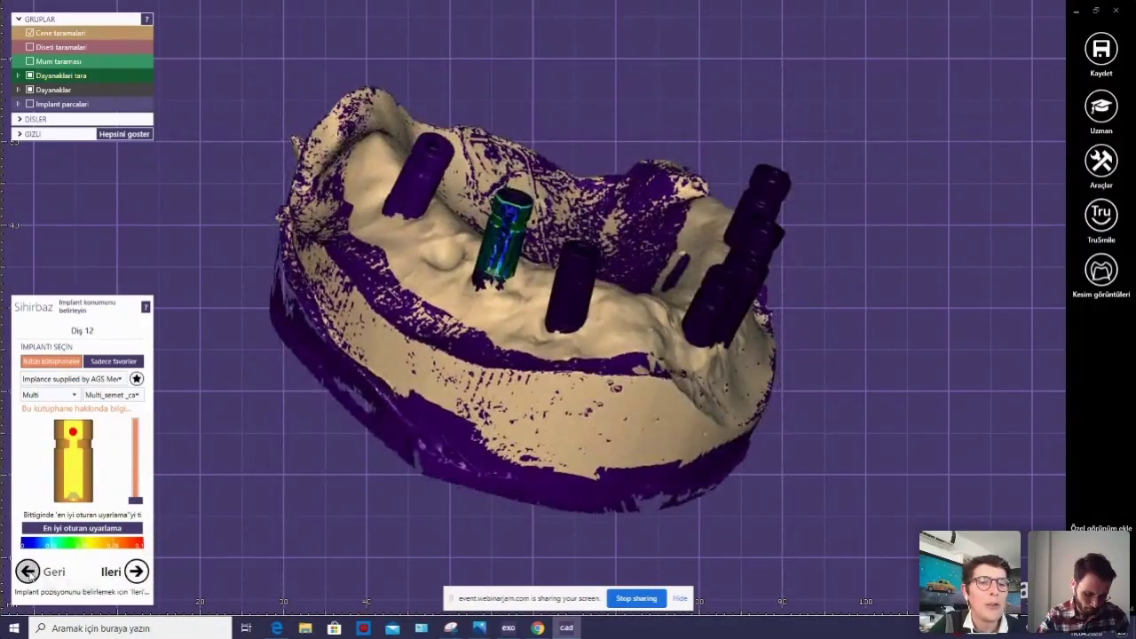
Return to the tooth 14 implant, best-fit it onto its scan post and accept it.
click(29, 571)
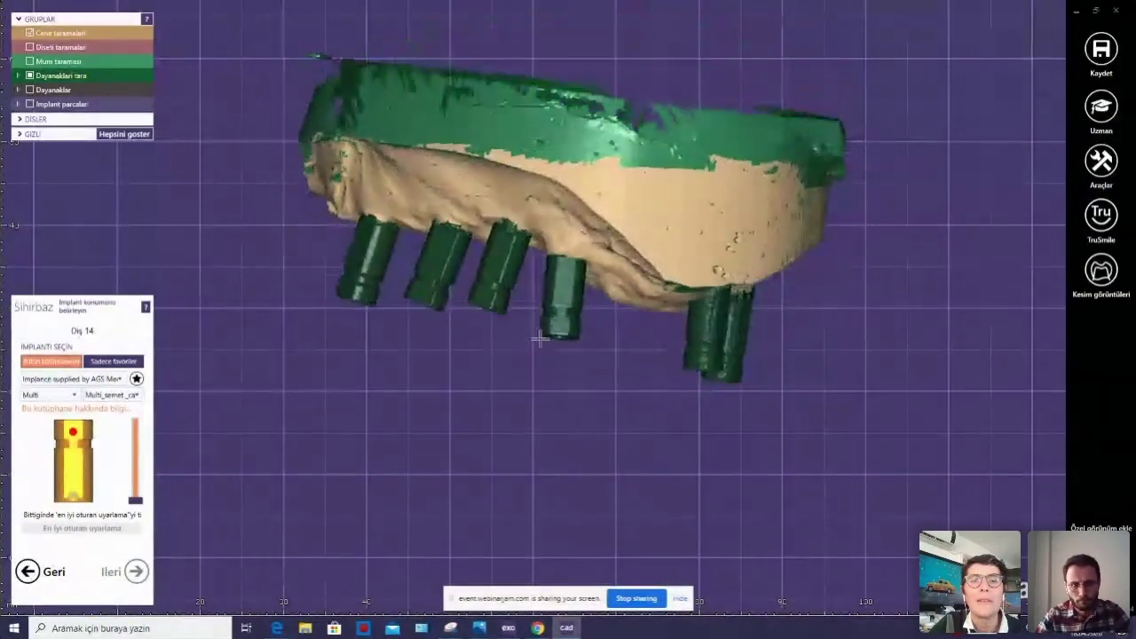
click(524, 304)
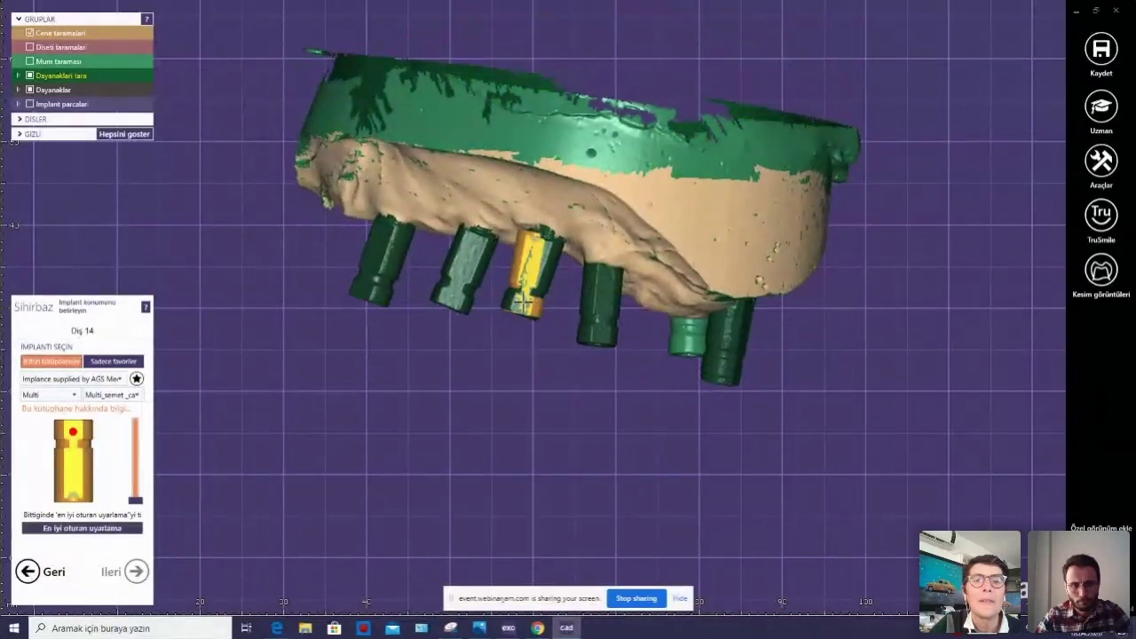
click(114, 528)
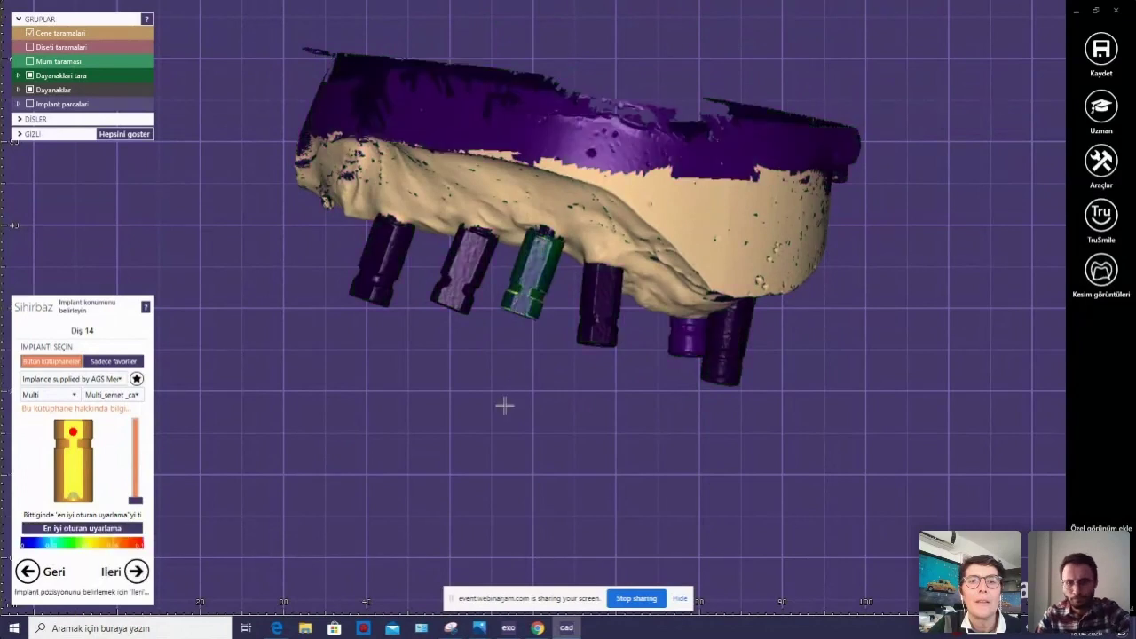
click(137, 572)
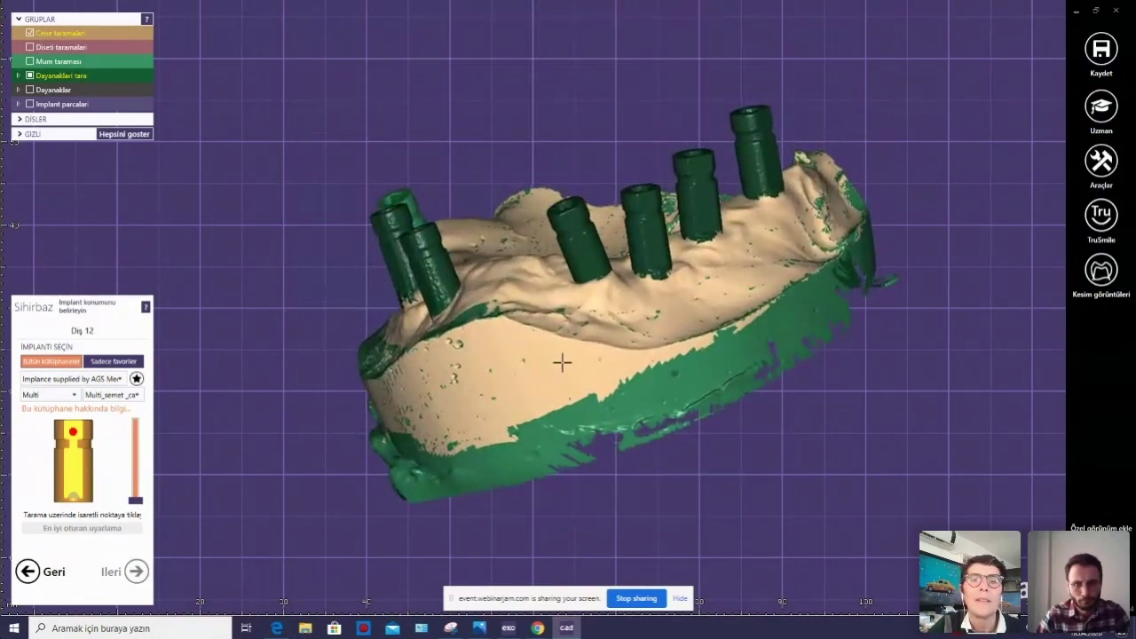
Best-fit the tooth 12 implant and mark the tooth 22 scan post.
click(582, 241)
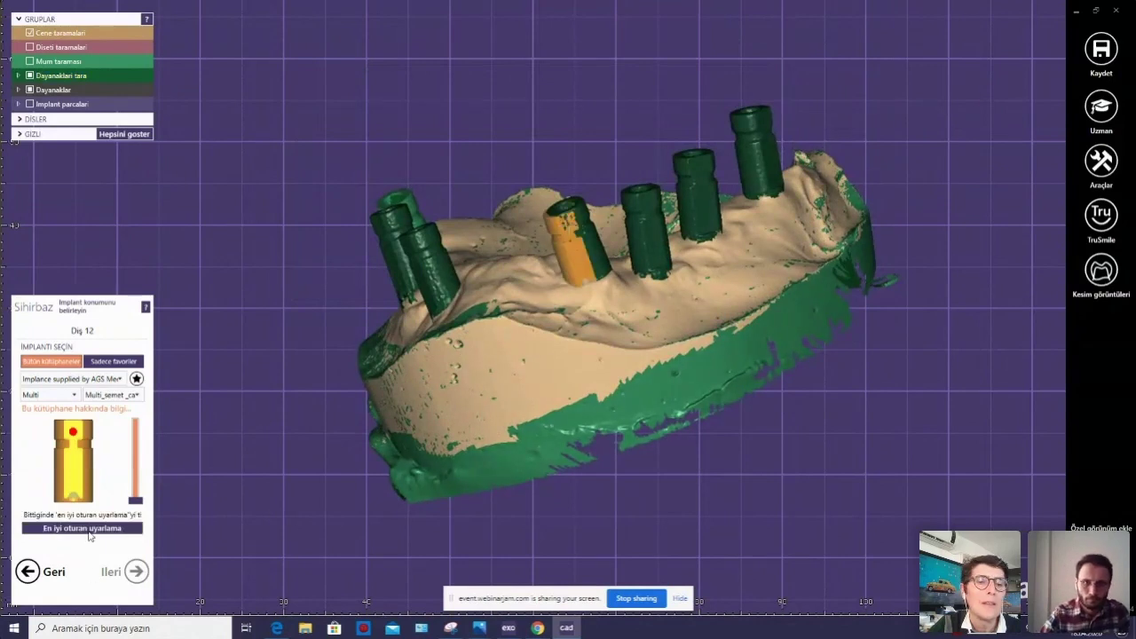
click(92, 528)
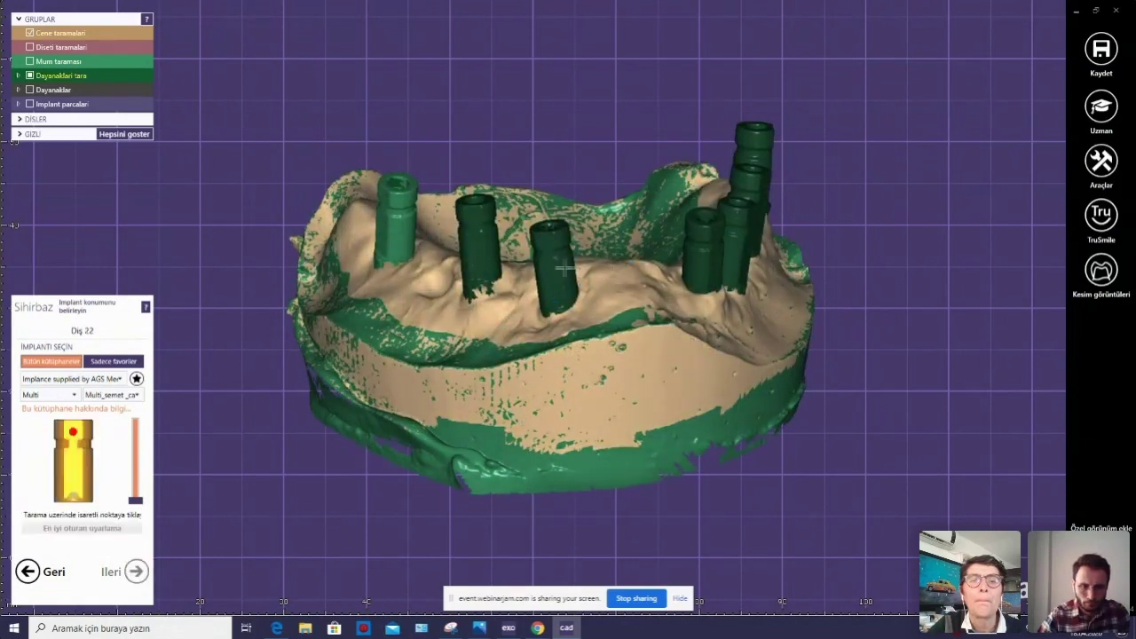
click(544, 247)
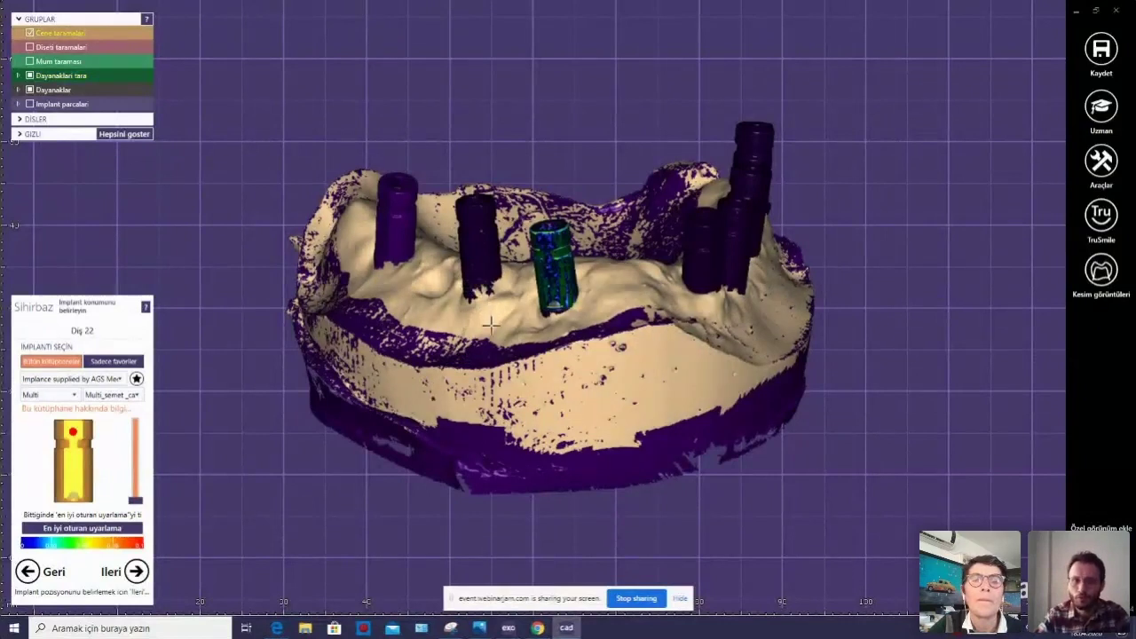
click(136, 570)
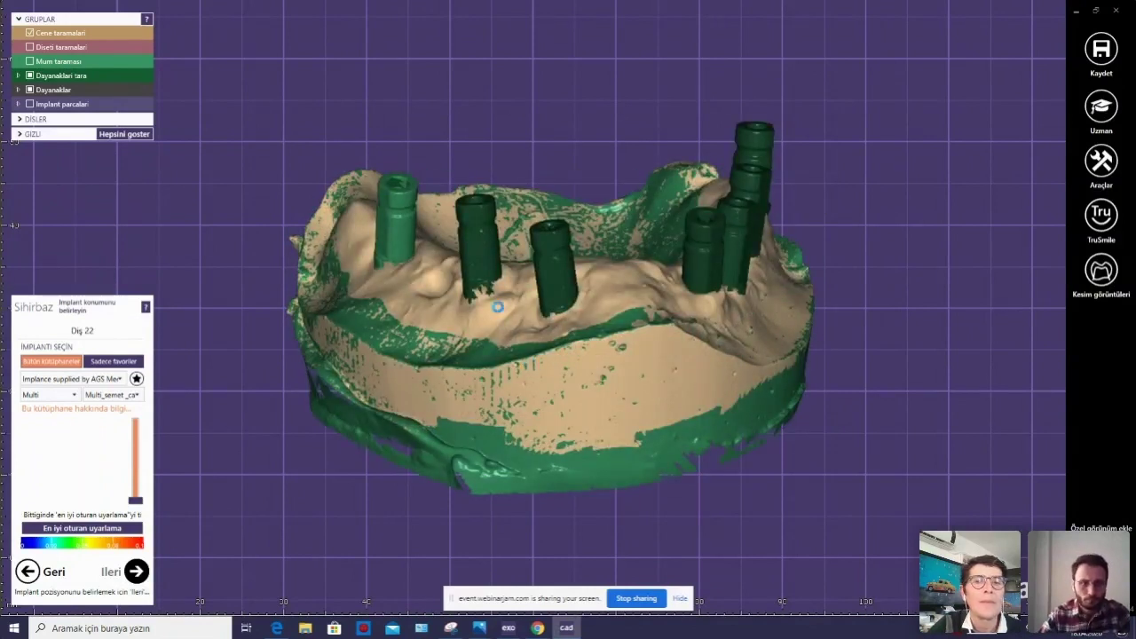
Select the implant posts for teeth 24 and 26, turning the jaw to reach them.
click(475, 217)
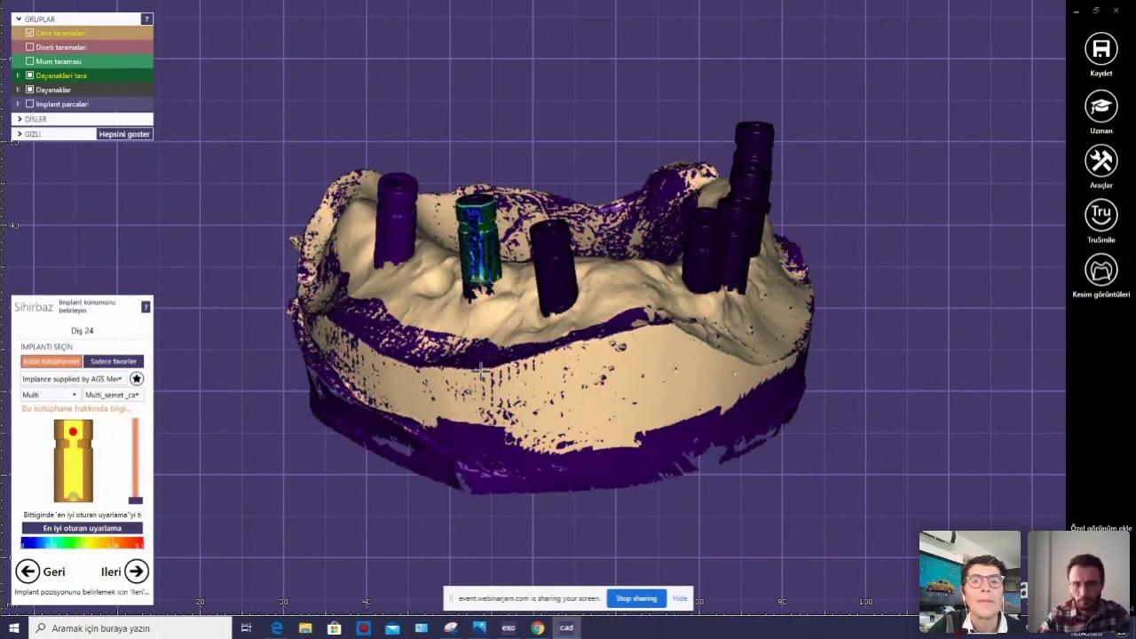
right_drag(480, 371, 200, 545)
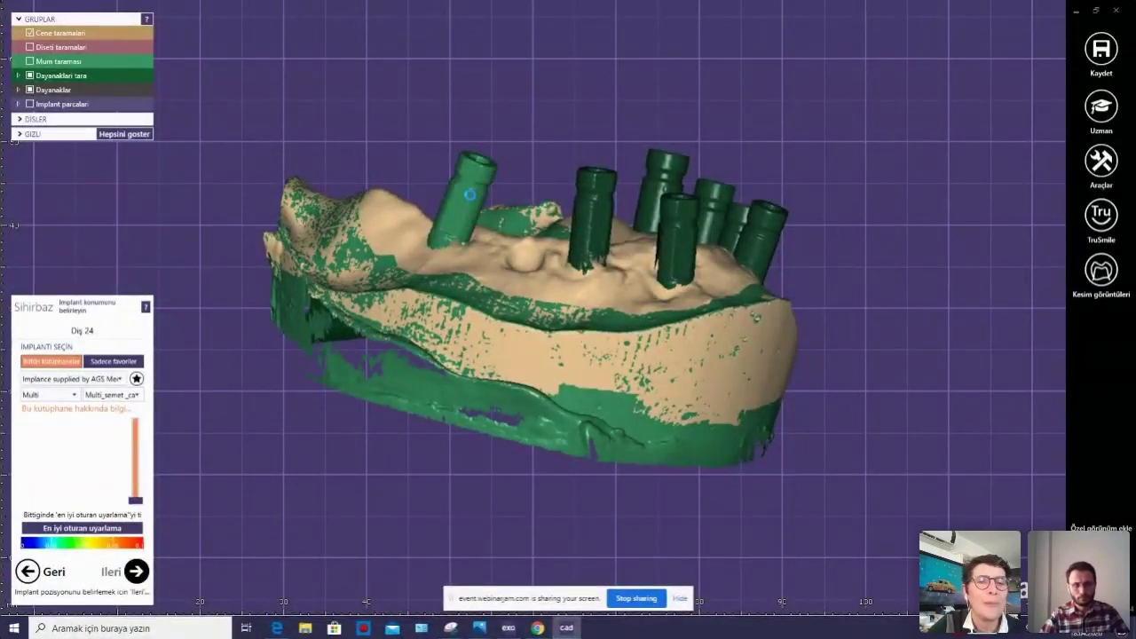
click(469, 181)
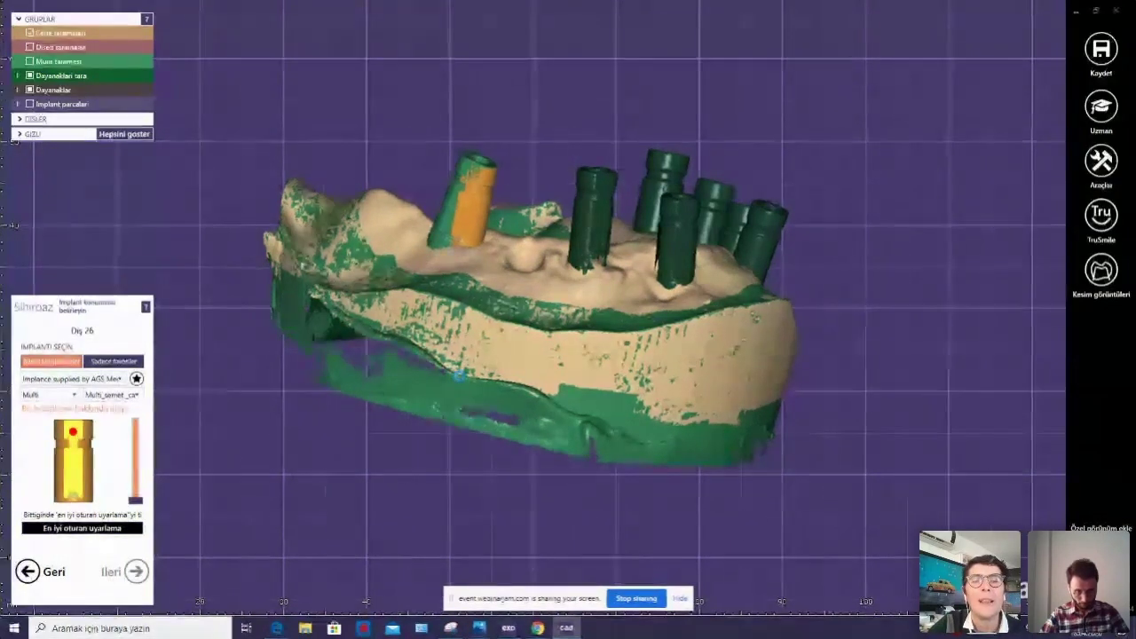
right_drag(460, 377, 315, 436)
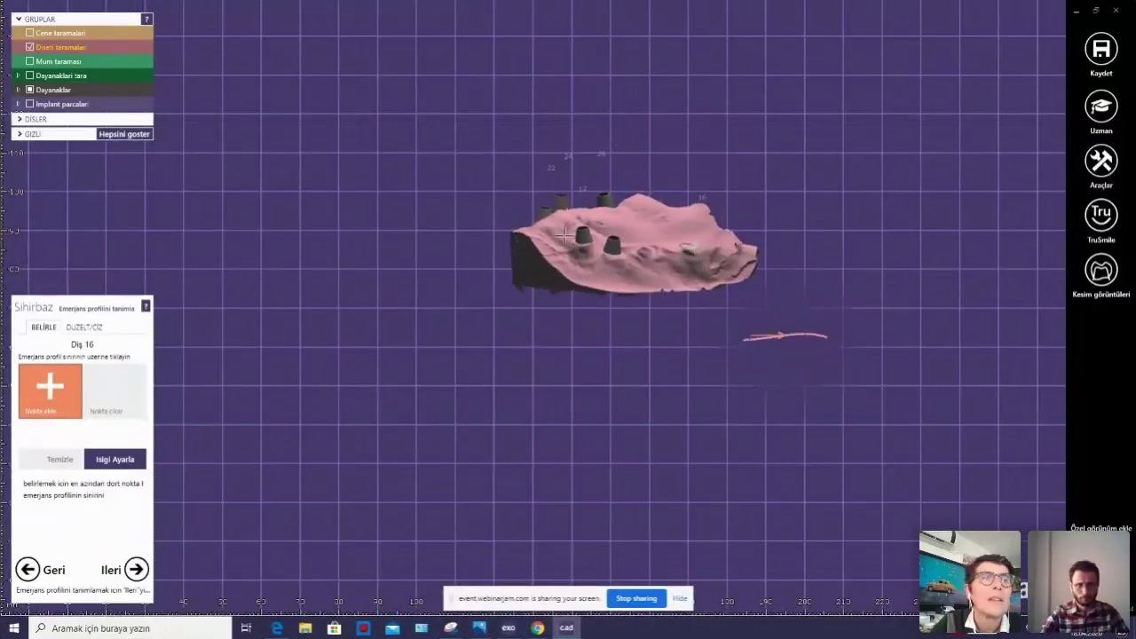
Show the abutments and wax-up scan, switch to Expert mode, and right-click the model.
click(29, 76)
click(29, 77)
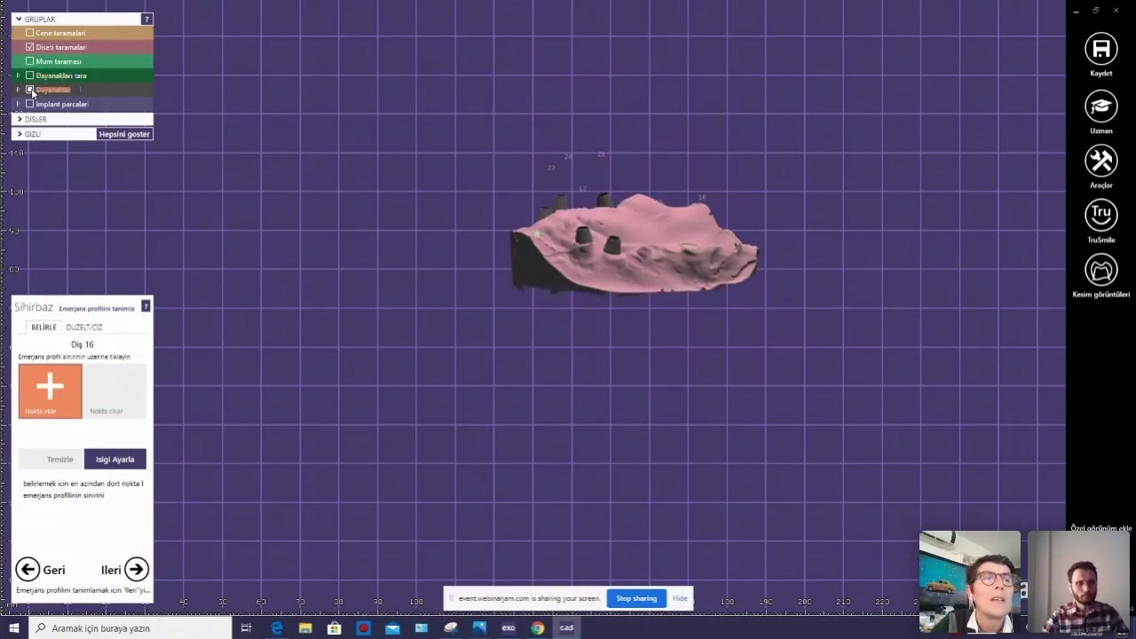
click(29, 90)
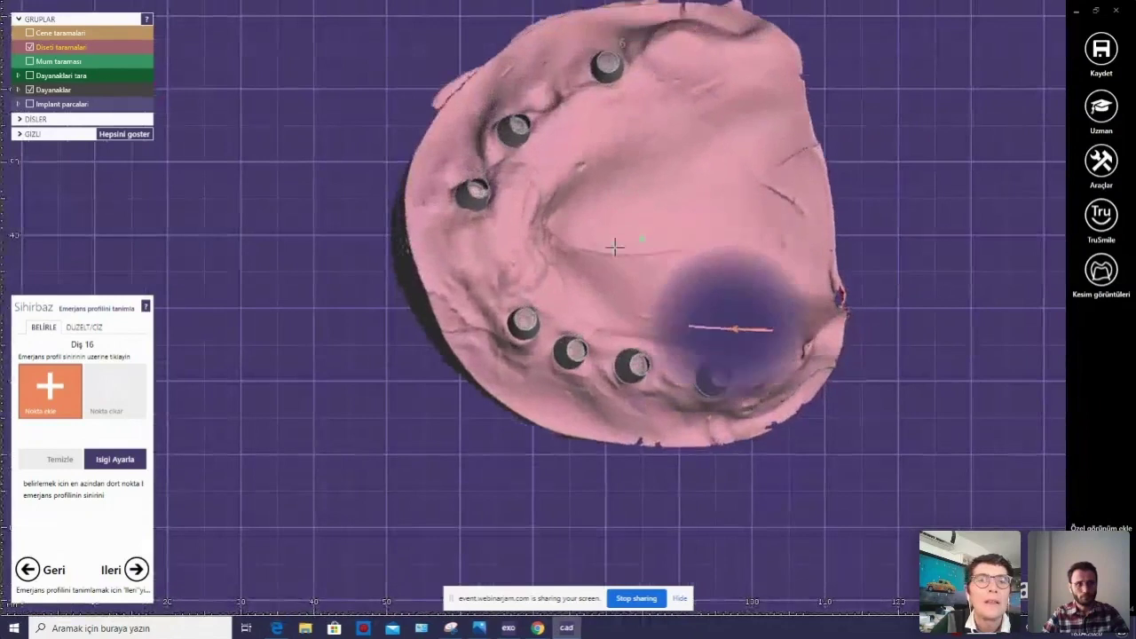
click(29, 61)
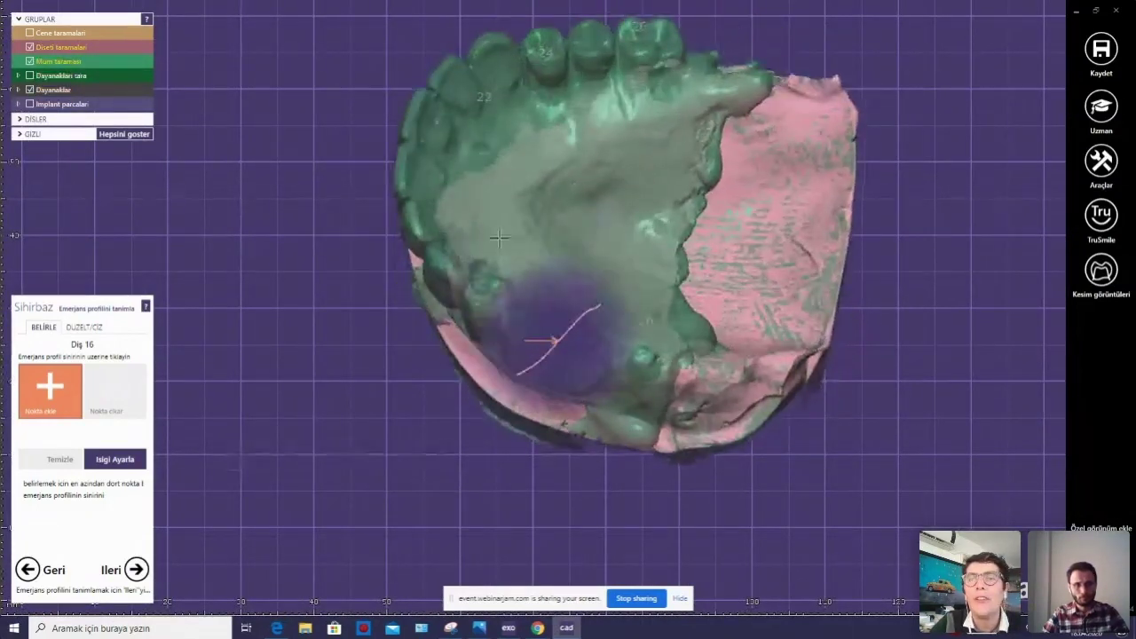
click(1100, 111)
right_click(542, 182)
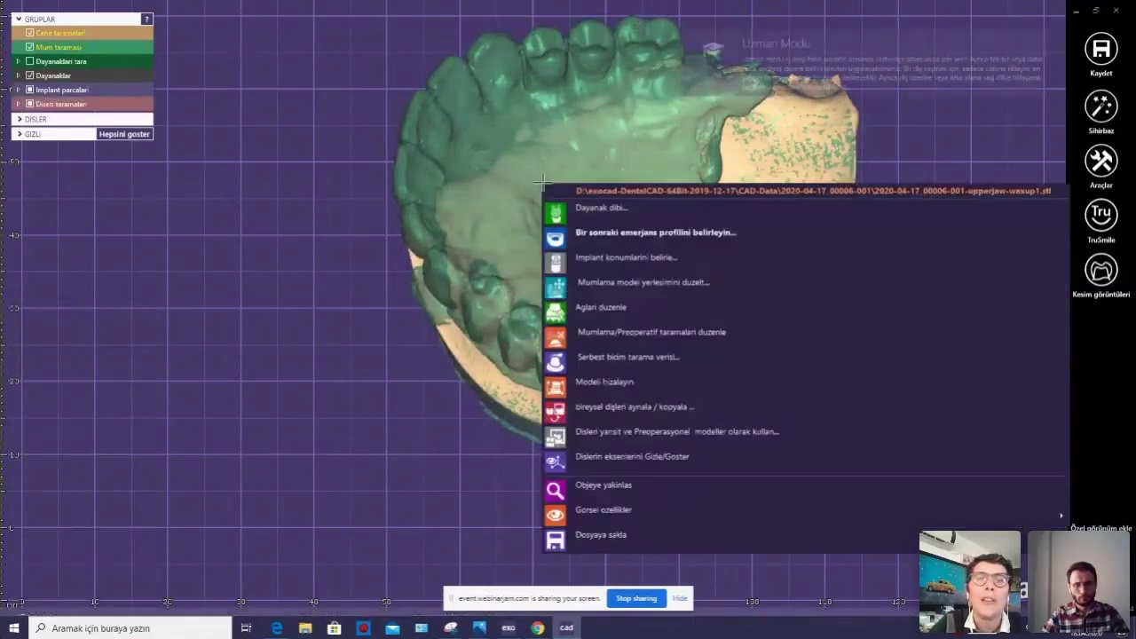
Open the Waxup Scan Editor and cut the palate region from the wax-up scan.
click(609, 333)
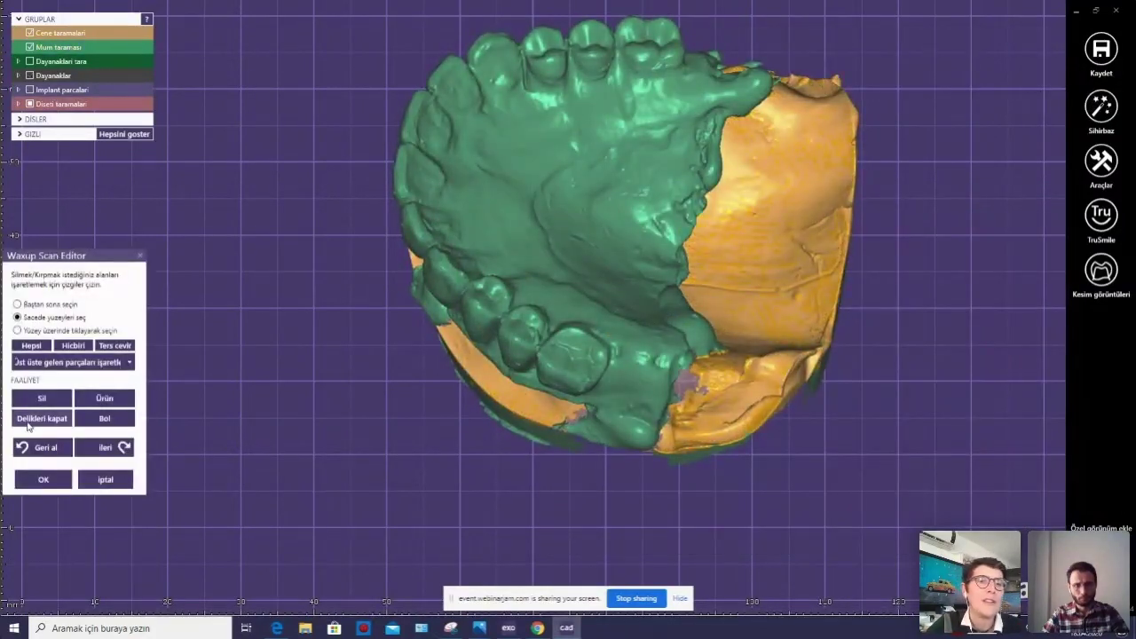
click(41, 398)
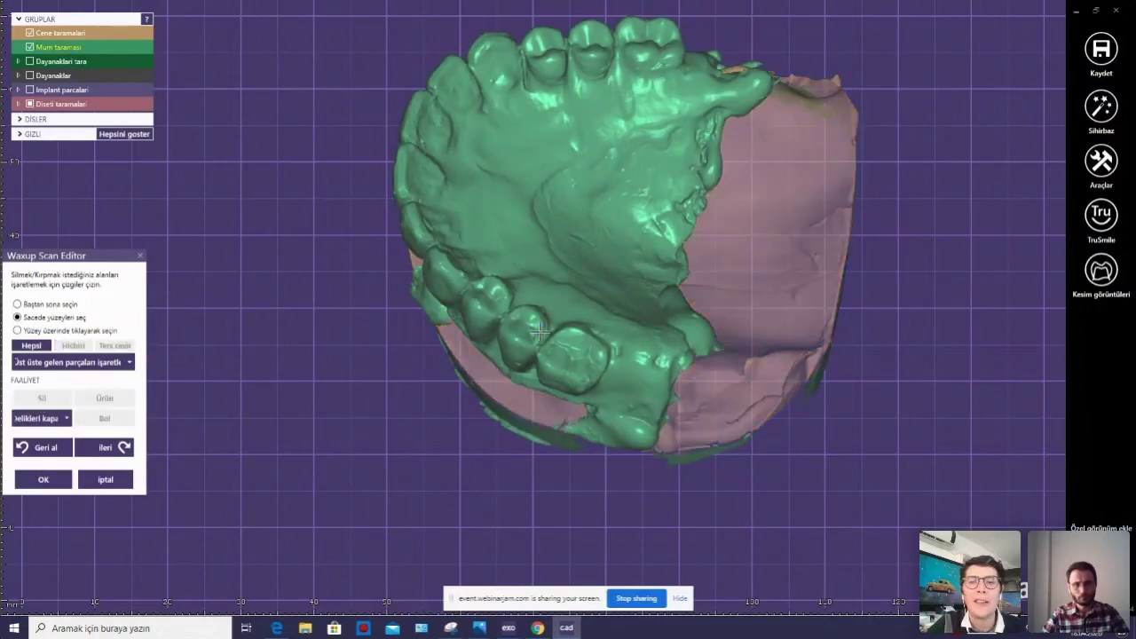
mouse_move(592, 376)
right_down()
mouse_move(579, 355)
mouse_move(576, 273)
right_up()
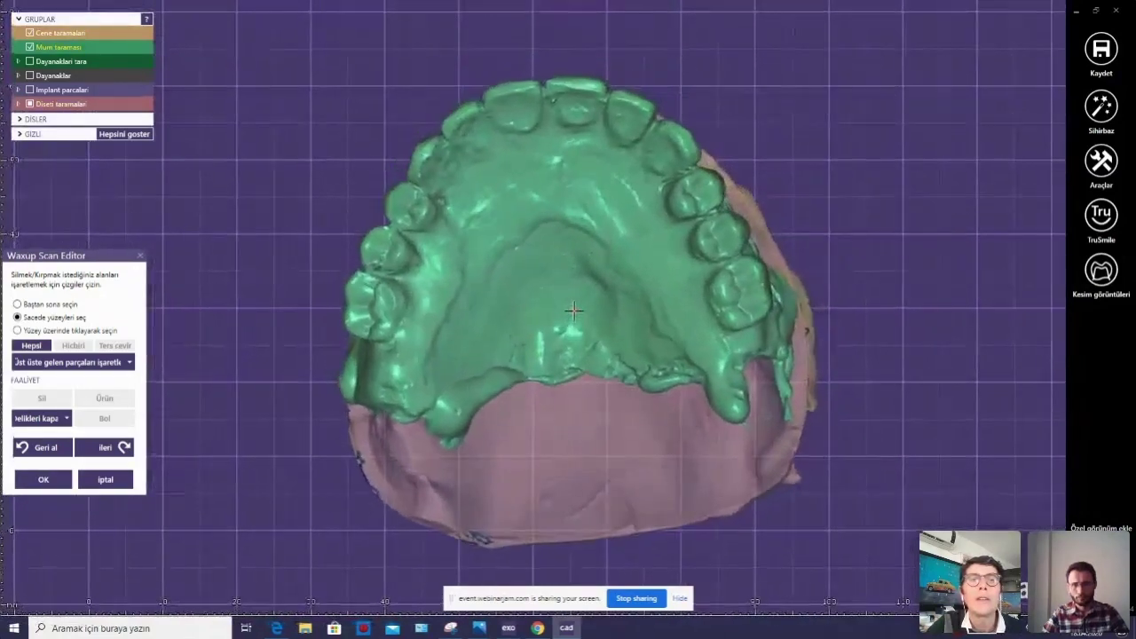
click(30, 104)
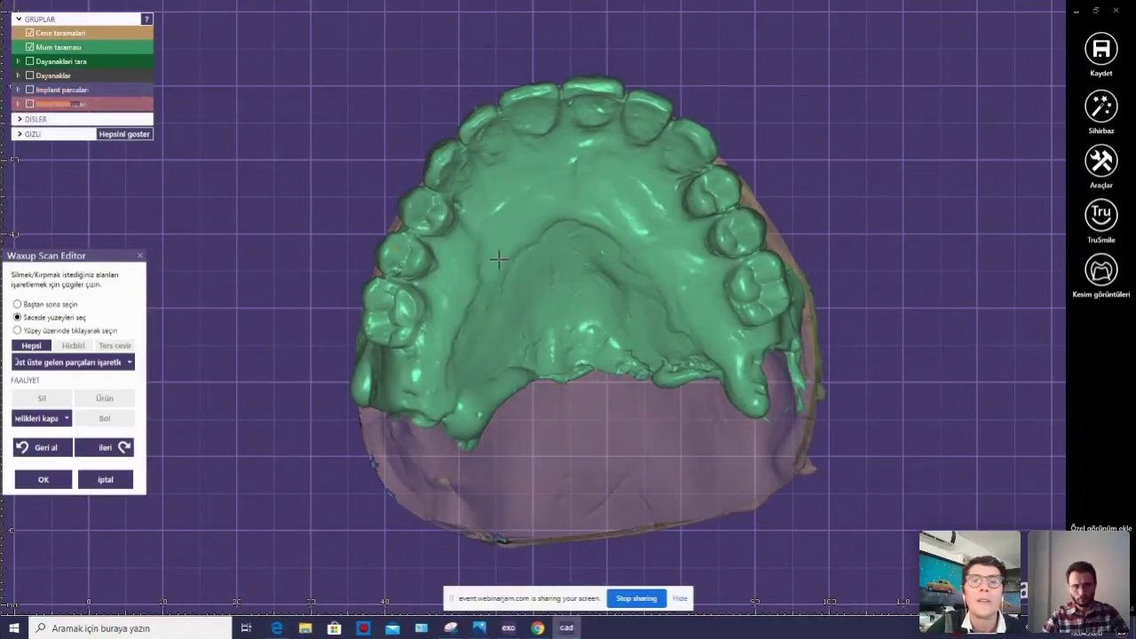
click(730, 330)
click(720, 309)
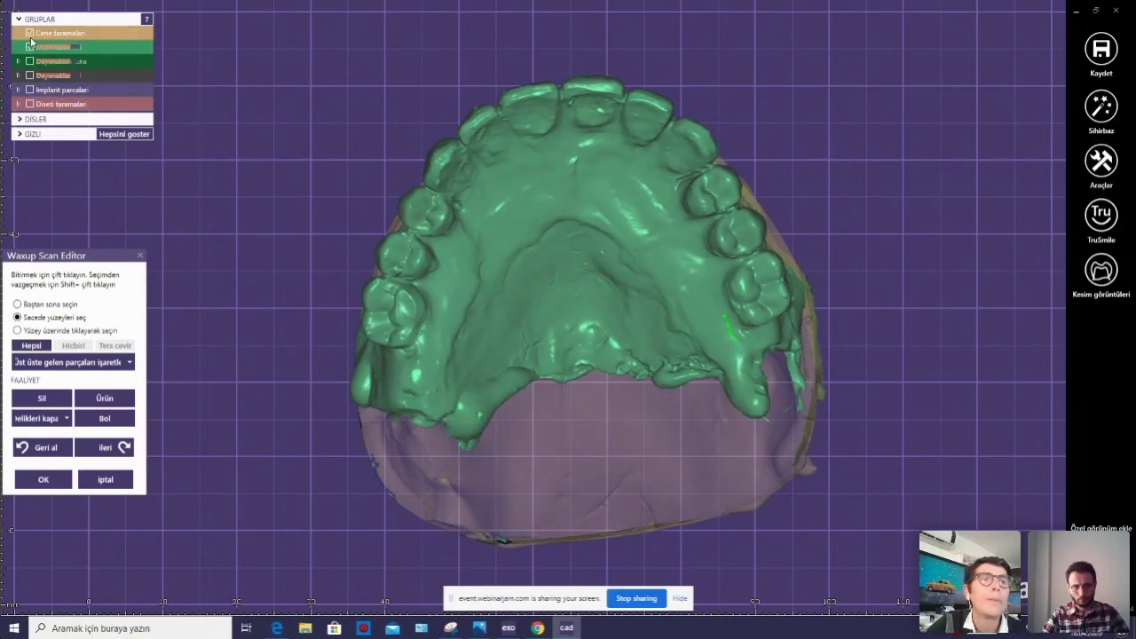
click(29, 33)
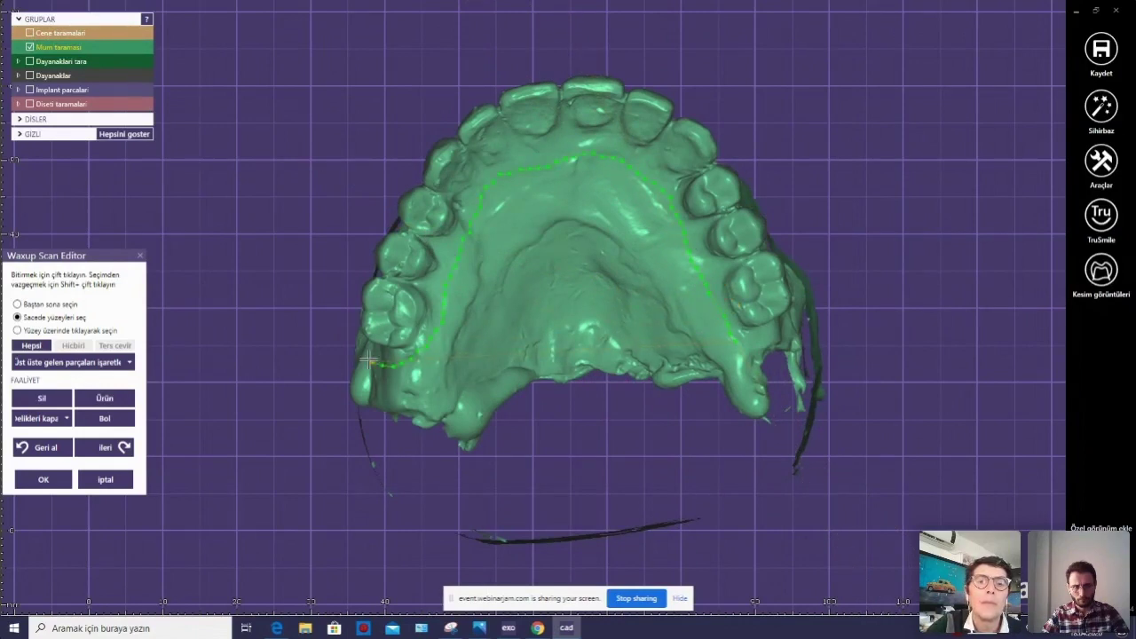
double_click(735, 336)
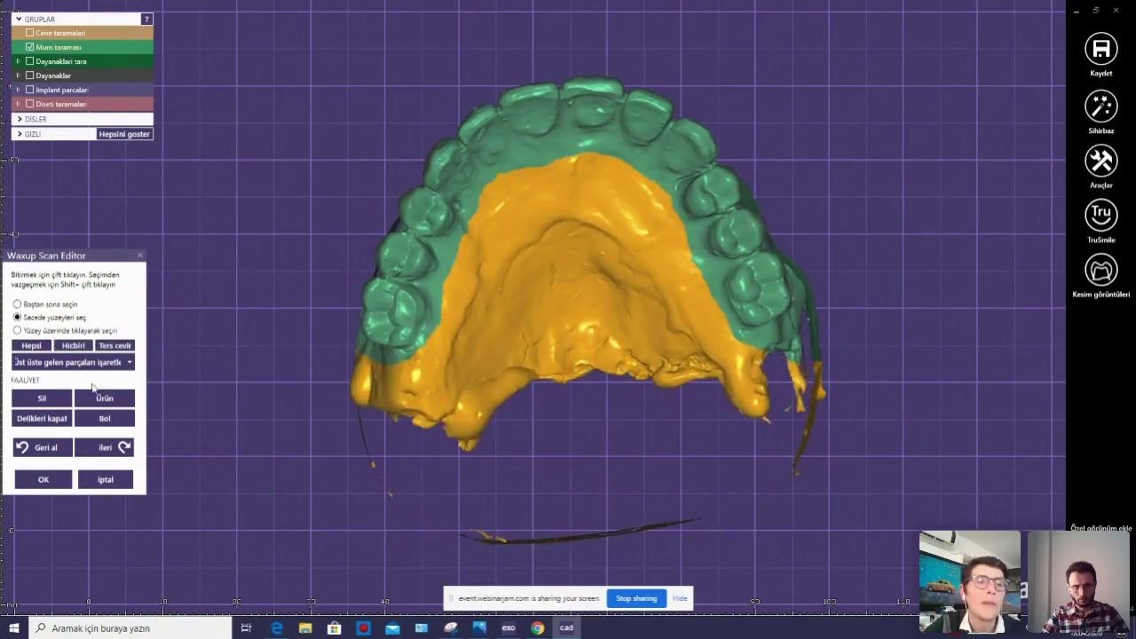
click(35, 402)
Lasso and delete the left outer flap of excess.
right_drag(558, 375, 568, 332)
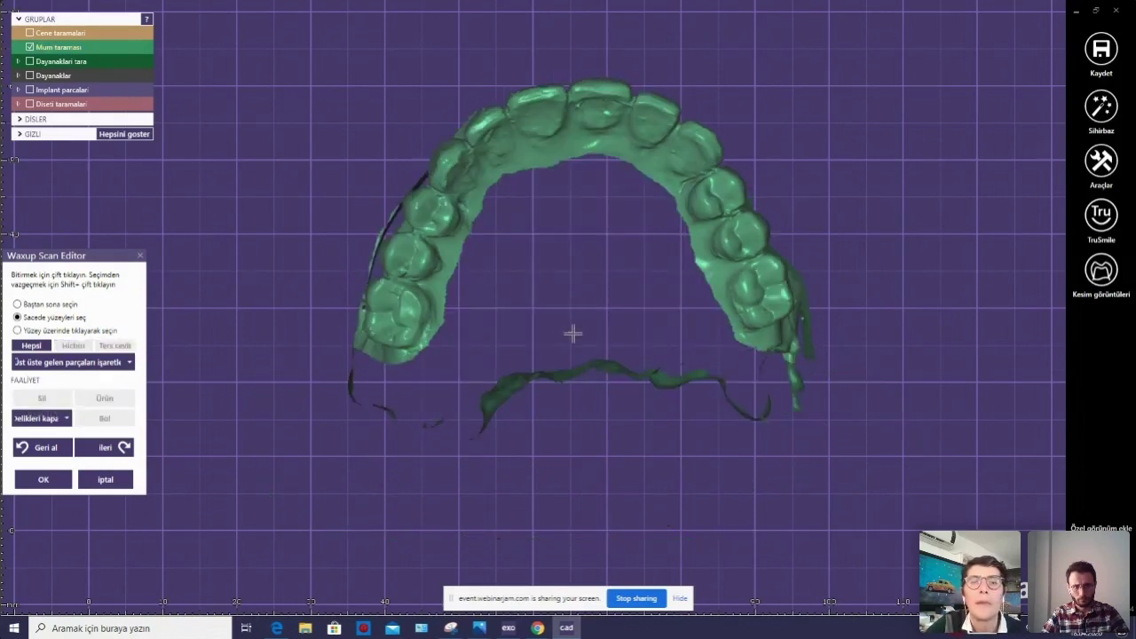
click(612, 153)
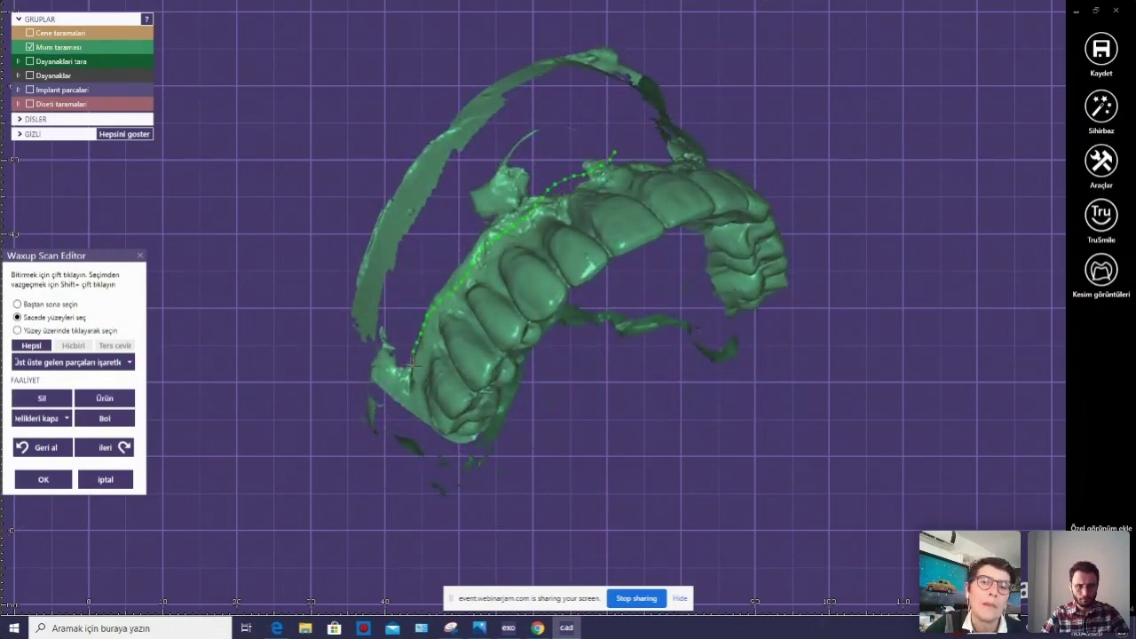
drag(398, 446, 415, 41)
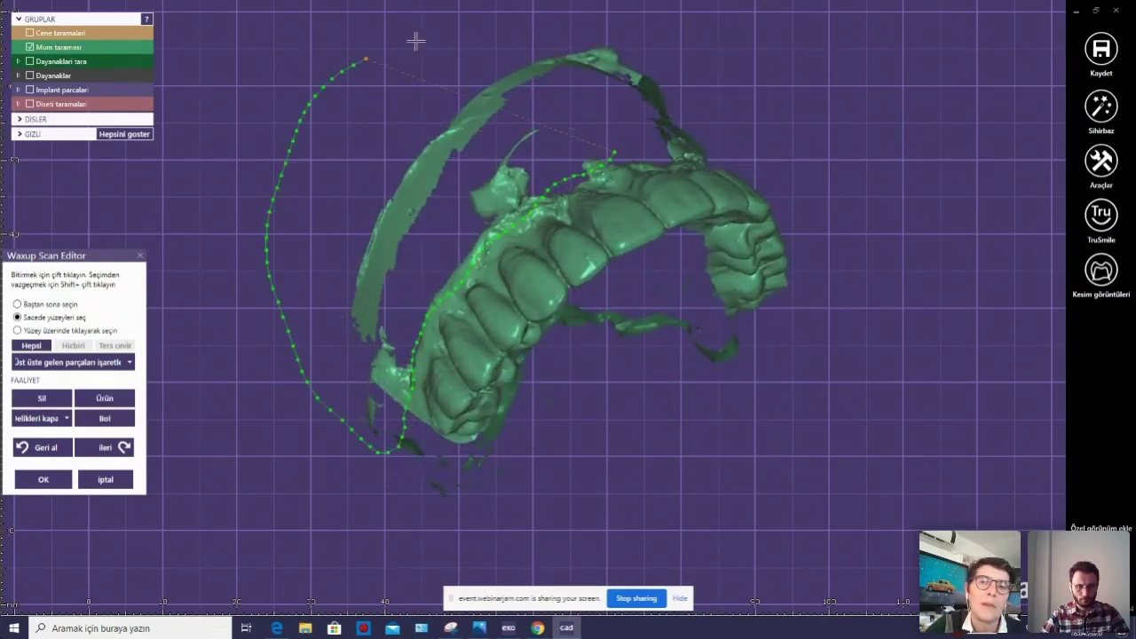
double_click(616, 153)
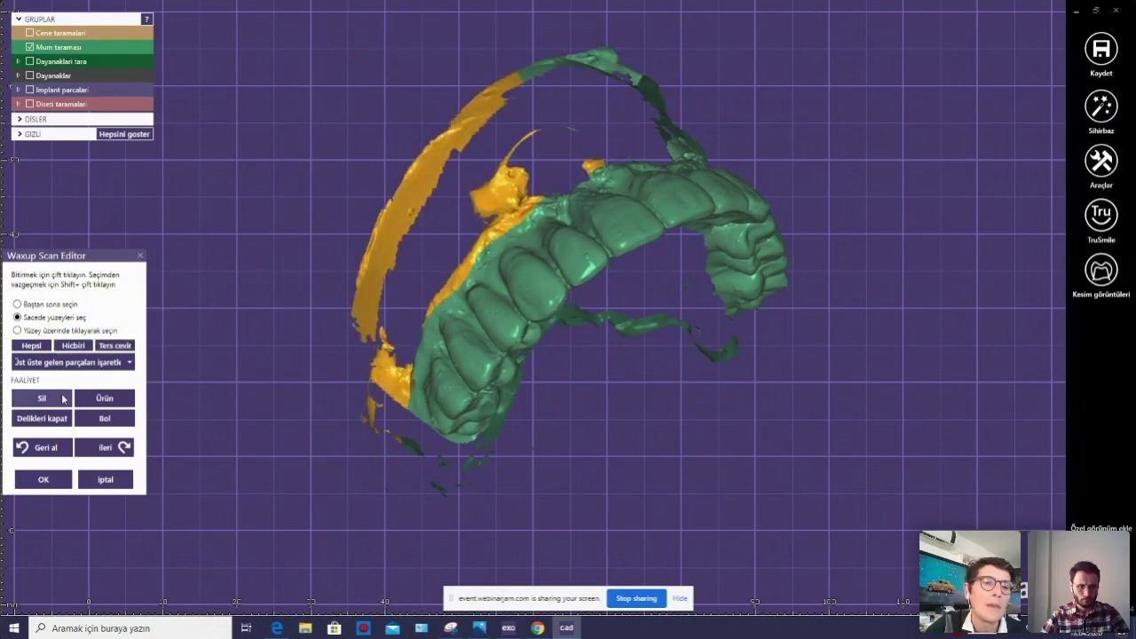
key(Delete)
Lasso and delete the excess above the front teeth and at the arch's end.
right_drag(162, 372, 501, 200)
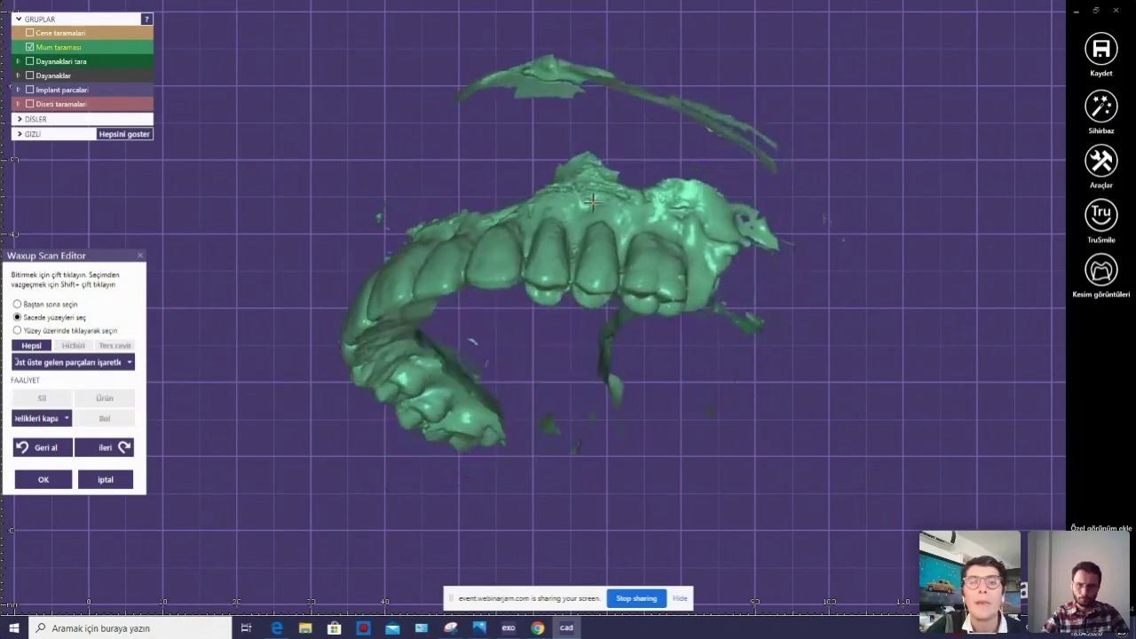
drag(488, 189, 573, 193)
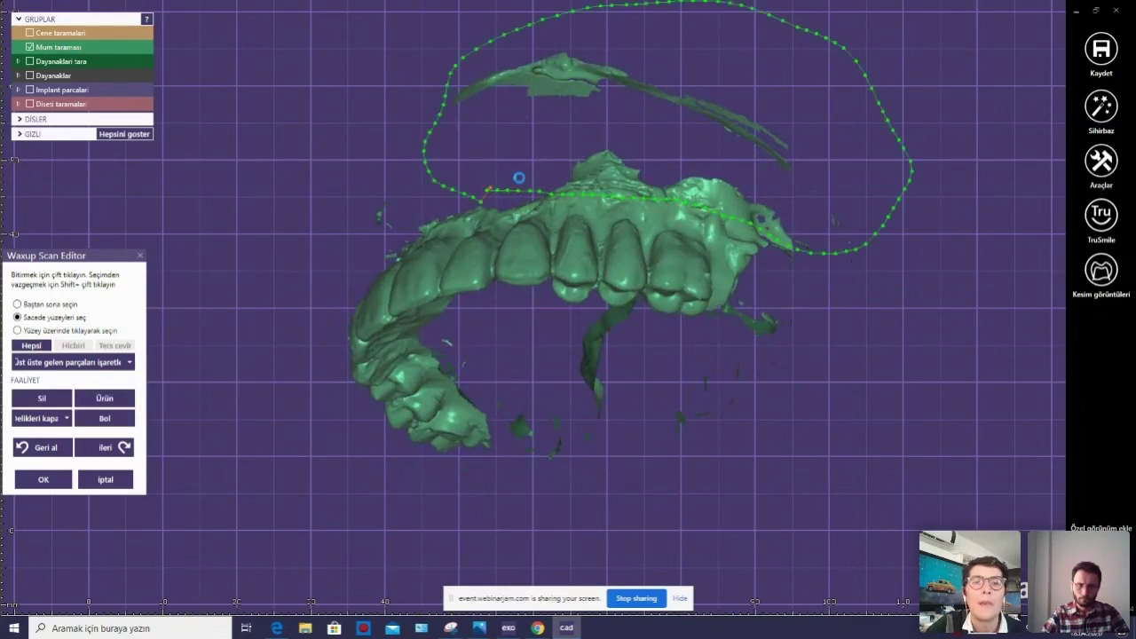
double_click(520, 177)
click(42, 402)
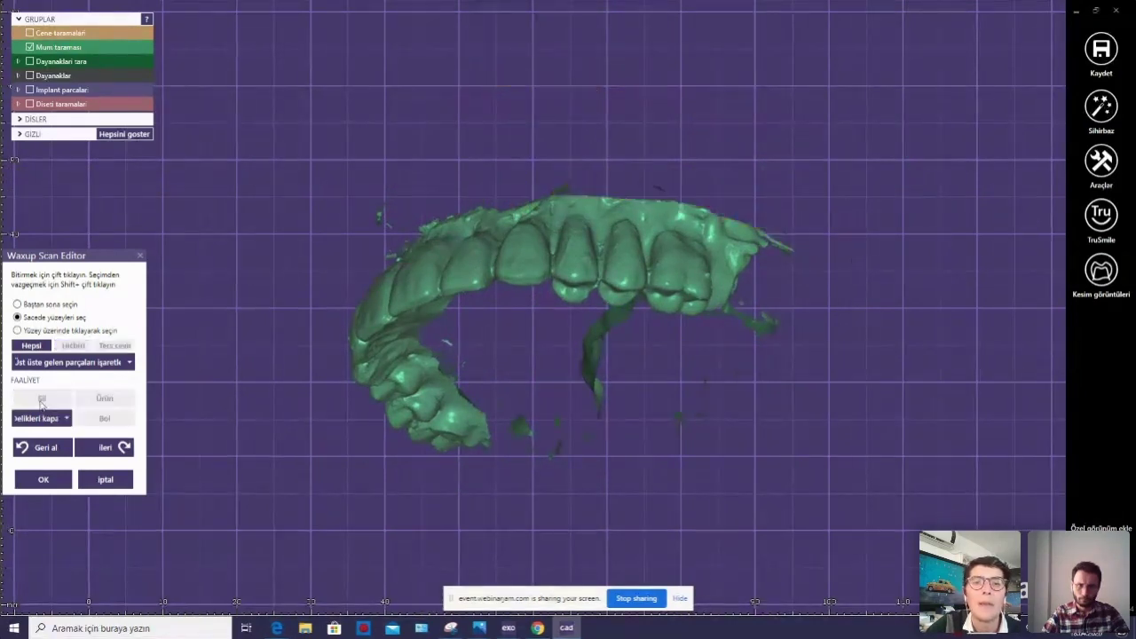
mouse_move(399, 284)
right_down()
mouse_move(404, 375)
mouse_move(655, 297)
right_up()
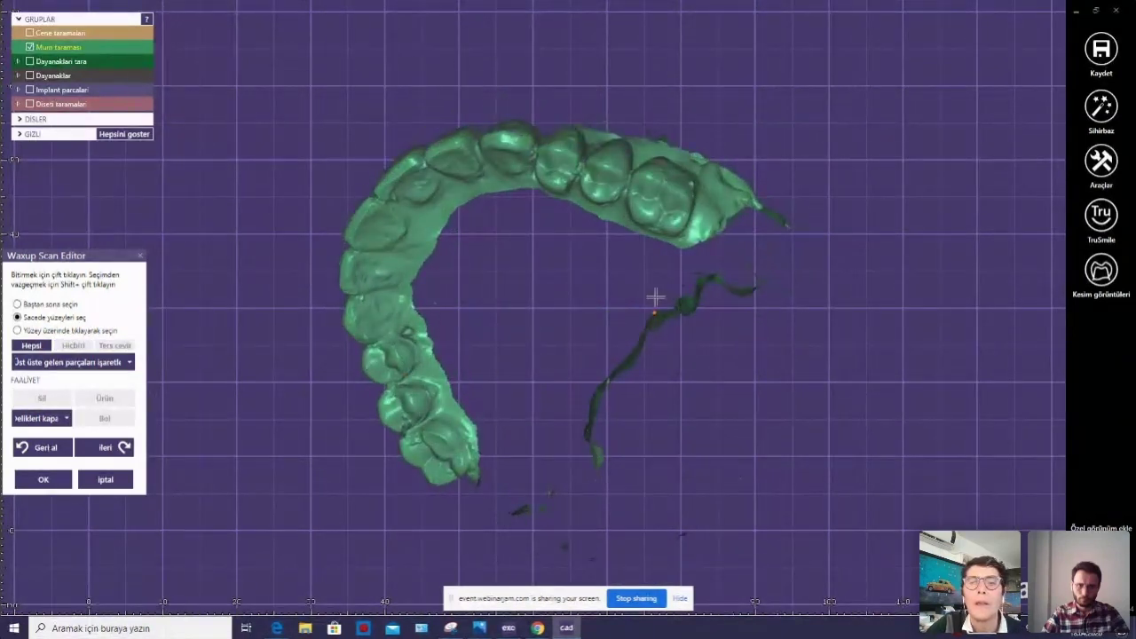
click(663, 261)
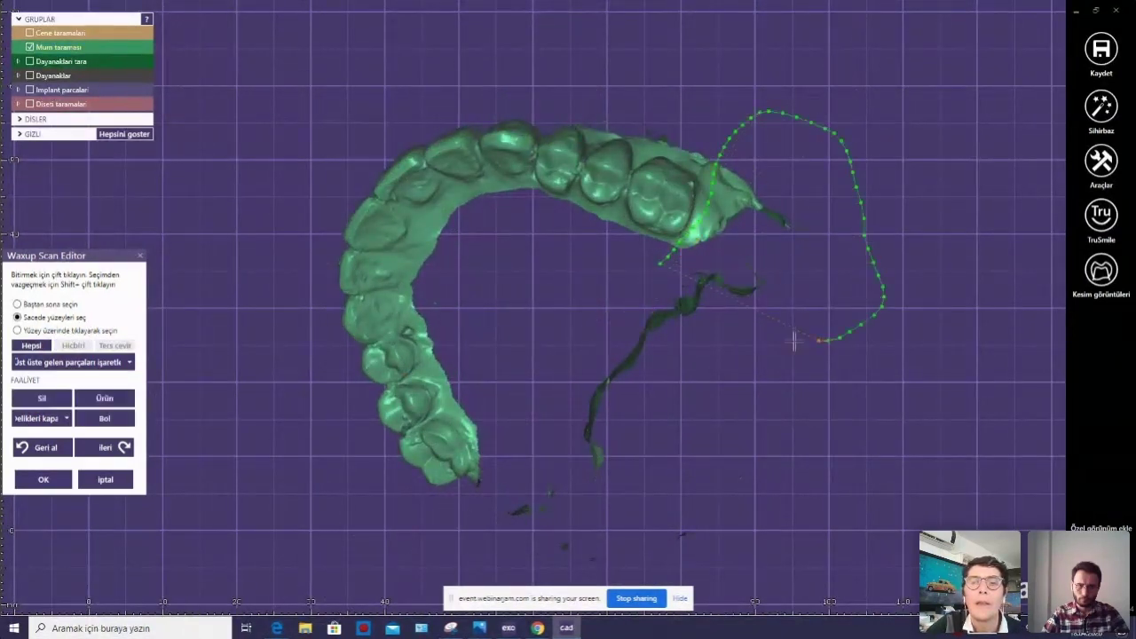
double_click(653, 295)
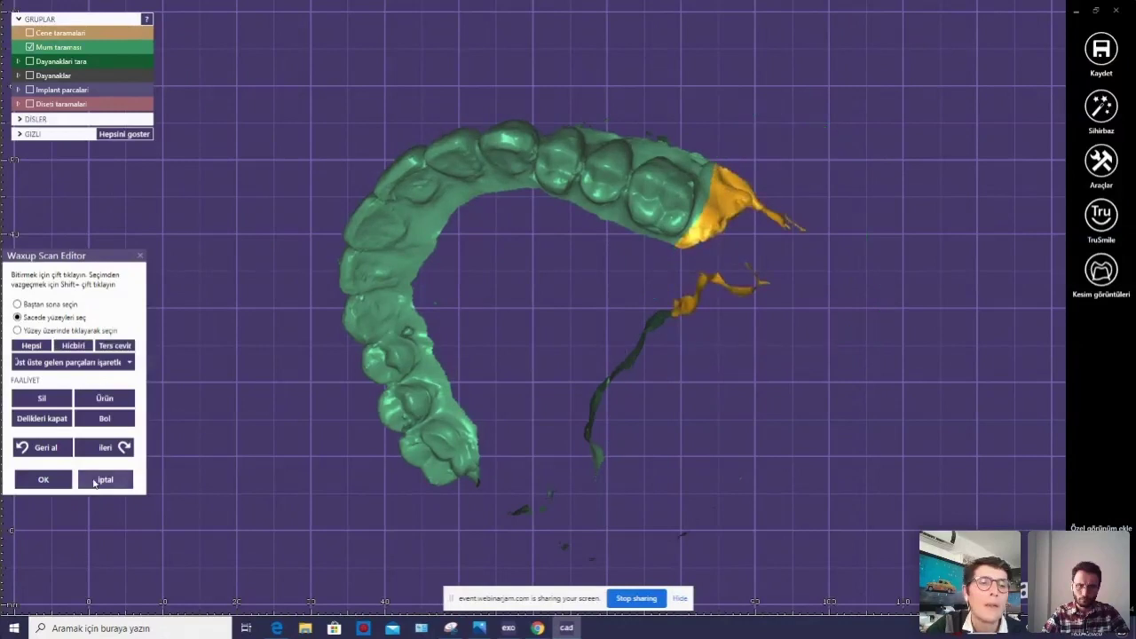
click(42, 399)
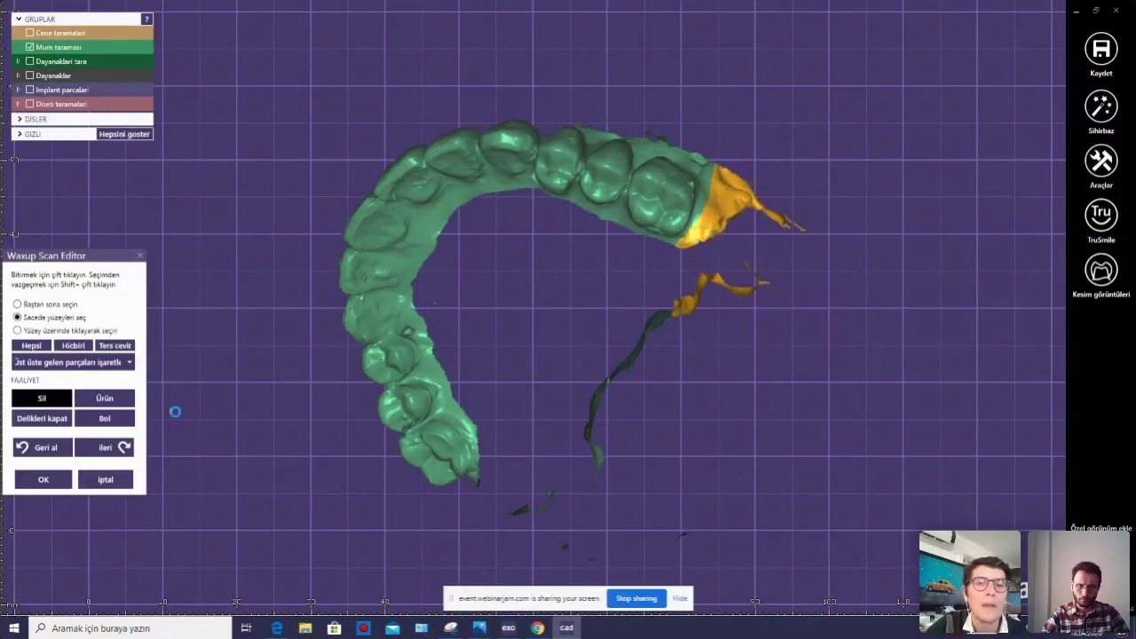
Select a leftover fragment and the stray piece beside the teeth, and delete them.
right_drag(569, 353, 565, 360)
click(560, 377)
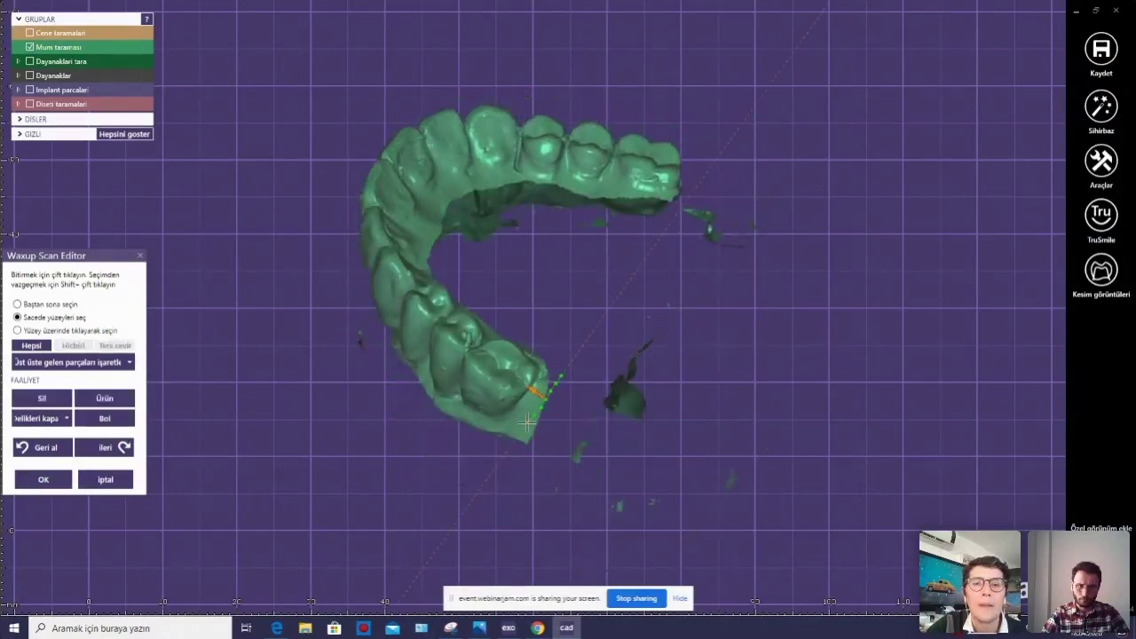
double_click(567, 379)
right_drag(593, 325, 595, 284)
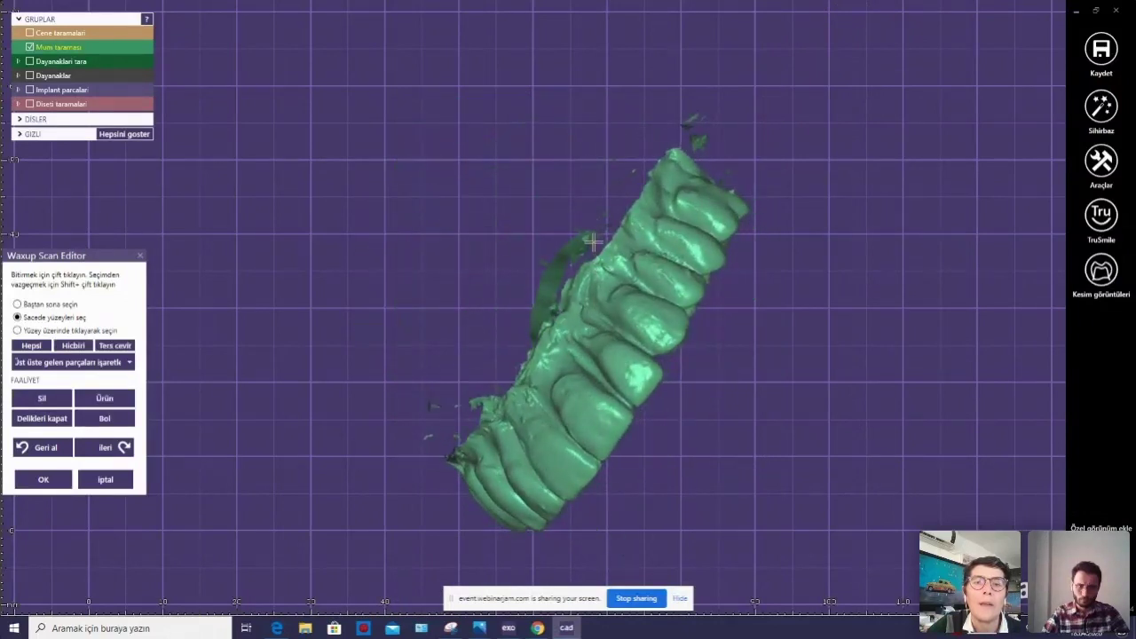
click(586, 259)
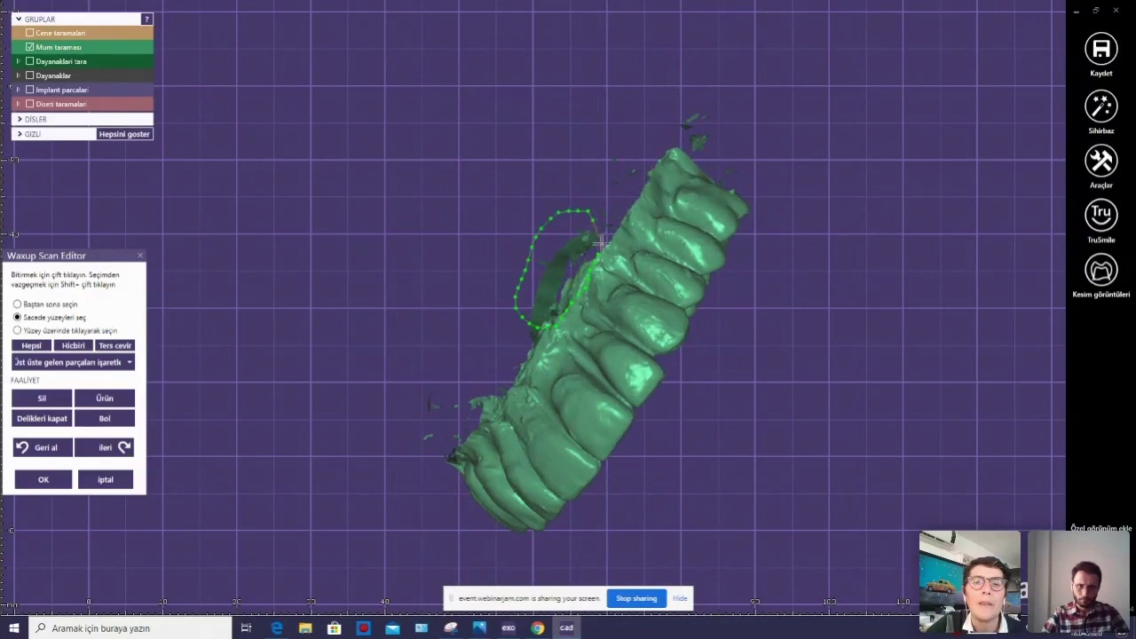
double_click(601, 240)
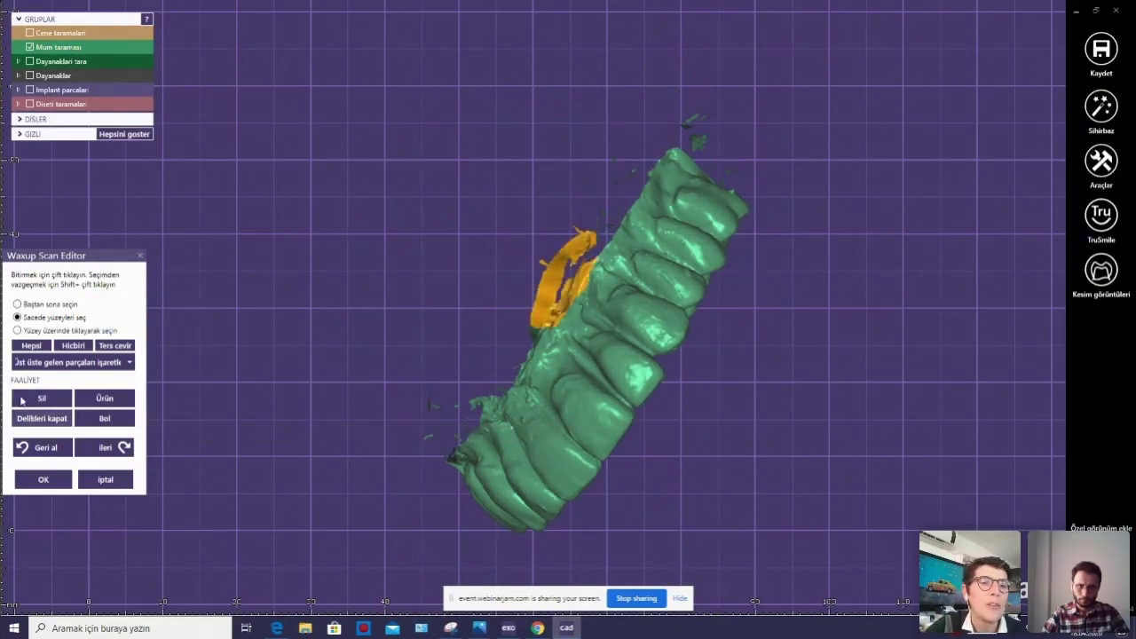
click(40, 398)
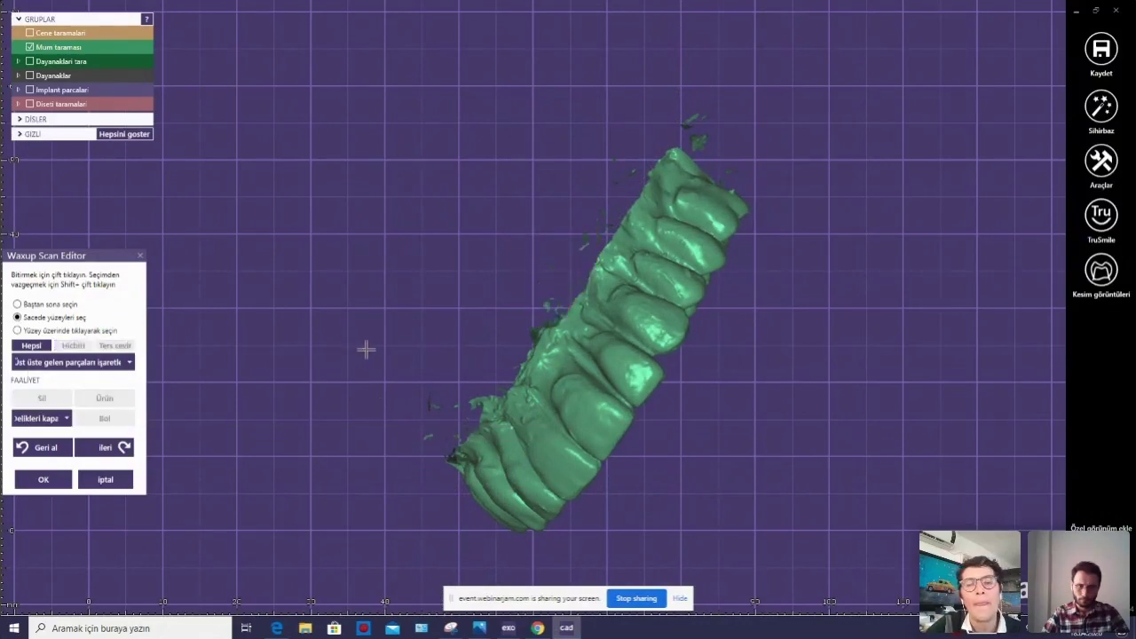
Select the main arch surface, invert the selection, delete the fragments, and close the editor.
click(35, 331)
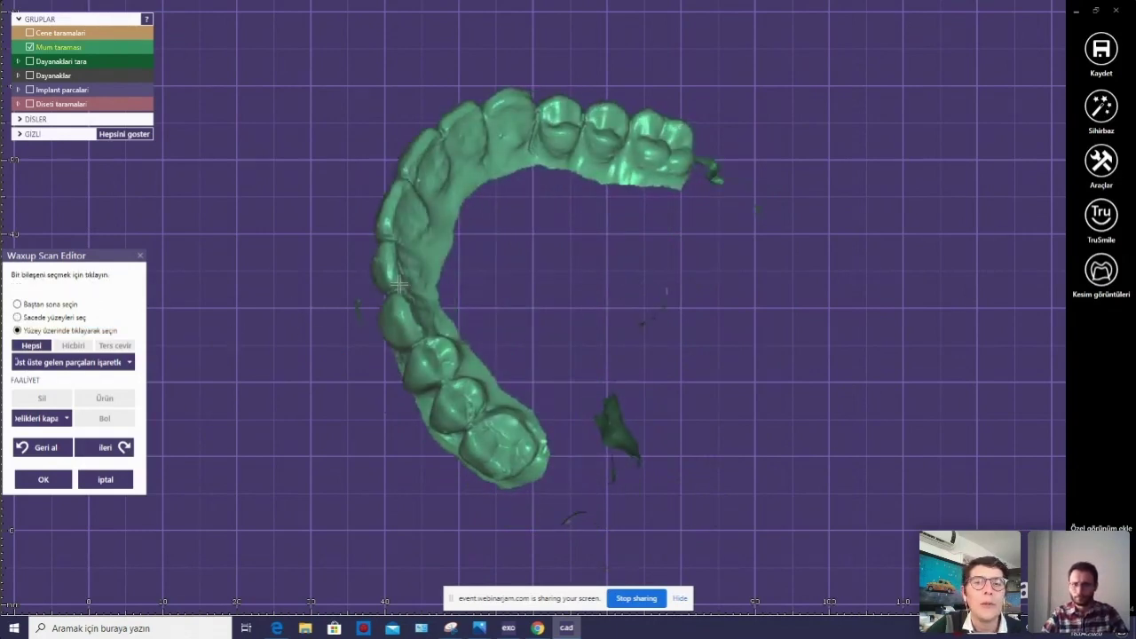
click(398, 284)
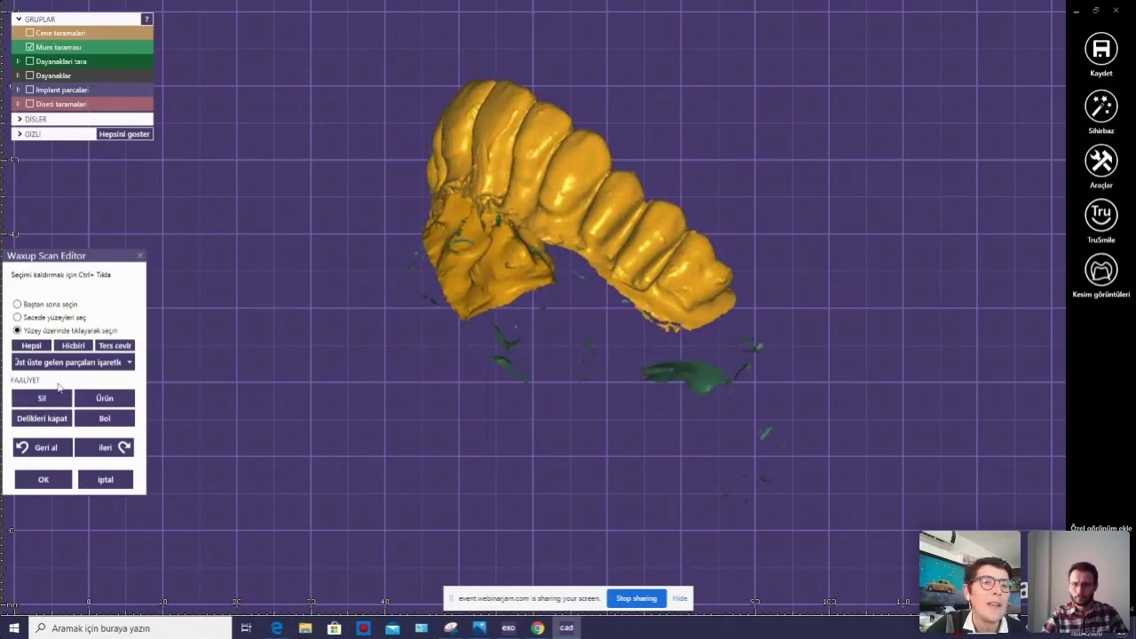
click(115, 346)
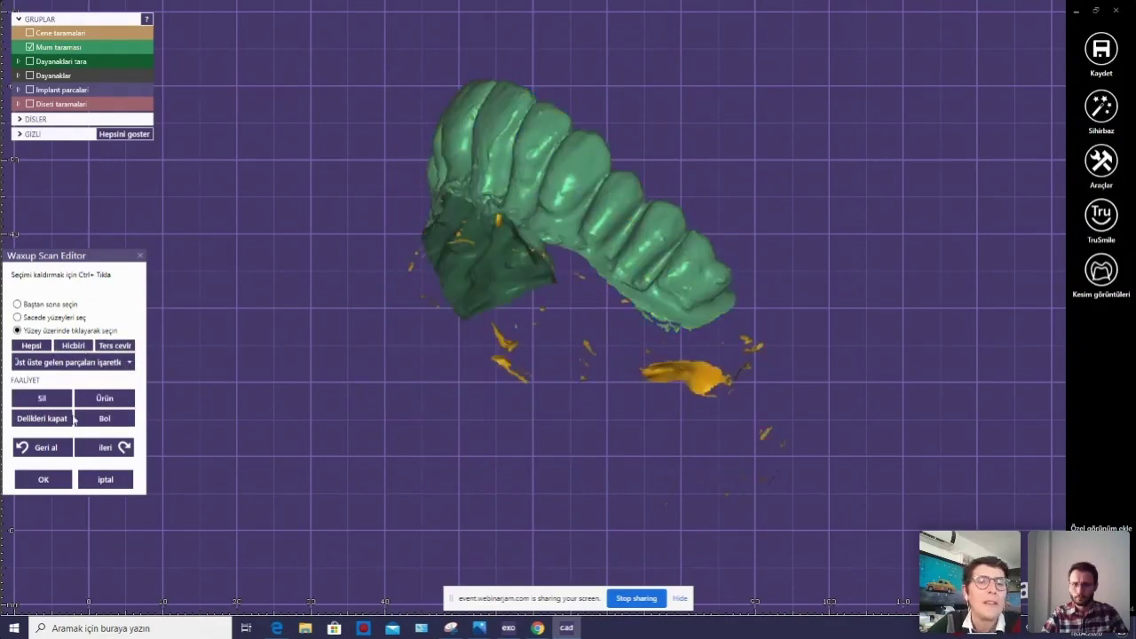
click(42, 397)
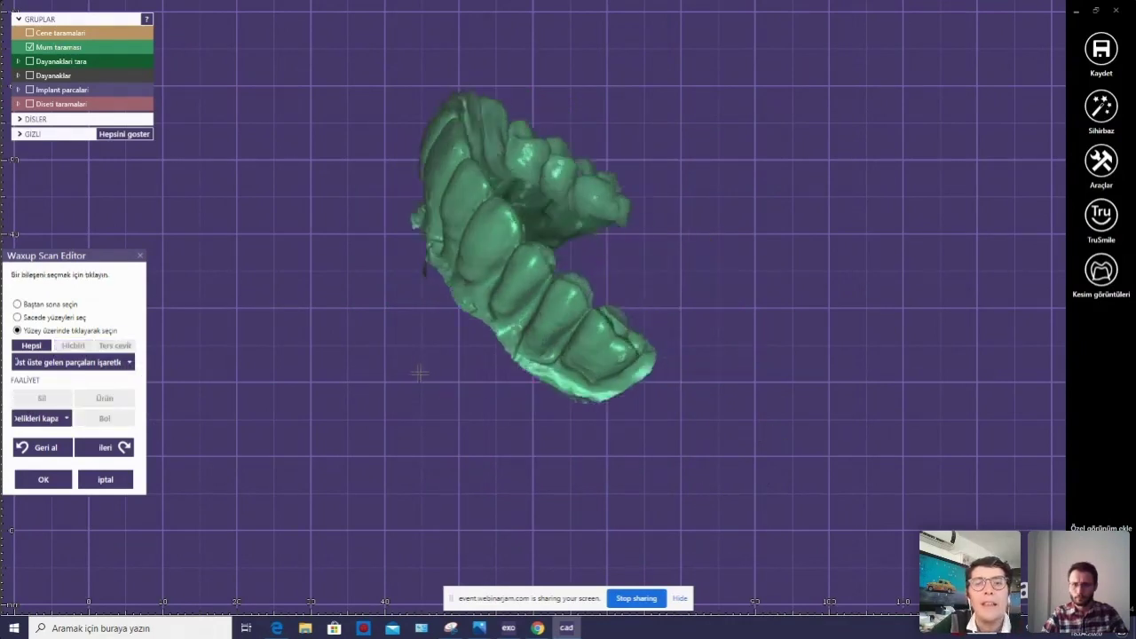
right_drag(424, 371, 462, 336)
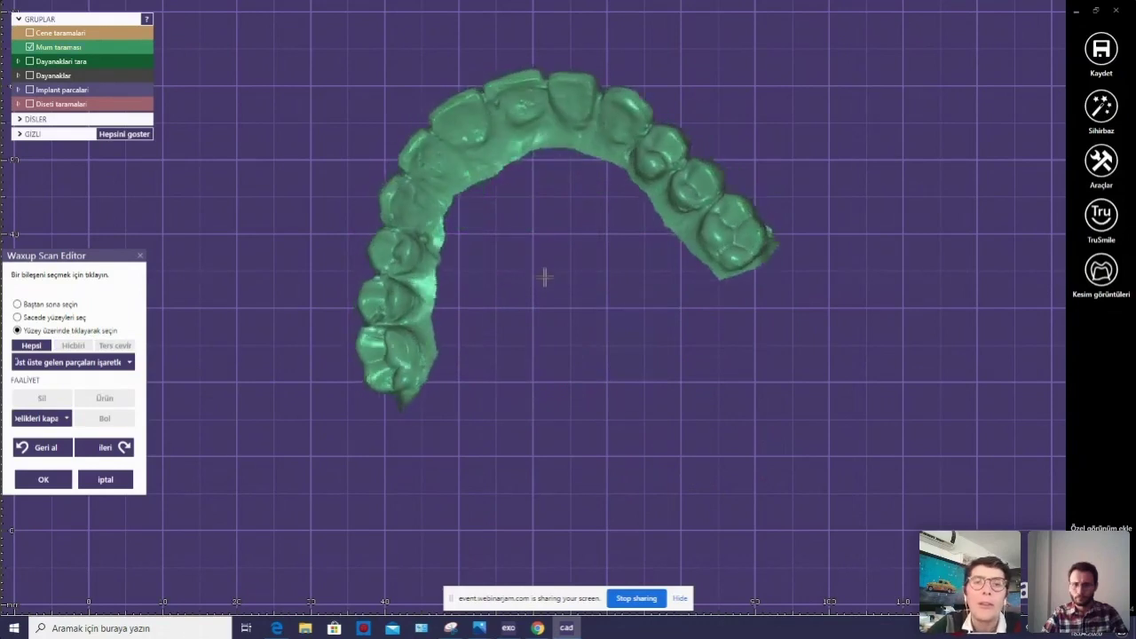
click(50, 483)
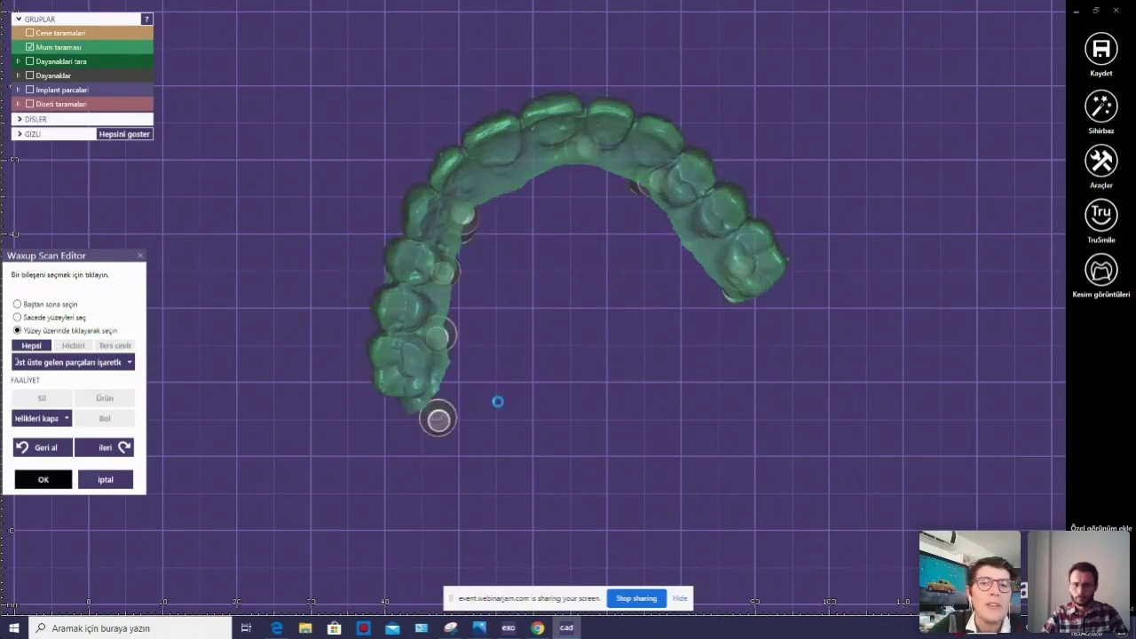
Return to the wizard and step through emergence profiles for teeth 16, 15, 14 up to 24.
click(1114, 111)
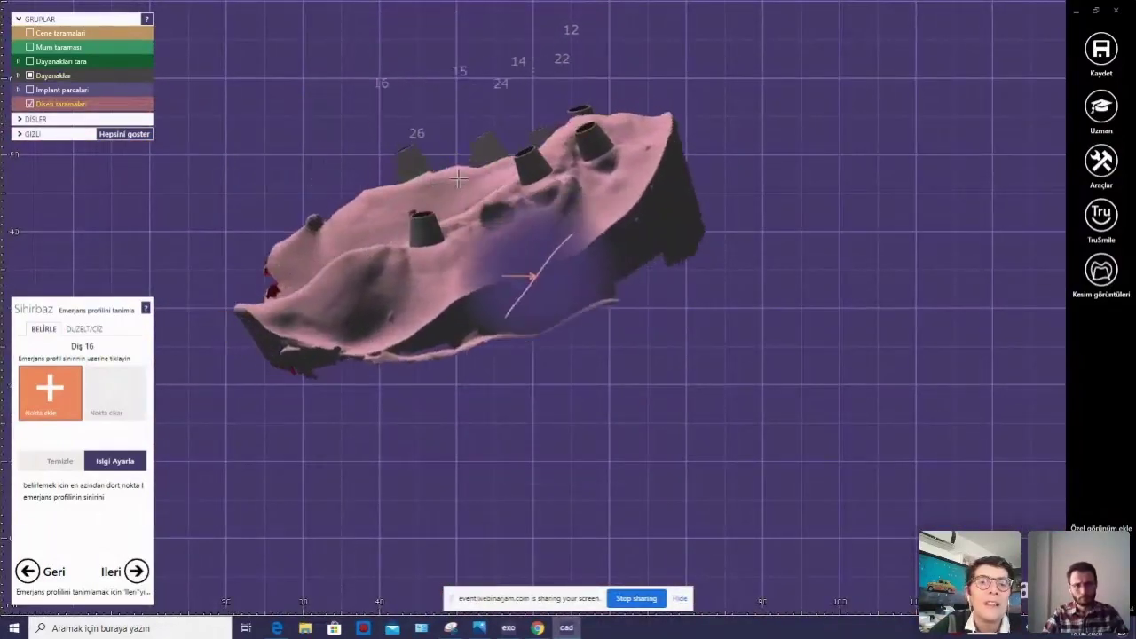
click(138, 568)
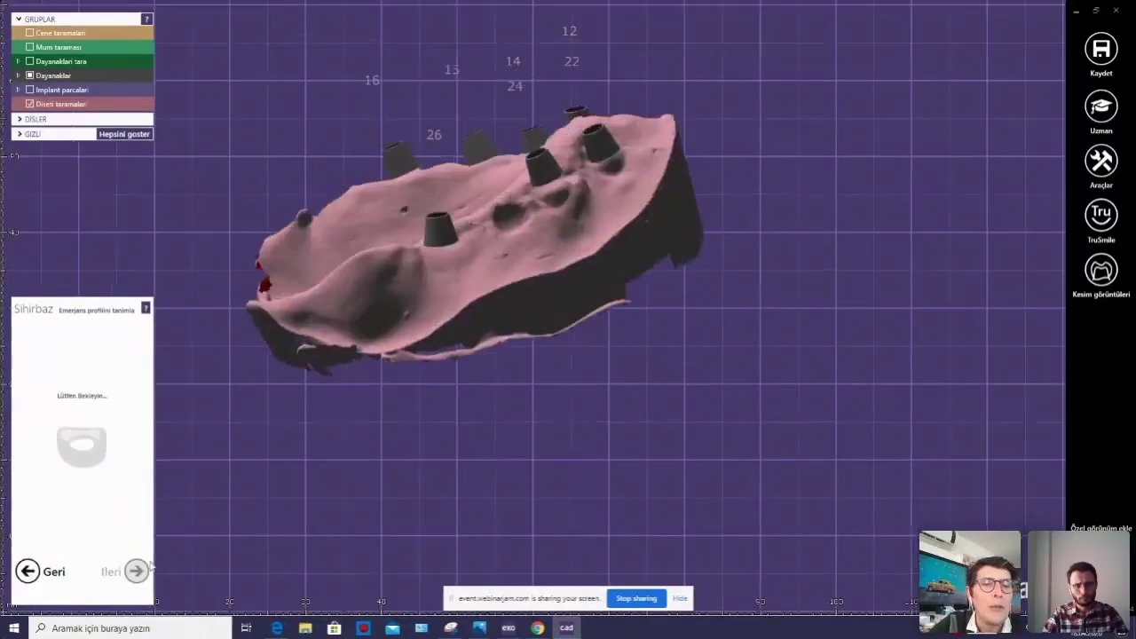
click(136, 571)
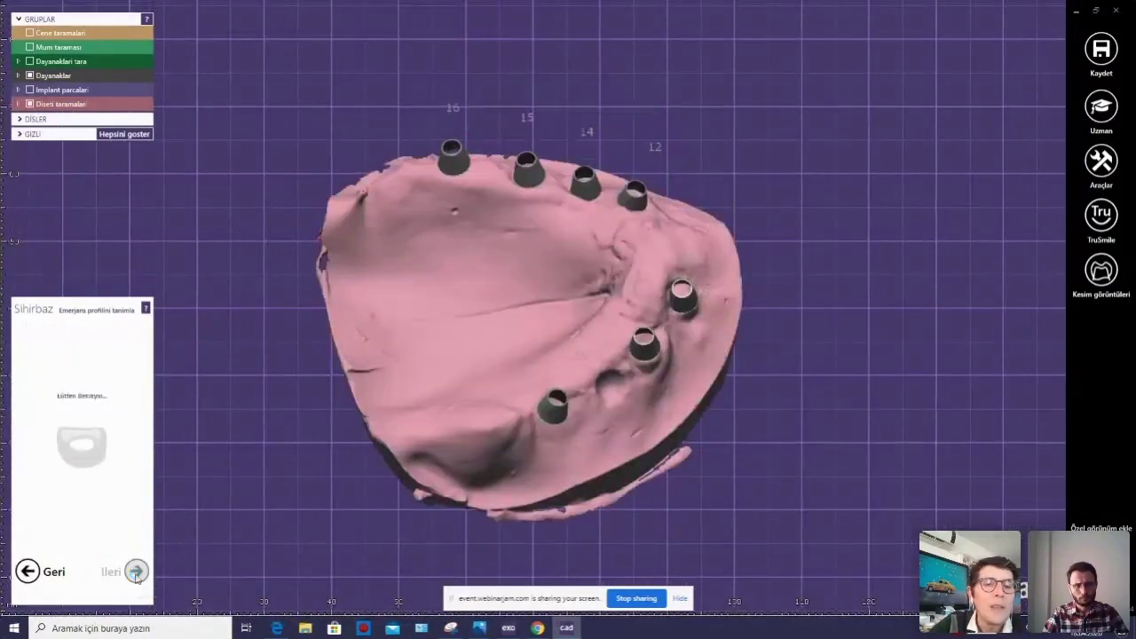
click(135, 571)
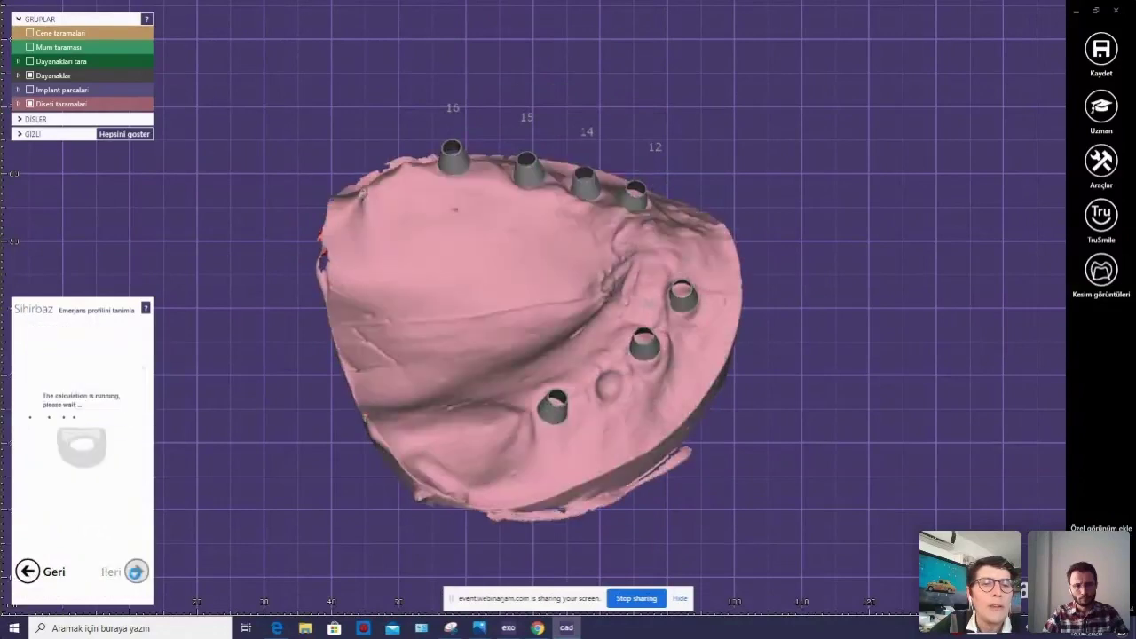
click(136, 572)
click(136, 572)
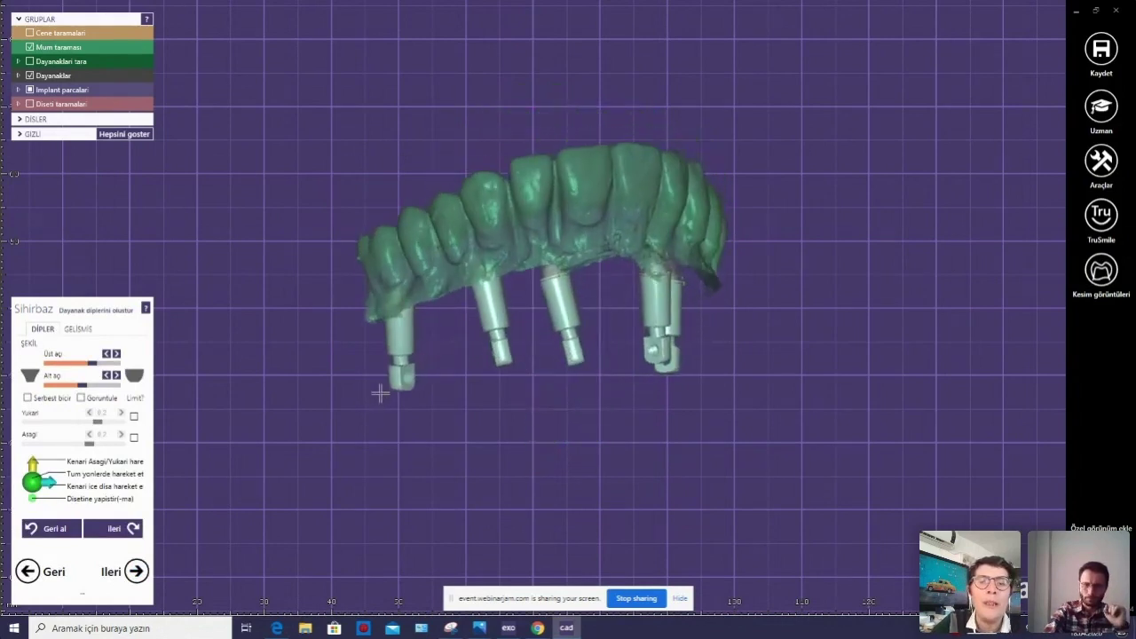
Hide the wax-up teeth and show the pink gingiva scan, zooming in on the abutments.
scroll(553, 305, up, 3)
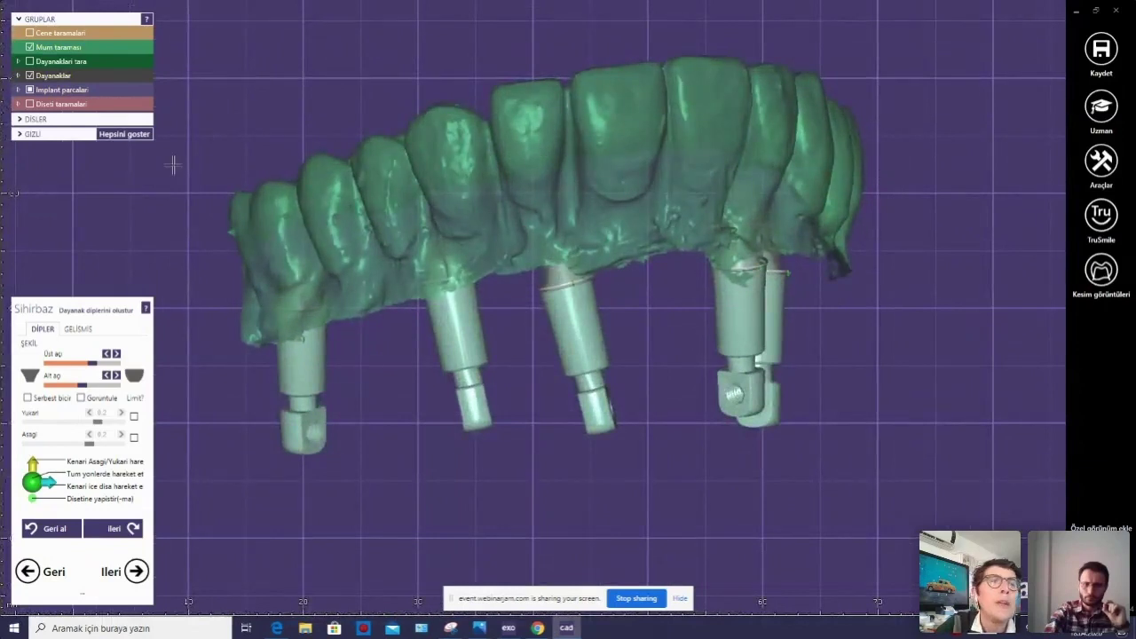
click(30, 47)
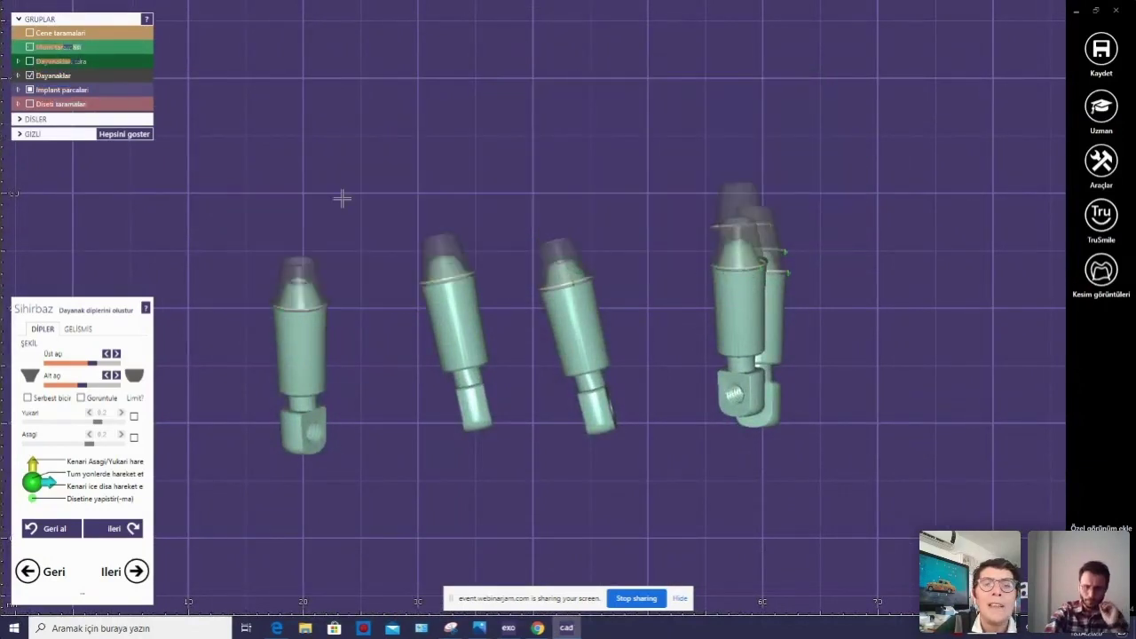
right_drag(343, 196, 459, 185)
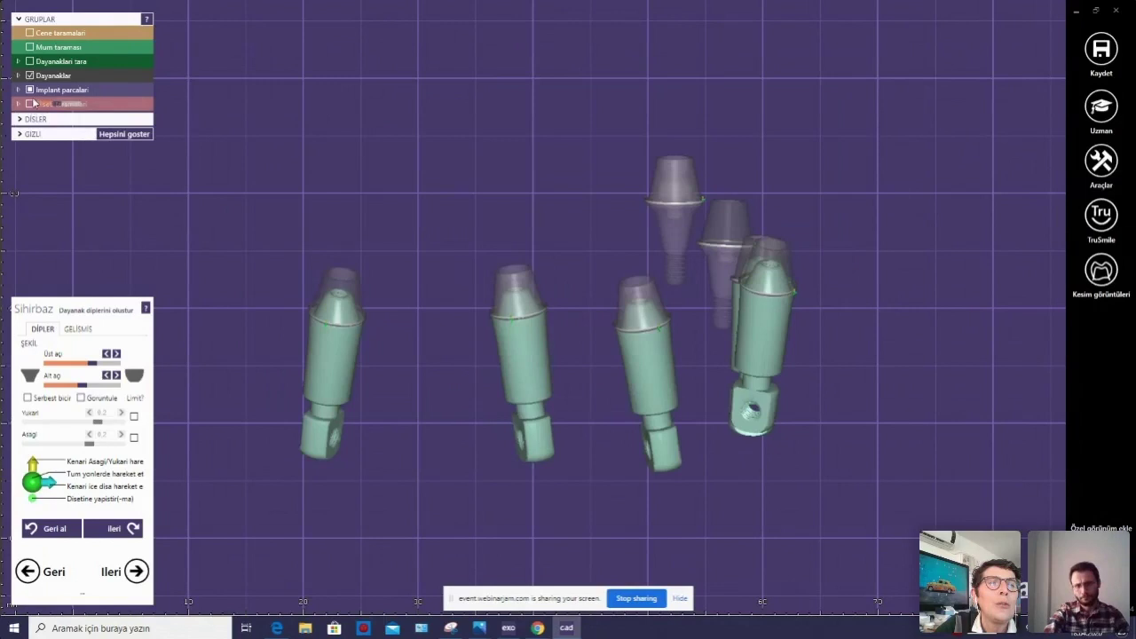
click(29, 104)
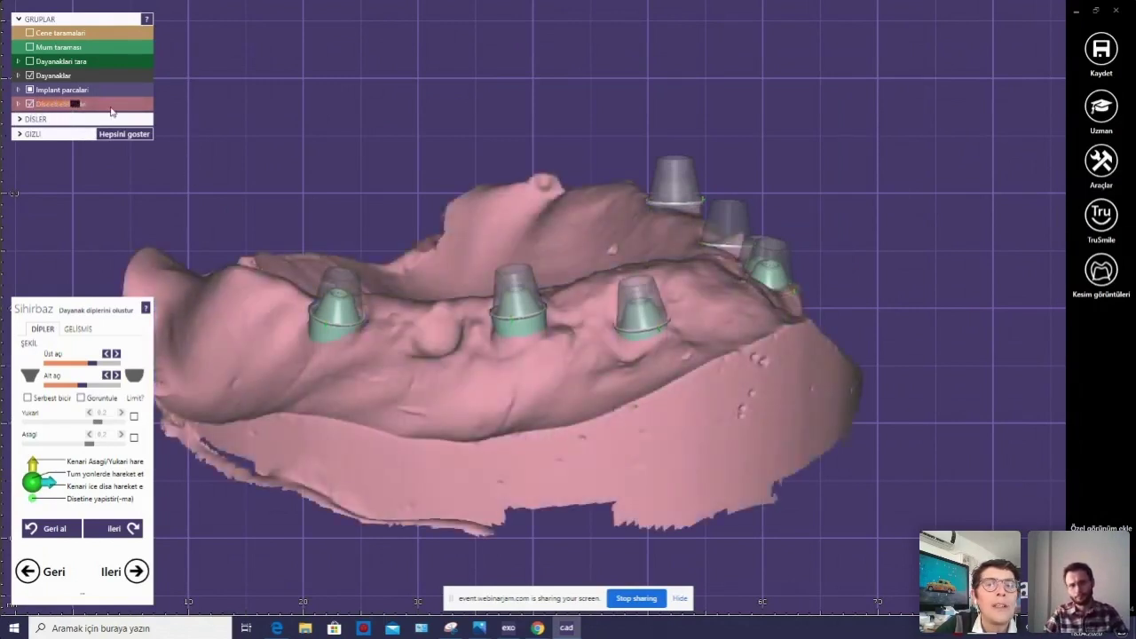
right_drag(352, 355, 346, 333)
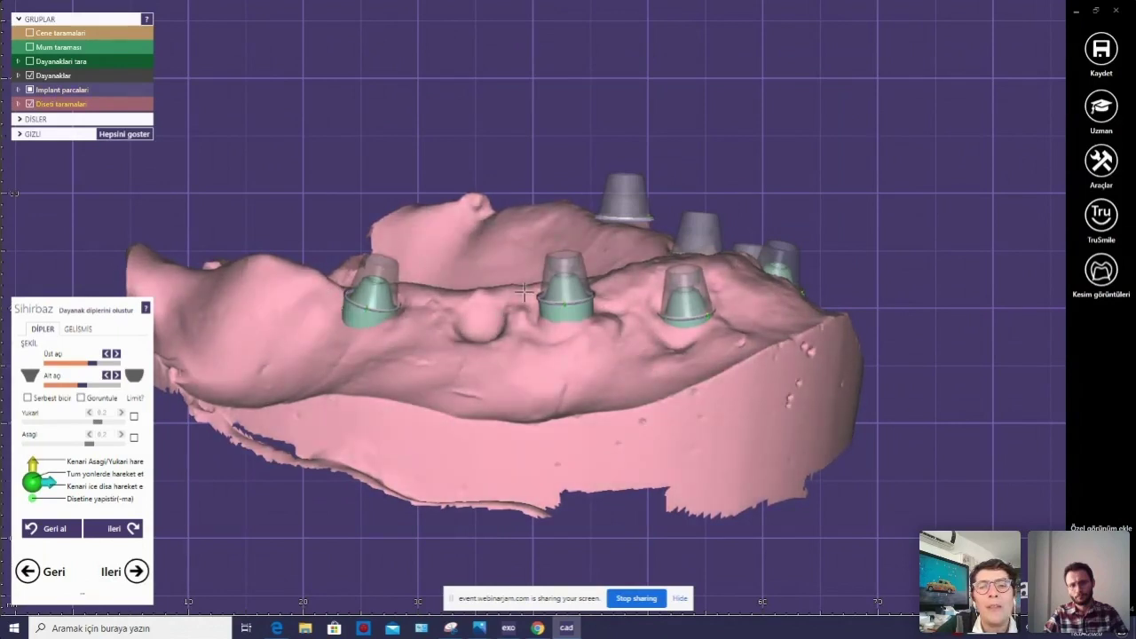
scroll(524, 291, up, 2)
scroll(462, 302, up, 1)
scroll(361, 321, up, 1)
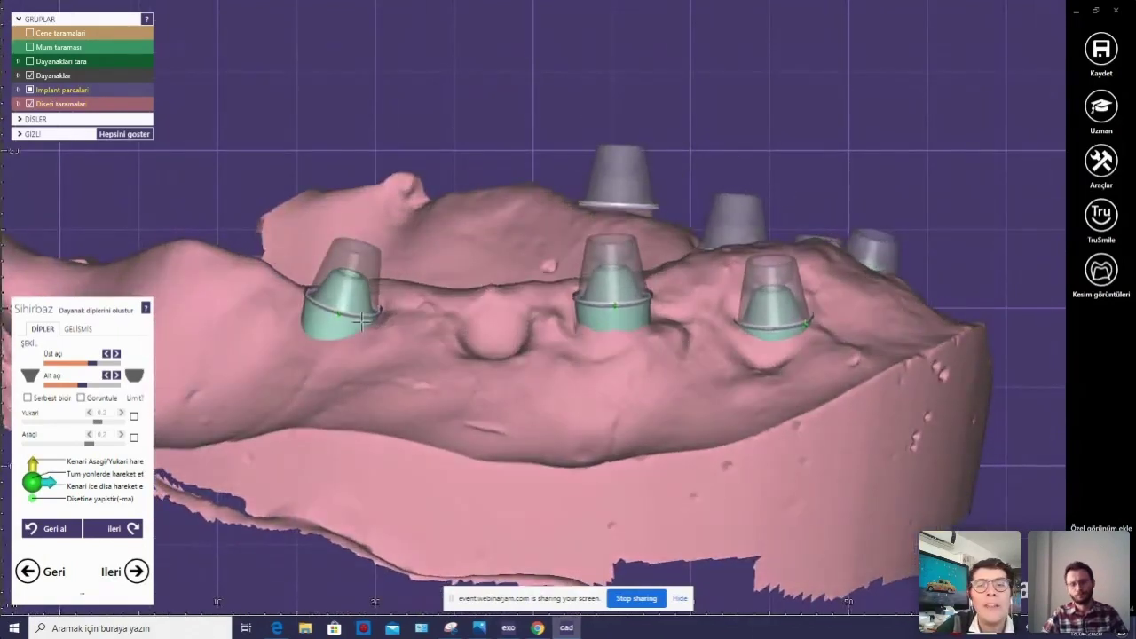
mouse_move(361, 321)
right_down()
mouse_move(431, 351)
mouse_move(527, 347)
right_up()
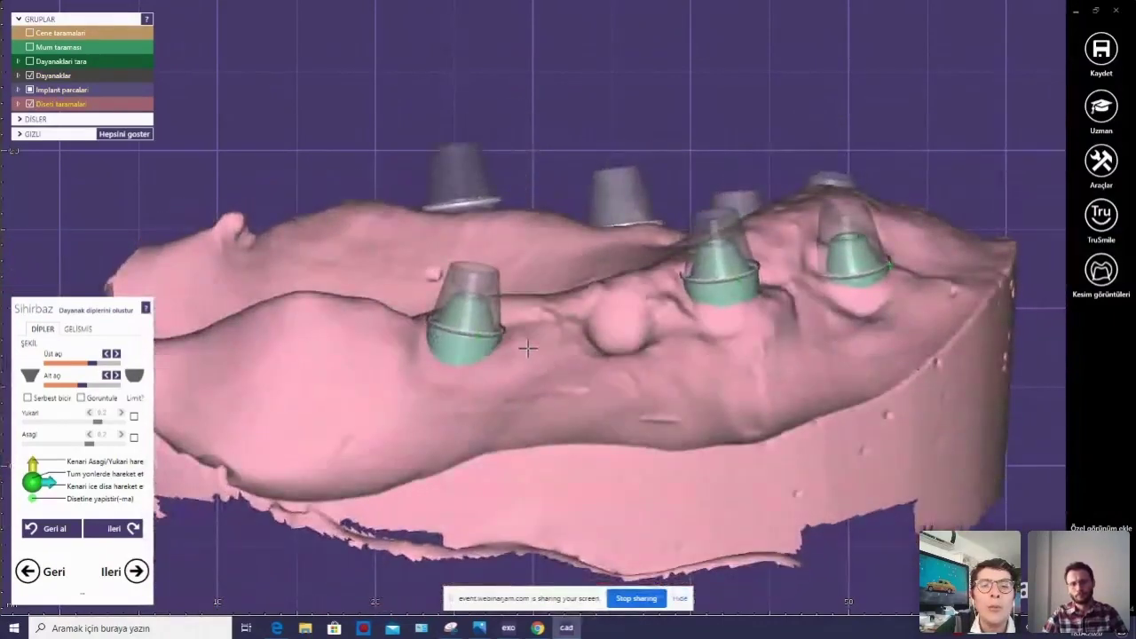
scroll(527, 348, up, 3)
scroll(527, 348, up, 2)
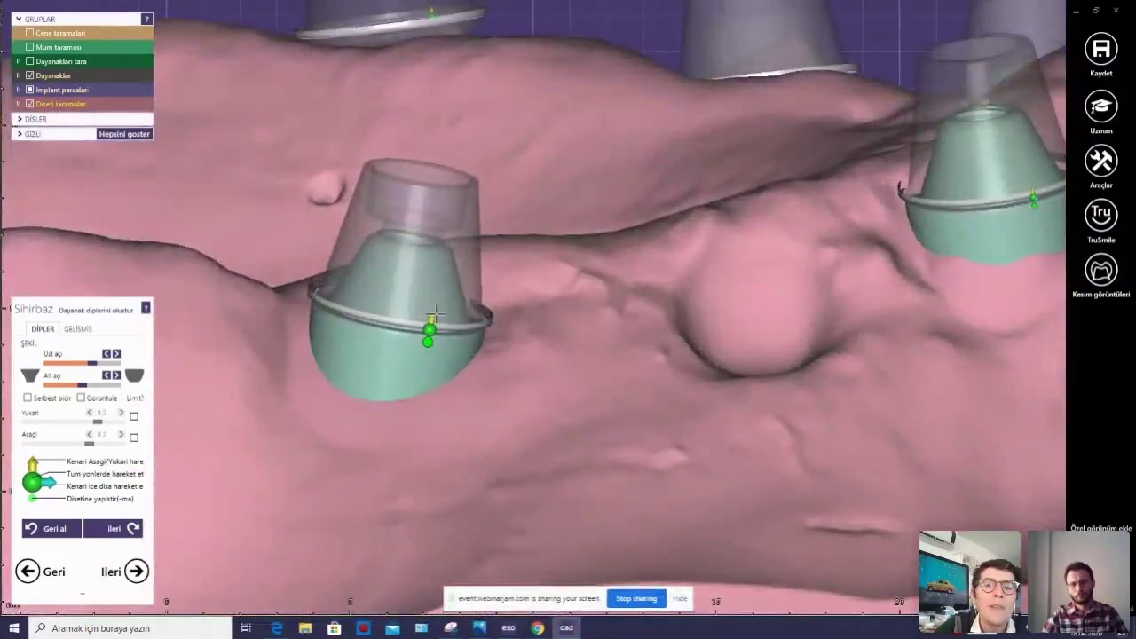
Raise and widen the margin rings of the first pair of right-side abutments above the gum.
drag(432, 315, 439, 289)
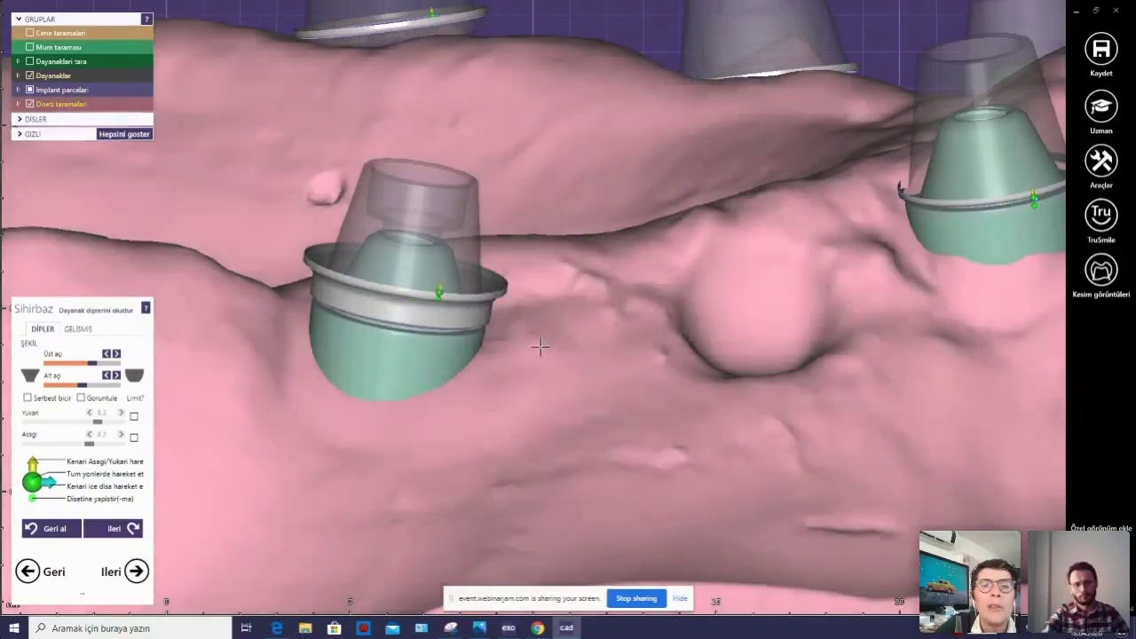
right_drag(540, 347, 568, 329)
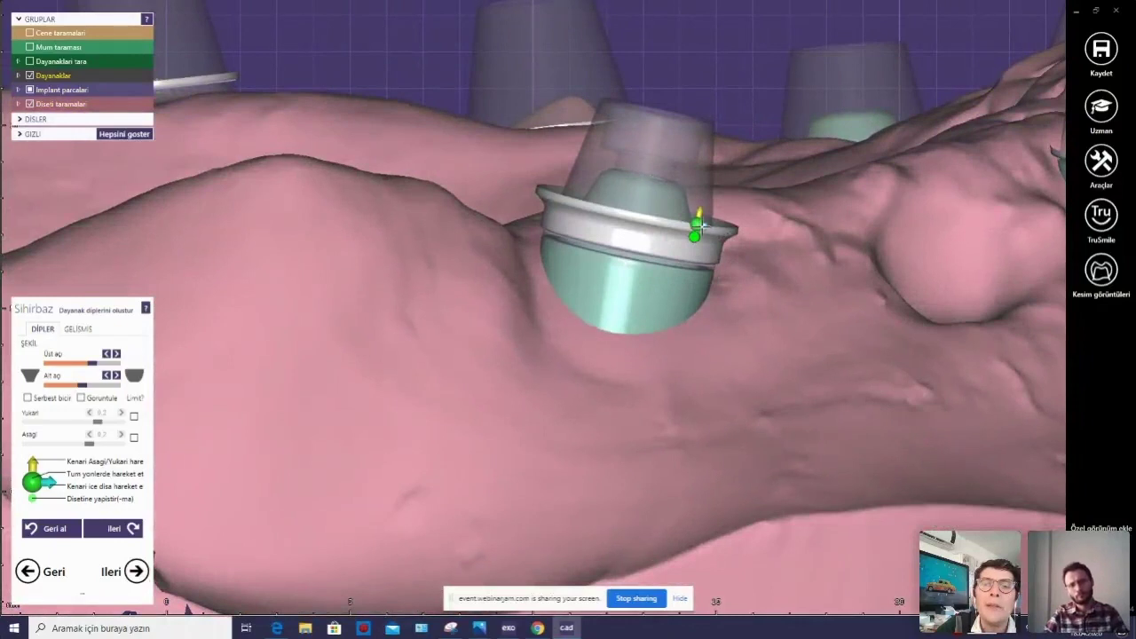
mouse_move(699, 233)
right_down()
mouse_move(621, 322)
mouse_move(524, 267)
right_up()
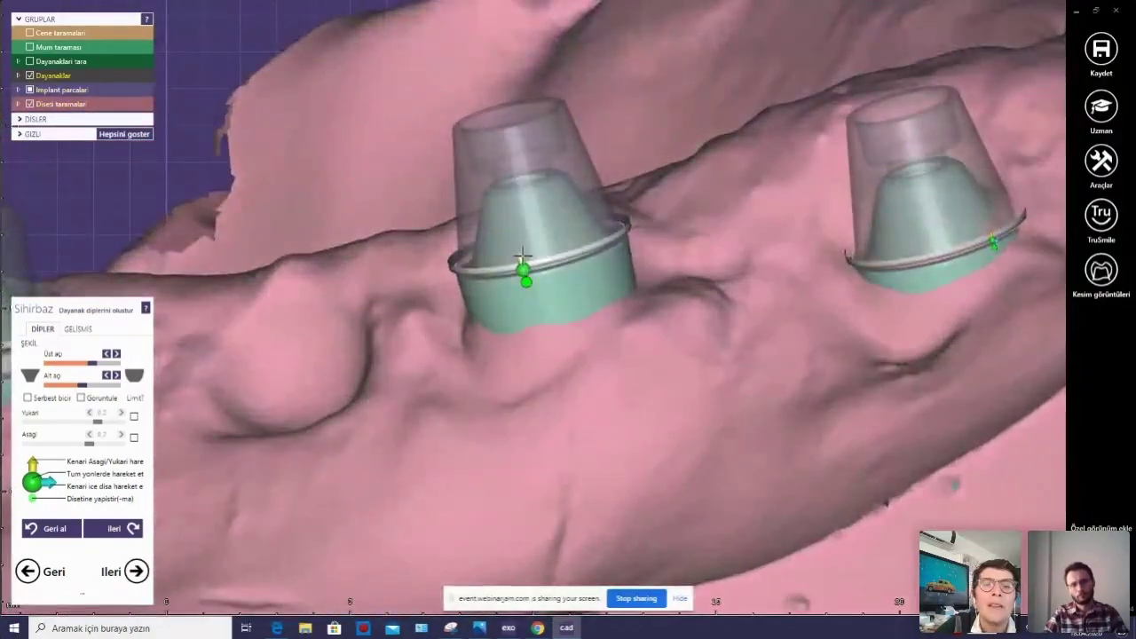
right_drag(520, 246, 652, 298)
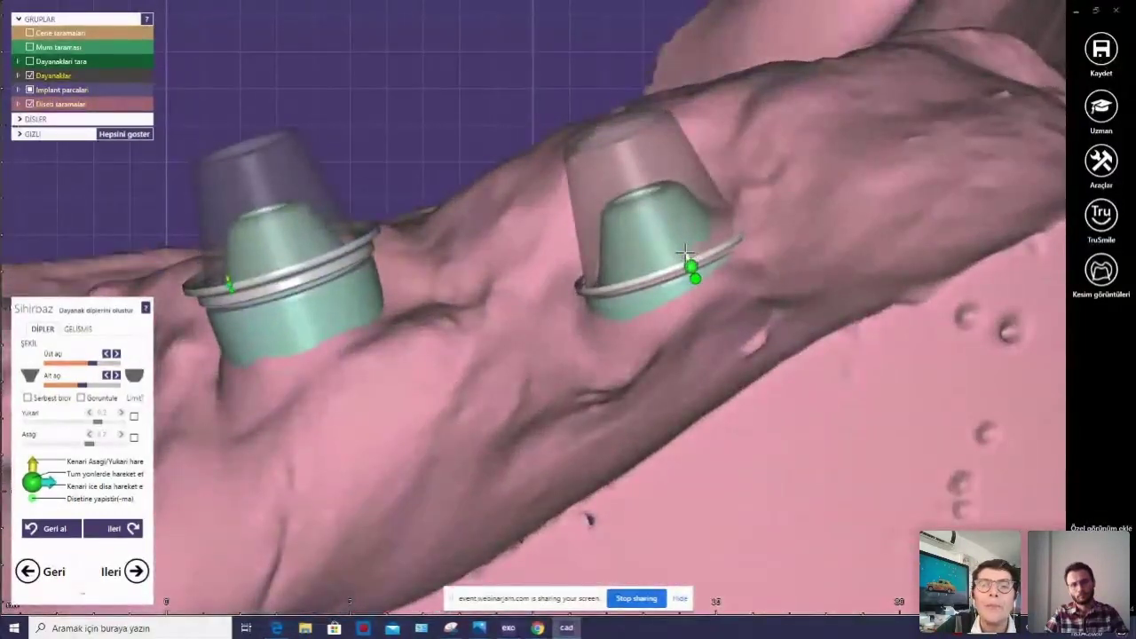
drag(688, 257, 675, 200)
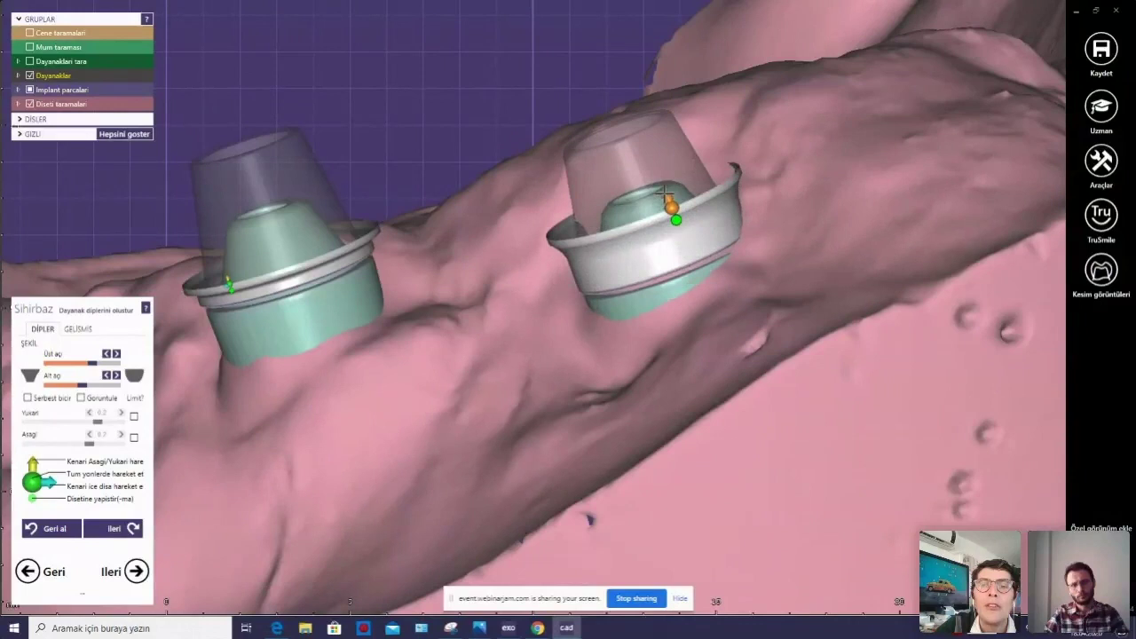
mouse_move(715, 280)
right_down()
mouse_move(875, 292)
mouse_move(553, 272)
mouse_move(684, 228)
mouse_move(614, 221)
right_up()
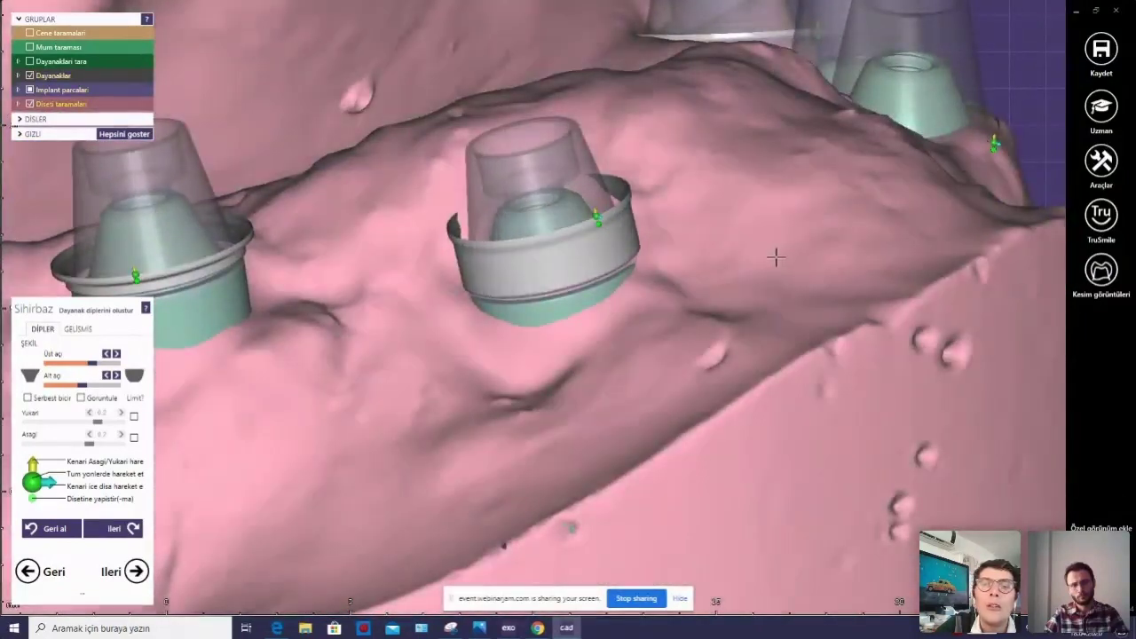
mouse_move(778, 254)
right_down()
mouse_move(753, 251)
mouse_move(713, 279)
right_up()
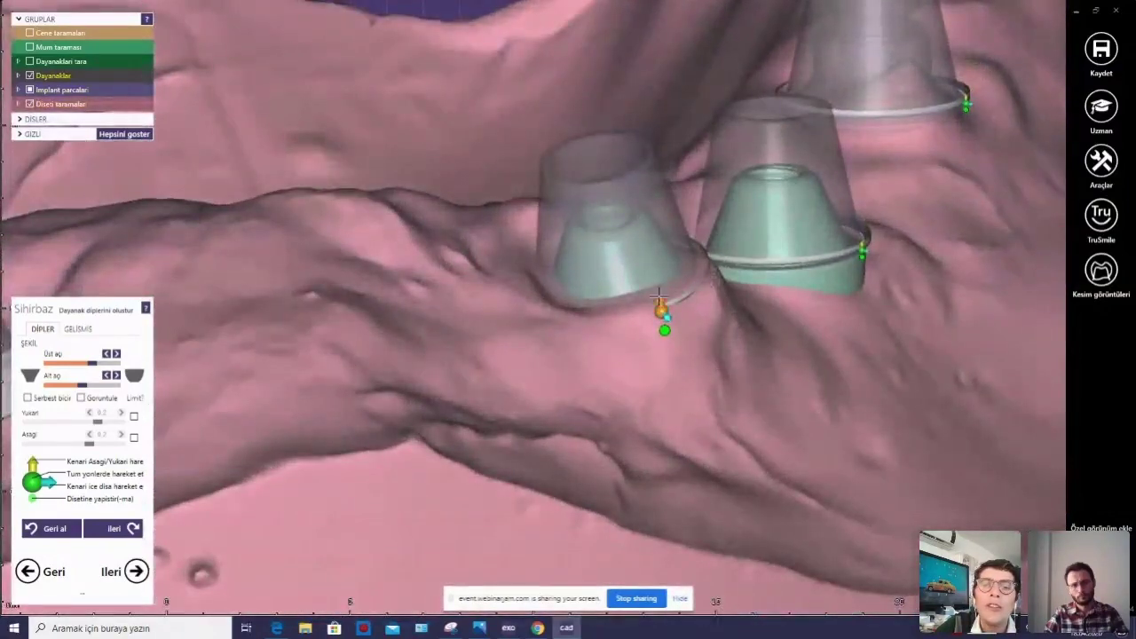
drag(658, 296, 645, 255)
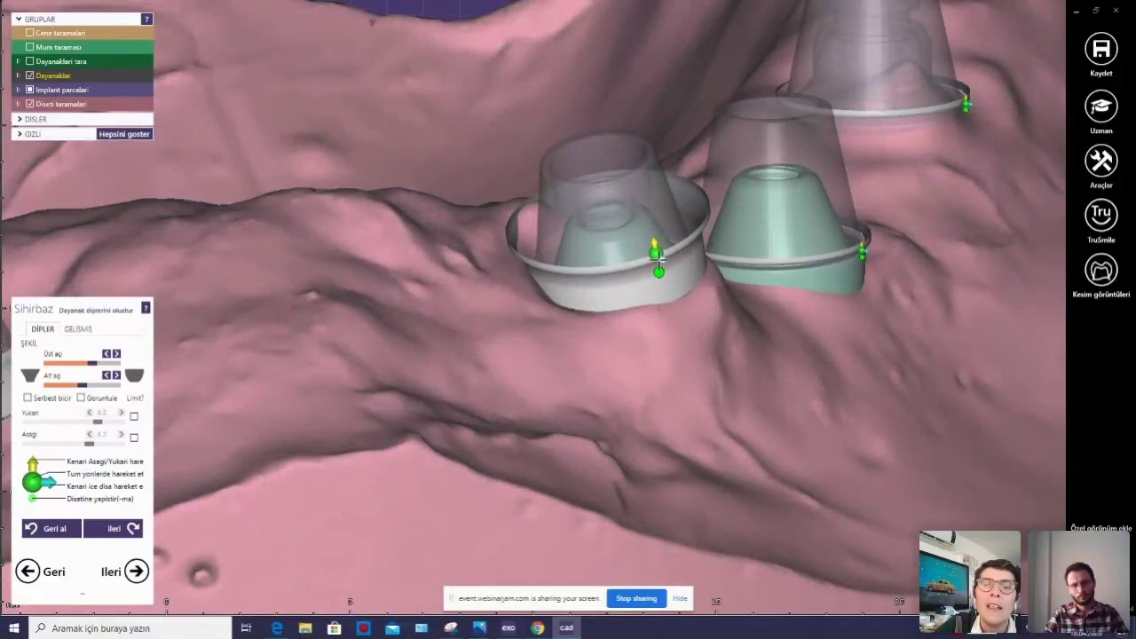
right_drag(641, 248, 767, 262)
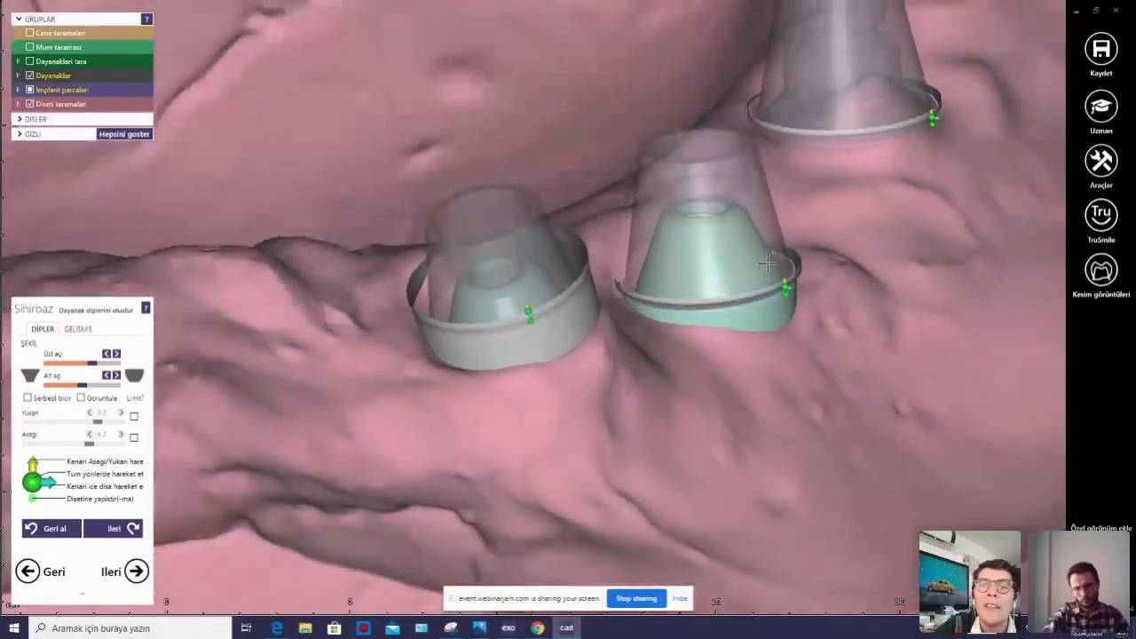
drag(784, 280, 796, 241)
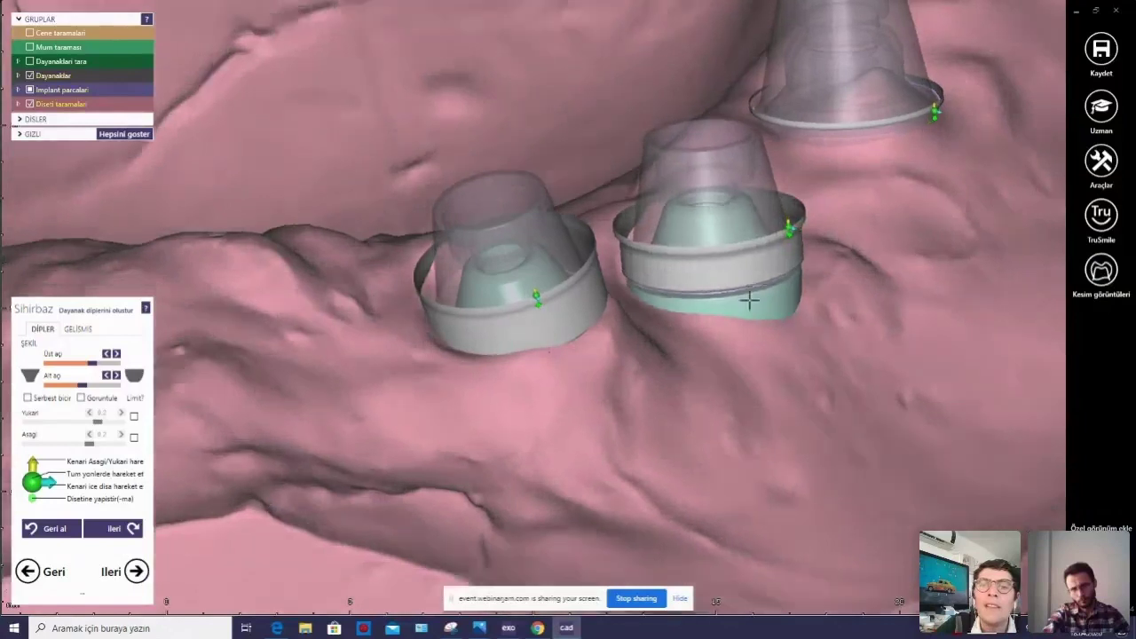
Lift the margin rings of the remaining right abutments, including the top-right one.
right_drag(748, 299, 701, 186)
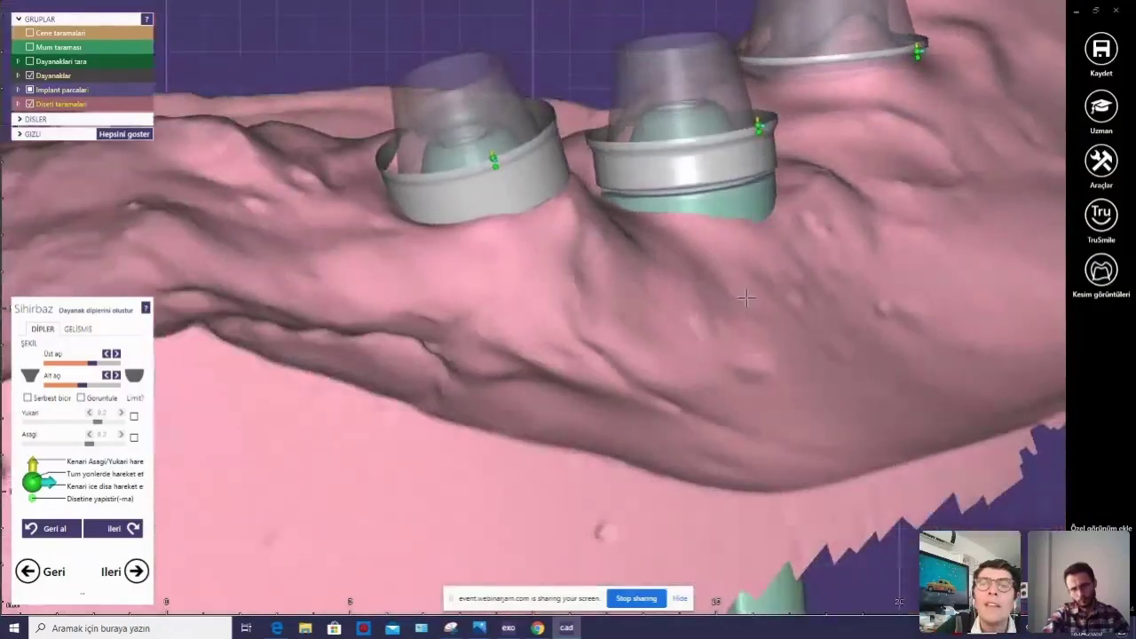
scroll(701, 183, up, 3)
scroll(701, 183, up, 2)
scroll(692, 183, up, 2)
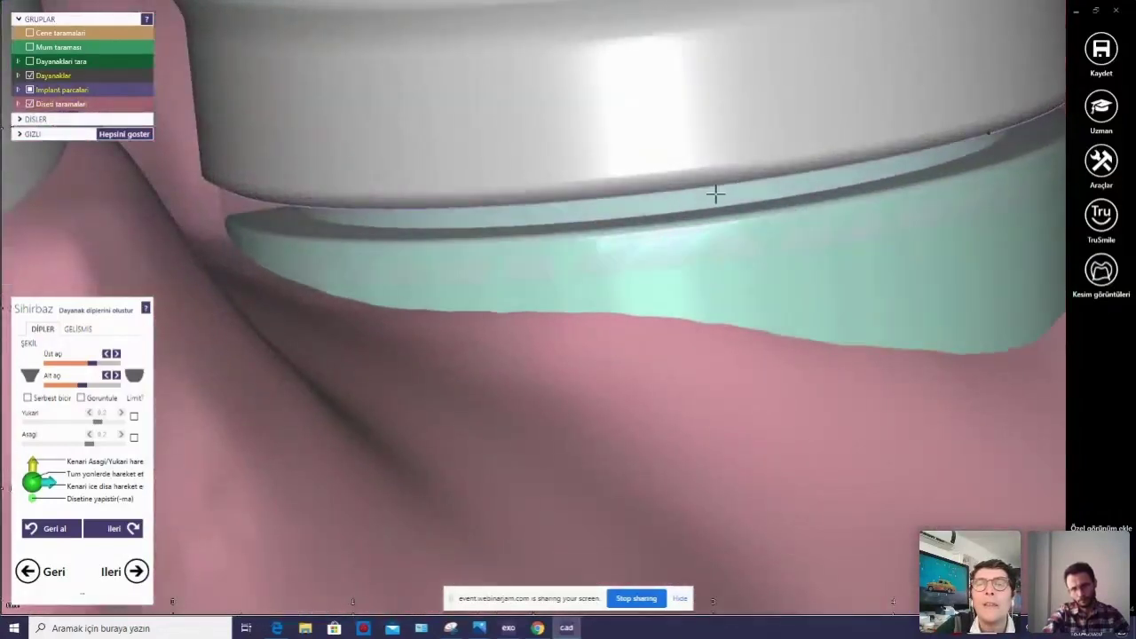
scroll(702, 177, down, 2)
scroll(707, 172, down, 3)
scroll(707, 170, down, 2)
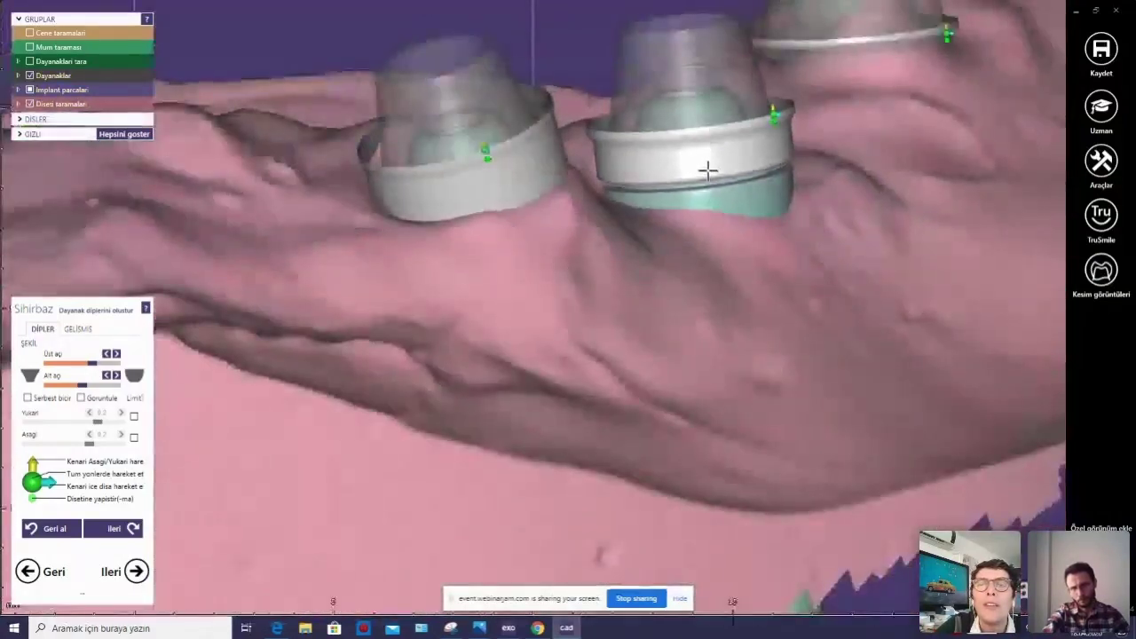
scroll(780, 206, down, 1)
right_drag(779, 206, 781, 204)
scroll(706, 206, up, 2)
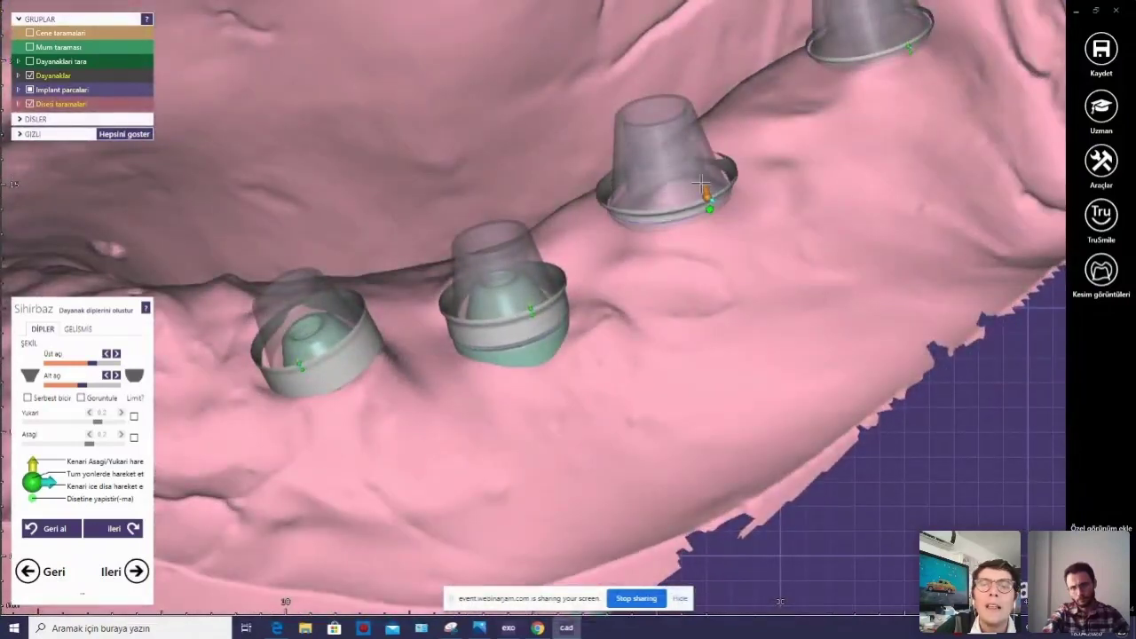
drag(706, 206, 709, 190)
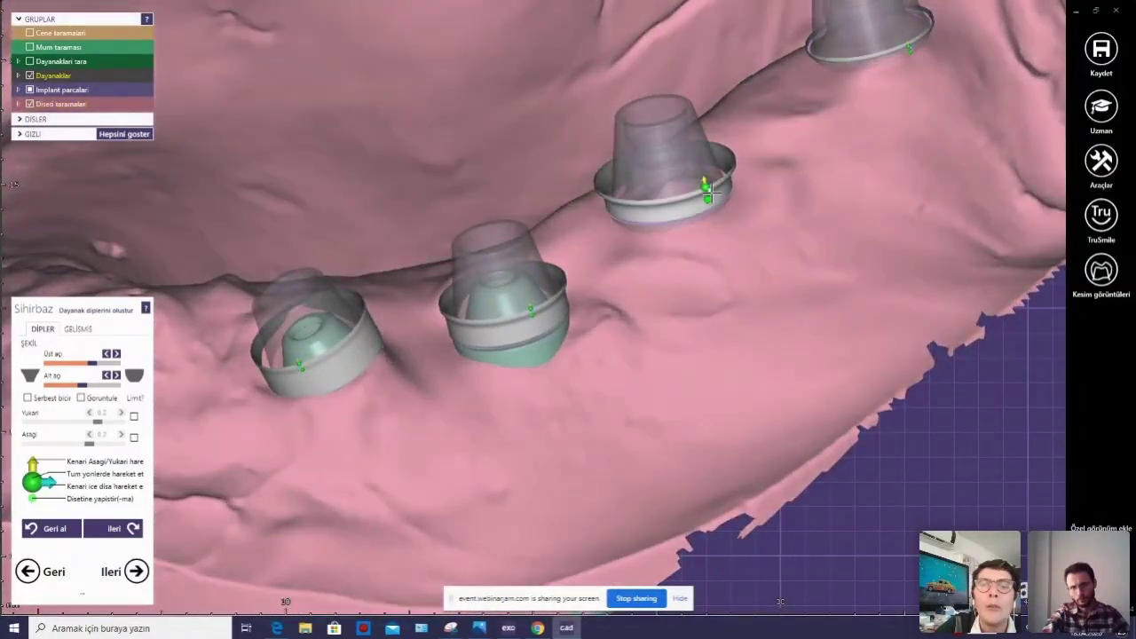
right_drag(824, 165, 844, 140)
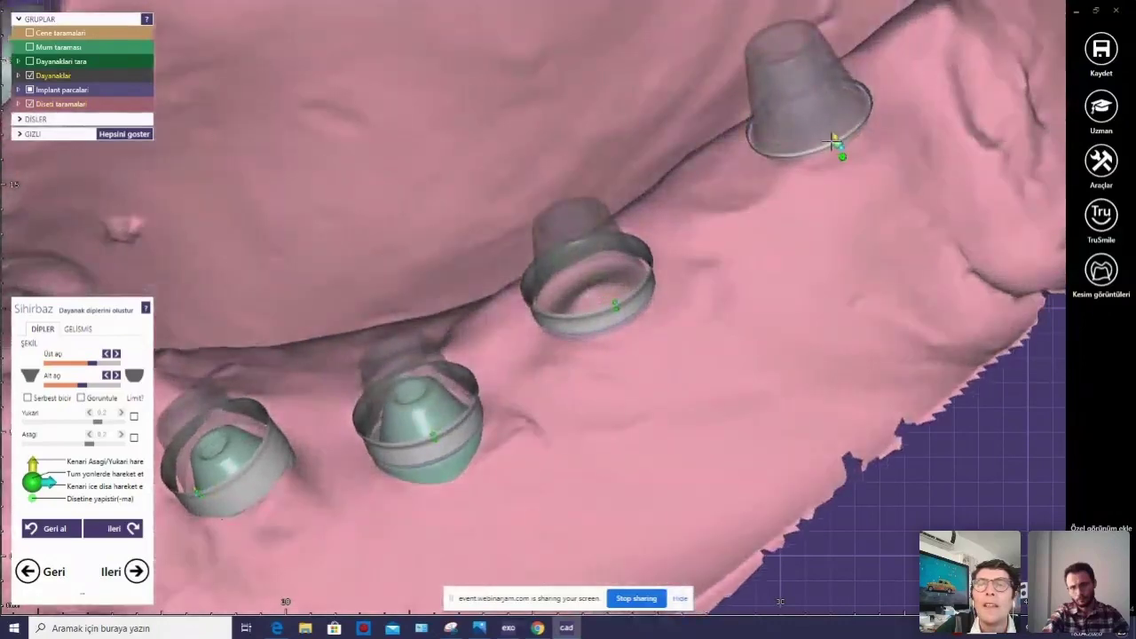
drag(834, 135, 802, 109)
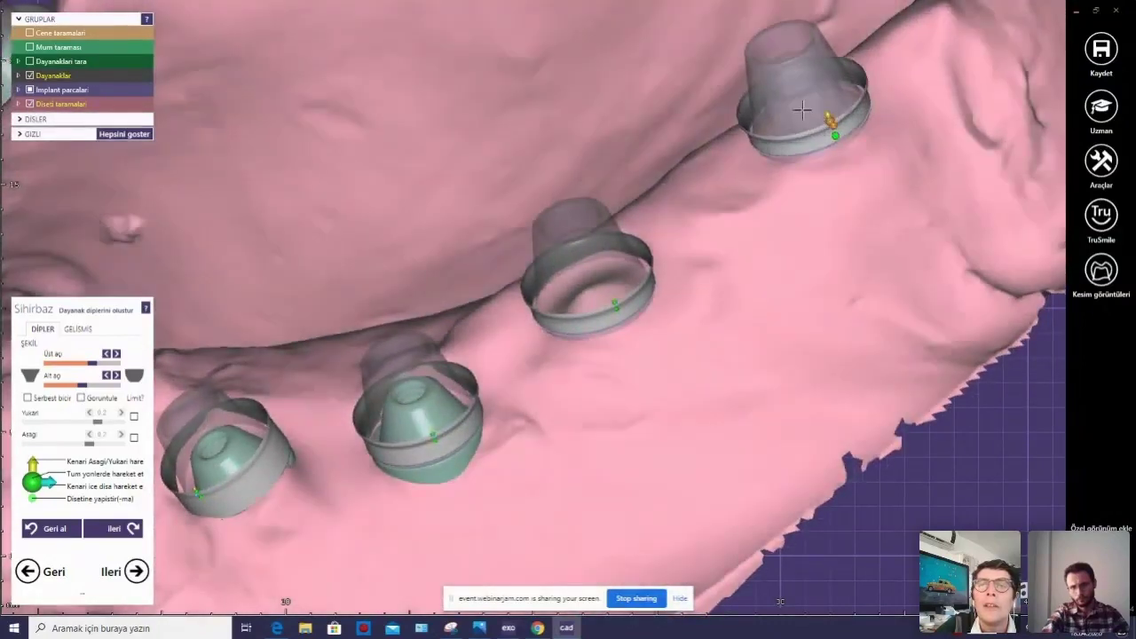
mouse_move(801, 109)
right_down()
mouse_move(438, 294)
mouse_move(458, 294)
mouse_move(299, 361)
mouse_move(286, 387)
right_up()
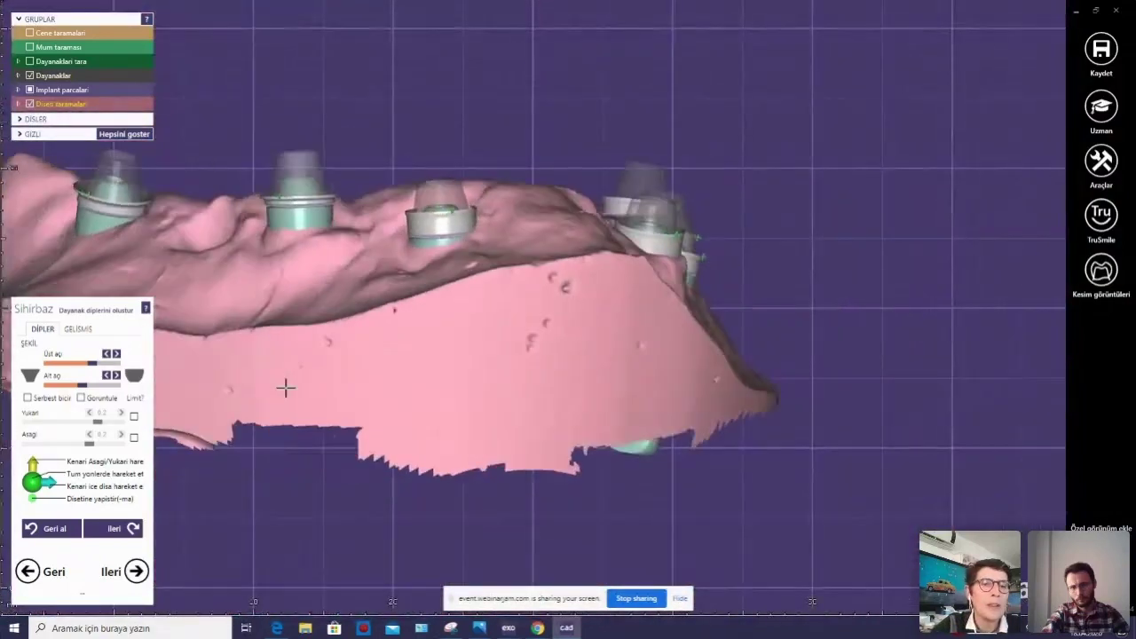
Set the emergence profile limit height (Yukseklik) to 0 mm on the GELISMIS abutment-margin tab.
click(79, 329)
mouse_move(54, 367)
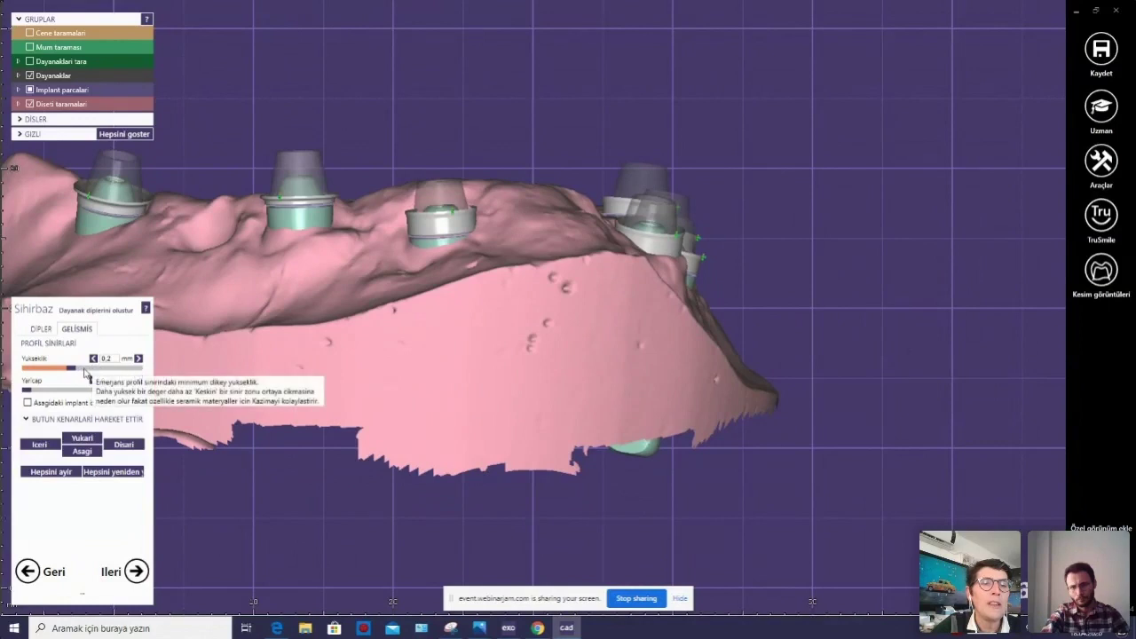
drag(73, 370, 24, 369)
mouse_move(410, 329)
right_down()
mouse_move(344, 355)
mouse_move(486, 303)
right_up()
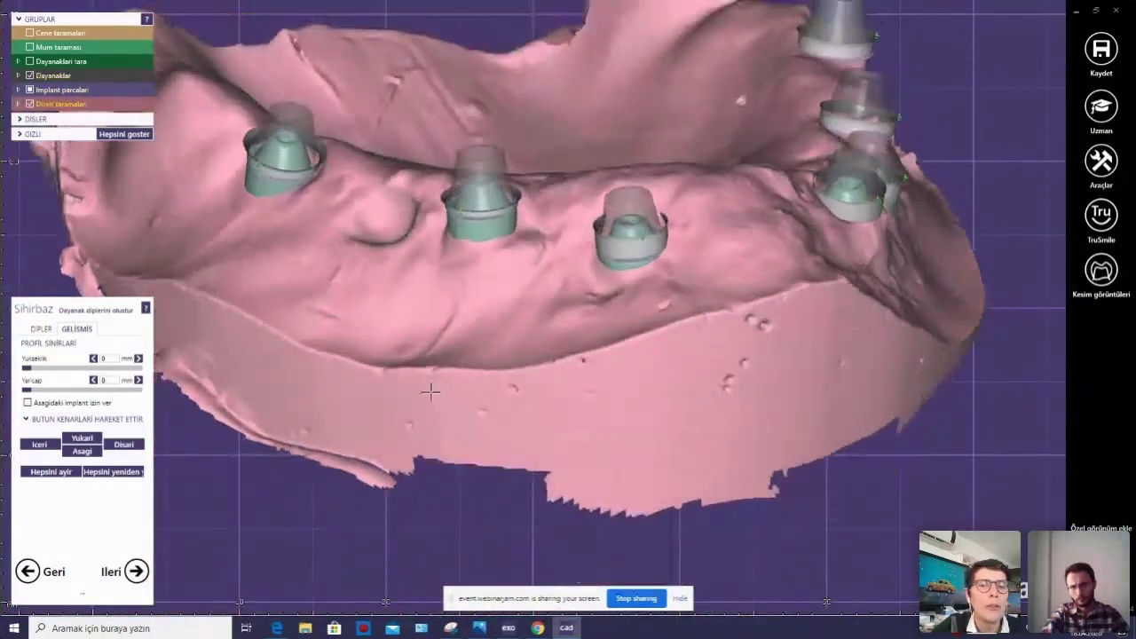
right_drag(479, 293, 120, 566)
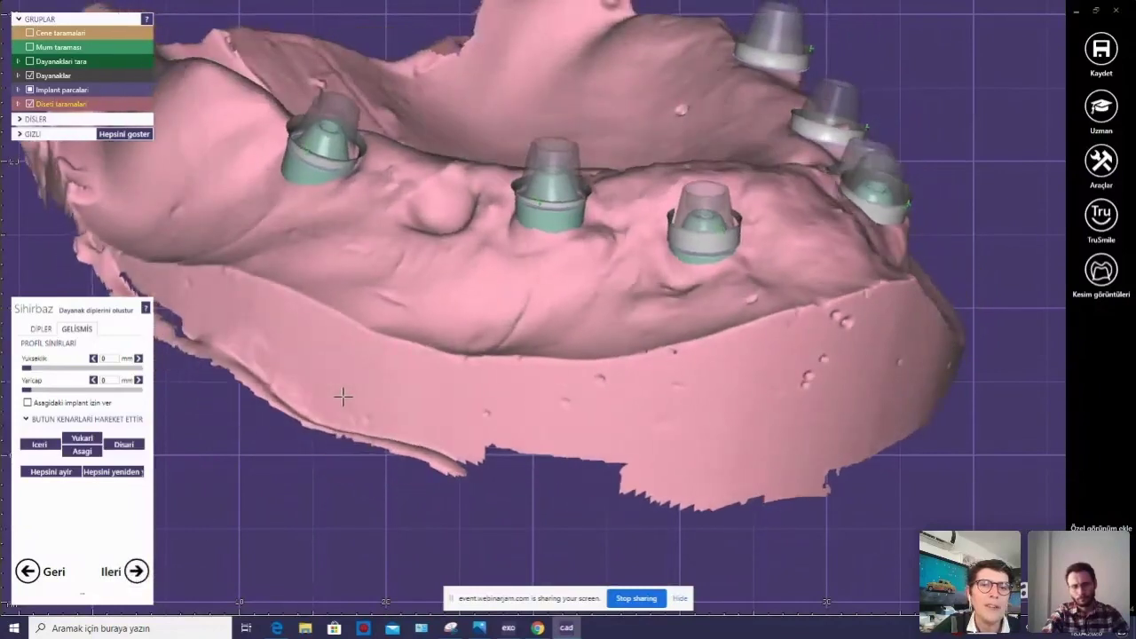
right_drag(342, 396, 54, 391)
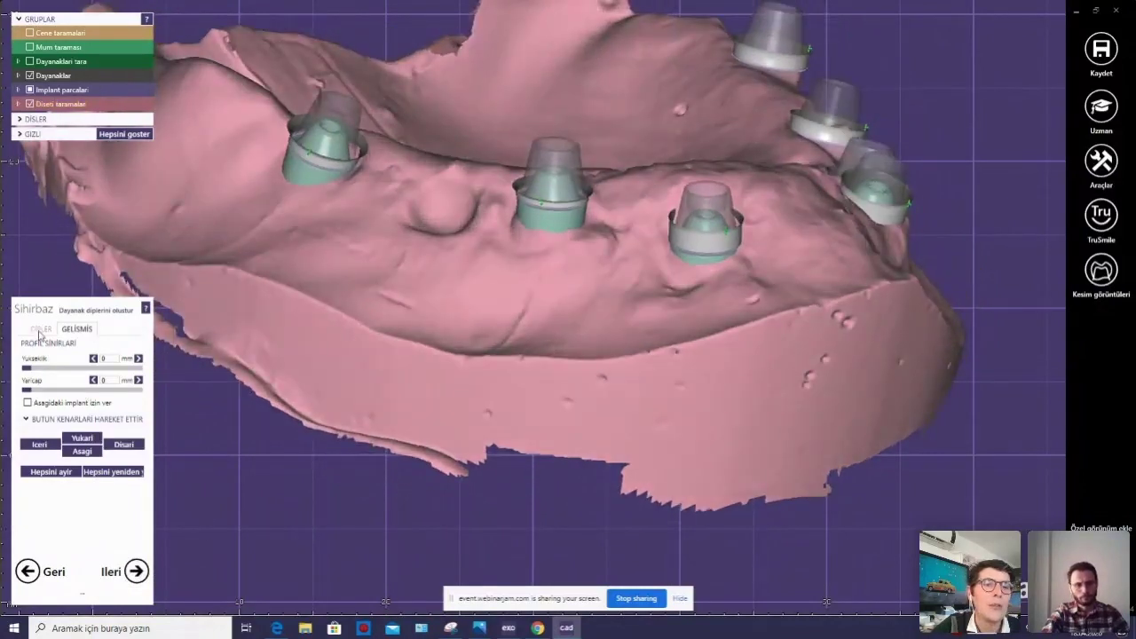
click(39, 329)
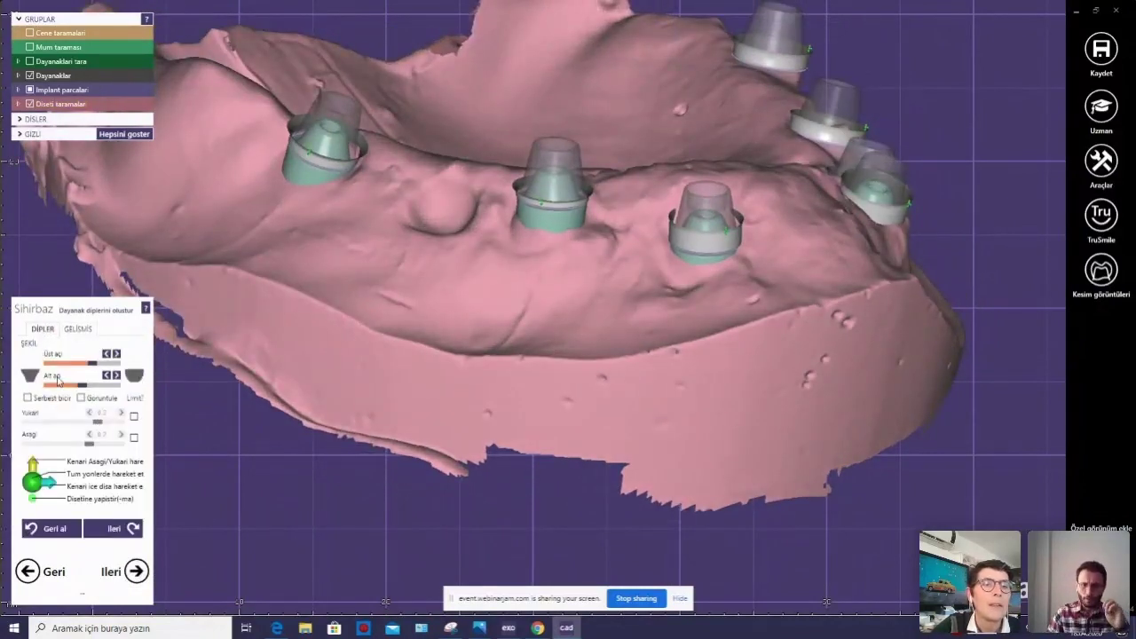
click(77, 329)
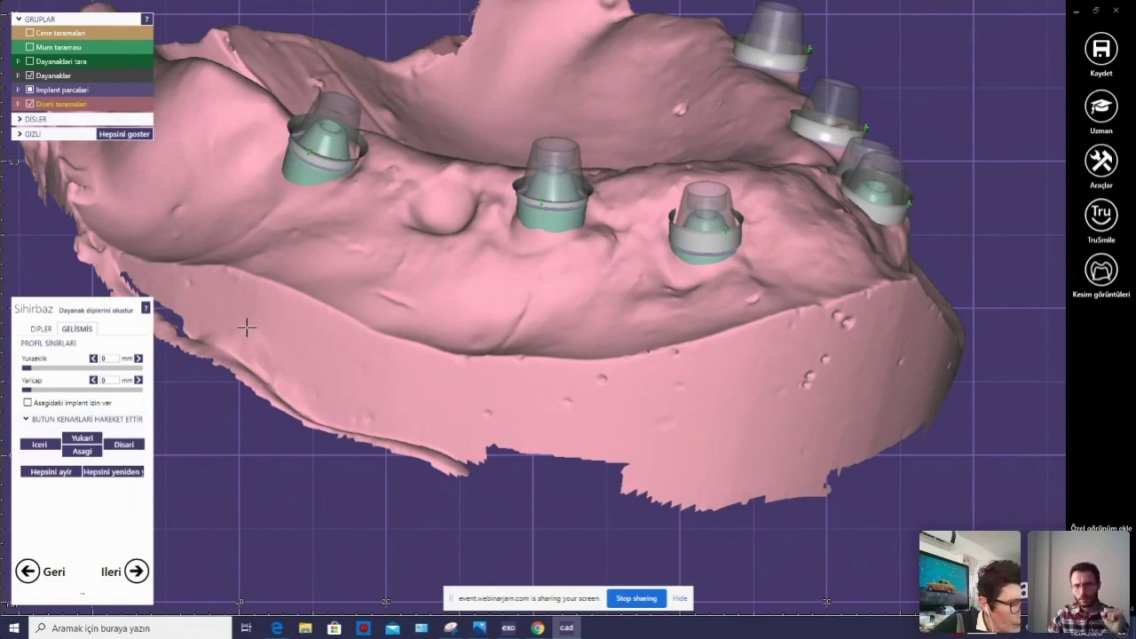
Pull the right abutment's green margin handle upward into a taller collar.
right_drag(577, 286, 609, 284)
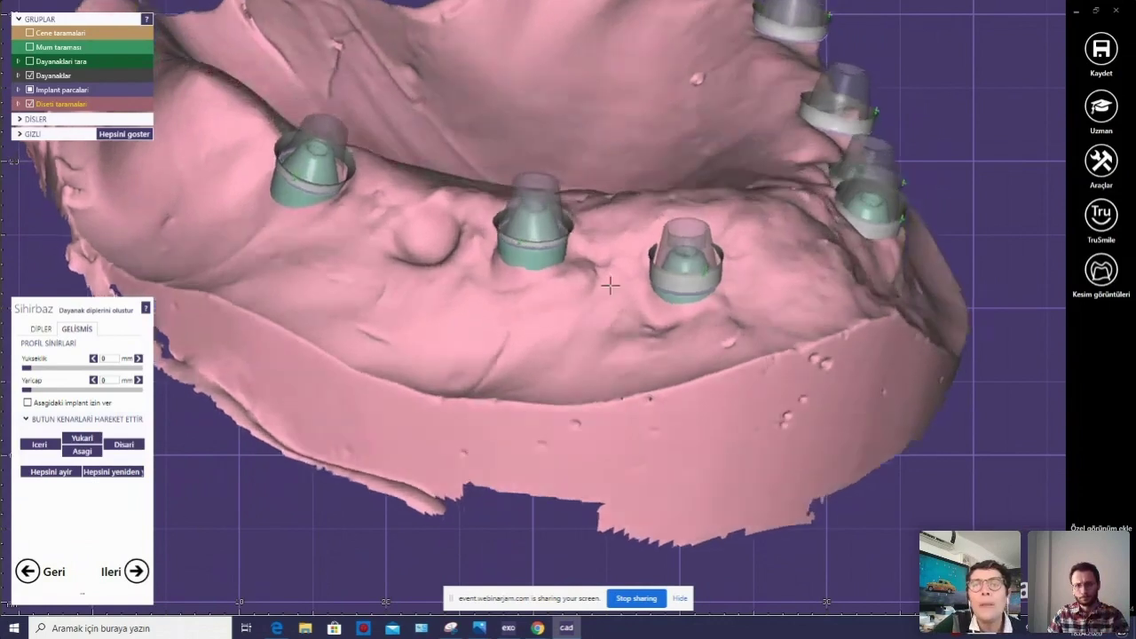
scroll(699, 304, up, 5)
mouse_move(700, 303)
right_down()
mouse_move(712, 325)
mouse_move(862, 274)
right_up()
scroll(882, 268, down, 3)
scroll(881, 268, down, 2)
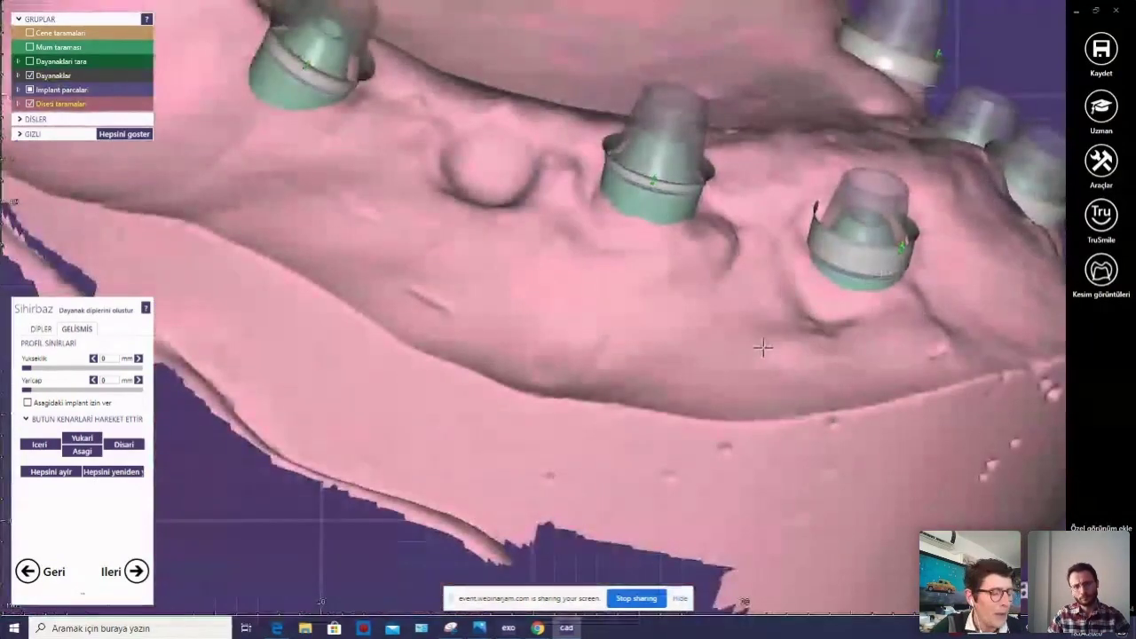
mouse_move(761, 355)
right_down()
mouse_move(746, 354)
mouse_move(651, 182)
right_up()
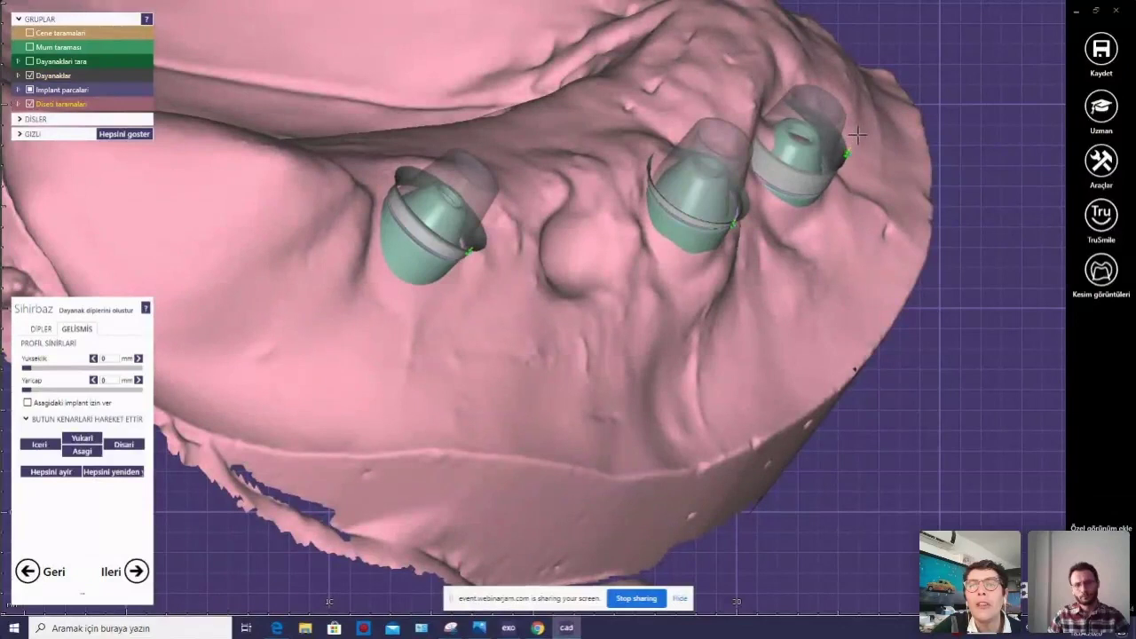
drag(858, 135, 863, 104)
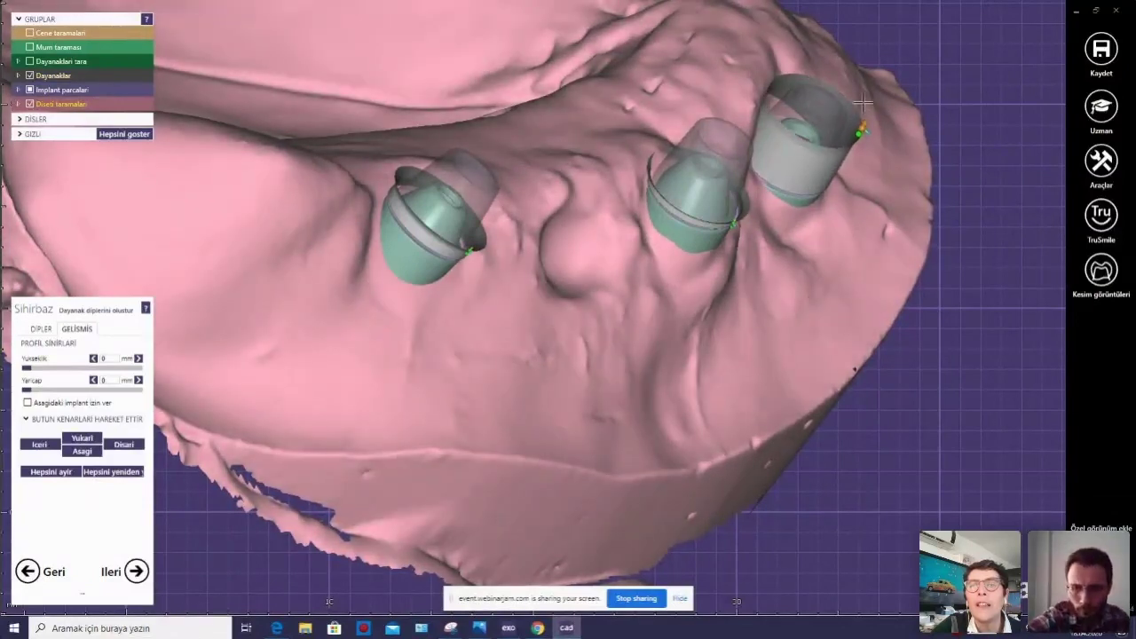
Zoom and orbit around the arch to inspect the abutment margins and collar band.
mouse_move(863, 104)
right_down()
mouse_move(792, 259)
mouse_move(748, 240)
right_up()
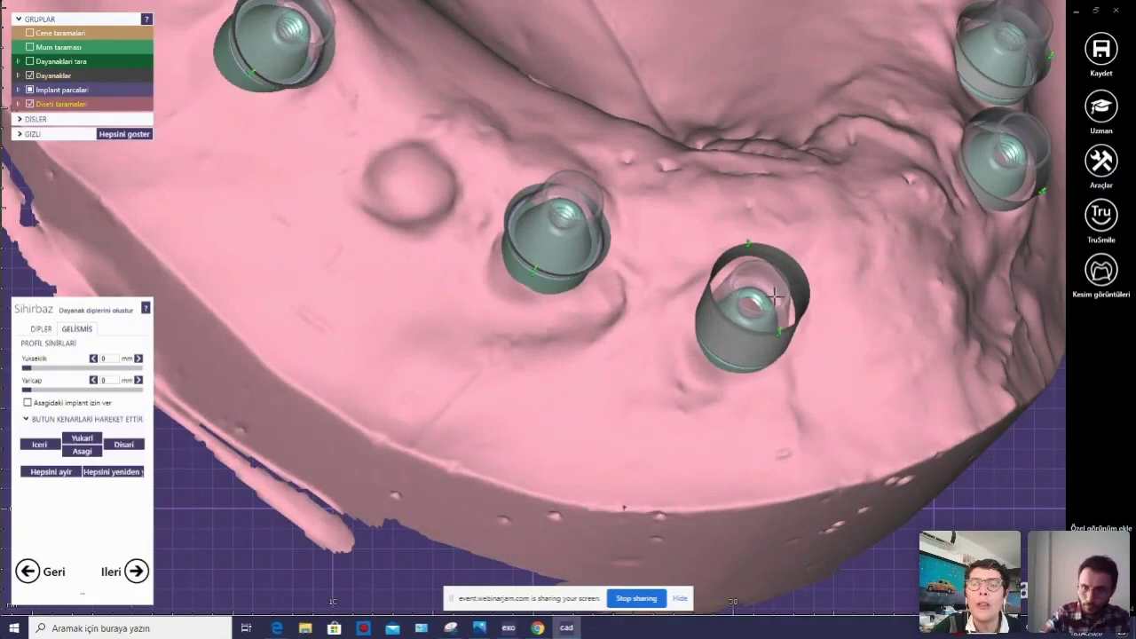
scroll(774, 298, up, 2)
scroll(763, 275, up, 2)
scroll(741, 226, up, 3)
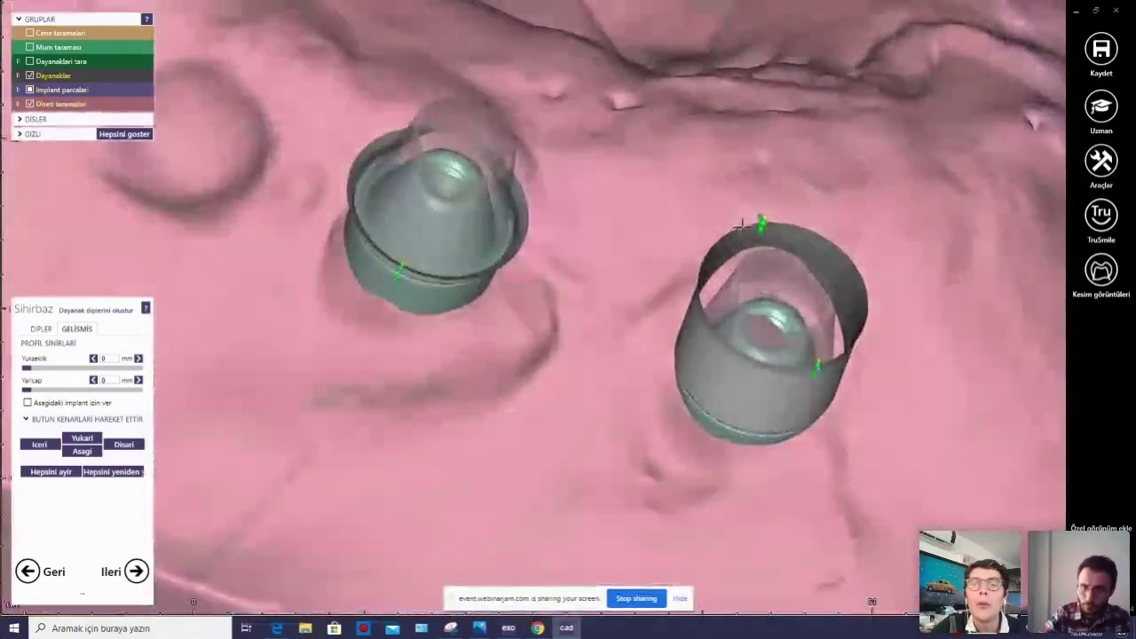
scroll(741, 226, up, 2)
scroll(781, 273, up, 2)
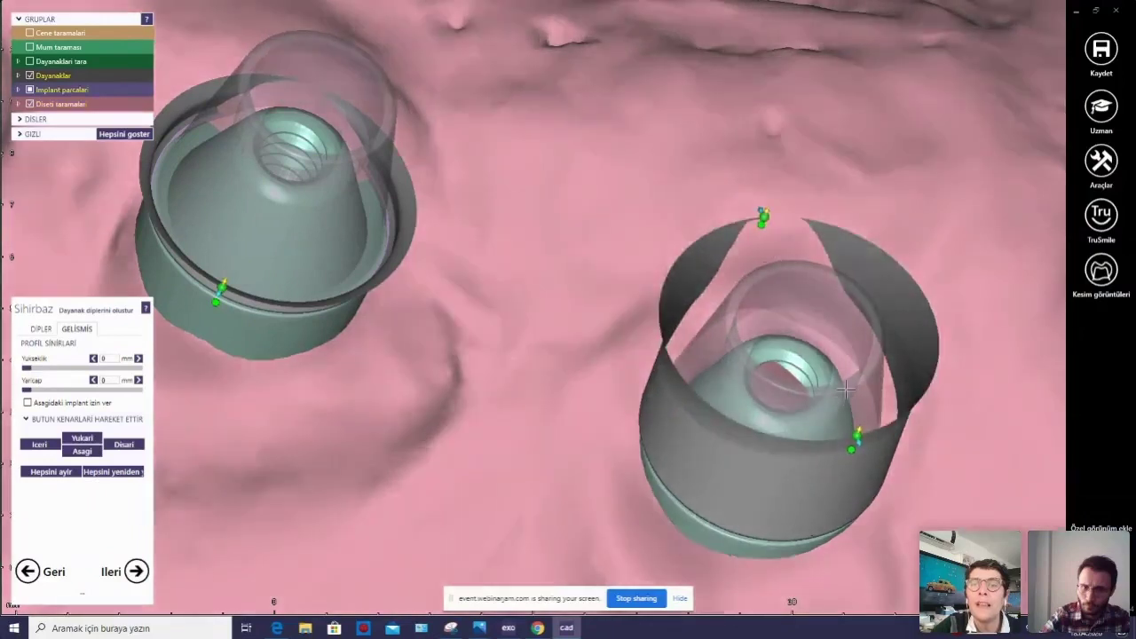
mouse_move(754, 213)
right_down()
mouse_move(854, 123)
mouse_move(762, 282)
right_up()
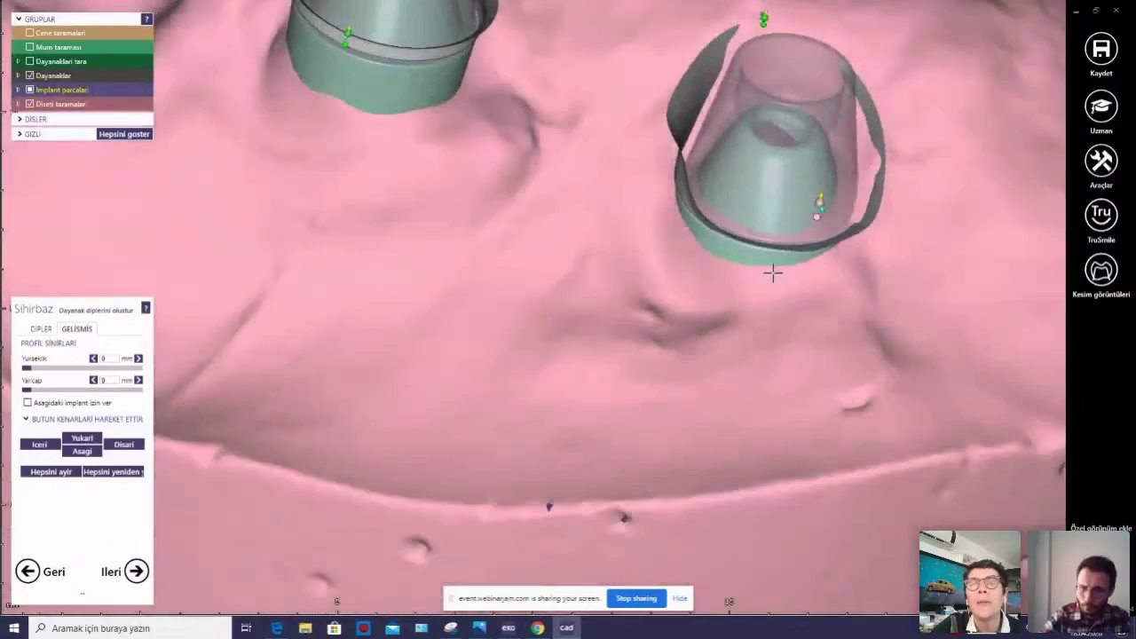
scroll(762, 282, down, 3)
scroll(760, 270, down, 3)
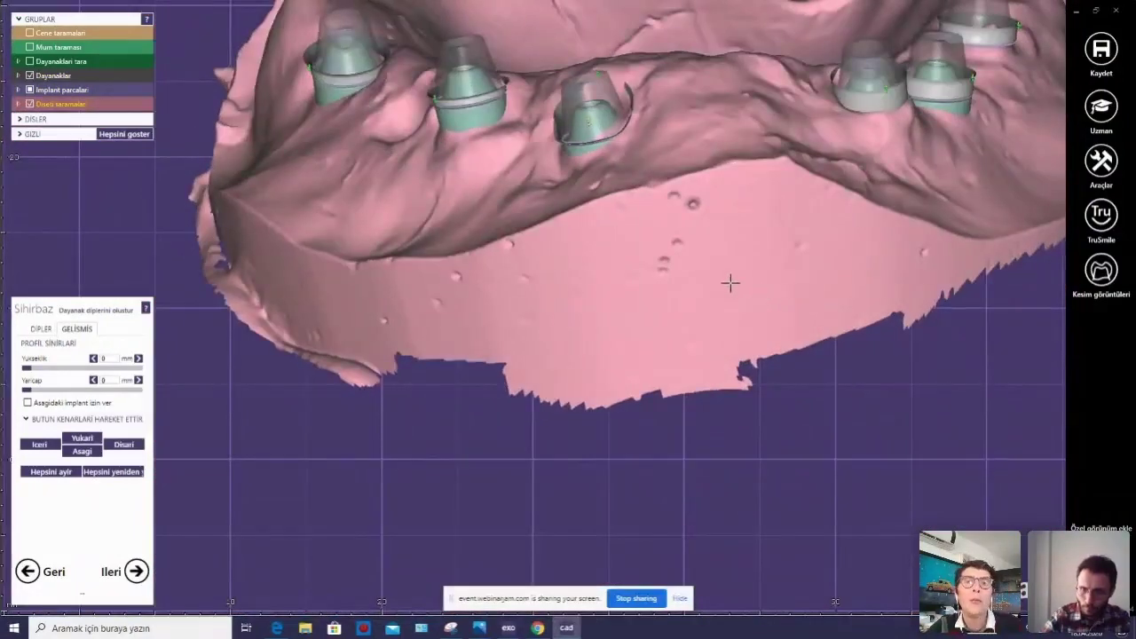
scroll(581, 111, up, 3)
scroll(582, 111, up, 3)
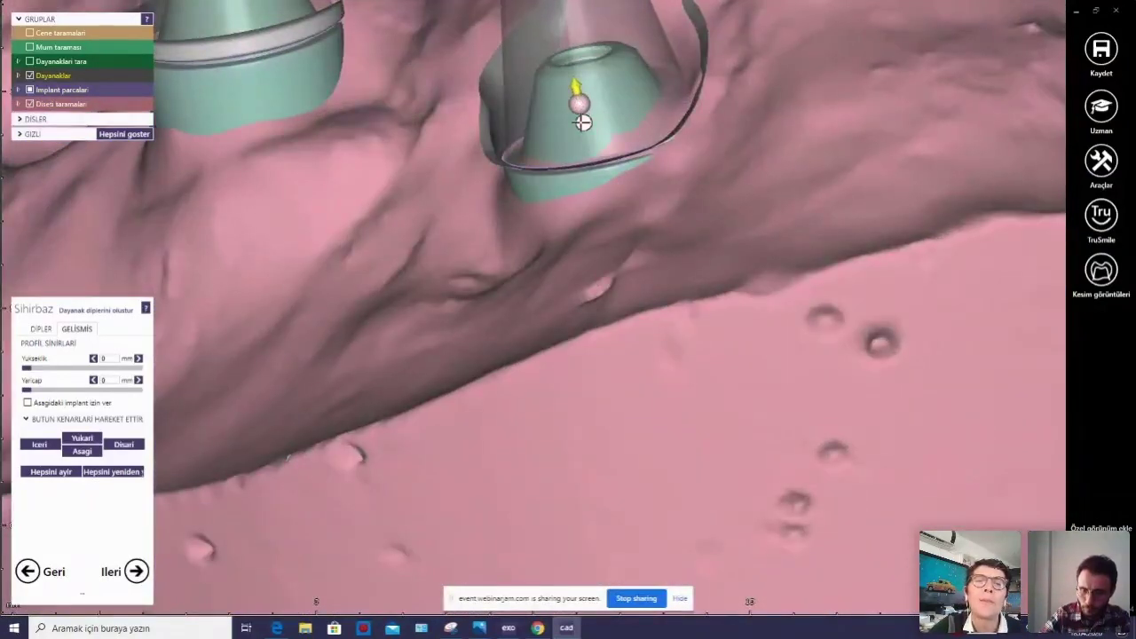
mouse_move(591, 147)
right_down()
mouse_move(618, 204)
mouse_move(746, 188)
mouse_move(679, 222)
mouse_move(661, 315)
right_up()
scroll(755, 190, down, 3)
scroll(755, 190, down, 2)
scroll(683, 225, up, 2)
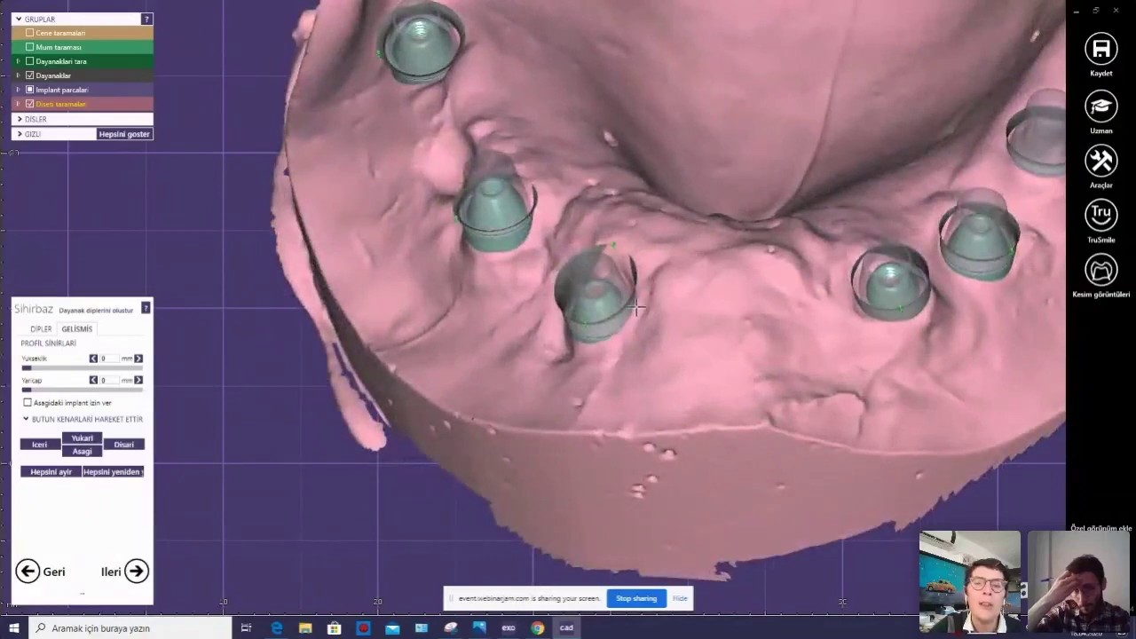
Add two control points on the margin ring and pull a collar point down to reshape it.
scroll(661, 315, up, 2)
scroll(657, 316, up, 3)
scroll(654, 314, up, 1)
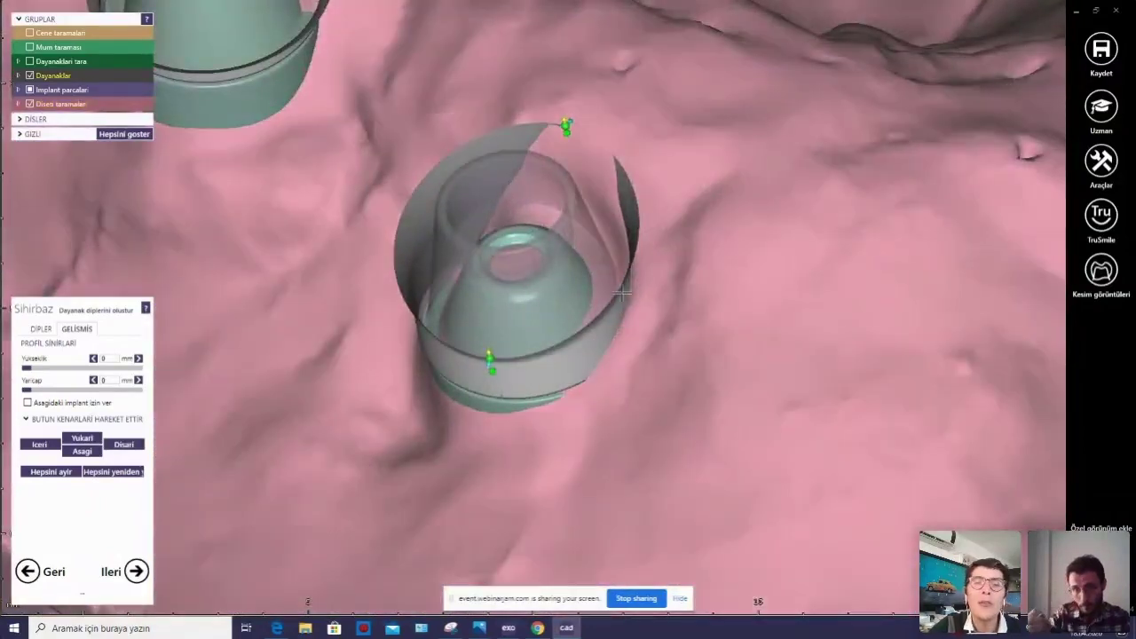
click(622, 275)
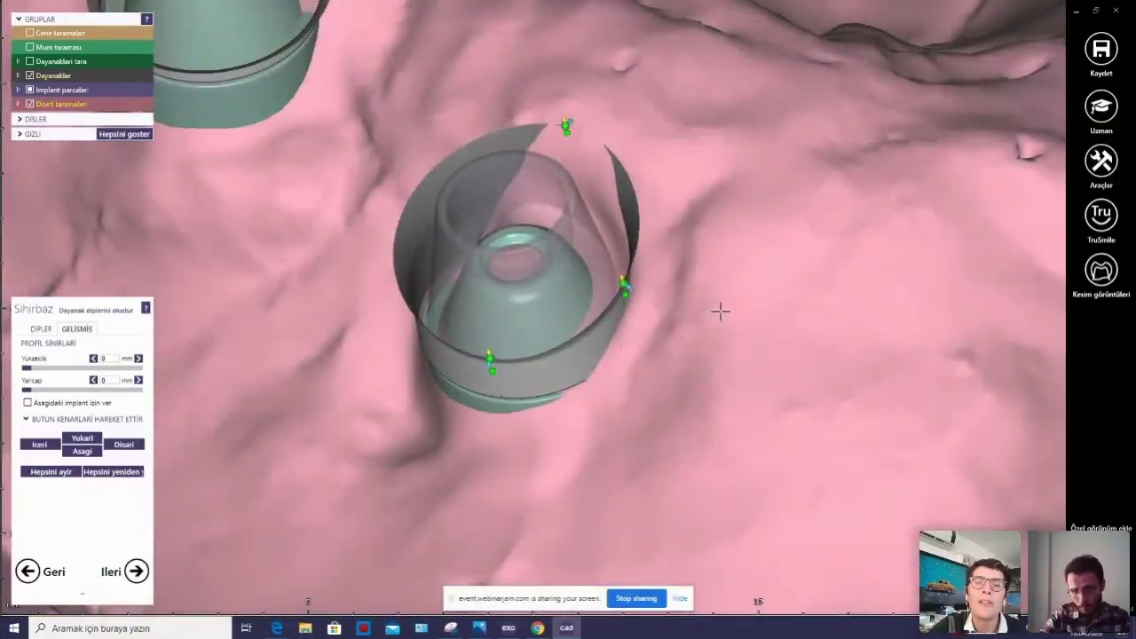
click(691, 285)
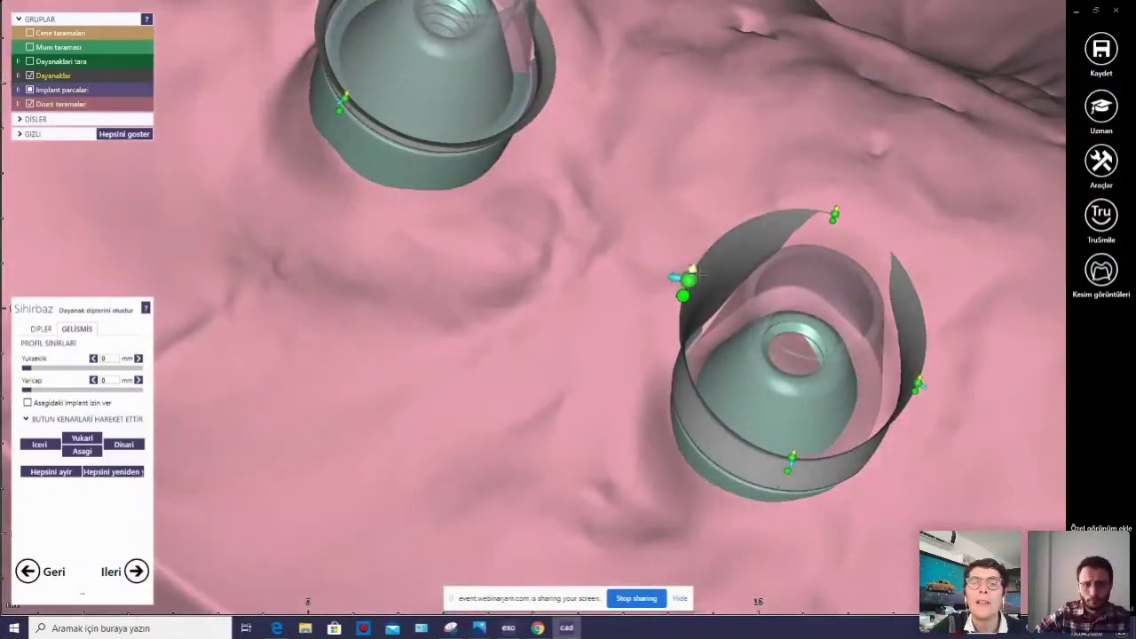
right_drag(690, 272, 710, 92)
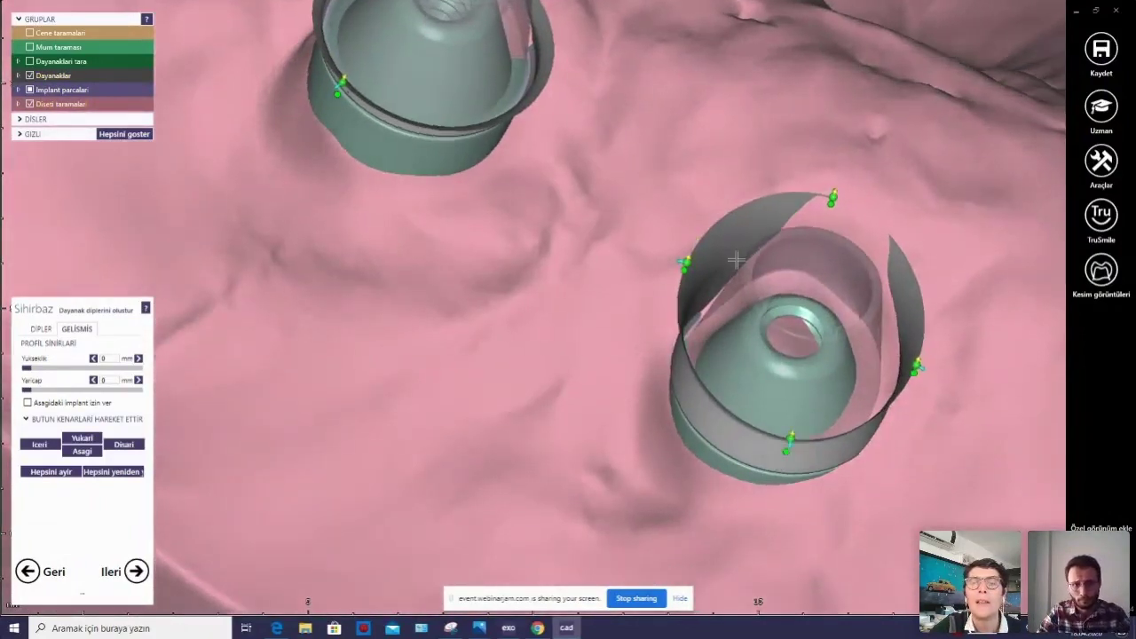
drag(652, 18, 653, 52)
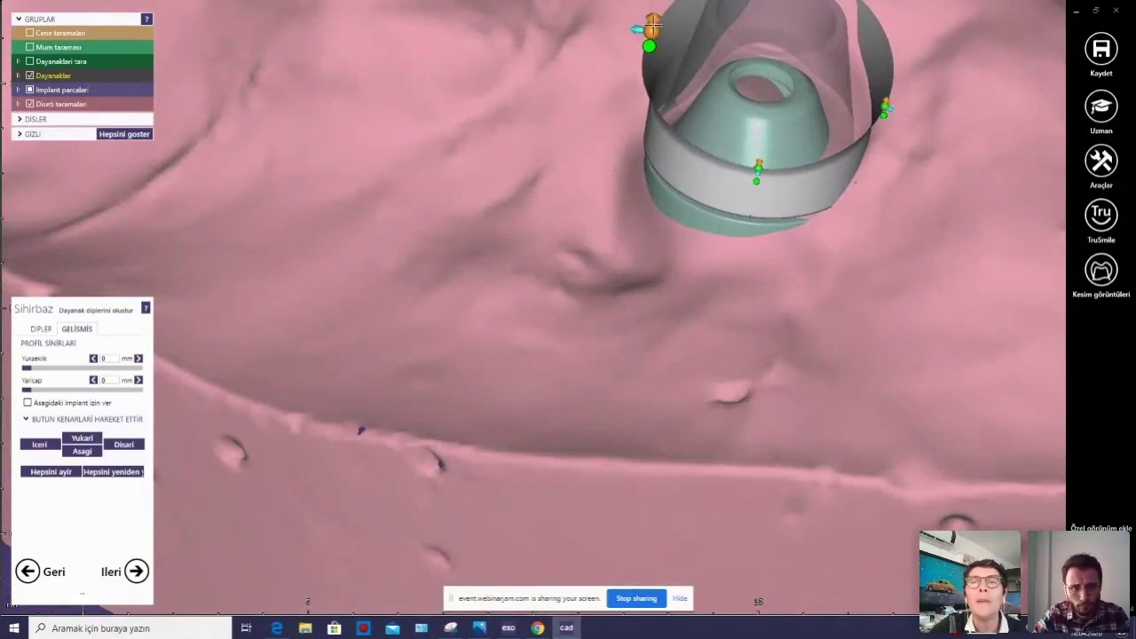
click(757, 169)
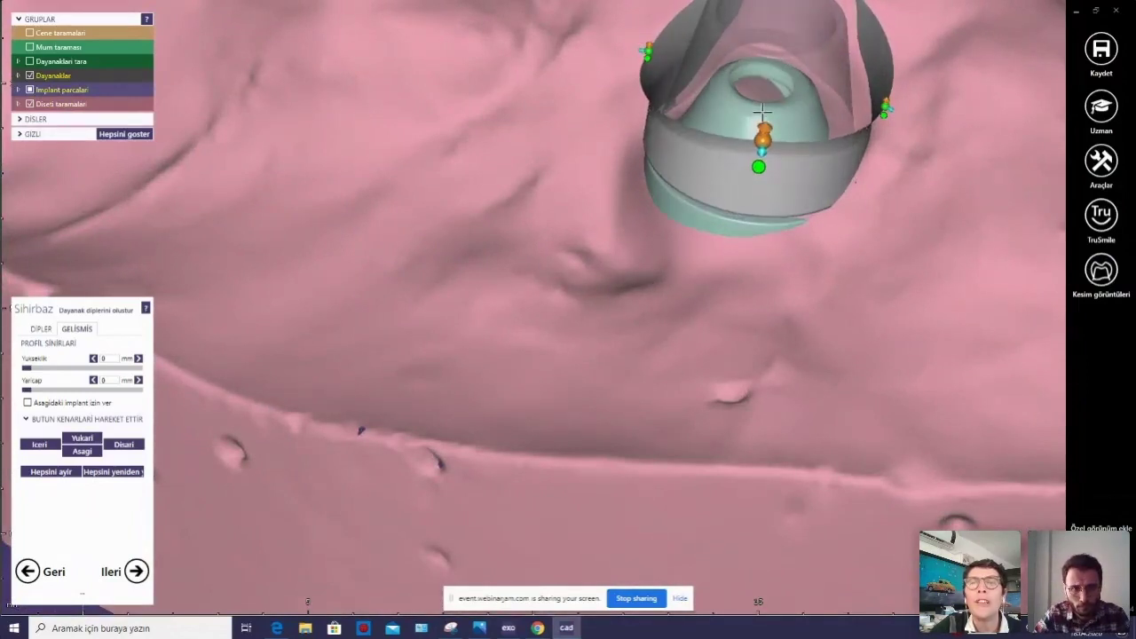
Add another control point on the collar rim from a top-down view.
scroll(758, 158, down, 3)
right_drag(758, 158, 621, 183)
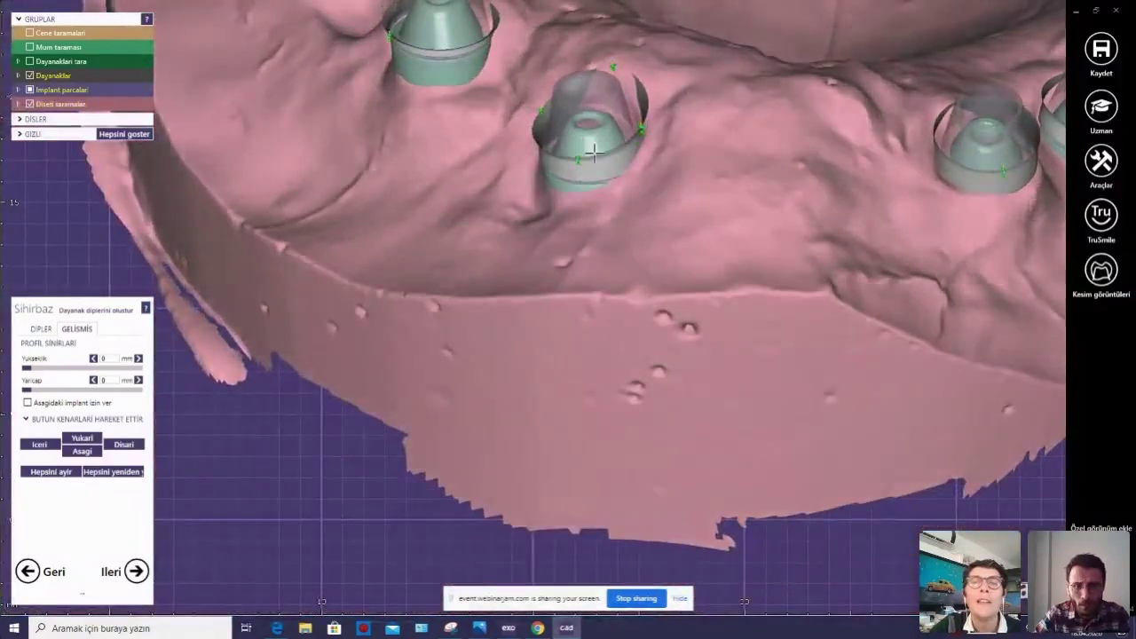
scroll(577, 175, down, 1)
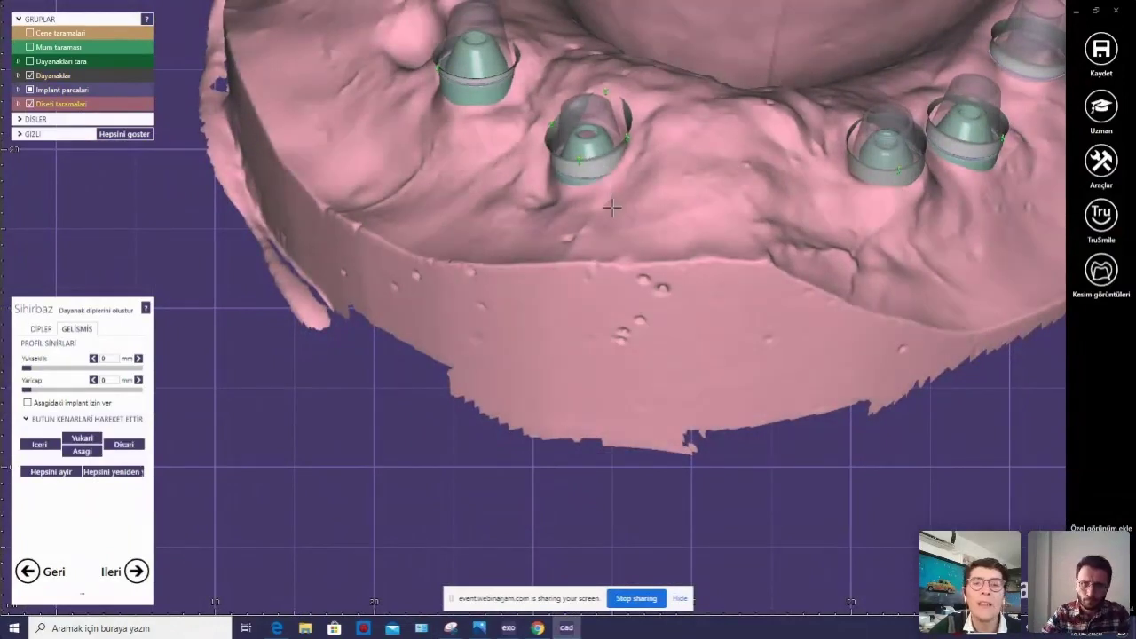
right_drag(602, 160, 628, 287)
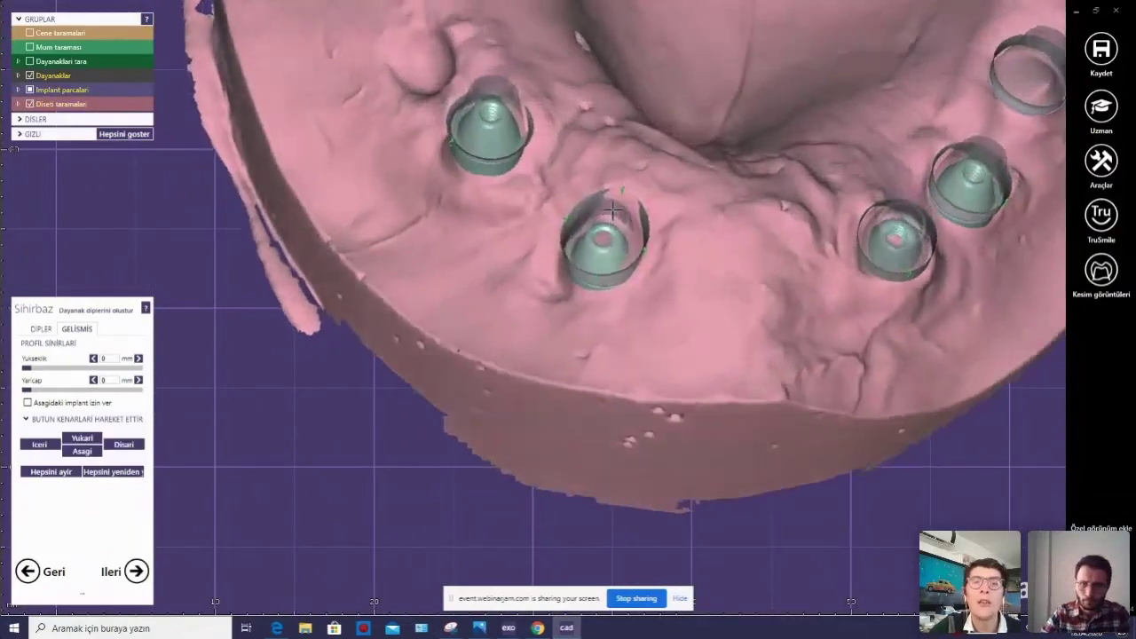
scroll(628, 288, up, 2)
scroll(628, 266, up, 2)
scroll(630, 240, up, 1)
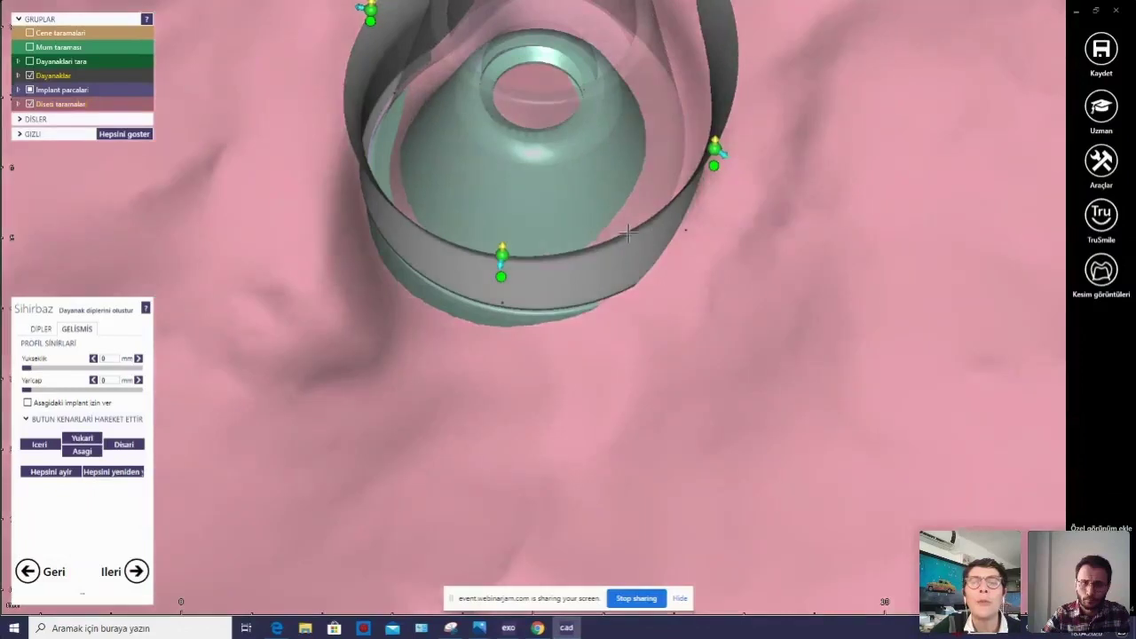
click(629, 230)
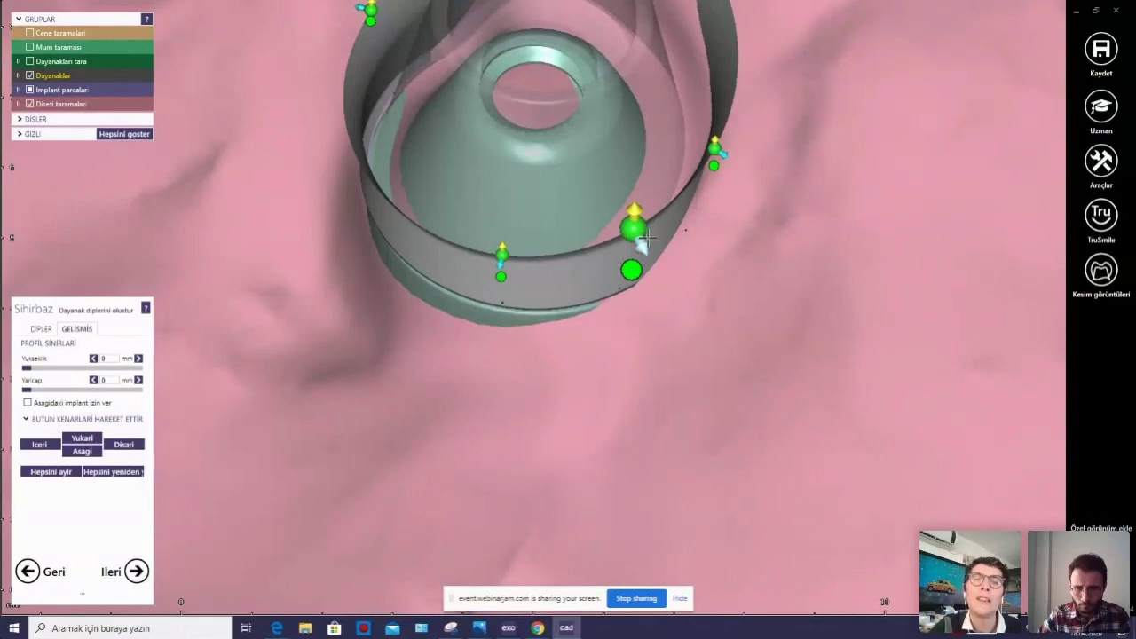
Raise the margin point so the grey abutment wall extends higher, then lower it slightly to refine.
scroll(641, 238, down, 5)
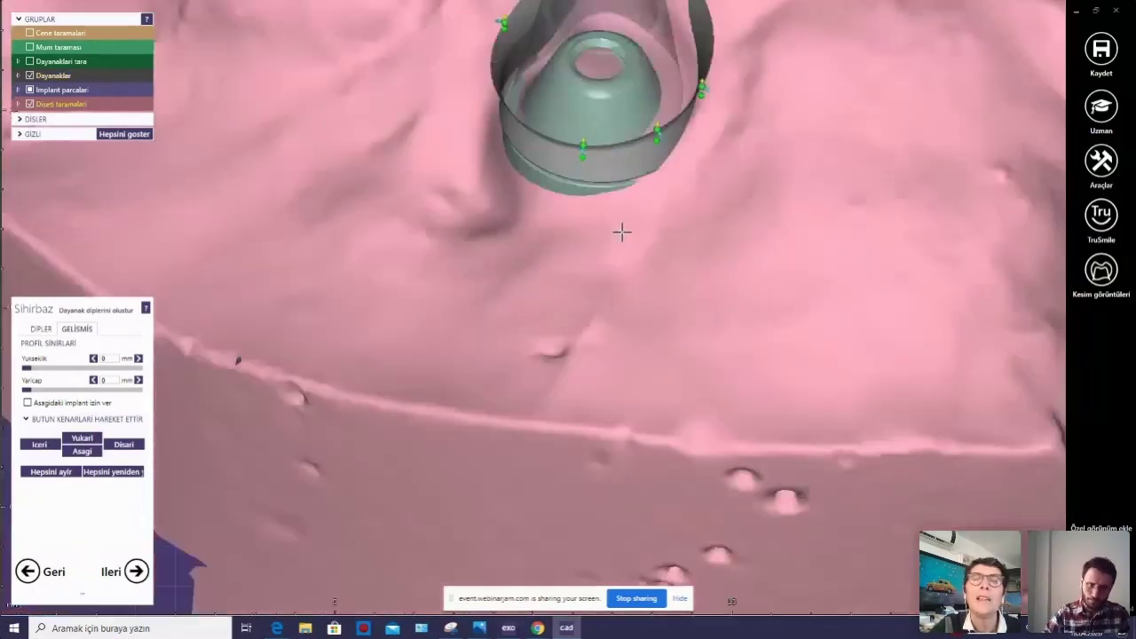
scroll(621, 232, down, 3)
middle_drag(618, 243, 578, 379)
right_drag(577, 379, 601, 187)
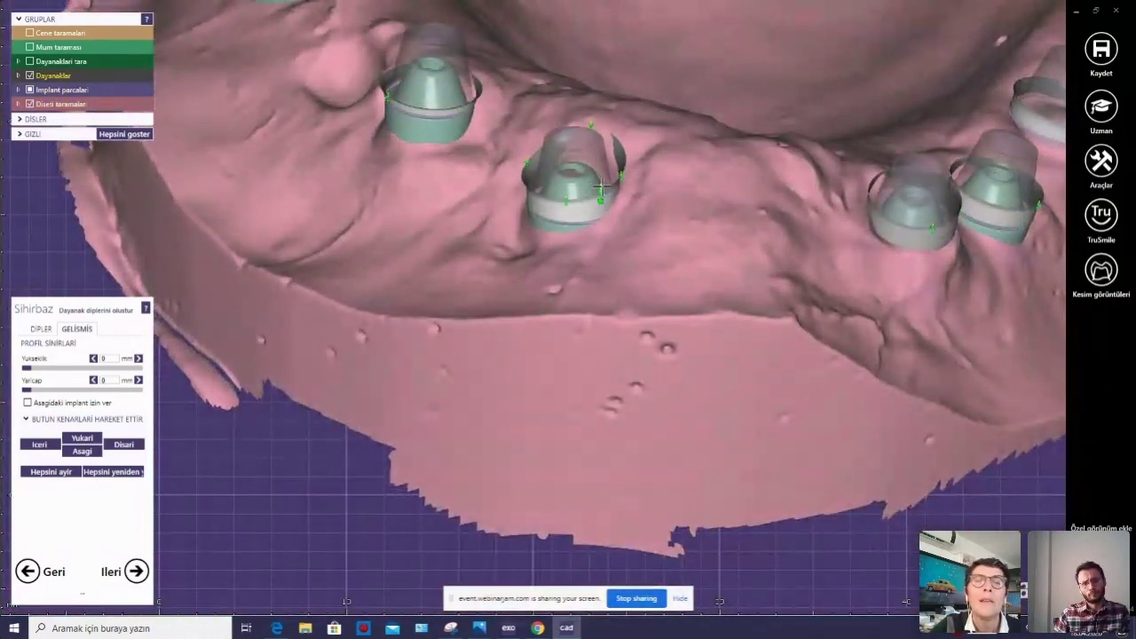
scroll(601, 187, up, 5)
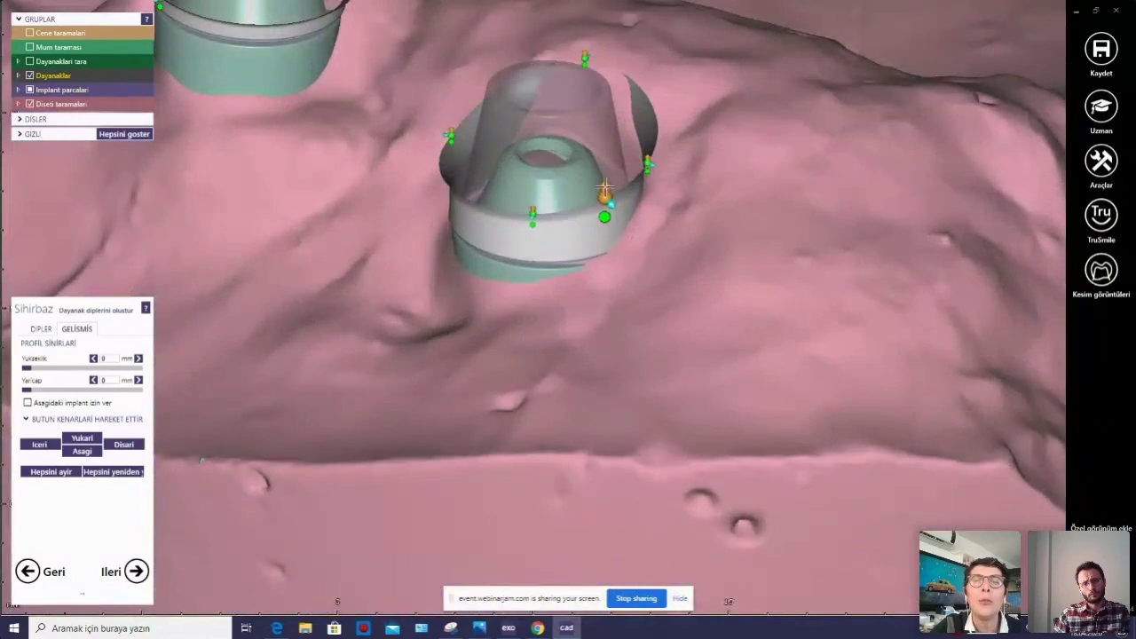
drag(604, 187, 604, 184)
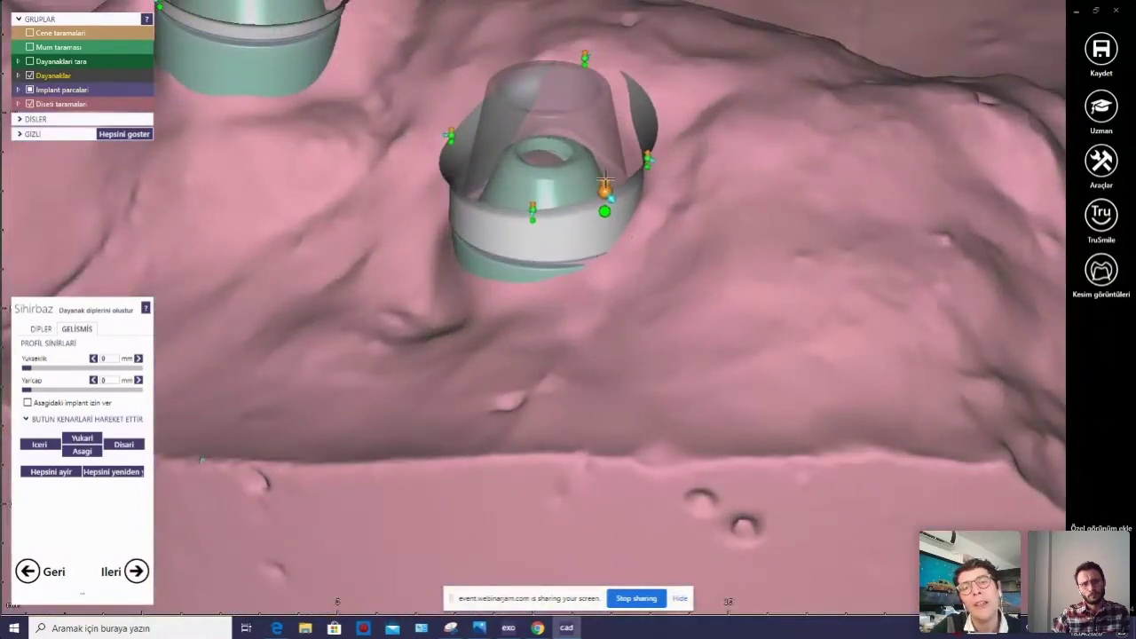
mouse_move(604, 183)
mouse_down()
mouse_move(599, 133)
mouse_move(604, 173)
mouse_up()
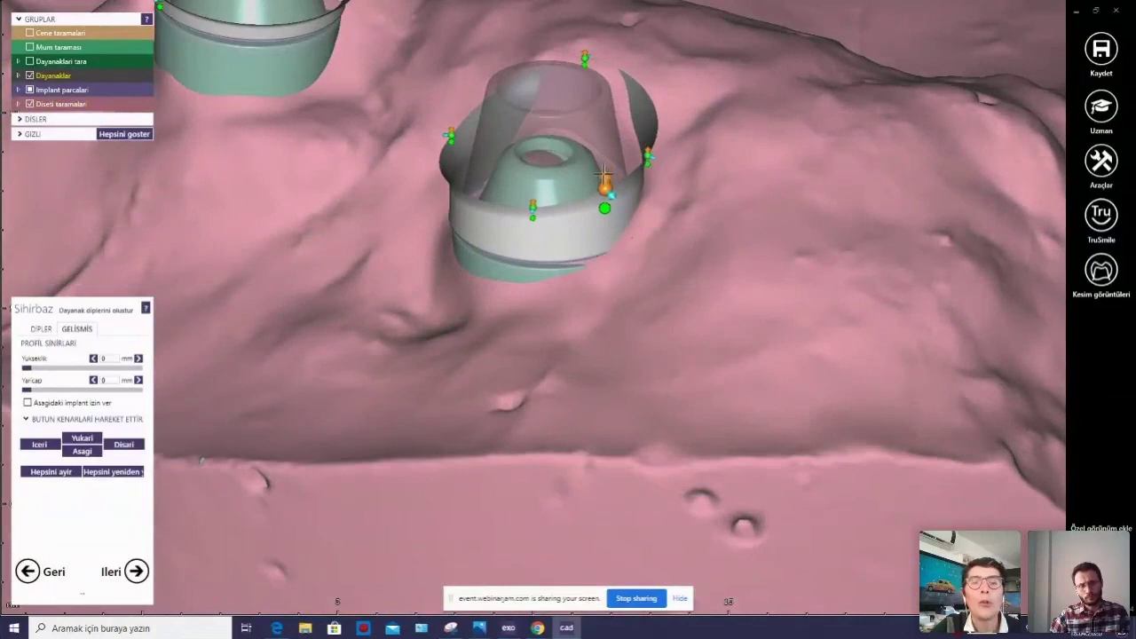
mouse_move(604, 173)
mouse_down()
mouse_move(589, 98)
mouse_move(601, 140)
mouse_move(602, 96)
mouse_up()
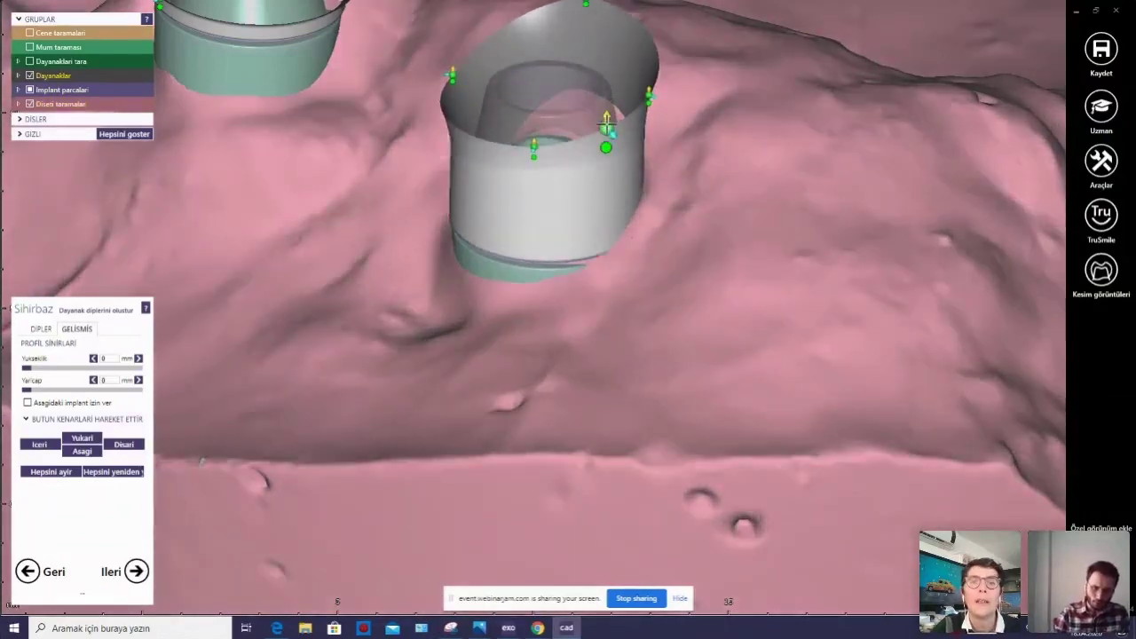
drag(605, 123, 612, 142)
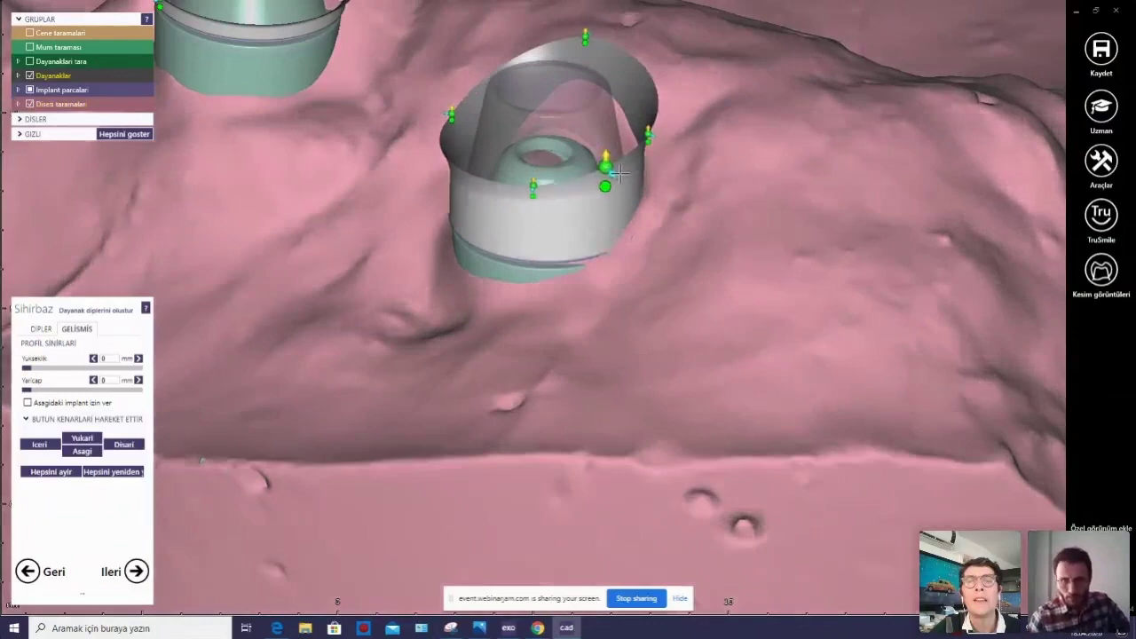
scroll(612, 142, down, 3)
mouse_move(612, 142)
right_down()
mouse_move(706, 223)
mouse_move(671, 224)
right_up()
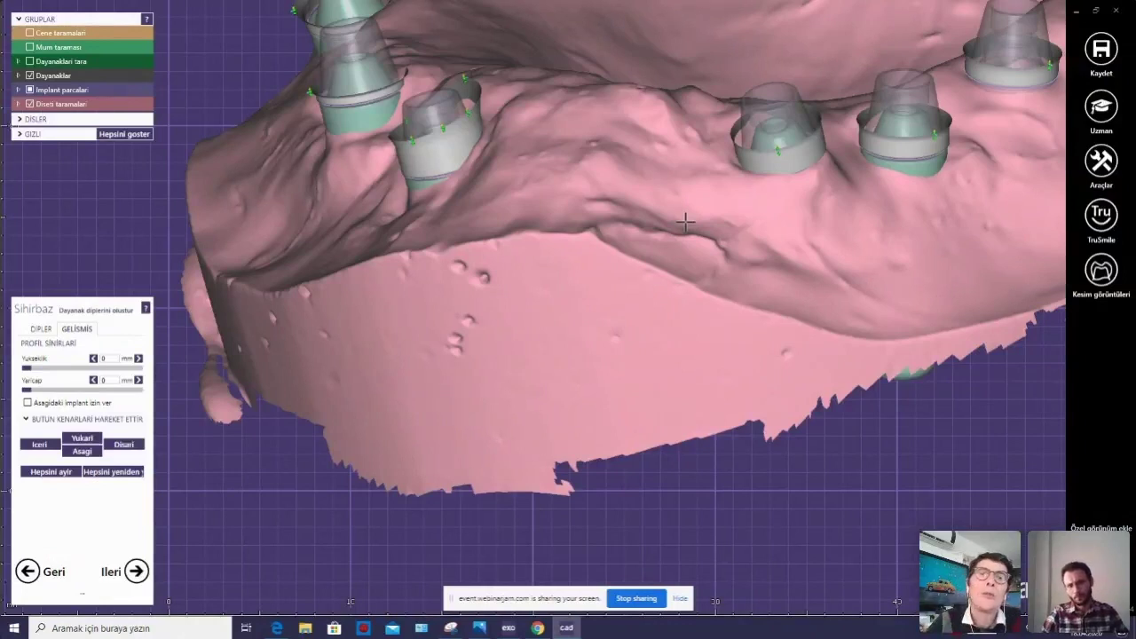
mouse_move(604, 233)
right_down()
mouse_move(548, 246)
mouse_move(511, 281)
right_up()
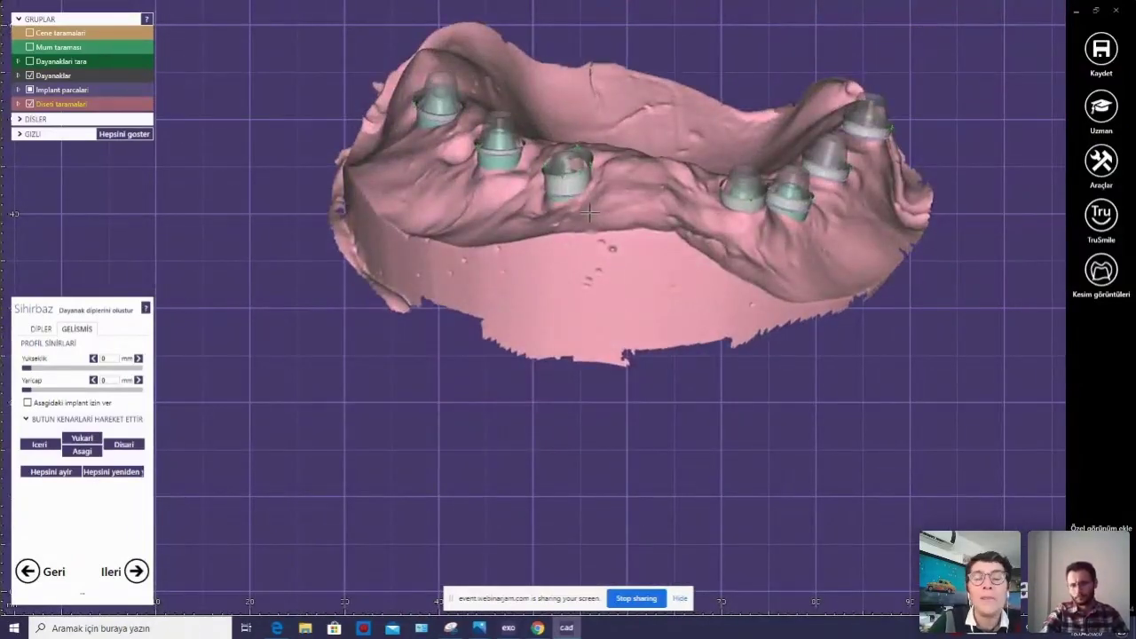
right_drag(589, 212, 582, 228)
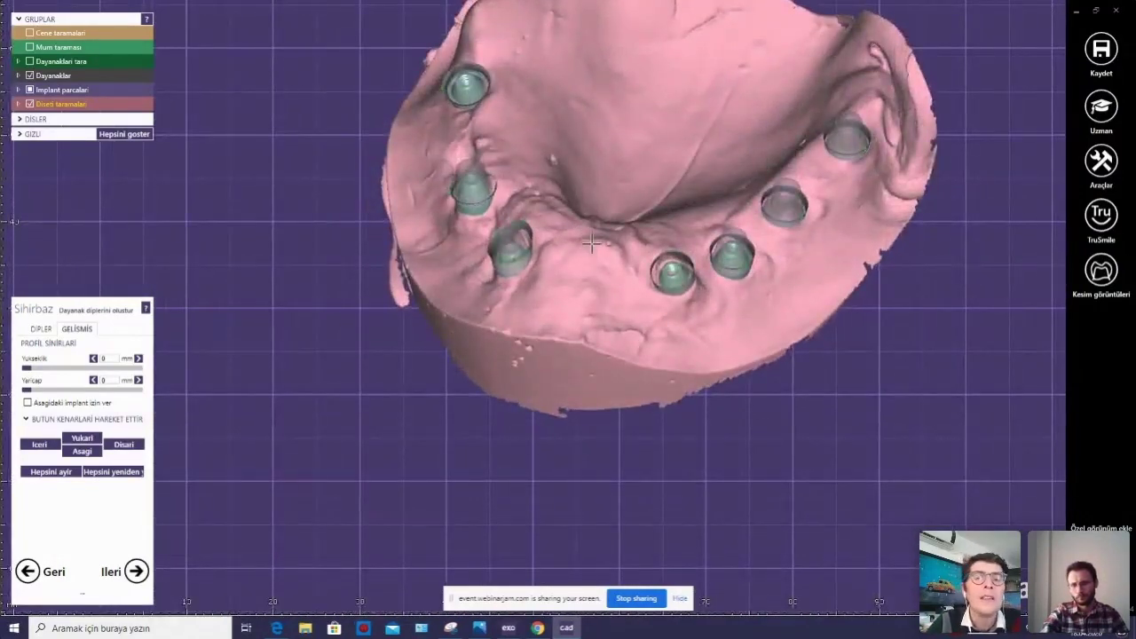
Accept the abutments and compute the full-anatomic bridge wax-up with screw channels.
click(136, 570)
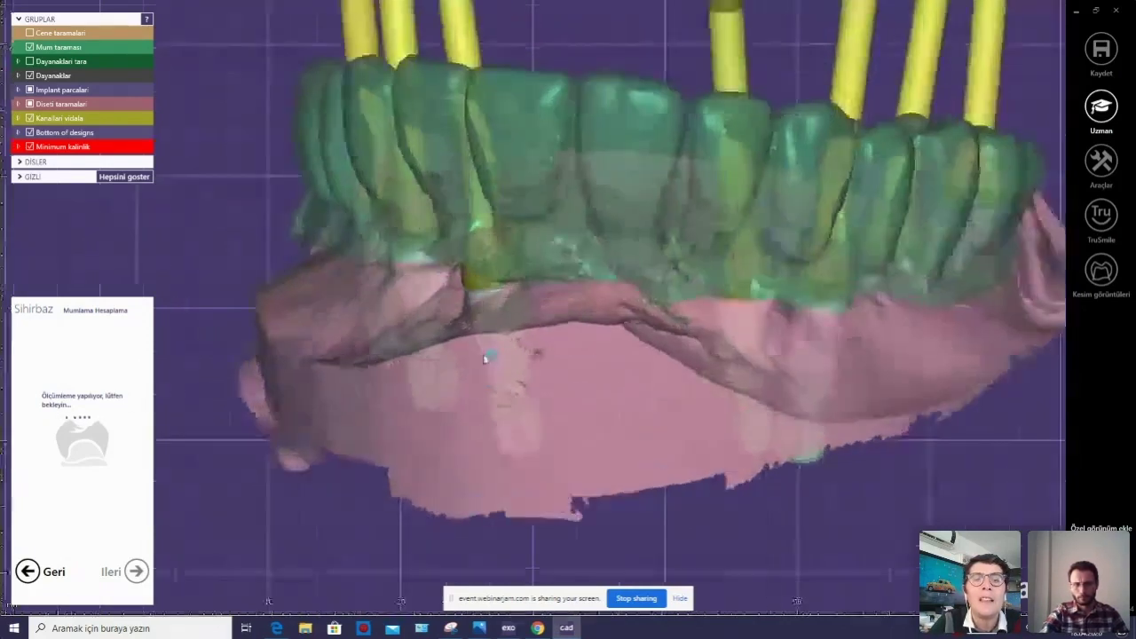
scroll(484, 358, up, 3)
scroll(491, 352, up, 3)
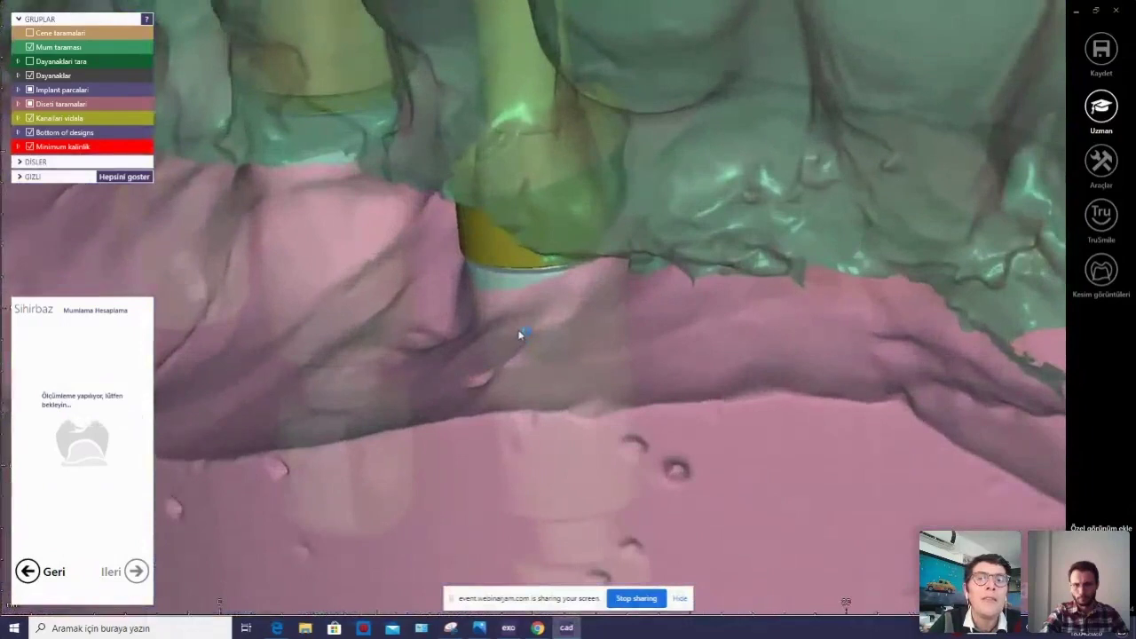
scroll(518, 329, down, 5)
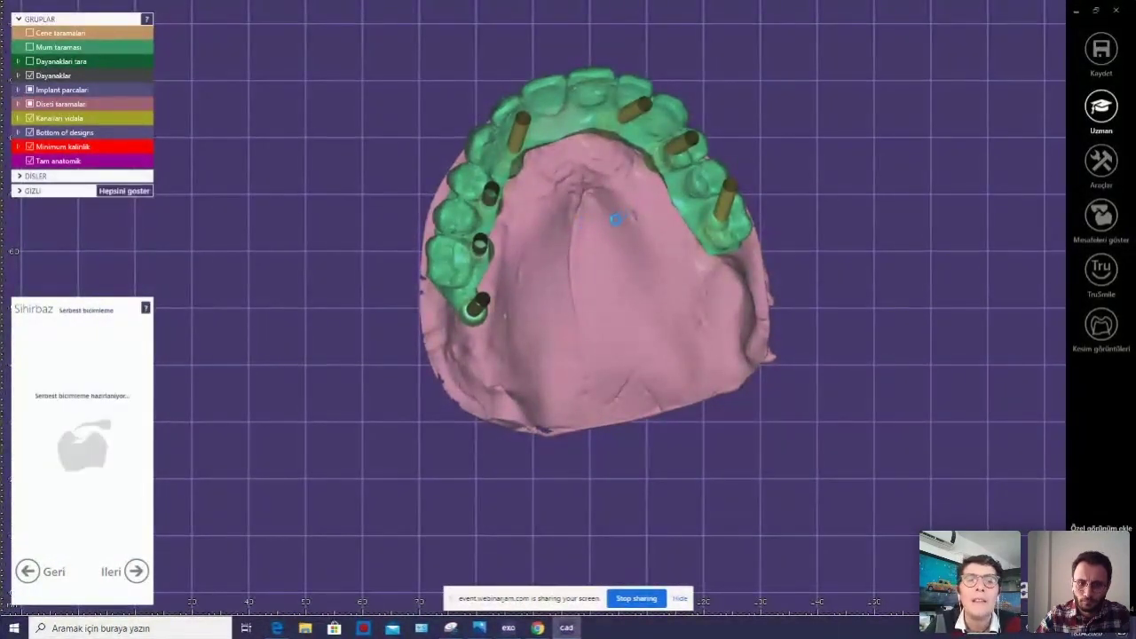
right_drag(613, 221, 598, 228)
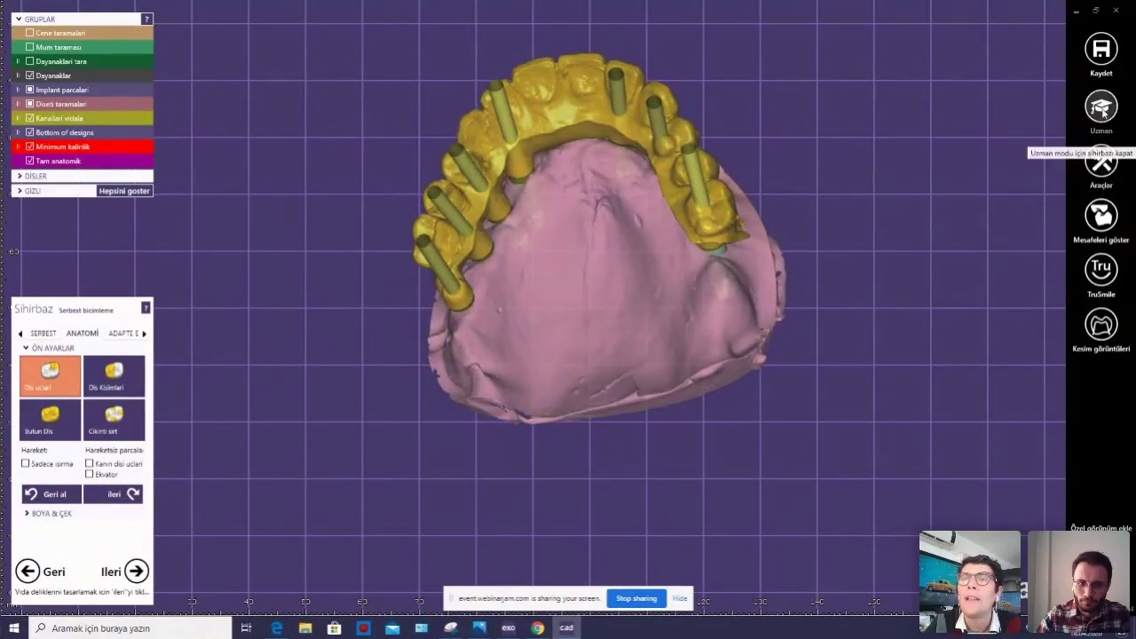
click(1097, 131)
click(1101, 162)
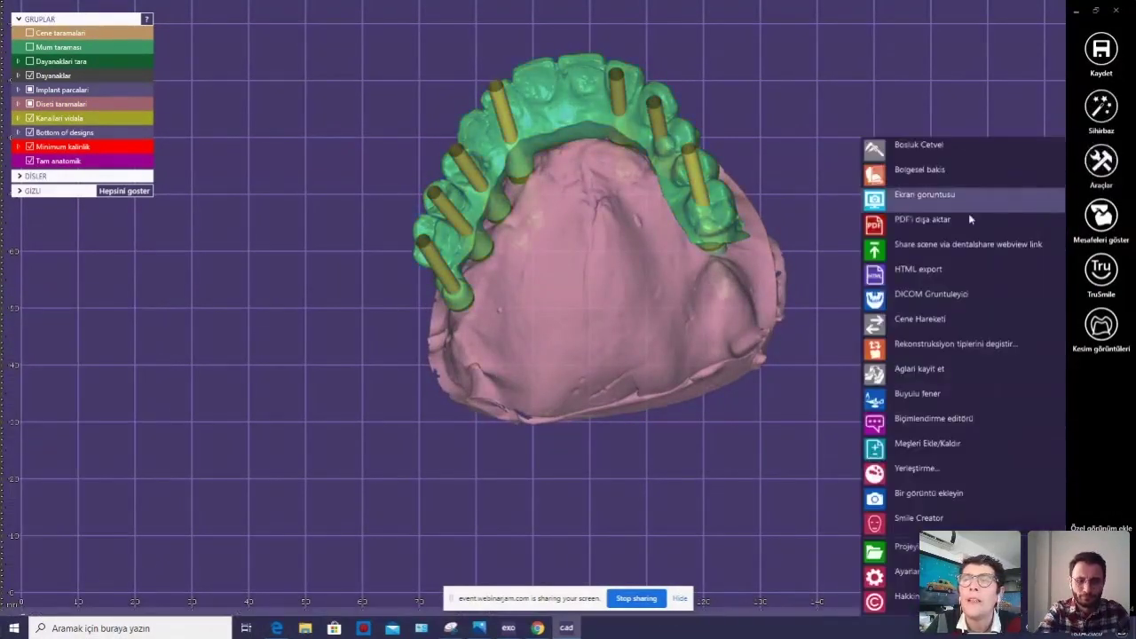
right_click(803, 184)
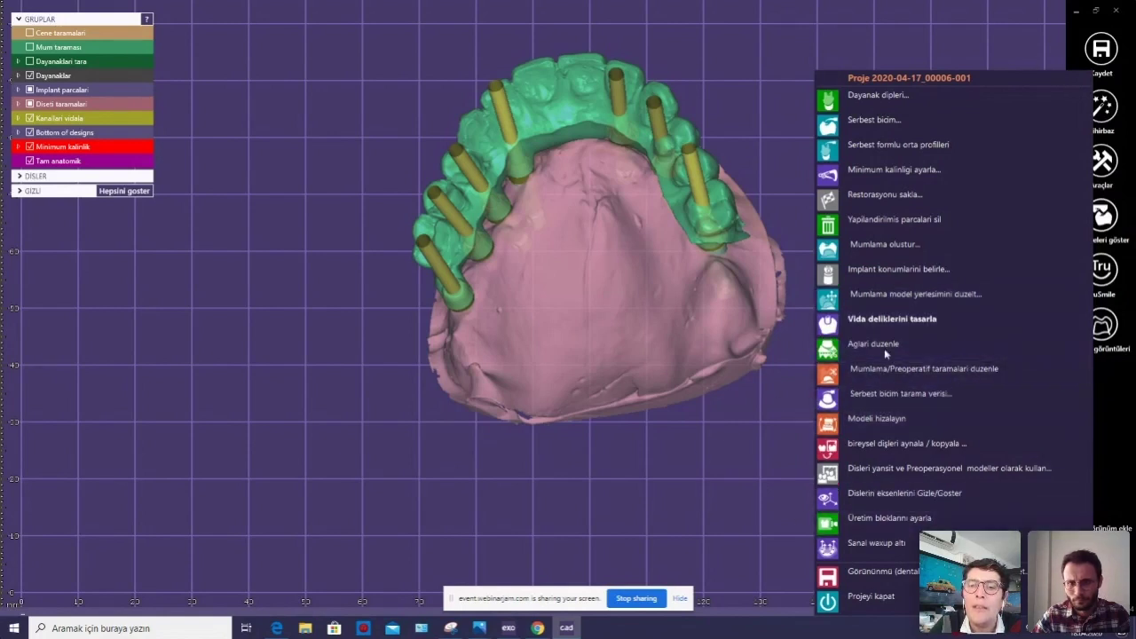
click(711, 391)
right_click(710, 427)
click(708, 426)
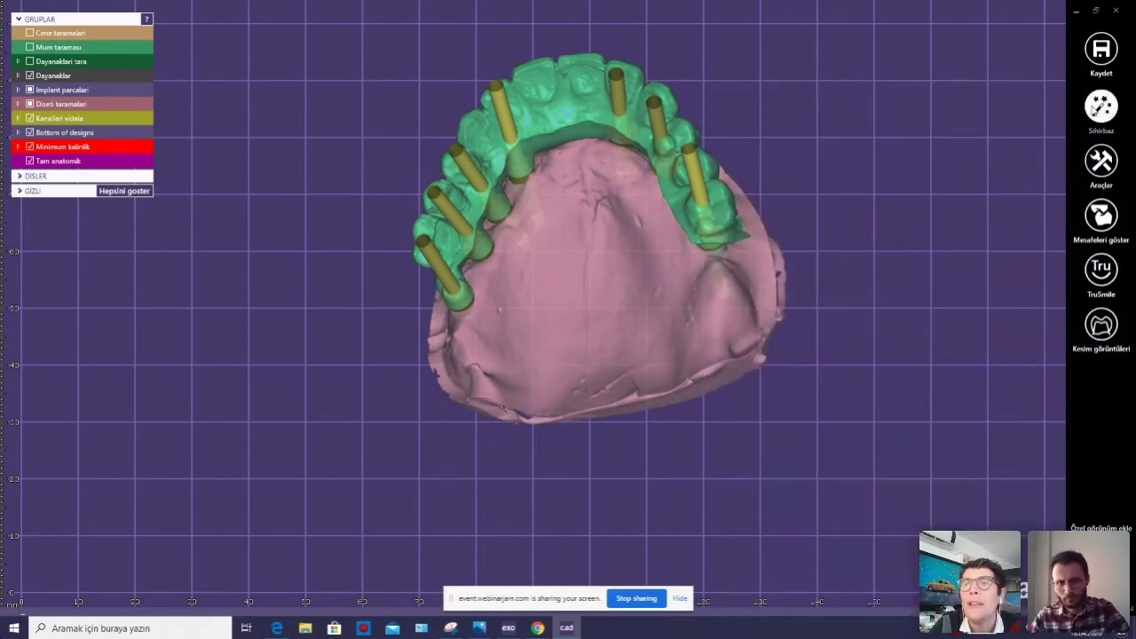
click(1101, 107)
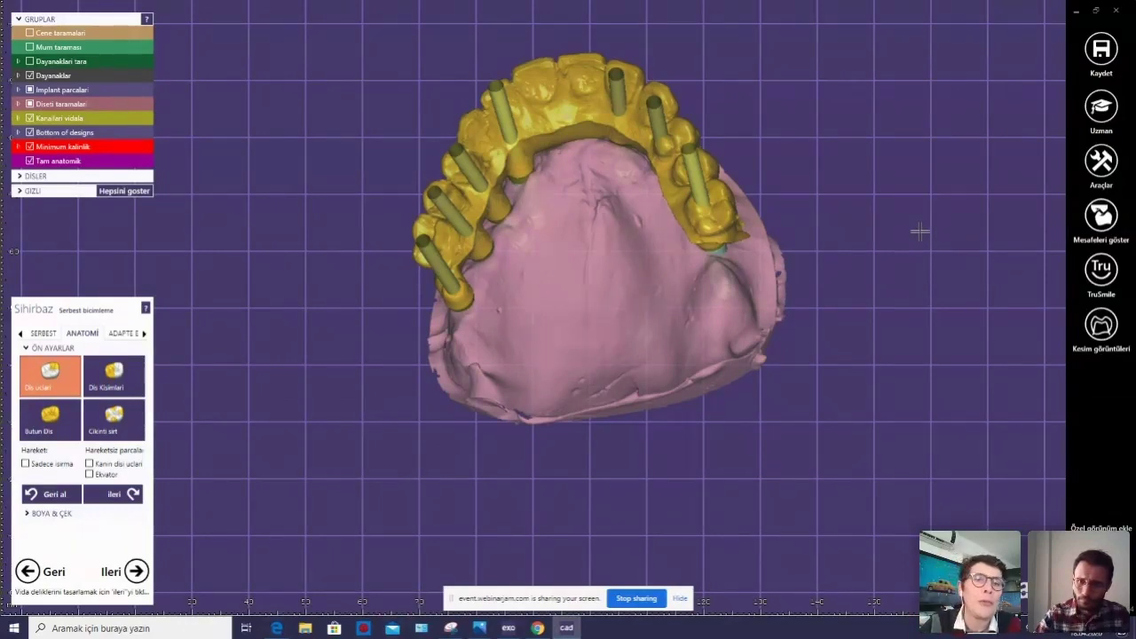
Orbit the model to inspect the calculated bridge and screw channels from several angles.
right_drag(639, 265, 551, 140)
scroll(551, 141, up, 2)
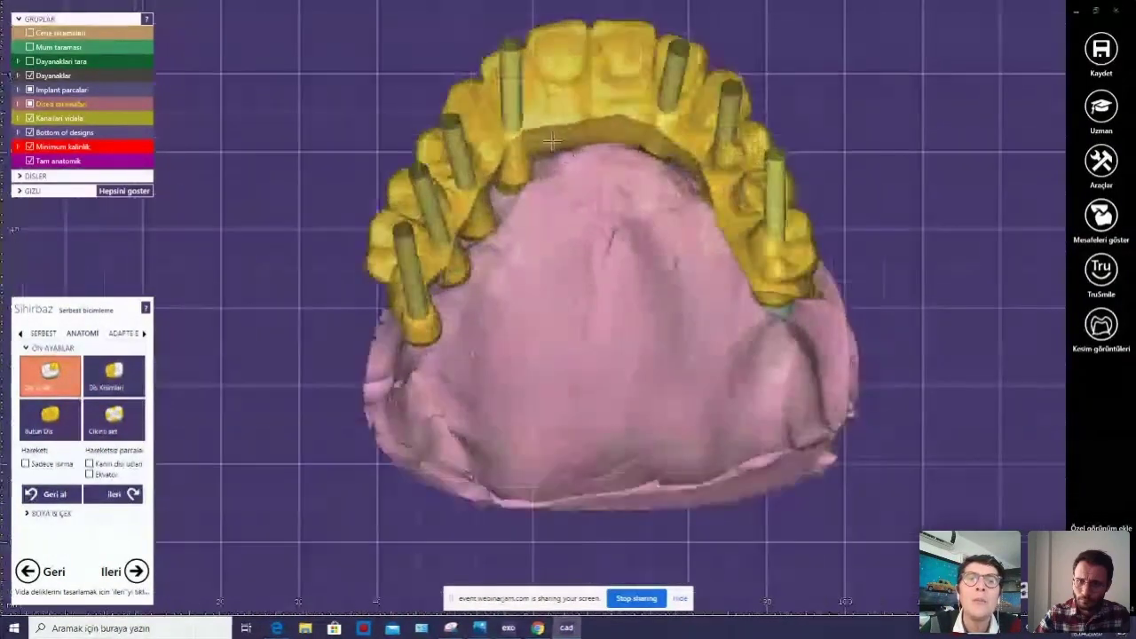
scroll(578, 182, up, 3)
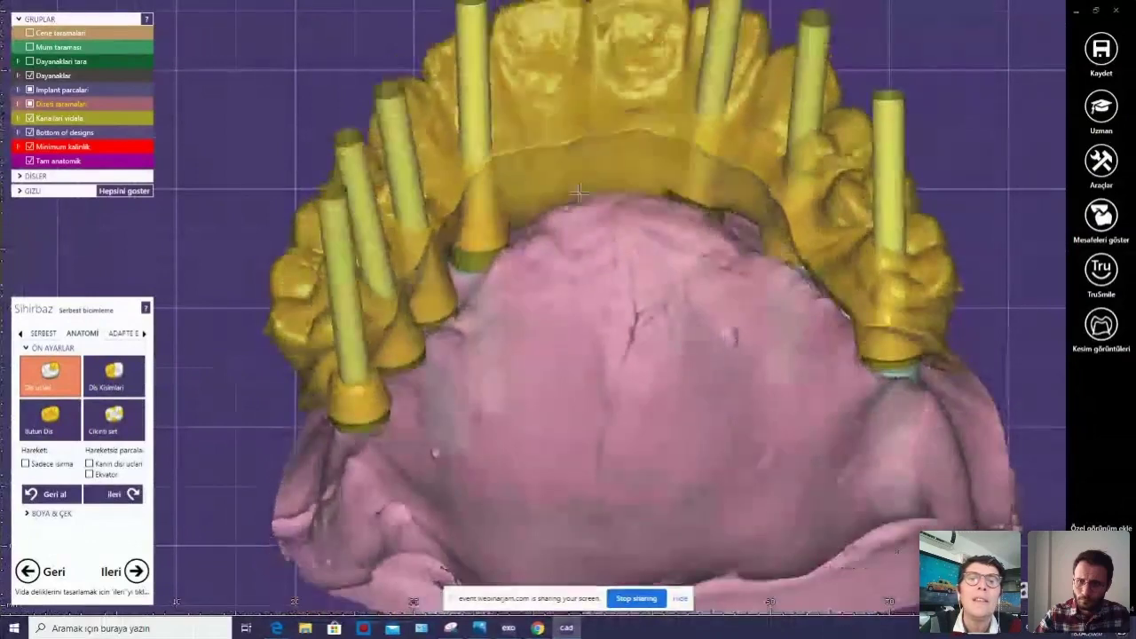
right_drag(577, 191, 582, 196)
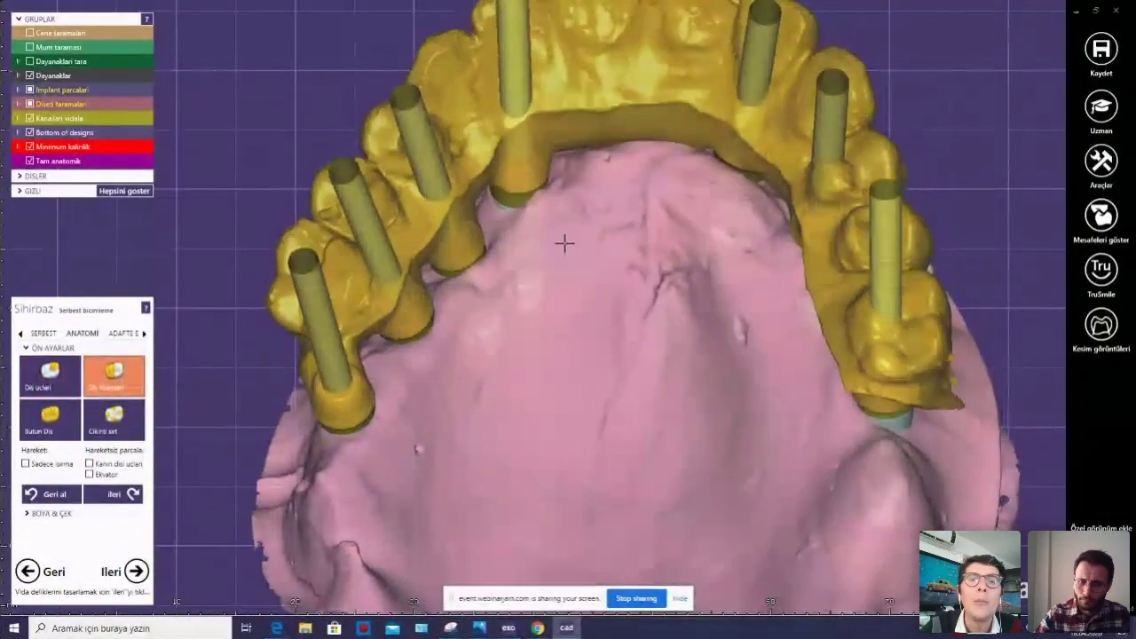
right_drag(563, 245, 572, 174)
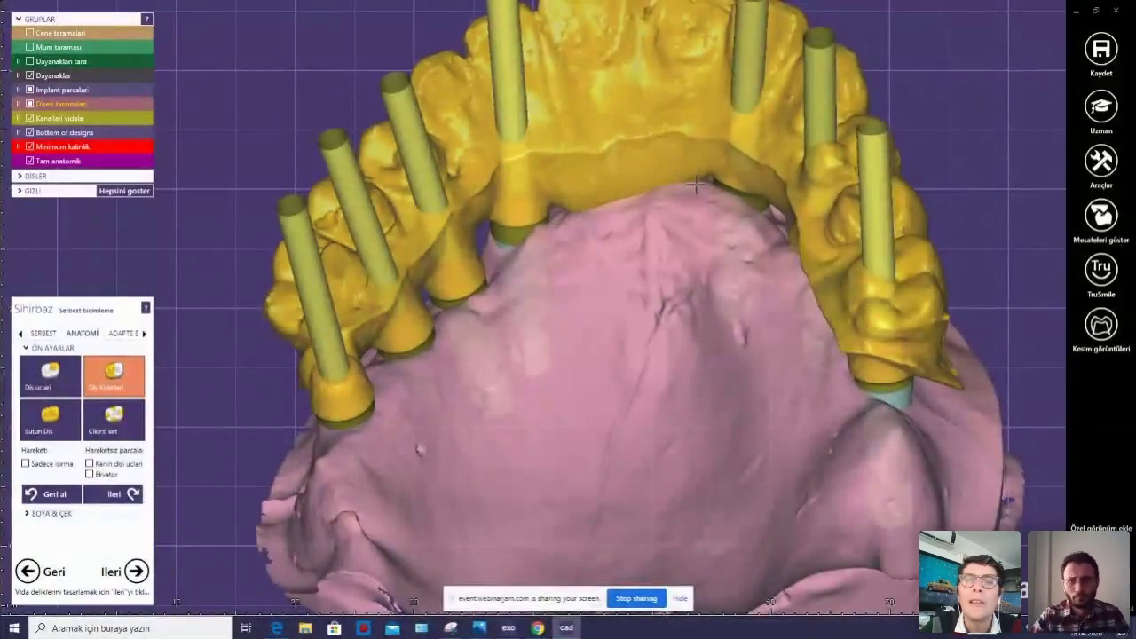
right_drag(694, 183, 715, 247)
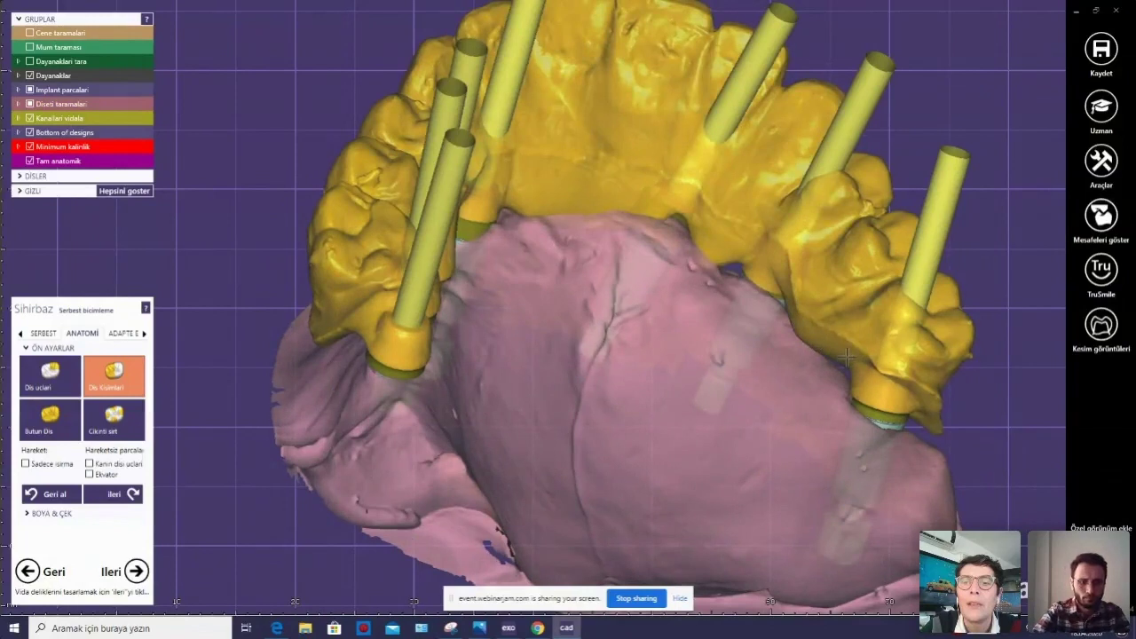
right_drag(848, 357, 550, 238)
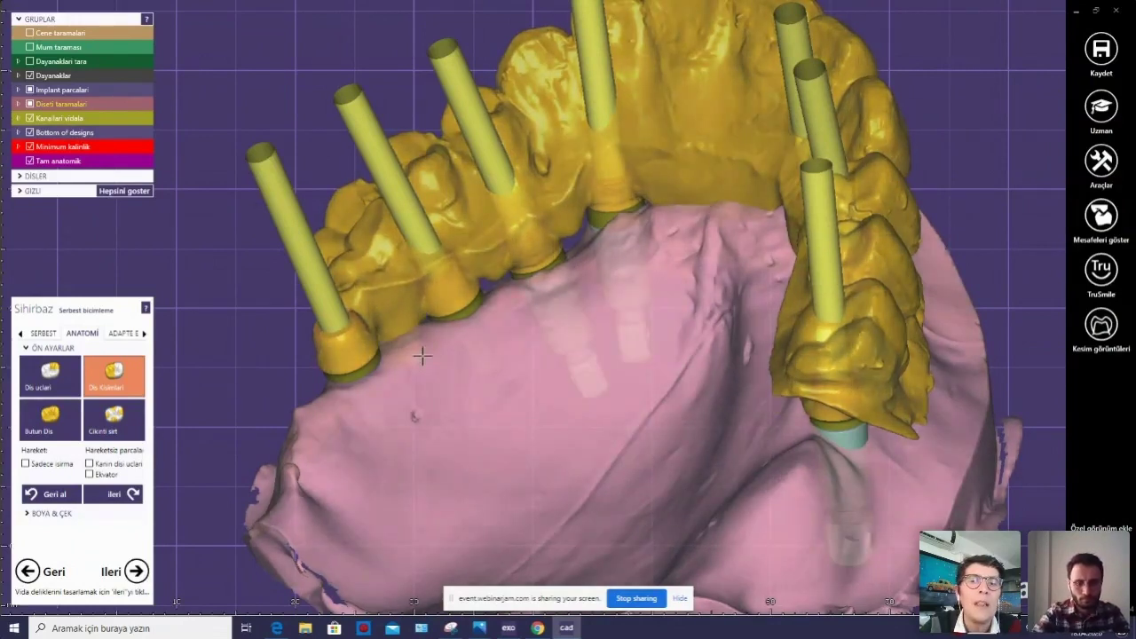
mouse_move(423, 356)
right_down()
mouse_move(578, 251)
mouse_move(498, 367)
mouse_move(430, 365)
right_up()
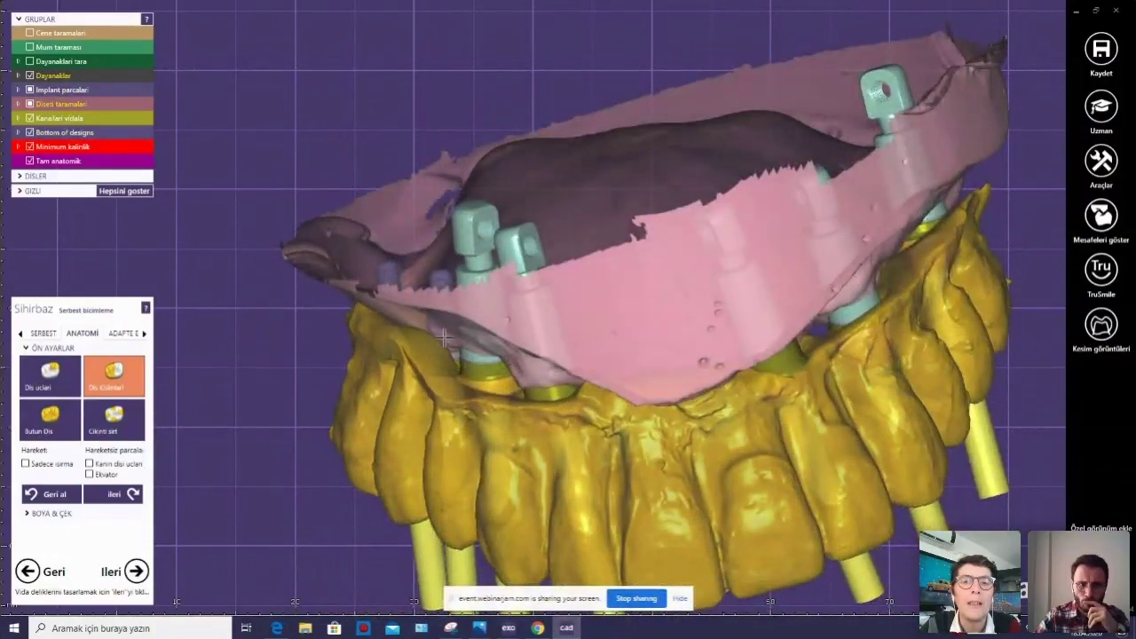
Check the teeth and abutments from frontal and top views, then show the SERBEST free-form brushes.
right_drag(501, 346, 535, 303)
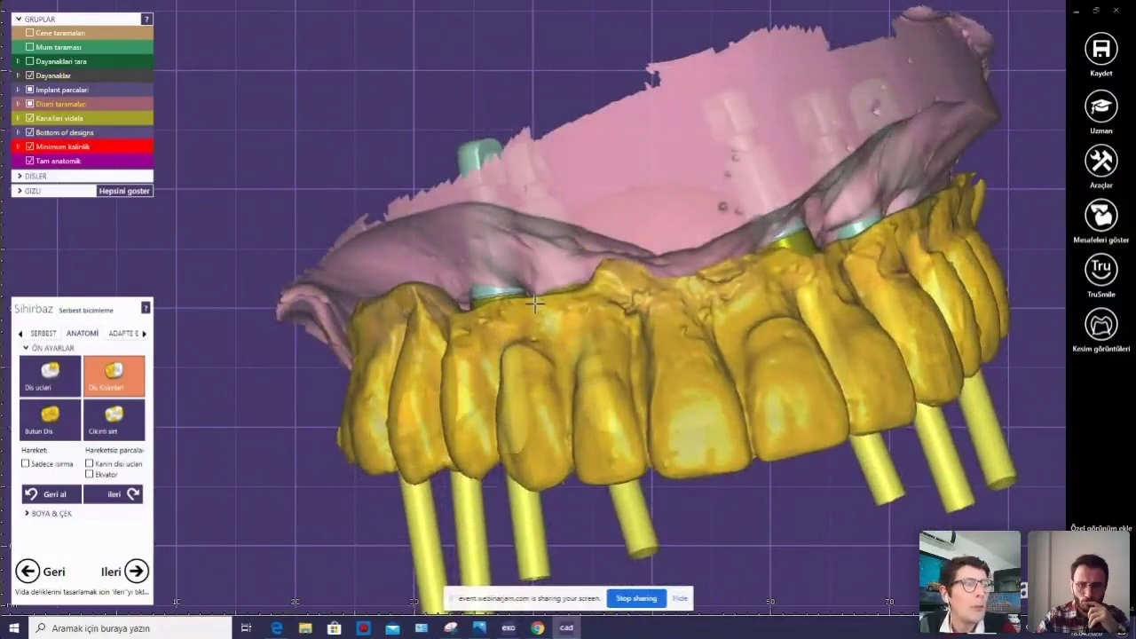
right_drag(531, 302, 613, 330)
right_drag(701, 328, 471, 406)
right_drag(553, 375, 619, 328)
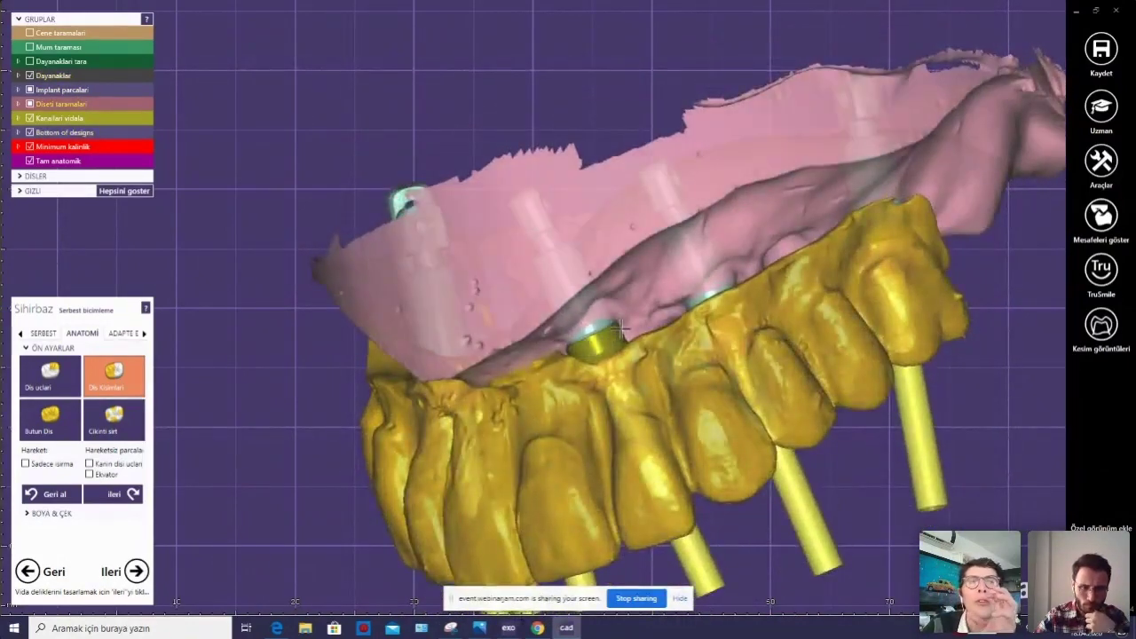
mouse_move(670, 306)
right_down()
mouse_move(705, 364)
mouse_move(763, 317)
mouse_move(748, 297)
mouse_move(227, 304)
right_up()
click(44, 334)
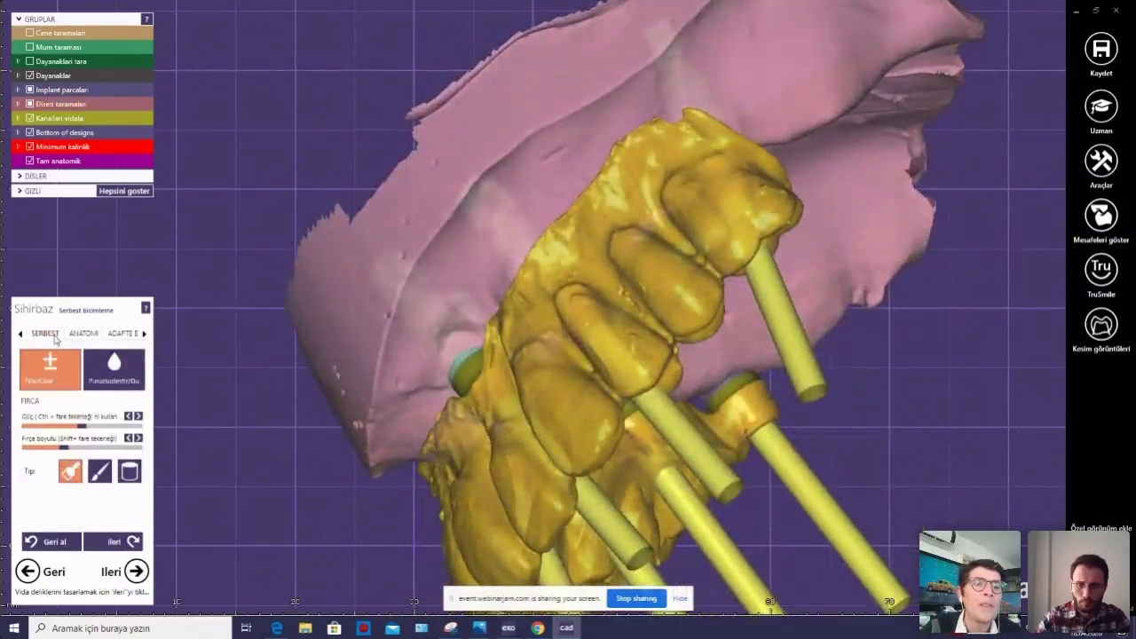
Select the Pürüzsüzleştir brush and smooth the bridge along the gingival margin.
click(113, 368)
mouse_move(267, 337)
right_down()
mouse_move(503, 304)
mouse_move(847, 159)
right_up()
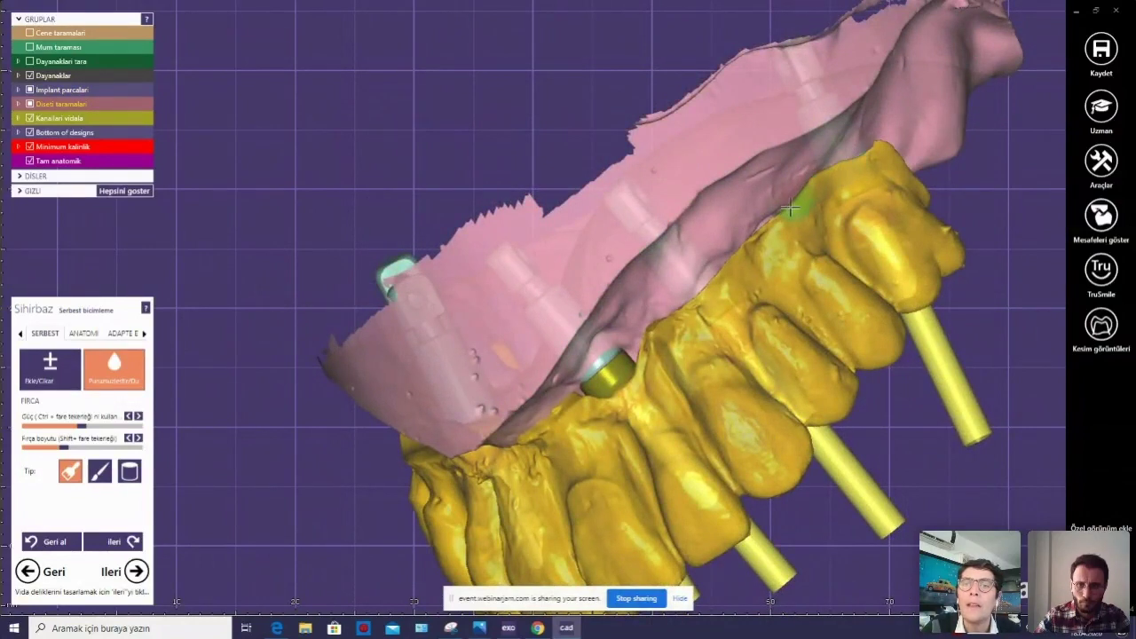
mouse_move(770, 239)
mouse_down()
mouse_move(664, 330)
mouse_move(670, 377)
mouse_up()
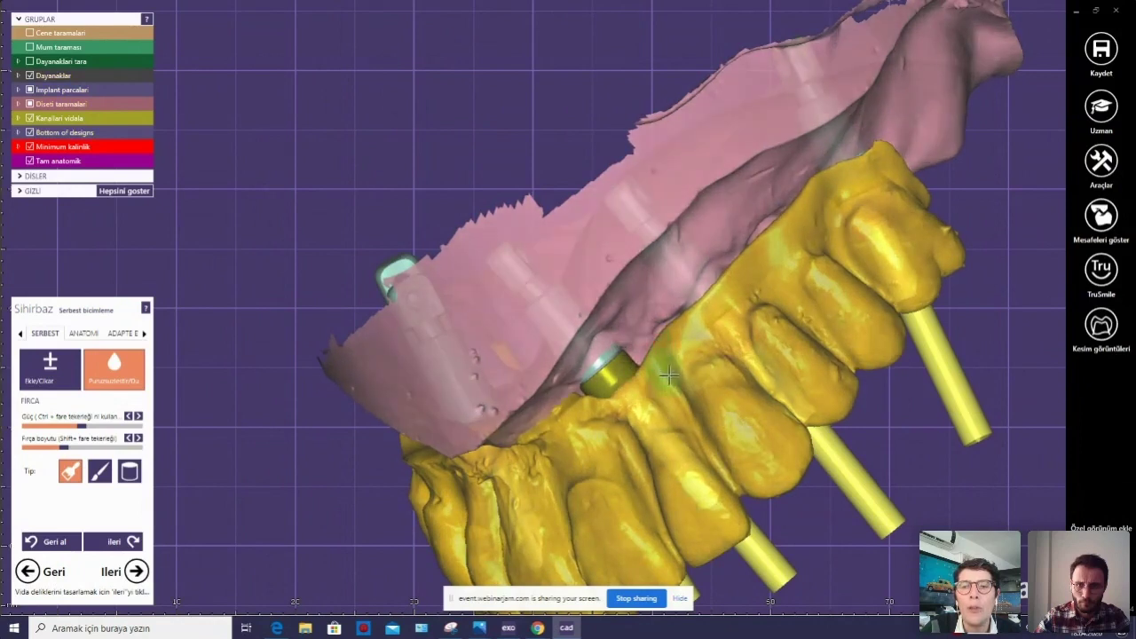
right_drag(685, 413, 701, 337)
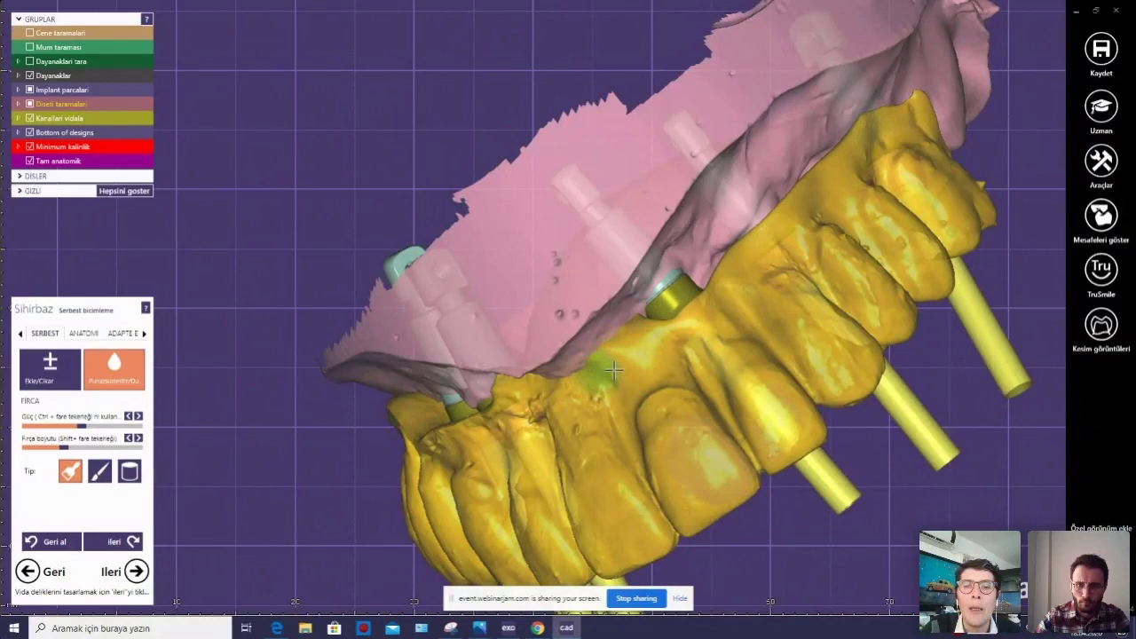
Smooth the bridge surface along a crown ridge.
right_drag(688, 350, 728, 382)
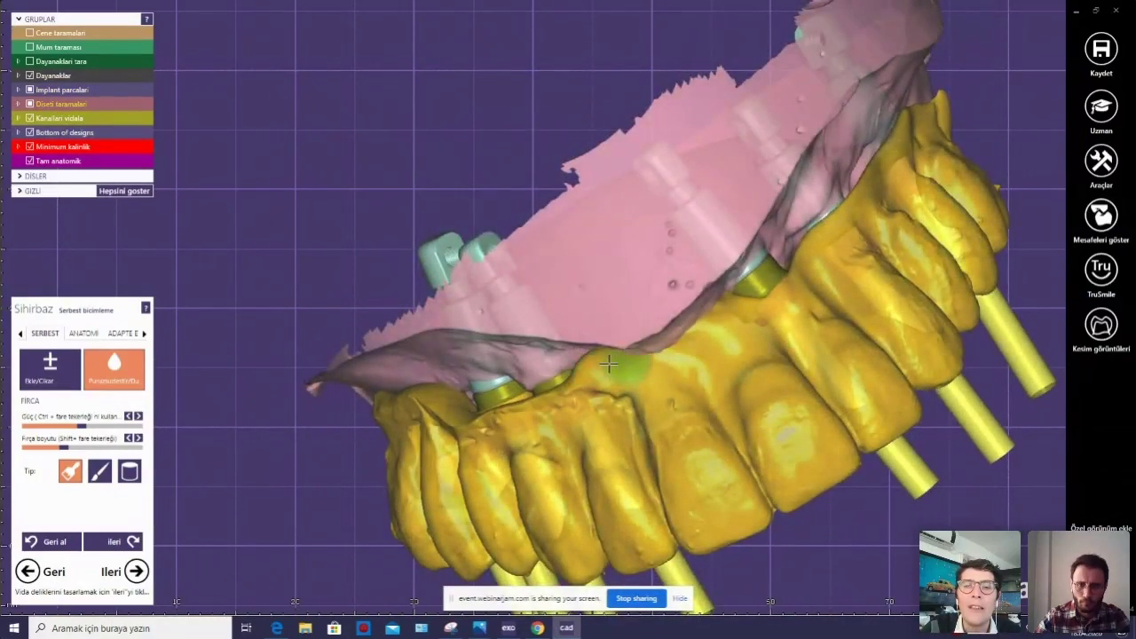
right_drag(674, 413, 737, 364)
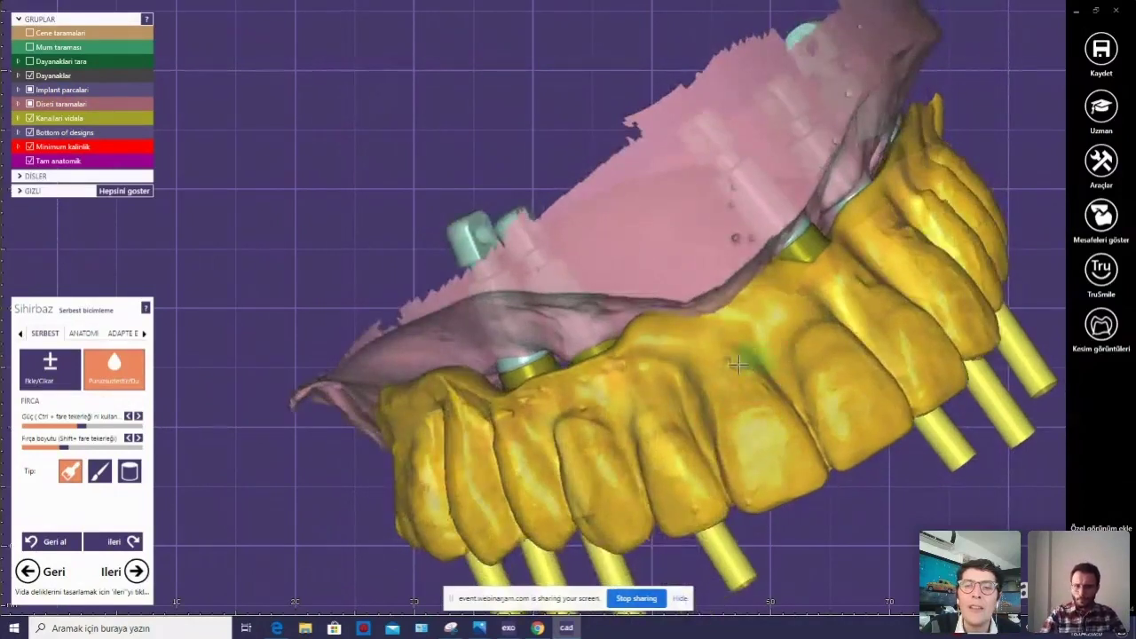
right_drag(735, 415, 750, 350)
mouse_move(745, 340)
mouse_down()
mouse_move(597, 387)
mouse_move(697, 389)
mouse_move(737, 399)
mouse_move(679, 403)
mouse_move(808, 457)
mouse_move(860, 453)
mouse_up()
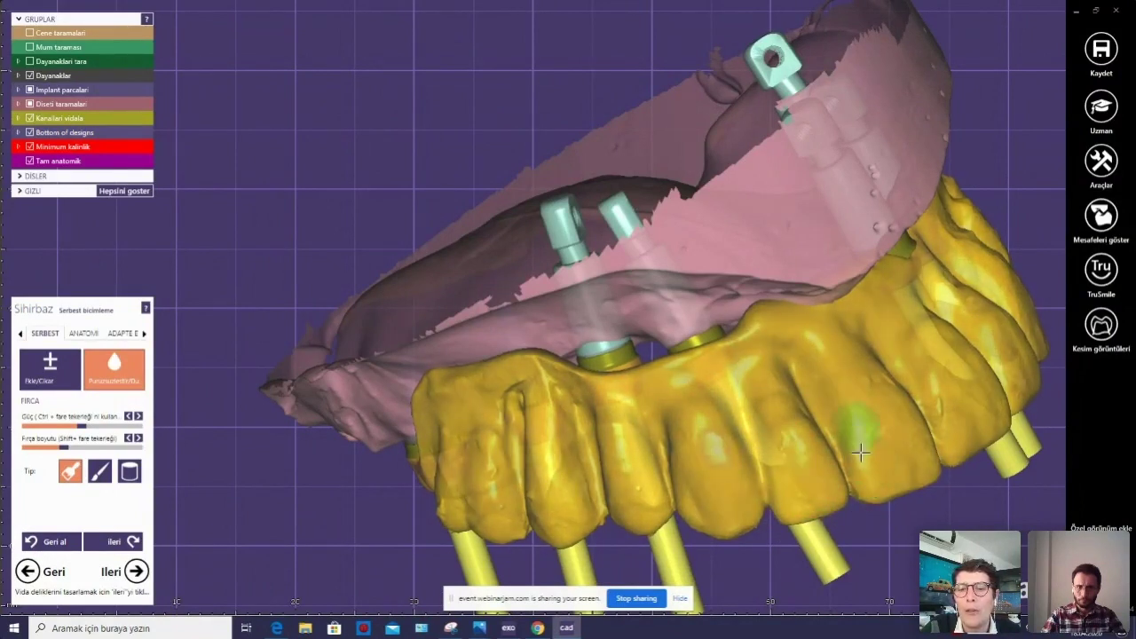
right_drag(855, 462, 746, 340)
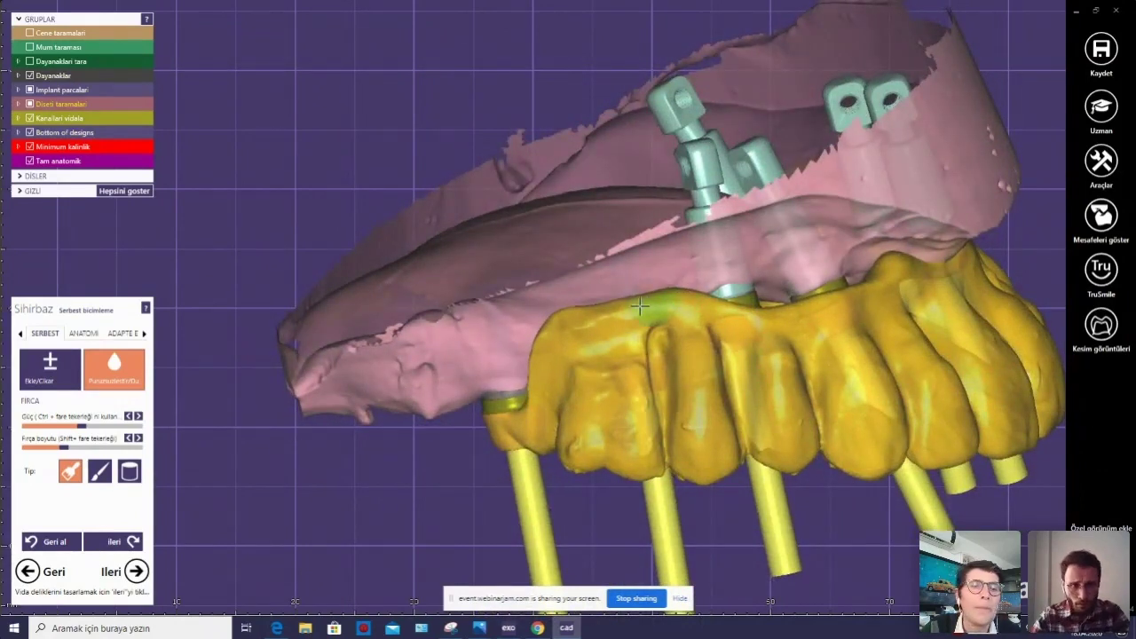
Switch to the Ekle/Çıkar brush and orbit the bridge to inspect it from several angles.
click(57, 371)
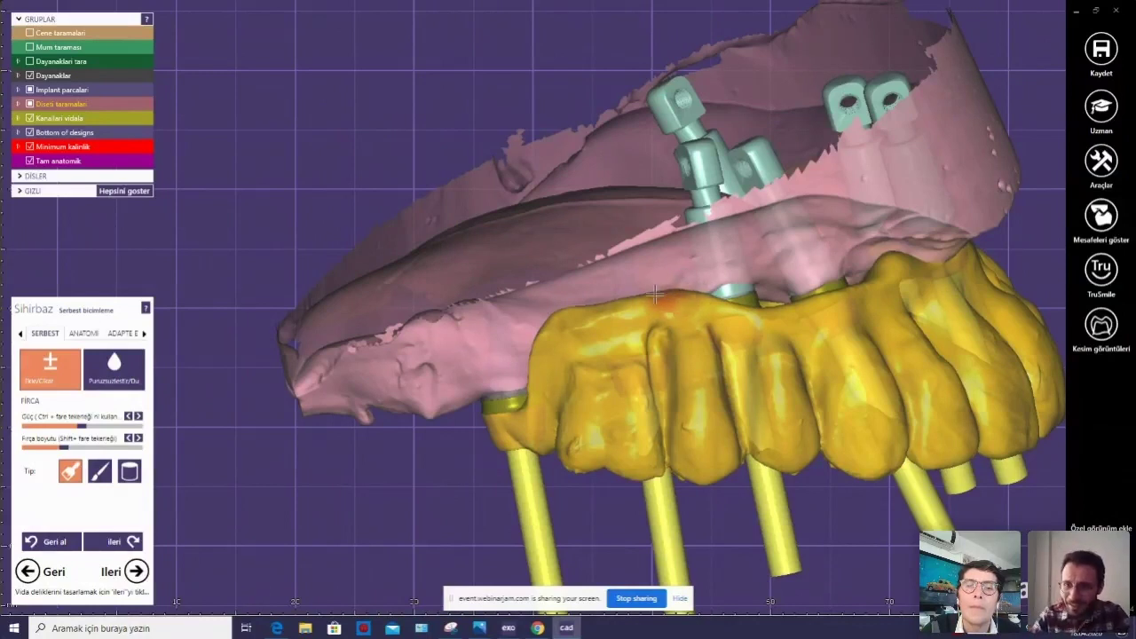
right_drag(557, 324, 486, 324)
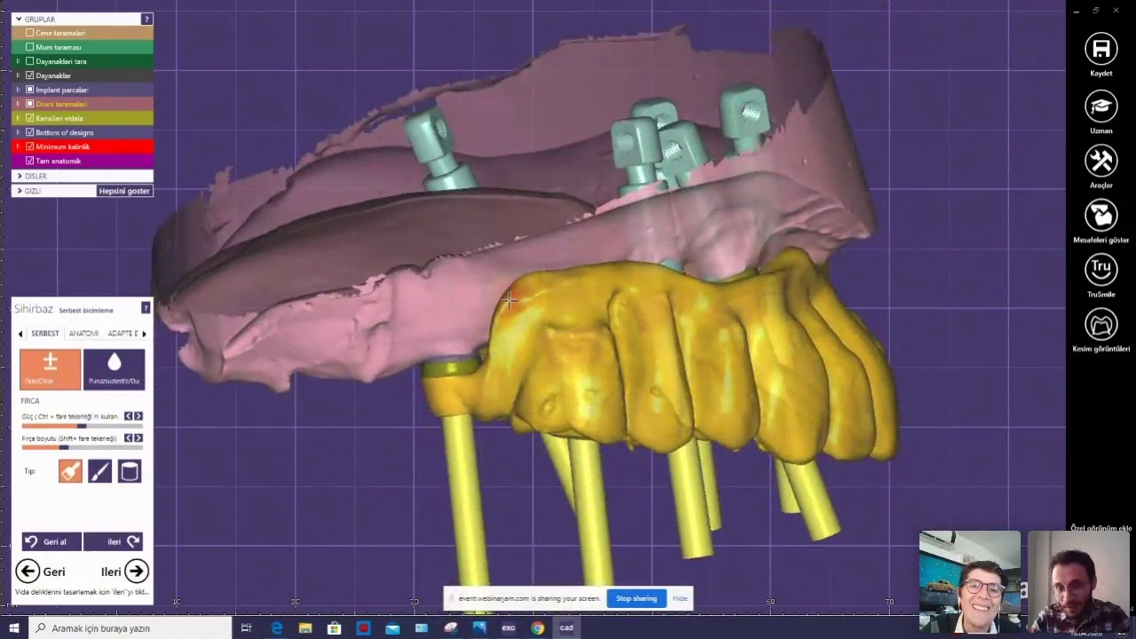
right_drag(502, 334, 605, 328)
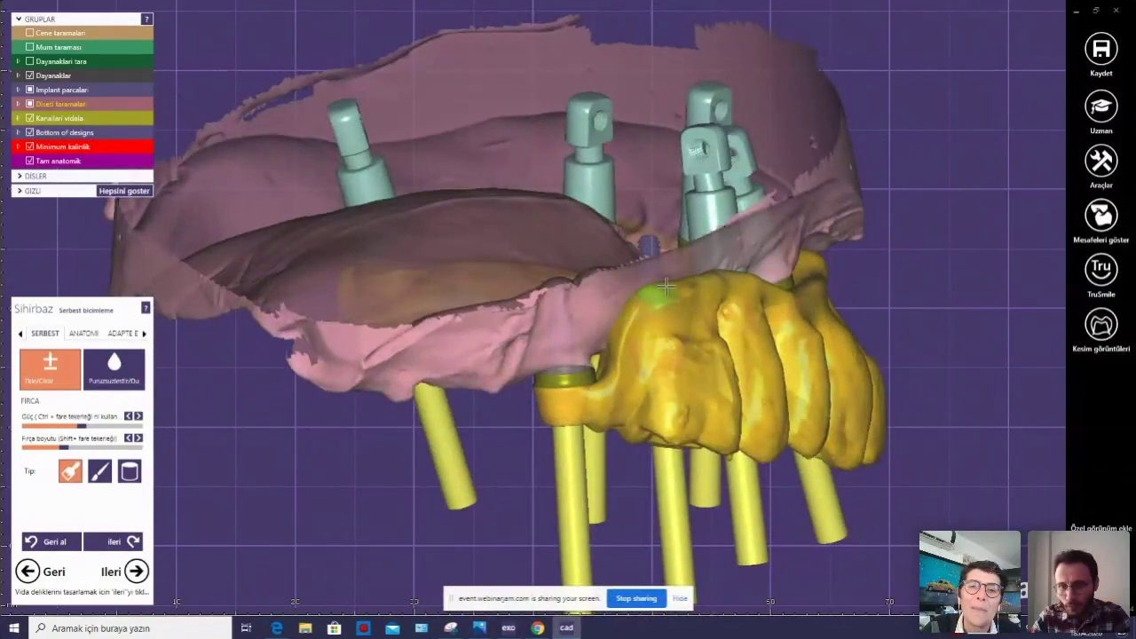
right_drag(652, 296, 597, 347)
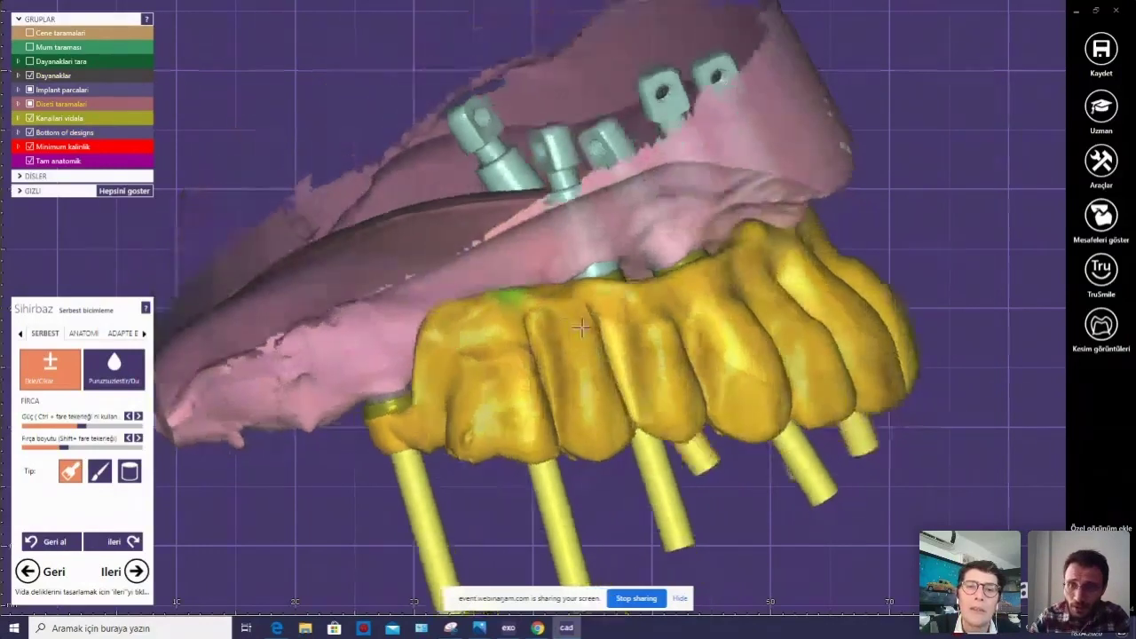
right_drag(603, 321, 545, 373)
Switch back to Pürüzsüzleştir and smooth the front surface of the teeth.
click(122, 375)
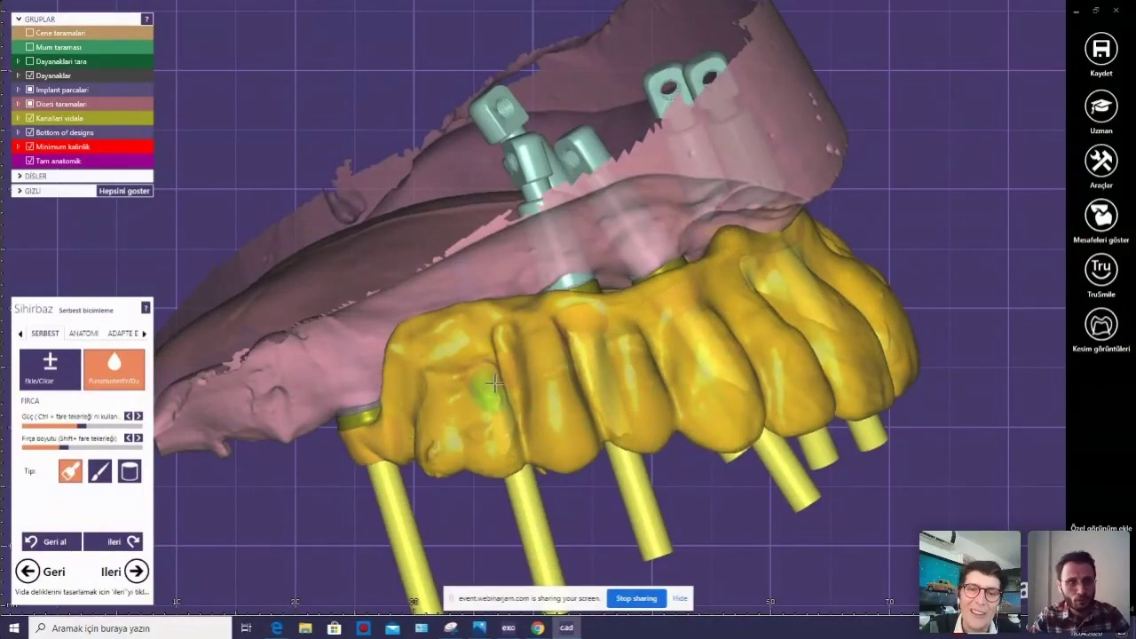
drag(460, 455, 540, 465)
right_drag(561, 459, 534, 368)
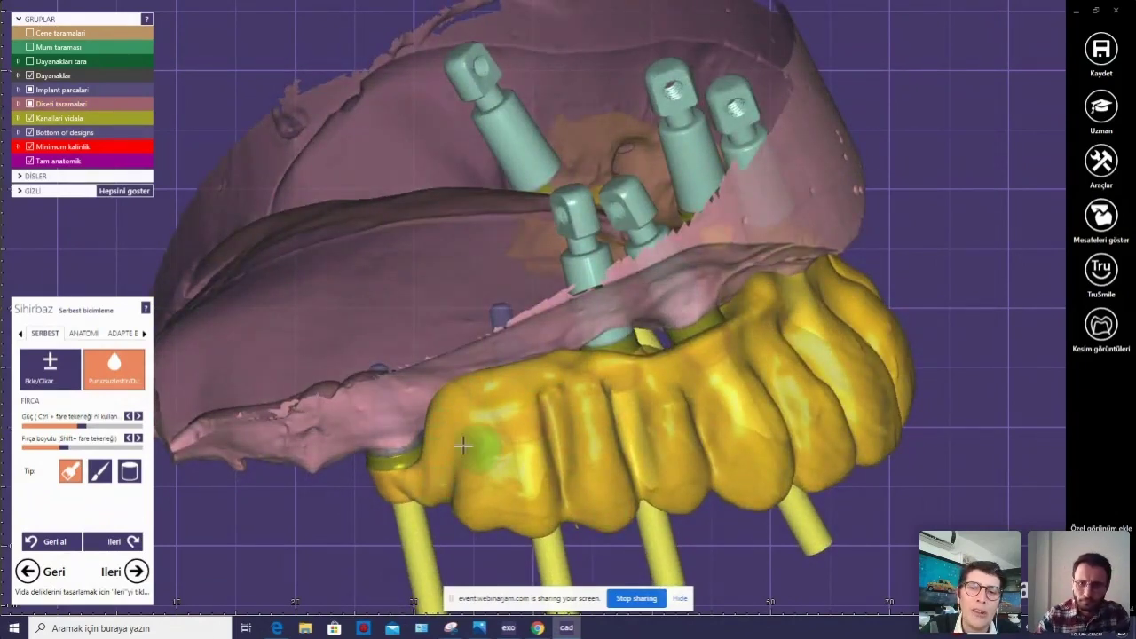
right_drag(470, 444, 571, 396)
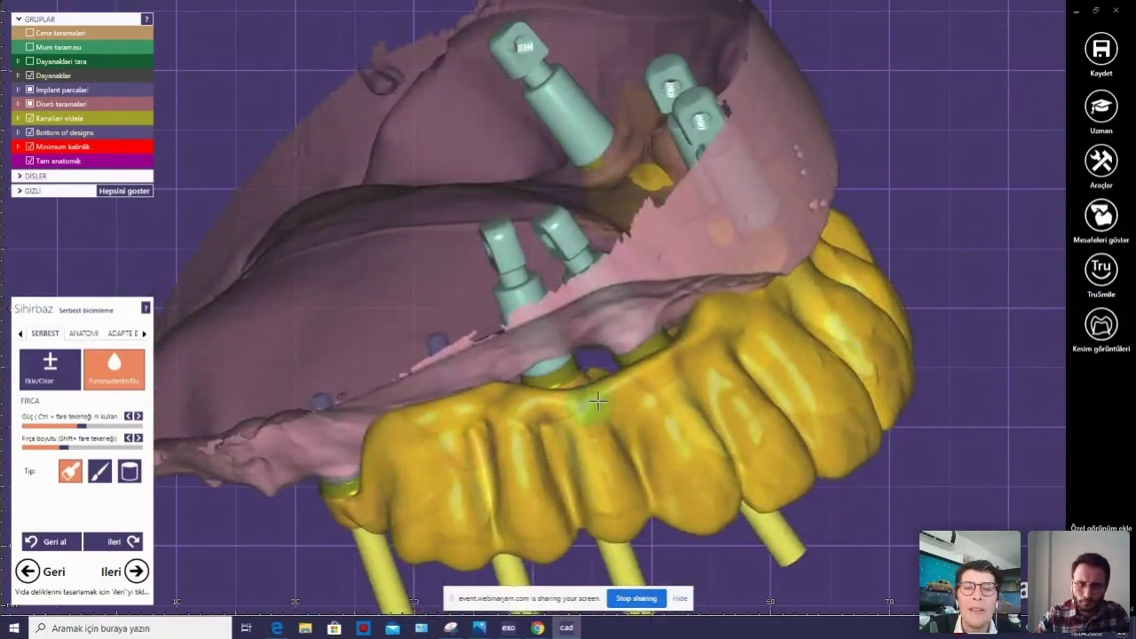
mouse_move(578, 396)
right_down()
mouse_move(638, 318)
mouse_move(616, 236)
mouse_move(572, 317)
right_up()
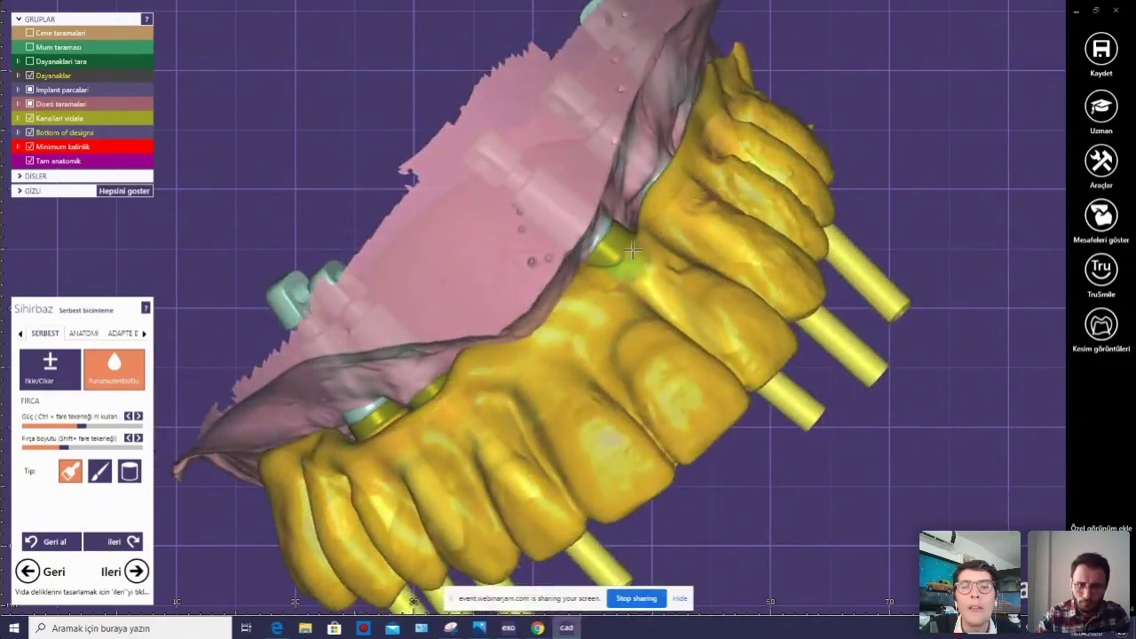
mouse_move(625, 260)
right_down()
mouse_move(581, 287)
mouse_move(614, 329)
right_up()
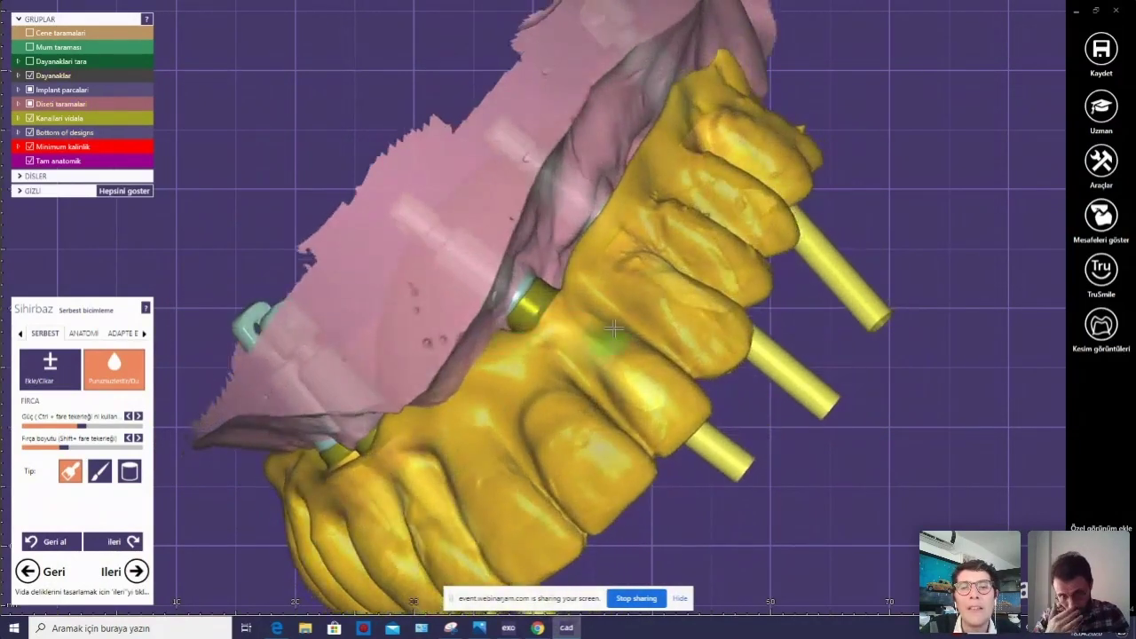
right_drag(593, 405, 588, 390)
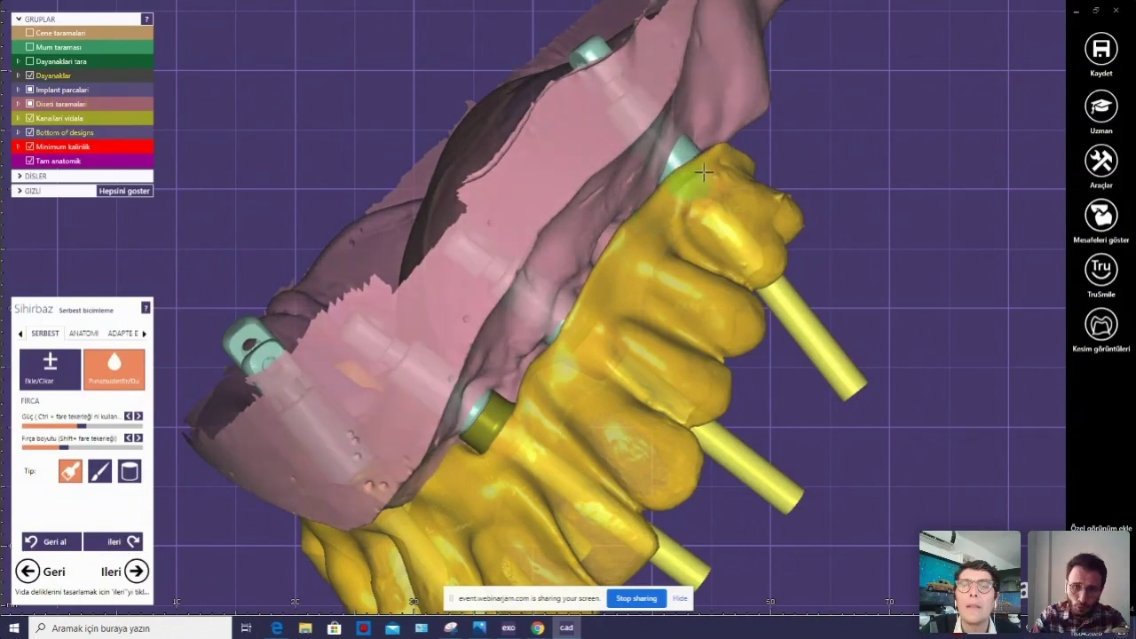
Smooth the tooth surface beside a screw channel, checking the arch from occlusal views.
right_drag(750, 169, 787, 176)
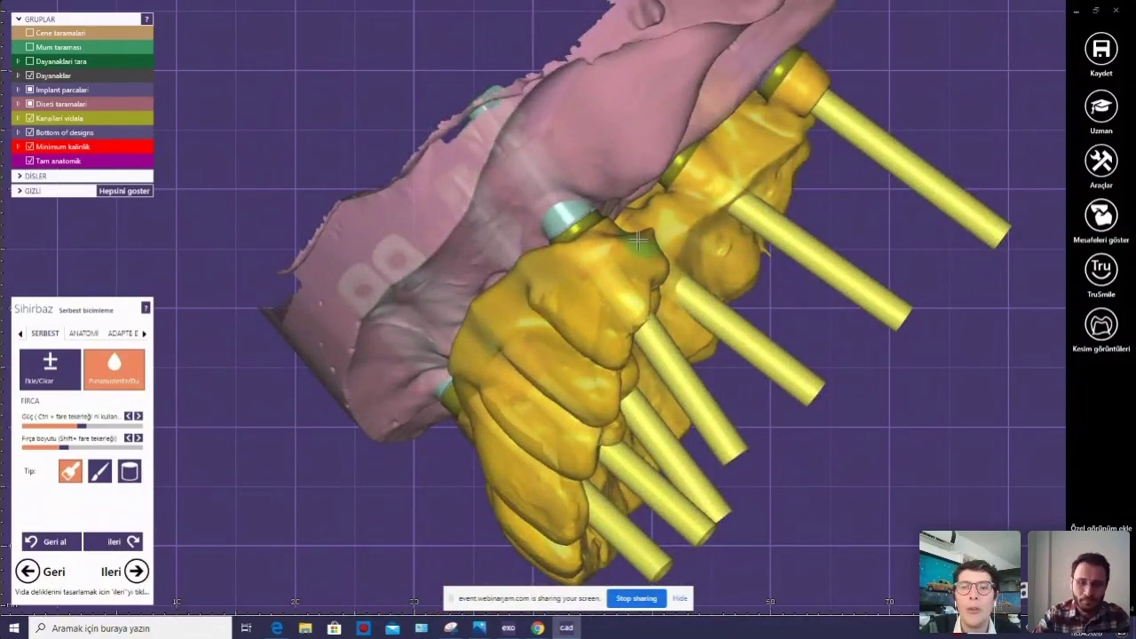
right_drag(607, 244, 521, 316)
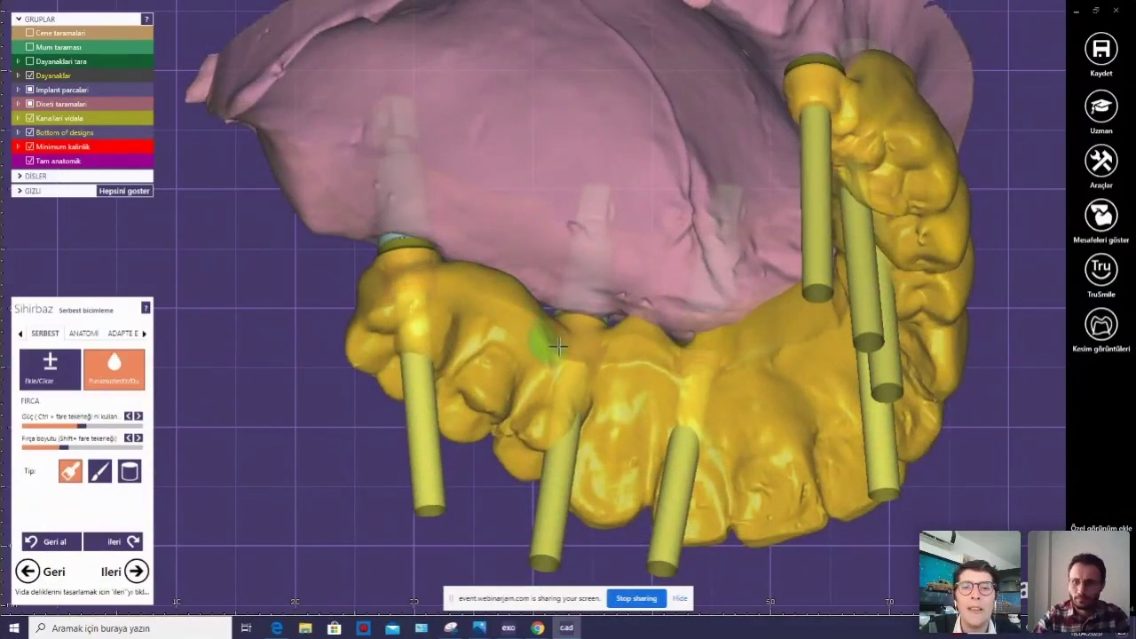
right_drag(629, 326, 507, 338)
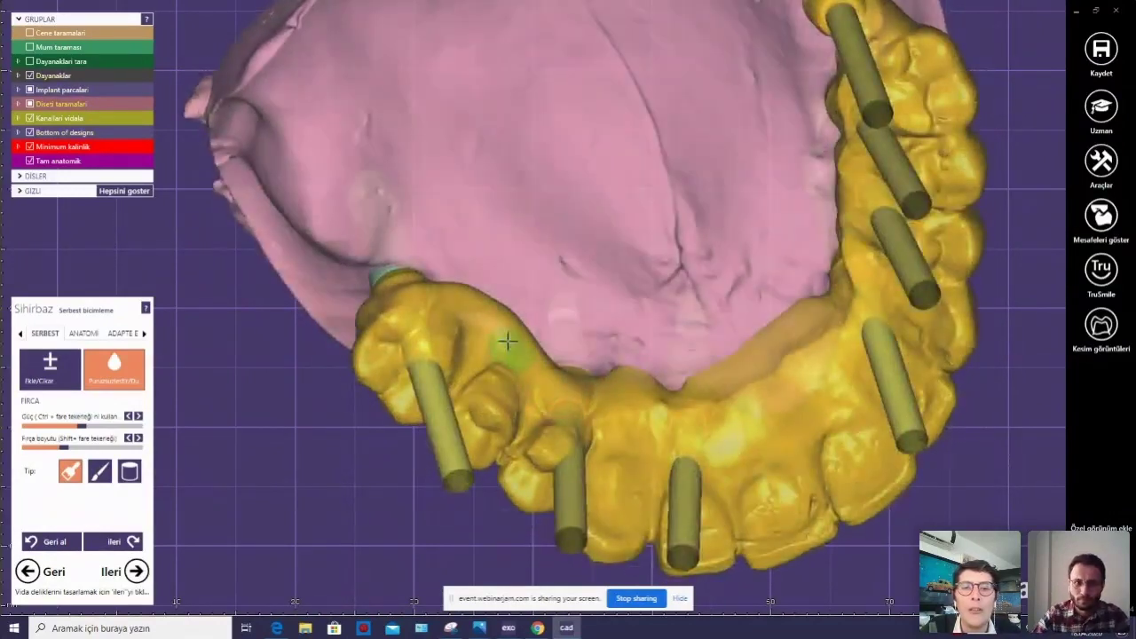
right_drag(380, 325, 377, 365)
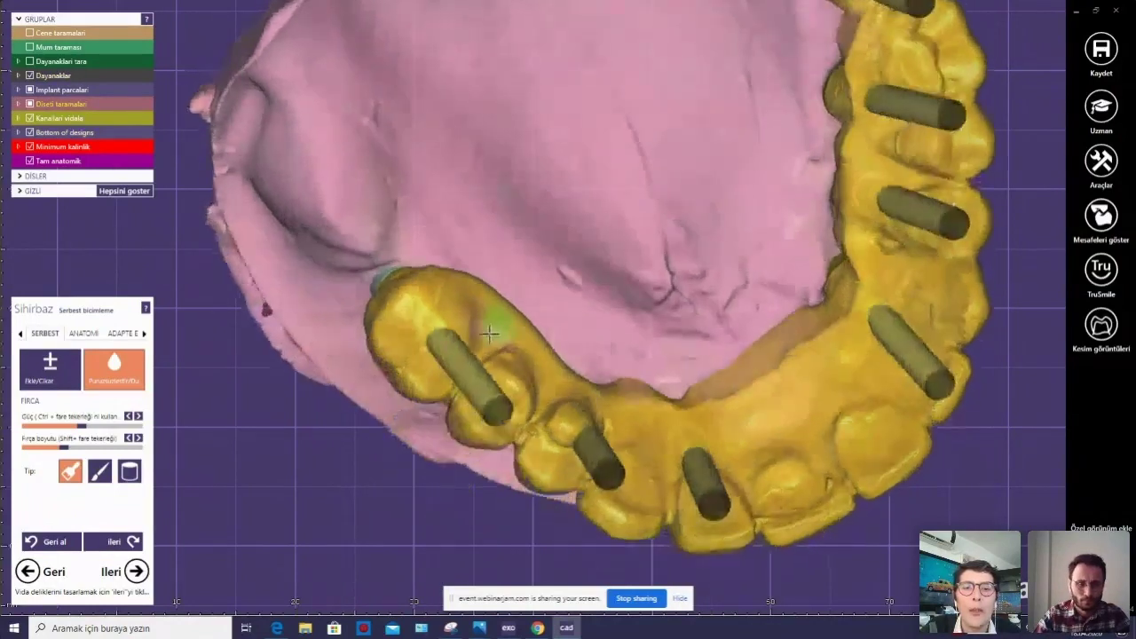
mouse_move(444, 375)
right_down()
mouse_move(472, 372)
mouse_move(552, 426)
mouse_move(480, 424)
mouse_move(605, 327)
right_up()
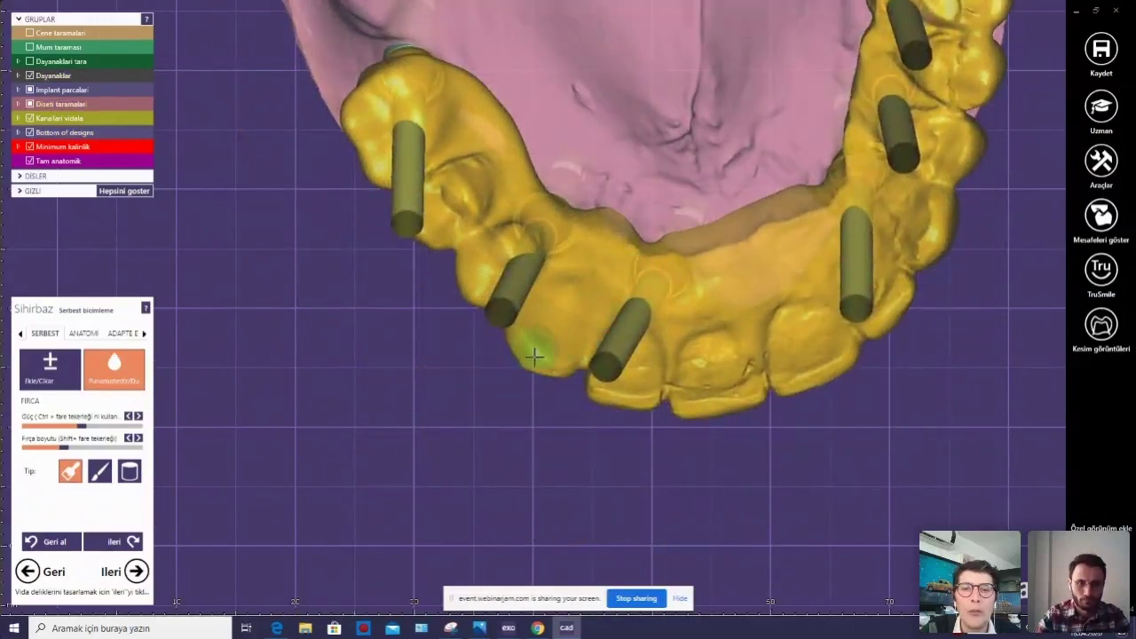
mouse_move(722, 368)
right_down()
mouse_move(718, 270)
mouse_move(736, 236)
right_up()
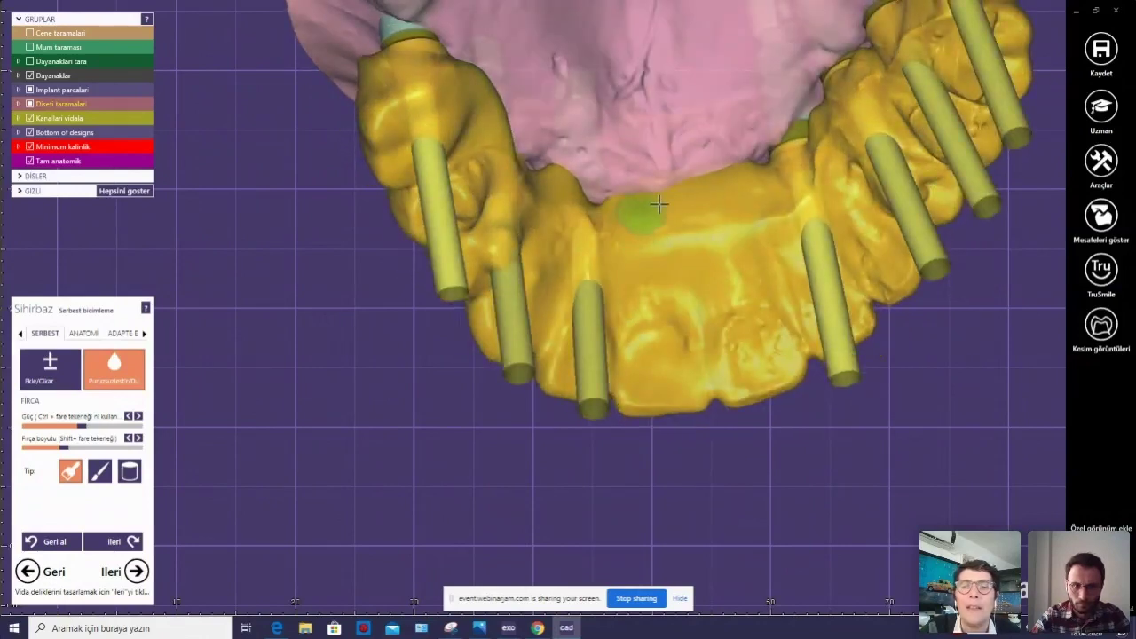
mouse_move(806, 198)
right_down()
mouse_move(811, 190)
mouse_move(811, 209)
right_up()
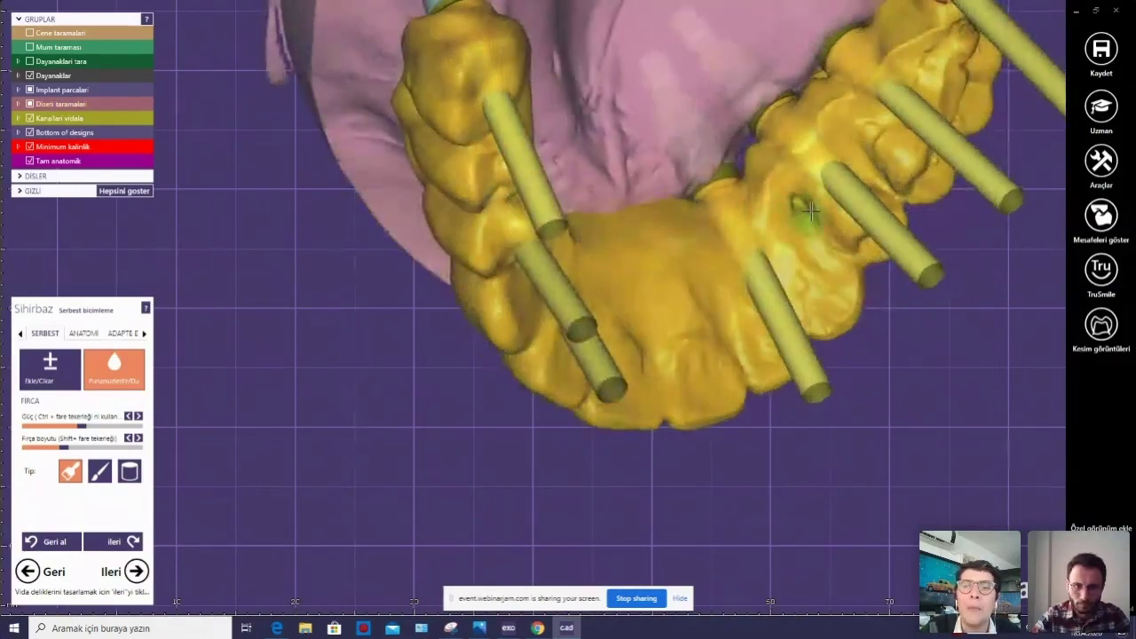
mouse_move(761, 157)
right_down()
mouse_move(778, 182)
mouse_move(840, 128)
right_up()
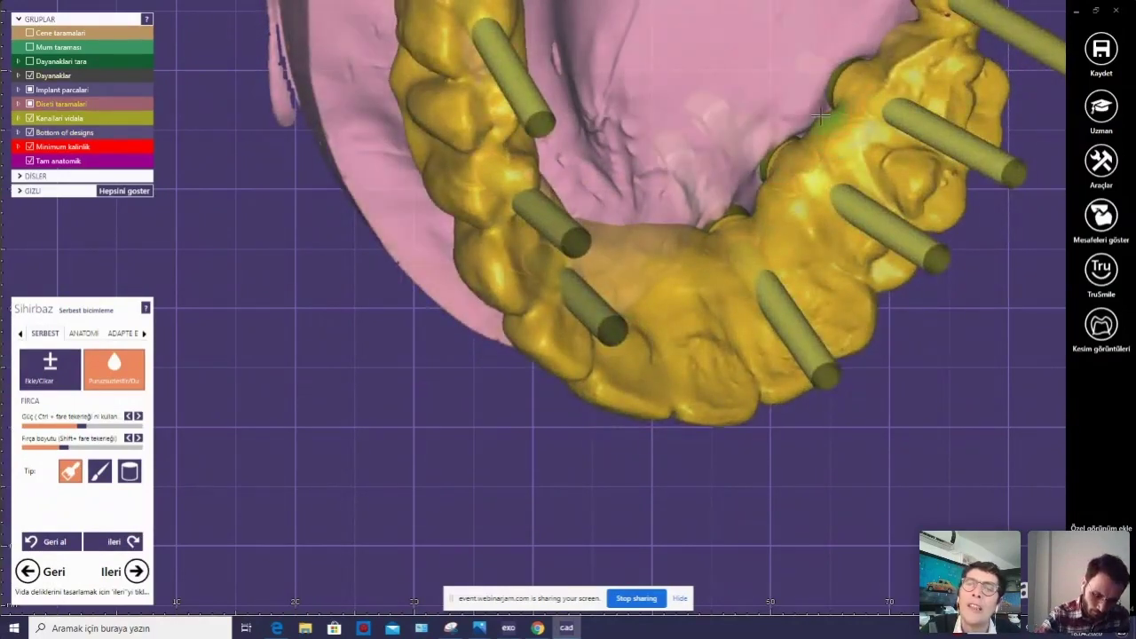
mouse_move(898, 174)
right_down()
mouse_move(875, 174)
mouse_move(961, 111)
mouse_move(655, 271)
right_up()
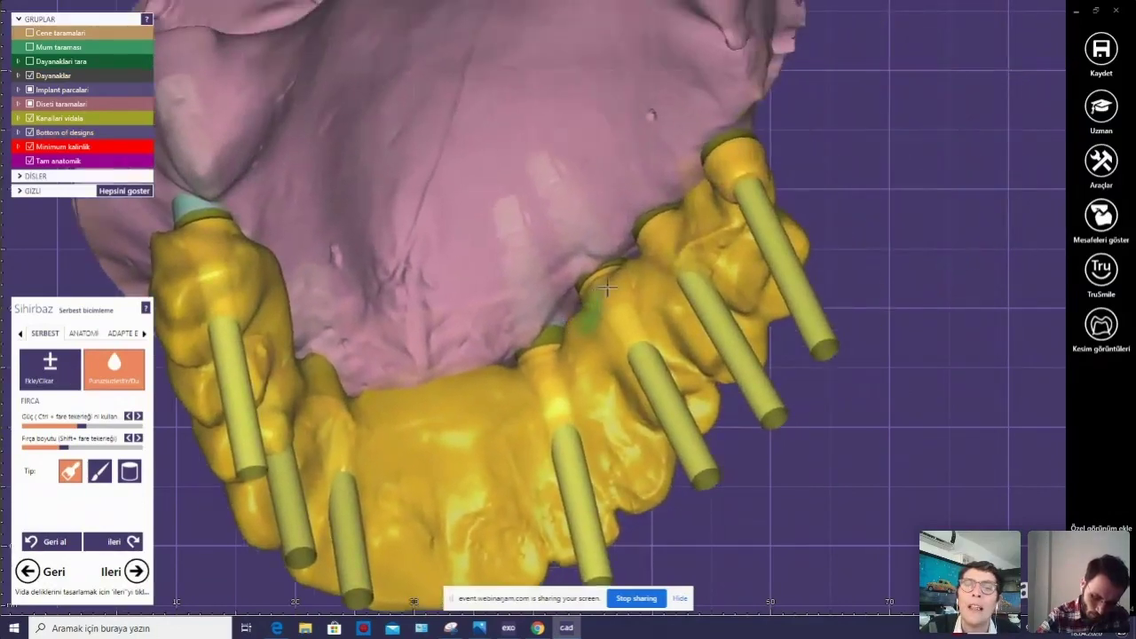
mouse_move(712, 249)
mouse_down()
mouse_move(654, 267)
mouse_move(684, 278)
mouse_move(688, 241)
mouse_up()
mouse_move(654, 274)
right_down()
mouse_move(338, 355)
mouse_move(594, 222)
mouse_move(559, 252)
right_up()
click(64, 365)
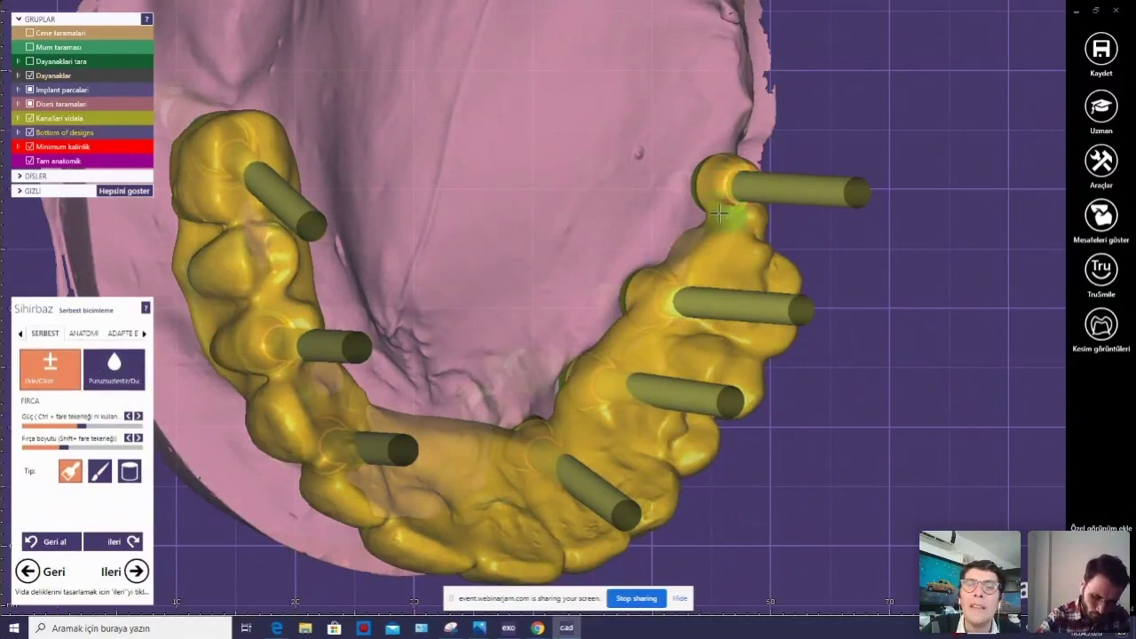
right_drag(718, 206, 728, 183)
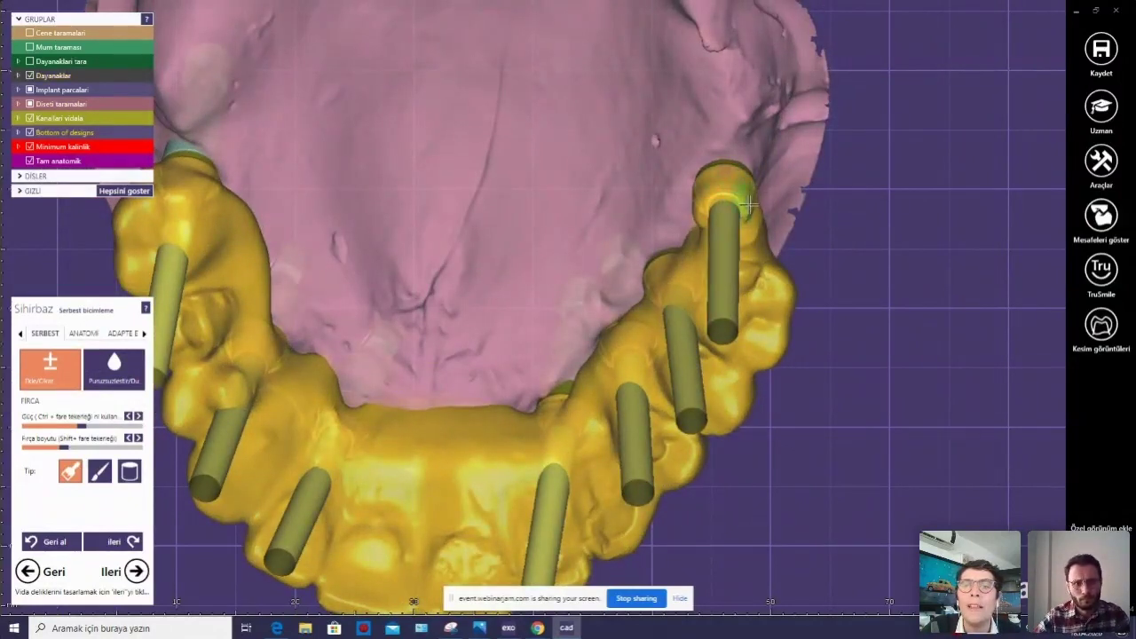
right_drag(719, 177, 657, 149)
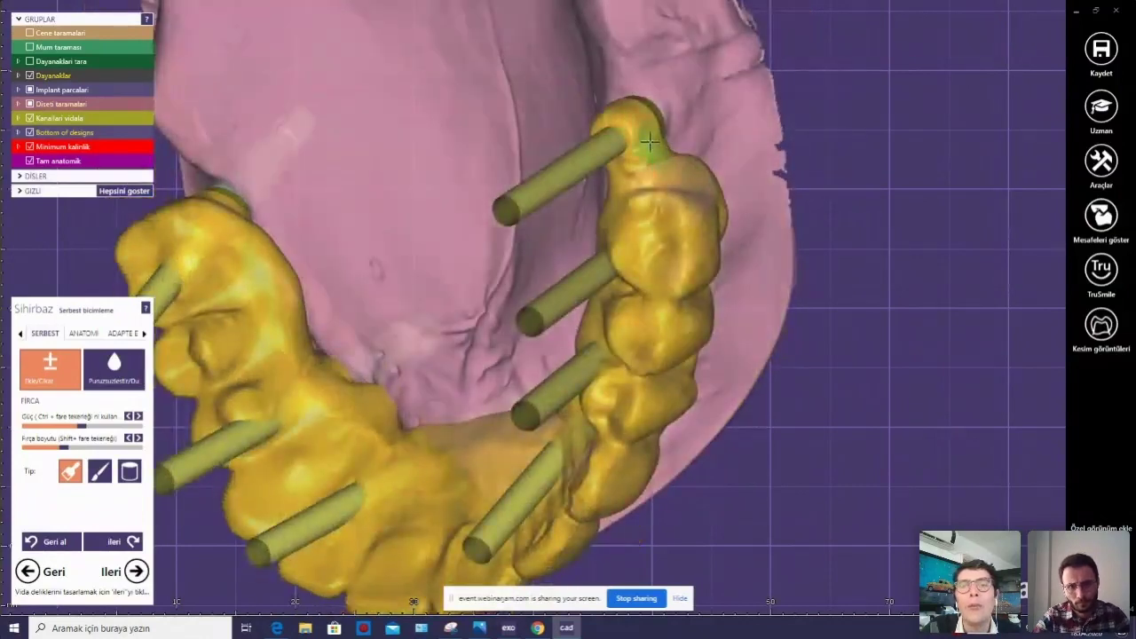
scroll(628, 176, down, 3)
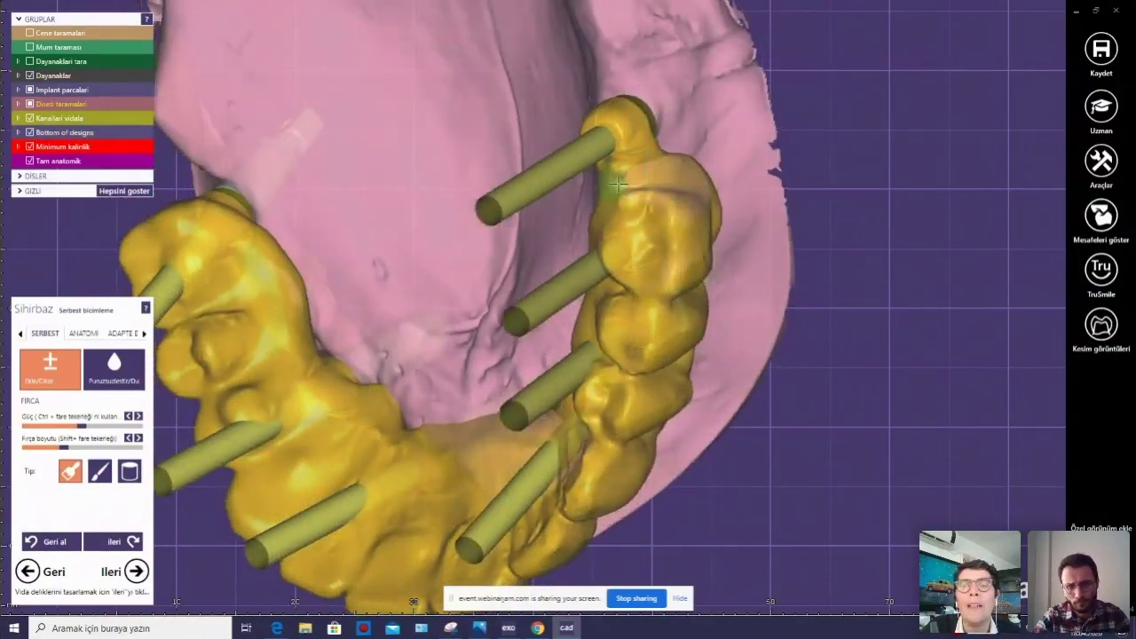
mouse_move(628, 176)
right_down()
mouse_move(702, 228)
mouse_move(737, 342)
right_up()
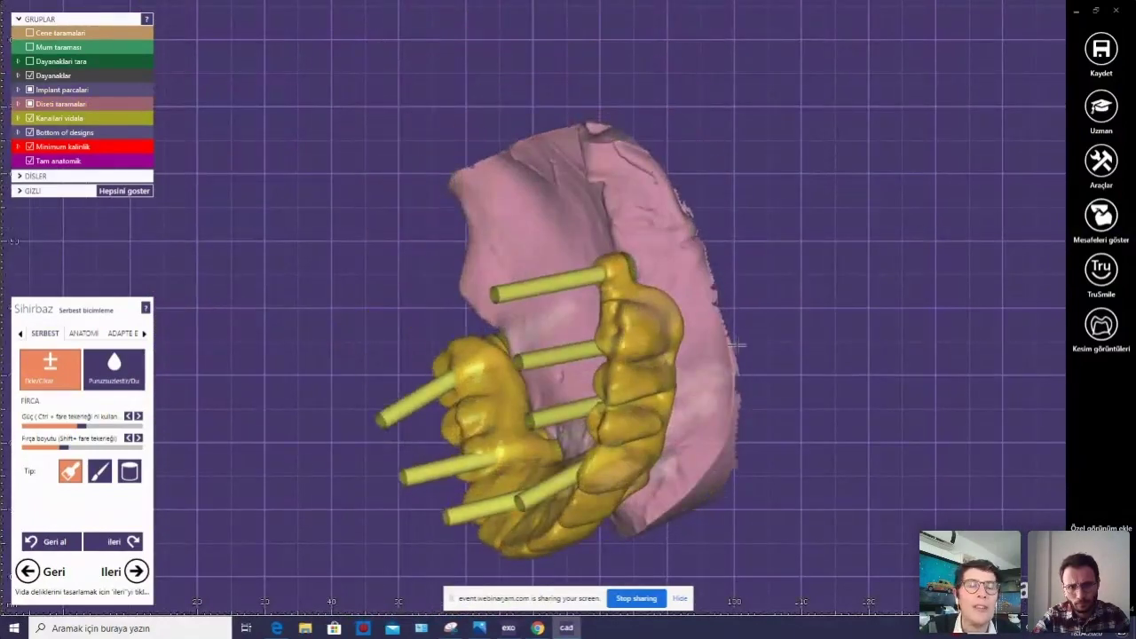
right_drag(699, 389, 702, 374)
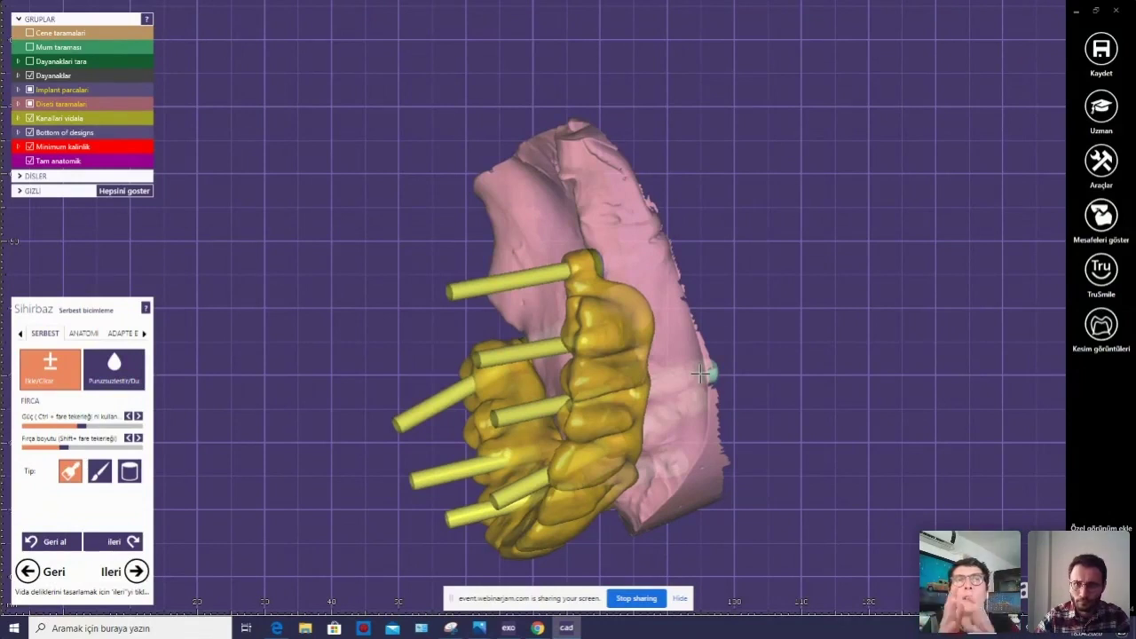
right_drag(701, 374, 624, 304)
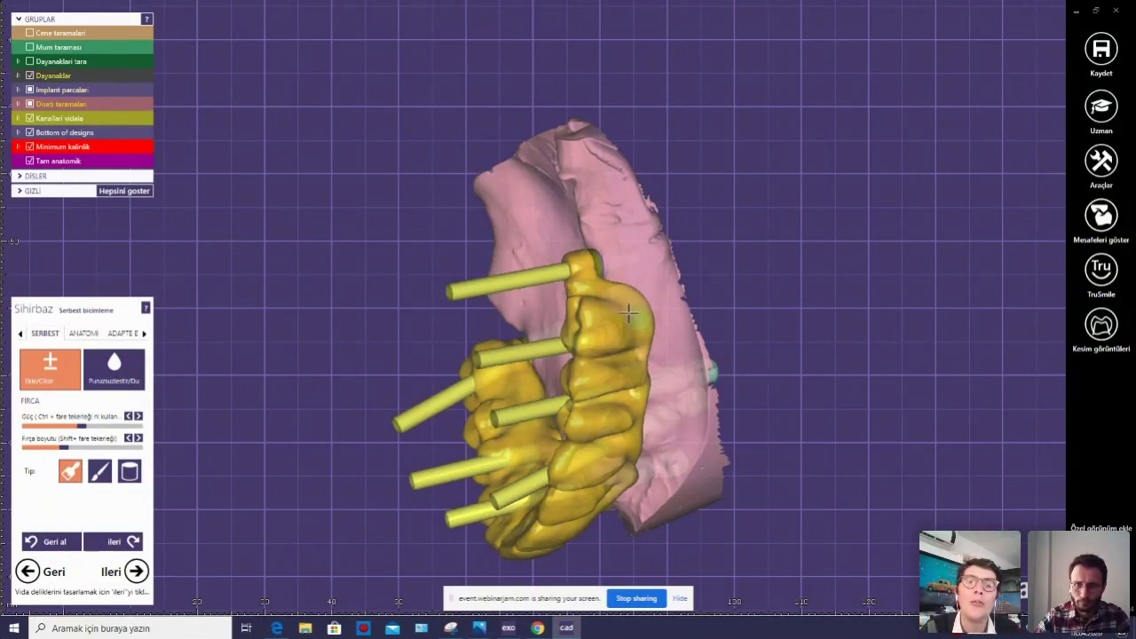
scroll(625, 278, up, 3)
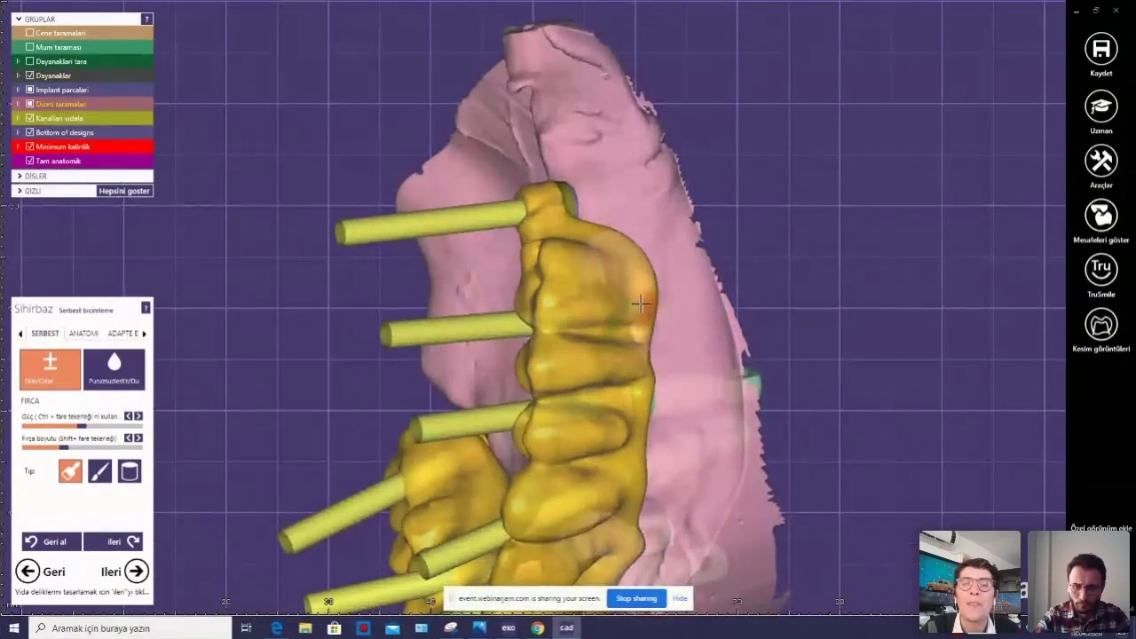
Open the ANATOMI presets and pull up the bridge's lower edge.
click(92, 334)
mouse_move(178, 329)
right_down()
mouse_move(459, 317)
mouse_move(683, 262)
right_up()
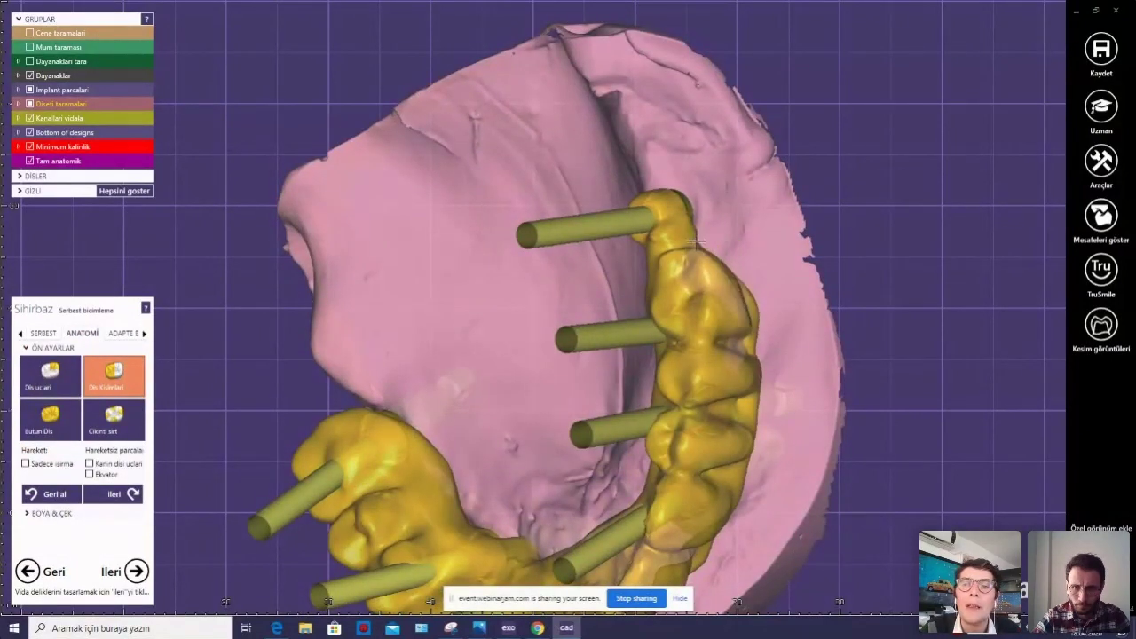
right_drag(733, 317, 725, 293)
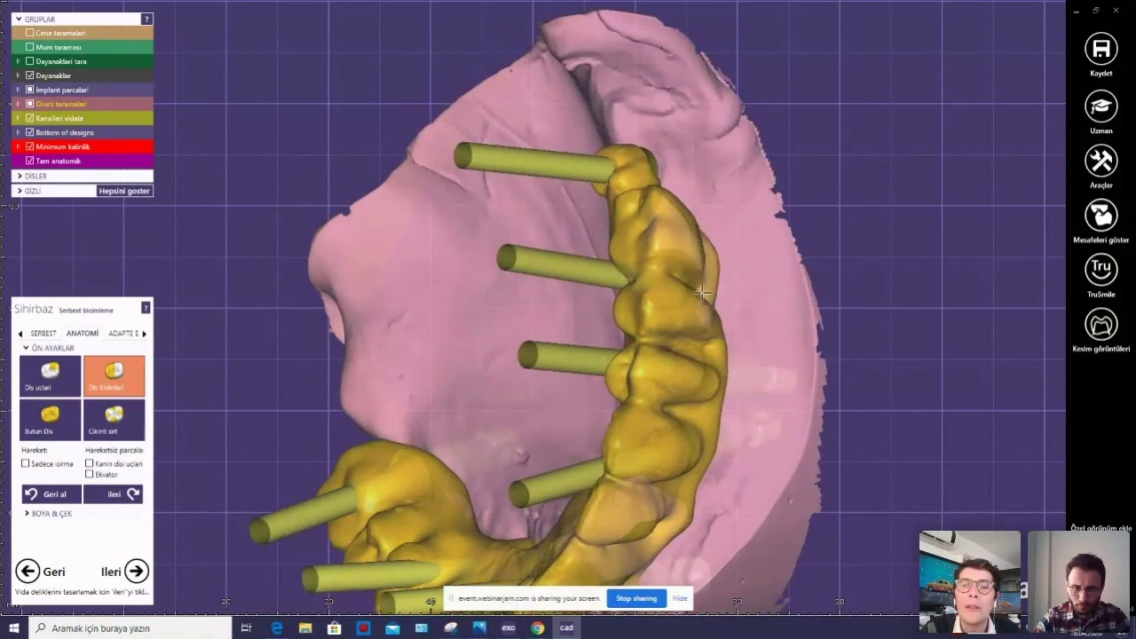
mouse_move(720, 356)
right_down()
mouse_move(737, 302)
mouse_move(743, 352)
mouse_move(762, 358)
mouse_move(746, 355)
mouse_move(748, 404)
mouse_move(619, 487)
right_up()
drag(619, 487, 614, 480)
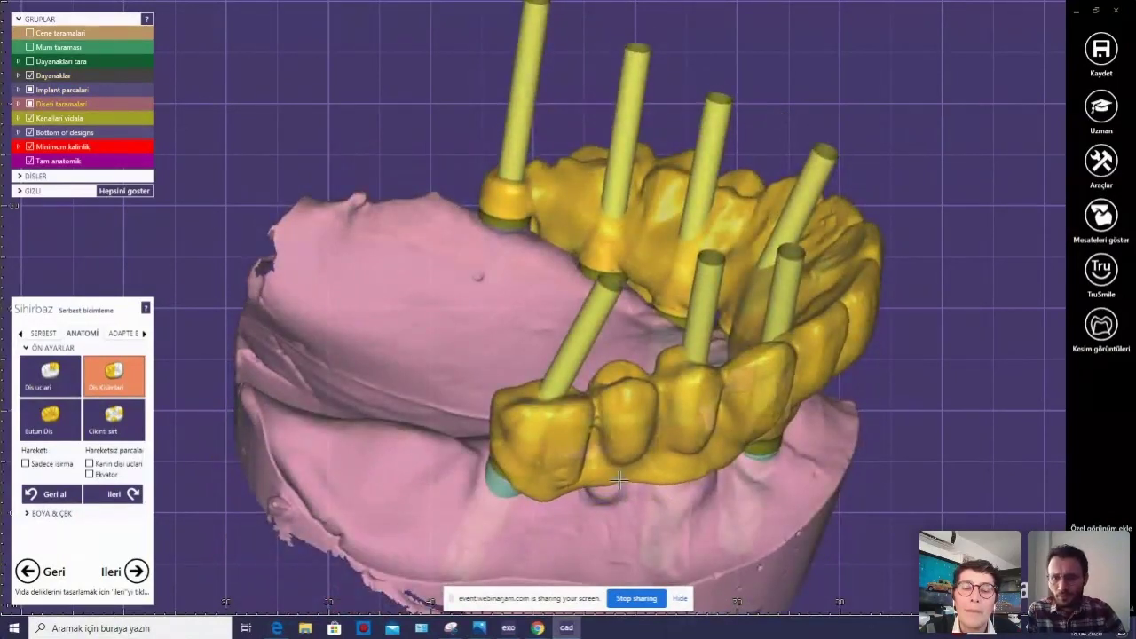
drag(546, 497, 542, 478)
Pull back the bridge's inner lingual edge from an occlusal view.
mouse_move(542, 485)
right_down()
mouse_move(486, 329)
mouse_move(506, 364)
right_up()
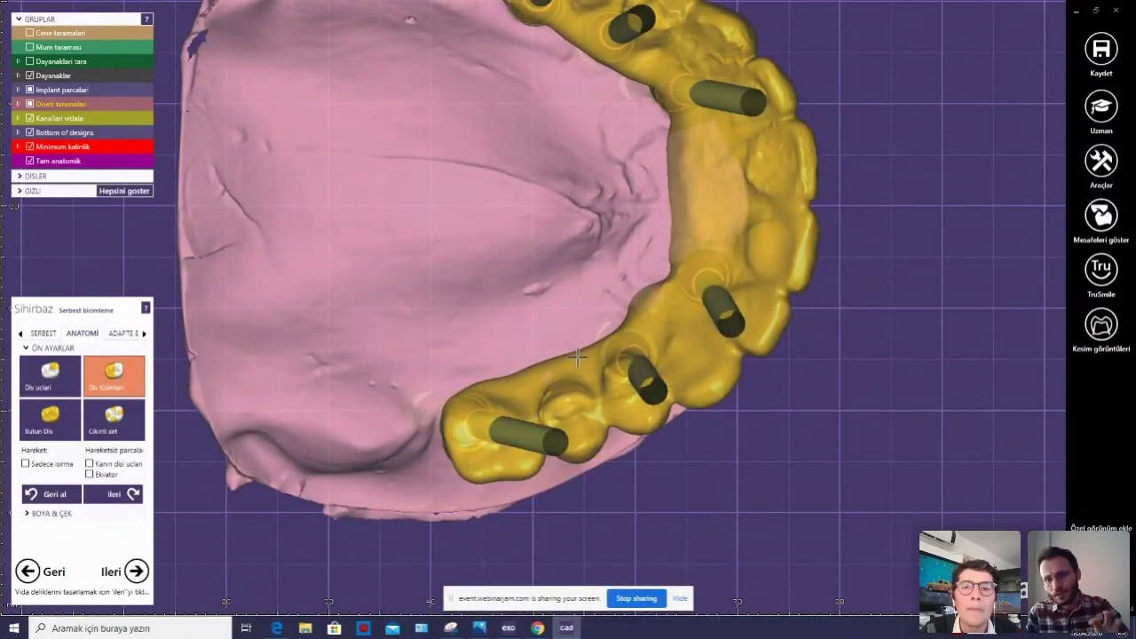
mouse_move(577, 357)
right_down()
mouse_move(586, 304)
mouse_move(638, 291)
right_up()
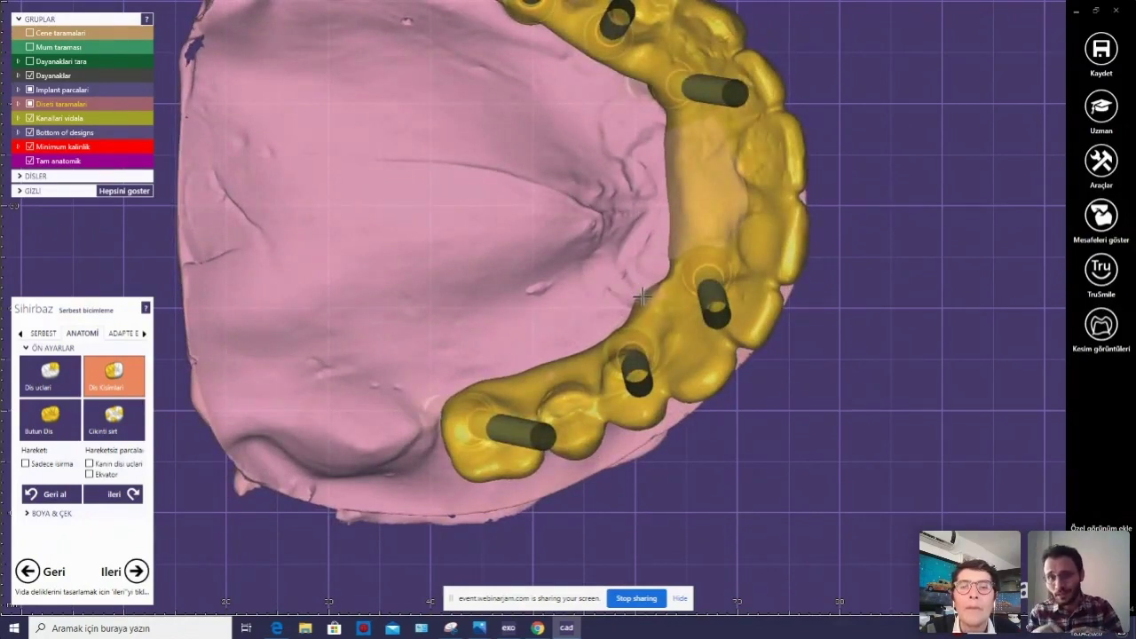
right_drag(578, 233, 572, 314)
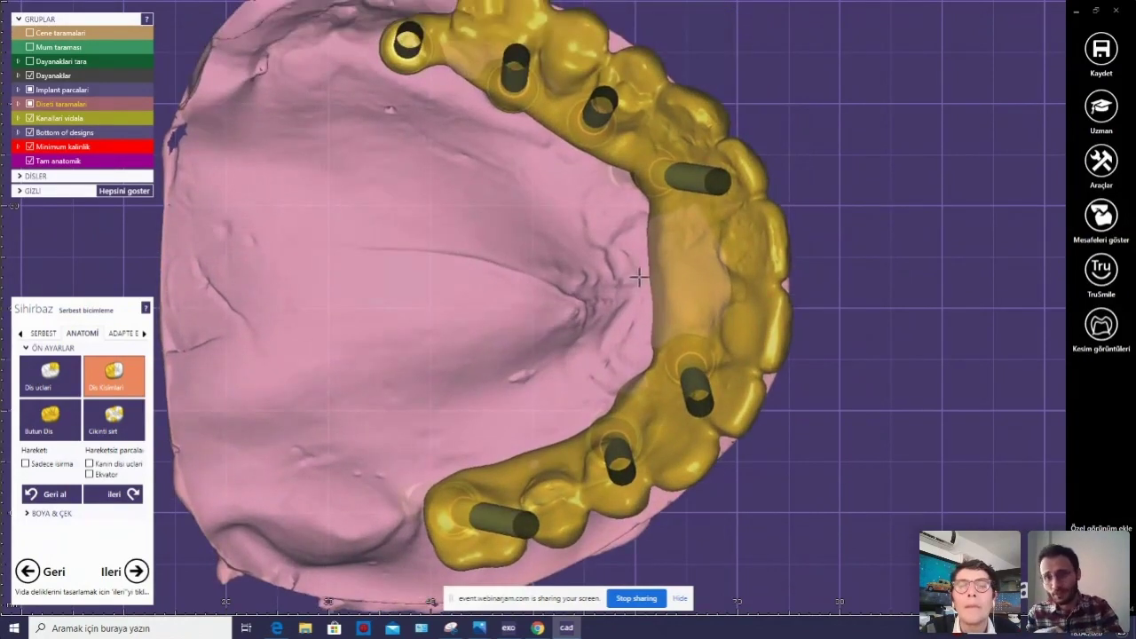
drag(655, 271, 684, 256)
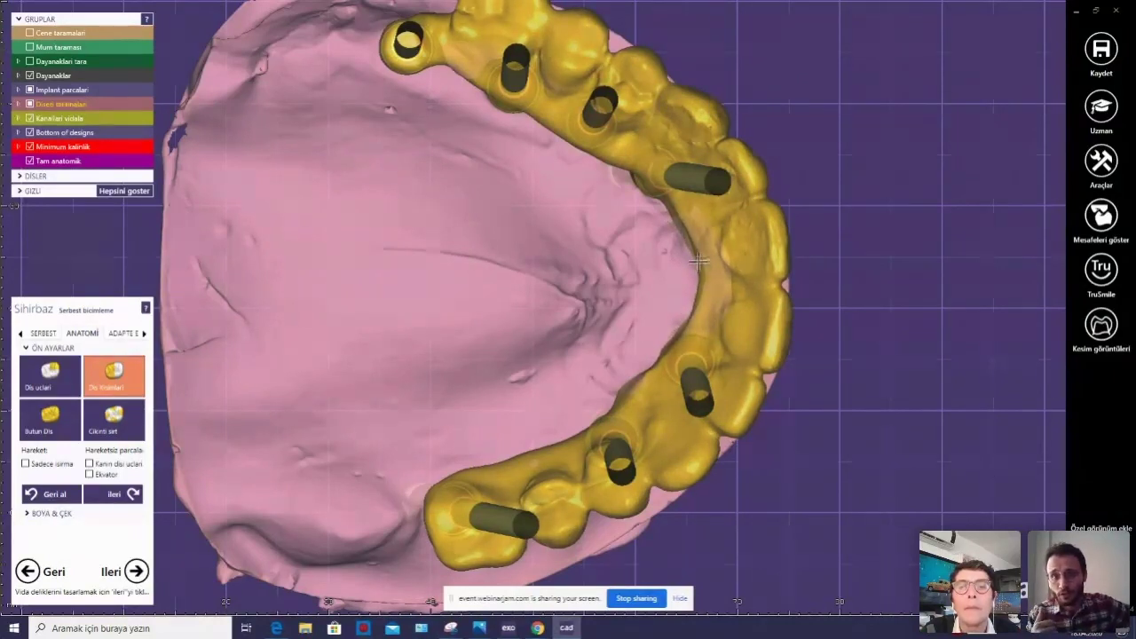
Orbit and zoom the jaw to inspect the screw channels from several angles.
mouse_move(697, 263)
right_down()
mouse_move(585, 232)
mouse_move(456, 161)
mouse_move(538, 178)
right_up()
scroll(455, 161, up, 2)
scroll(456, 160, up, 2)
scroll(455, 161, down, 3)
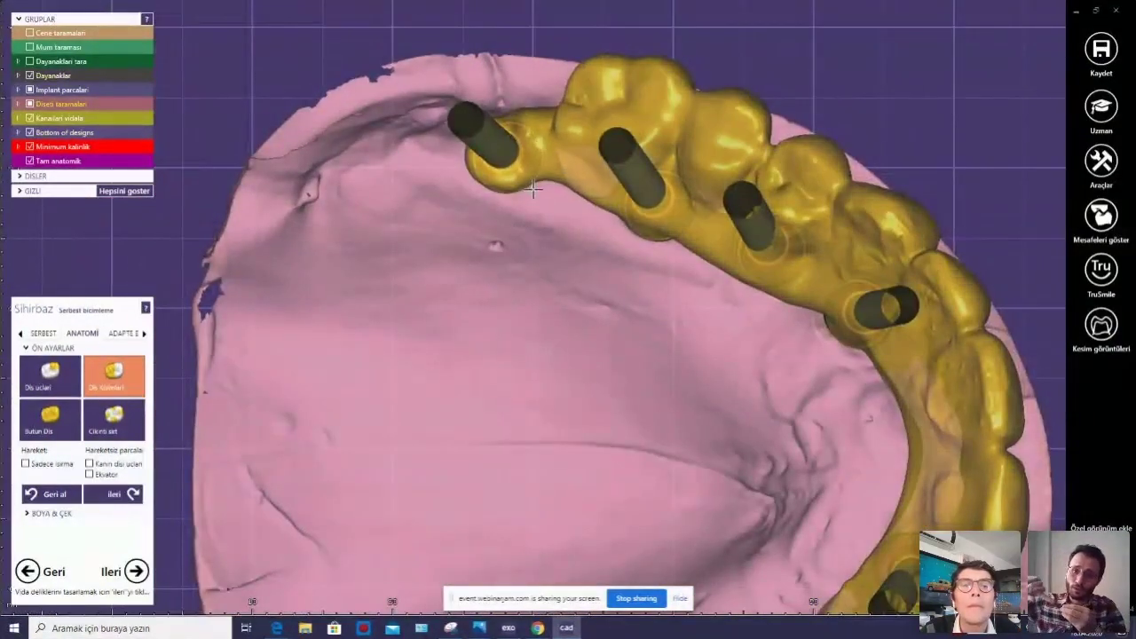
right_drag(547, 219, 548, 149)
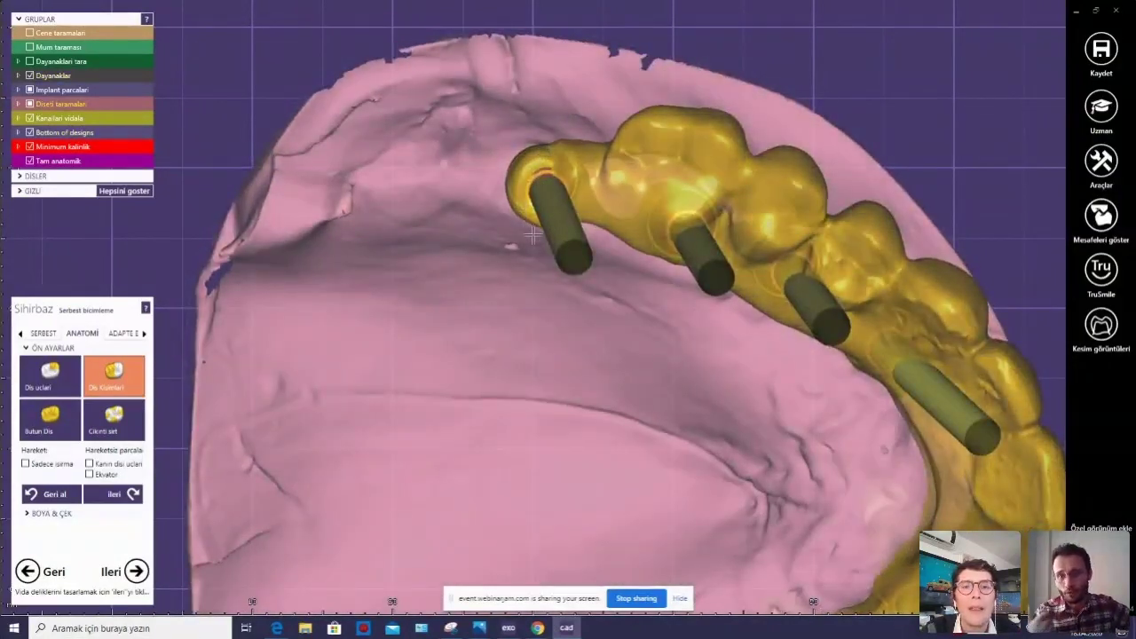
right_drag(538, 181, 568, 205)
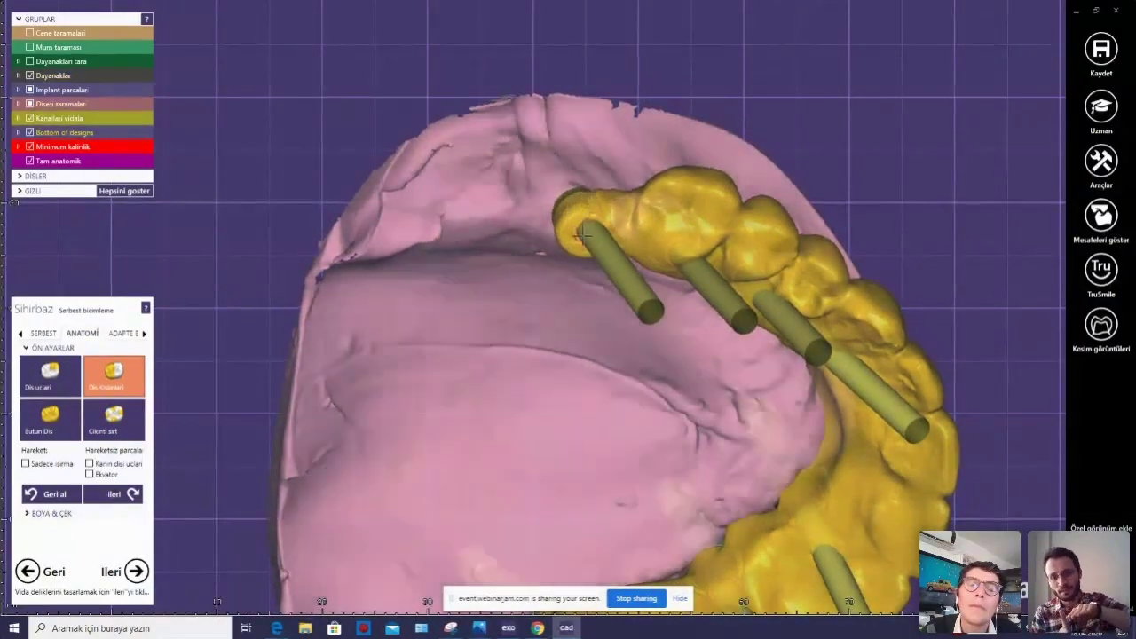
right_drag(588, 197, 582, 230)
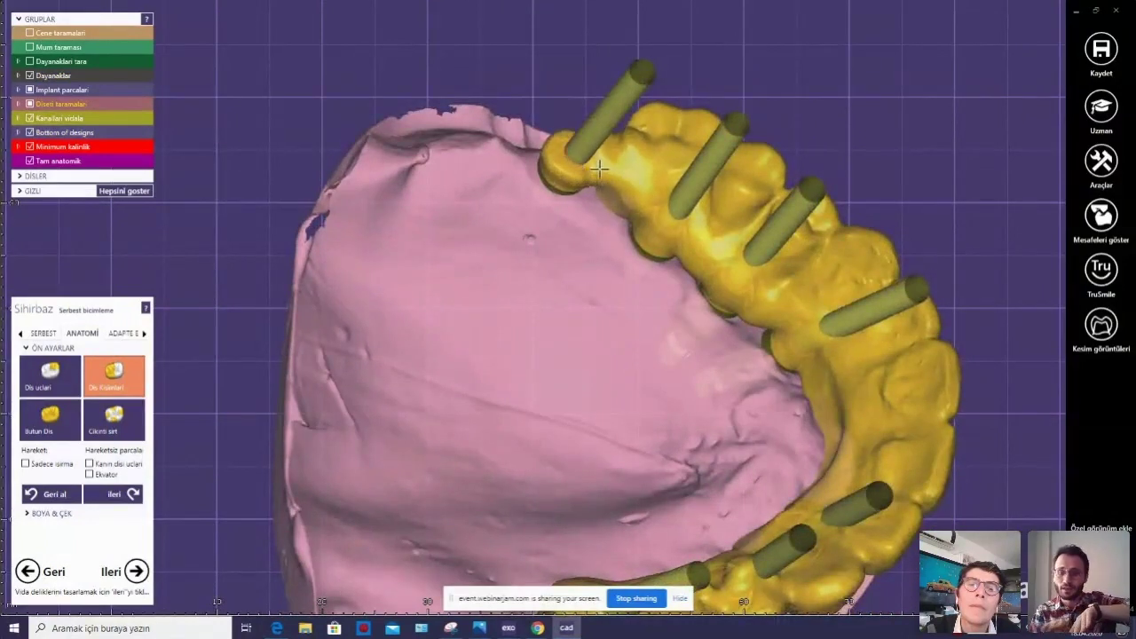
right_drag(600, 168, 586, 213)
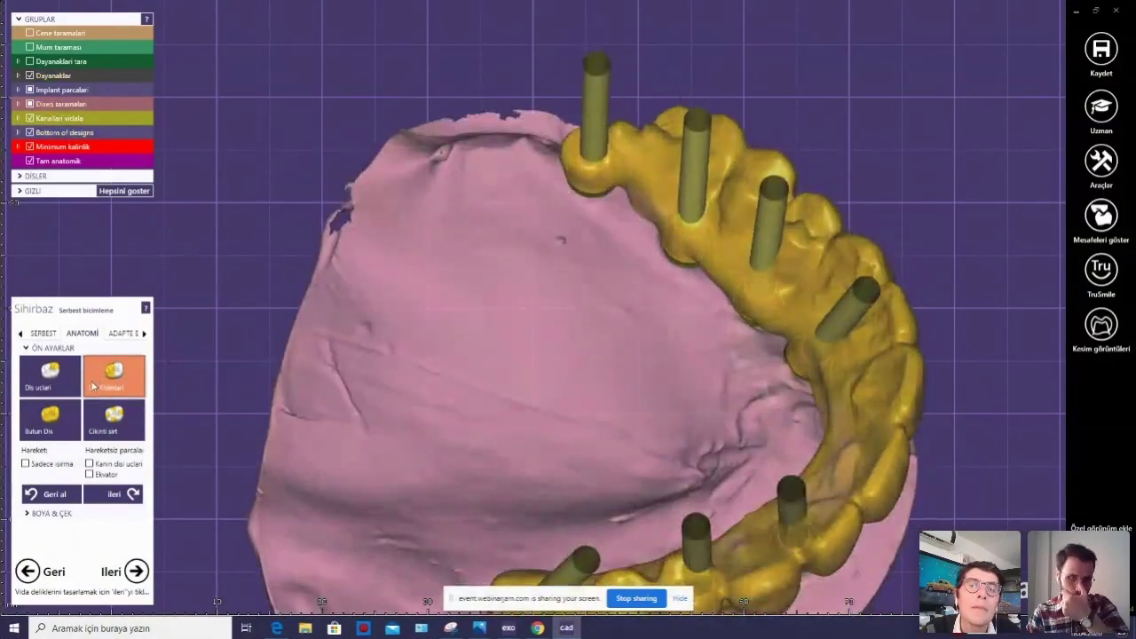
Switch the anatomy preset to Diş uçları and orbit to check the bridge.
click(50, 374)
right_drag(406, 311, 489, 274)
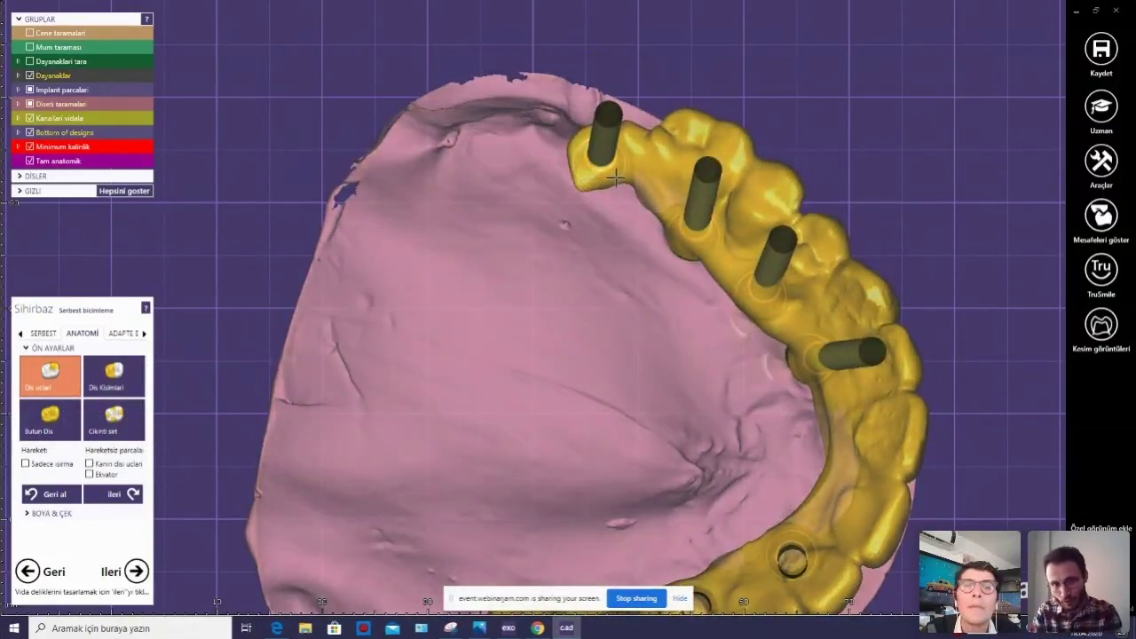
right_drag(609, 247, 628, 179)
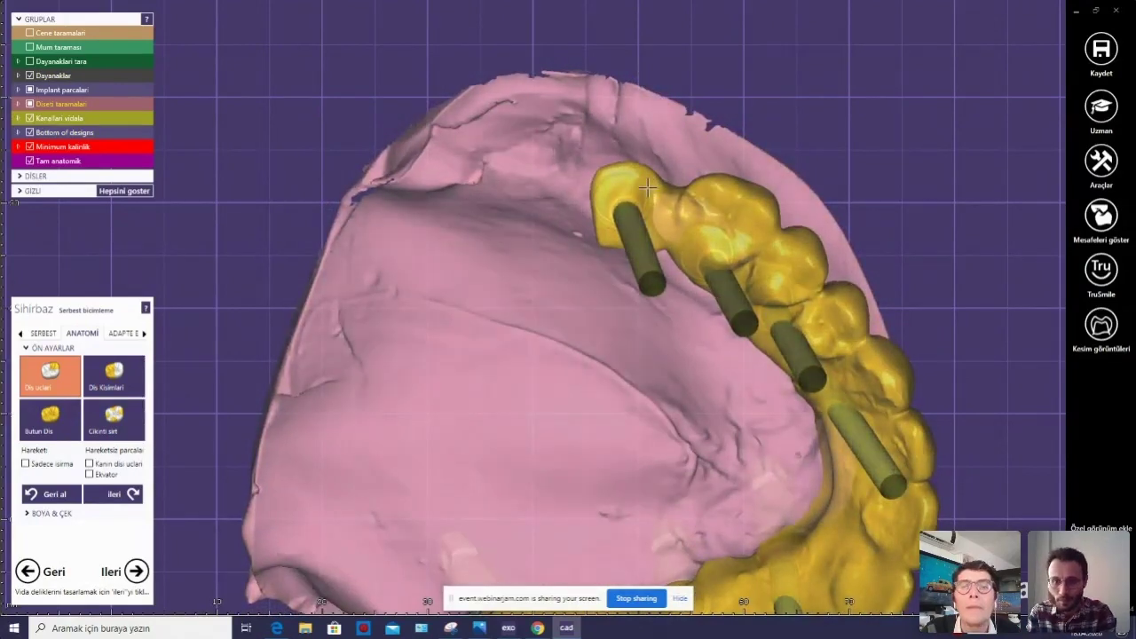
mouse_move(638, 174)
right_down()
mouse_move(649, 185)
mouse_move(495, 193)
right_up()
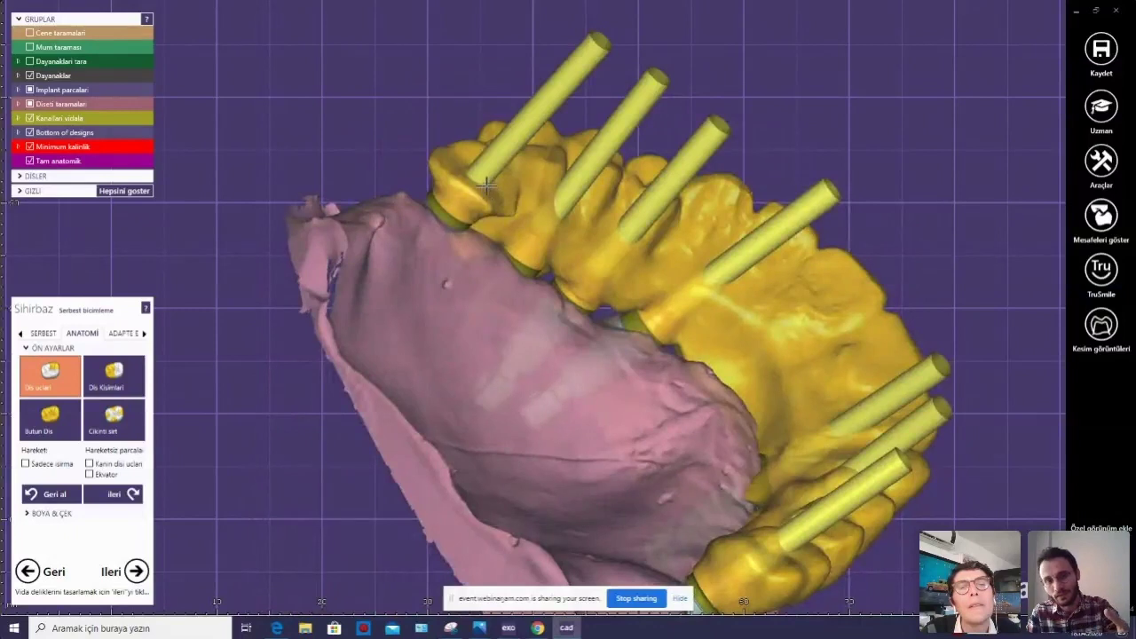
mouse_move(475, 155)
right_down()
mouse_move(467, 165)
mouse_move(547, 207)
mouse_move(490, 204)
mouse_move(476, 269)
mouse_move(533, 249)
mouse_move(525, 268)
mouse_move(373, 337)
mouse_move(170, 405)
right_up()
scroll(533, 249, down, 3)
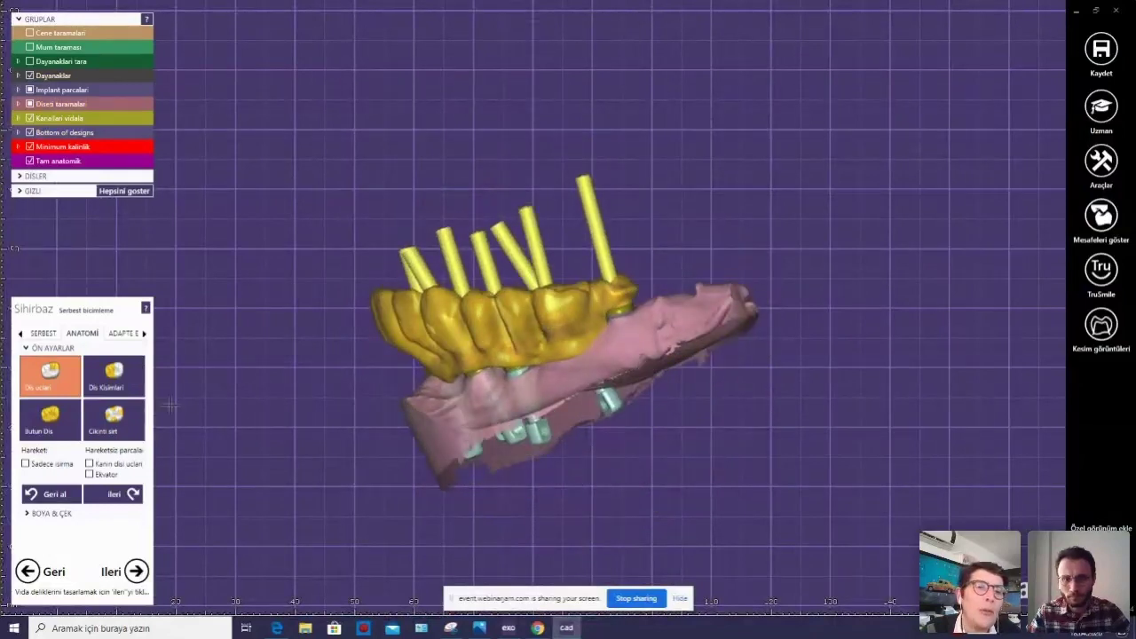
click(42, 332)
click(114, 369)
right_drag(515, 355, 559, 380)
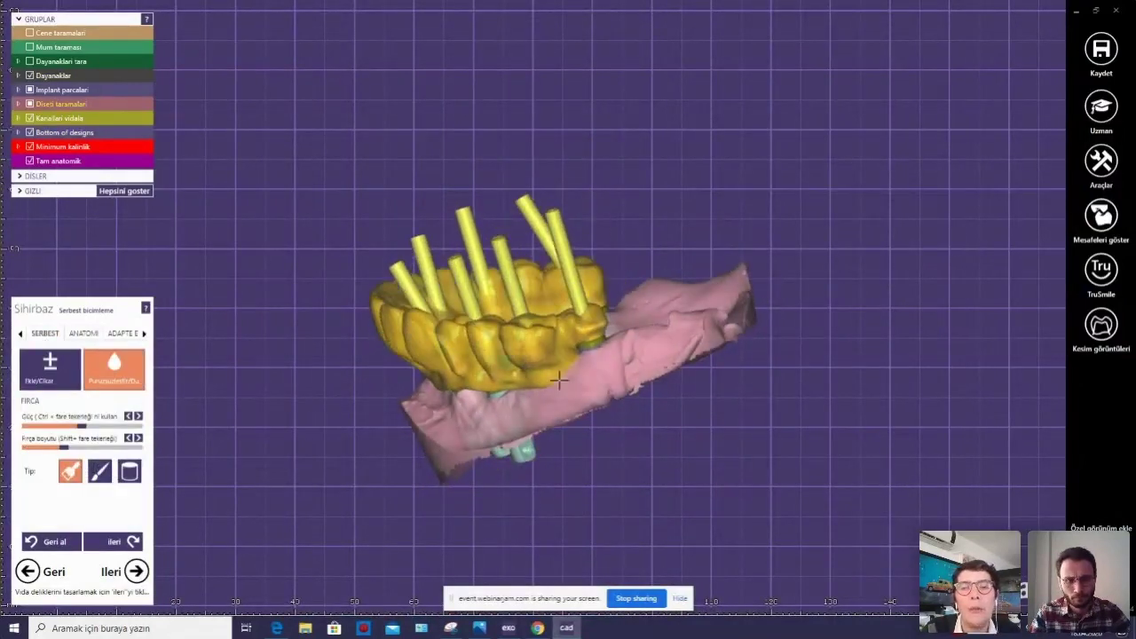
scroll(559, 379, up, 2)
scroll(566, 341, up, 3)
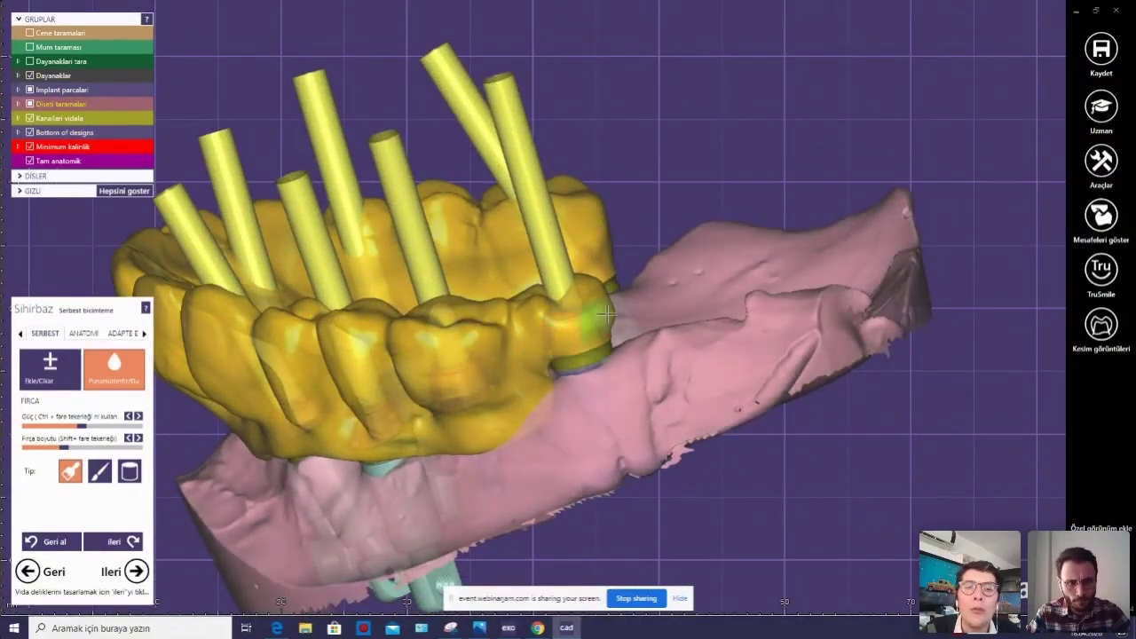
mouse_move(610, 336)
right_down()
mouse_move(603, 321)
mouse_move(647, 310)
right_up()
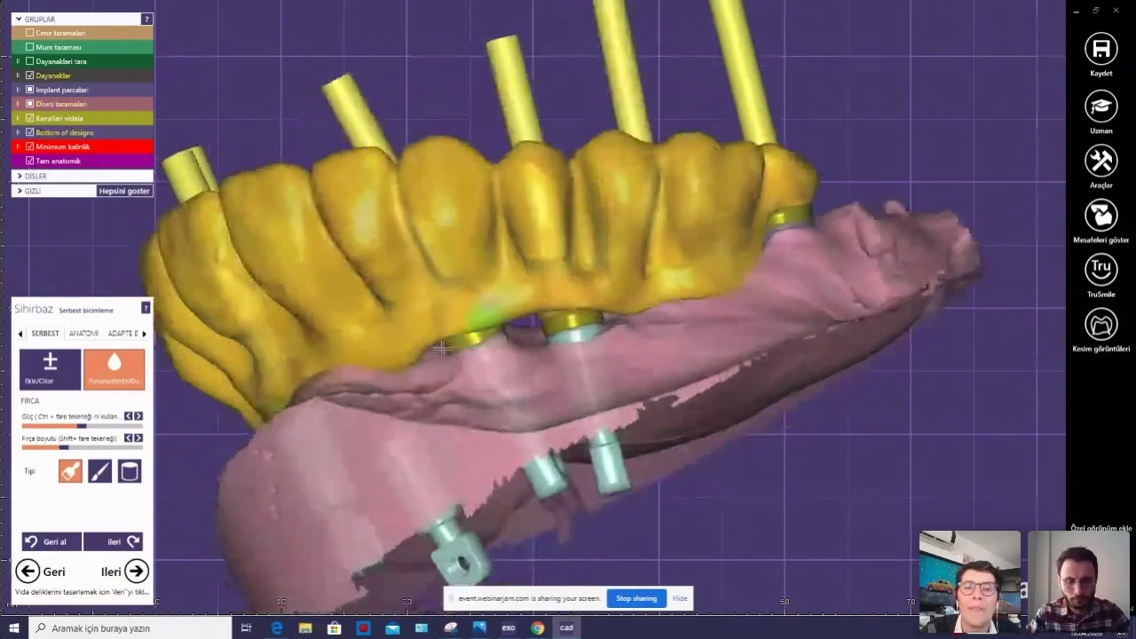
mouse_move(436, 332)
right_down()
mouse_move(483, 321)
mouse_move(414, 349)
mouse_move(418, 292)
mouse_move(474, 272)
right_up()
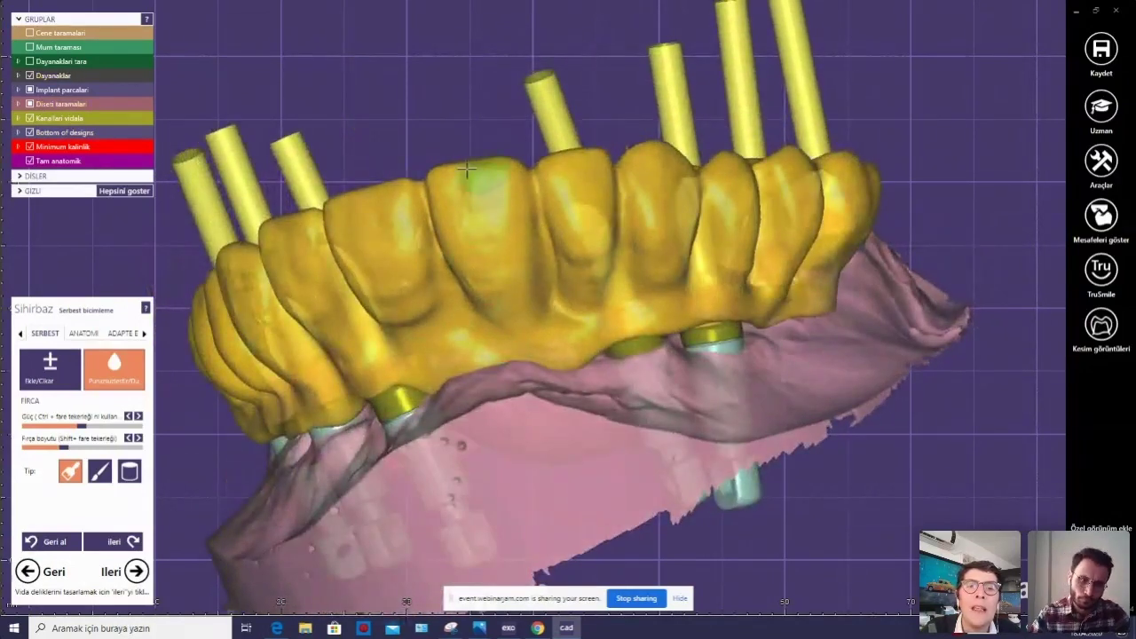
mouse_move(486, 277)
right_down()
mouse_move(502, 275)
mouse_move(521, 218)
right_up()
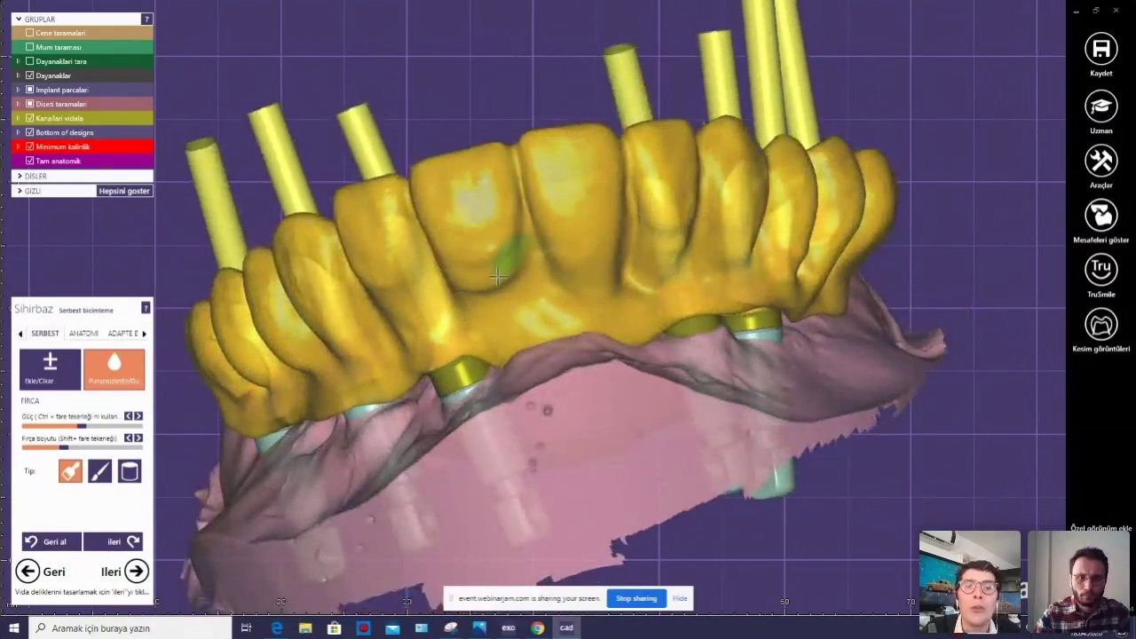
mouse_move(479, 262)
right_down()
mouse_move(514, 275)
mouse_move(543, 238)
right_up()
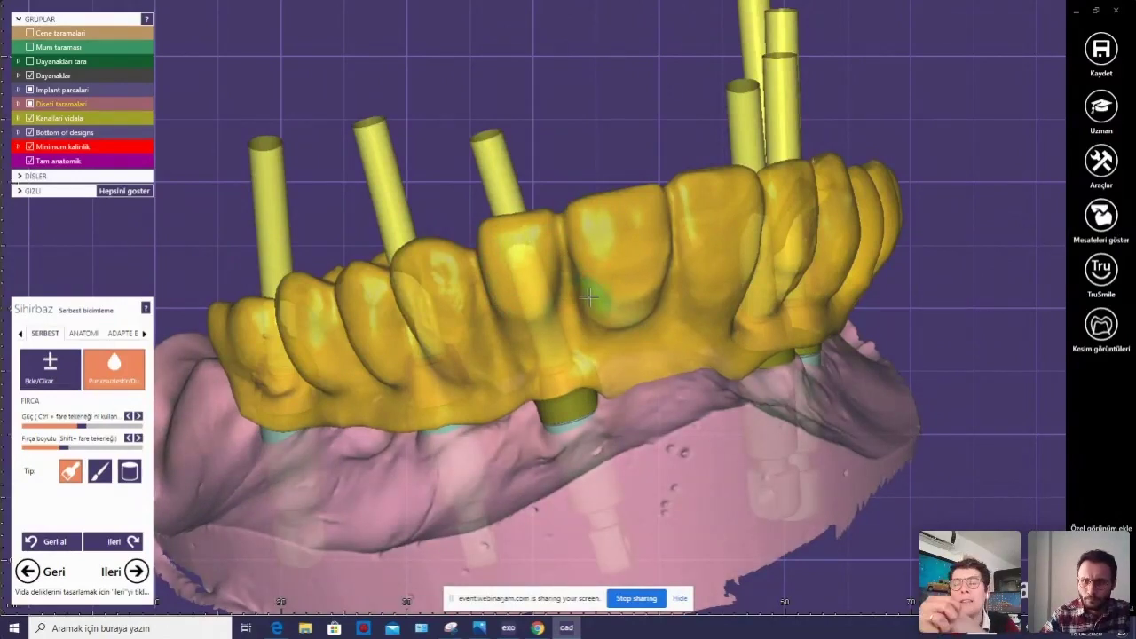
right_drag(588, 297, 570, 310)
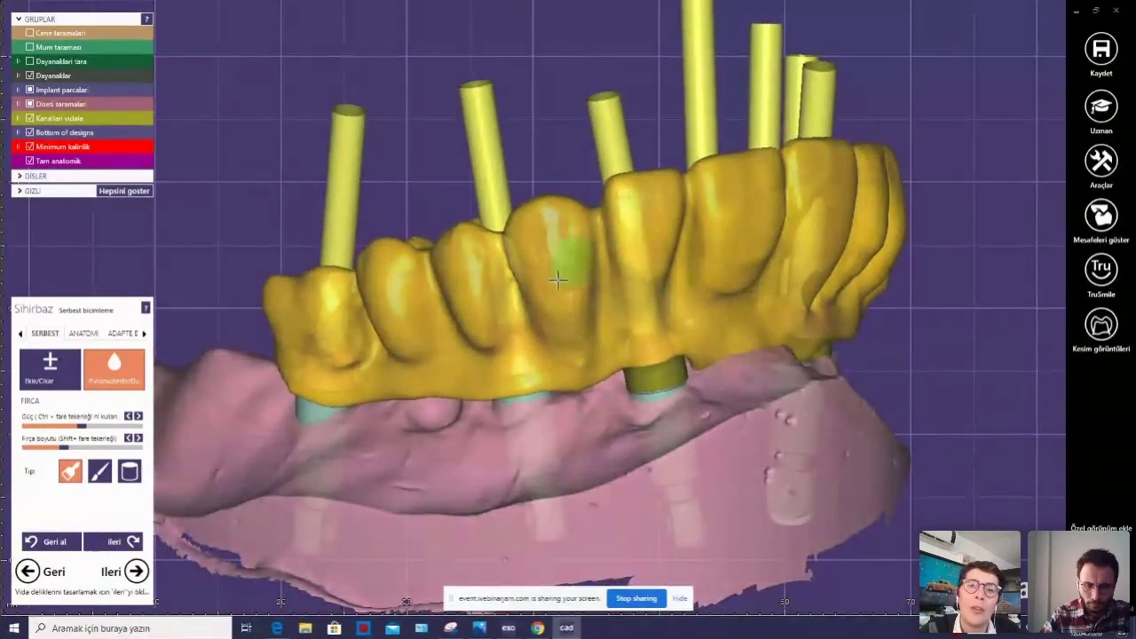
right_drag(570, 310, 602, 308)
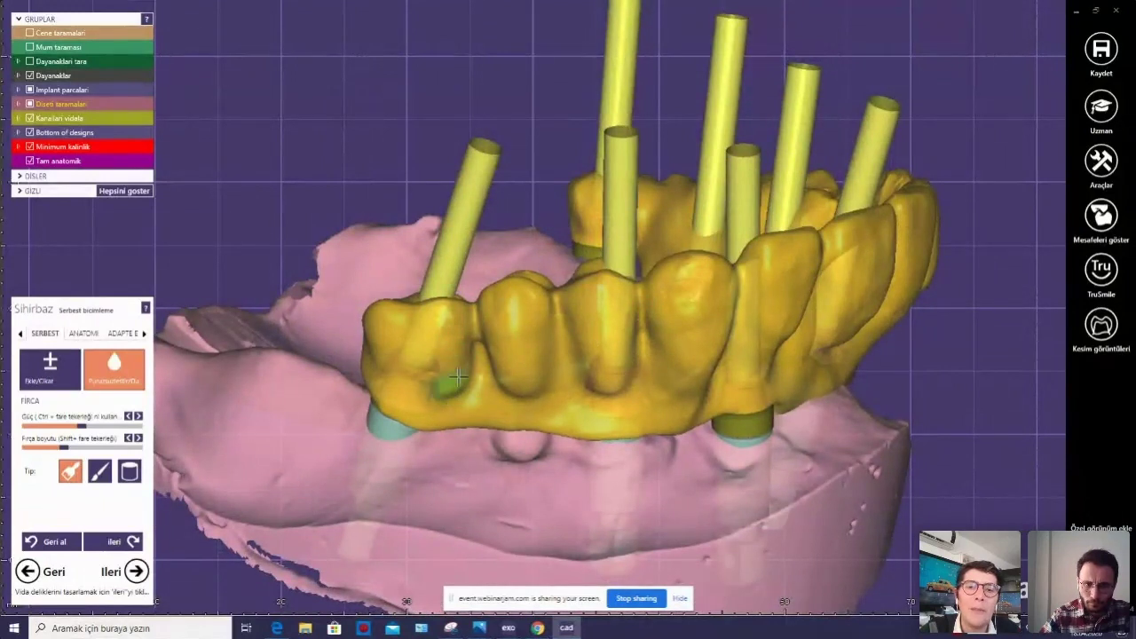
right_drag(475, 423, 458, 391)
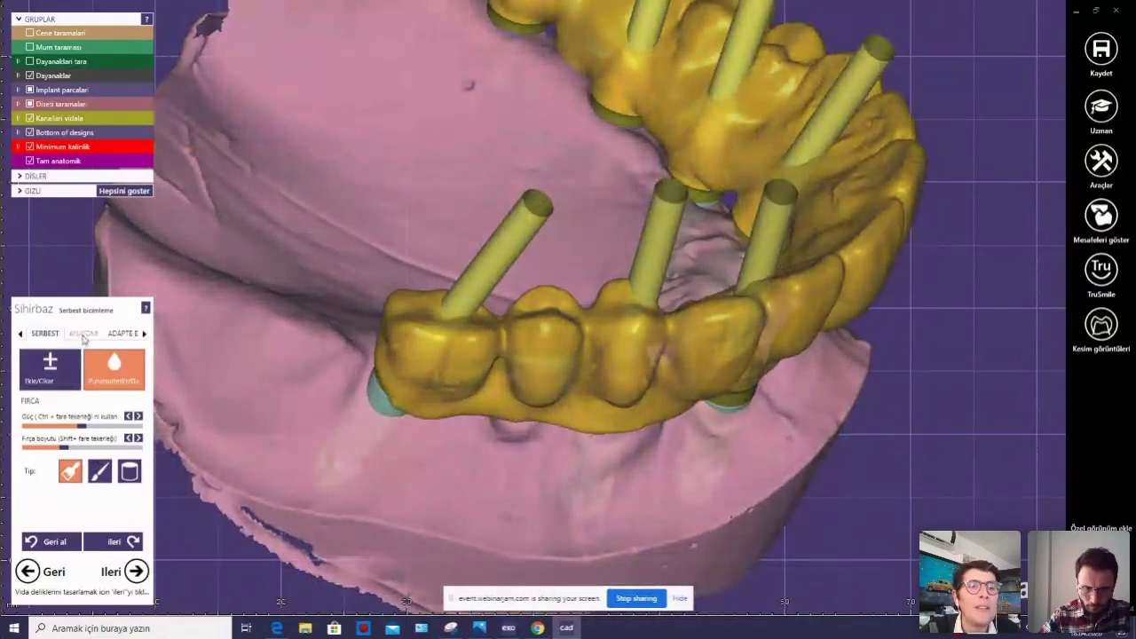
Show the anatomy presets (tooth tips, parts, whole tooth, ridge) and review the bridge from below and front.
click(84, 334)
right_drag(293, 390, 393, 452)
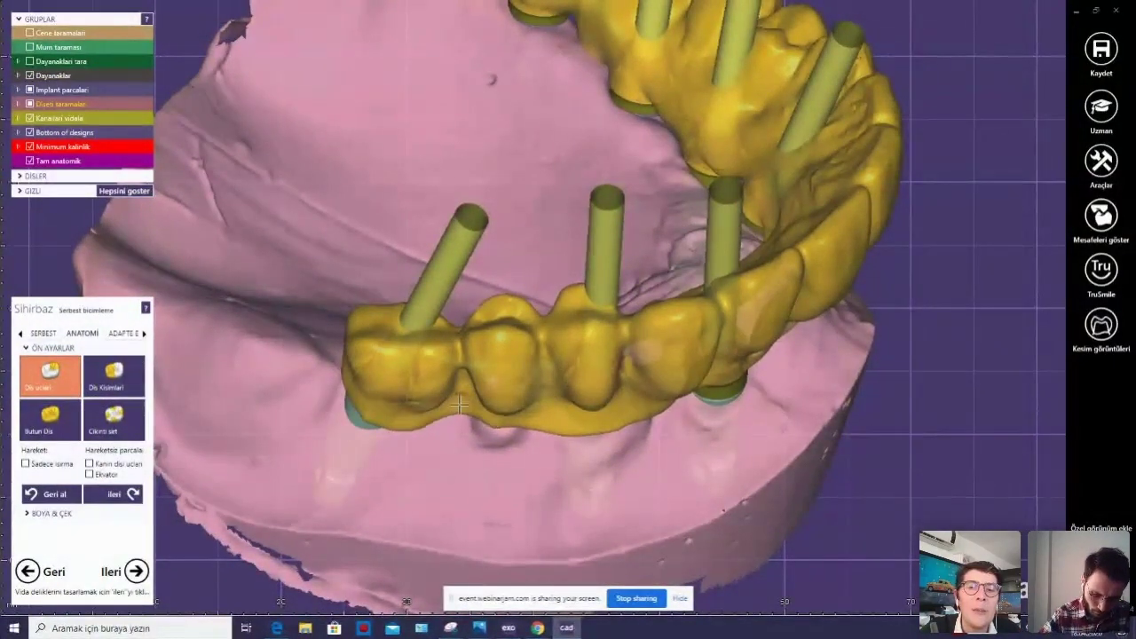
mouse_move(458, 404)
right_down()
mouse_move(456, 418)
mouse_move(503, 379)
right_up()
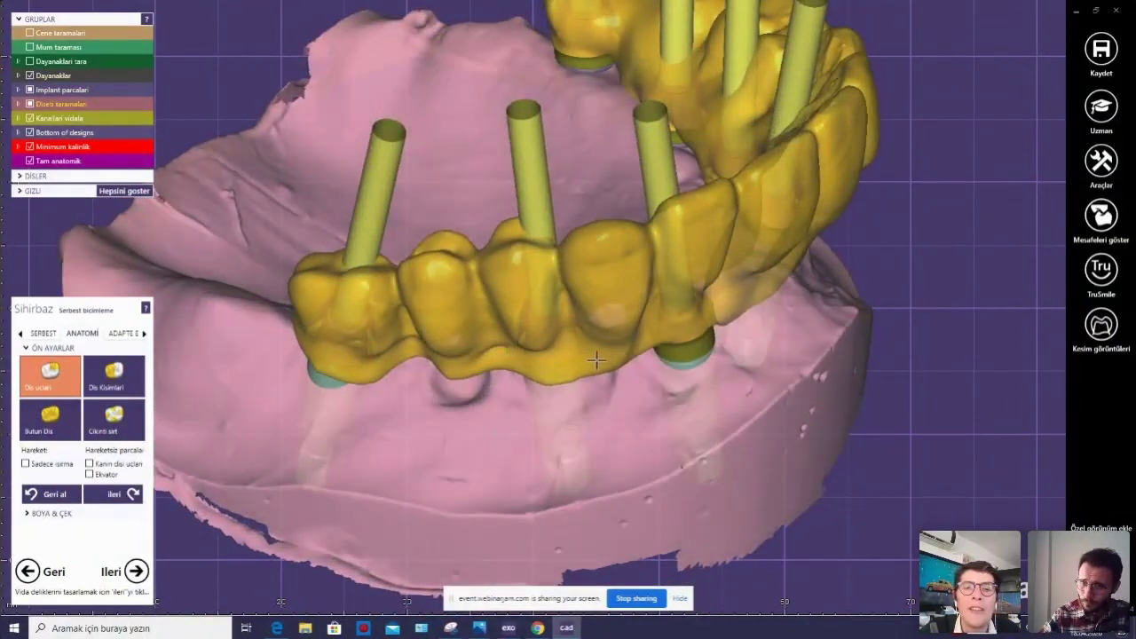
mouse_move(565, 359)
right_down()
mouse_move(589, 385)
mouse_move(664, 349)
mouse_move(686, 474)
mouse_move(651, 373)
mouse_move(516, 307)
mouse_move(615, 343)
right_up()
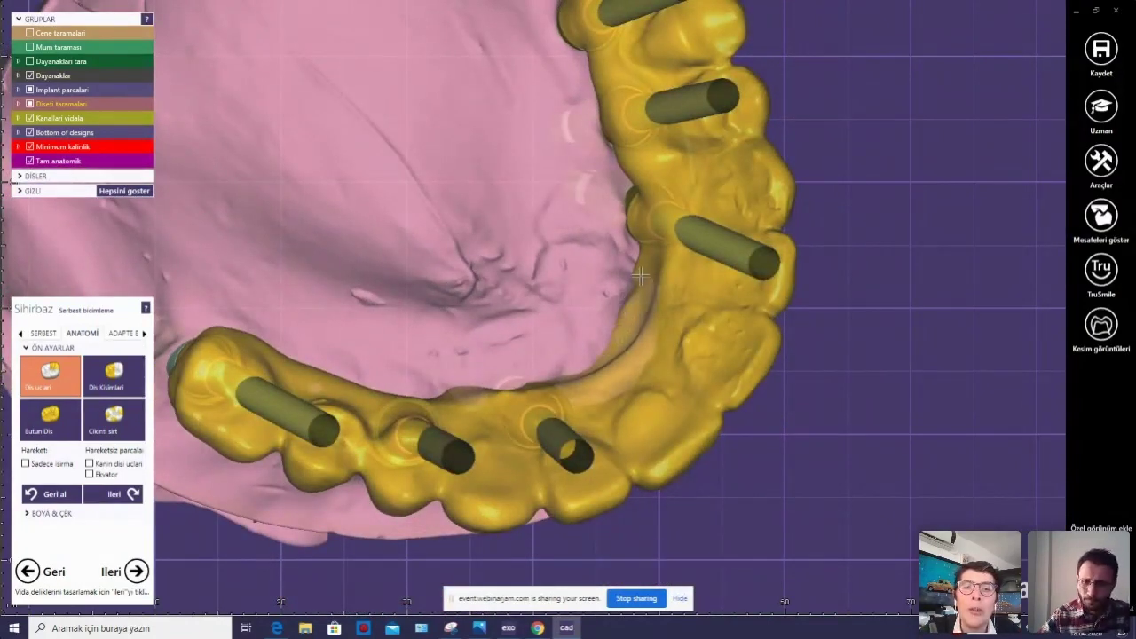
mouse_move(631, 269)
right_down()
mouse_move(413, 407)
mouse_move(385, 376)
mouse_move(399, 393)
mouse_move(367, 254)
mouse_move(517, 213)
mouse_move(460, 210)
mouse_move(607, 178)
mouse_move(506, 195)
mouse_move(558, 262)
mouse_move(325, 310)
right_up()
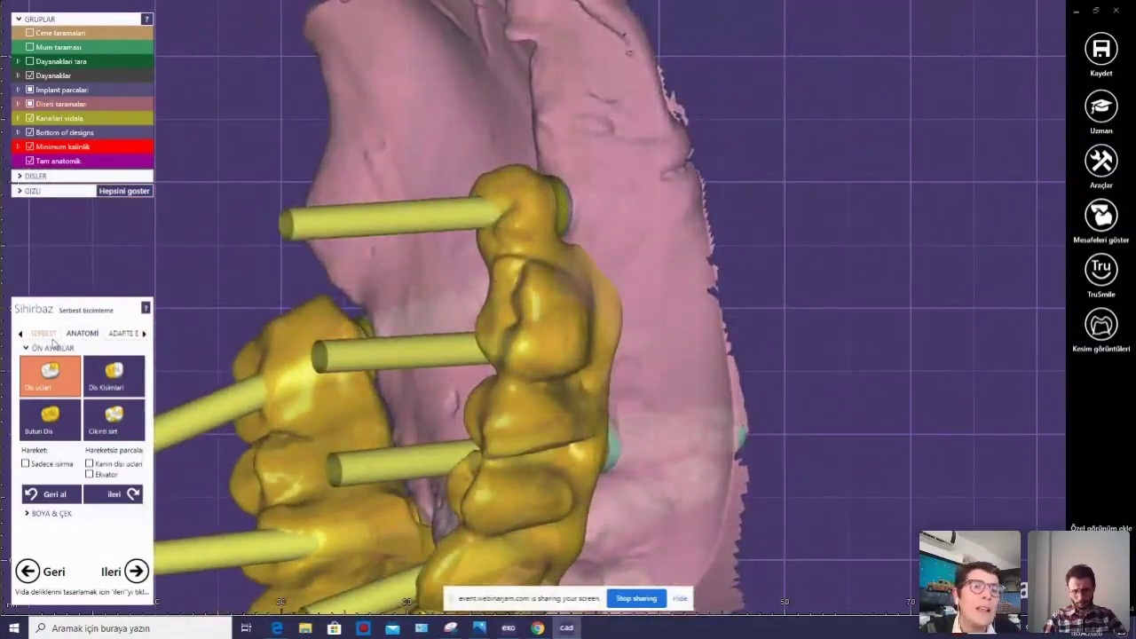
Switch to the Pürüzsüzleştir smoothing brush and smooth a rough spot on a crown.
click(44, 334)
click(114, 364)
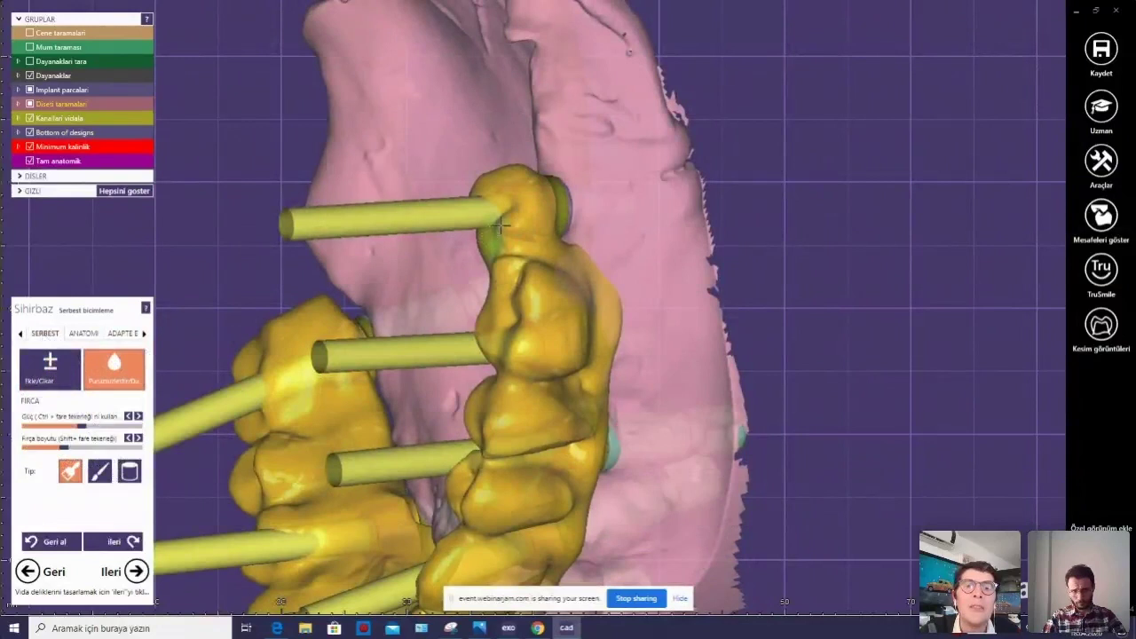
mouse_move(527, 218)
right_down()
mouse_move(532, 112)
mouse_move(578, 160)
mouse_move(732, 207)
mouse_move(748, 262)
mouse_move(718, 281)
mouse_move(736, 261)
mouse_move(713, 250)
right_up()
mouse_move(680, 302)
right_down()
mouse_move(596, 414)
mouse_move(583, 376)
mouse_move(662, 223)
mouse_move(639, 249)
mouse_move(630, 311)
right_up()
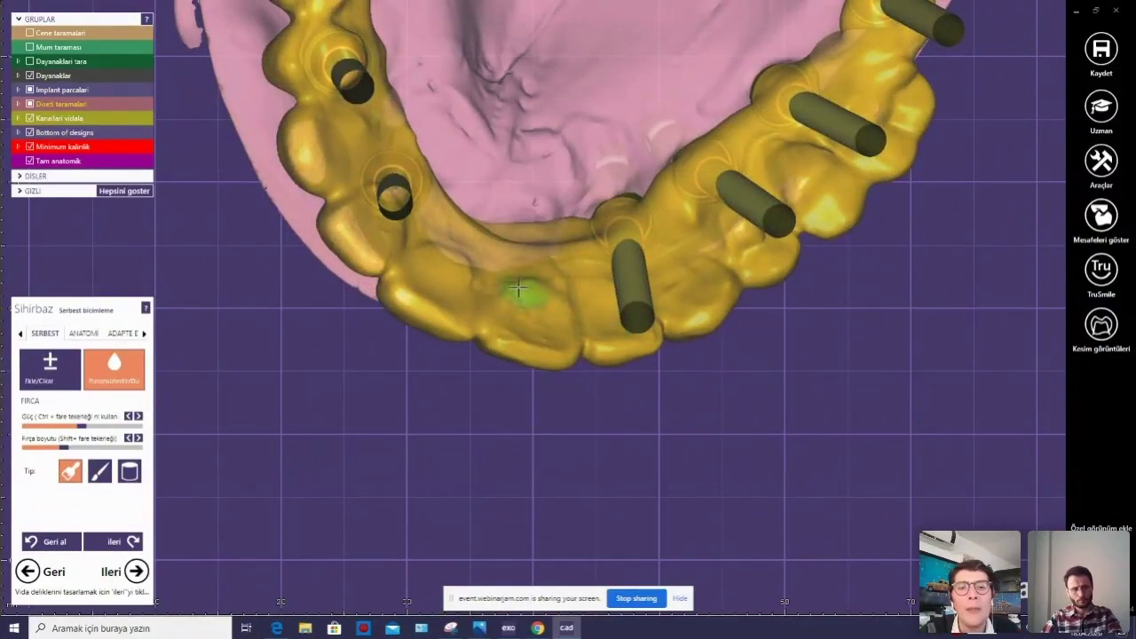
right_drag(547, 337, 410, 280)
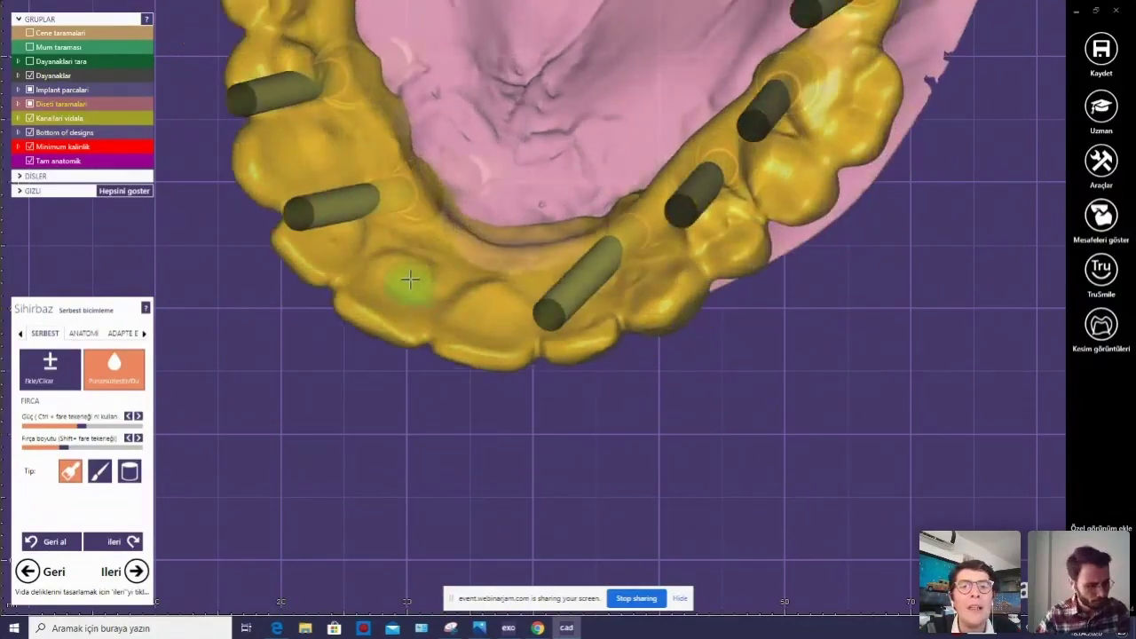
mouse_move(324, 240)
right_down()
mouse_move(398, 254)
mouse_move(417, 215)
mouse_move(507, 325)
mouse_move(500, 173)
mouse_move(482, 159)
right_up()
drag(497, 189, 449, 213)
Orbit the bridge to check the left implants, low side angle and front surface against the gum.
right_drag(495, 233, 499, 258)
mouse_move(601, 232)
right_down()
mouse_move(571, 275)
mouse_move(532, 246)
mouse_move(384, 238)
right_up()
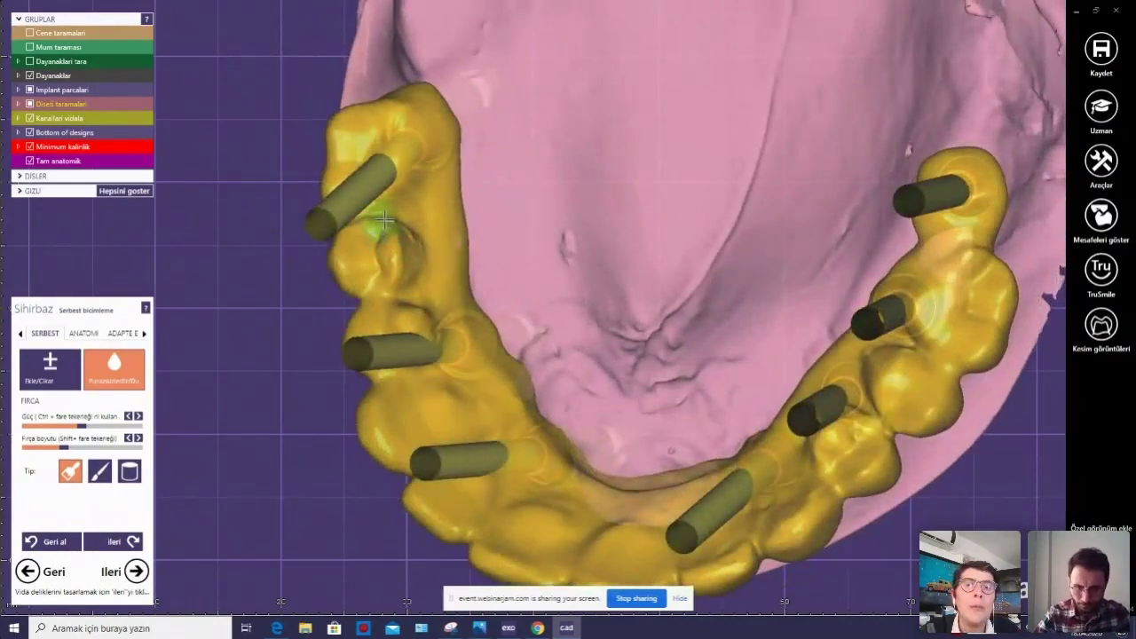
mouse_move(437, 259)
right_down()
mouse_move(498, 233)
mouse_move(490, 183)
right_up()
right_drag(461, 130, 598, 195)
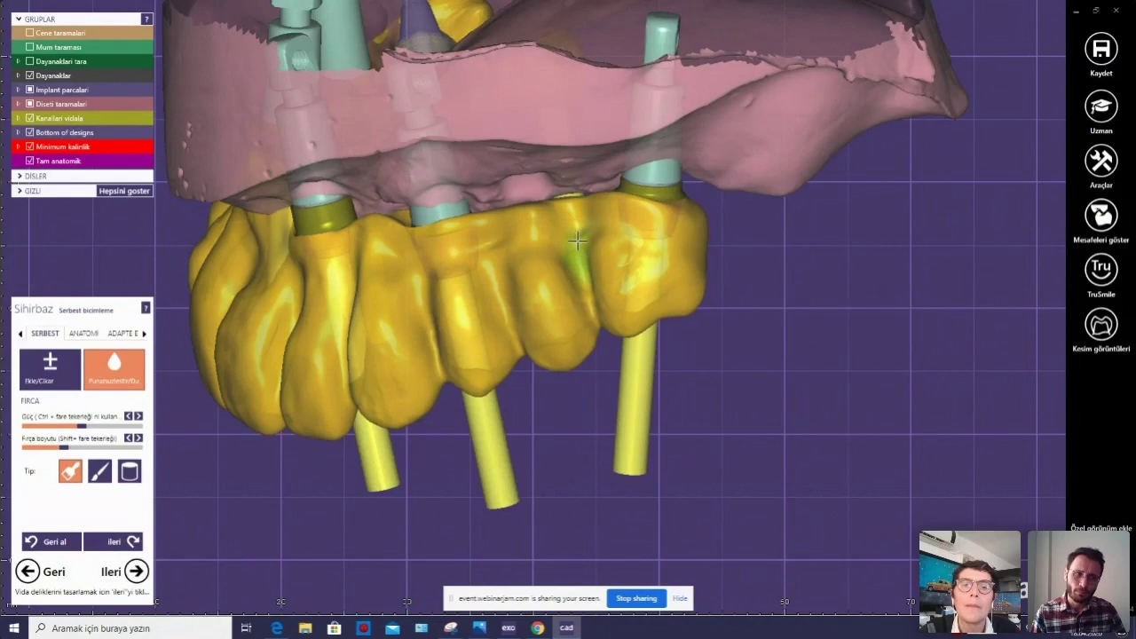
right_drag(612, 257, 564, 191)
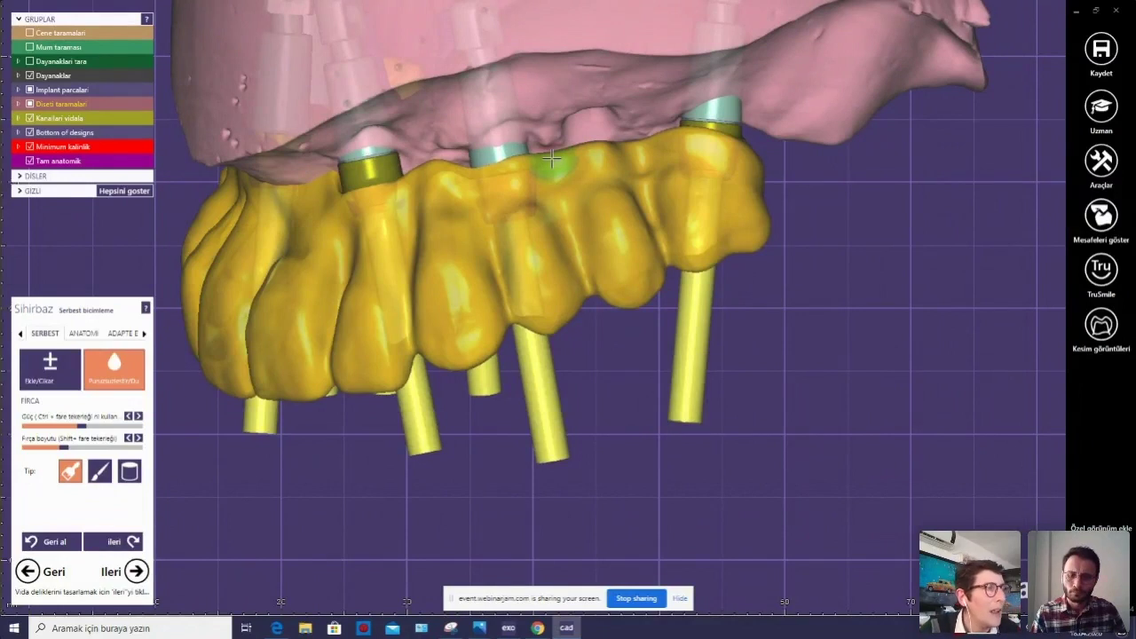
mouse_move(541, 162)
right_down()
mouse_move(515, 183)
mouse_move(517, 160)
mouse_move(391, 133)
mouse_move(434, 152)
right_up()
scroll(417, 133, down, 3)
right_drag(398, 109, 400, 91)
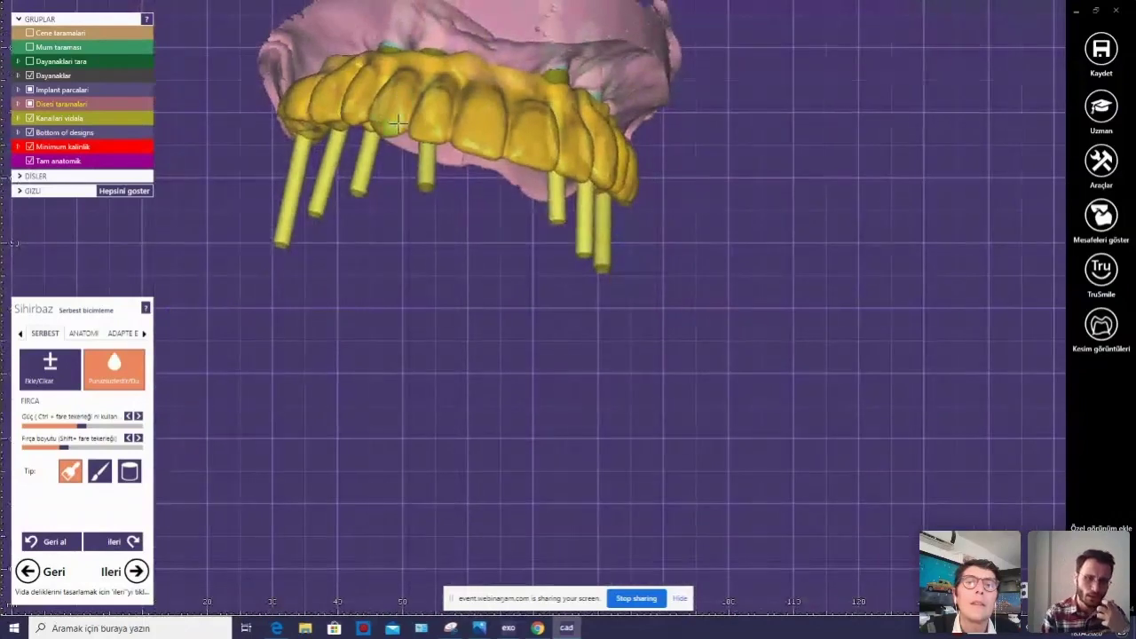
mouse_move(496, 154)
right_down()
mouse_move(495, 127)
mouse_move(502, 188)
mouse_move(503, 118)
mouse_move(466, 165)
mouse_move(421, 191)
right_up()
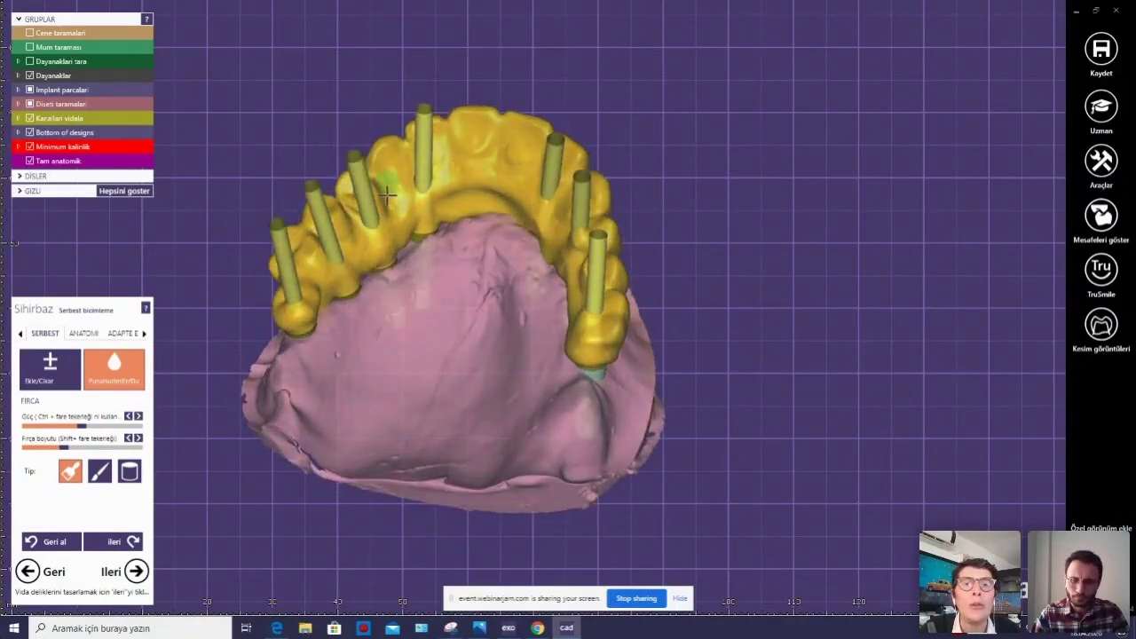
right_drag(330, 282, 319, 249)
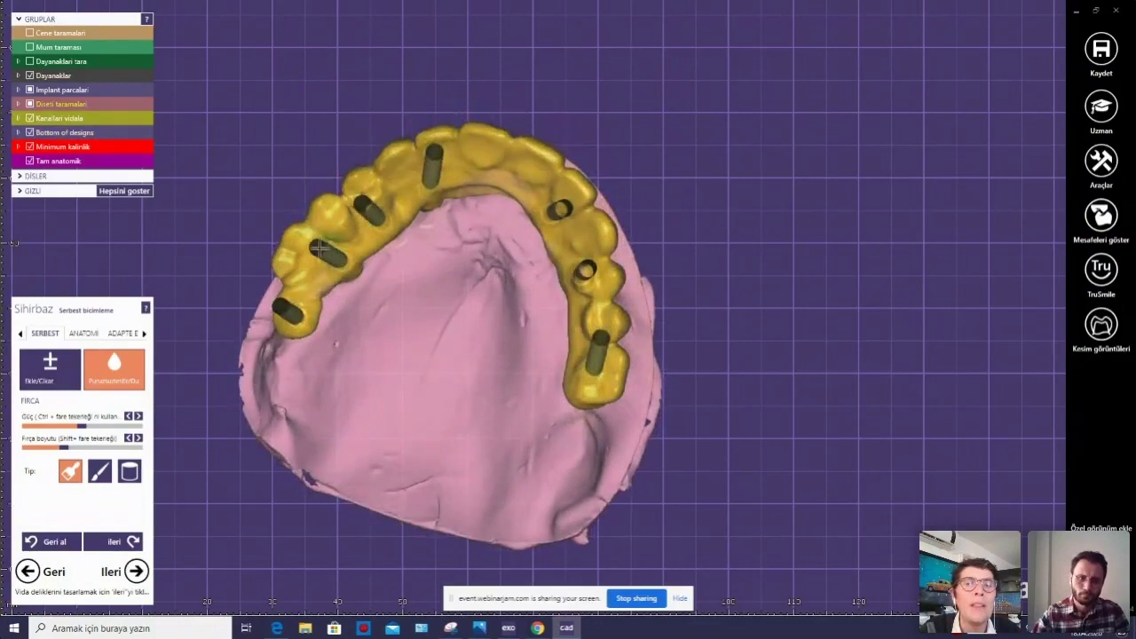
mouse_move(317, 296)
right_down()
mouse_move(307, 338)
mouse_move(336, 348)
mouse_move(364, 330)
mouse_move(350, 304)
mouse_move(417, 317)
mouse_move(435, 333)
right_up()
right_drag(448, 259, 471, 275)
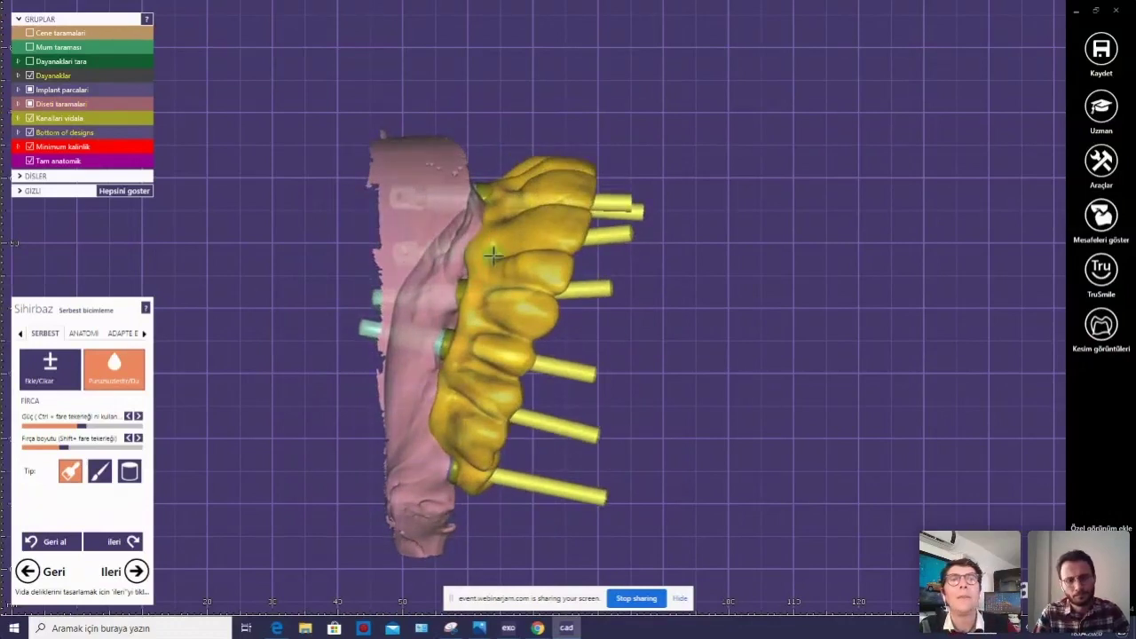
mouse_move(513, 260)
right_down()
mouse_move(490, 279)
mouse_move(457, 216)
right_up()
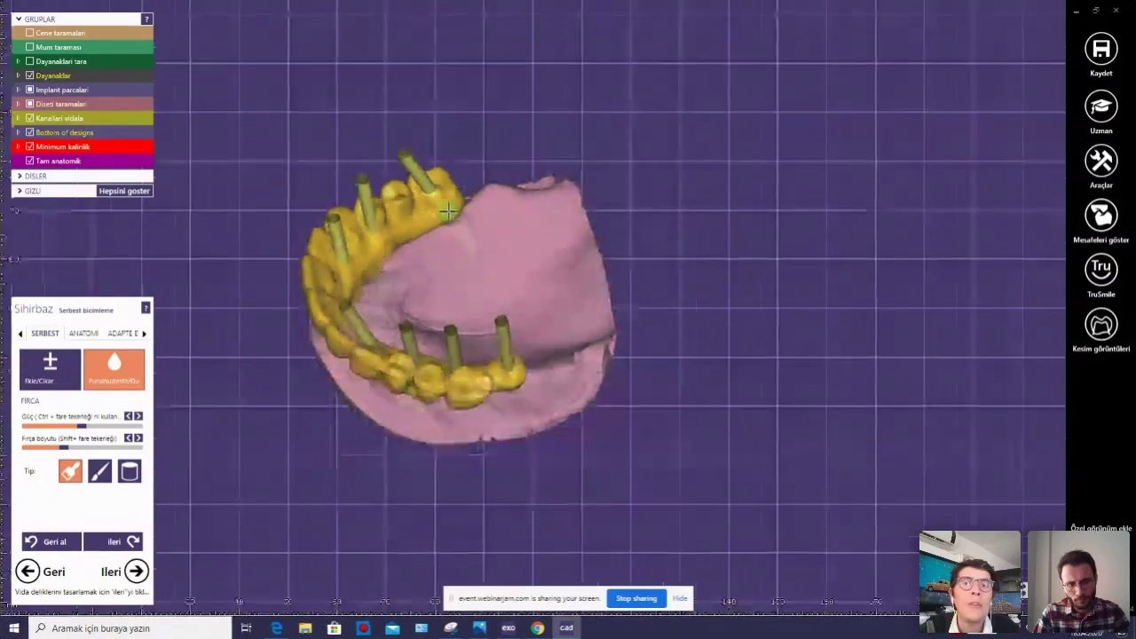
scroll(443, 222, up, 2)
scroll(400, 248, up, 4)
scroll(462, 293, down, 2)
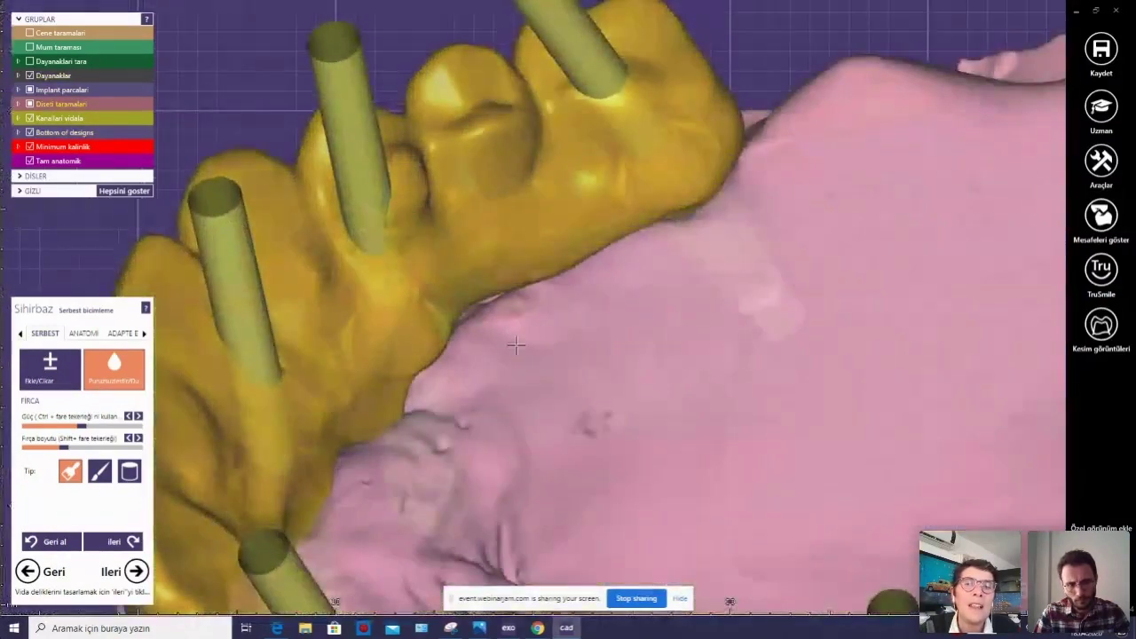
scroll(649, 286, down, 2)
scroll(655, 279, down, 2)
scroll(631, 266, up, 3)
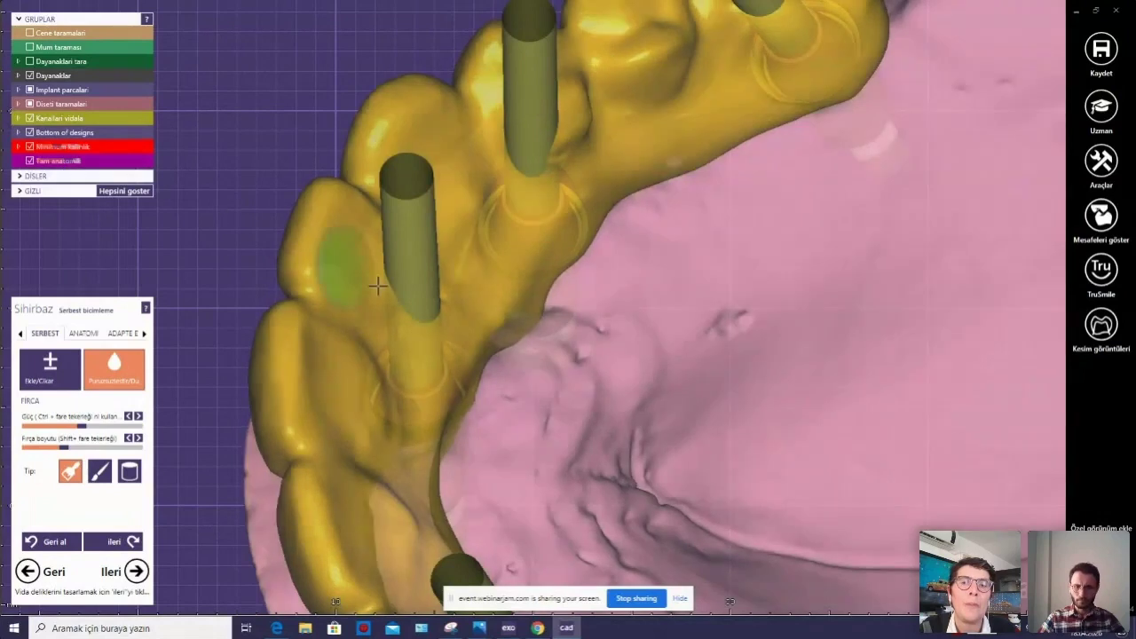
mouse_move(376, 284)
right_down()
mouse_move(380, 337)
mouse_move(486, 340)
mouse_move(507, 234)
mouse_move(495, 139)
right_up()
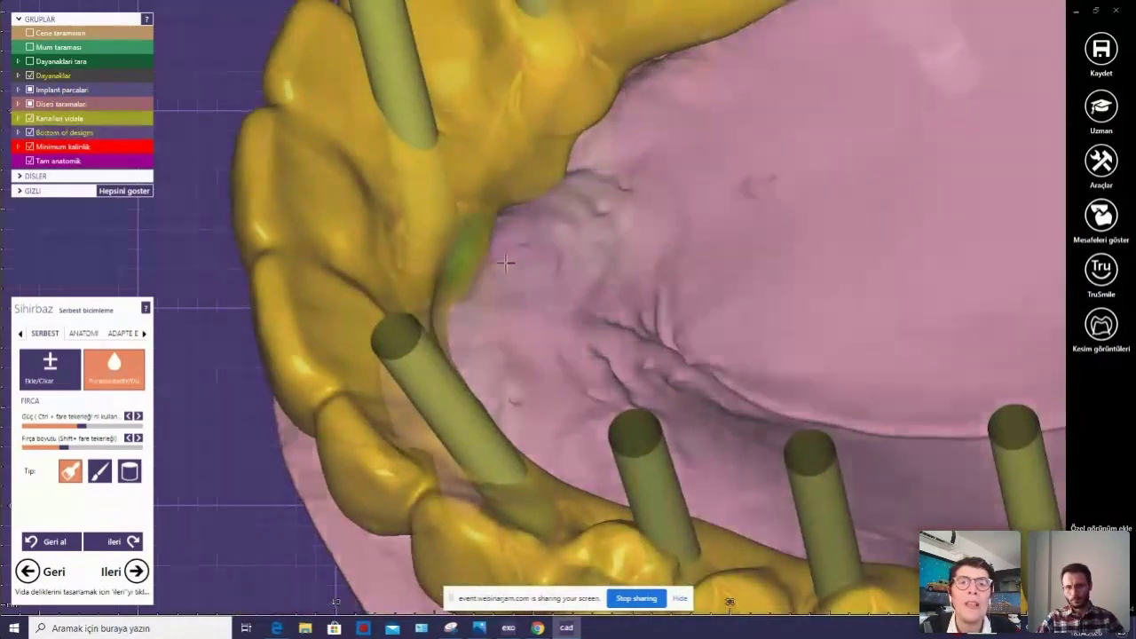
mouse_move(451, 197)
right_down()
mouse_move(528, 111)
mouse_move(444, 203)
mouse_move(573, 243)
mouse_move(506, 176)
mouse_move(355, 248)
mouse_move(204, 300)
right_up()
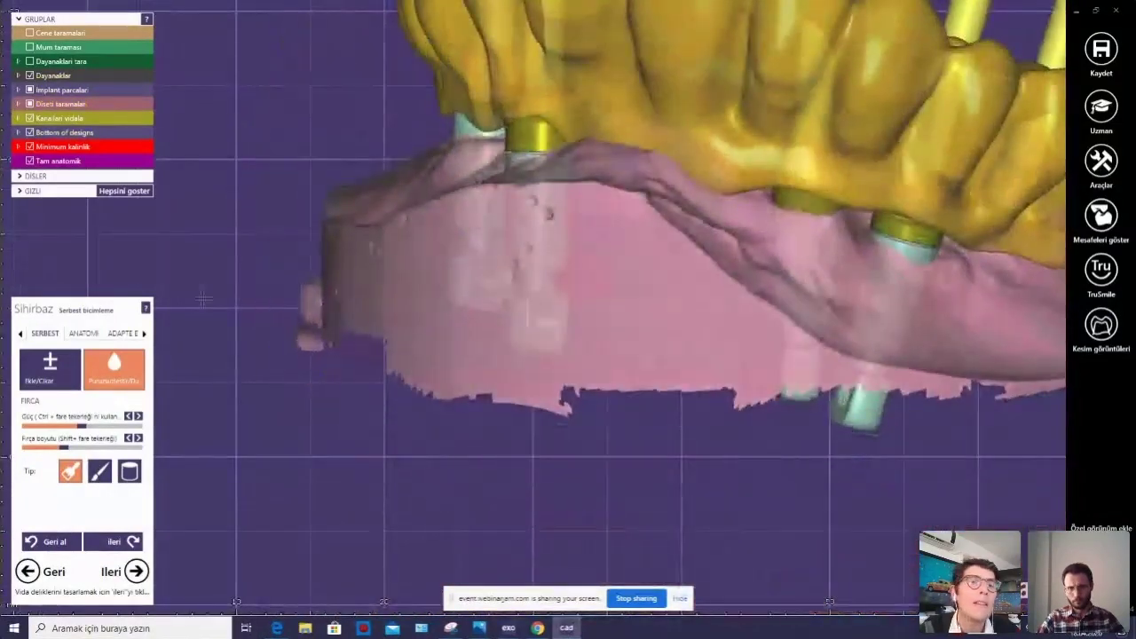
Adapt the bridge's underside to the gingiva at 0 mm distance and zoom to check gum contact.
click(122, 333)
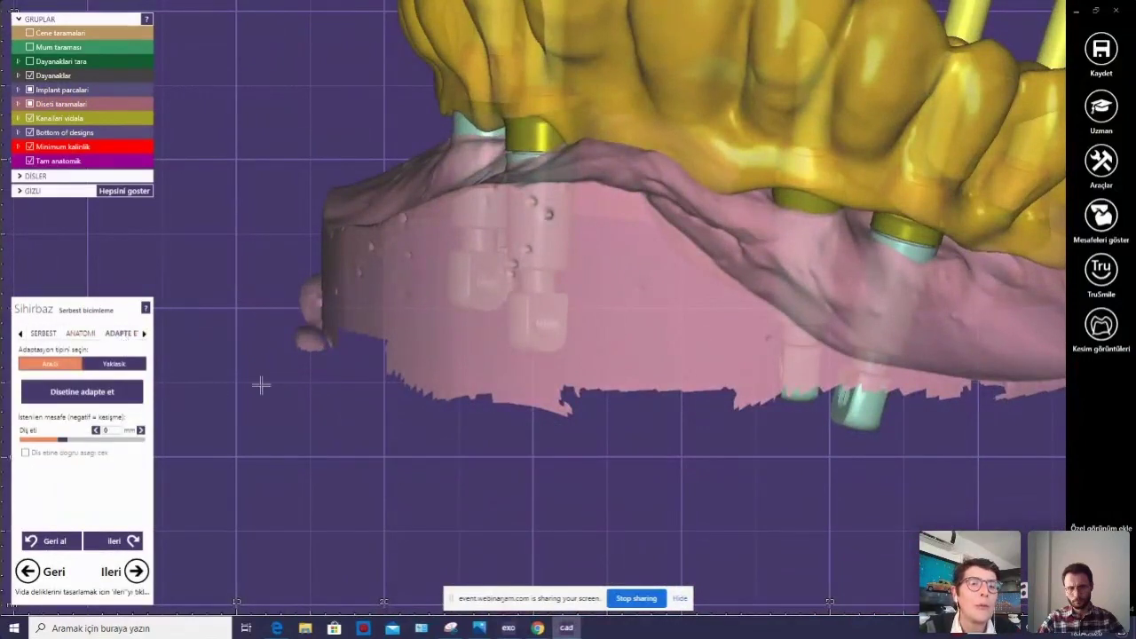
right_drag(261, 384, 195, 391)
click(95, 393)
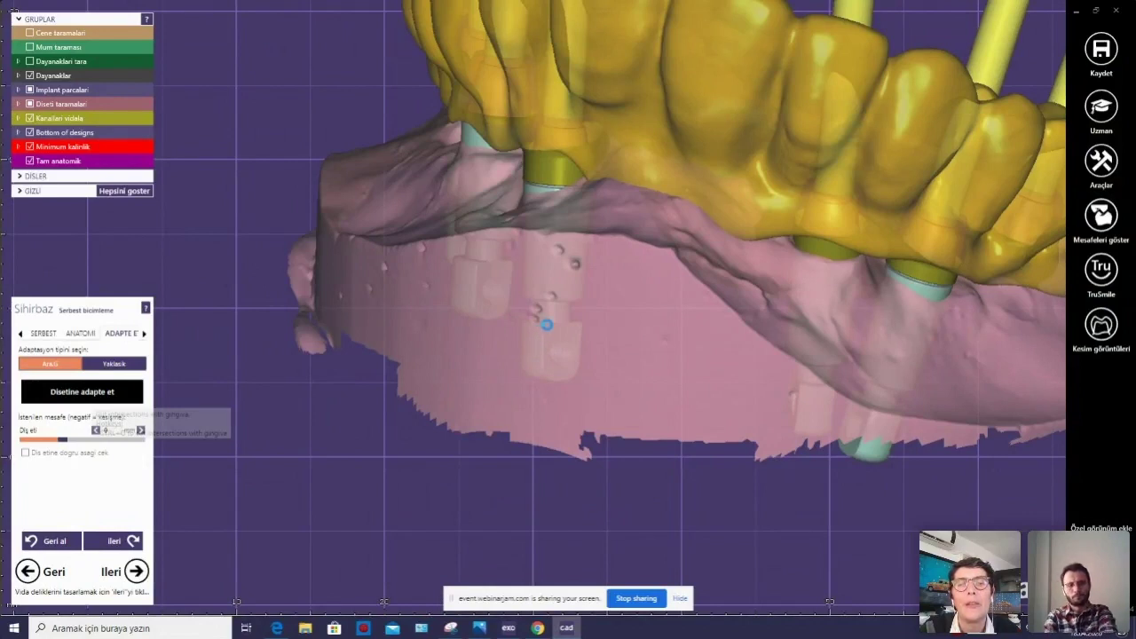
mouse_move(551, 317)
right_down()
mouse_move(539, 266)
mouse_move(739, 261)
right_up()
scroll(532, 275, down, 5)
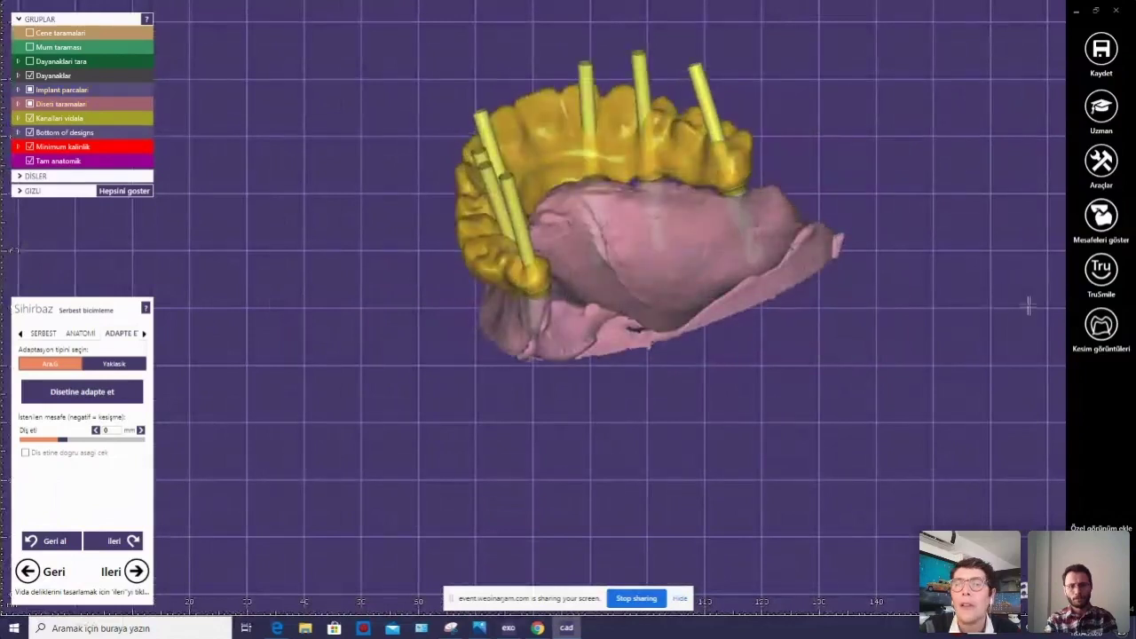
mouse_move(695, 251)
right_down()
mouse_move(676, 201)
mouse_move(238, 317)
right_up()
scroll(676, 201, up, 5)
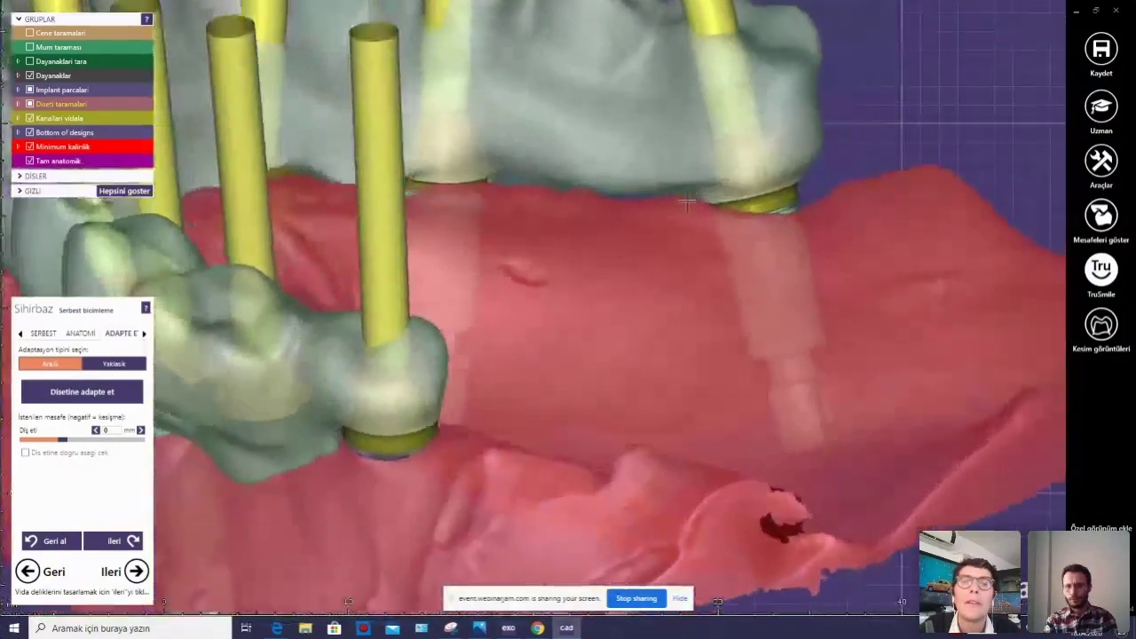
Reshape tooth parts to pull the crown surface over the gum line and smooth rough tissue.
click(40, 335)
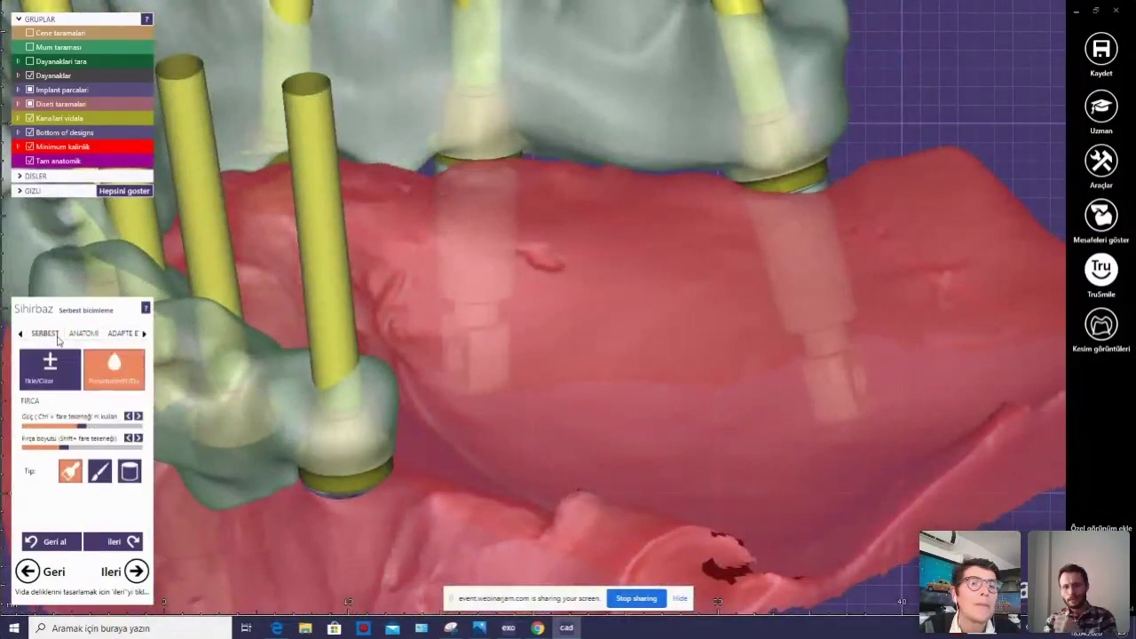
click(84, 334)
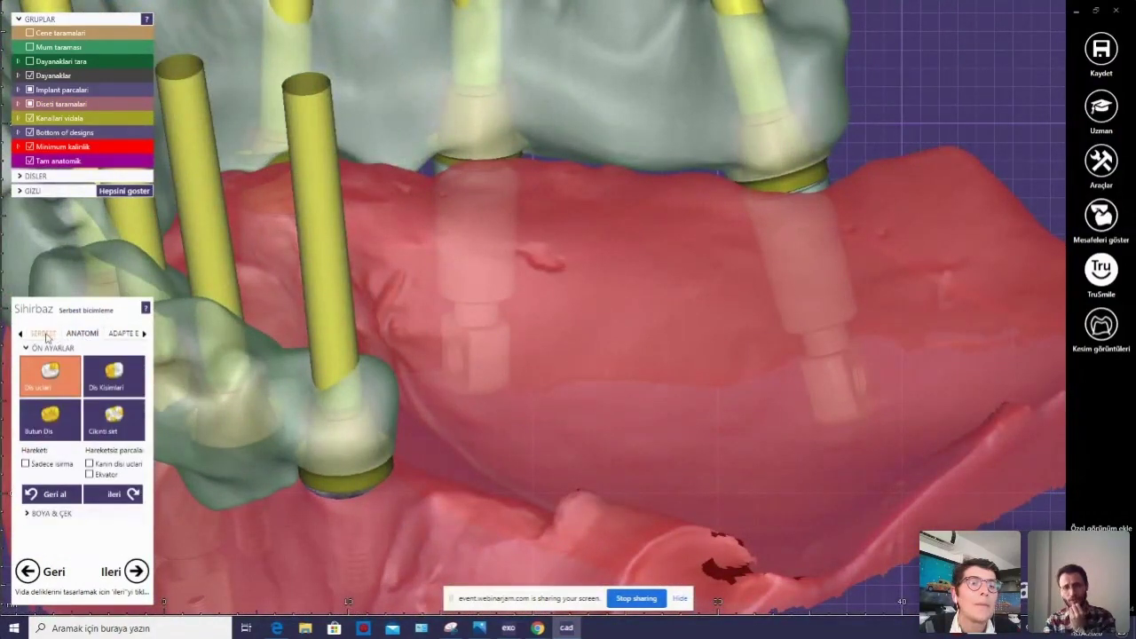
click(46, 335)
click(82, 333)
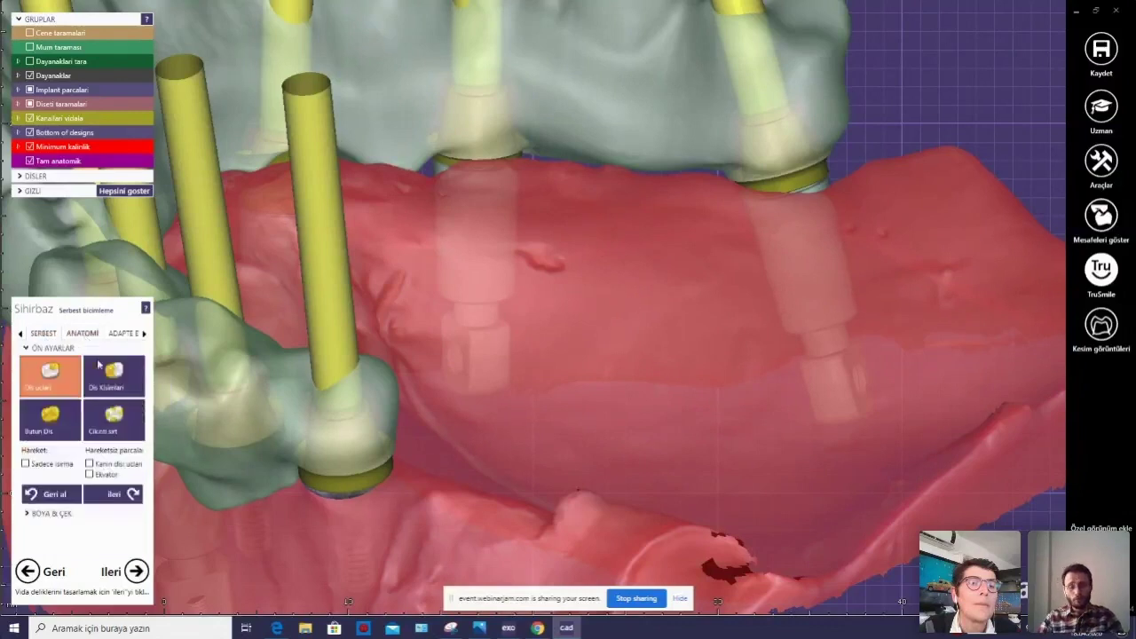
click(102, 368)
drag(565, 158, 655, 183)
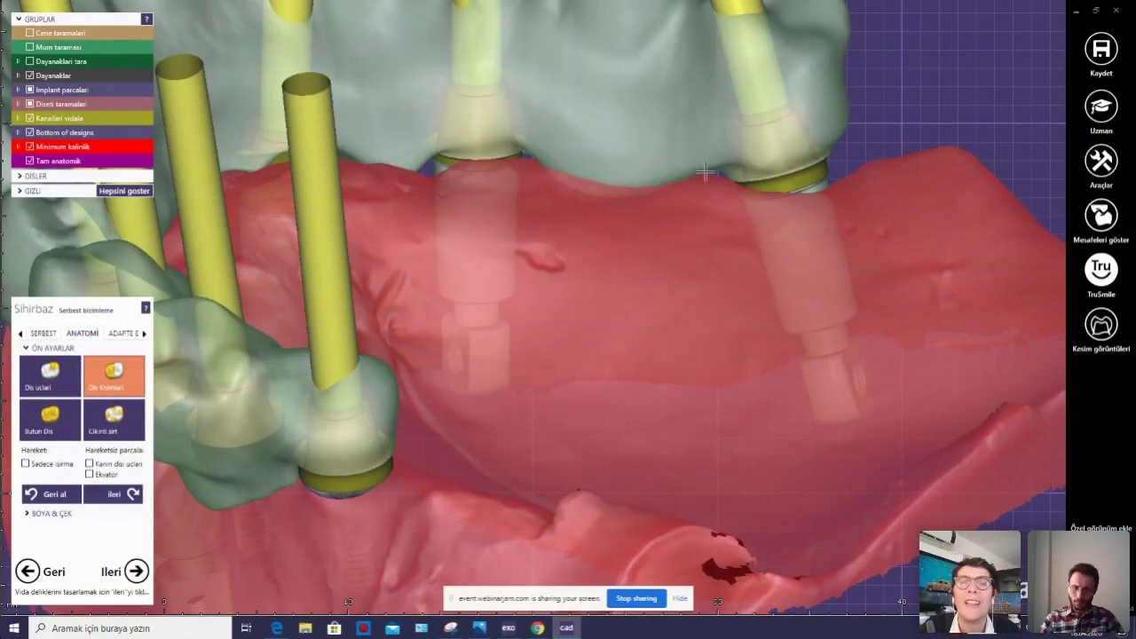
right_drag(598, 224, 571, 118)
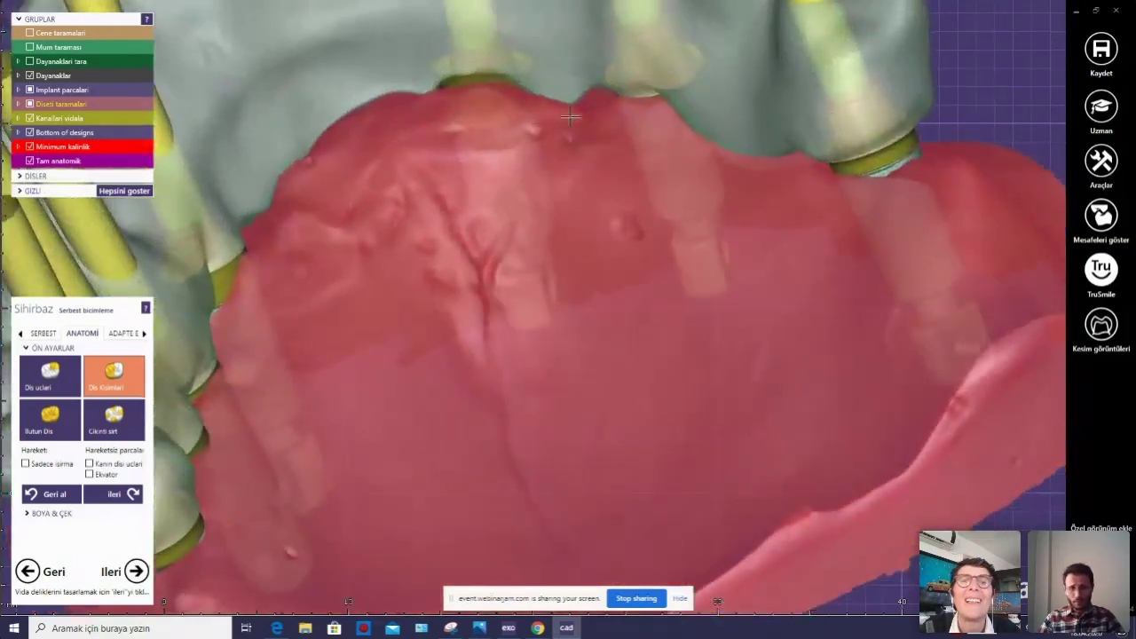
right_drag(459, 145, 484, 276)
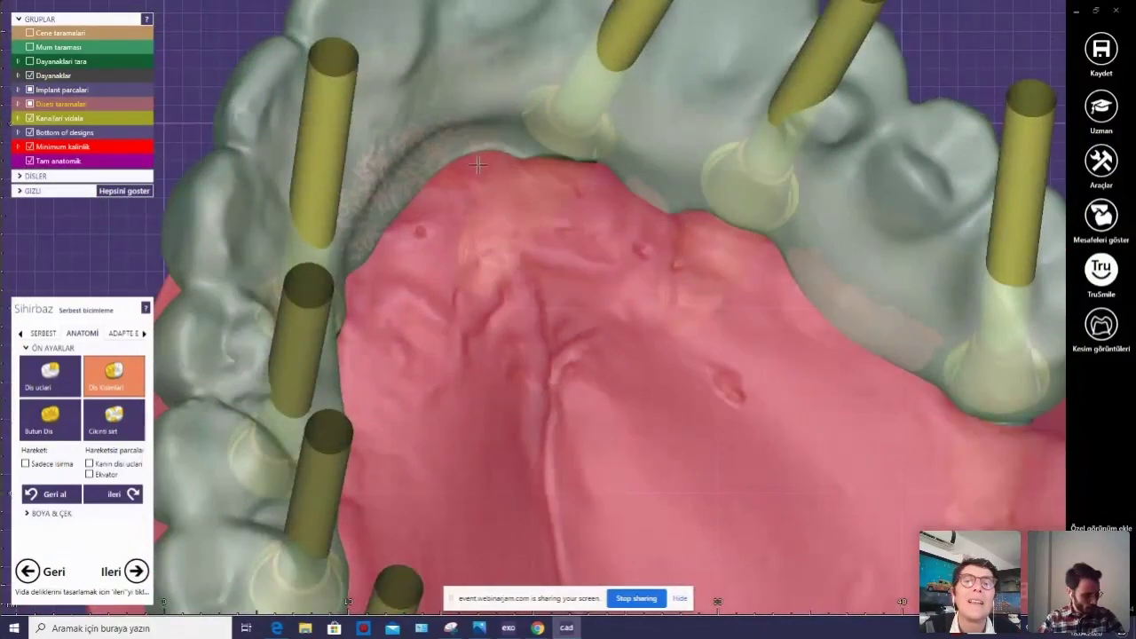
drag(477, 165, 479, 173)
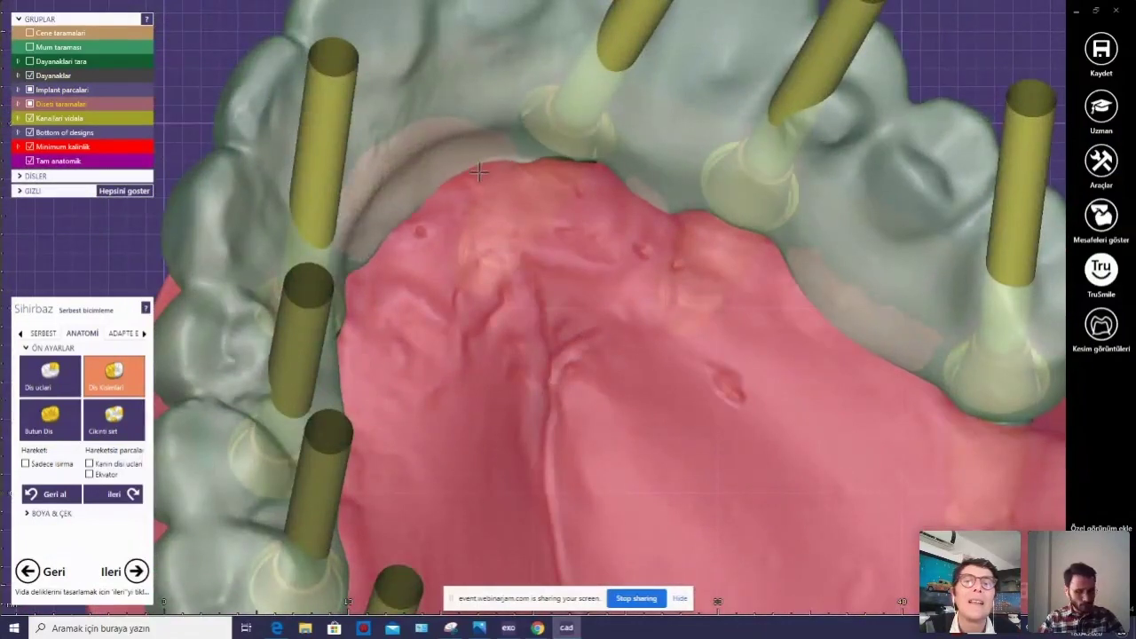
Make the Tam anatomik group opaque in Gruplar and review the arch from several angles.
right_drag(432, 228, 395, 228)
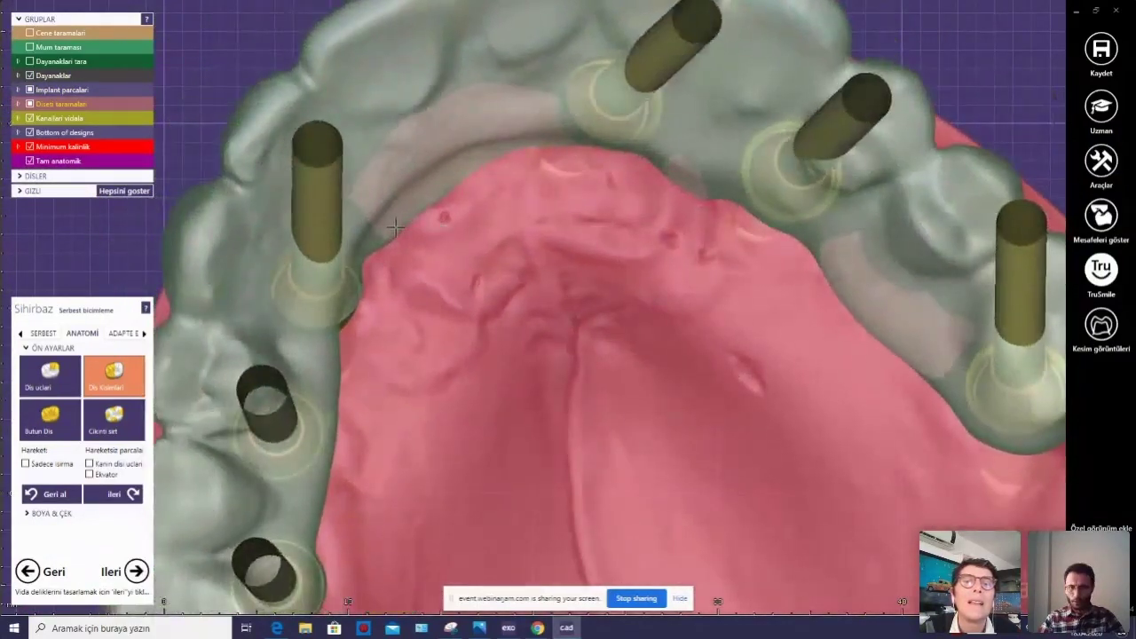
scroll(548, 230, down, 5)
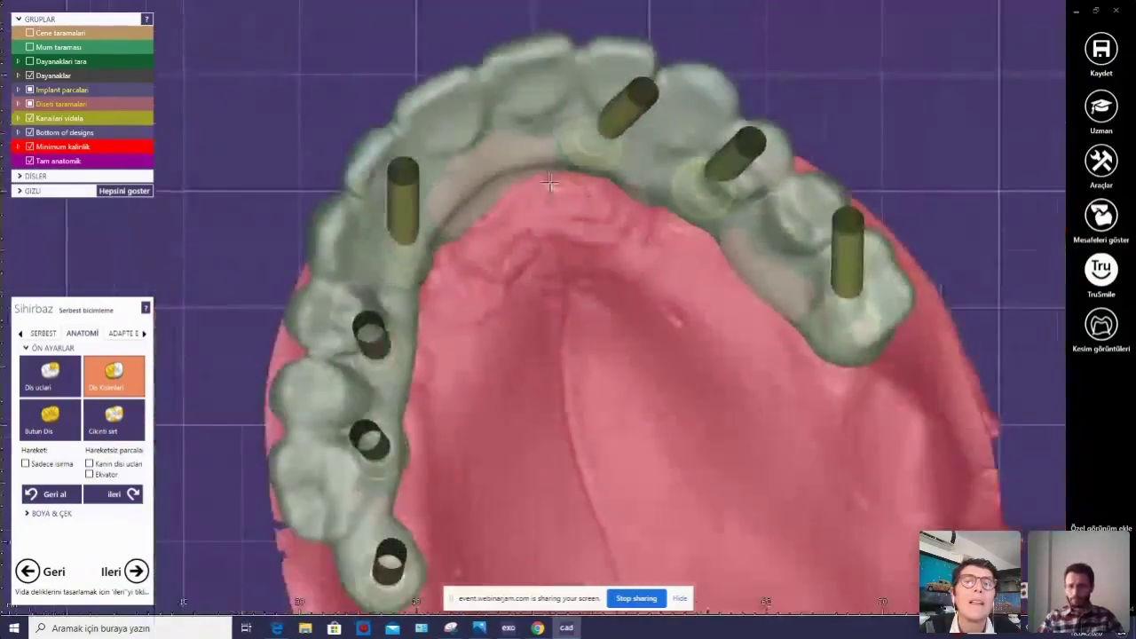
scroll(551, 190, down, 3)
right_drag(551, 191, 560, 229)
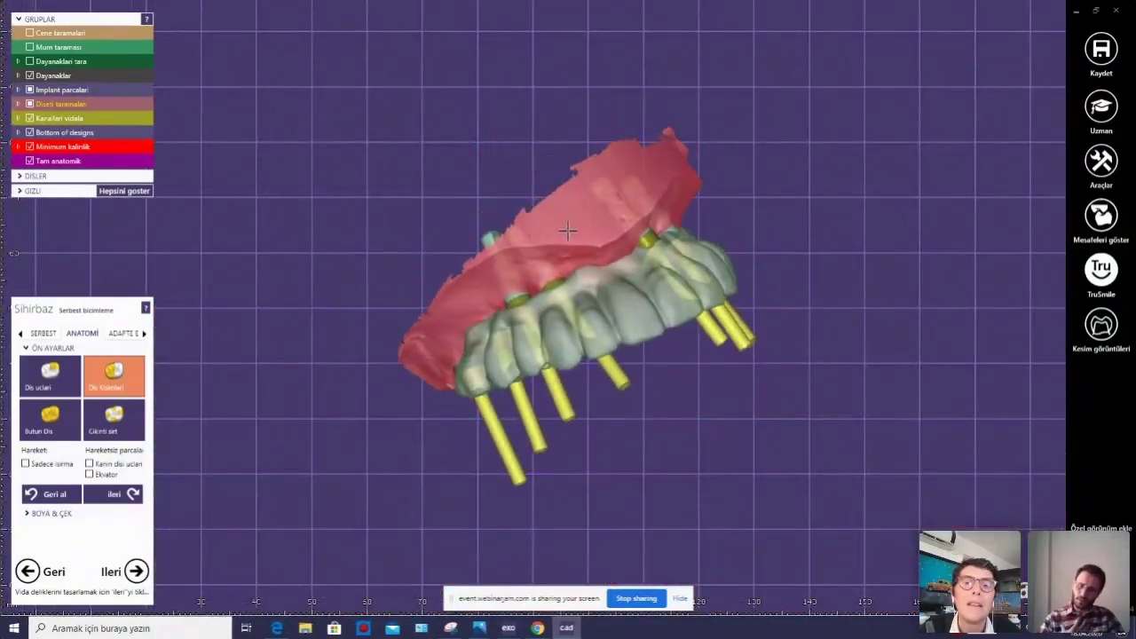
scroll(561, 229, up, 2)
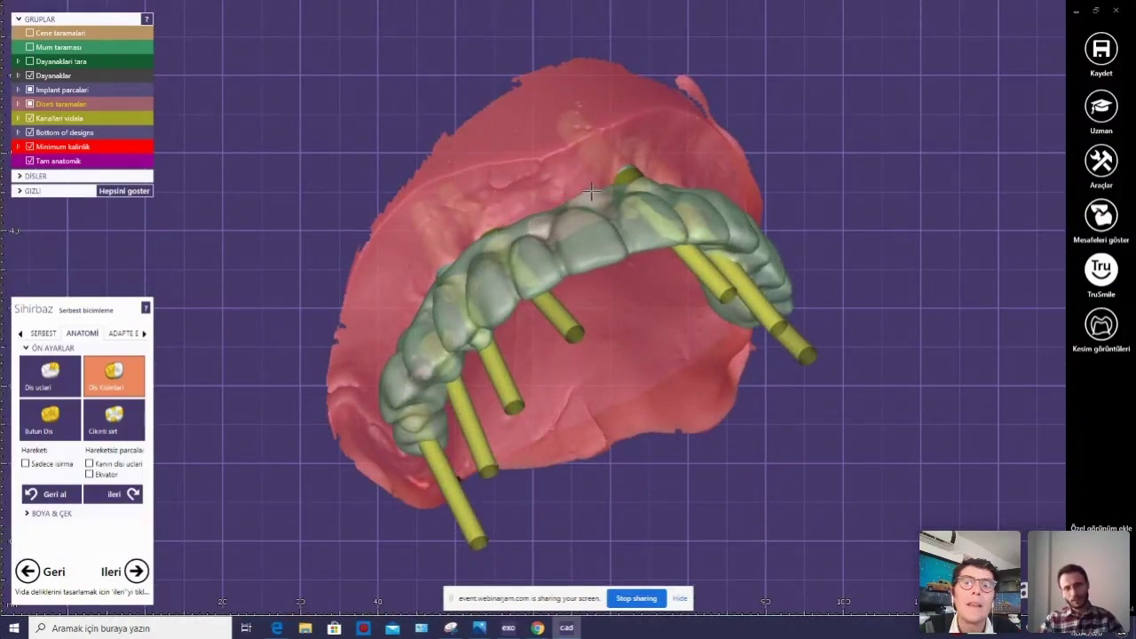
right_drag(557, 205, 527, 218)
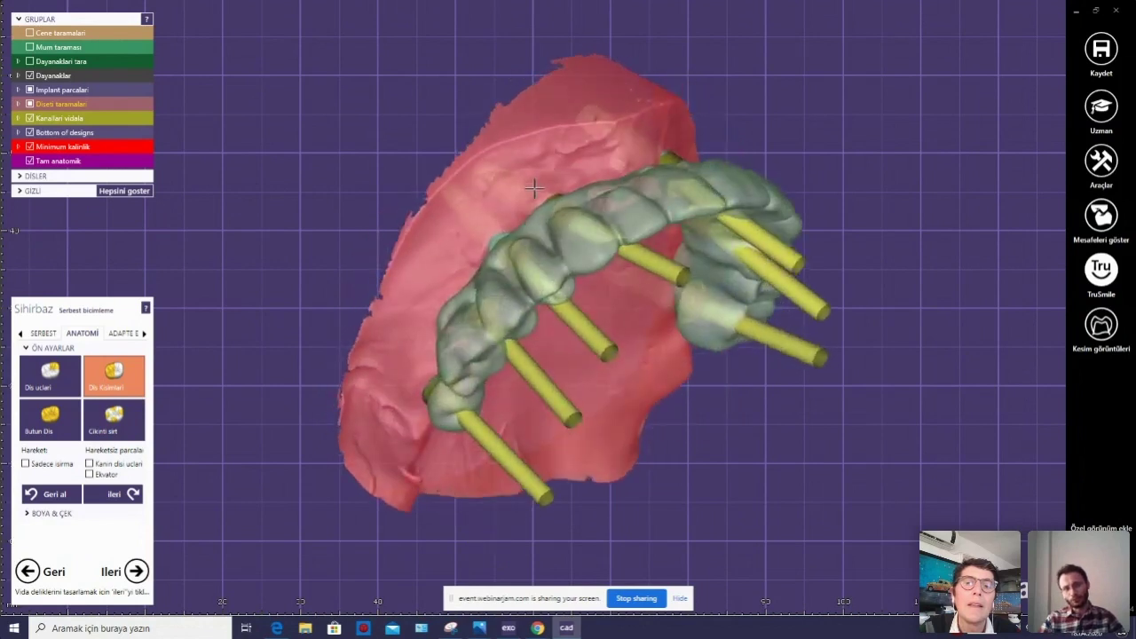
scroll(566, 235, up, 1)
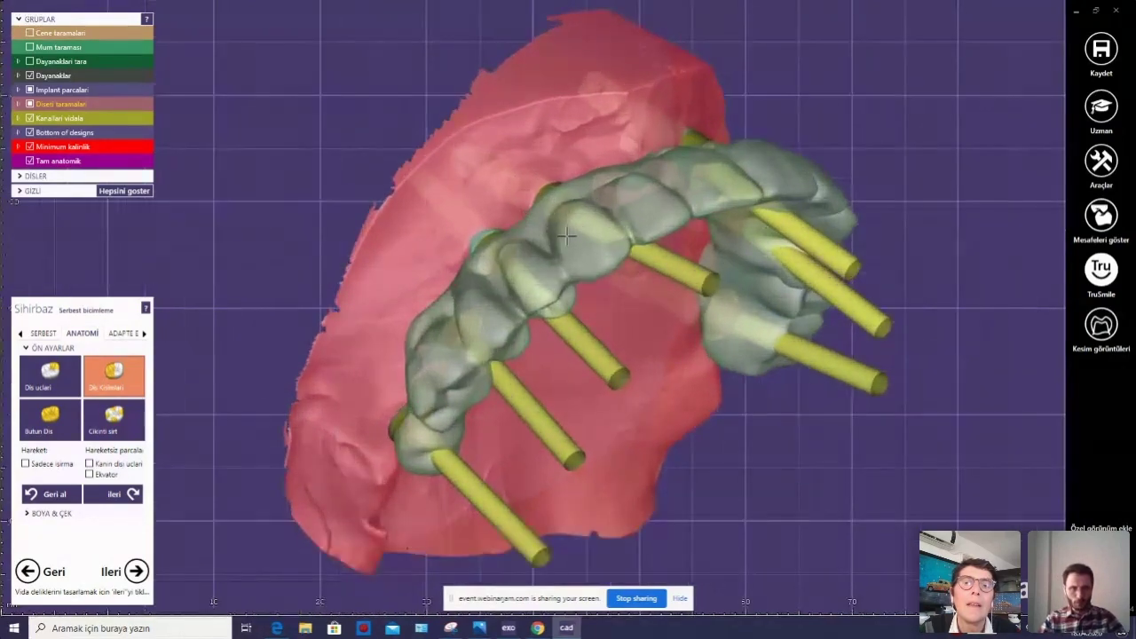
scroll(566, 235, up, 1)
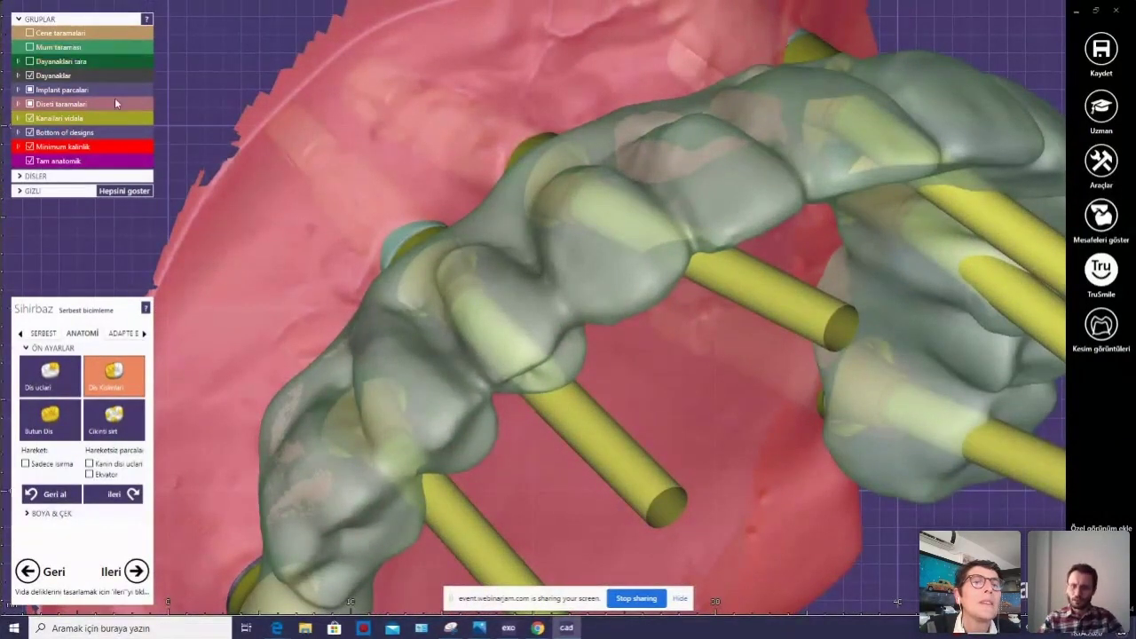
click(63, 162)
right_drag(251, 186, 484, 180)
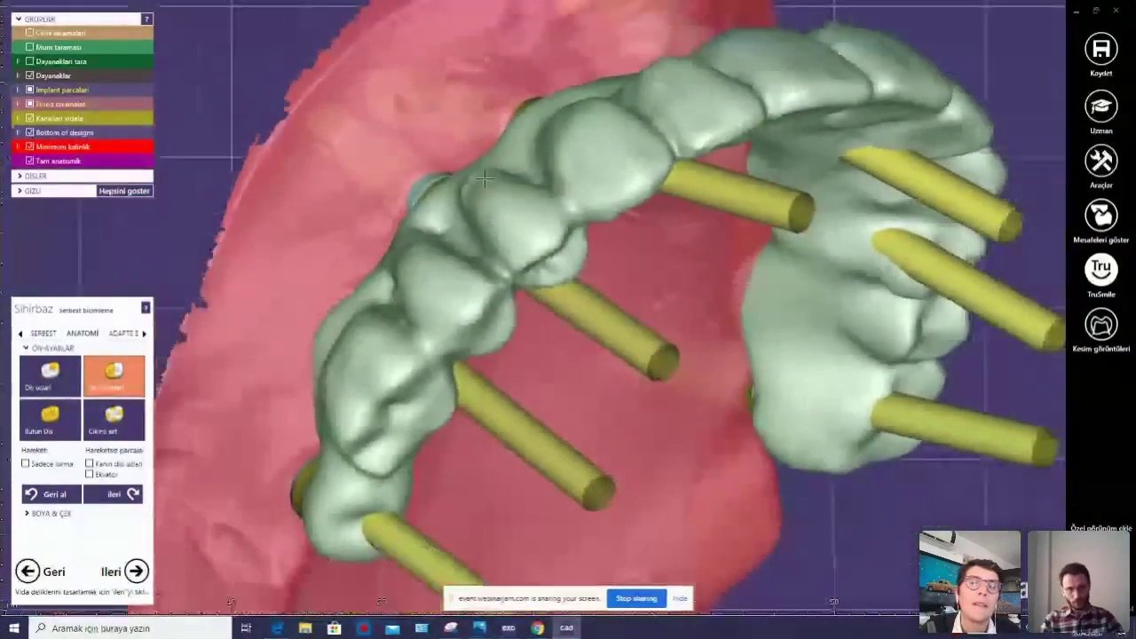
scroll(484, 181, down, 3)
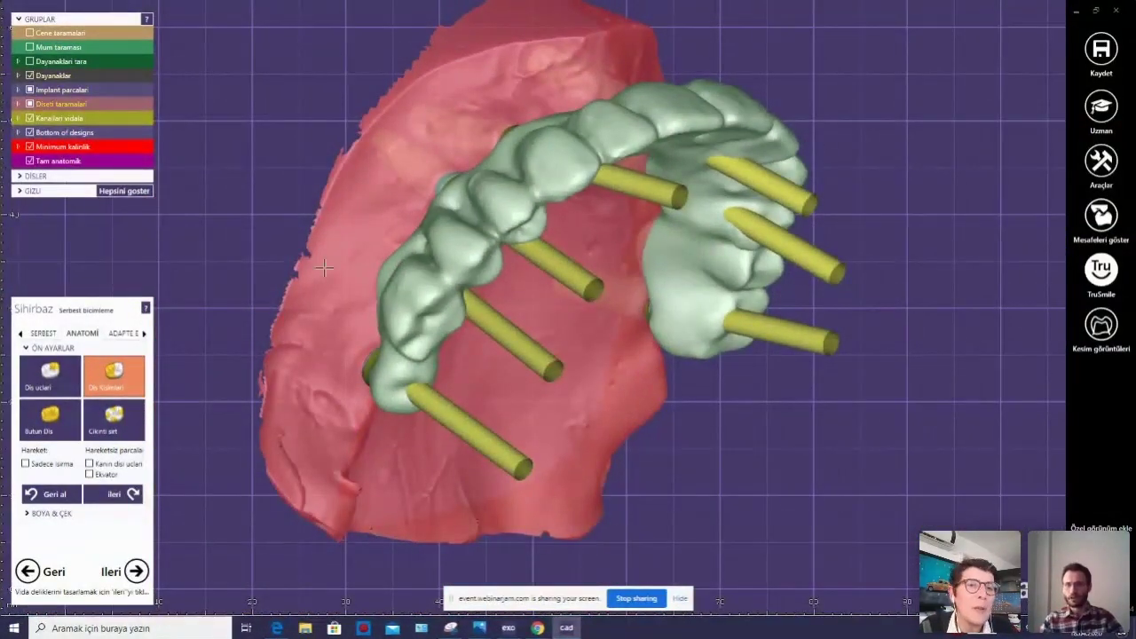
Switch back to the anatomy shaping presets and orbit the opaque arch toward a frontal view.
click(42, 334)
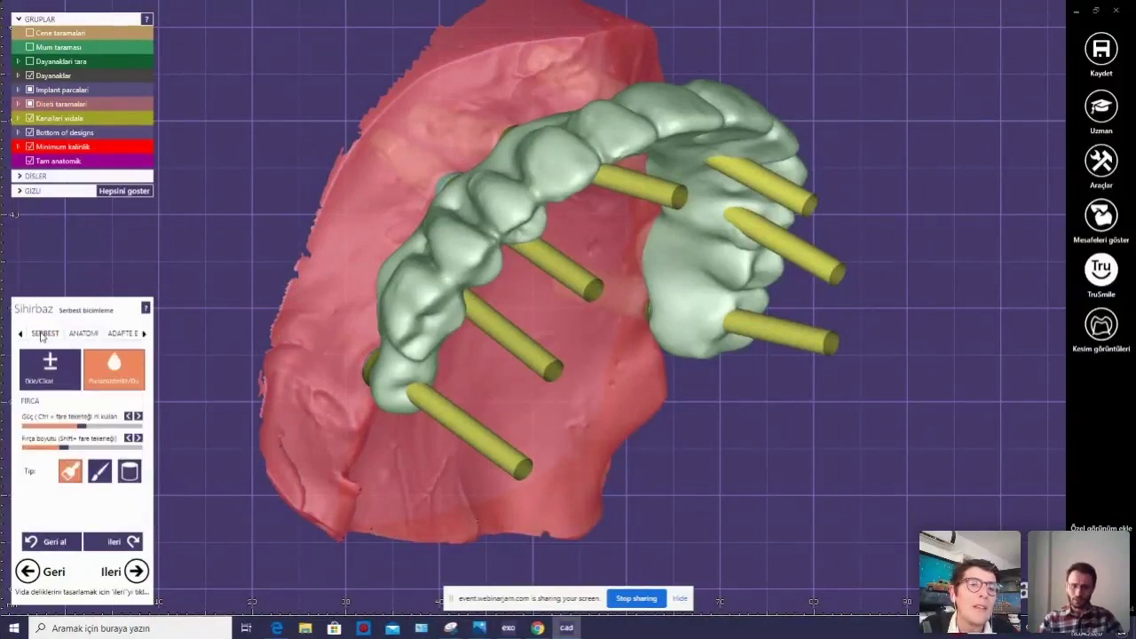
click(69, 336)
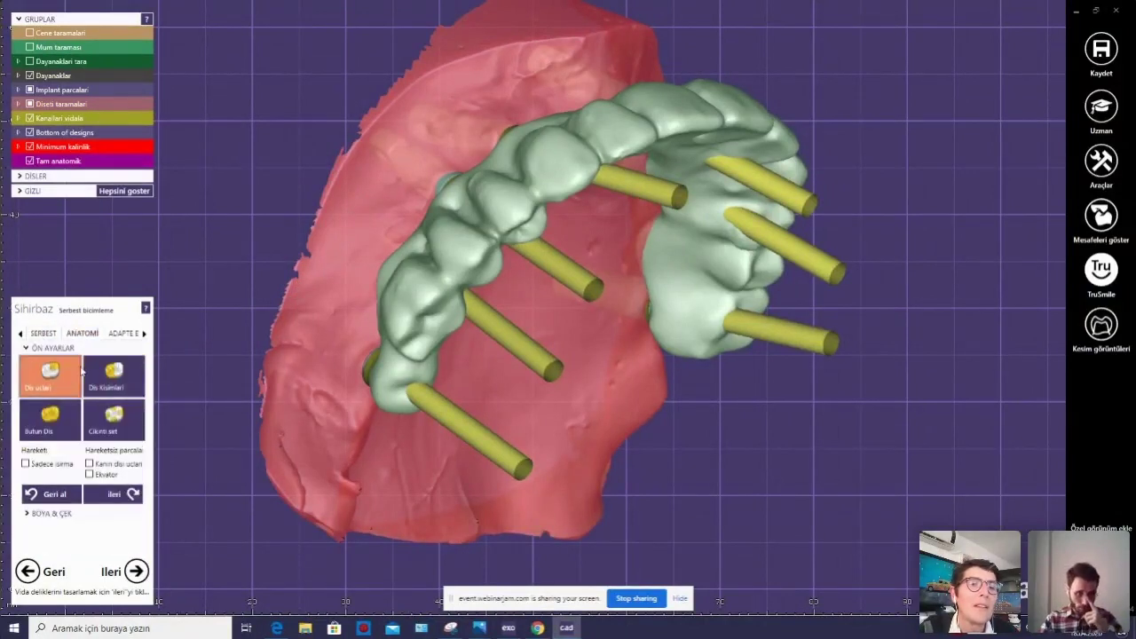
right_drag(461, 265, 443, 229)
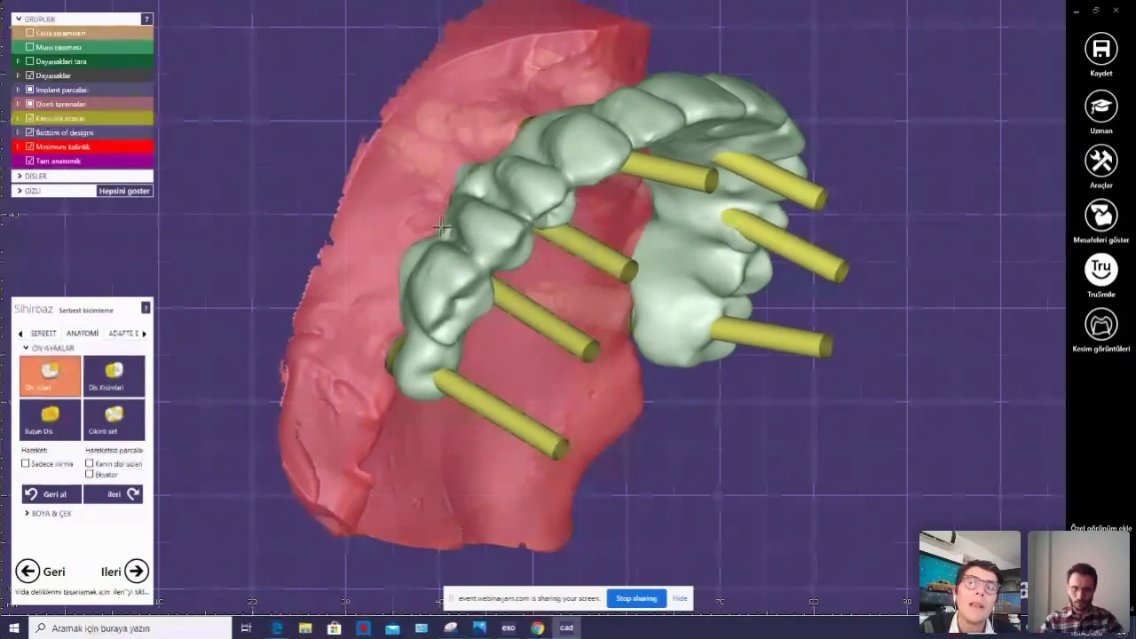
mouse_move(443, 230)
right_down()
mouse_move(496, 202)
mouse_move(499, 184)
mouse_move(458, 223)
right_up()
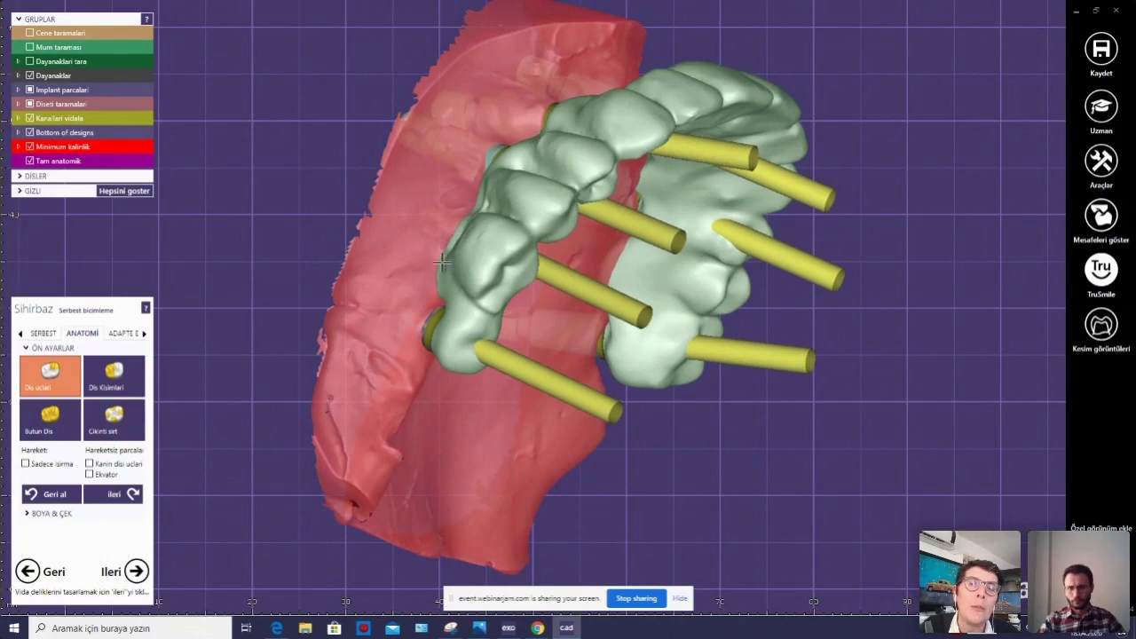
right_drag(443, 285, 481, 210)
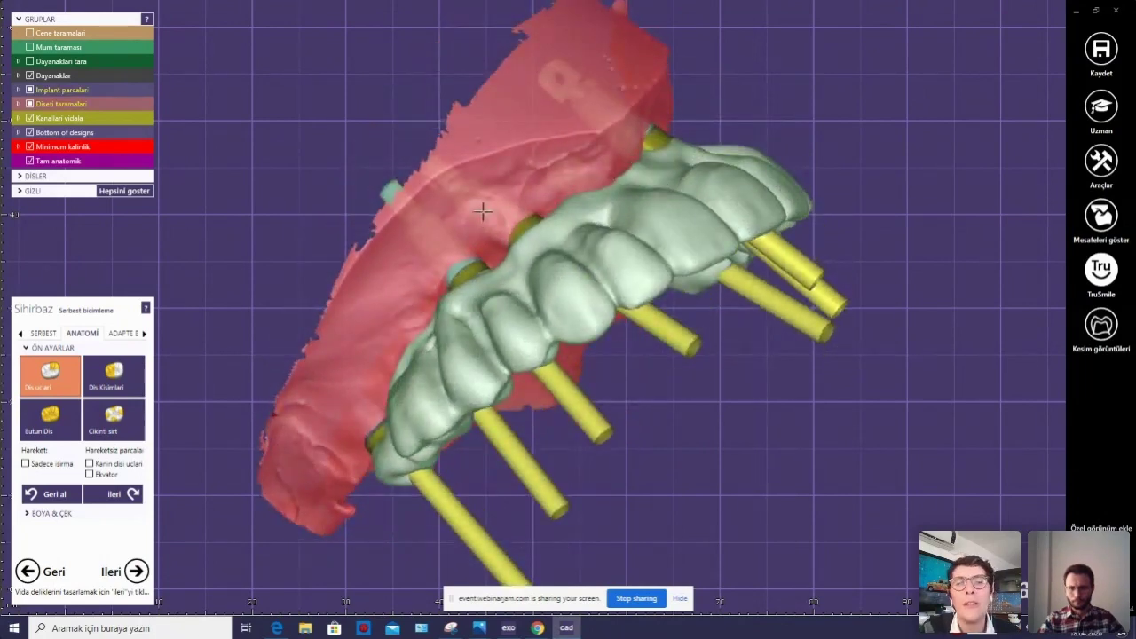
right_drag(733, 200, 573, 211)
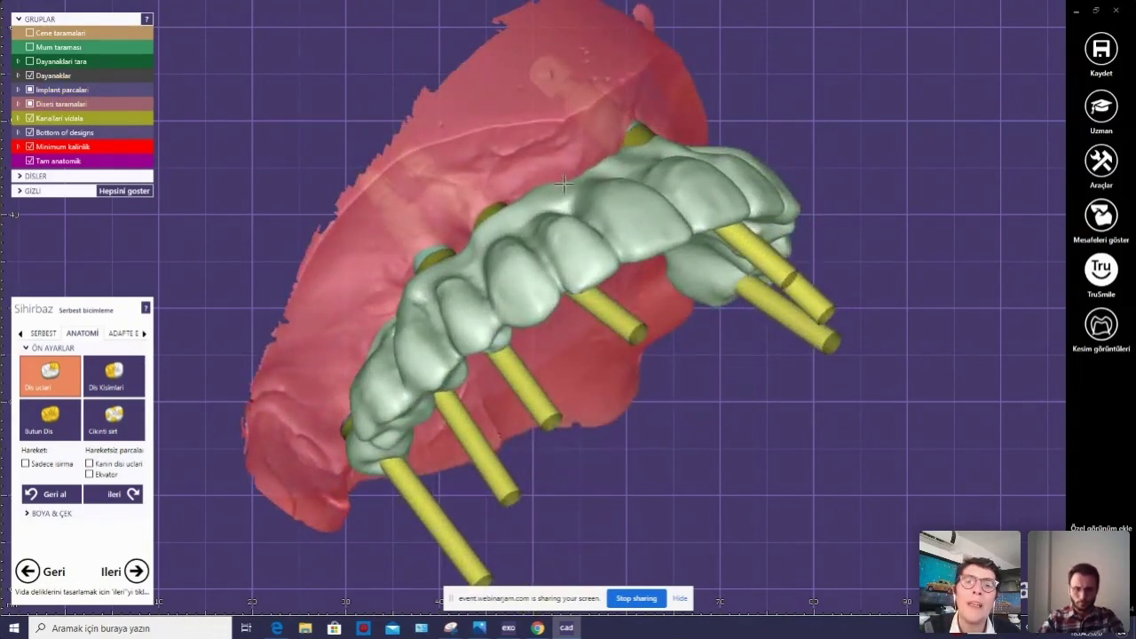
mouse_move(586, 165)
right_down()
mouse_move(544, 209)
mouse_move(513, 204)
mouse_move(557, 208)
mouse_move(568, 222)
mouse_move(551, 213)
mouse_move(524, 236)
mouse_move(540, 254)
mouse_move(549, 235)
mouse_move(556, 243)
mouse_move(522, 276)
right_up()
Inspect the bridge from top-down and tilted front views with the implant channels upright.
scroll(555, 243, down, 3)
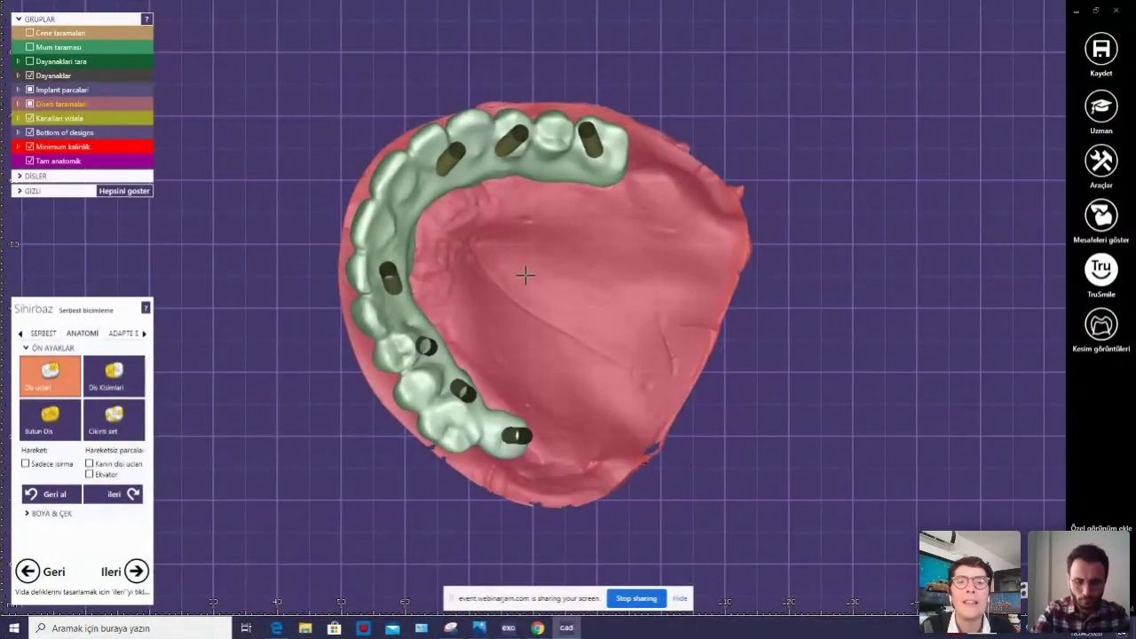
mouse_move(533, 260)
right_down()
mouse_move(510, 281)
mouse_move(524, 142)
right_up()
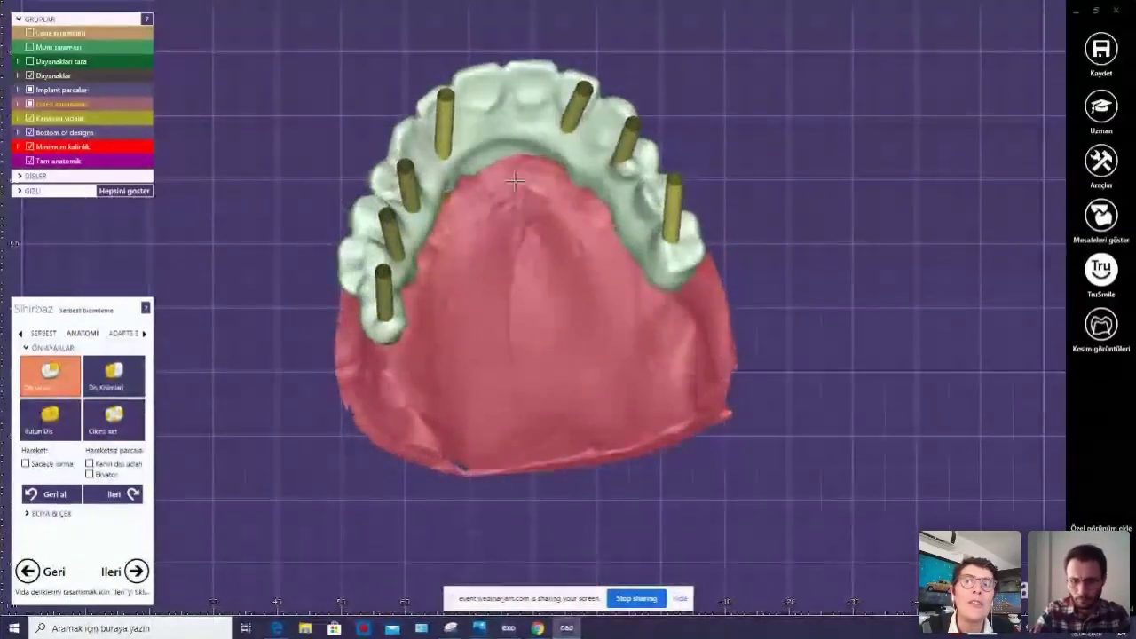
scroll(525, 142, up, 3)
scroll(524, 142, up, 1)
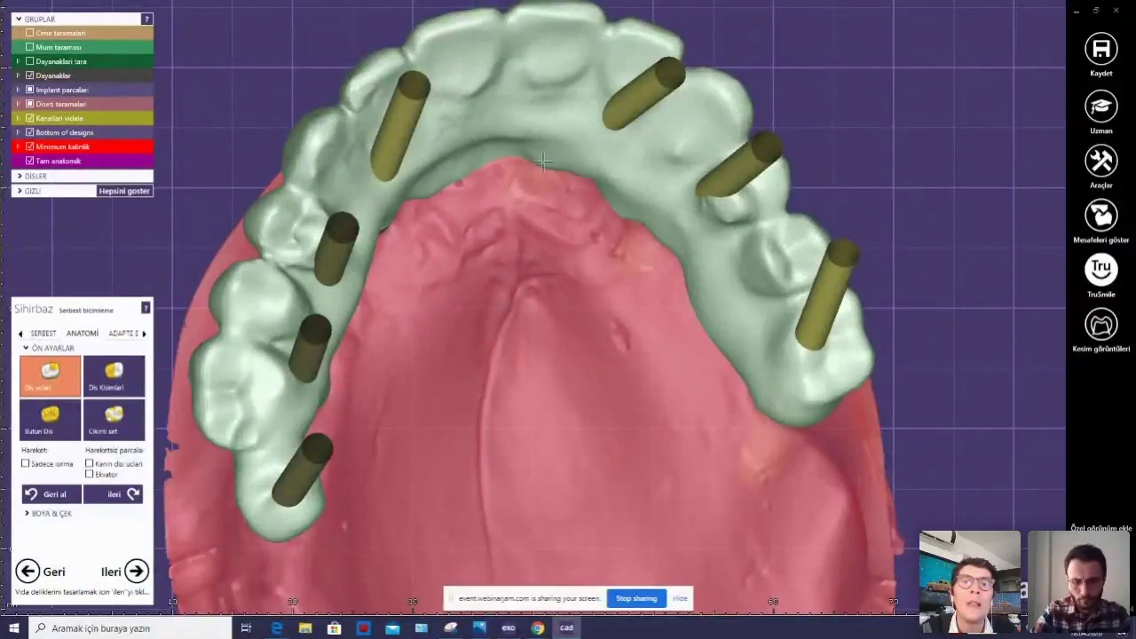
right_drag(498, 177, 443, 182)
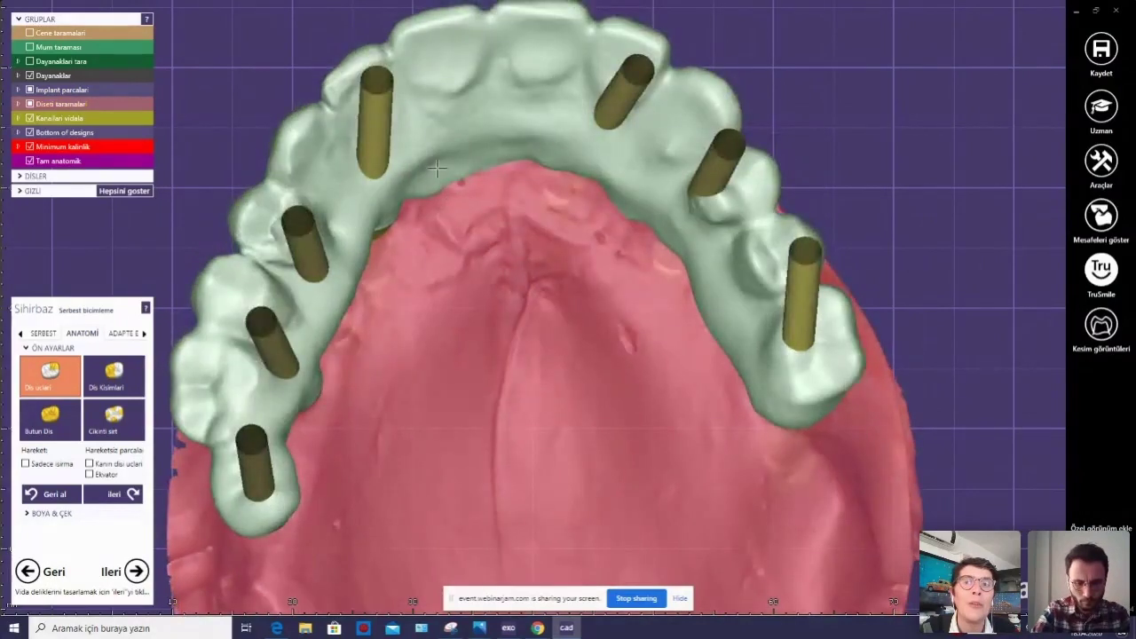
scroll(509, 203, down, 5)
mouse_move(510, 203)
right_down()
mouse_move(524, 183)
mouse_move(395, 284)
right_up()
Adapt the bridge base to the gingiva with 'Disetine adapte et' at 0 mm distance.
click(46, 335)
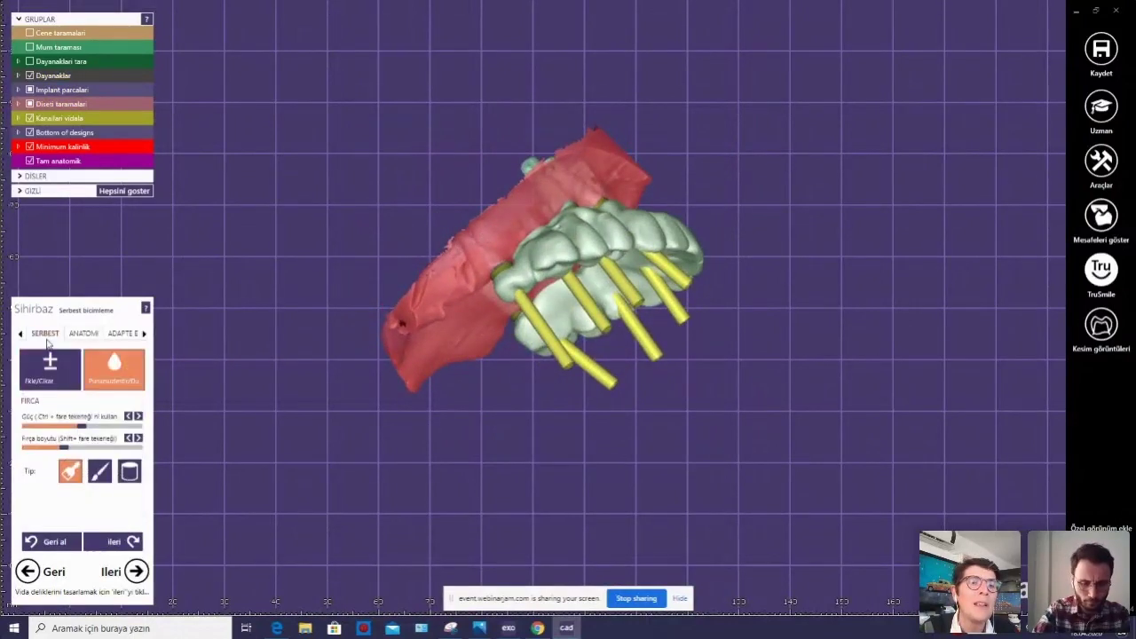
click(128, 337)
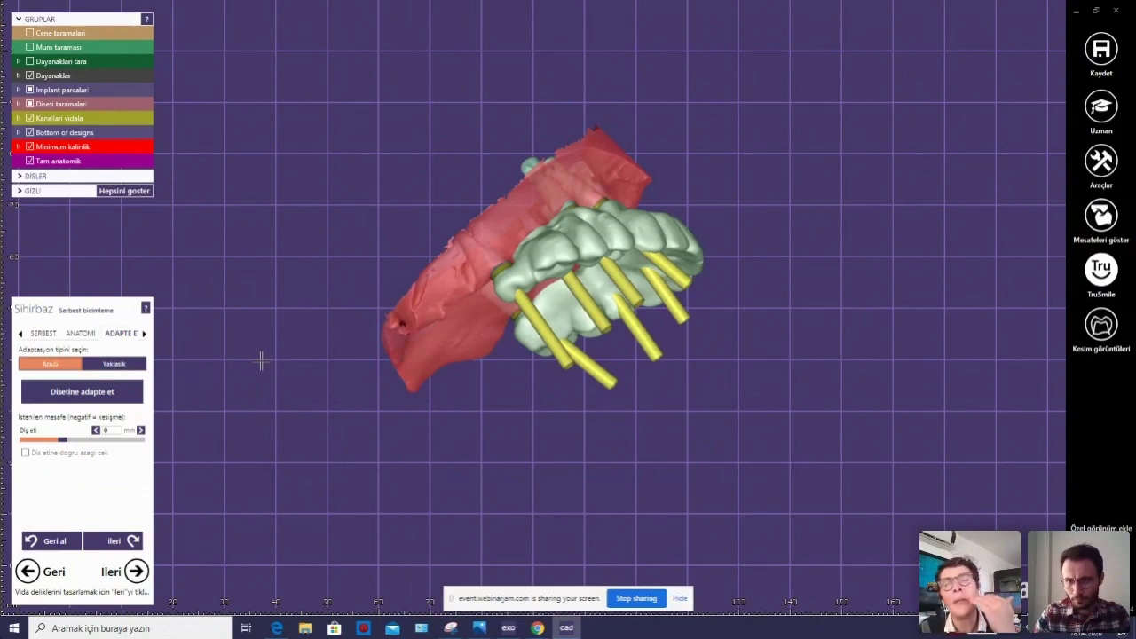
mouse_move(362, 332)
right_down()
mouse_move(403, 307)
mouse_move(501, 310)
mouse_move(533, 275)
right_up()
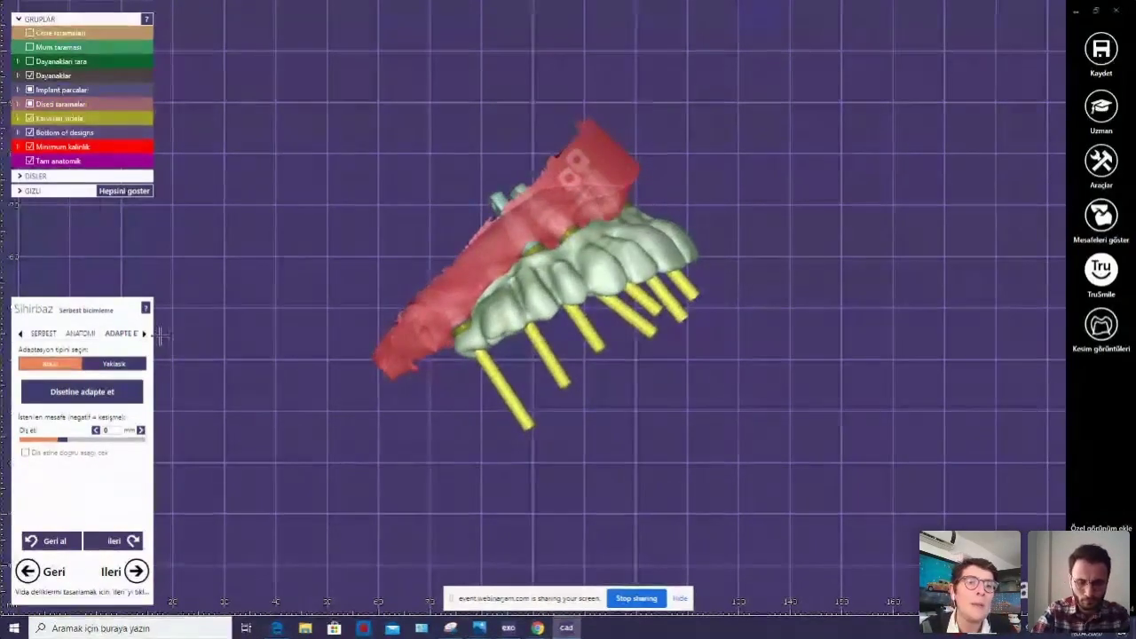
click(139, 336)
right_drag(510, 286, 506, 293)
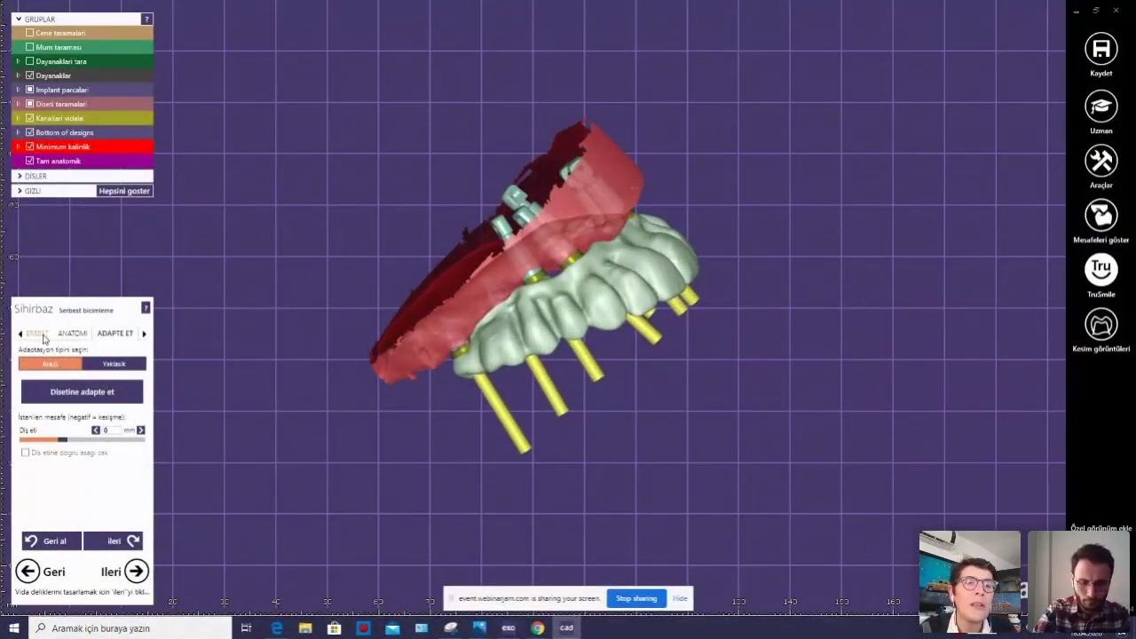
click(110, 382)
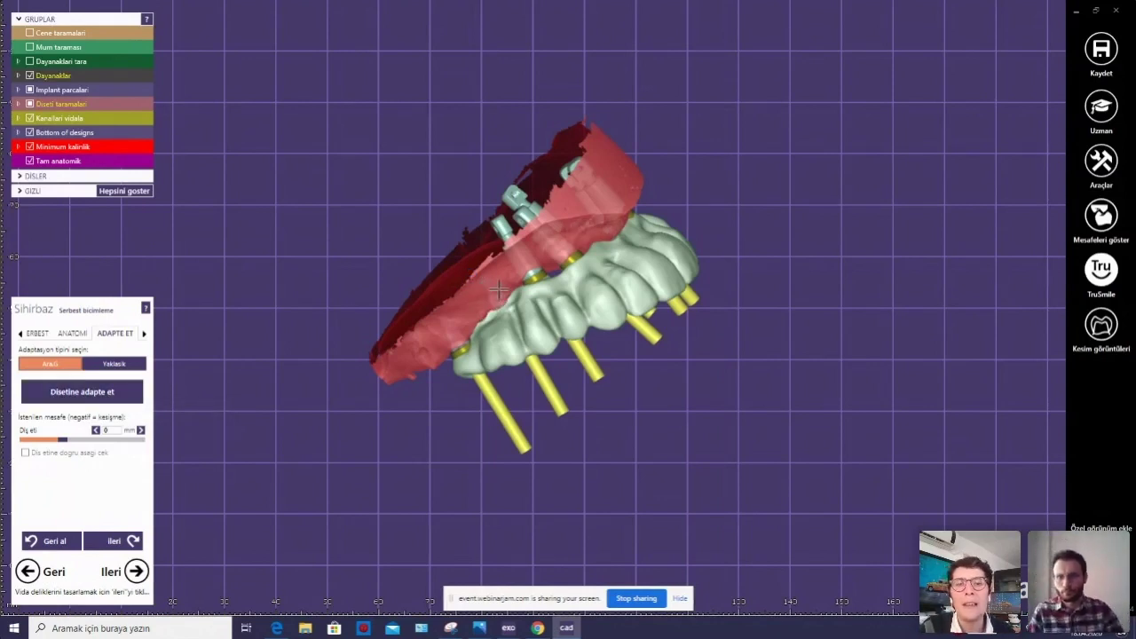
Inspect the adapted bridge from frontal angles with the implant posts upright.
right_drag(493, 290, 482, 299)
scroll(482, 299, up, 2)
scroll(559, 336, up, 3)
scroll(484, 301, down, 3)
right_drag(482, 294, 479, 298)
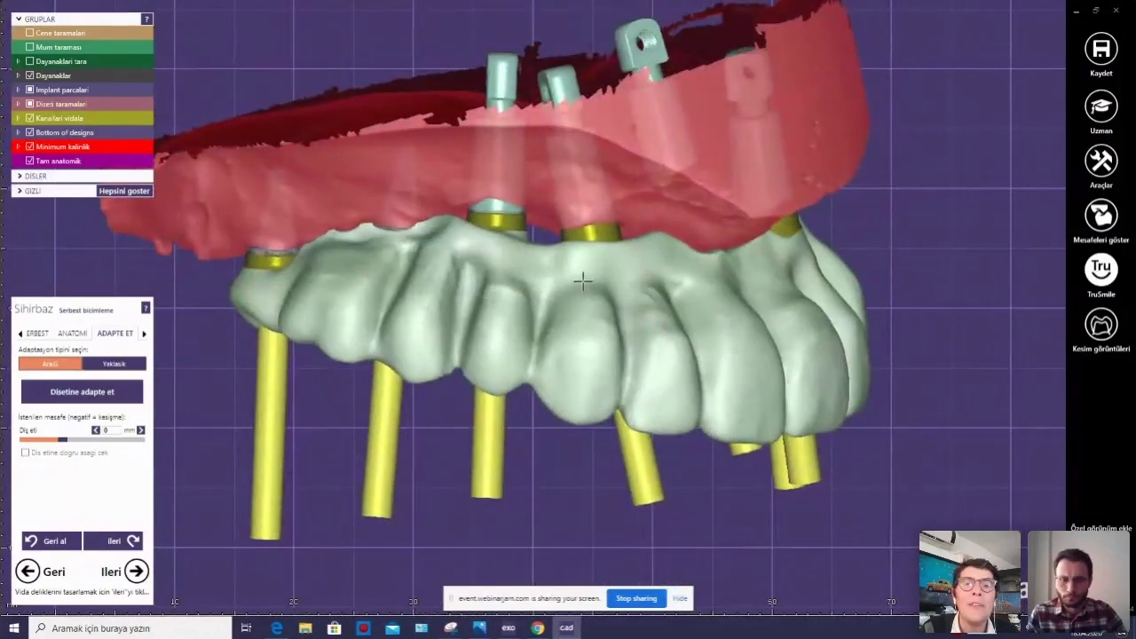
scroll(585, 262, down, 3)
scroll(576, 230, down, 3)
mouse_move(575, 224)
right_down()
mouse_move(578, 264)
mouse_move(578, 254)
right_up()
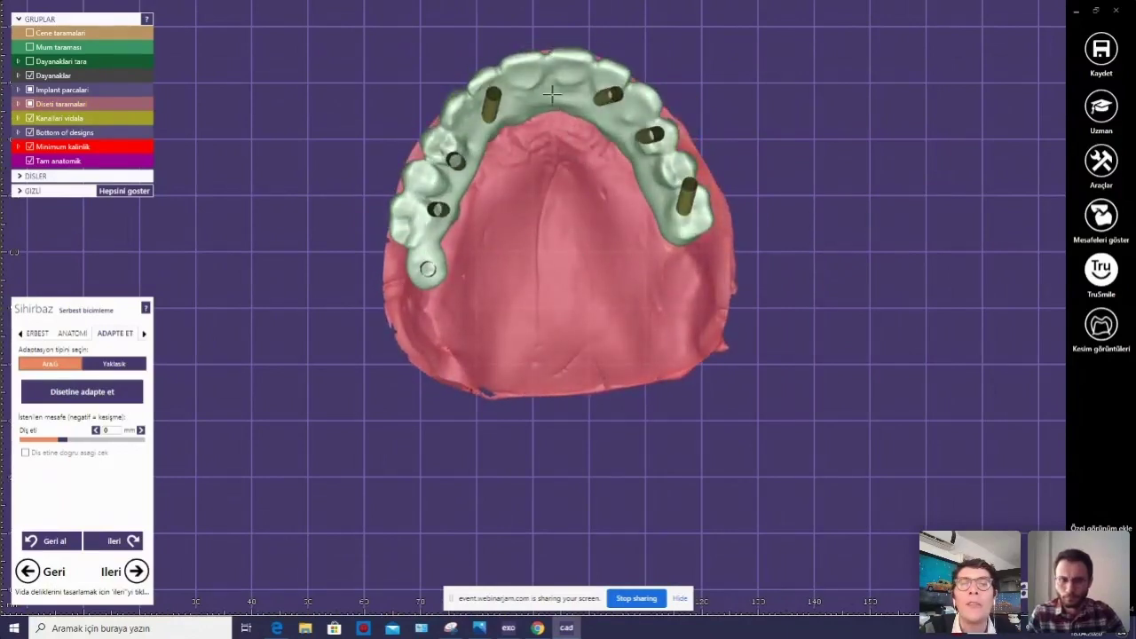
mouse_move(547, 160)
right_down()
mouse_move(544, 114)
mouse_move(330, 268)
right_up()
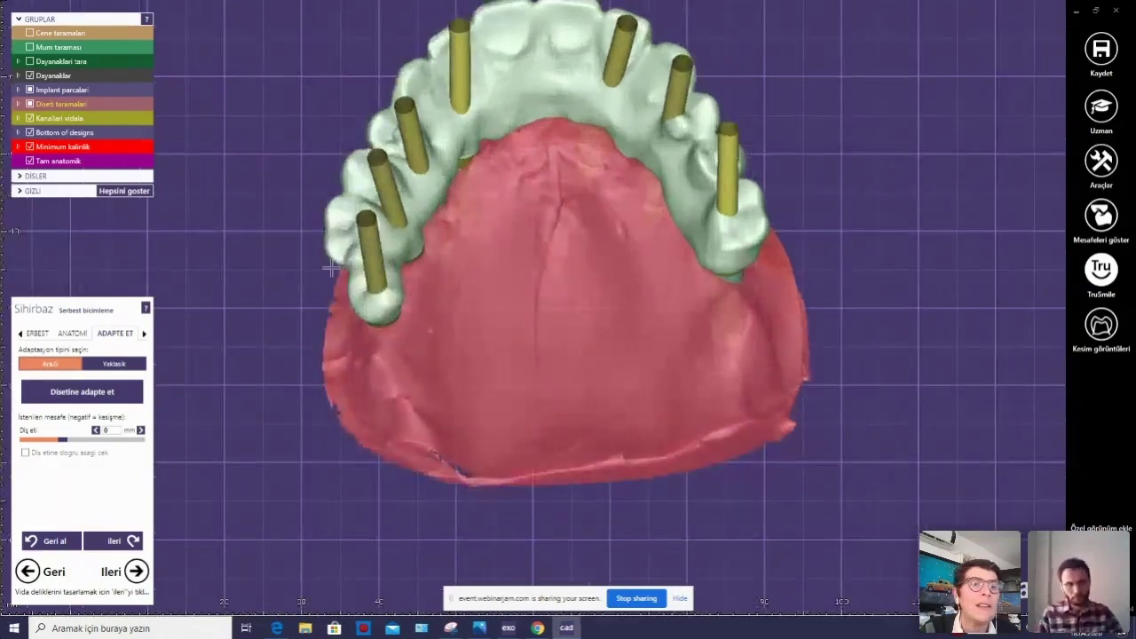
Return to the SERBEST brushes and orbit to inspect the seven screw channels and gum from all sides.
click(35, 332)
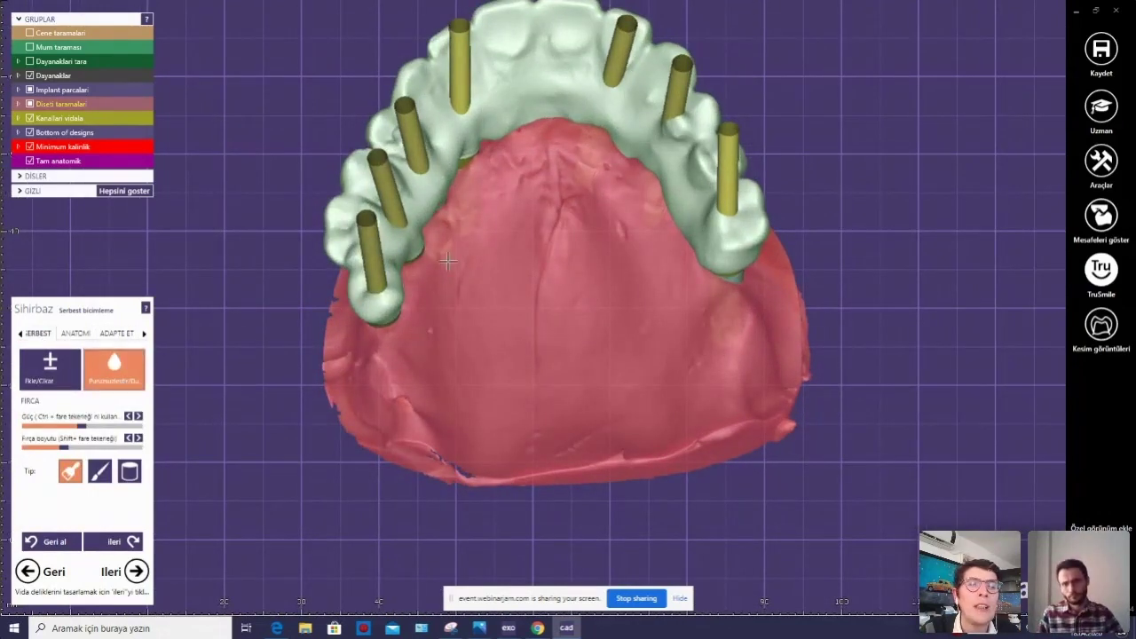
right_drag(448, 262, 548, 196)
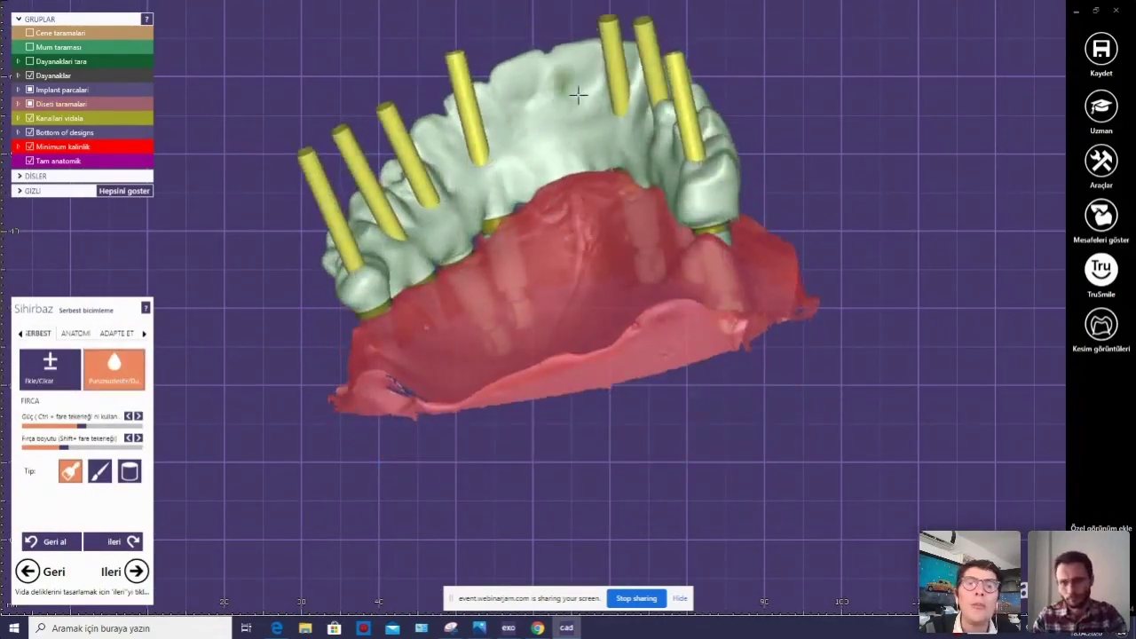
mouse_move(441, 233)
right_down()
mouse_move(447, 250)
mouse_move(573, 268)
right_up()
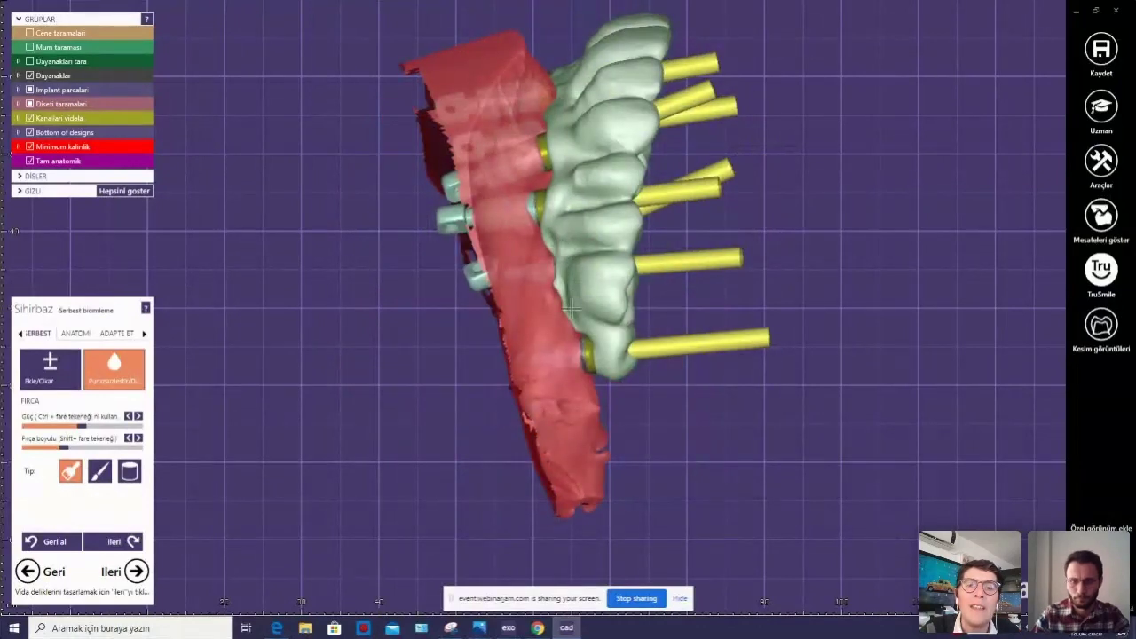
right_drag(565, 288, 591, 234)
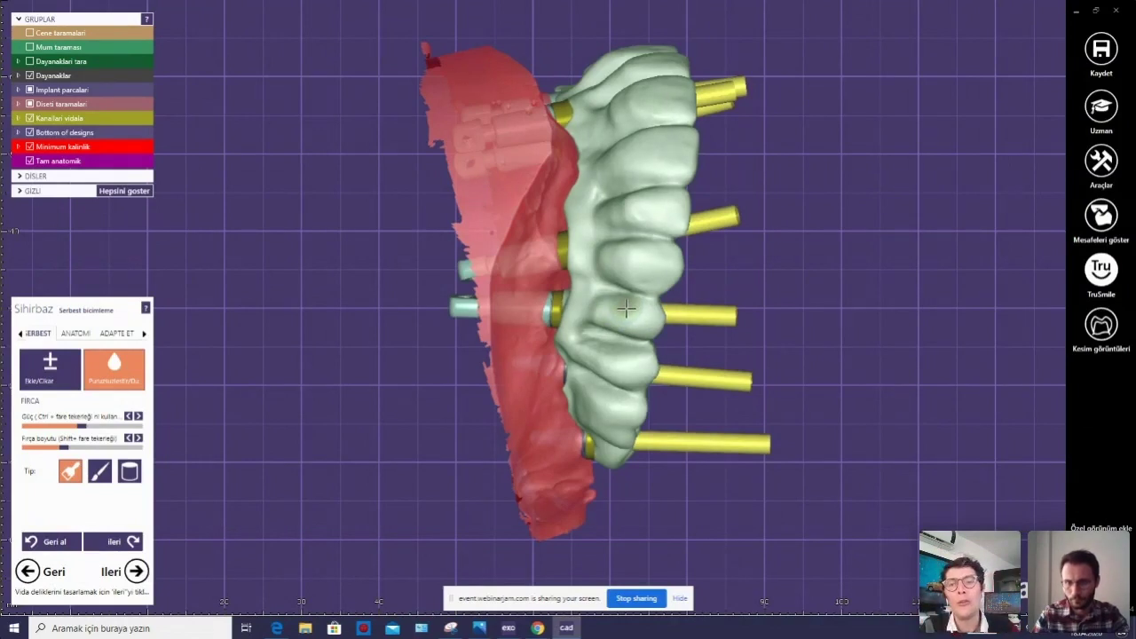
right_drag(550, 219, 590, 228)
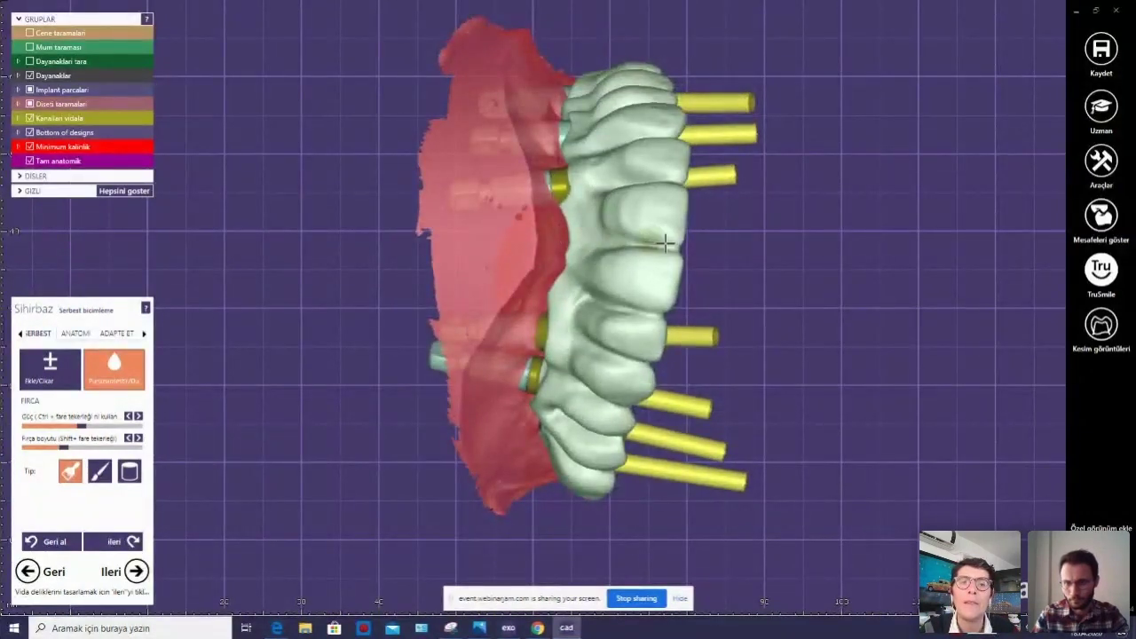
mouse_move(648, 244)
right_down()
mouse_move(622, 272)
mouse_move(625, 241)
right_up()
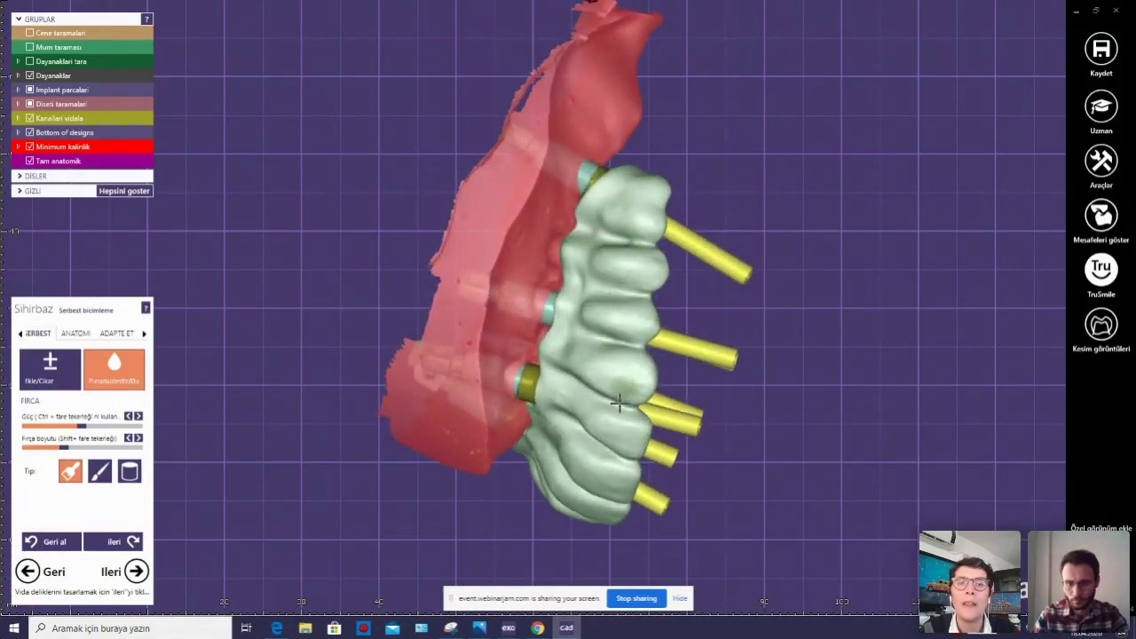
right_drag(578, 345, 577, 346)
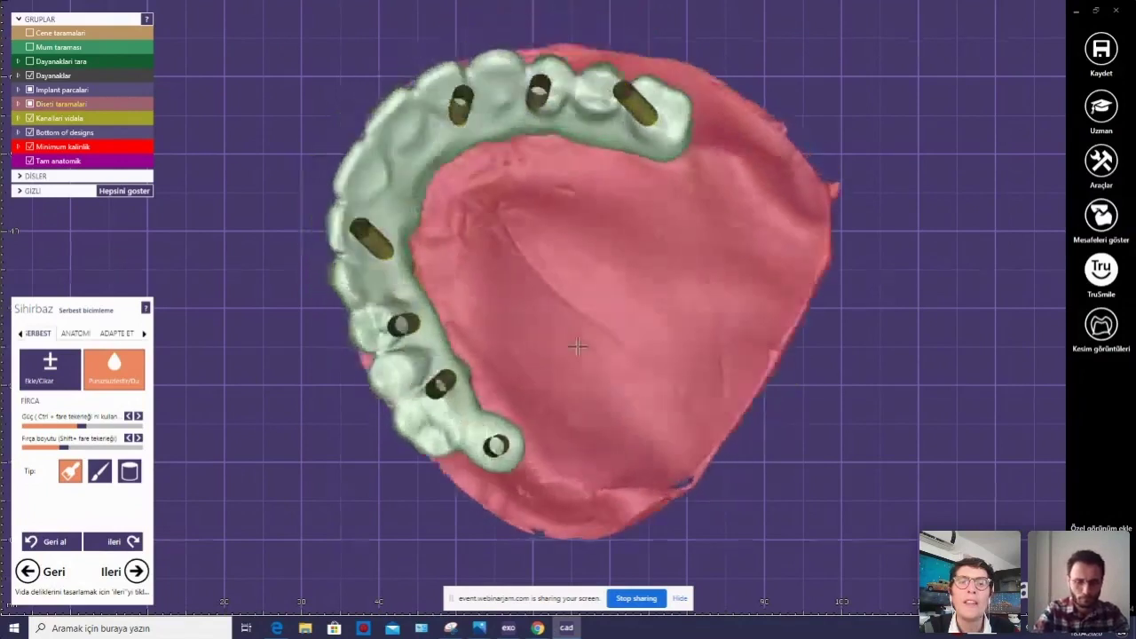
Show the gingiva adaptation options, hide the Diseti taramaları scan, and zoom on the abutment collars.
click(136, 570)
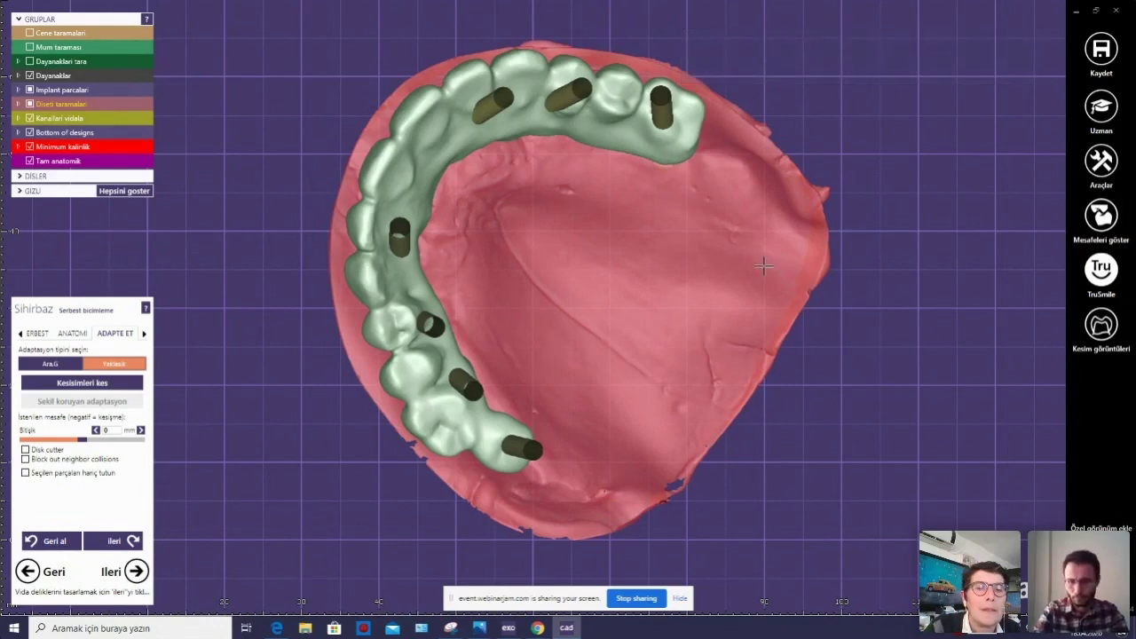
right_drag(764, 265, 772, 258)
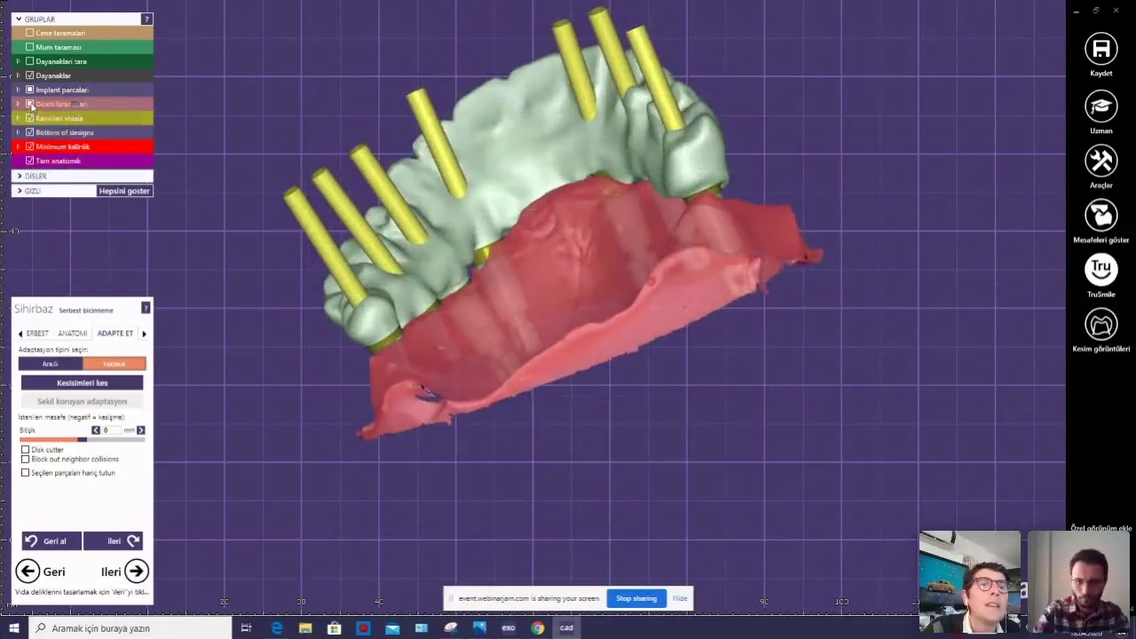
click(30, 104)
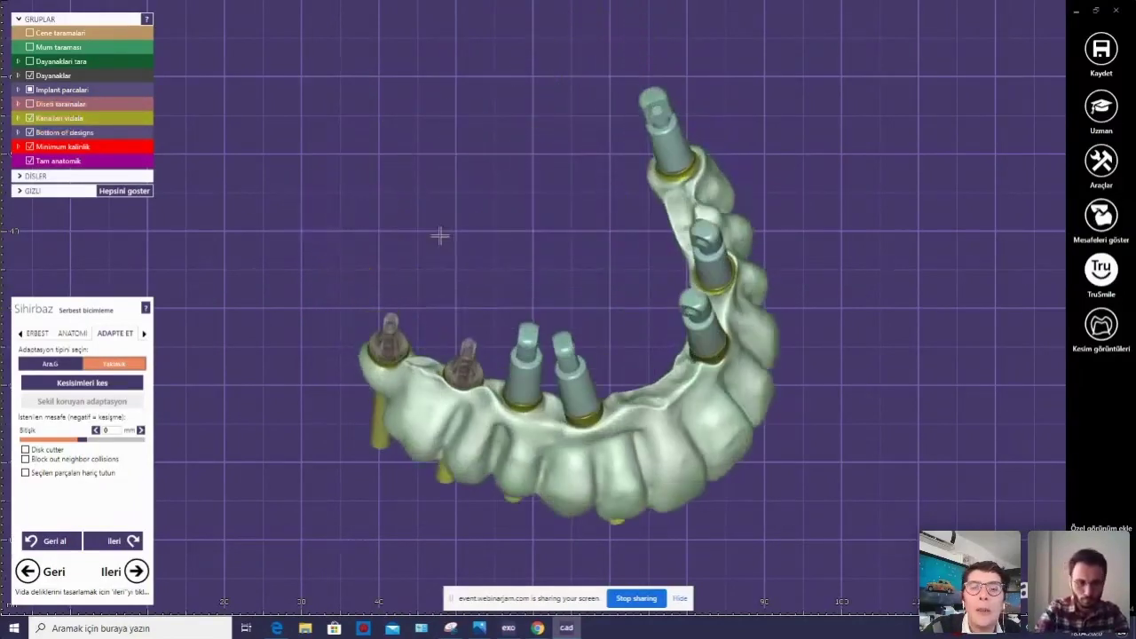
scroll(508, 425, up, 5)
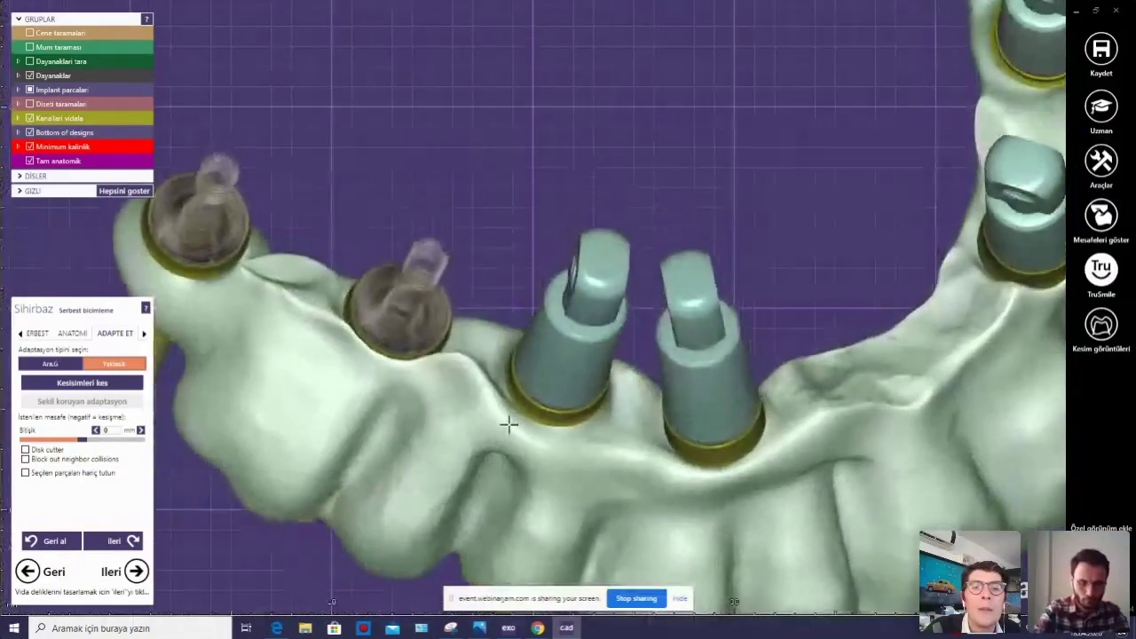
Smooth the bridge around the implant collars and along the front teeth, then pick the middle brush tip.
click(48, 334)
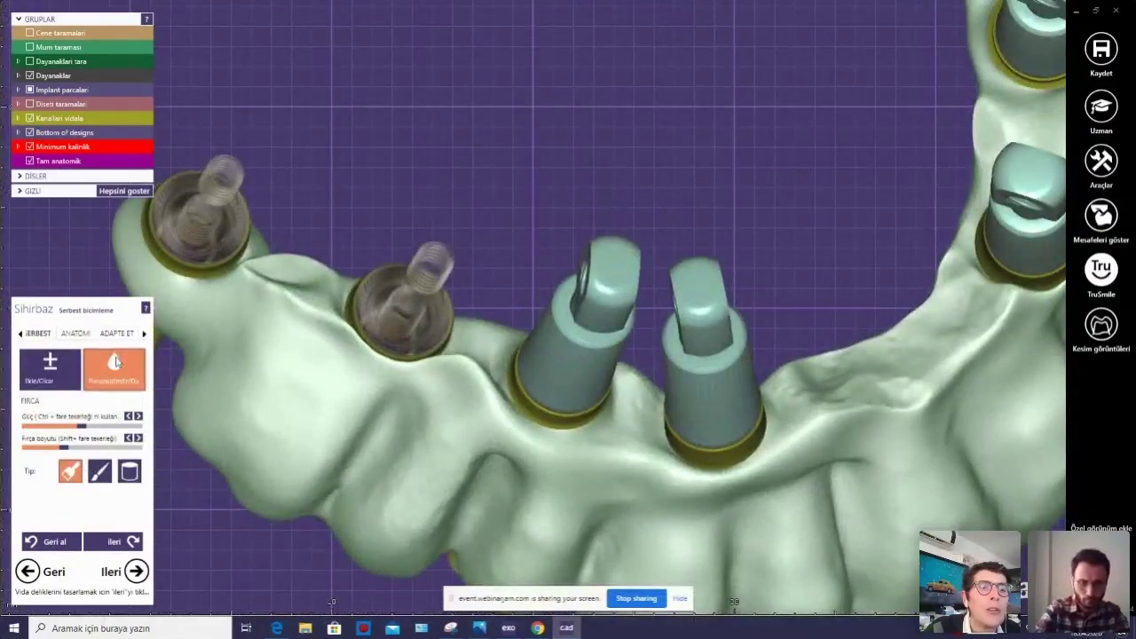
drag(330, 352, 249, 297)
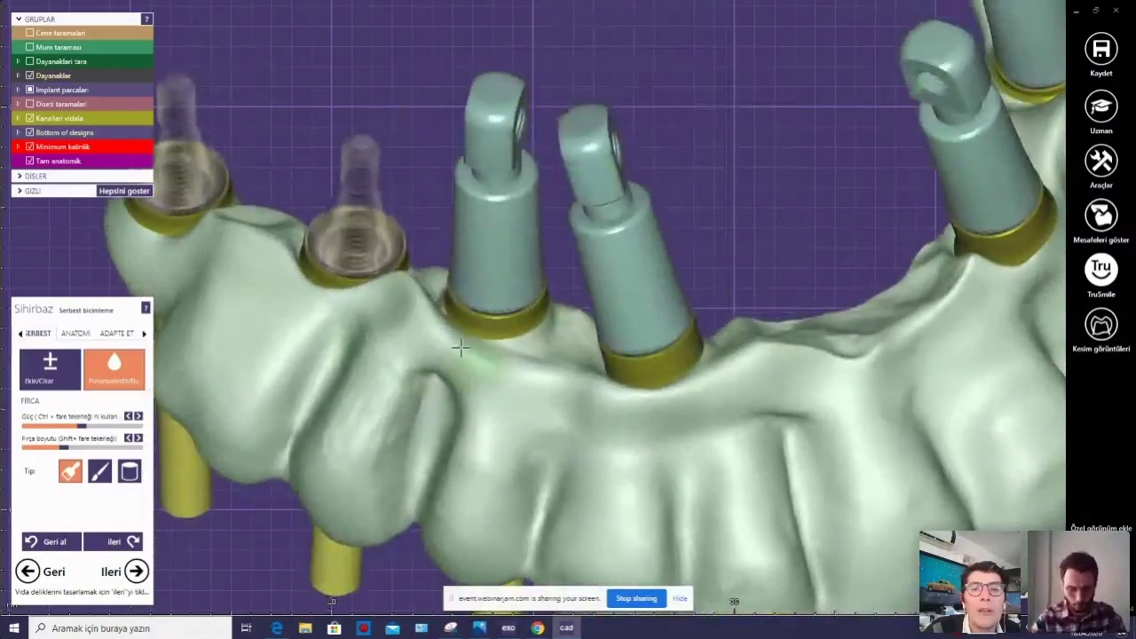
drag(459, 348, 429, 450)
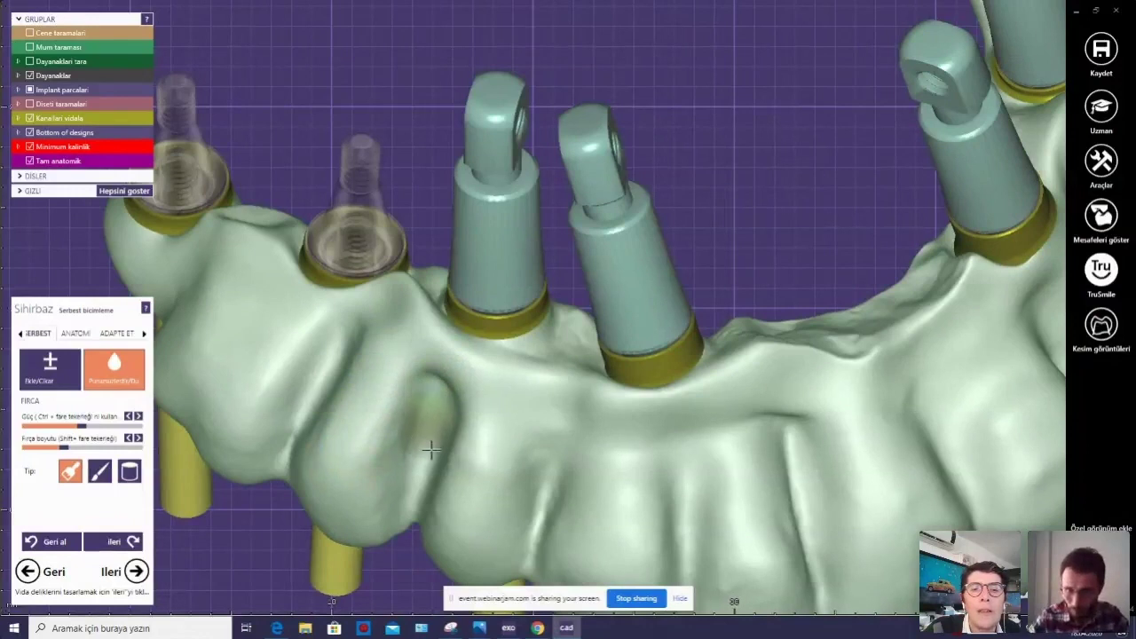
right_drag(429, 450, 489, 434)
mouse_move(489, 434)
mouse_down()
mouse_move(529, 248)
mouse_move(654, 267)
mouse_up()
right_drag(654, 266, 676, 279)
mouse_move(677, 279)
mouse_down()
mouse_move(792, 508)
mouse_move(794, 464)
mouse_up()
right_drag(793, 464, 759, 156)
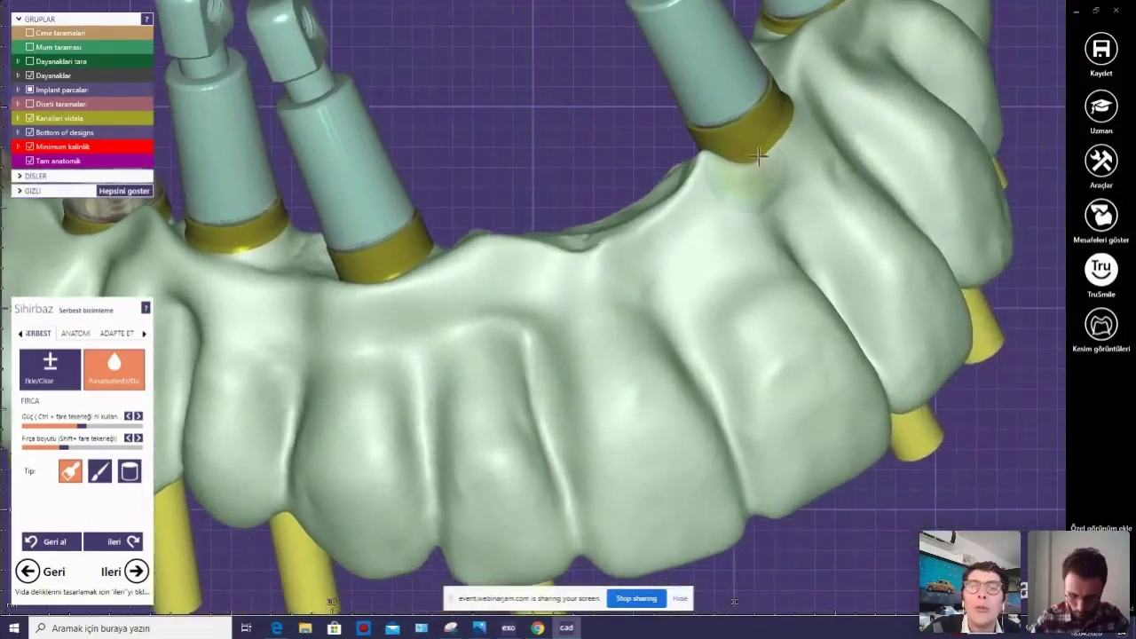
right_drag(523, 317, 164, 463)
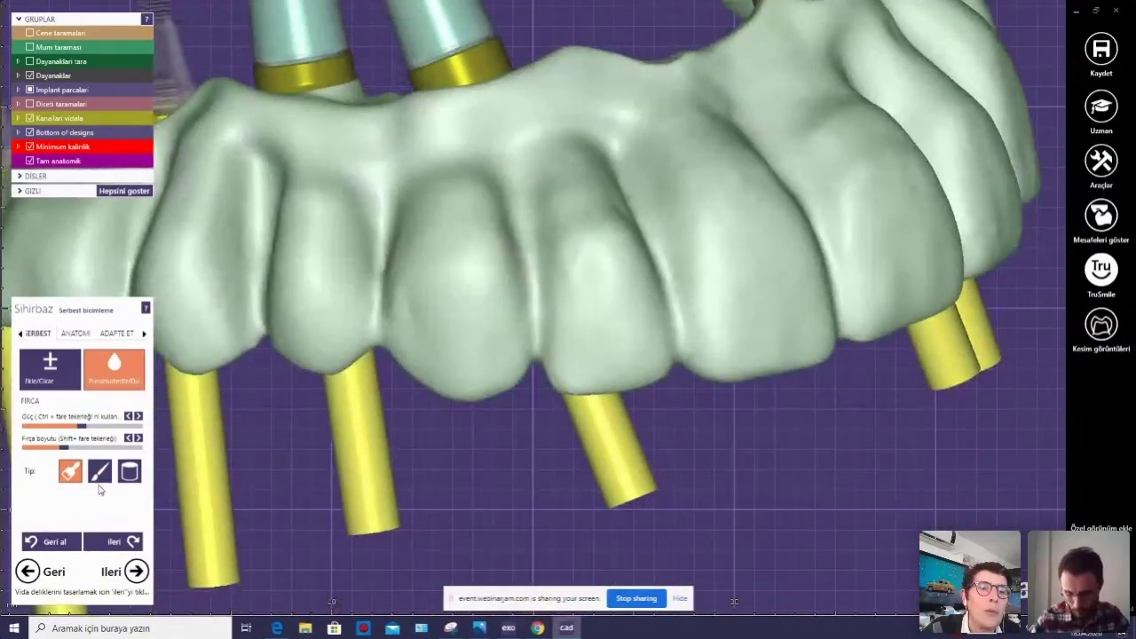
click(99, 472)
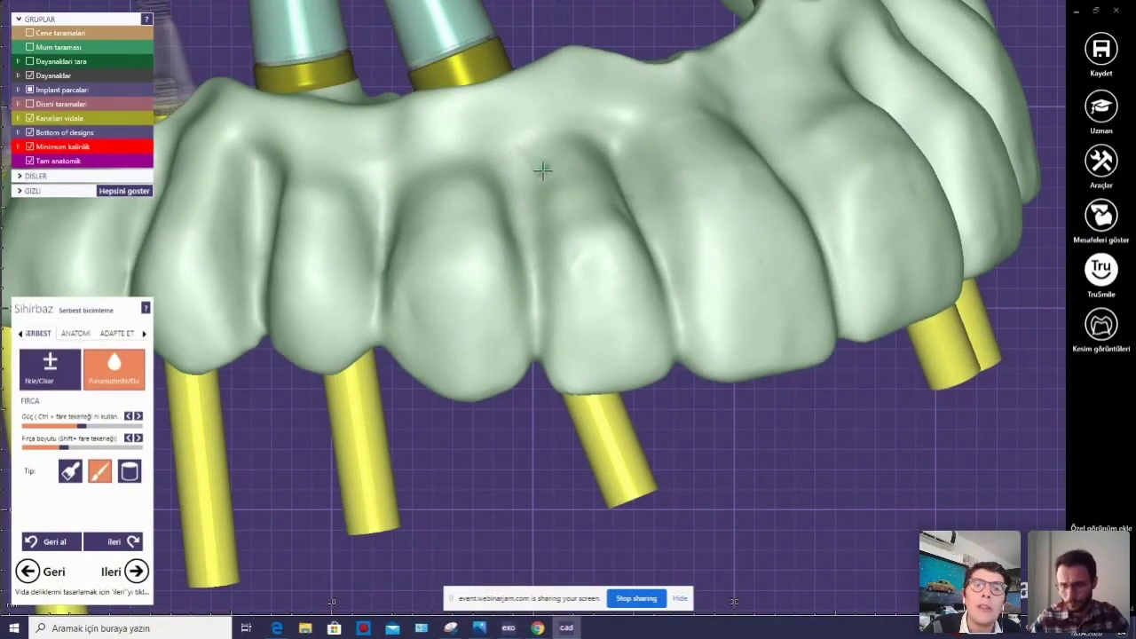
mouse_move(522, 199)
right_down()
mouse_move(540, 213)
mouse_move(575, 457)
right_up()
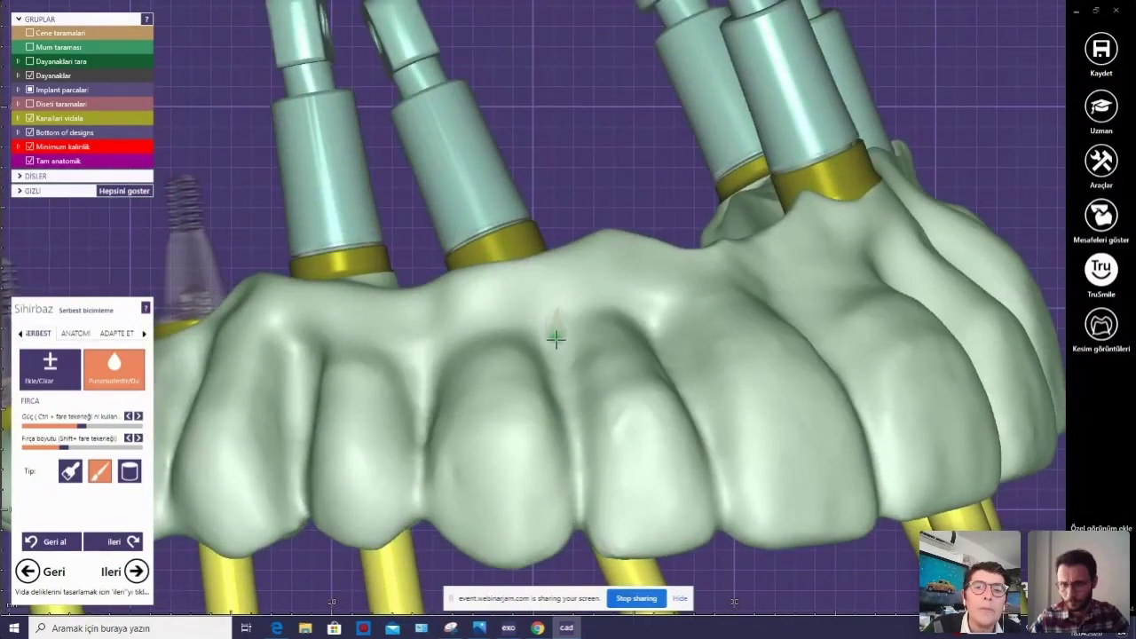
With Ekle/Çıkar, add material into two front embrasures and along the upper ridge.
click(49, 366)
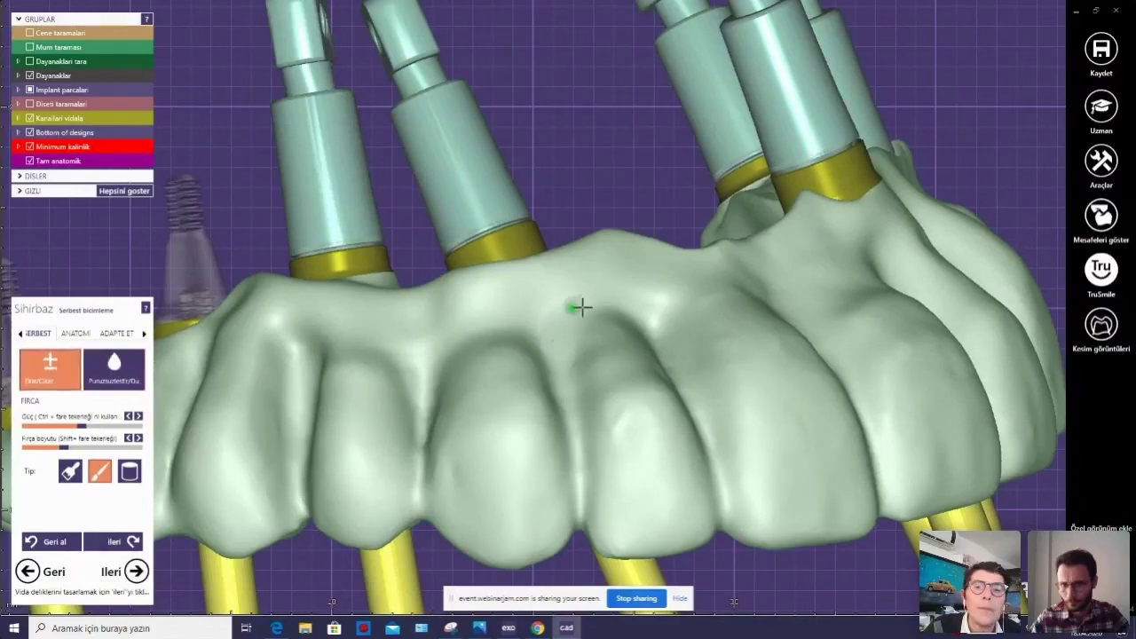
drag(552, 352, 565, 417)
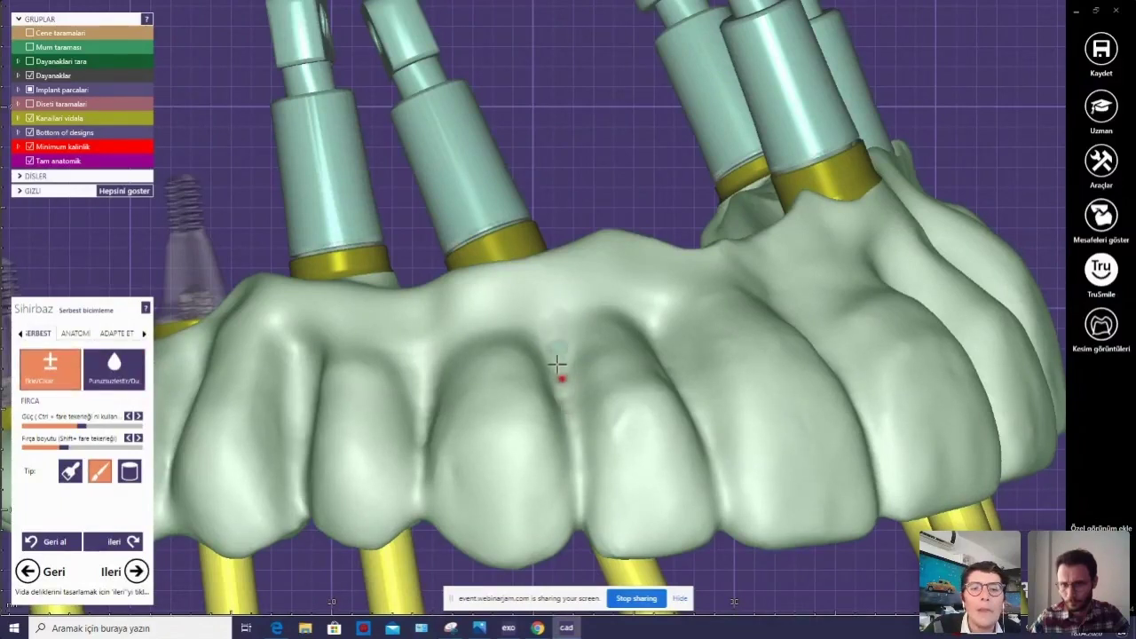
drag(418, 399, 423, 315)
mouse_move(663, 315)
mouse_down()
mouse_move(666, 267)
mouse_move(654, 297)
mouse_move(616, 271)
mouse_move(658, 316)
mouse_move(655, 274)
mouse_move(649, 297)
mouse_up()
mouse_move(699, 407)
right_down()
mouse_move(672, 429)
mouse_move(555, 399)
right_up()
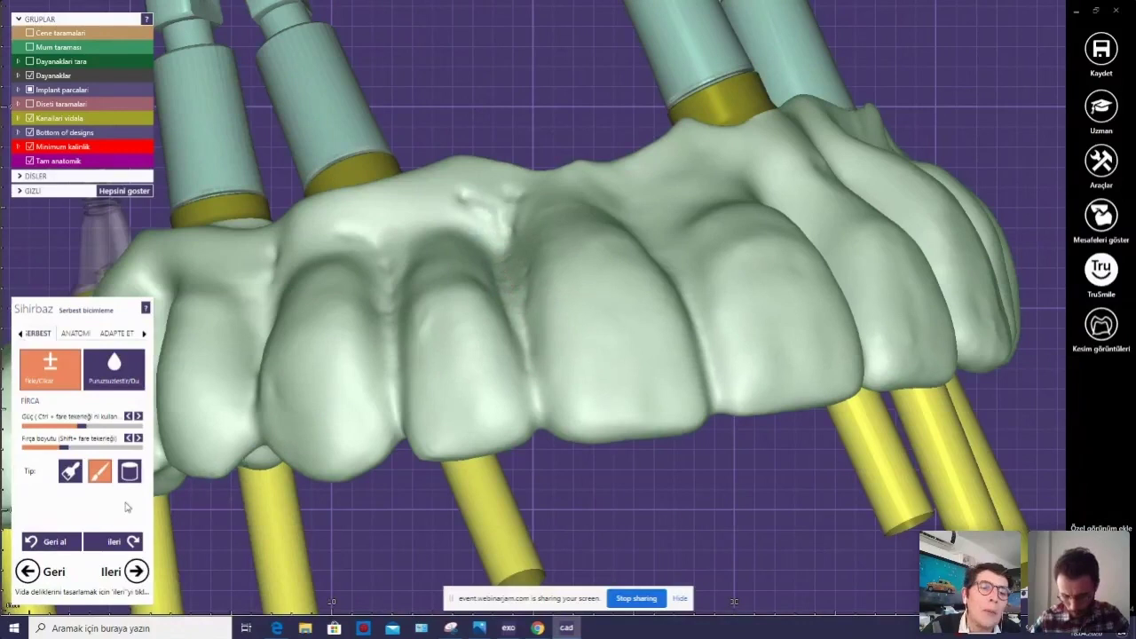
Undo three unwanted sculpting strokes with Geri al and continue with İleri.
click(45, 545)
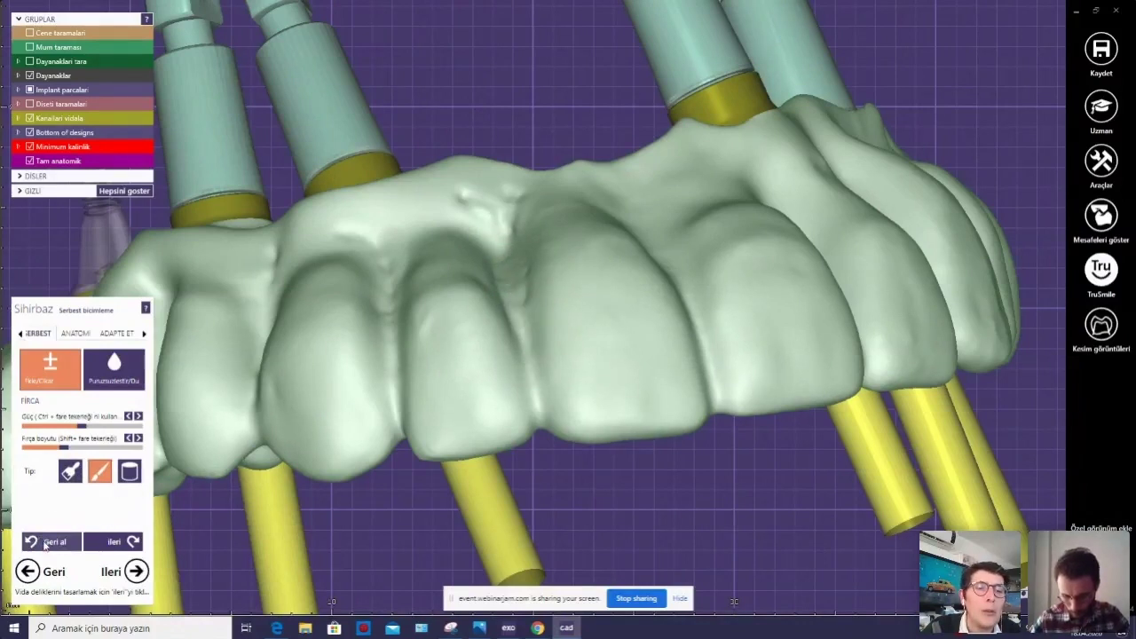
click(44, 545)
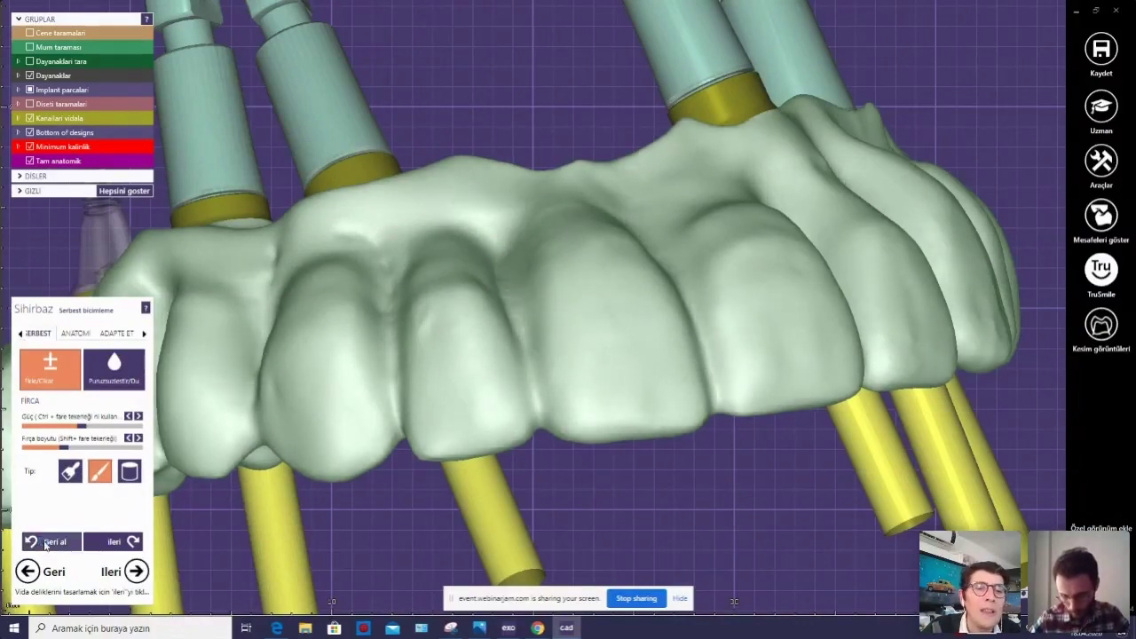
click(44, 545)
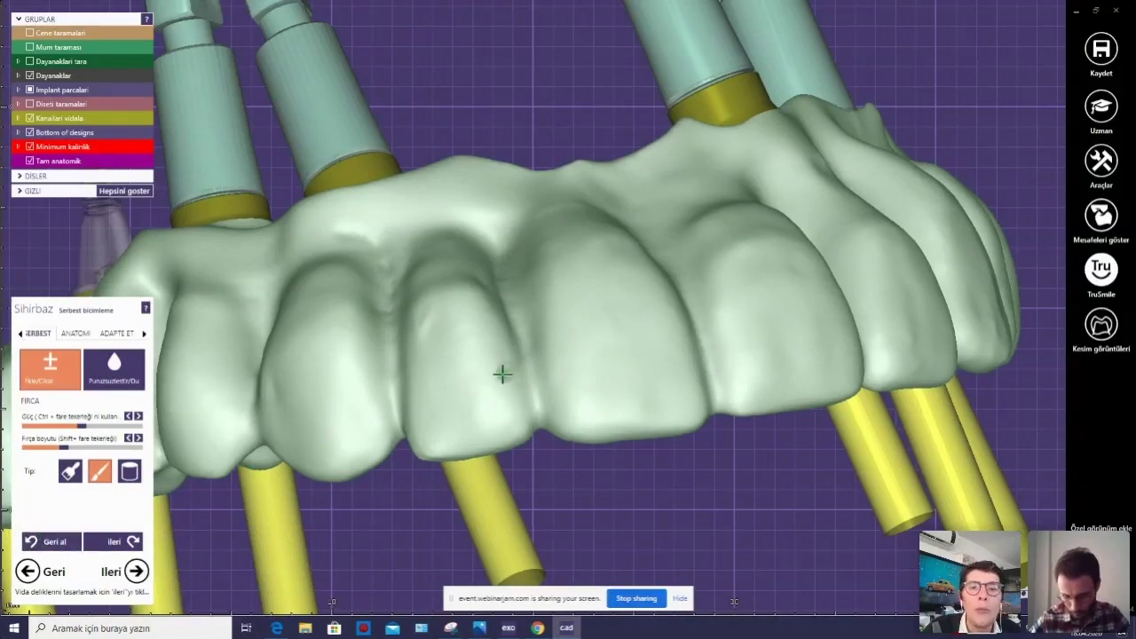
right_drag(502, 375, 504, 361)
click(135, 571)
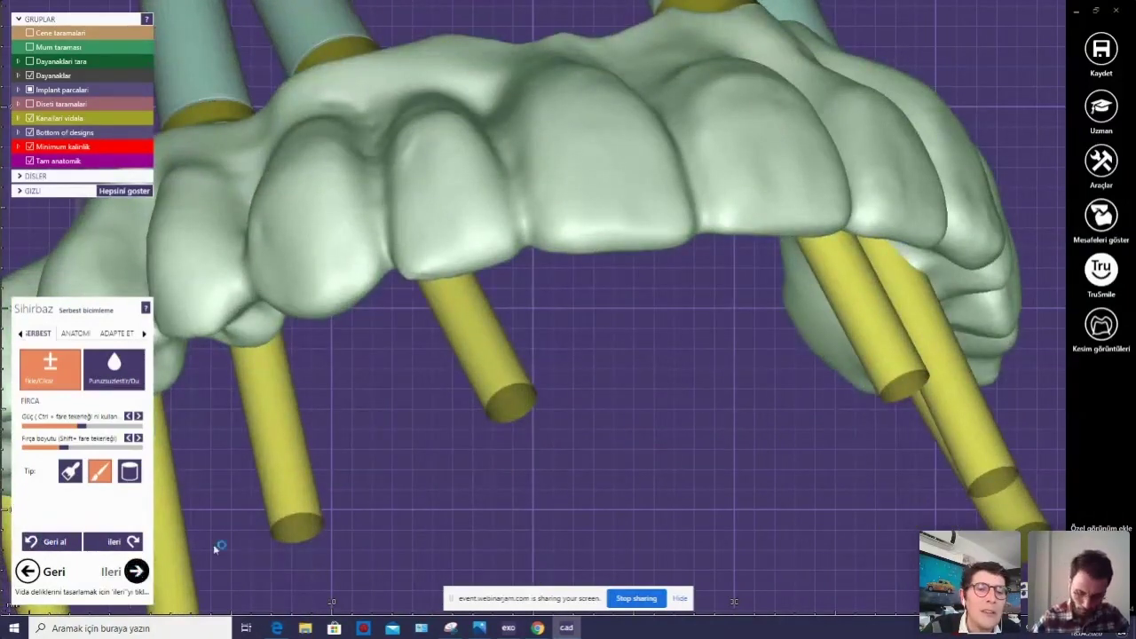
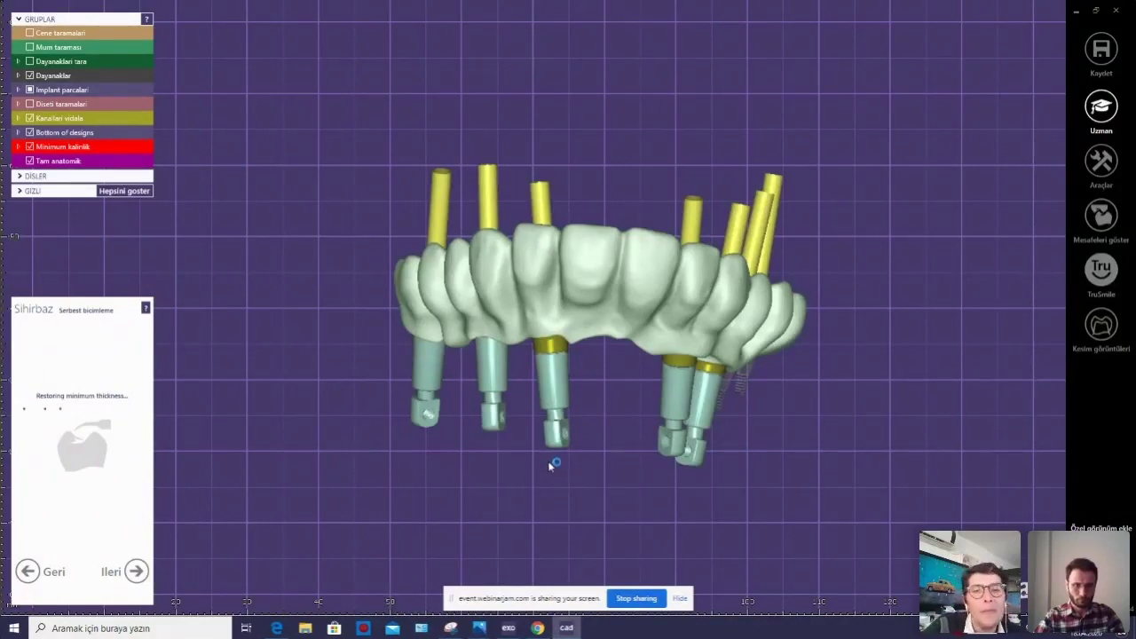
Rotate, zoom and tilt the bridge to an oblique view while minimum thickness restores.
right_drag(612, 330, 607, 334)
scroll(570, 299, up, 2)
scroll(570, 299, down, 3)
mouse_move(570, 299)
right_down()
mouse_move(568, 286)
mouse_move(637, 320)
right_up()
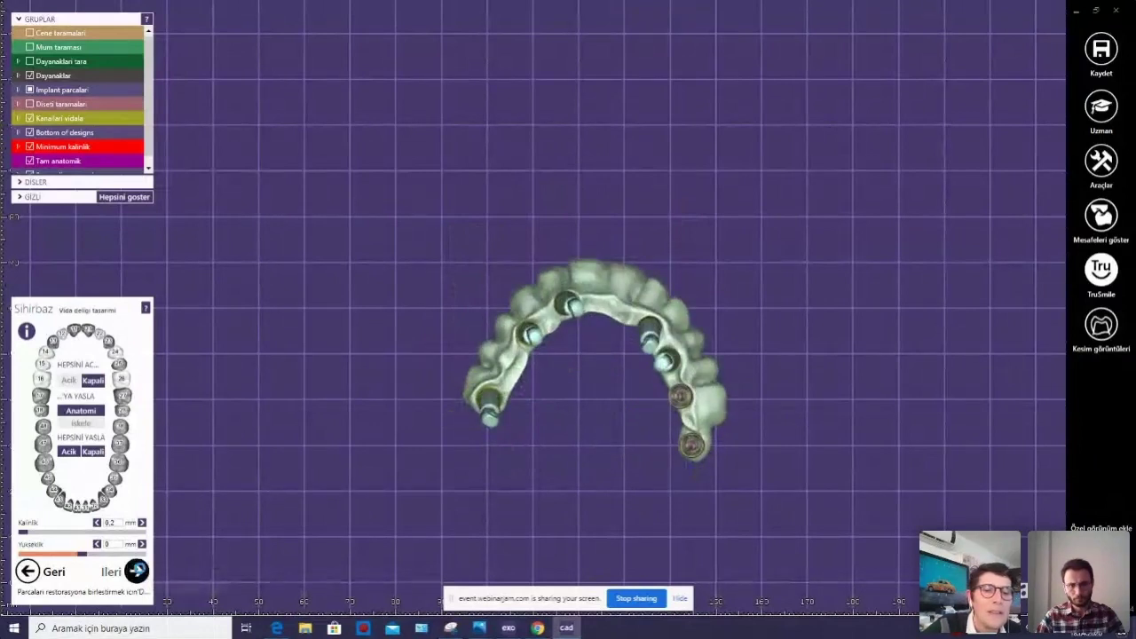
Accept the screw channels and merge the bridge parts into one piece.
click(136, 571)
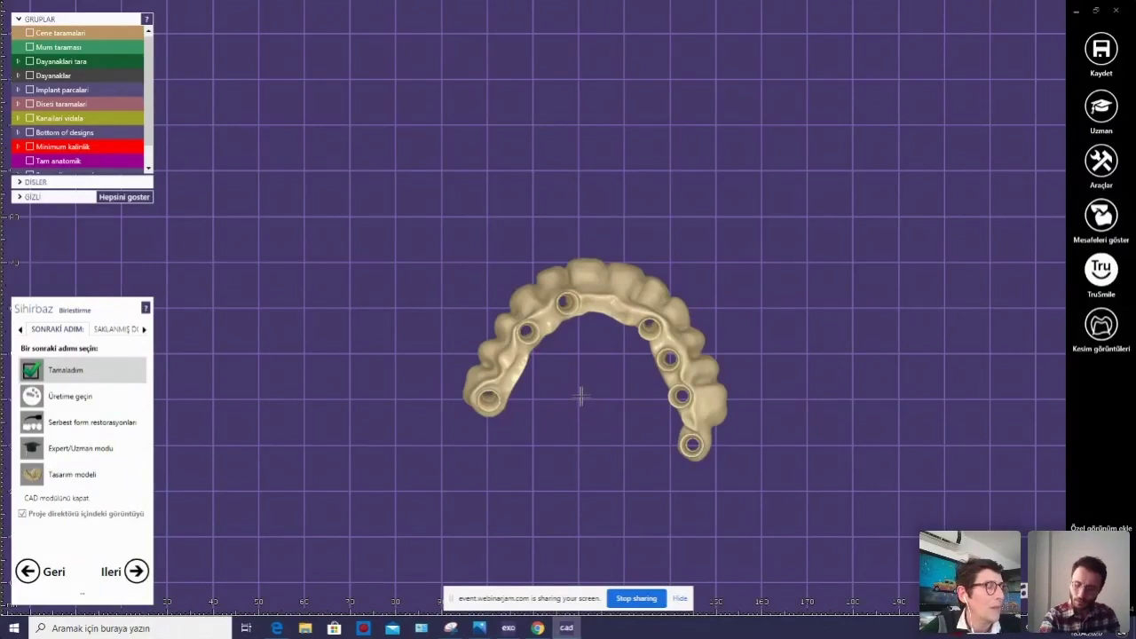
Zoom in and tilt the arch to see the implant holes at an angle.
scroll(563, 332, up, 3)
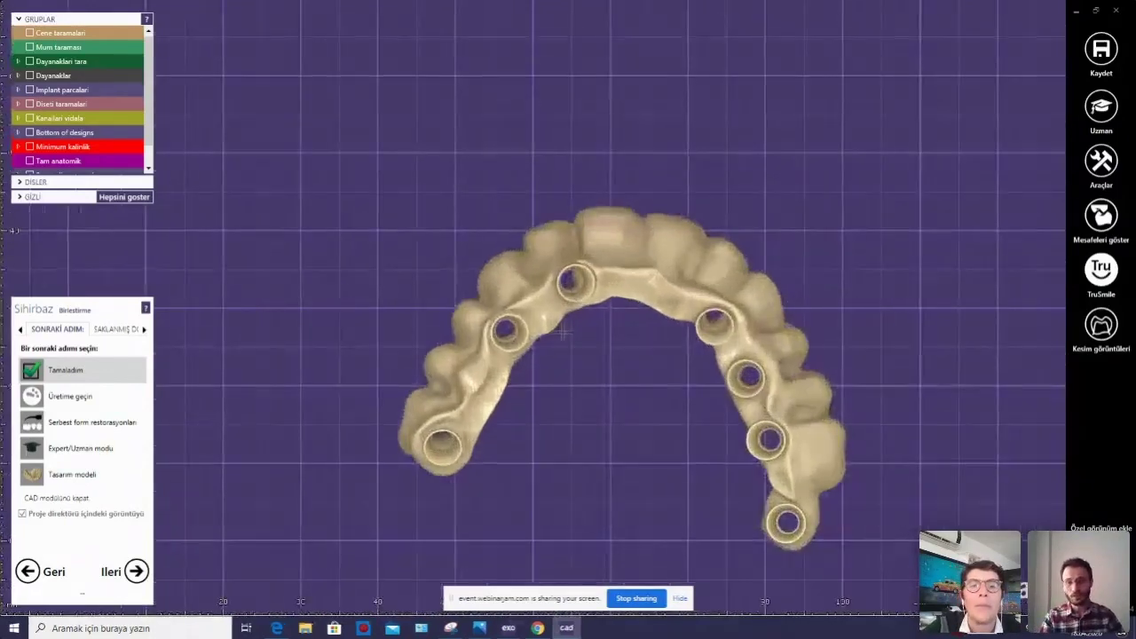
scroll(562, 332, up, 1)
mouse_move(562, 332)
right_down()
mouse_move(575, 353)
mouse_move(614, 296)
mouse_move(581, 317)
mouse_move(482, 337)
mouse_move(268, 216)
right_up()
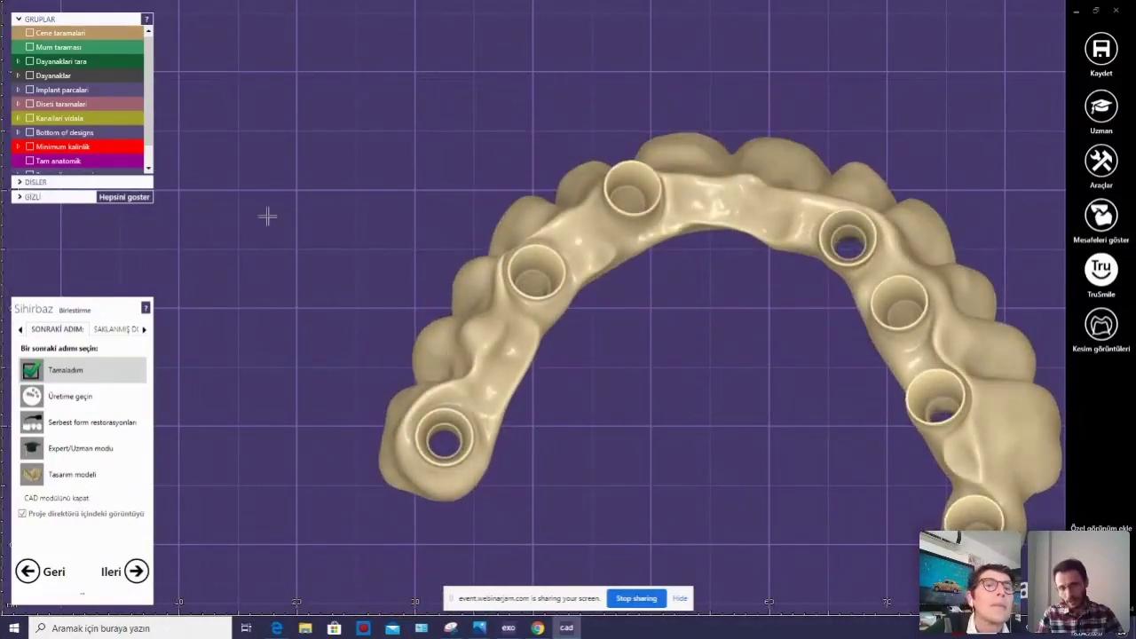
scroll(151, 127, down, 2)
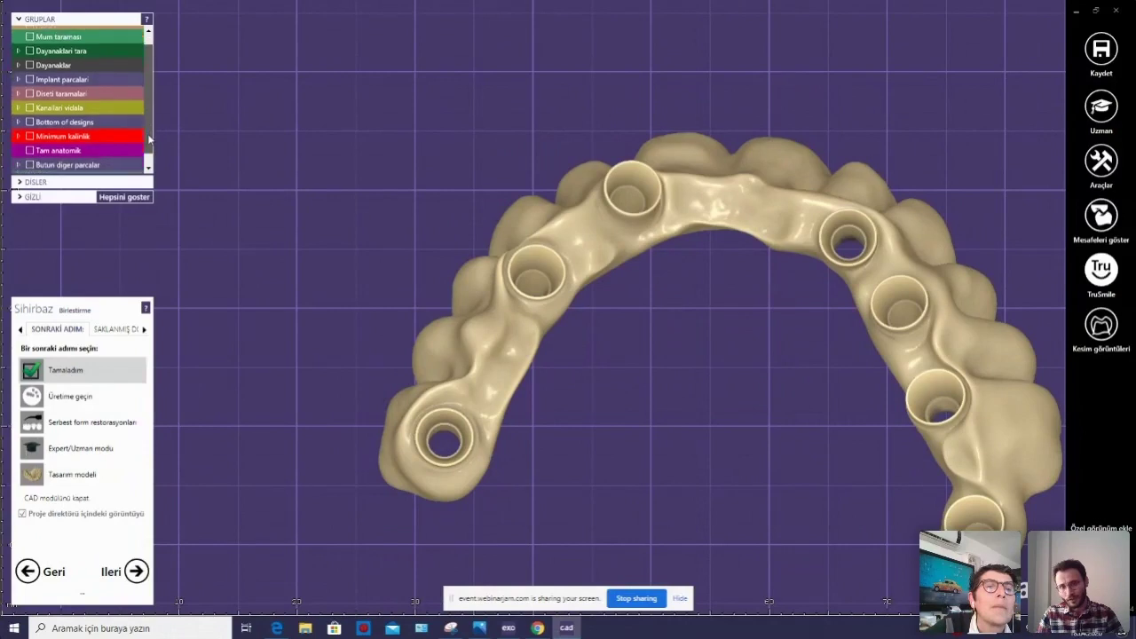
Show Birleştirilmiş parçalar, expand Implant parçaları and briefly toggle one implant, then recentre the bridge.
click(30, 168)
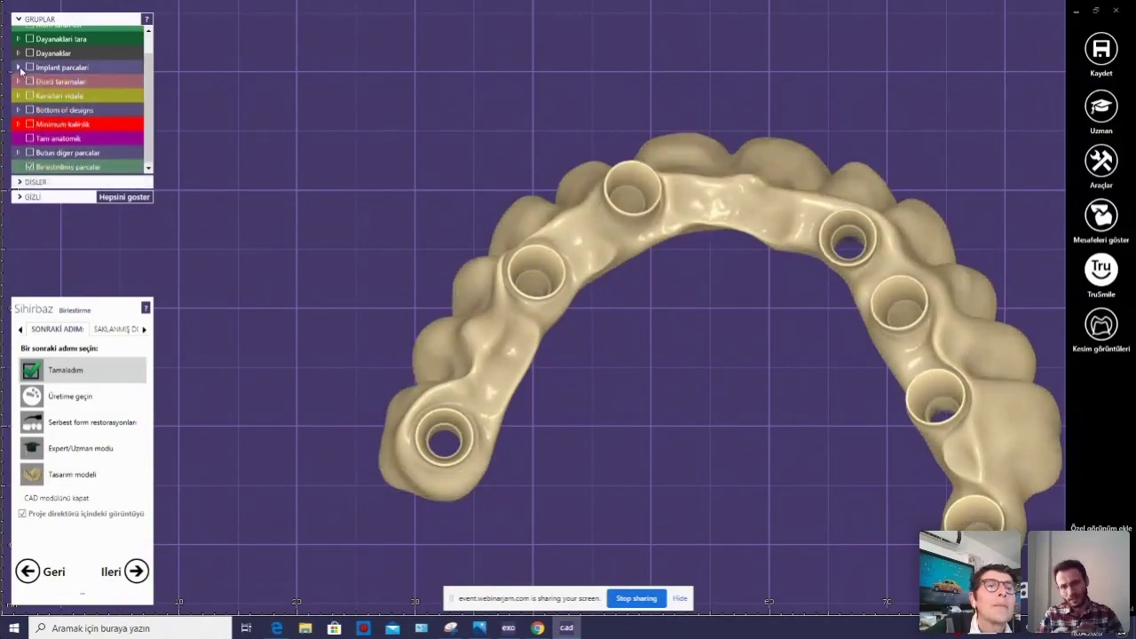
click(17, 67)
click(40, 81)
click(40, 81)
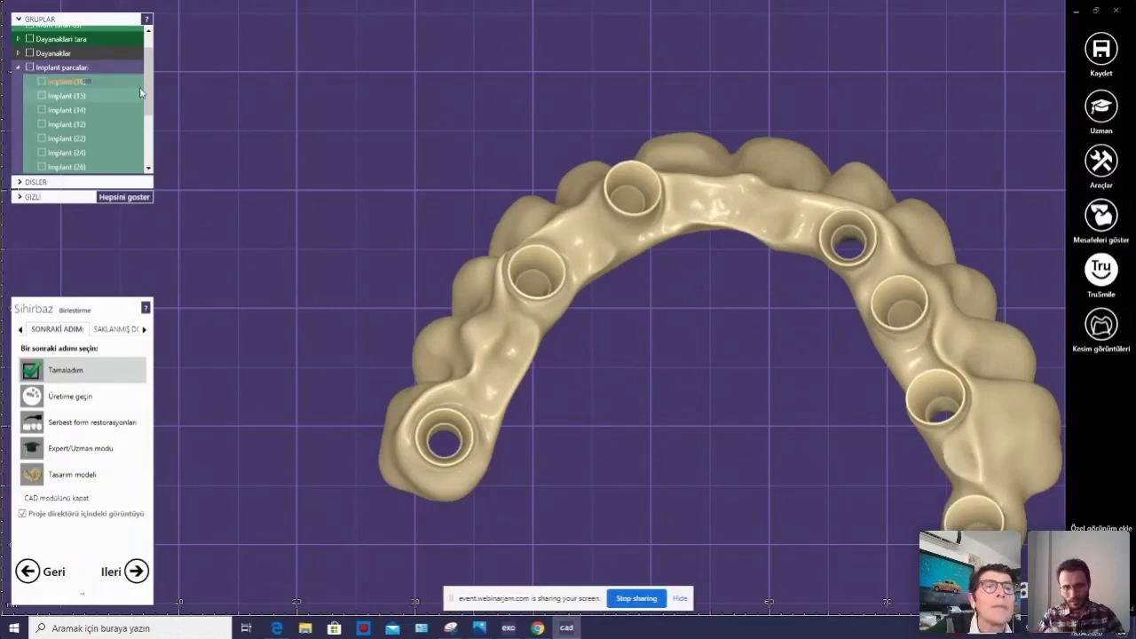
scroll(150, 99, down, 2)
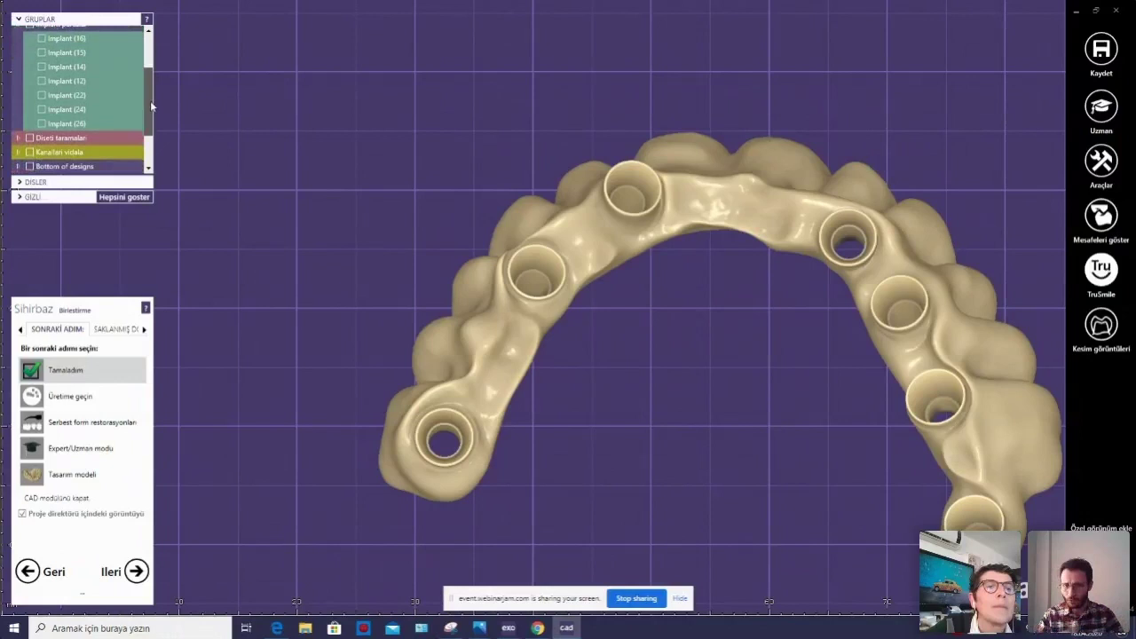
scroll(148, 88, up, 1)
scroll(147, 80, up, 1)
scroll(147, 78, up, 2)
scroll(147, 75, up, 1)
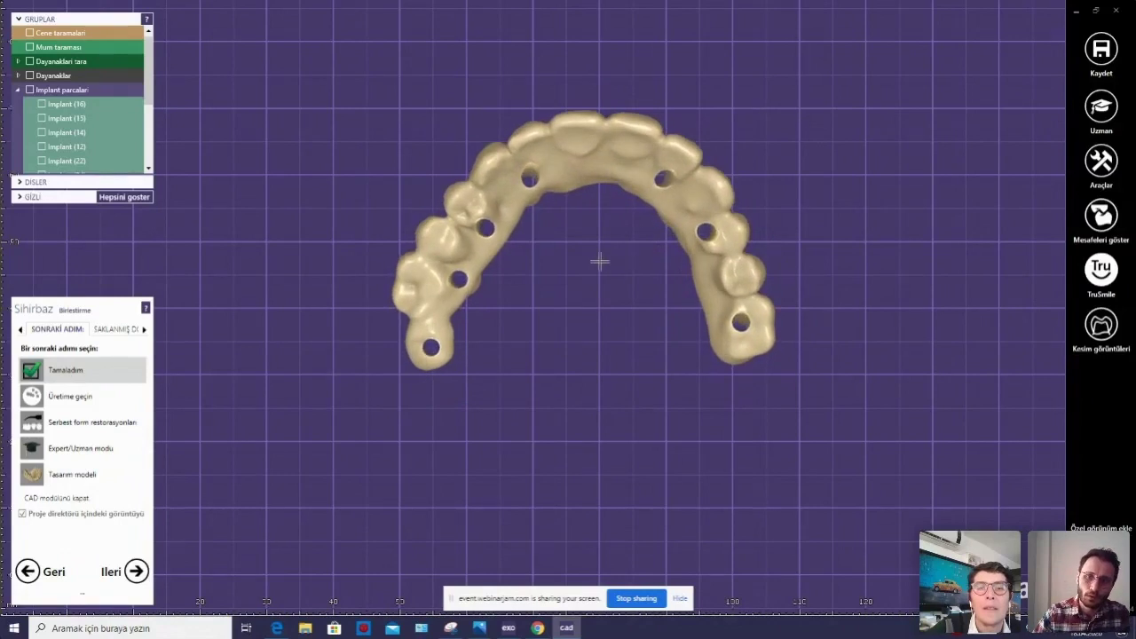
middle_drag(600, 261, 594, 343)
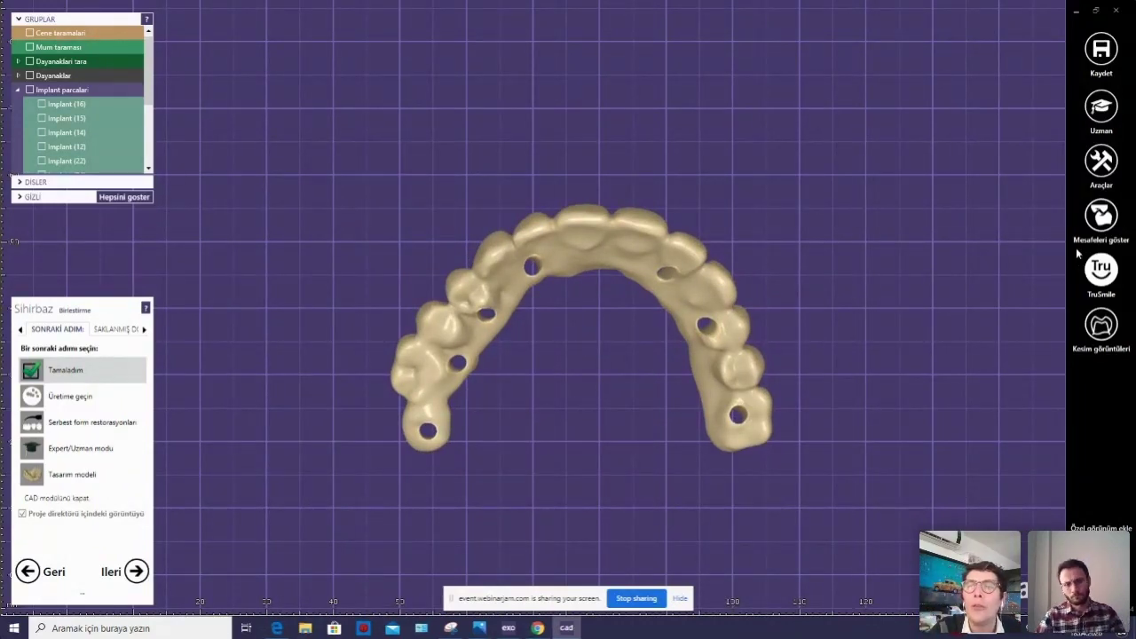
Switch to Expert mode and inspect the anatomic waxup teeth's action list.
click(1109, 168)
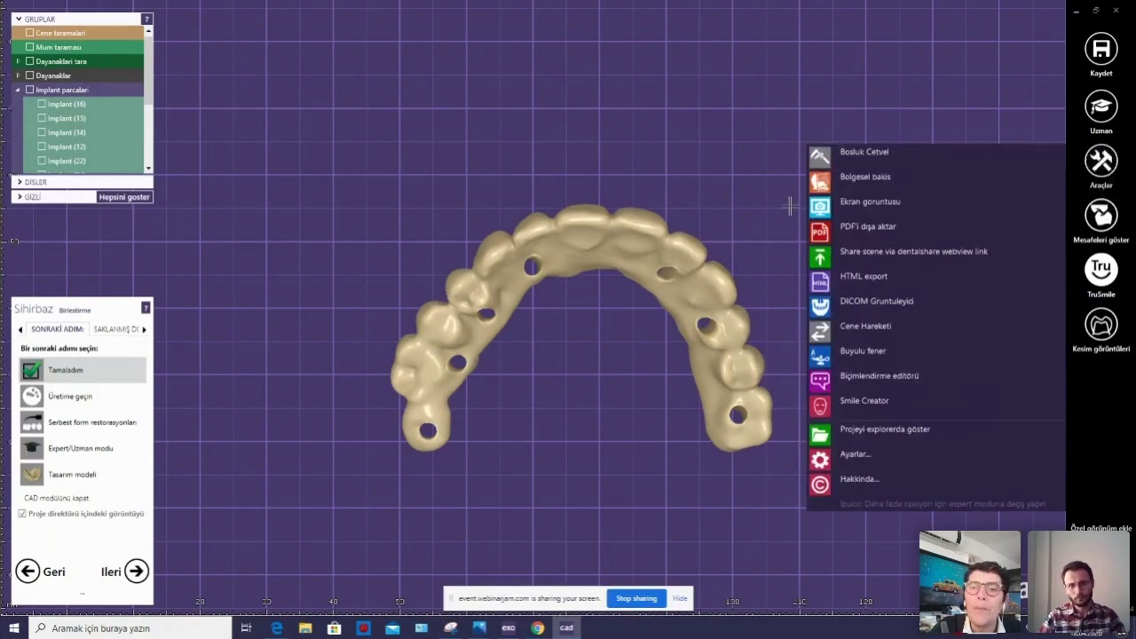
click(1099, 111)
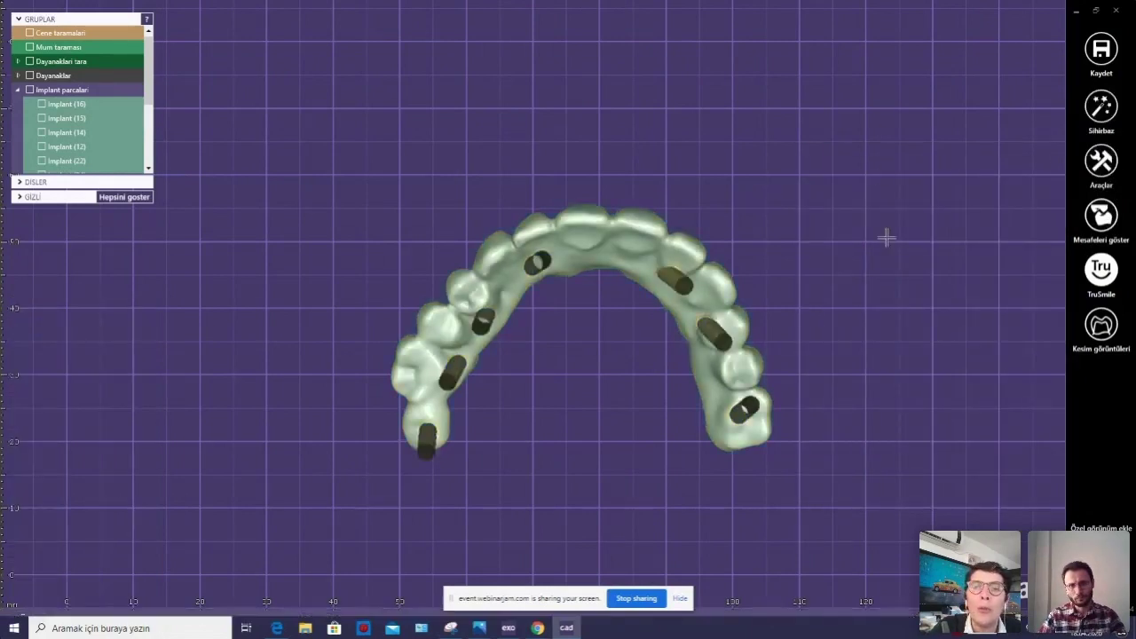
right_click(617, 232)
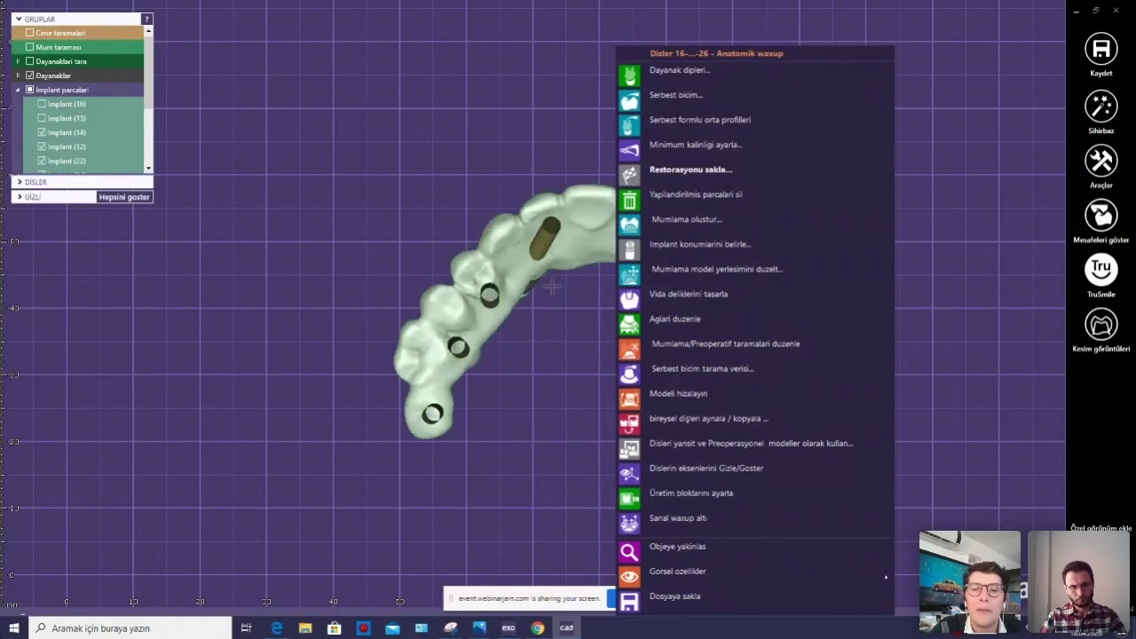
click(545, 340)
Rotate the arch to inspect the abutment cylinders, checking the Araçlar list.
right_drag(659, 228, 701, 213)
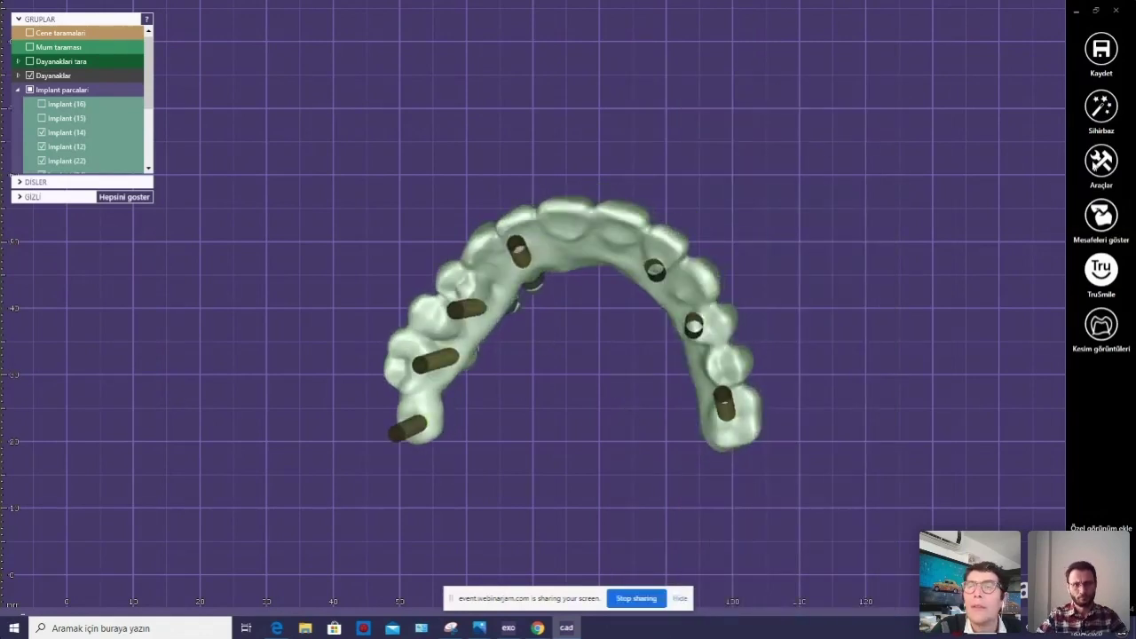
click(1101, 161)
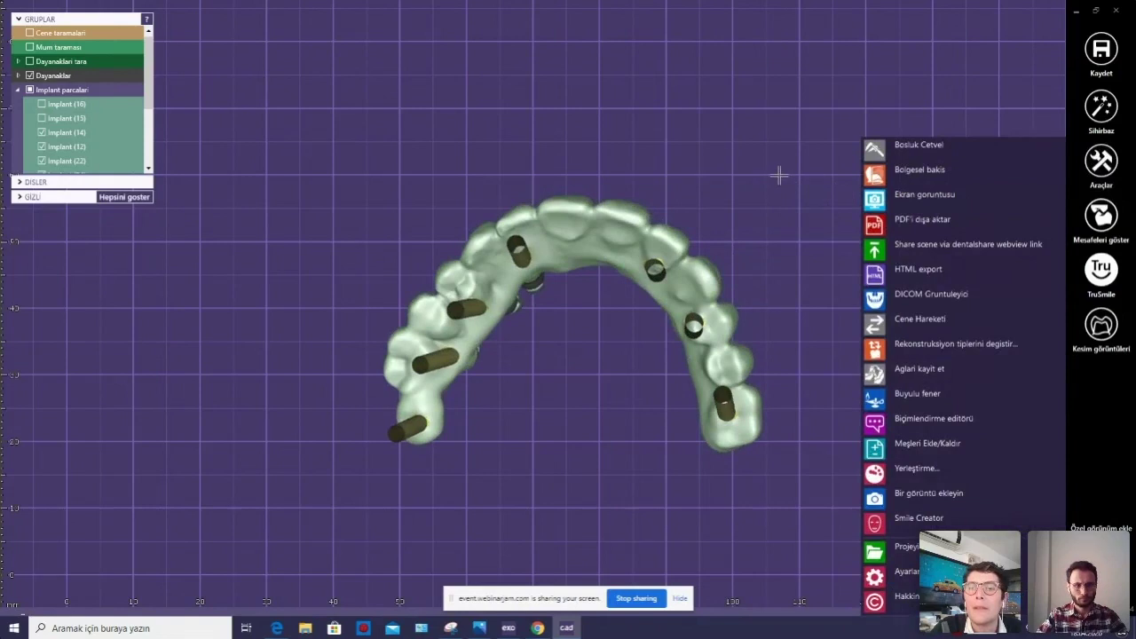
click(778, 175)
right_drag(698, 224, 643, 248)
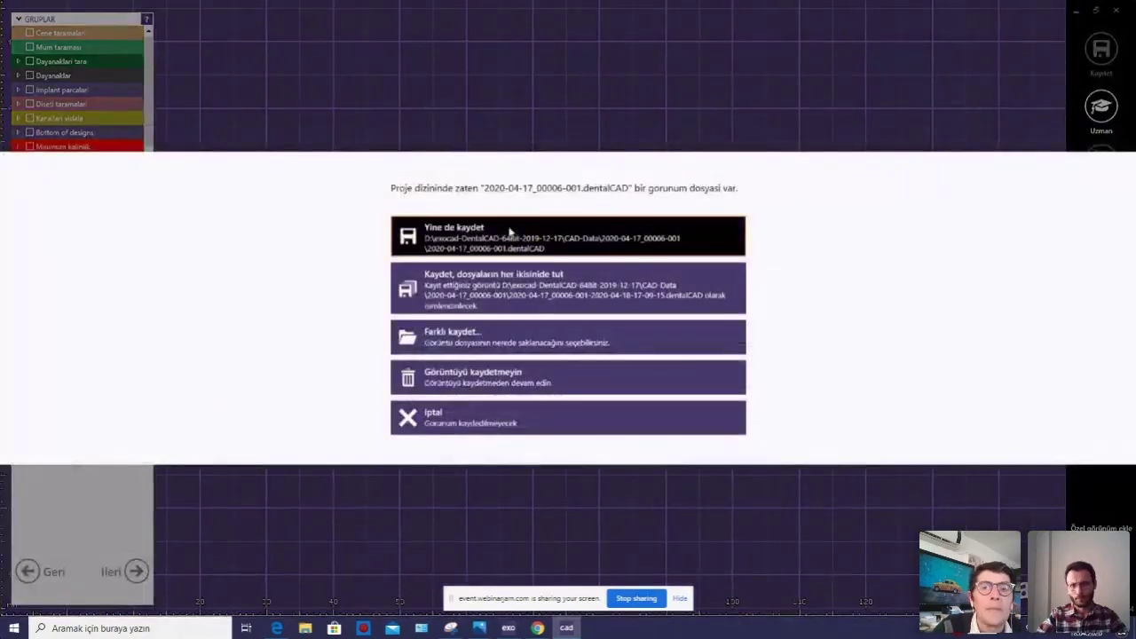
Save over the existing scene file and continue to Serbest form restorasyonları.
click(511, 231)
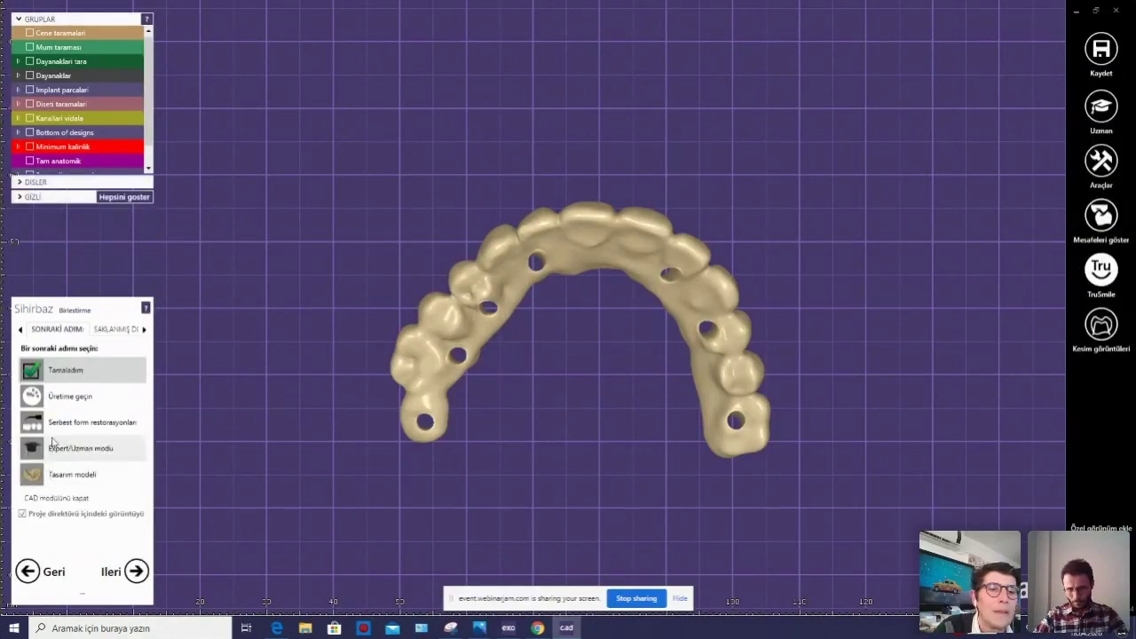
click(62, 422)
click(140, 577)
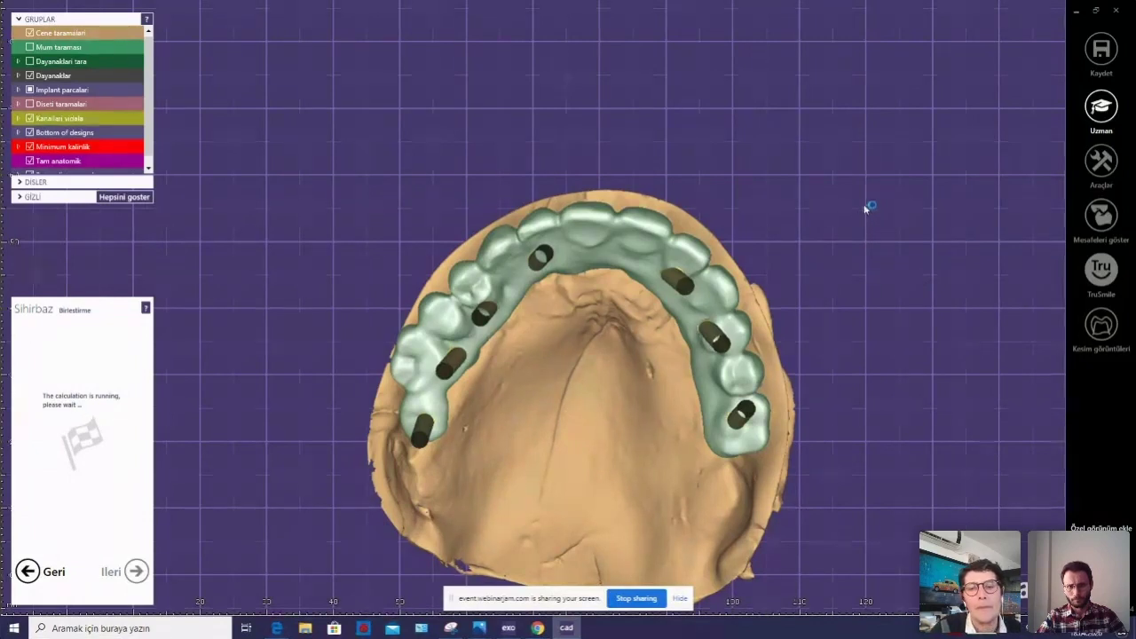
Rotate the jaw to view the implant posts sideways, then overwrite the scene file again.
drag(568, 602, 715, 631)
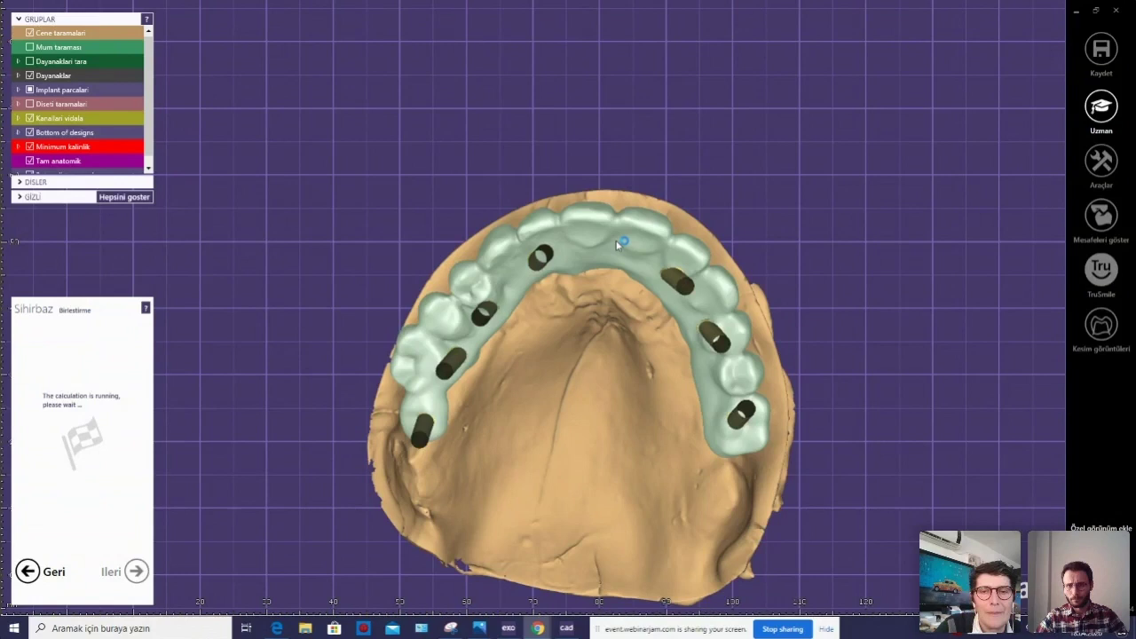
right_drag(619, 244, 379, 413)
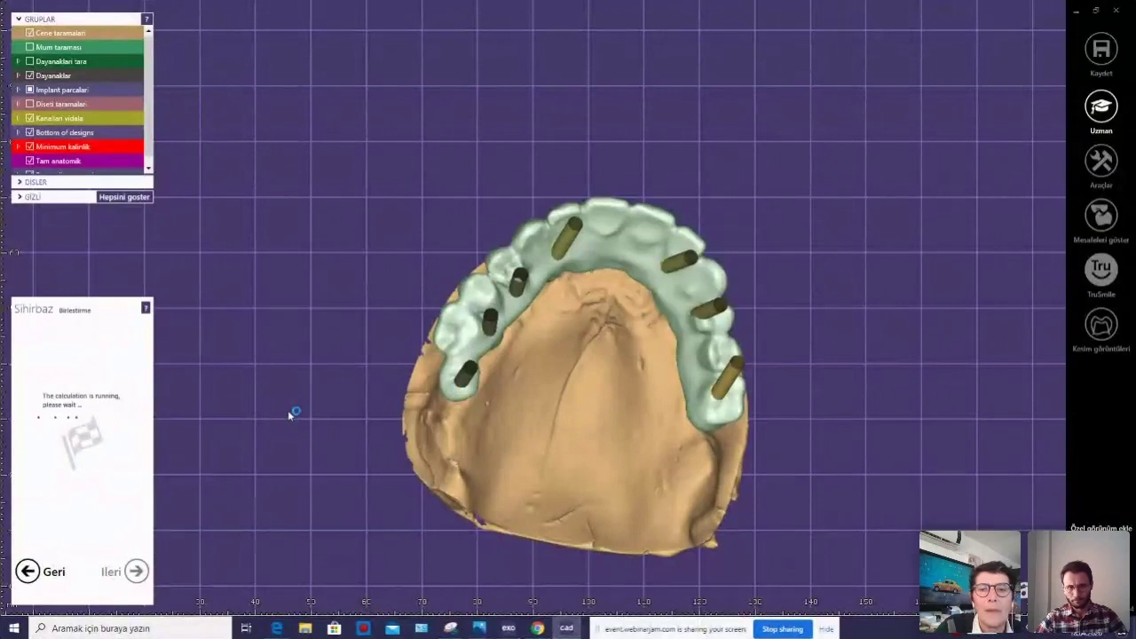
mouse_move(598, 340)
right_down()
mouse_move(597, 368)
mouse_move(600, 349)
right_up()
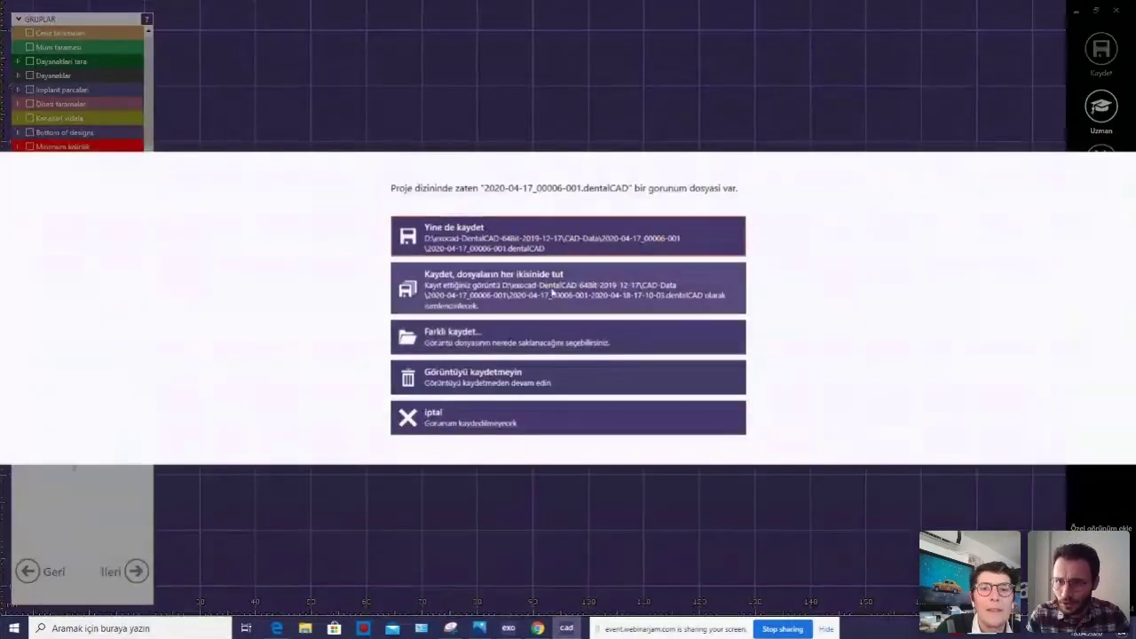
click(553, 246)
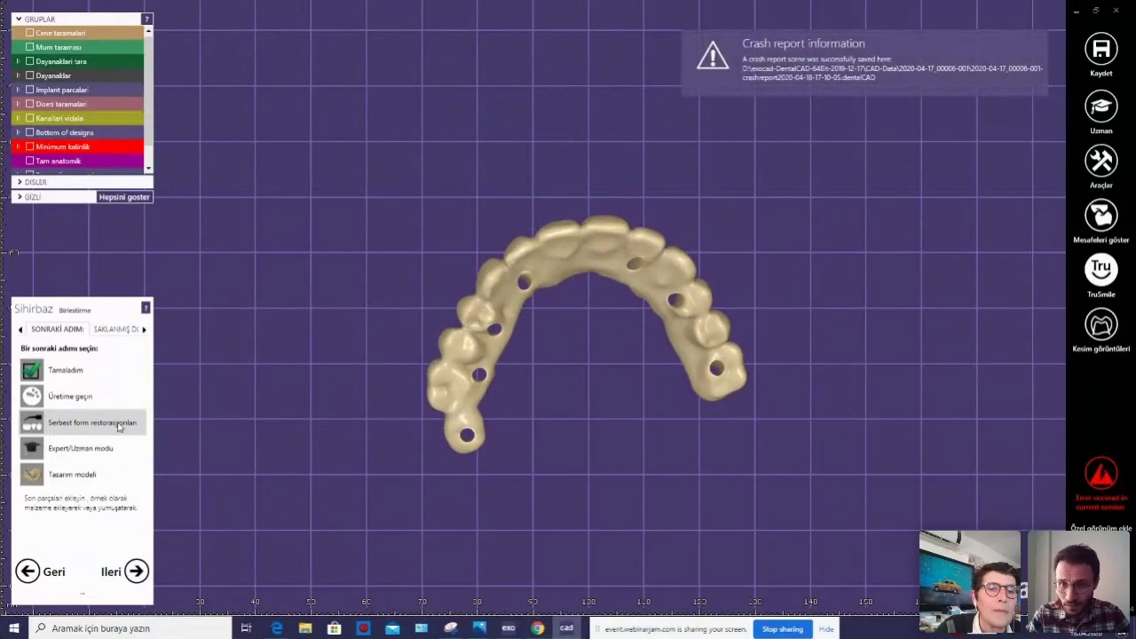
Enter free-form restoration in Expert mode and open the teeth 16–26 merged waxup's action list.
click(136, 570)
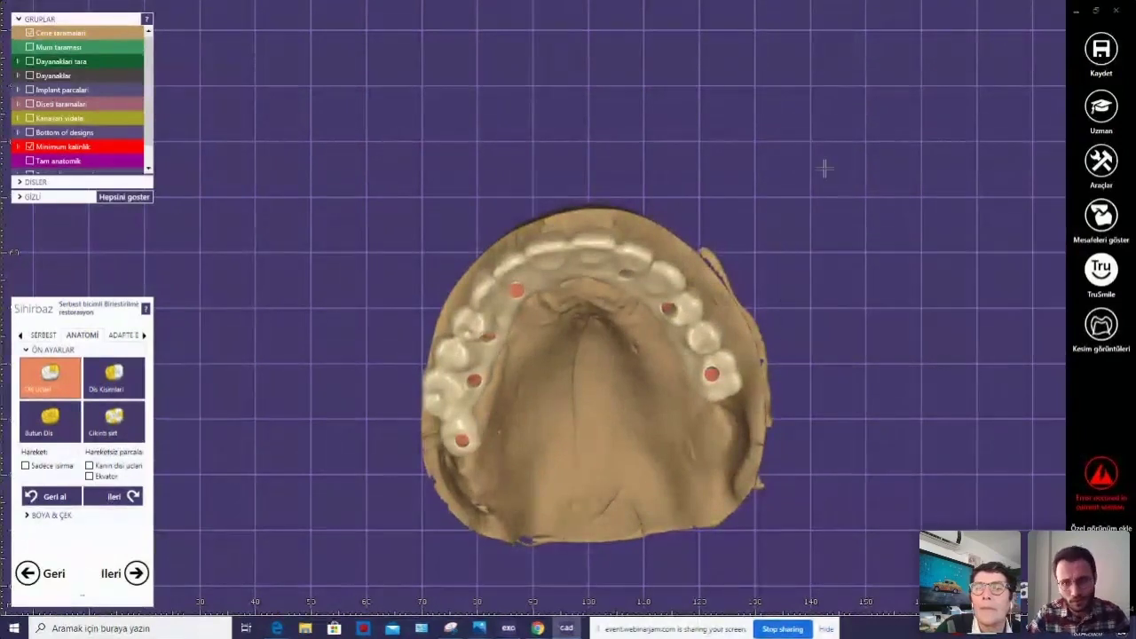
click(1100, 162)
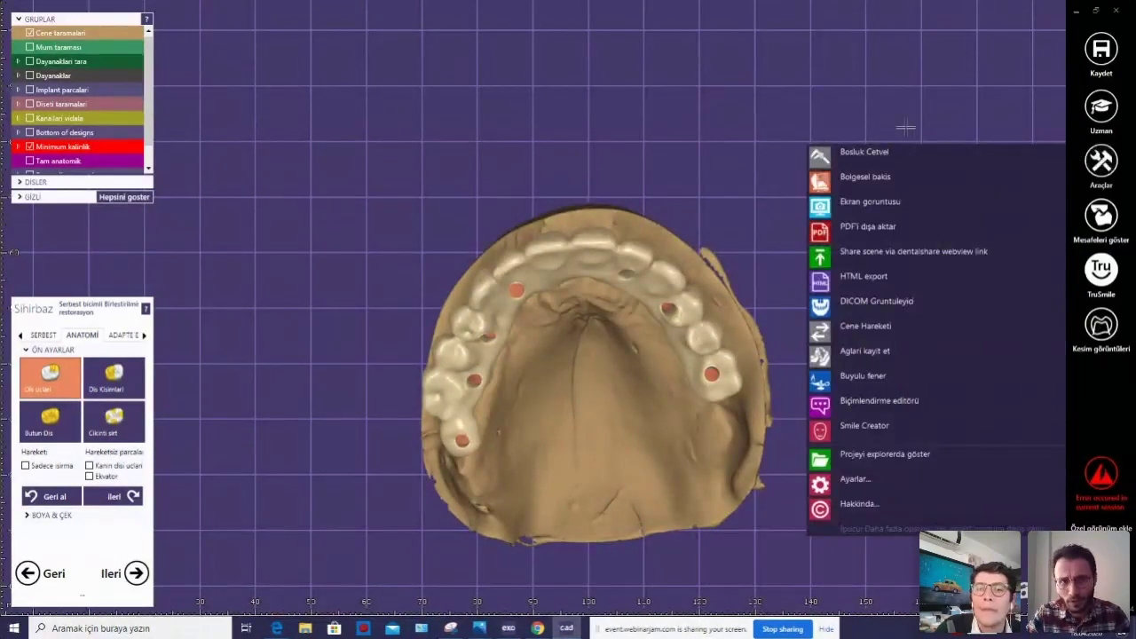
click(883, 100)
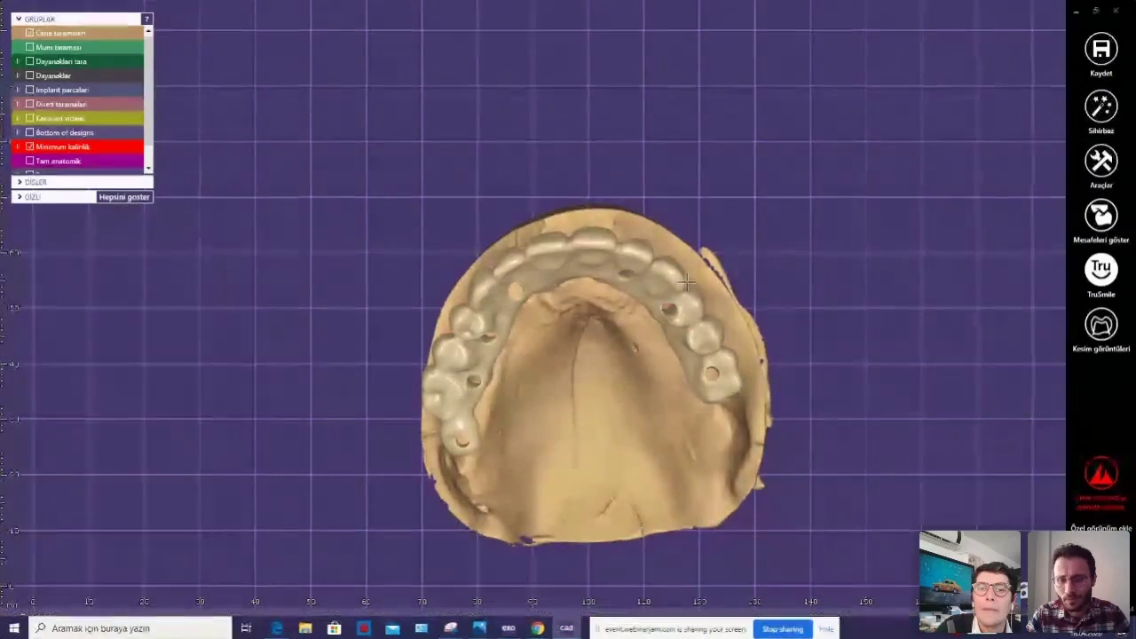
right_click(603, 266)
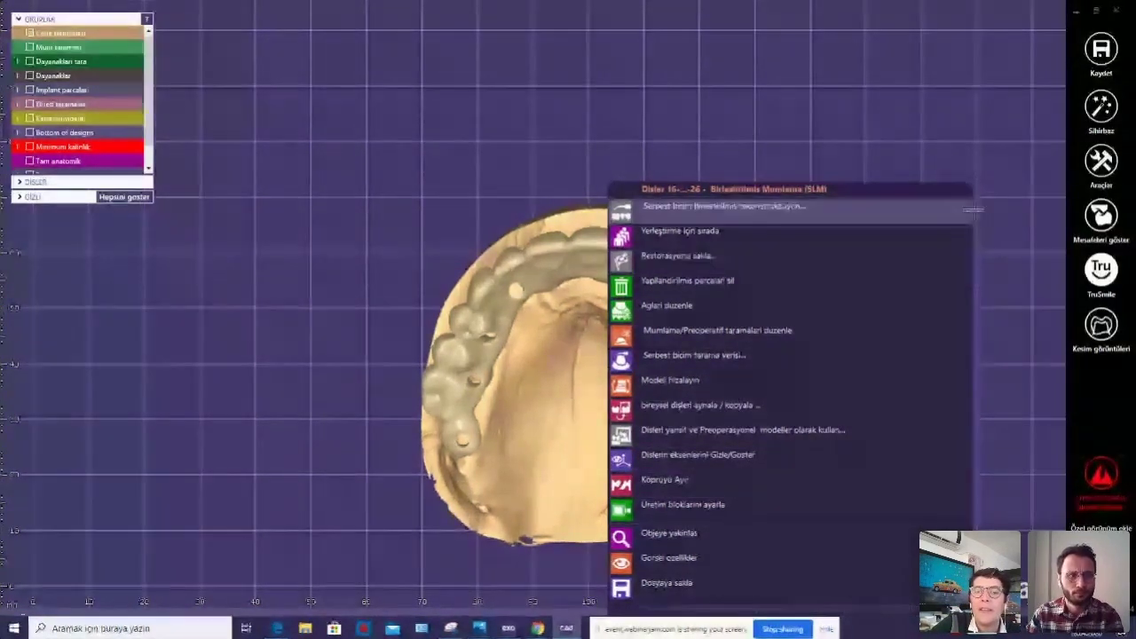
Start splitting the bridge with the 'Bone 2.8 2section - 100µm gap' splitter.
click(689, 485)
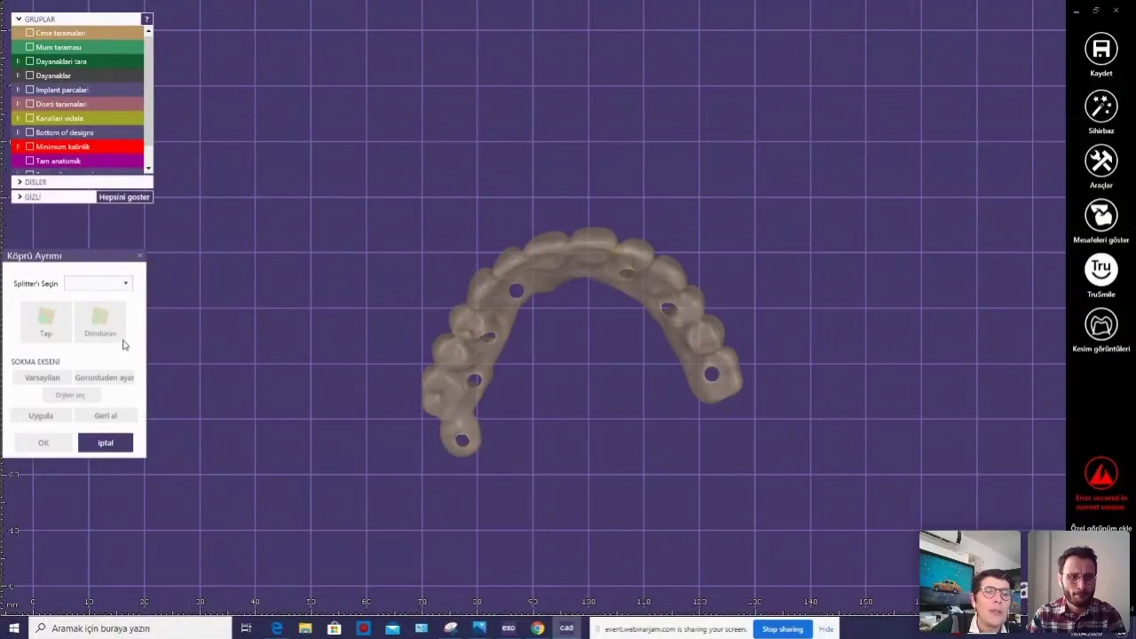
click(127, 285)
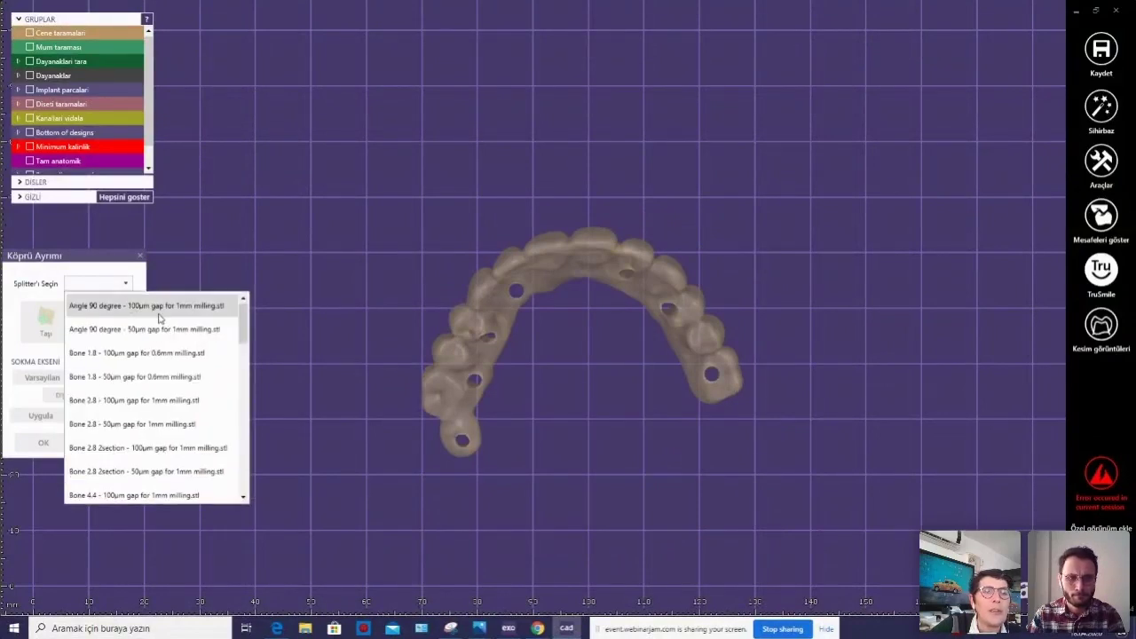
drag(247, 327, 248, 350)
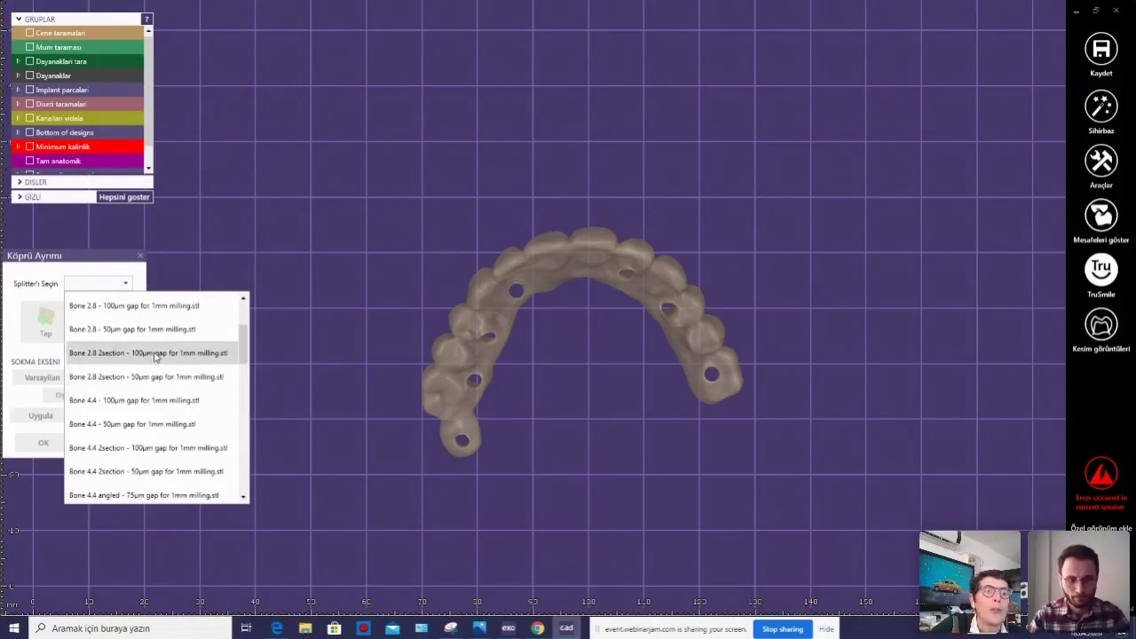
click(154, 352)
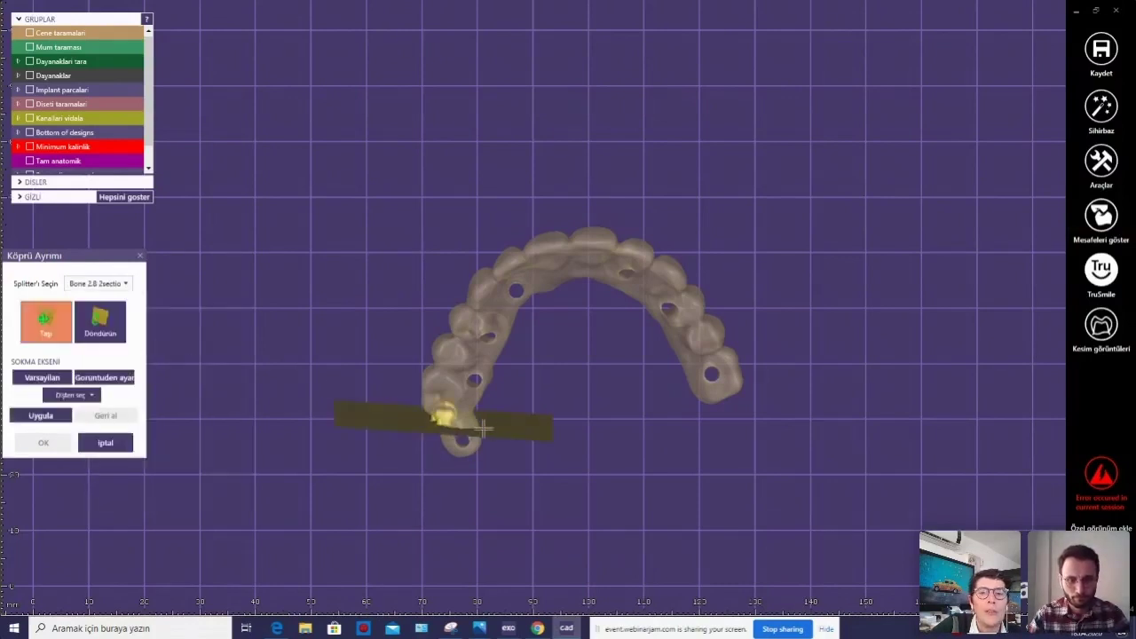
Move the splitter plane to the front teeth, turn it near-vertical and shift it beside the implant.
drag(459, 424, 603, 269)
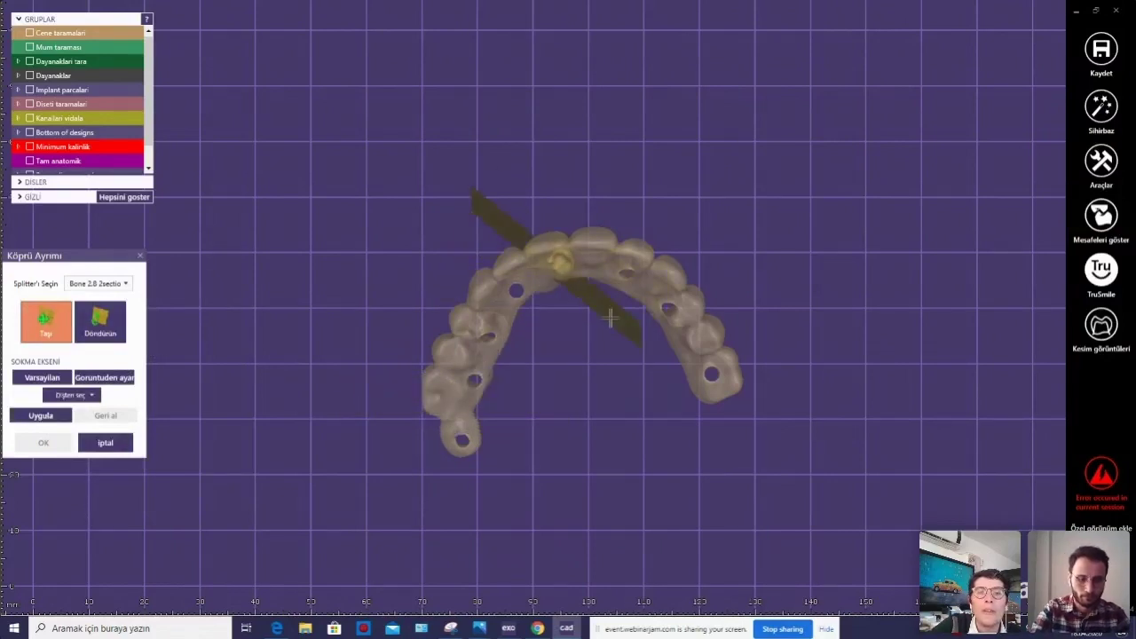
mouse_move(637, 279)
mouse_down()
mouse_move(566, 337)
mouse_move(565, 194)
mouse_move(564, 265)
mouse_up()
mouse_move(563, 264)
right_down()
mouse_move(566, 366)
mouse_move(523, 465)
right_up()
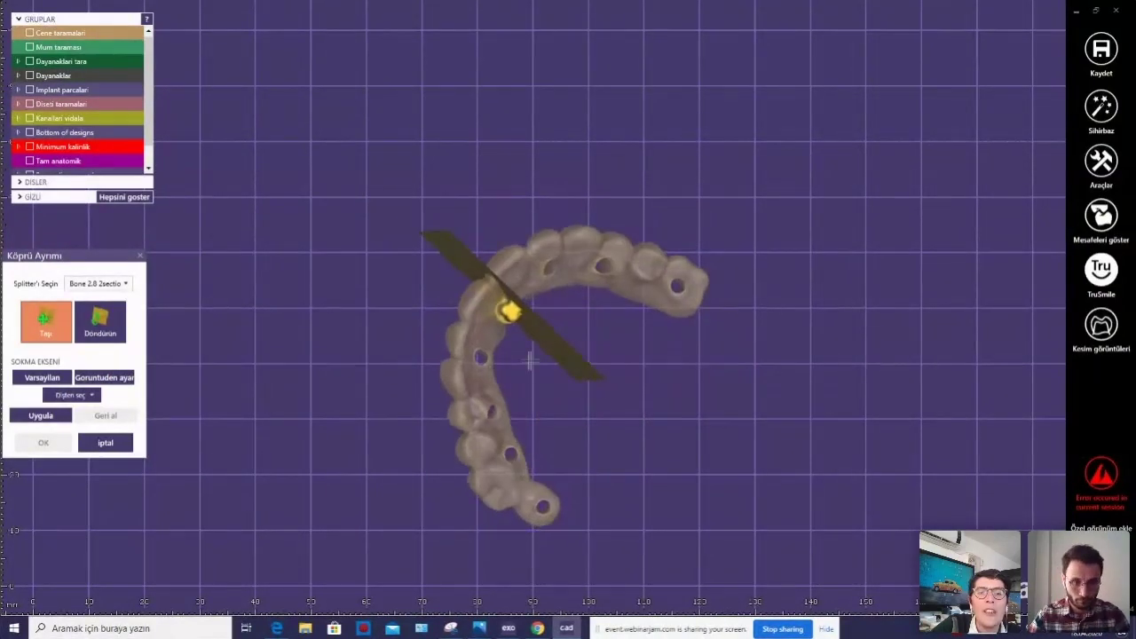
scroll(533, 346, up, 2)
scroll(534, 349, up, 3)
mouse_move(535, 349)
mouse_down()
mouse_move(517, 360)
mouse_move(474, 326)
mouse_up()
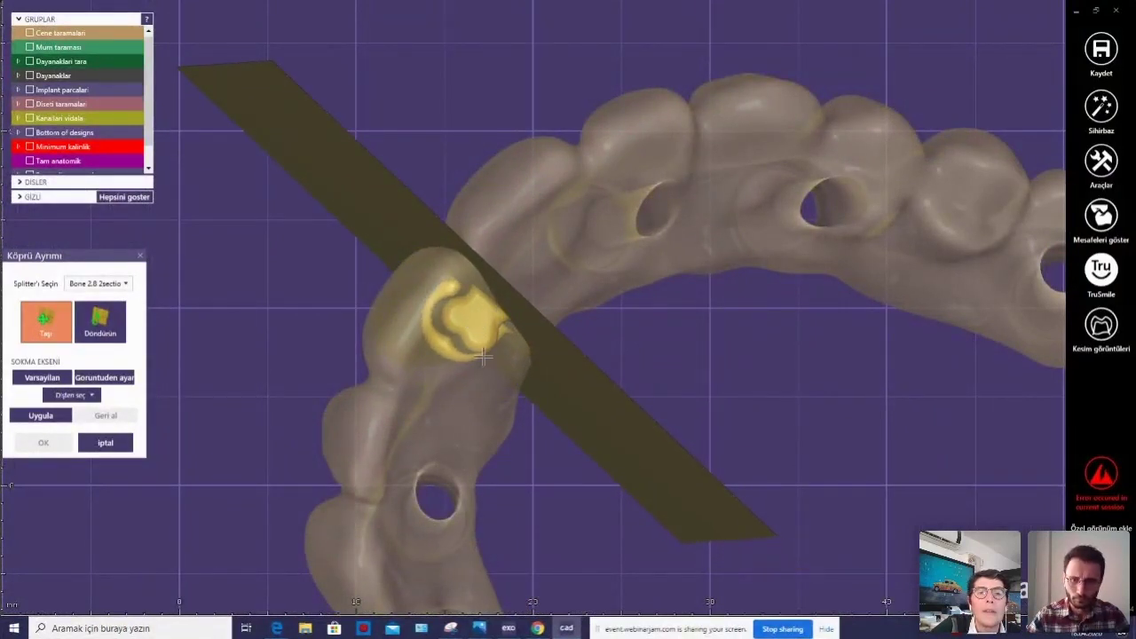
right_drag(483, 356, 484, 379)
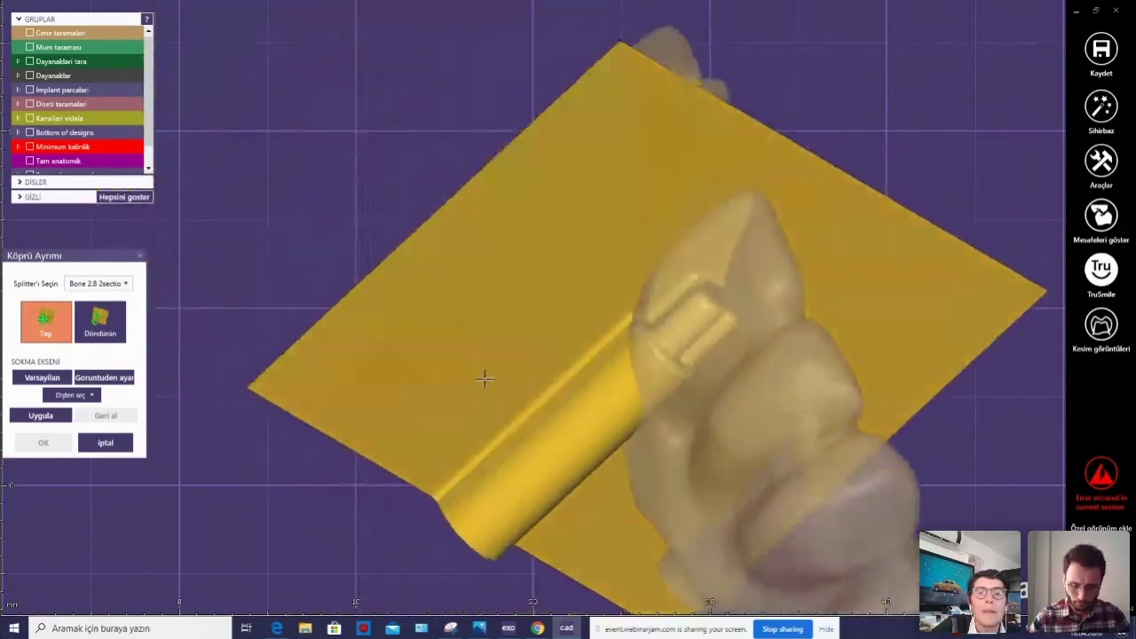
scroll(485, 382, down, 2)
scroll(485, 382, down, 2)
scroll(485, 381, down, 2)
View the splitter edge-on from the front and nudge it left against the implant.
right_drag(817, 542, 672, 503)
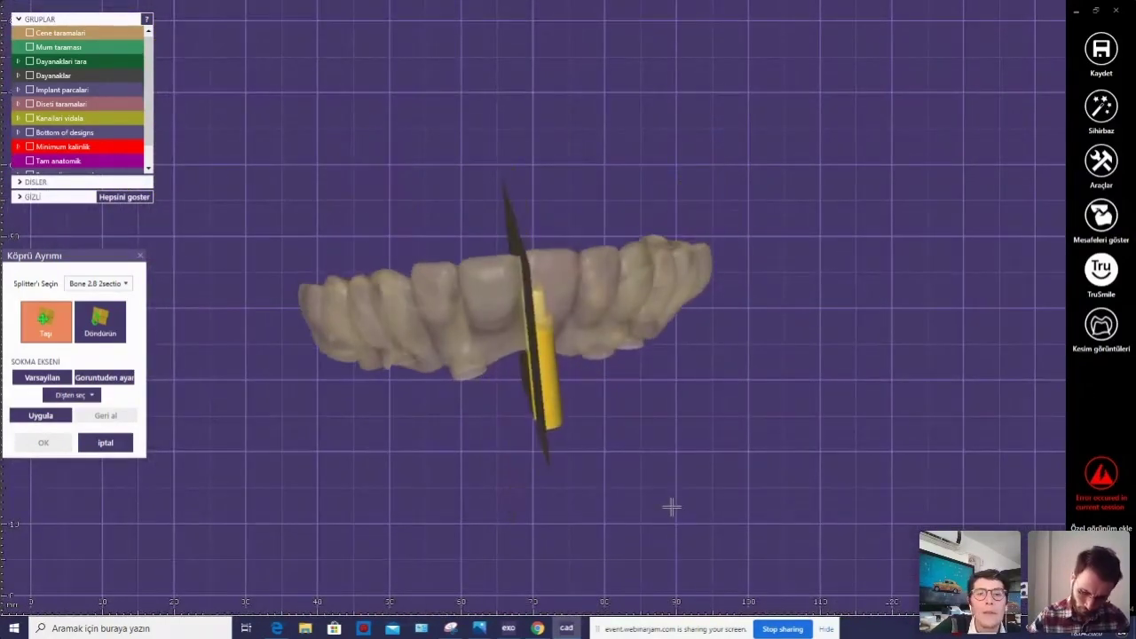
scroll(527, 284, up, 3)
right_drag(527, 285, 1055, 325)
right_drag(840, 380, 836, 382)
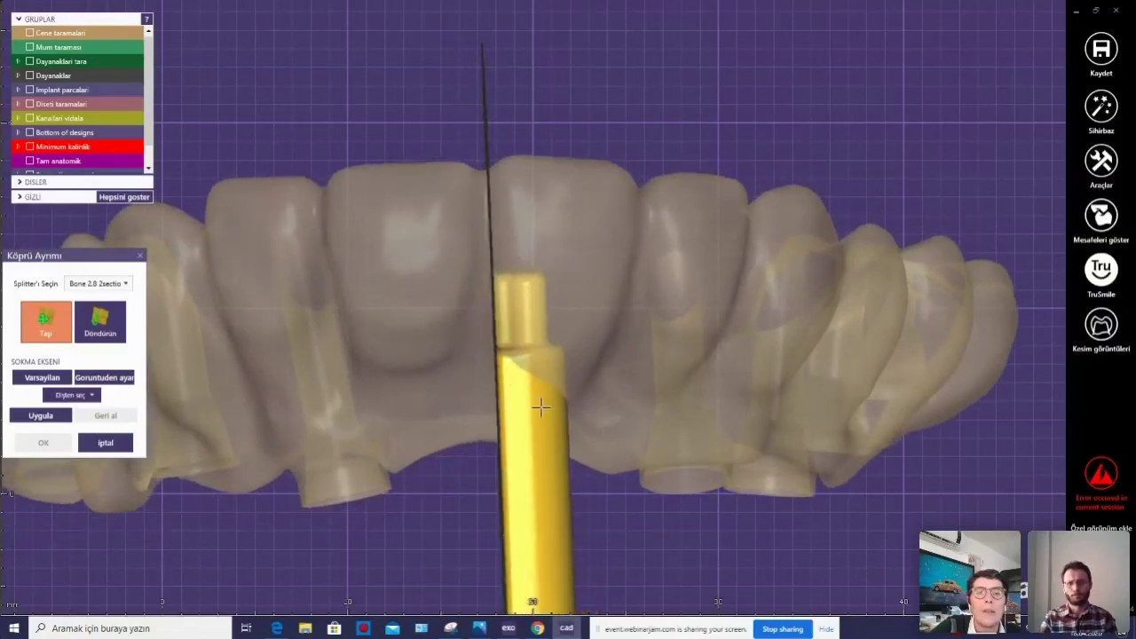
drag(515, 310, 510, 308)
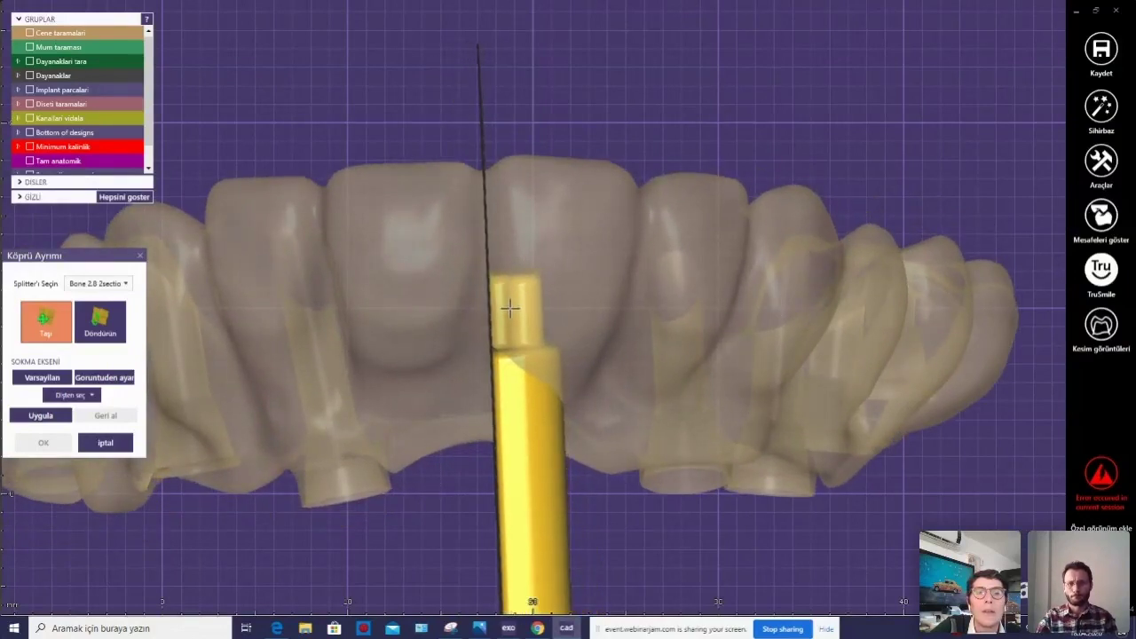
scroll(509, 308, down, 2)
scroll(510, 308, down, 2)
scroll(510, 308, down, 2)
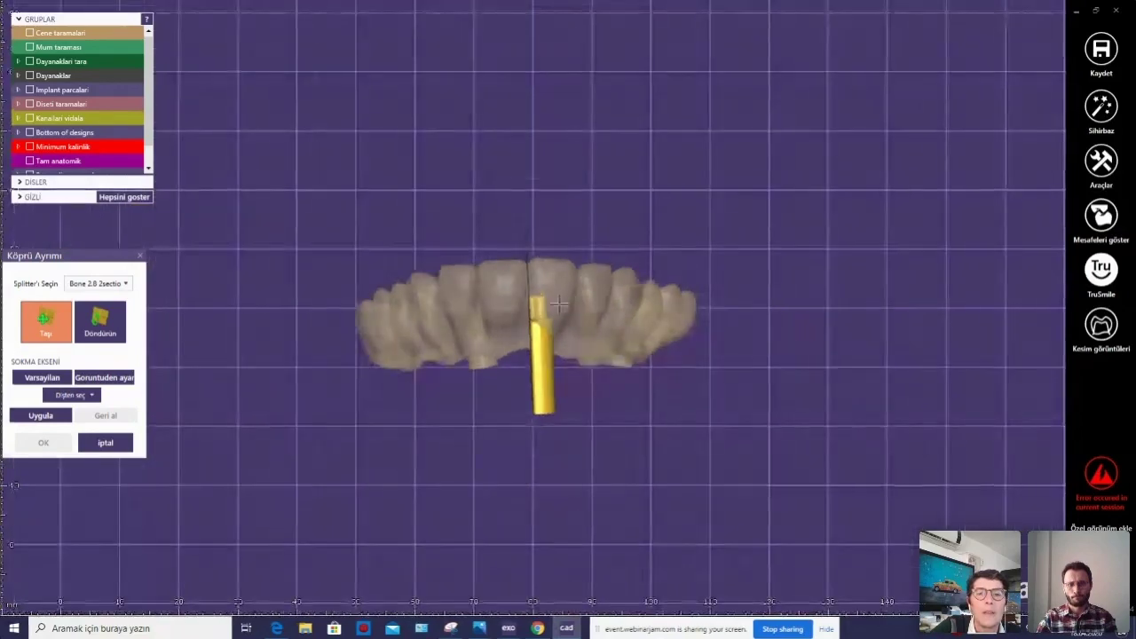
right_drag(554, 309, 568, 312)
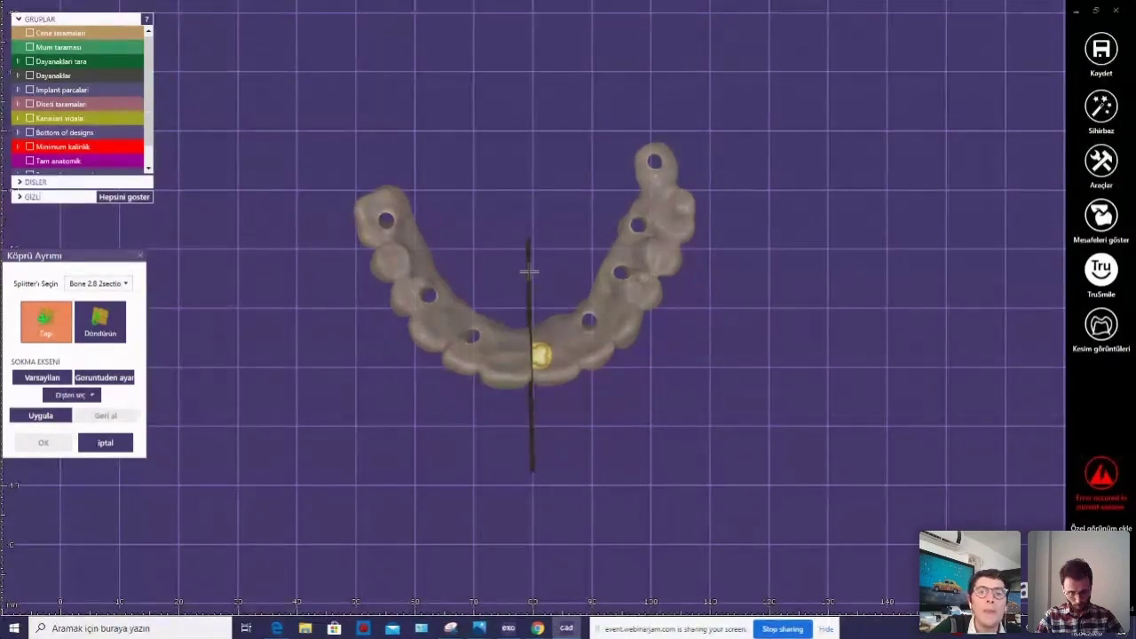
Shift the splitter right, then back left and straighten it, checking from zoomed orbits.
drag(529, 270, 554, 449)
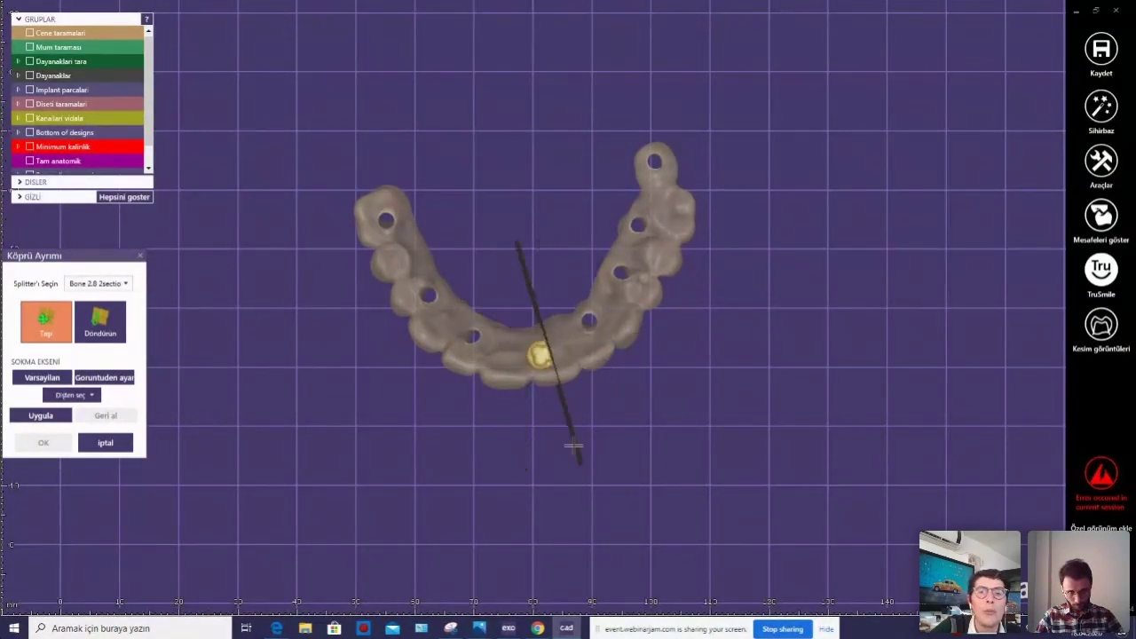
drag(538, 352, 523, 358)
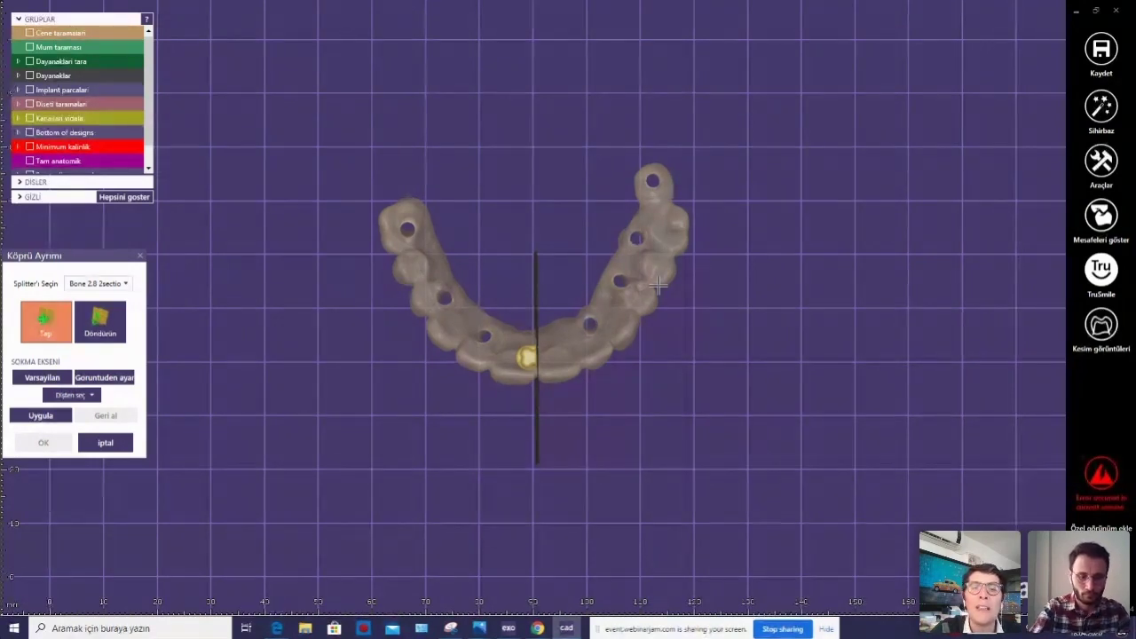
right_drag(658, 284, 639, 280)
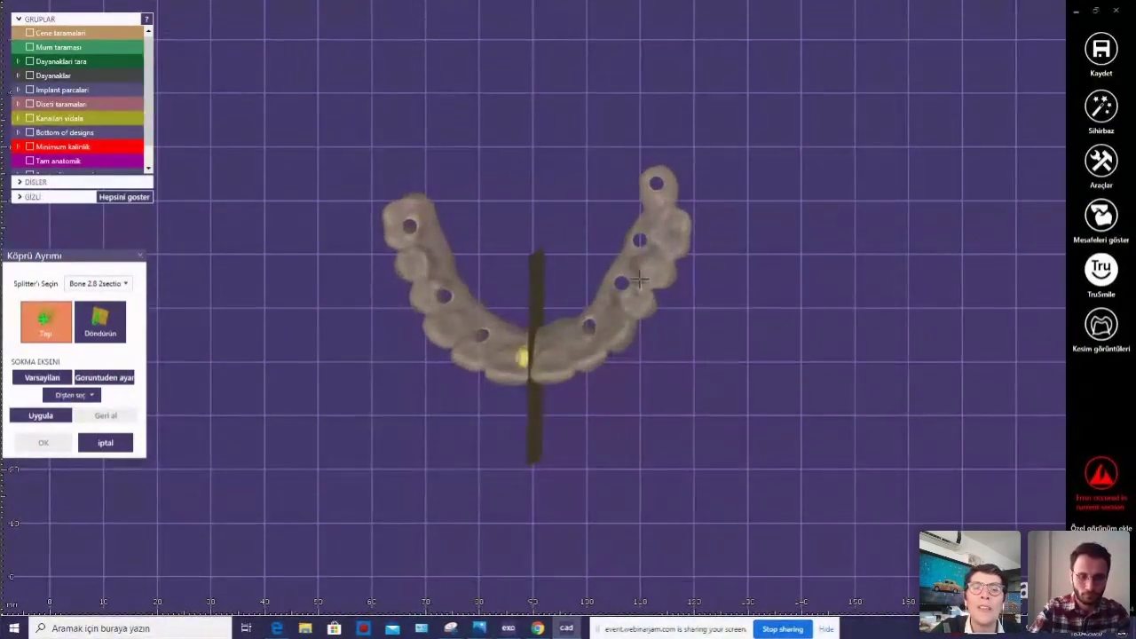
scroll(639, 280, up, 3)
scroll(639, 278, up, 3)
scroll(638, 277, up, 1)
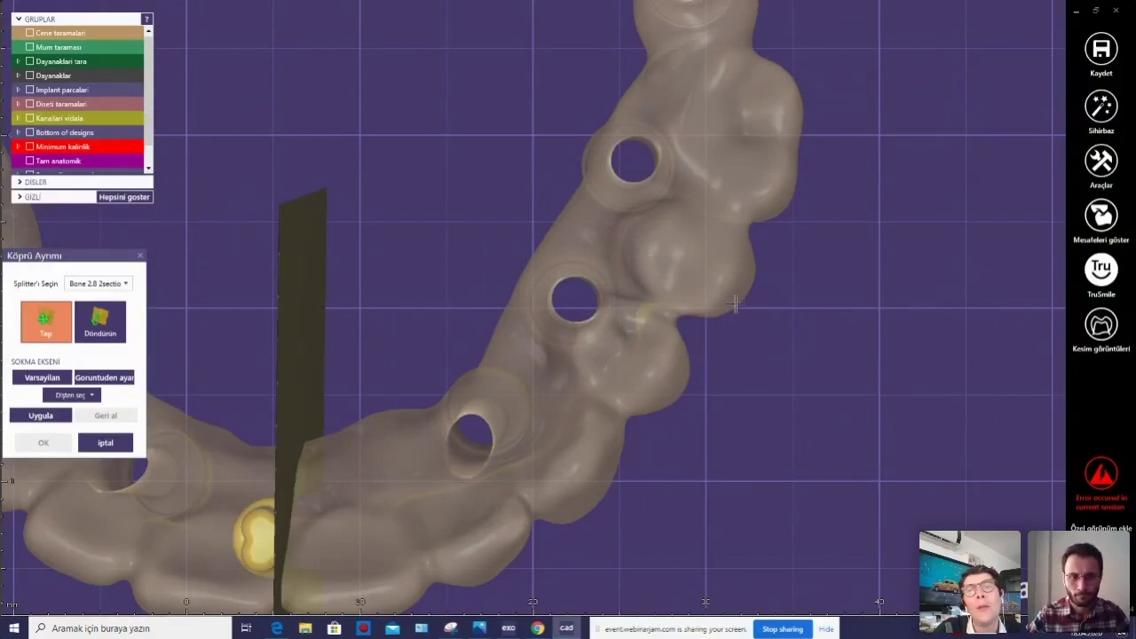
scroll(718, 293, down, 5)
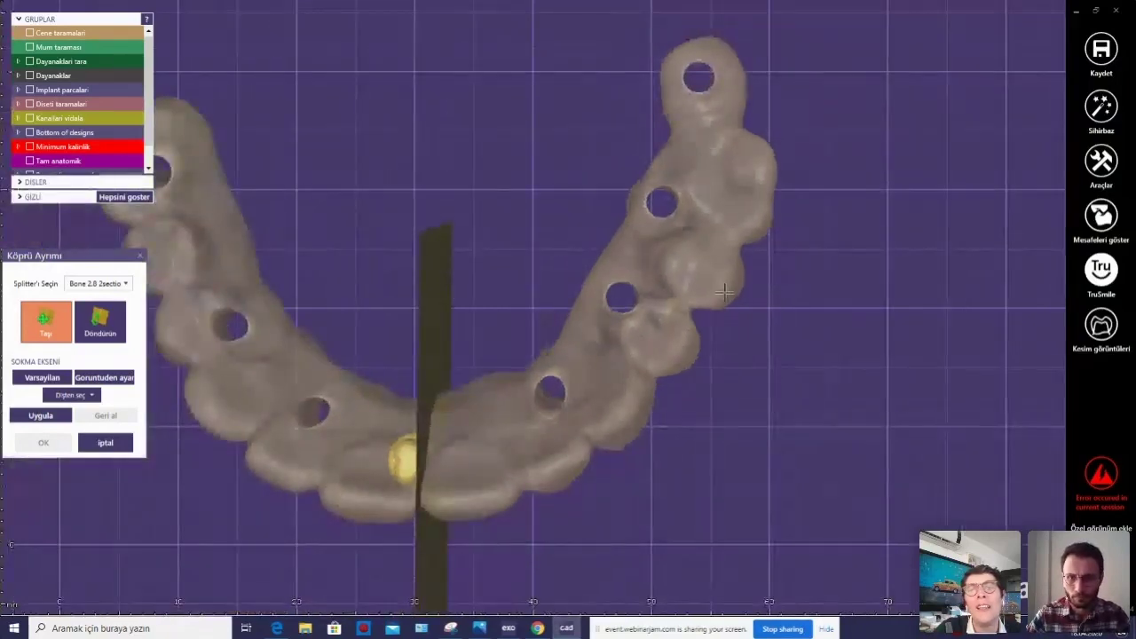
right_drag(714, 288, 661, 251)
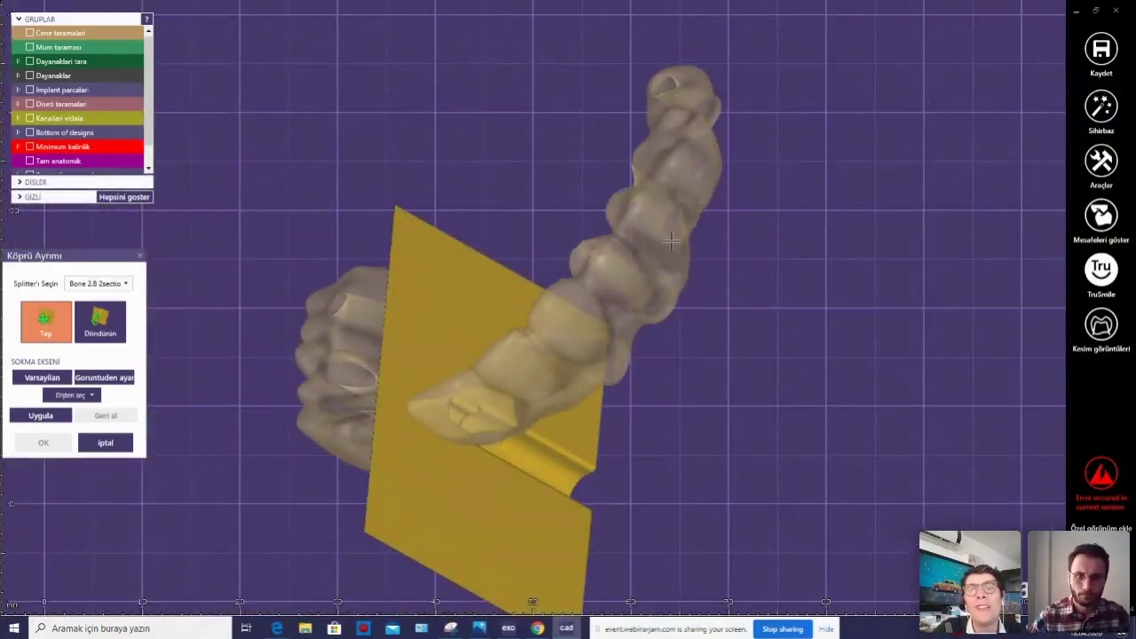
Return to the top view and fine-tune the splitter plane's tilt around the implant.
key(Home)
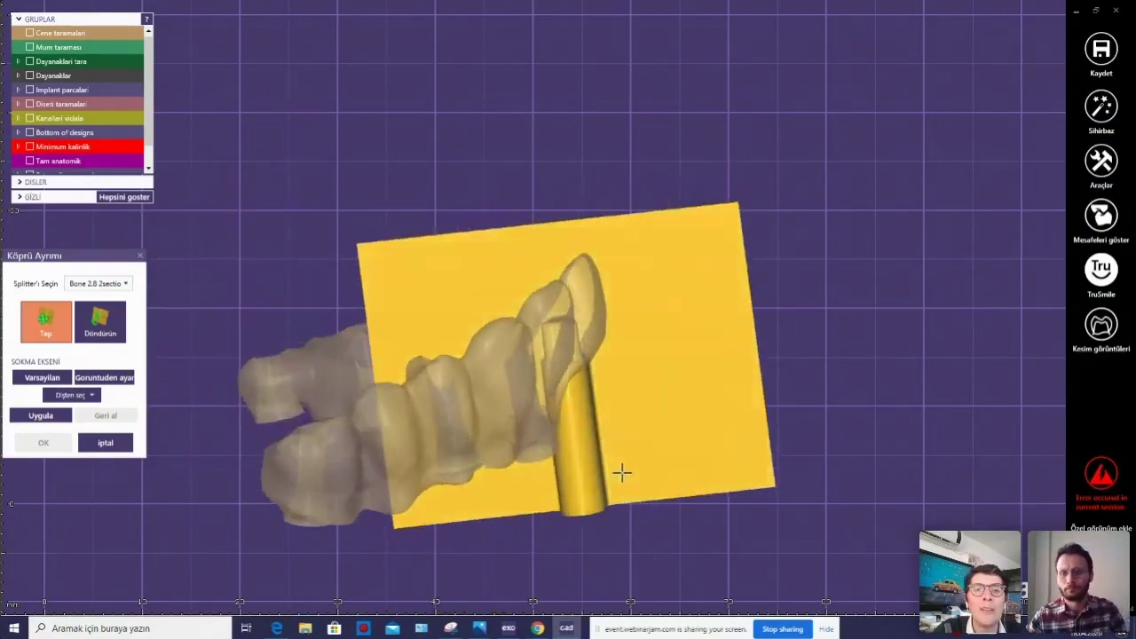
drag(563, 393, 565, 406)
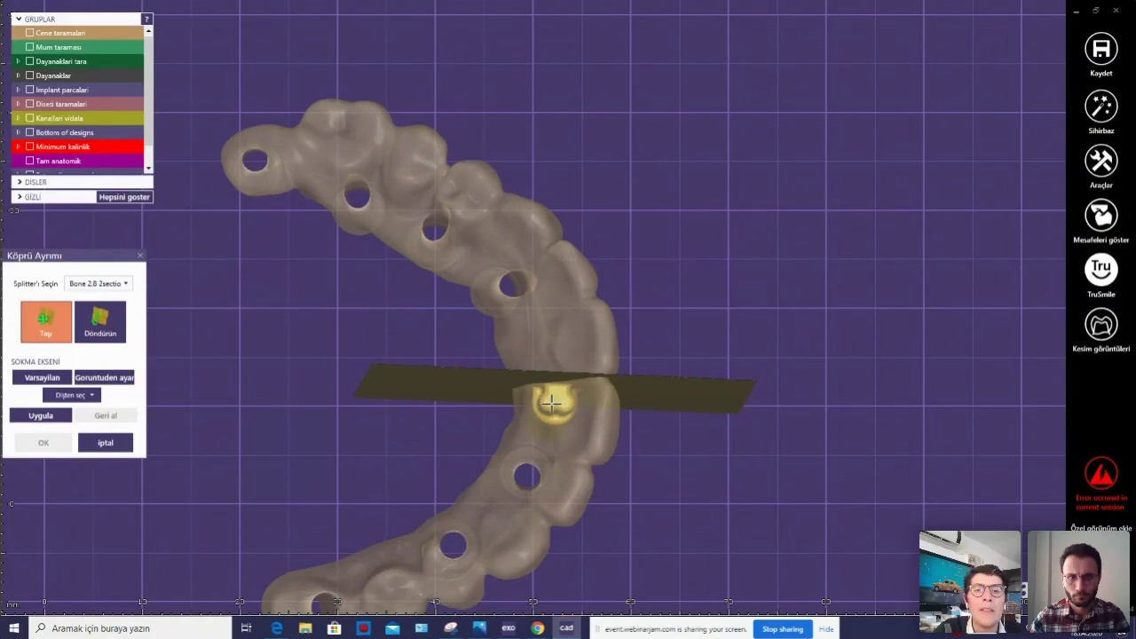
drag(548, 404, 546, 404)
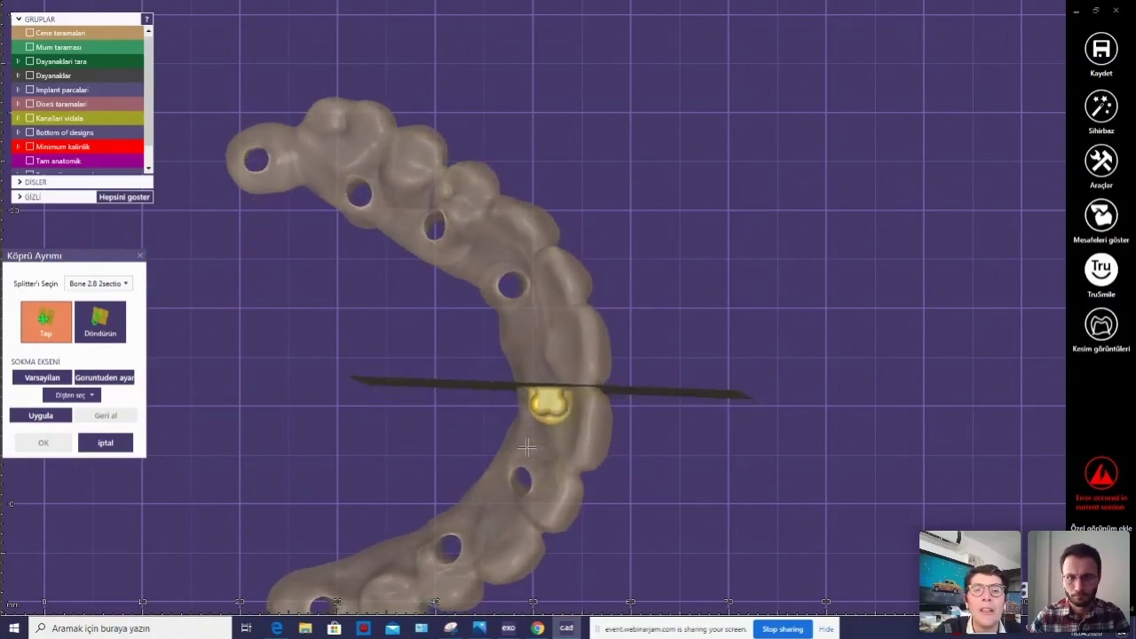
Apply a trial split assigned to tooth 11, undo it, and nudge the splitter slightly right.
click(41, 415)
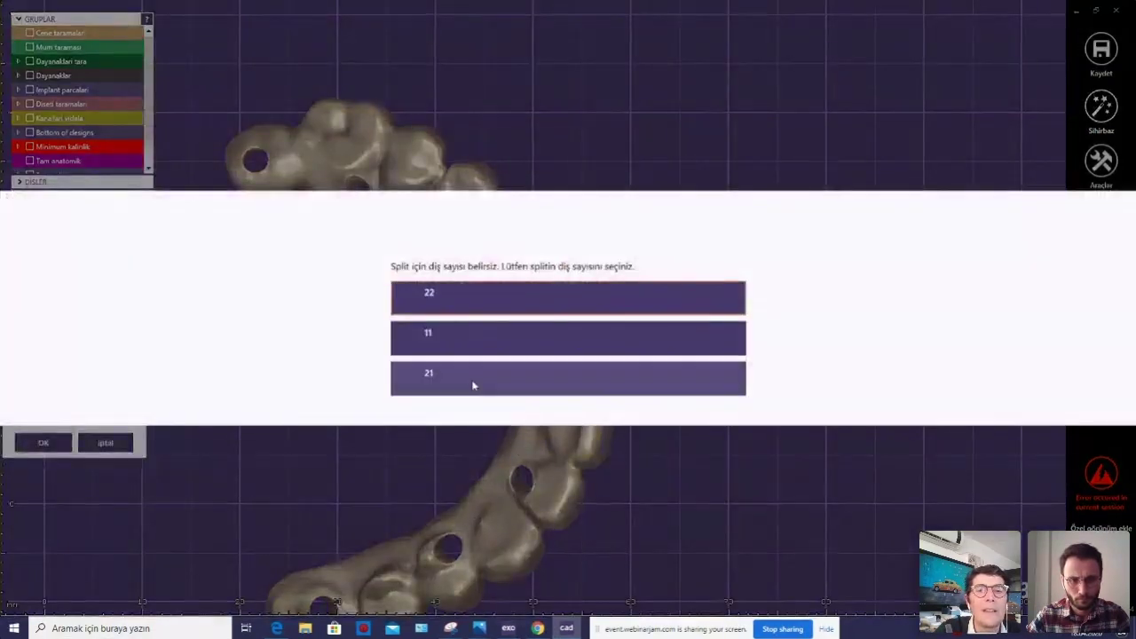
click(467, 337)
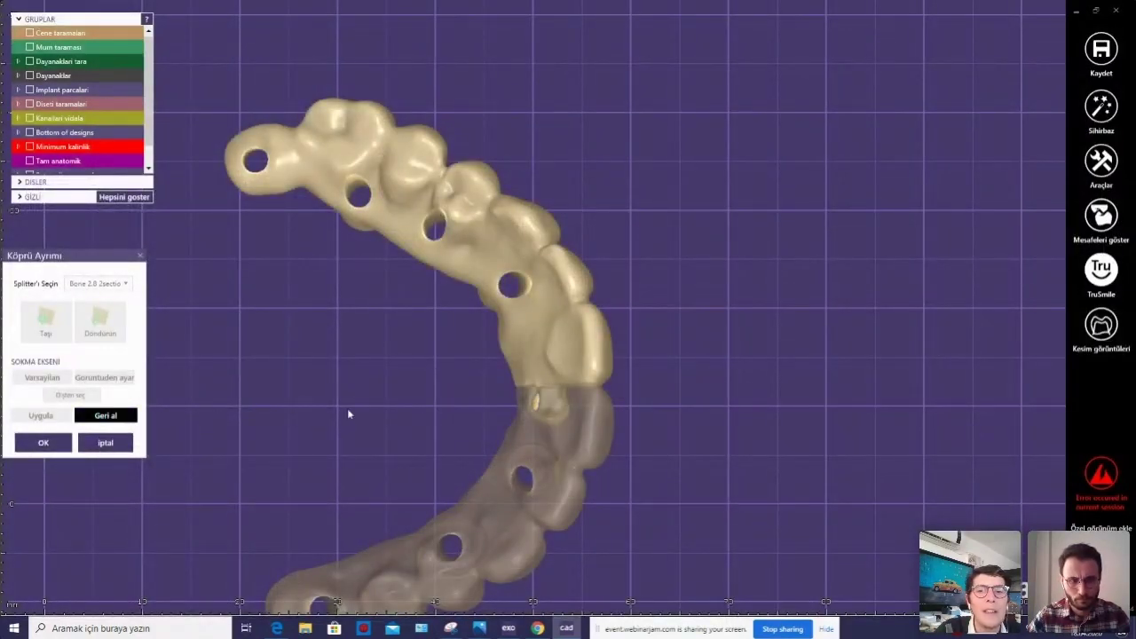
key(ctrl+z)
drag(547, 402, 556, 404)
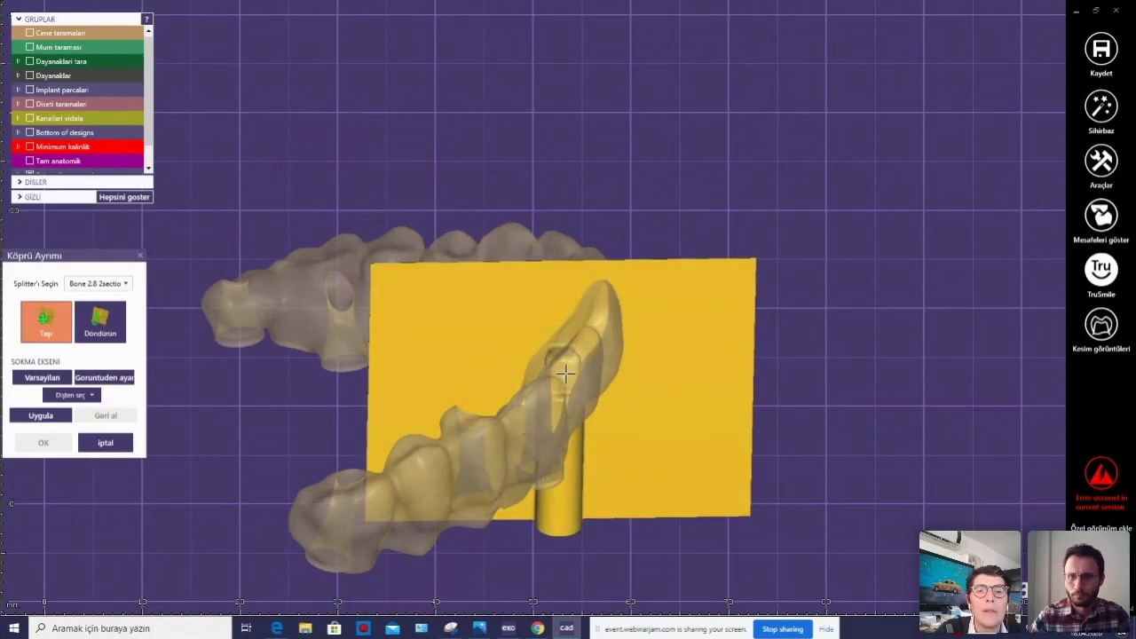
Retry the split, dismiss the cannot-split error, and set the insertion direction from the top-down view.
click(40, 415)
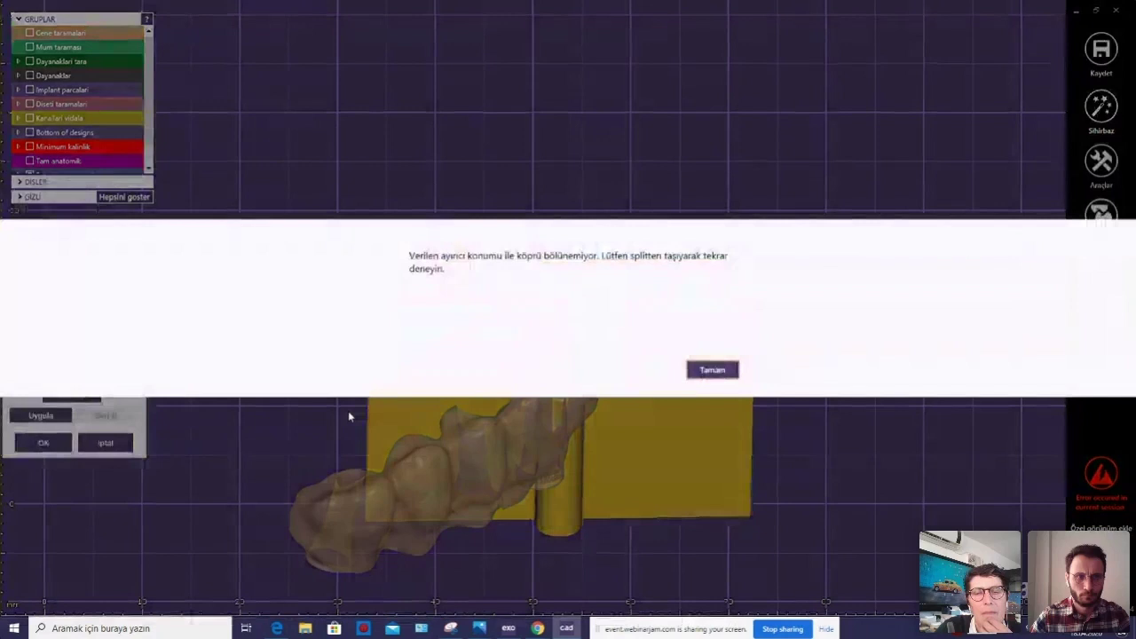
click(718, 370)
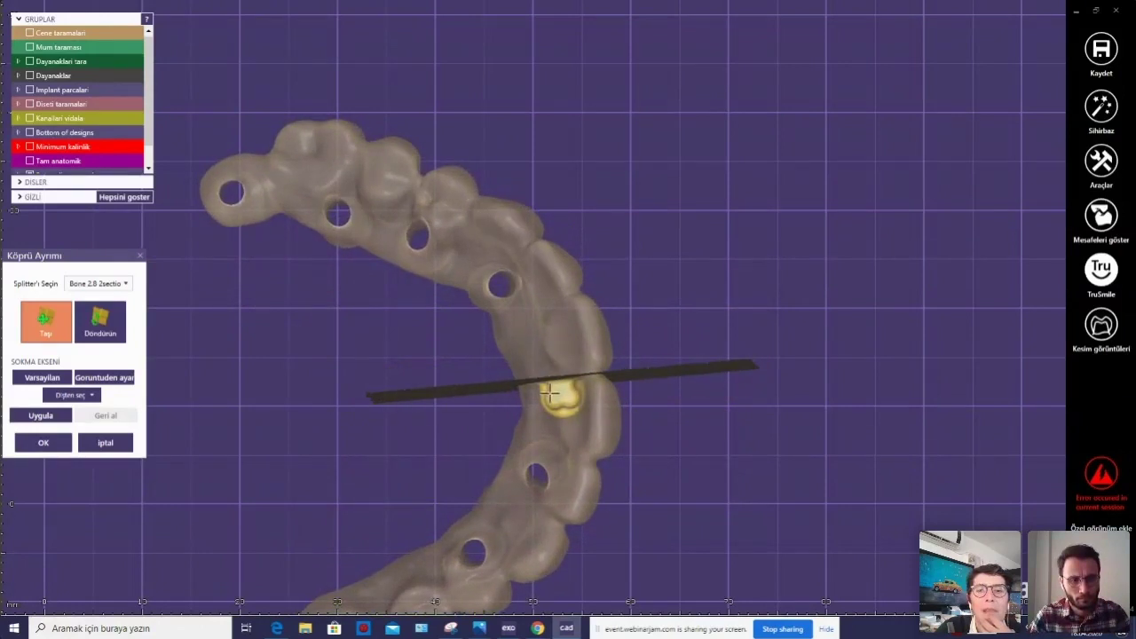
scroll(553, 395, up, 2)
scroll(573, 403, up, 2)
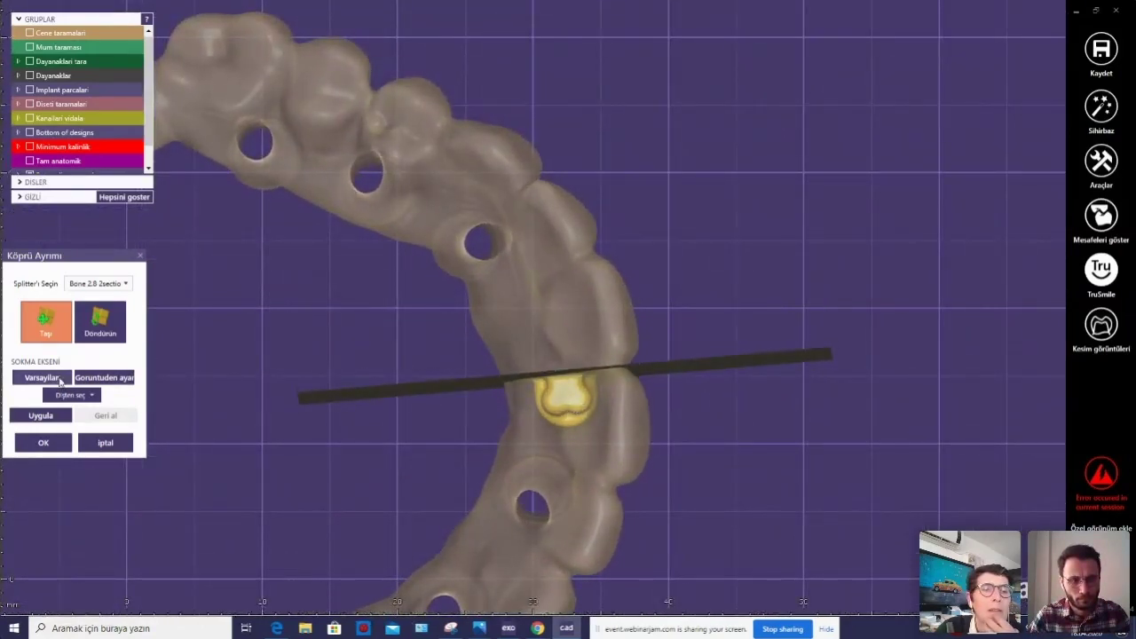
click(107, 380)
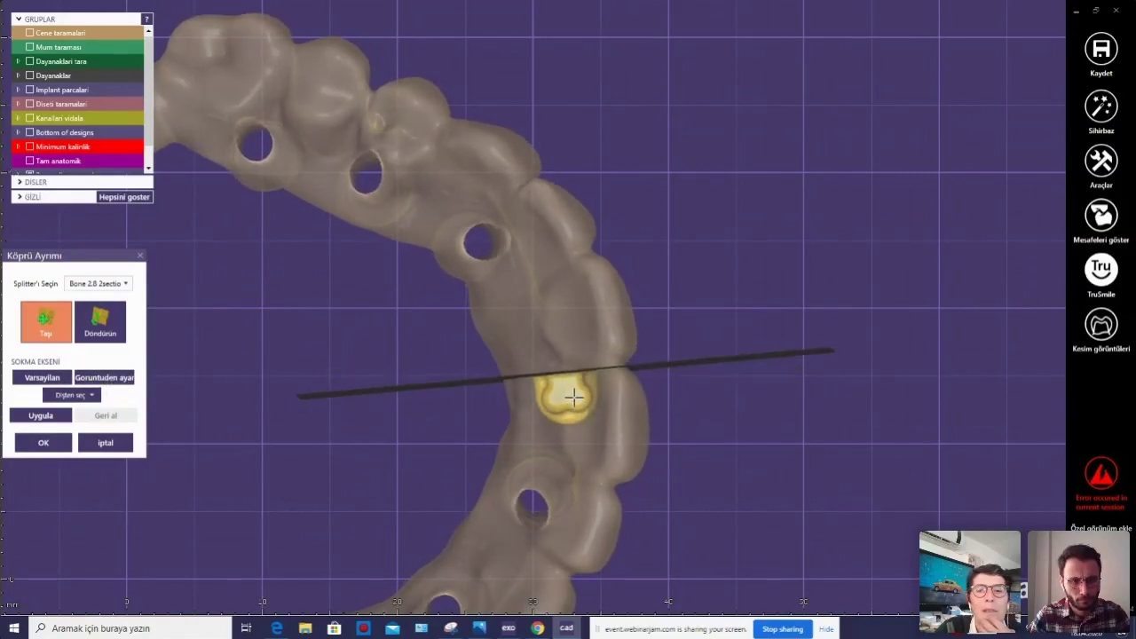
click(454, 413)
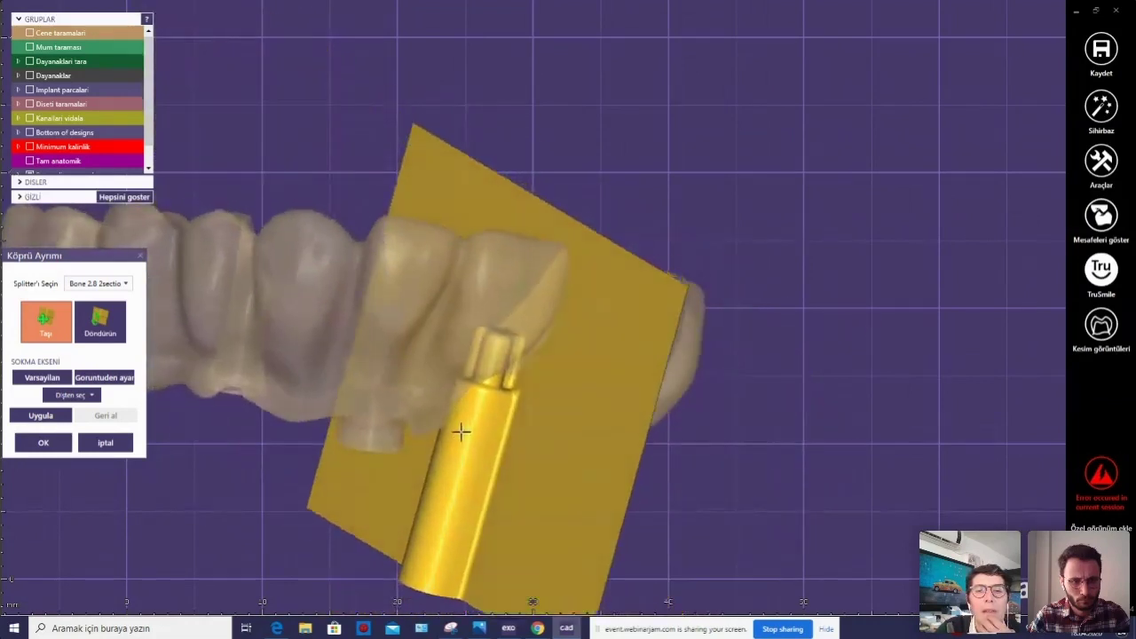
Switch the bridge splitter to 'Bone 4.4 angled - 75µm gap for 1mm milling.stl'.
click(125, 284)
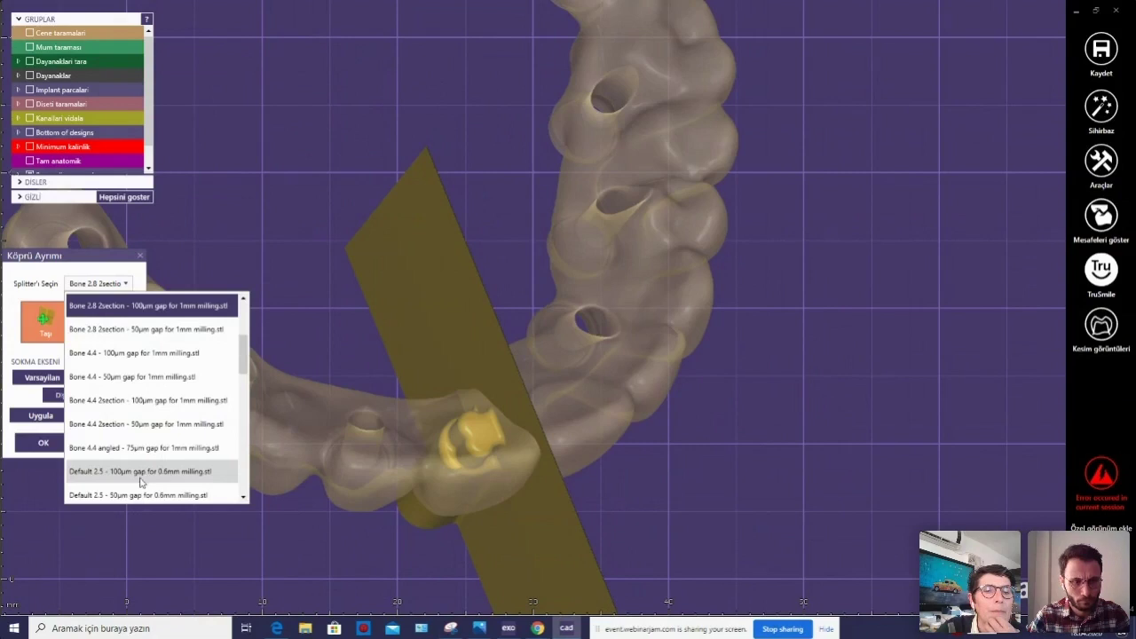
scroll(140, 481, down, 1)
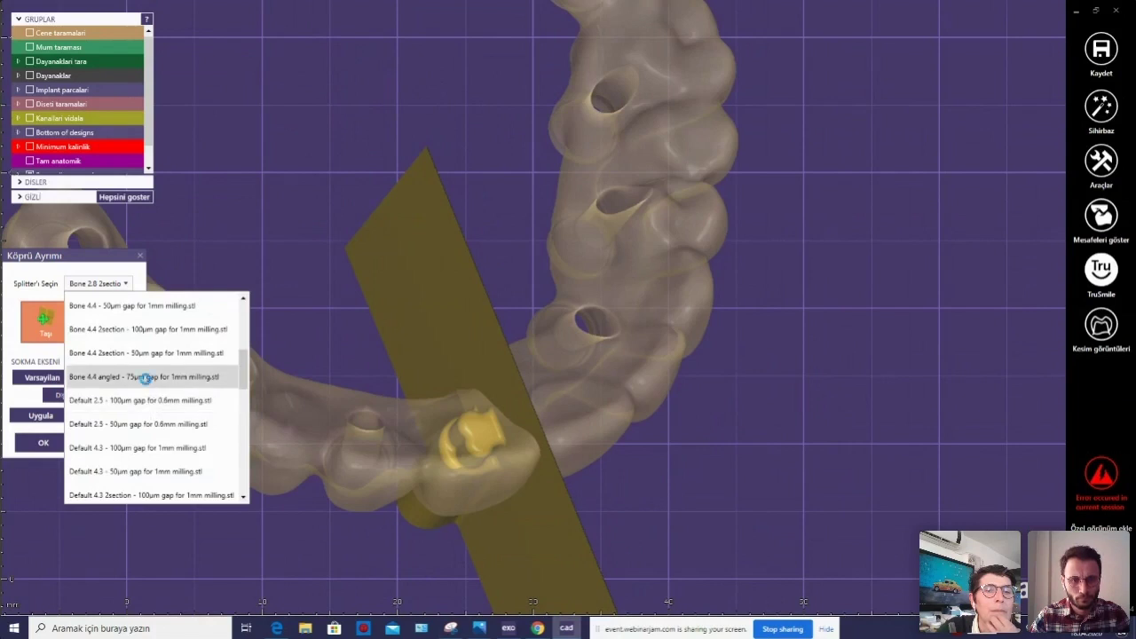
click(144, 378)
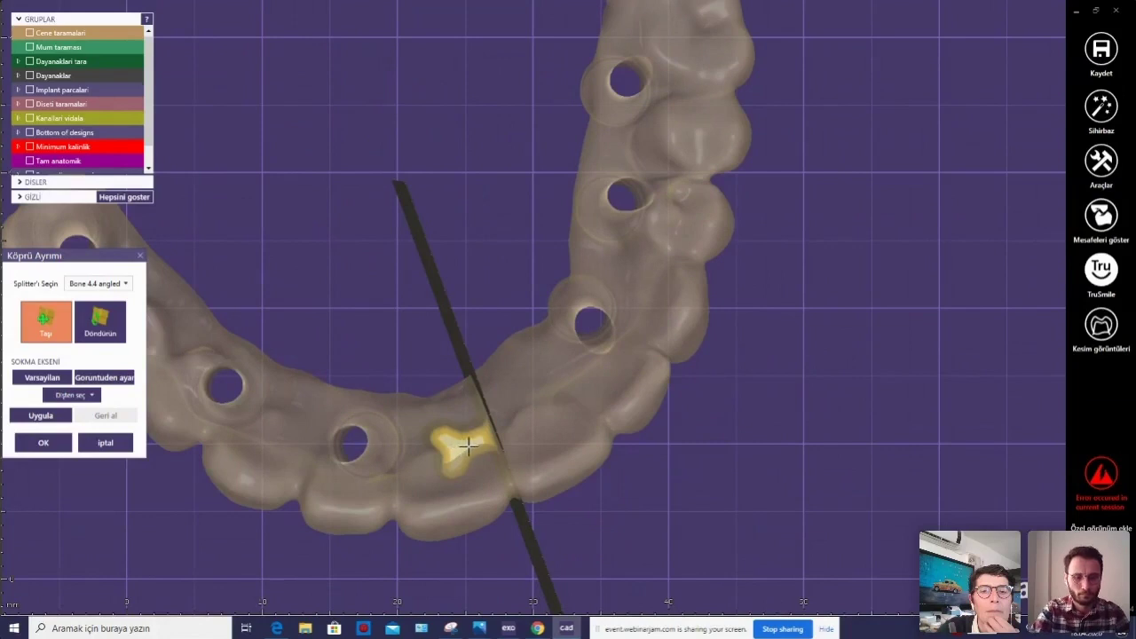
Place the angled splitter between the teeth and try the split, dismissing the failure message.
scroll(460, 450, up, 2)
drag(460, 450, 456, 451)
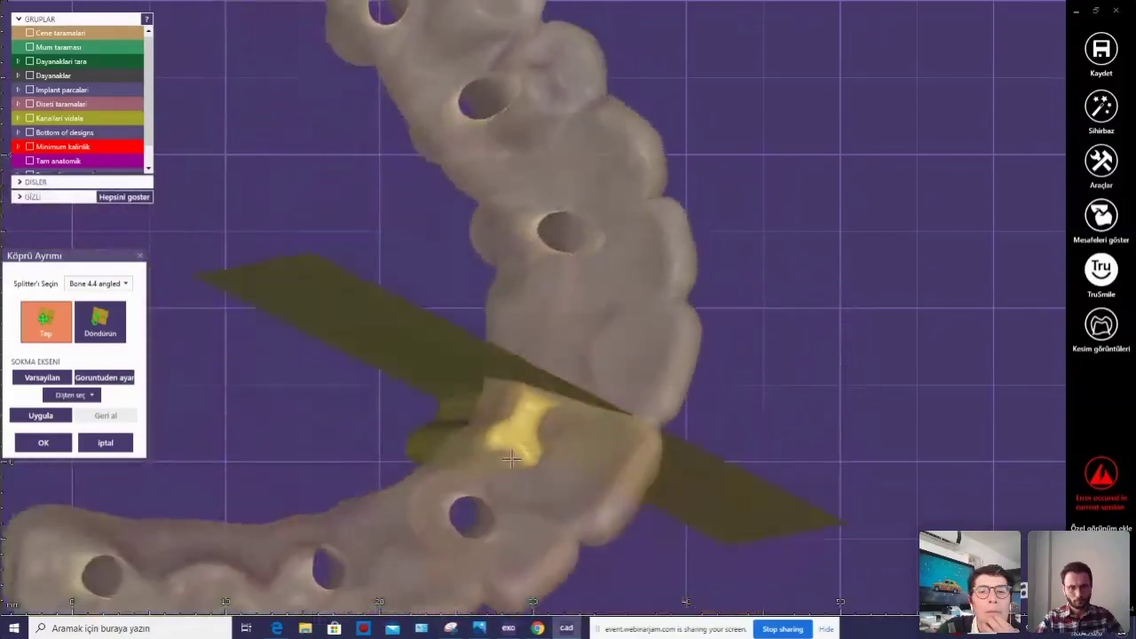
drag(512, 438, 507, 433)
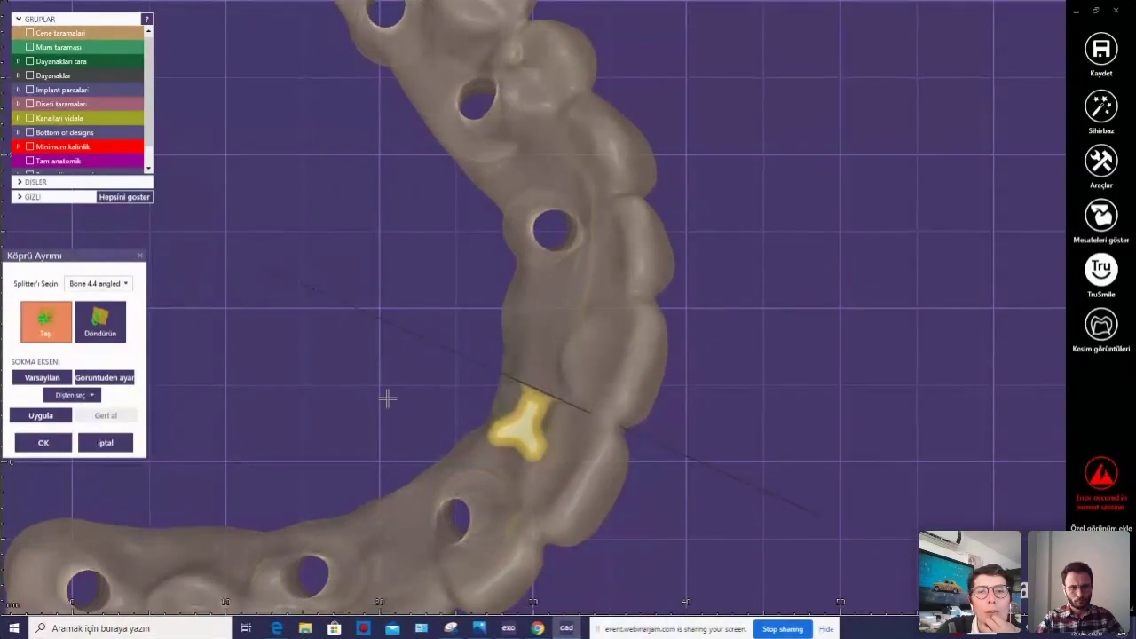
scroll(391, 396, down, 3)
scroll(400, 385, down, 2)
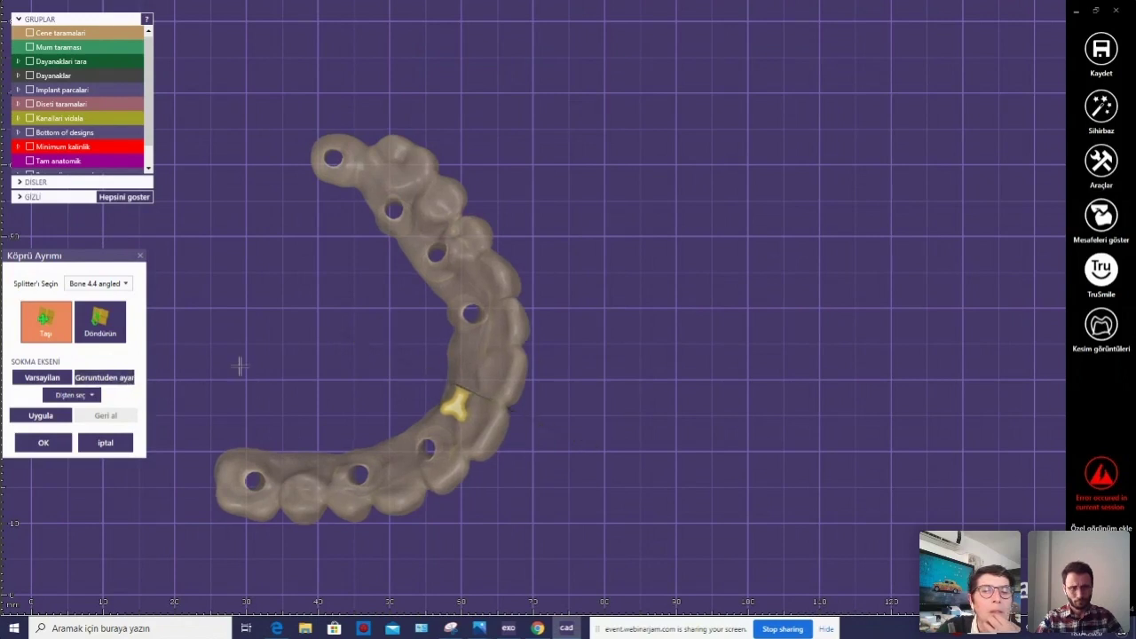
right_drag(306, 407, 315, 388)
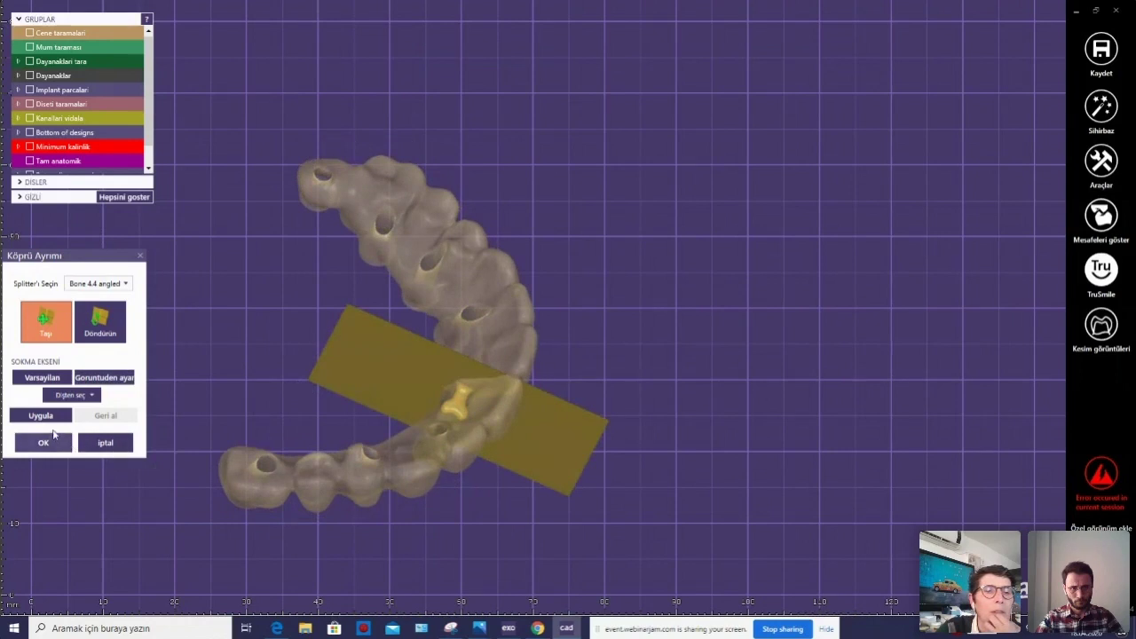
click(68, 415)
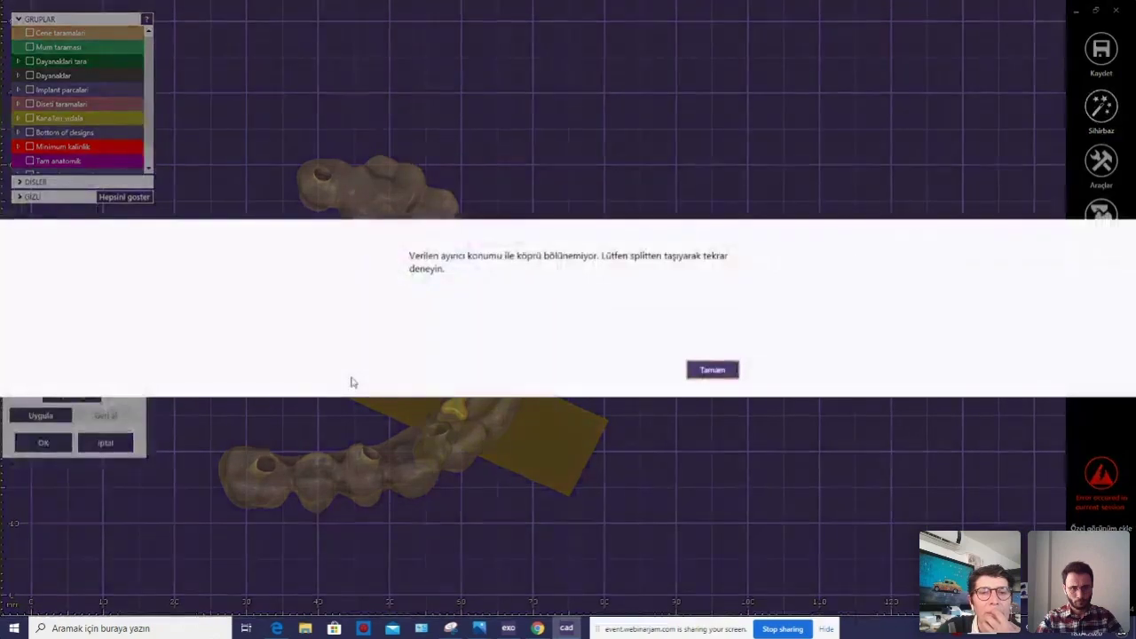
click(709, 368)
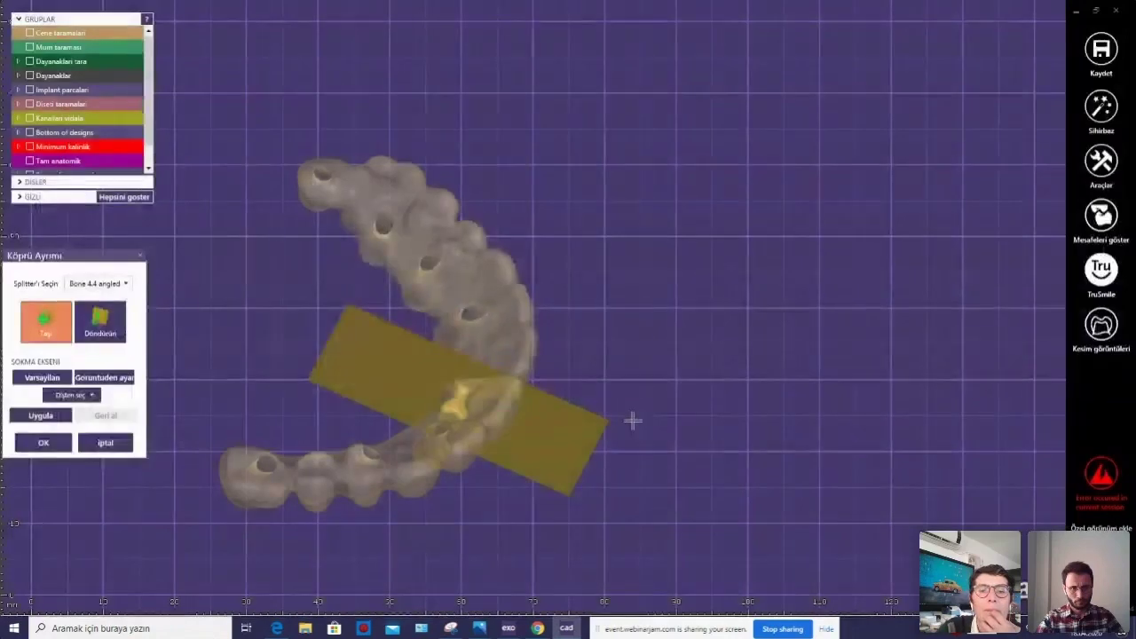
Reposition the splitter, apply the split again with a tooth number, and confirm and save.
right_drag(631, 418, 432, 428)
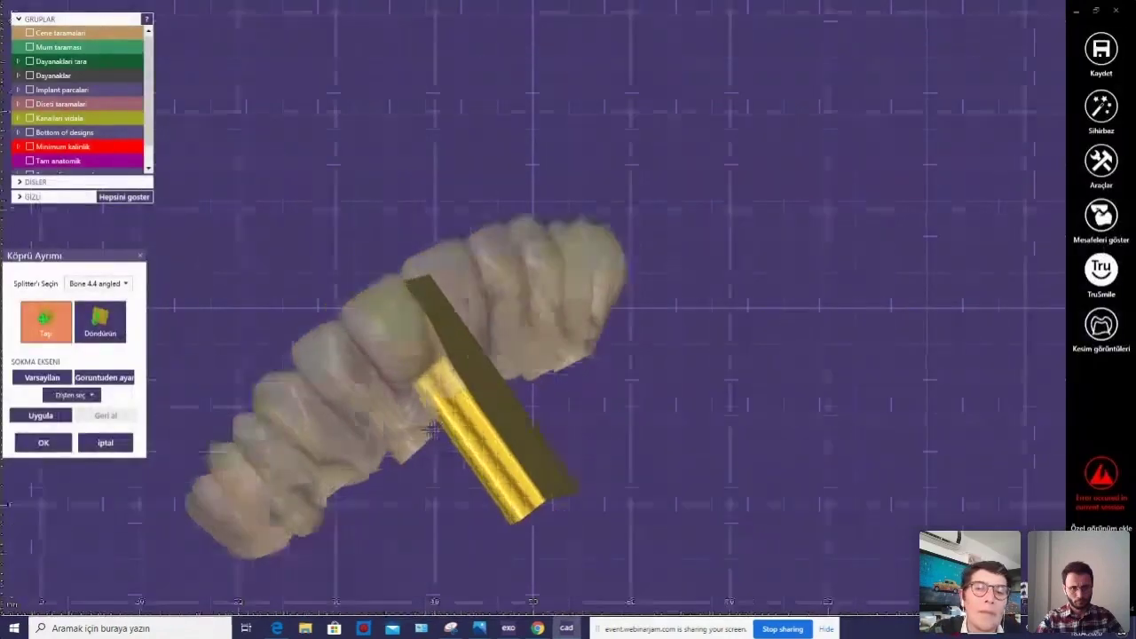
scroll(432, 428, up, 3)
scroll(444, 429, up, 2)
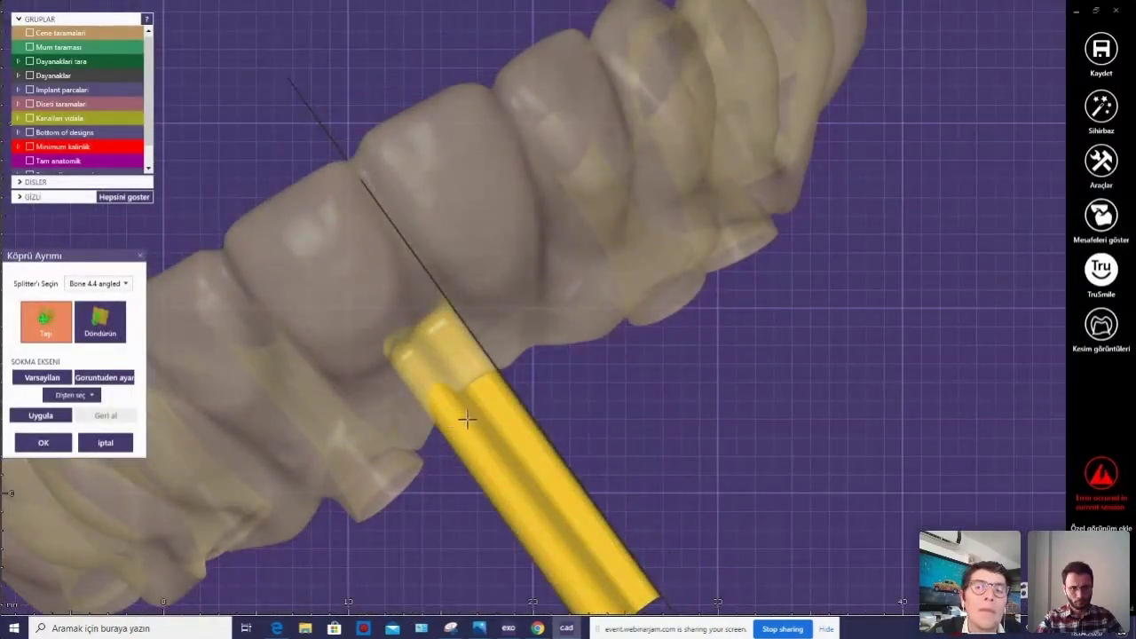
right_drag(467, 419, 482, 406)
mouse_move(497, 309)
right_down()
mouse_move(488, 285)
mouse_move(514, 345)
mouse_move(534, 339)
right_up()
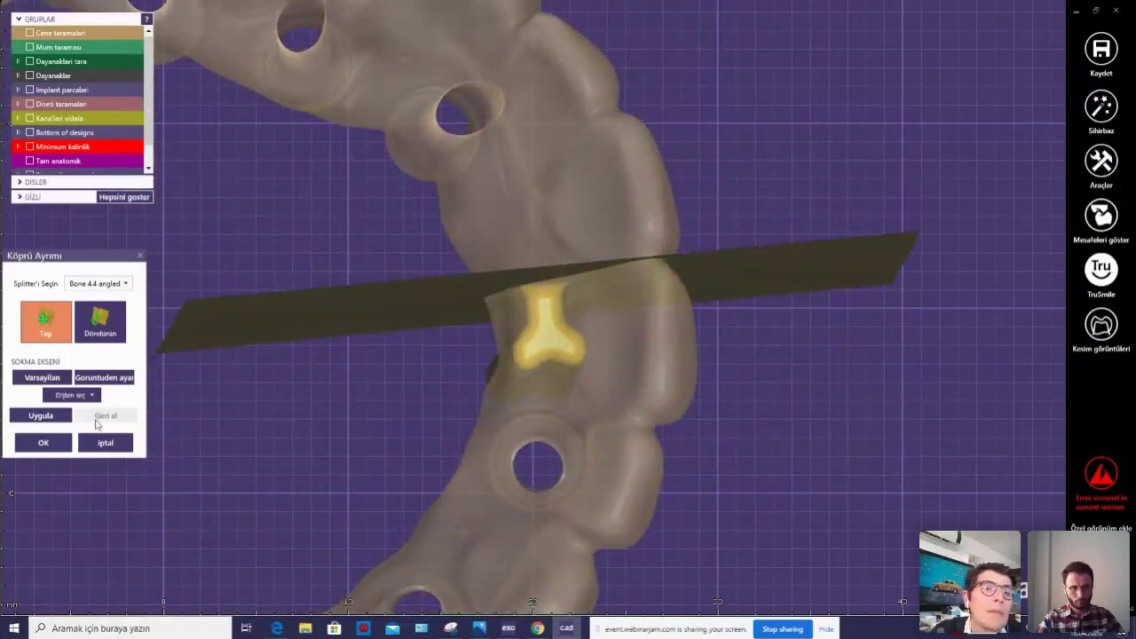
click(41, 415)
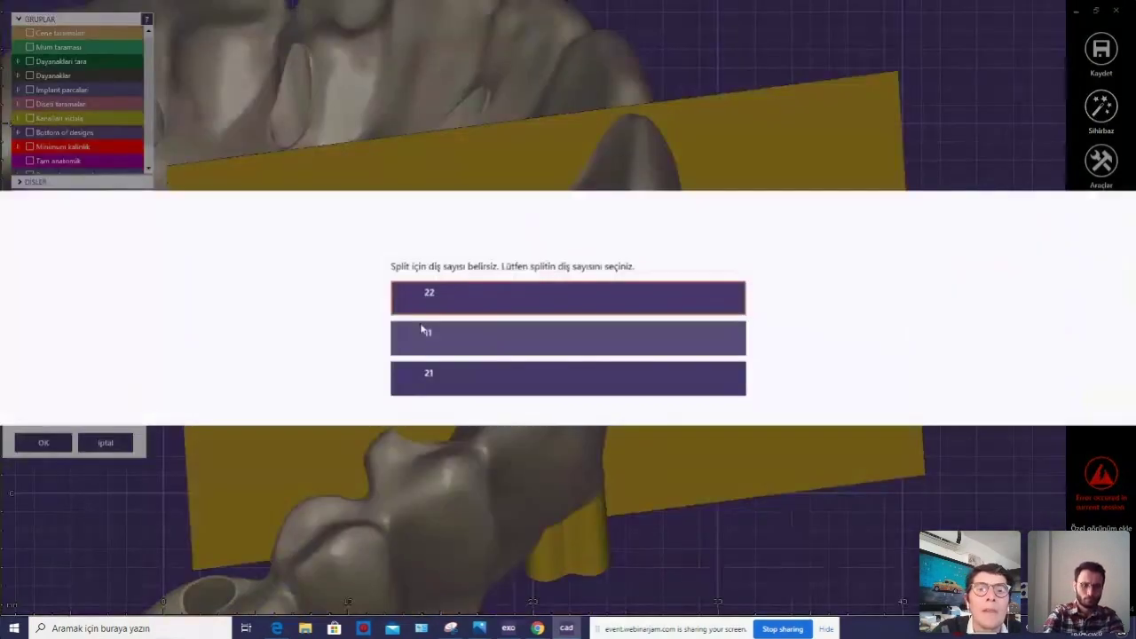
click(429, 342)
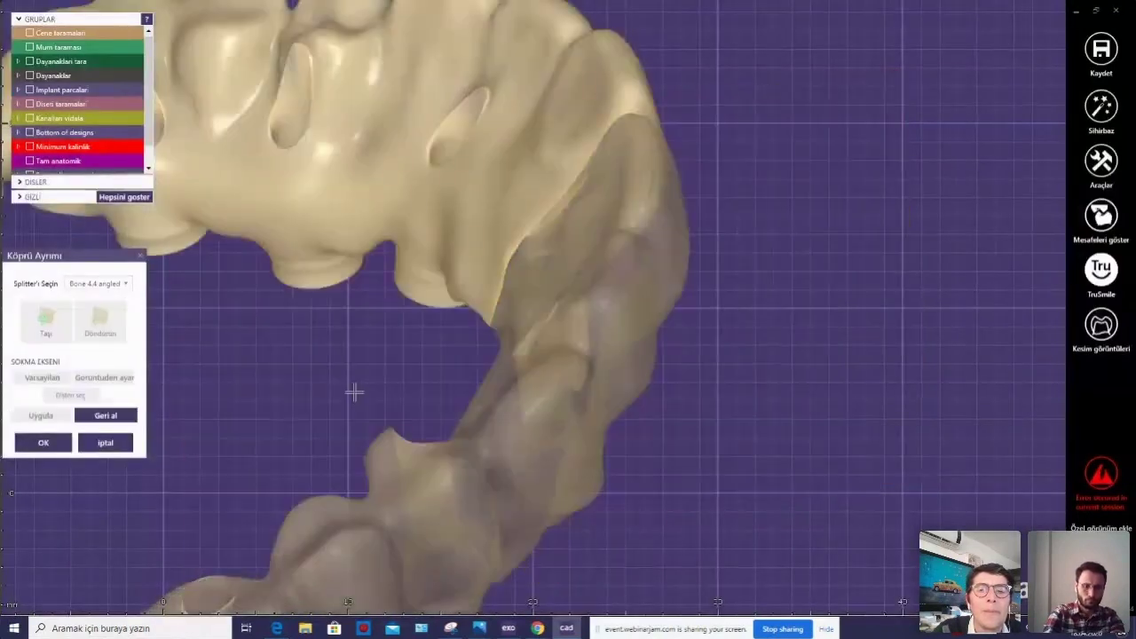
scroll(358, 396, down, 2)
scroll(380, 375, down, 3)
scroll(394, 343, down, 3)
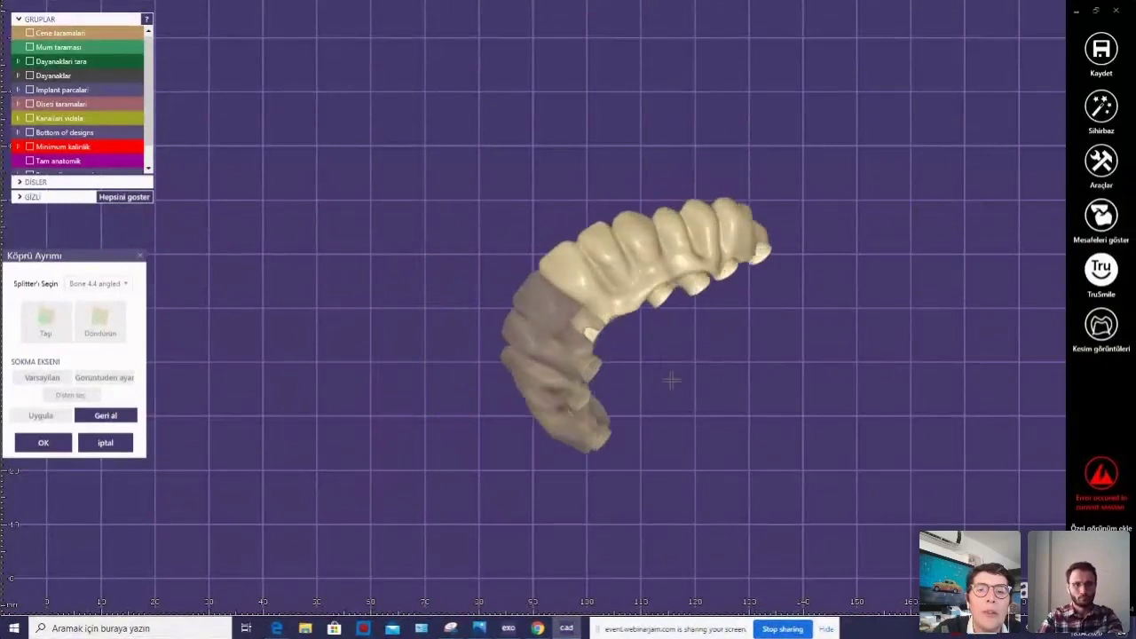
click(44, 443)
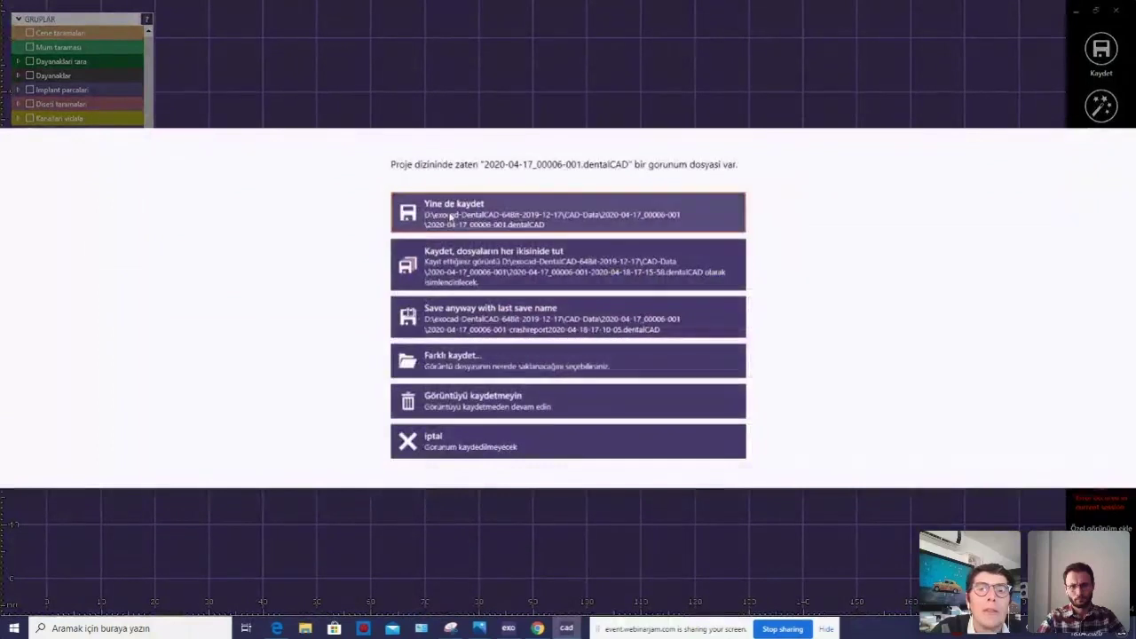
click(475, 319)
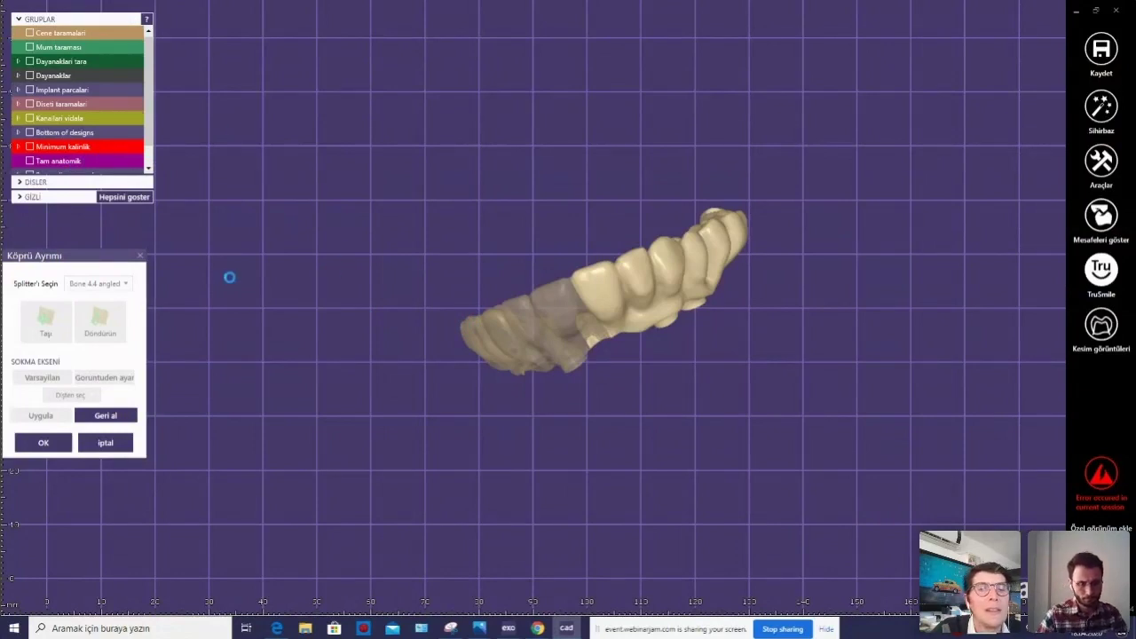
Hide the jaw scan, show the merged SLM waxup, and isolate the first bridge piece's screw holes.
click(29, 33)
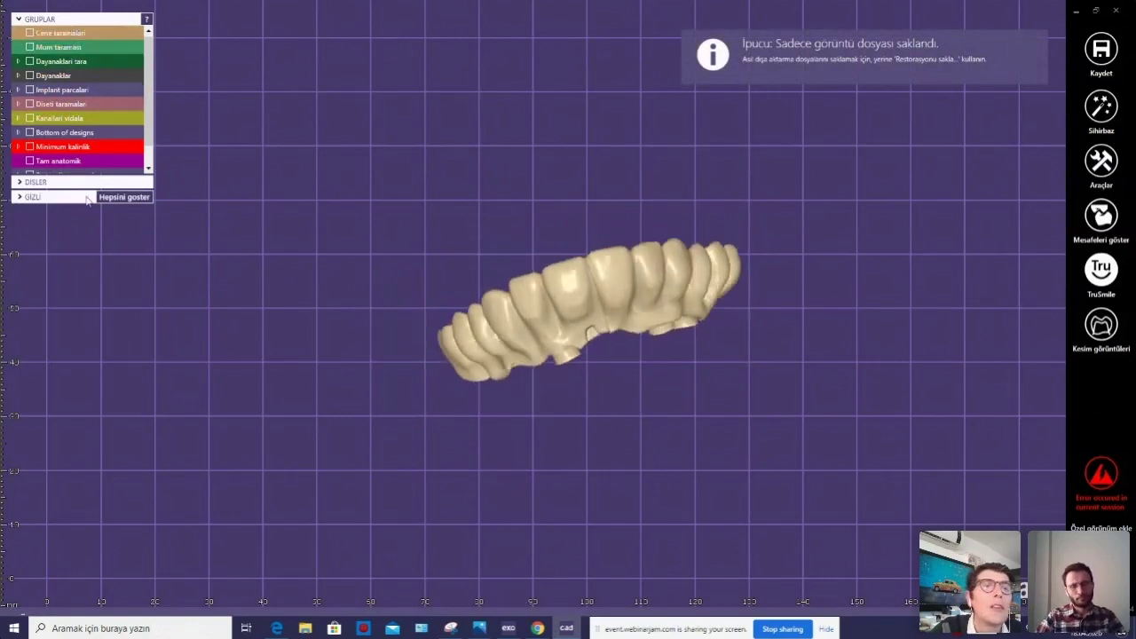
scroll(152, 78, down, 2)
click(30, 167)
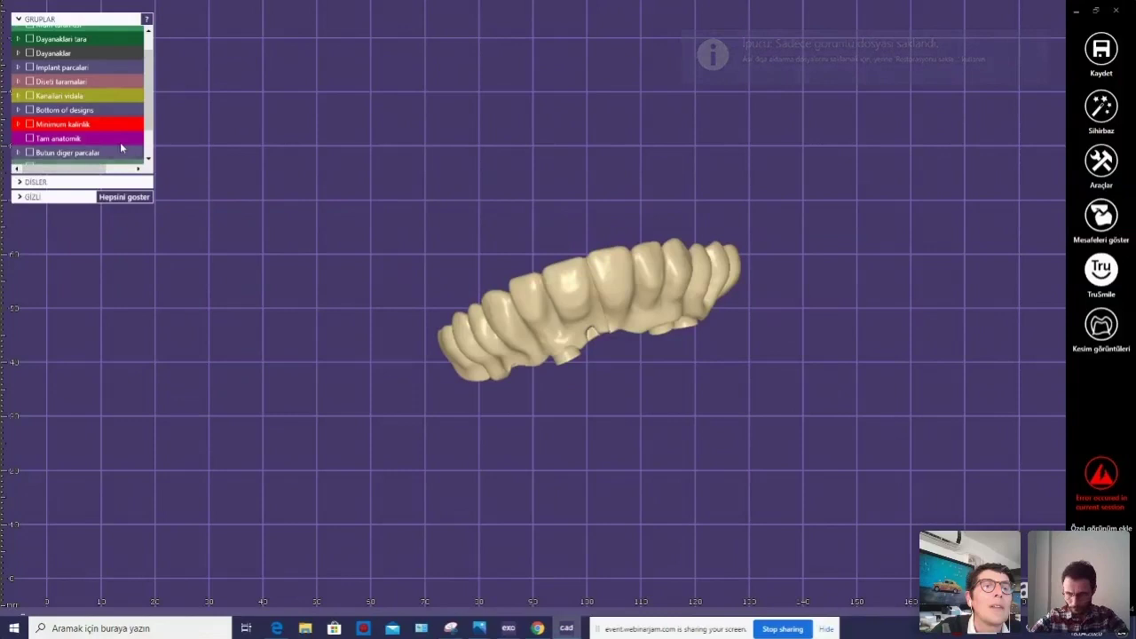
scroll(152, 121, down, 3)
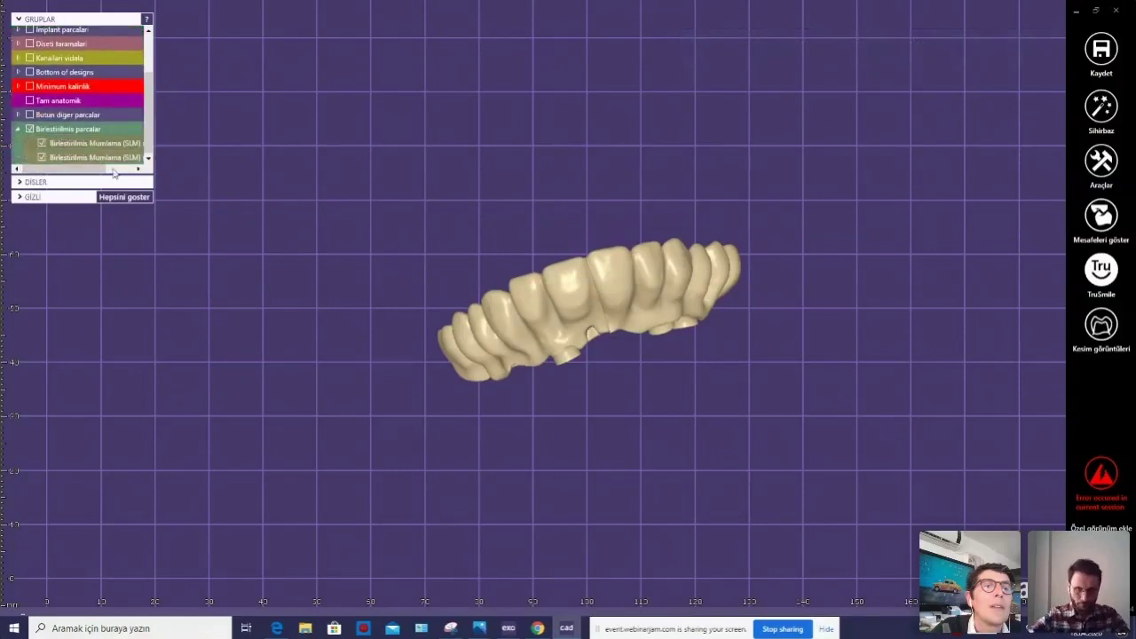
click(42, 158)
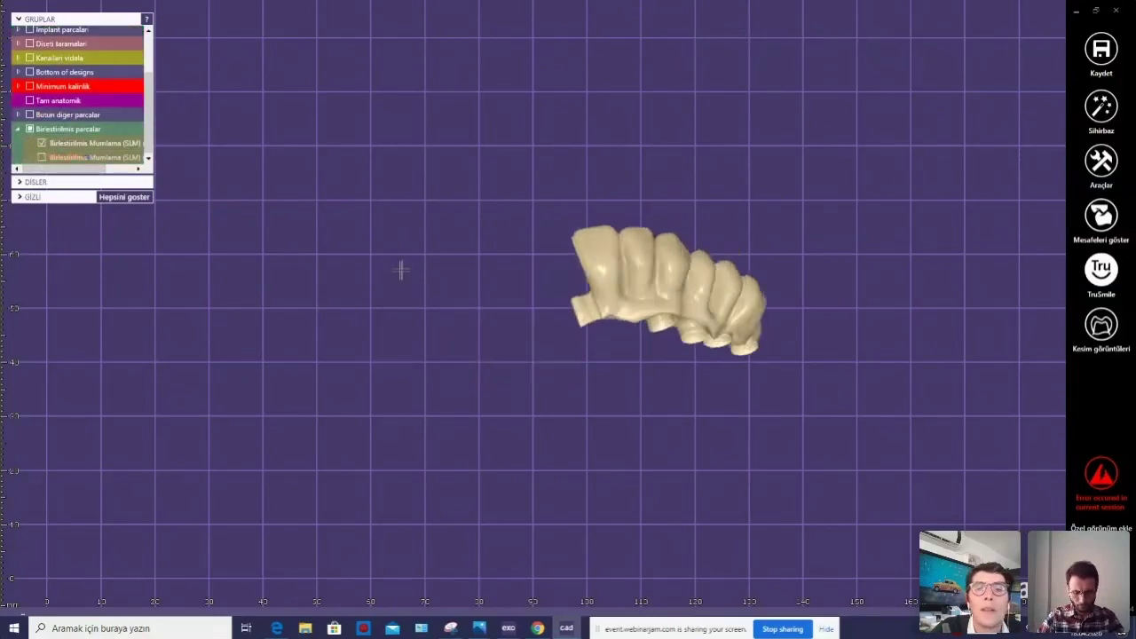
scroll(533, 345, up, 2)
scroll(533, 345, up, 3)
mouse_move(533, 346)
right_down()
mouse_move(604, 346)
mouse_move(251, 254)
right_up()
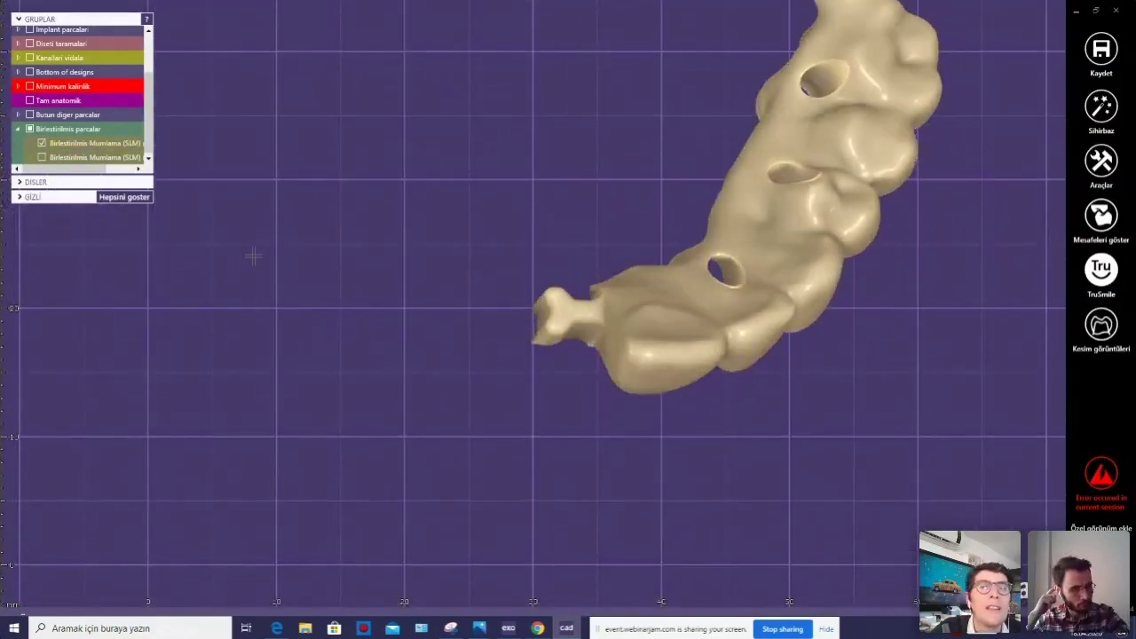
Inspect the second split bridge piece on its own, then advance the wizard to merging.
click(42, 157)
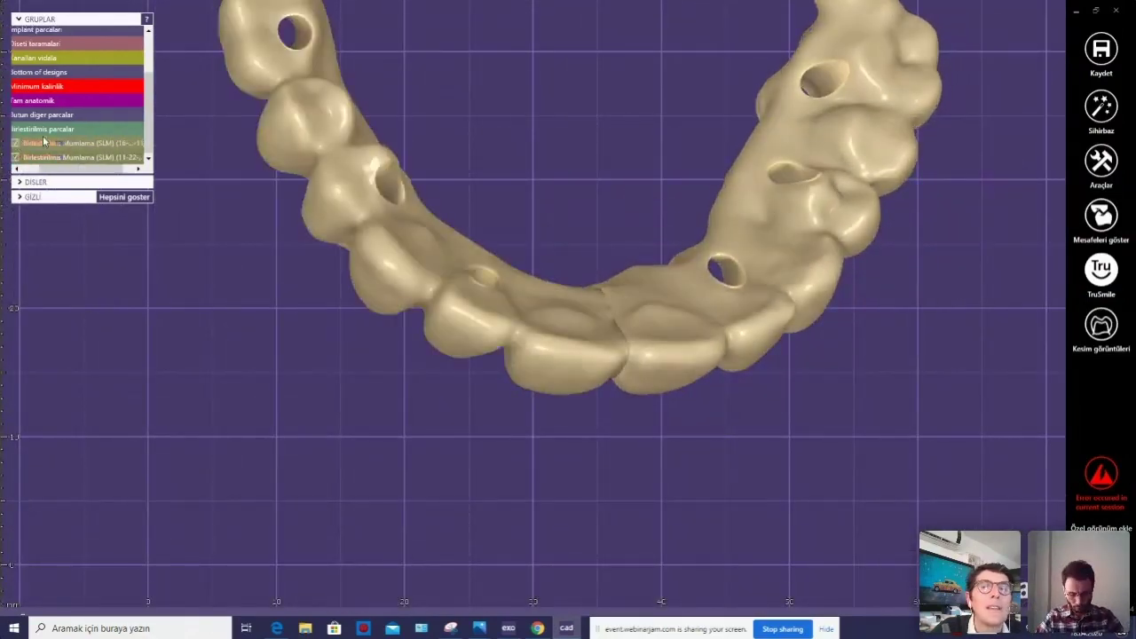
click(15, 143)
right_drag(368, 240, 375, 241)
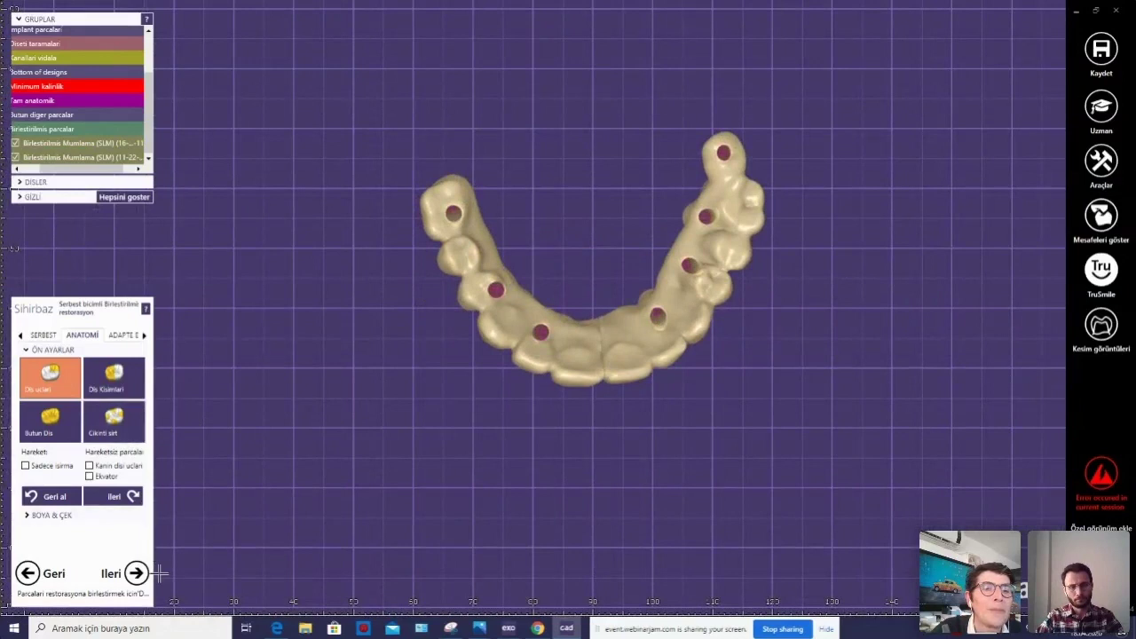
right_drag(252, 540, 342, 482)
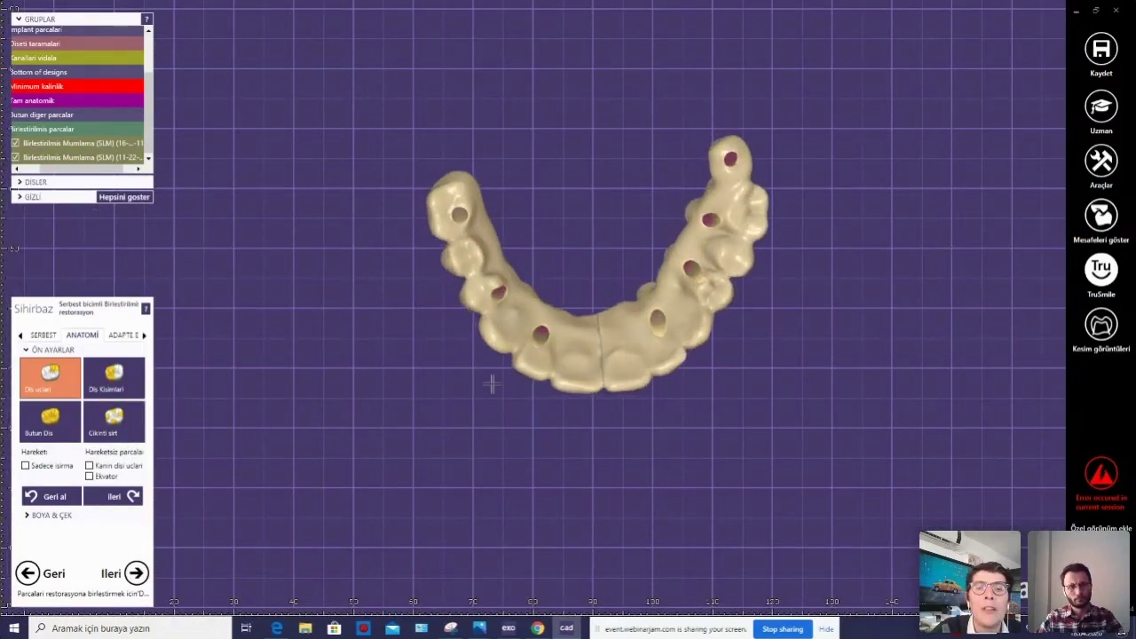
scroll(609, 343, up, 3)
scroll(608, 342, up, 2)
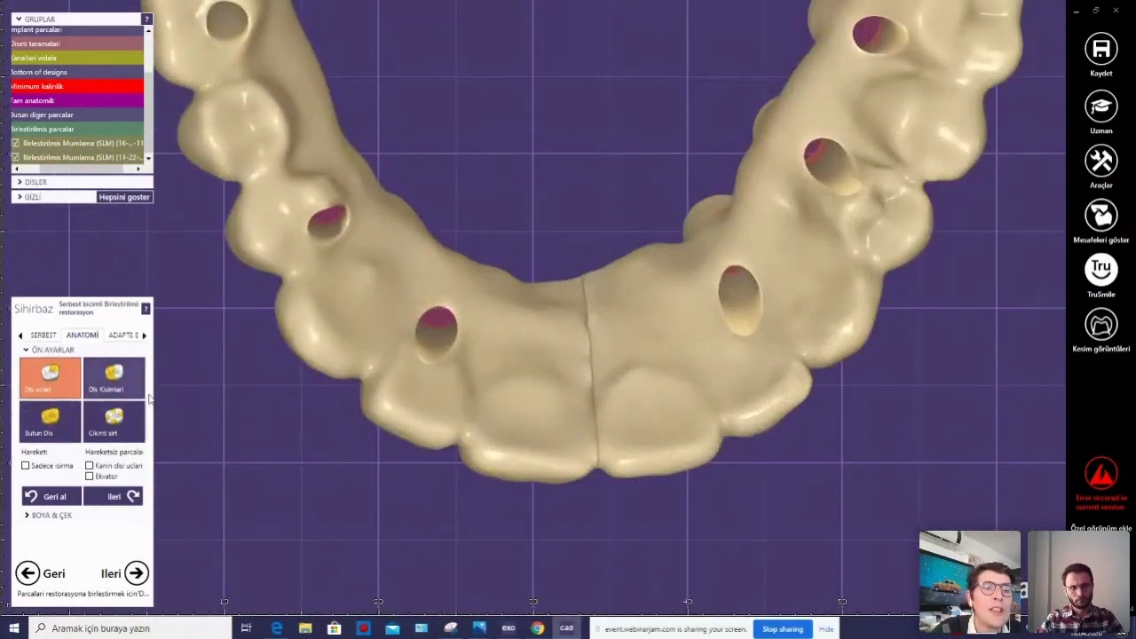
click(140, 575)
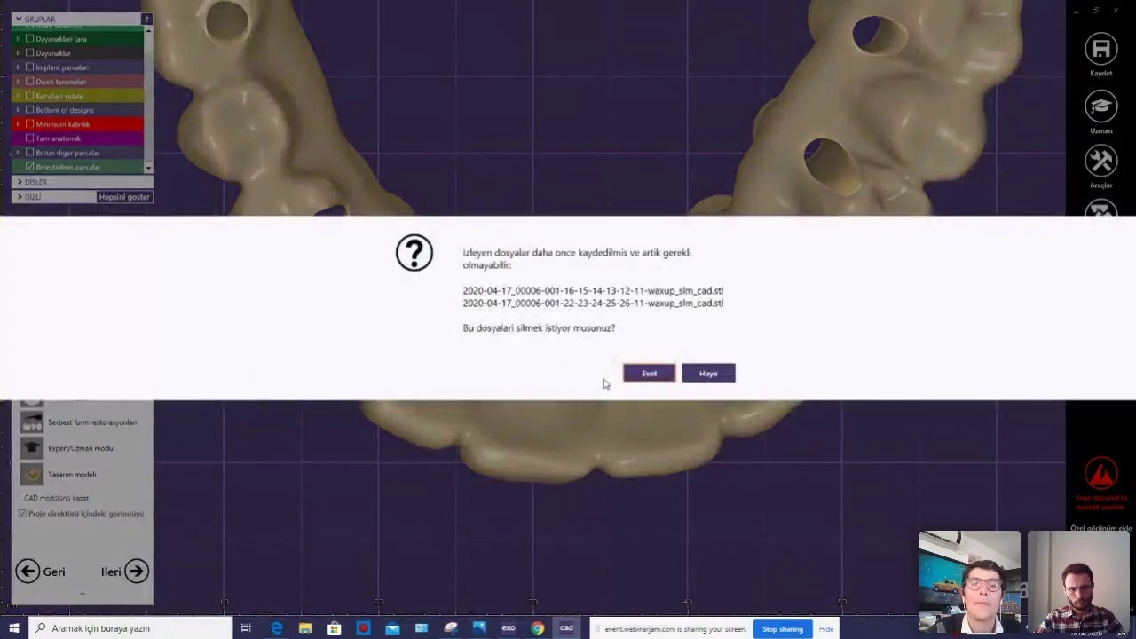
Delete the old waxup files, save the design anyway, and choose Tasarım modeli as next step.
click(645, 383)
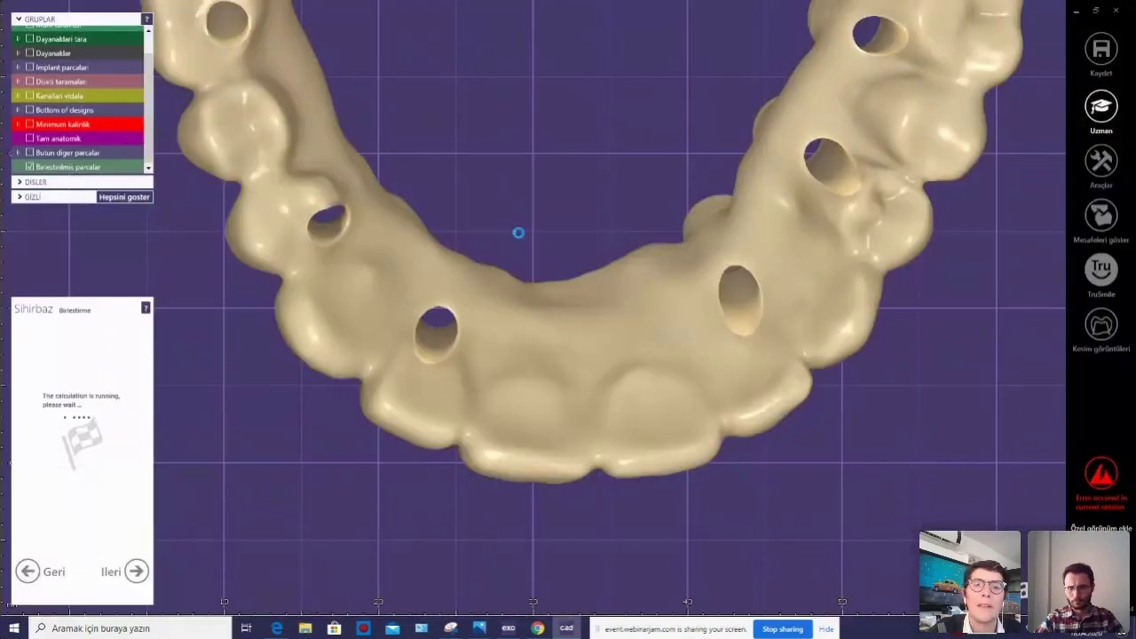
click(517, 234)
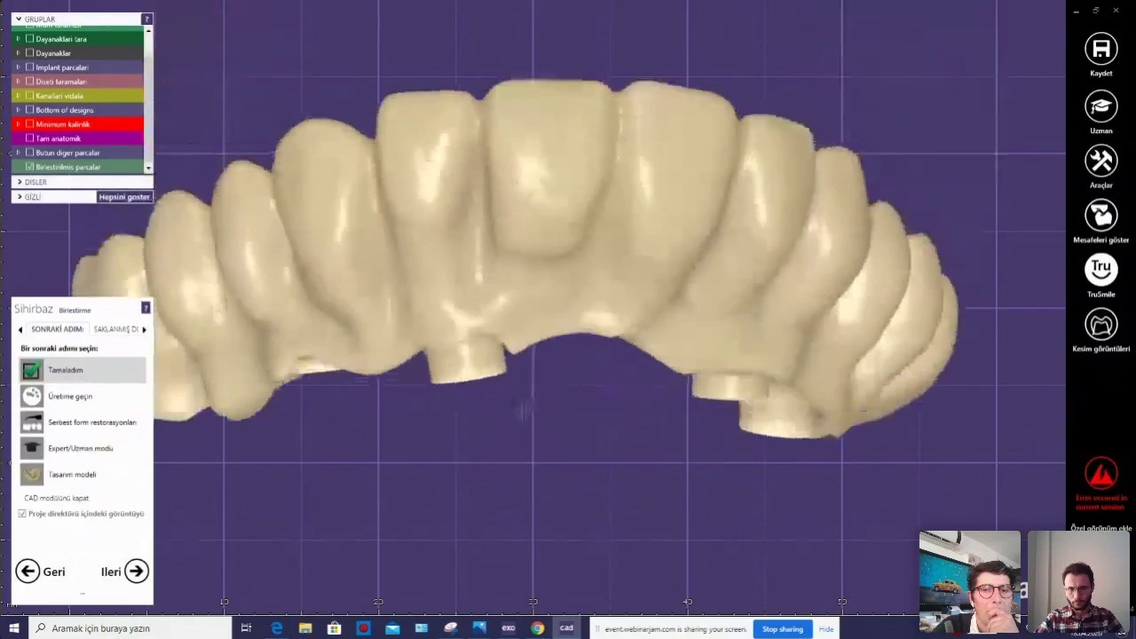
click(74, 479)
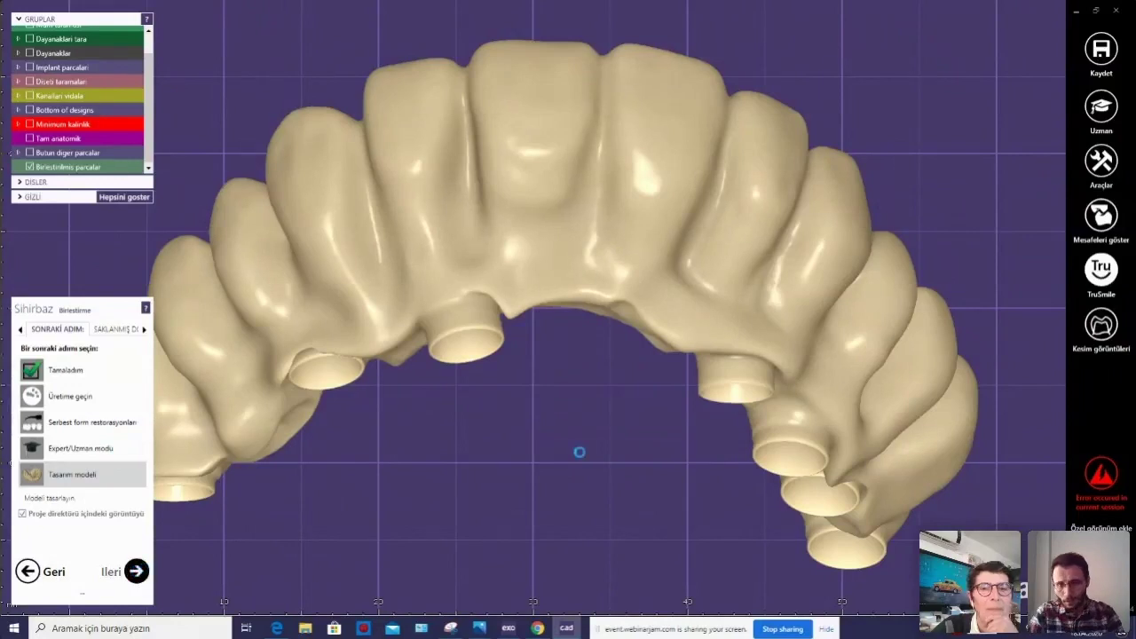
scroll(580, 487, up, 5)
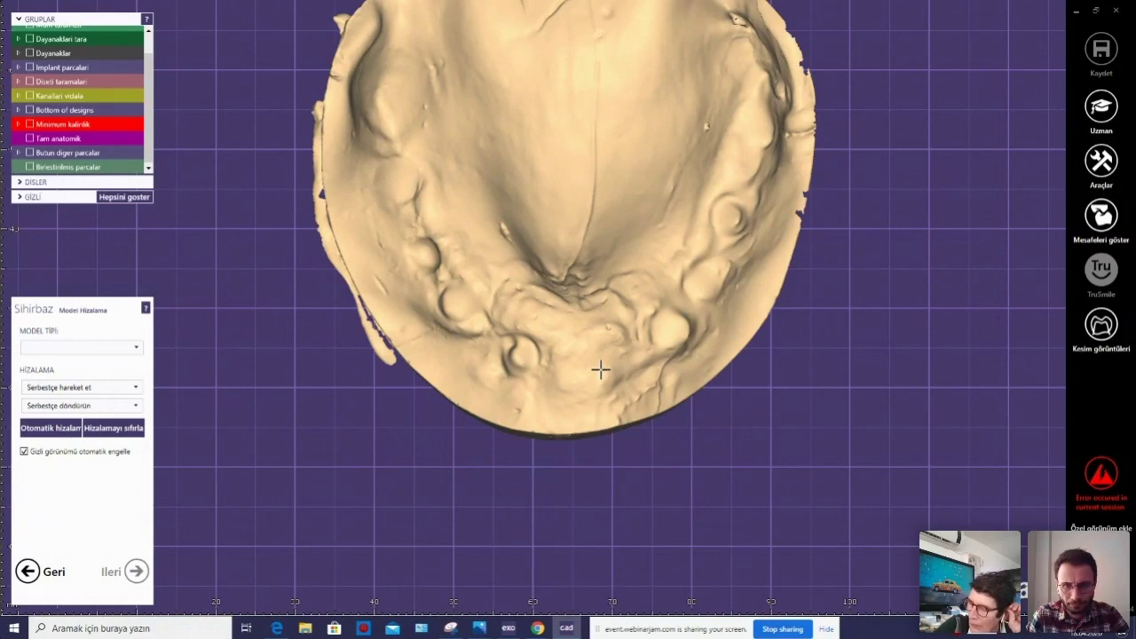
Choose the 3D Systems NextDent 5100 model type and sink the jaw into the base plate to 14.55 mm.
mouse_move(591, 322)
right_down()
mouse_move(578, 291)
mouse_move(578, 375)
mouse_move(576, 337)
mouse_move(569, 345)
right_up()
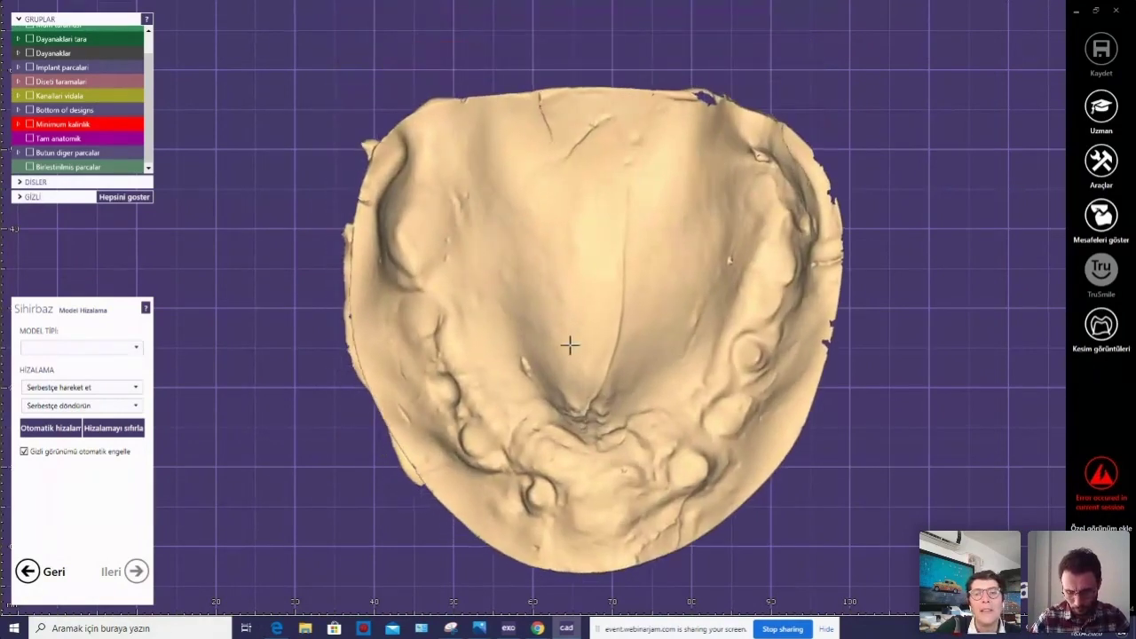
click(138, 349)
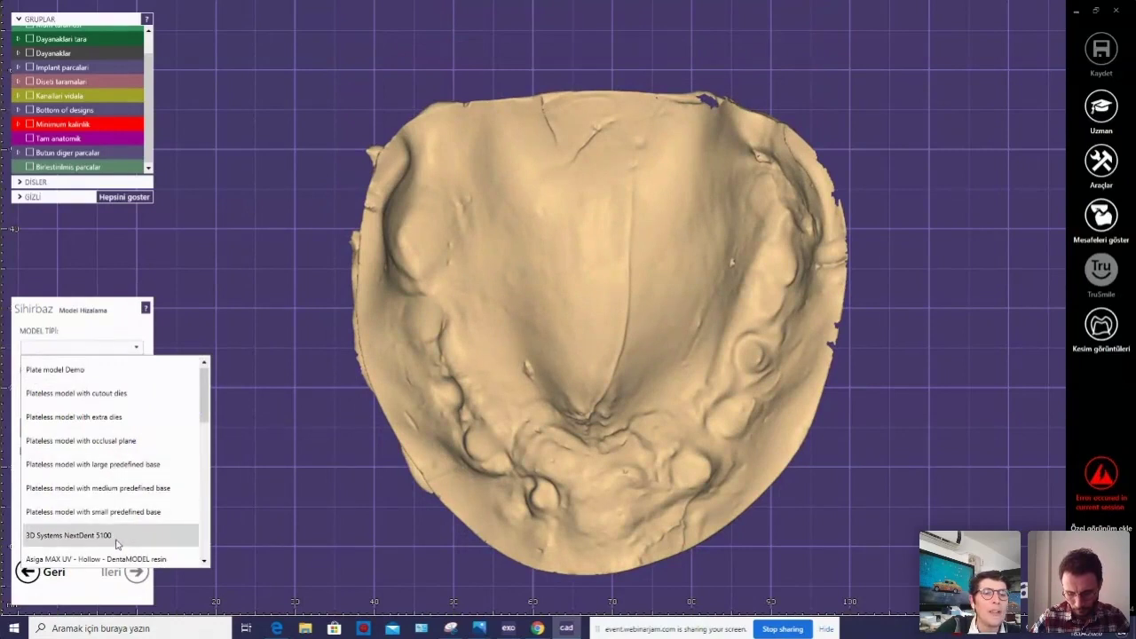
click(116, 537)
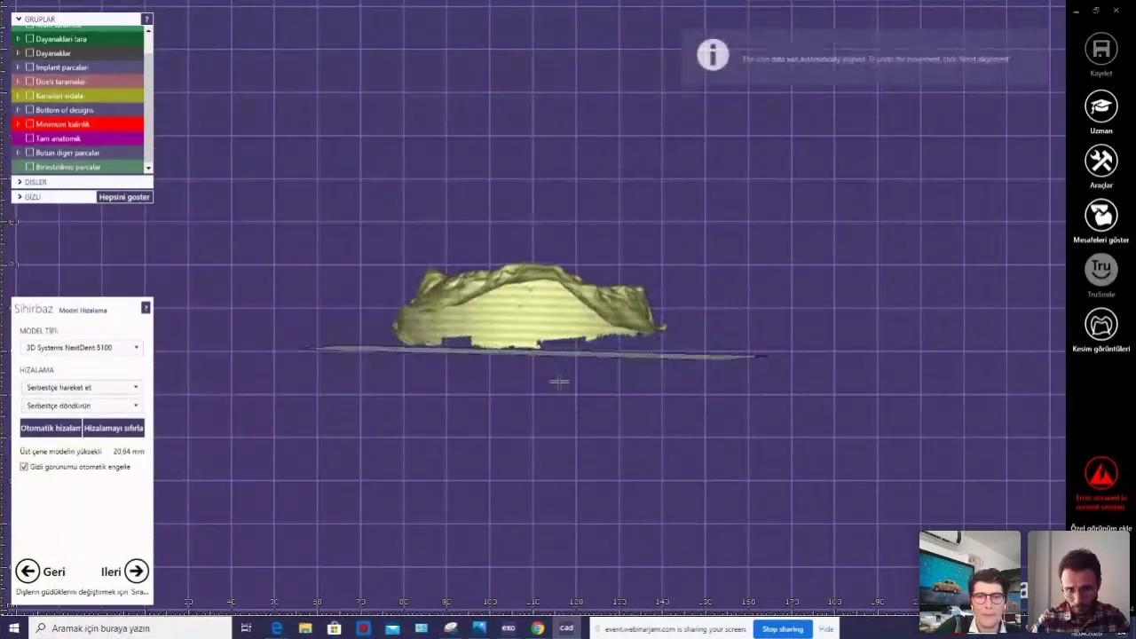
drag(527, 355, 527, 346)
mouse_move(527, 346)
right_down()
mouse_move(542, 425)
mouse_move(542, 386)
right_up()
drag(538, 329, 538, 337)
right_drag(538, 338, 541, 405)
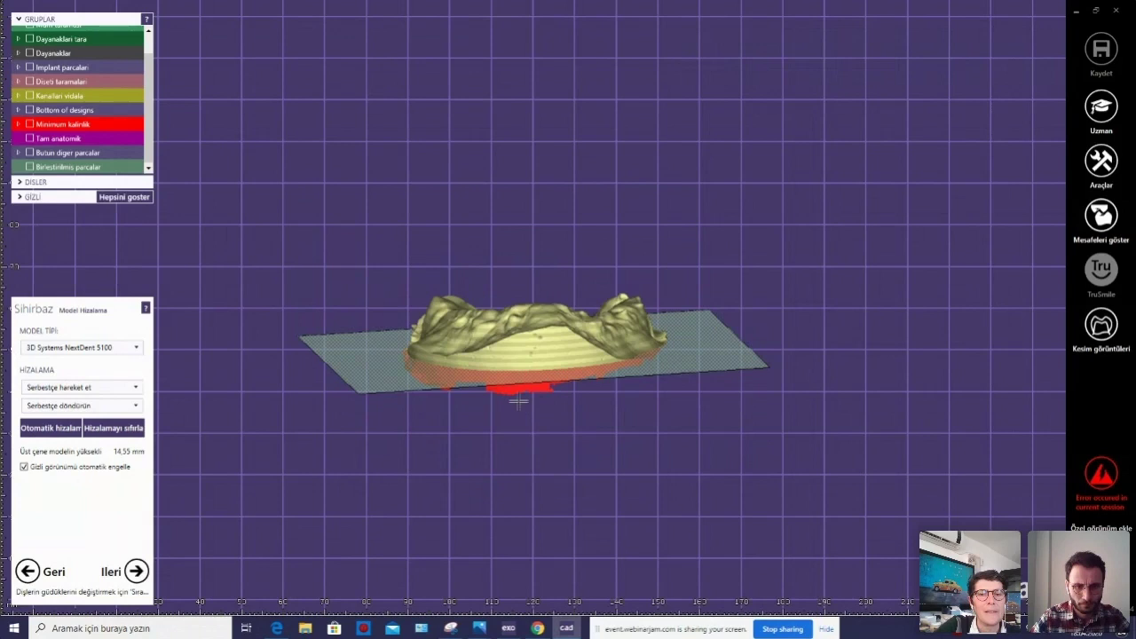
right_drag(518, 402, 507, 422)
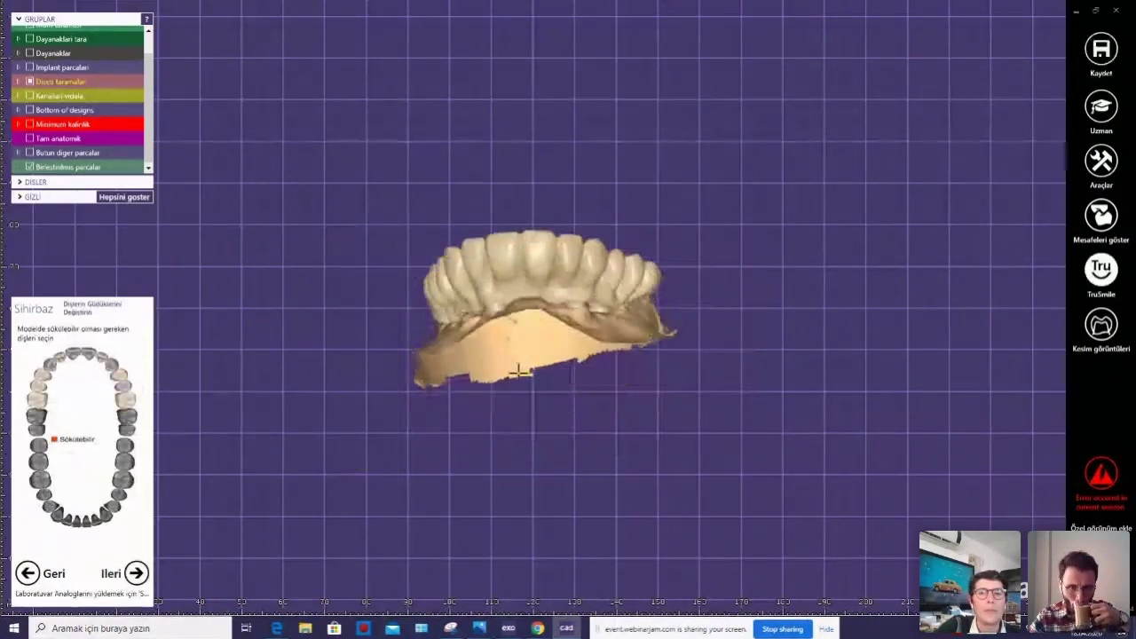
Realign the jaw away from the lab analogs to 20.43 mm height and continue to plateless model design.
click(136, 574)
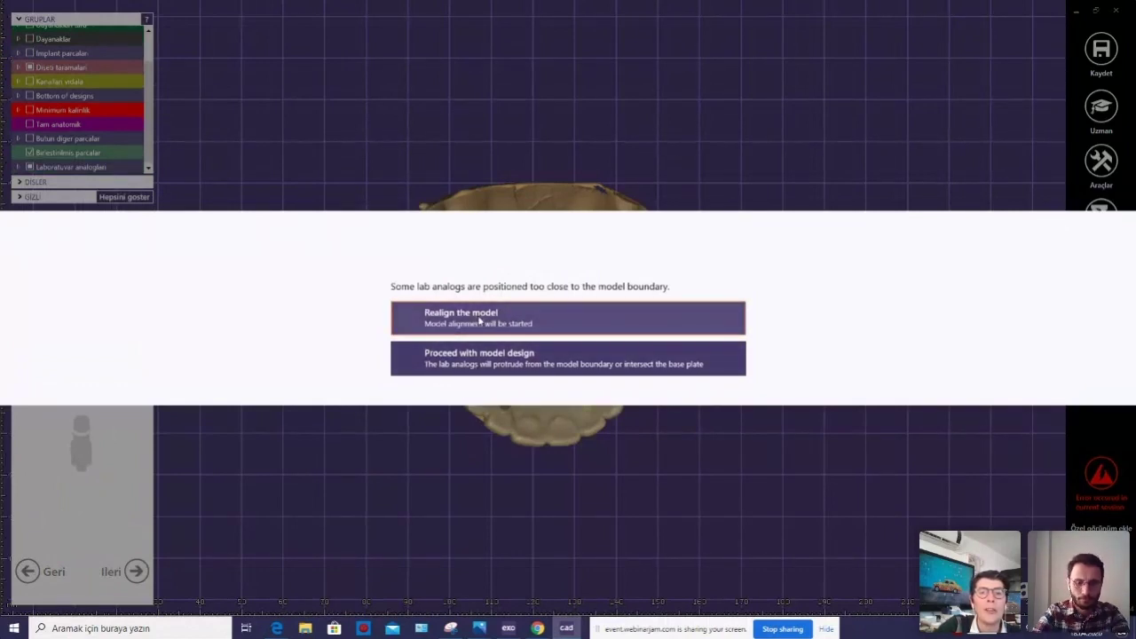
click(479, 321)
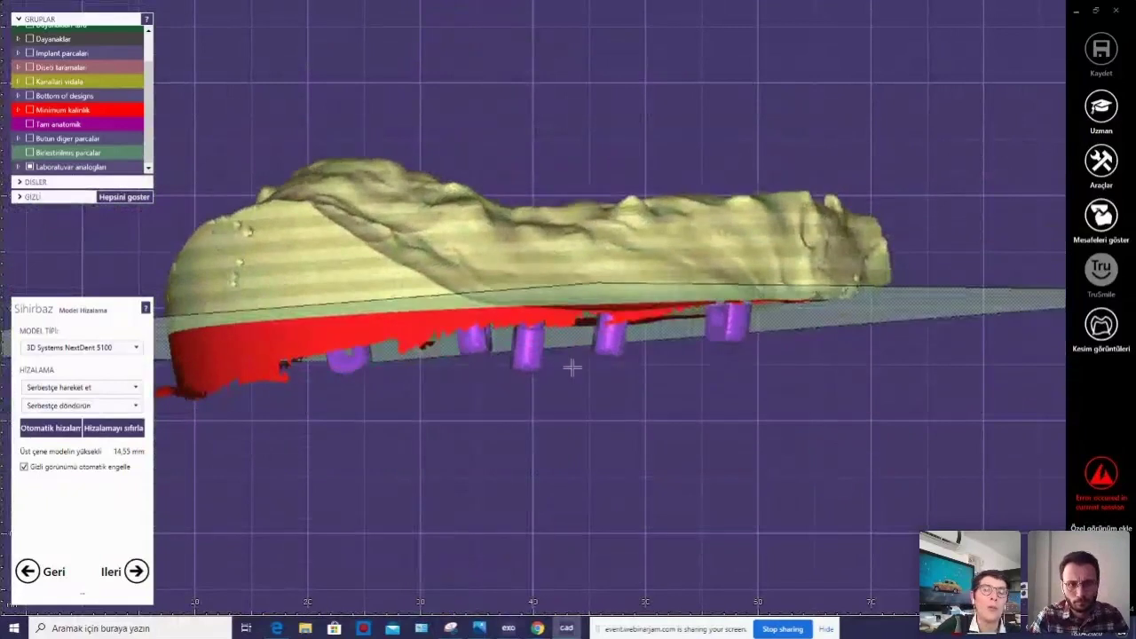
right_drag(589, 330, 577, 371)
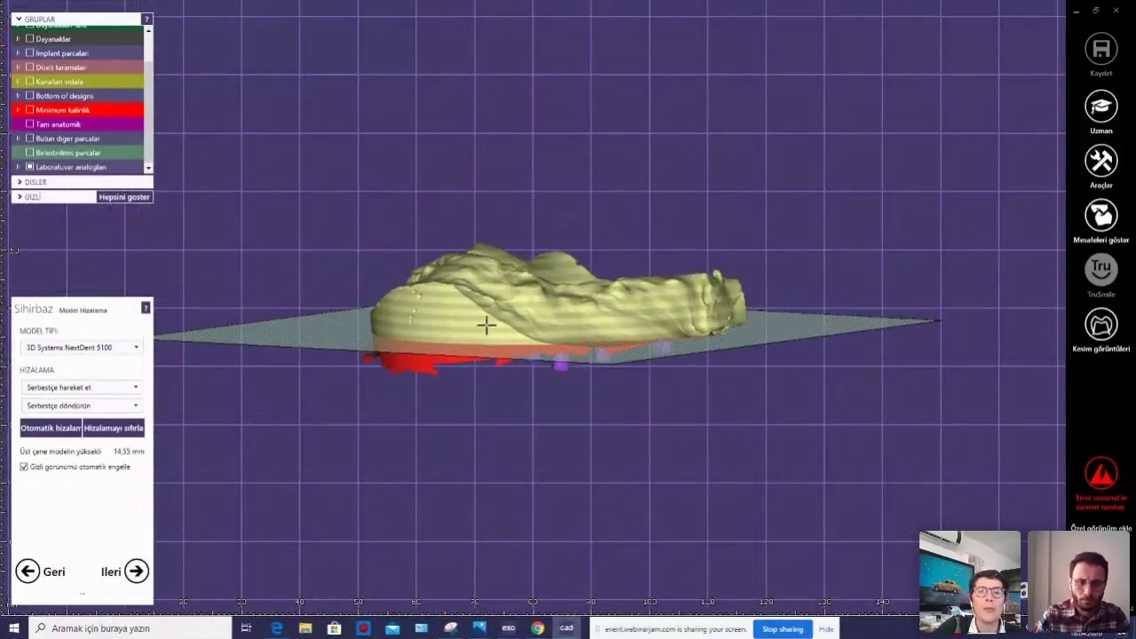
drag(487, 322, 484, 289)
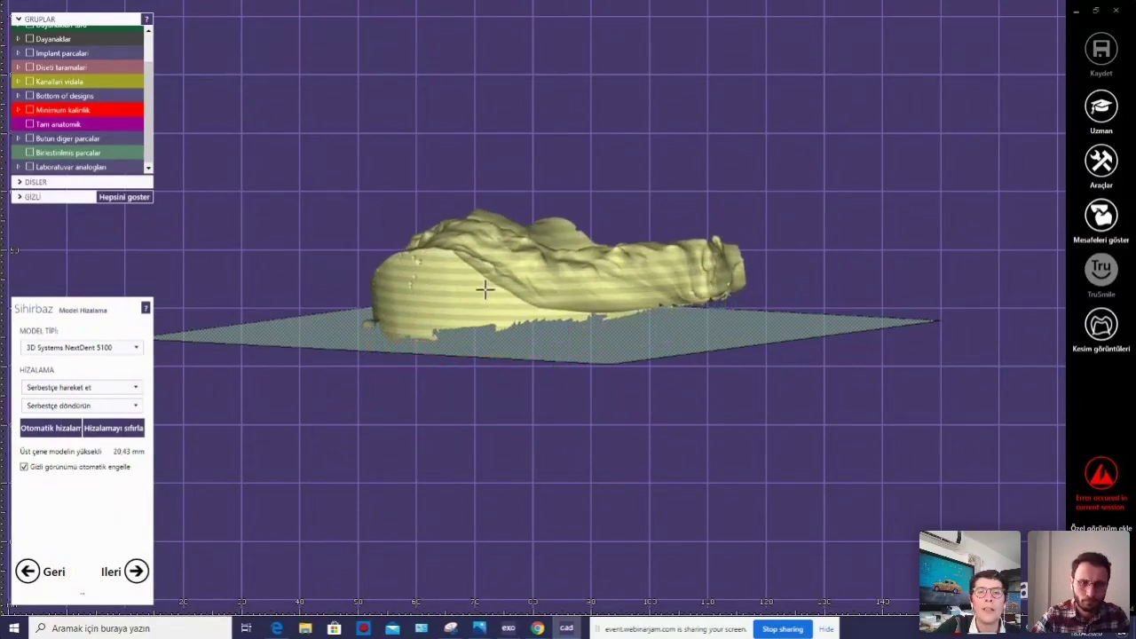
mouse_move(485, 289)
right_down()
mouse_move(521, 337)
mouse_move(207, 489)
right_up()
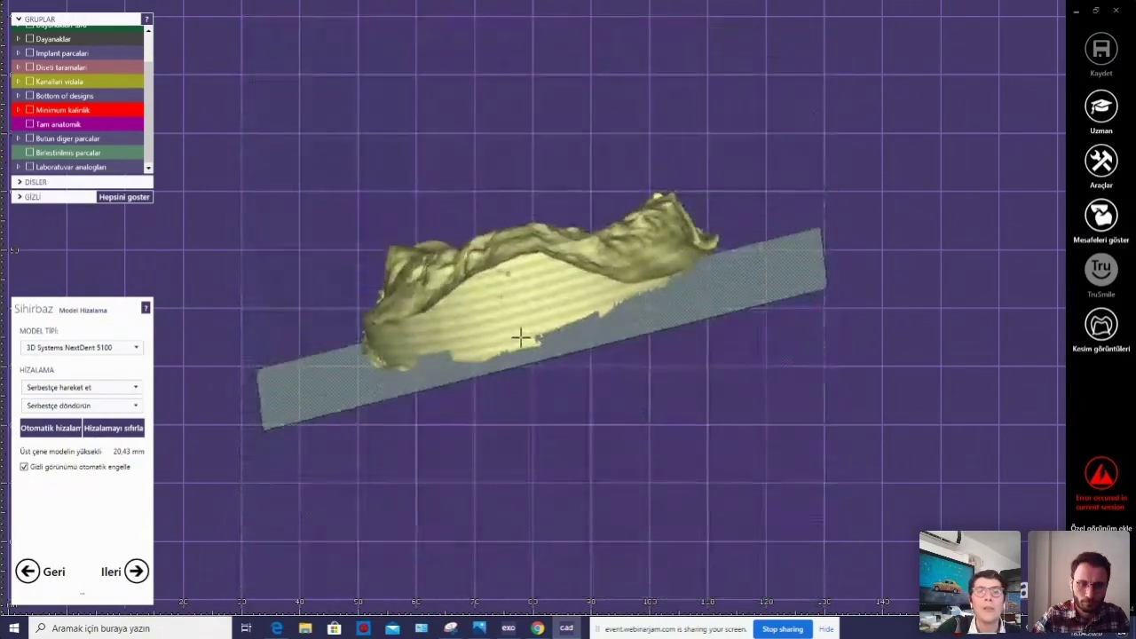
click(136, 571)
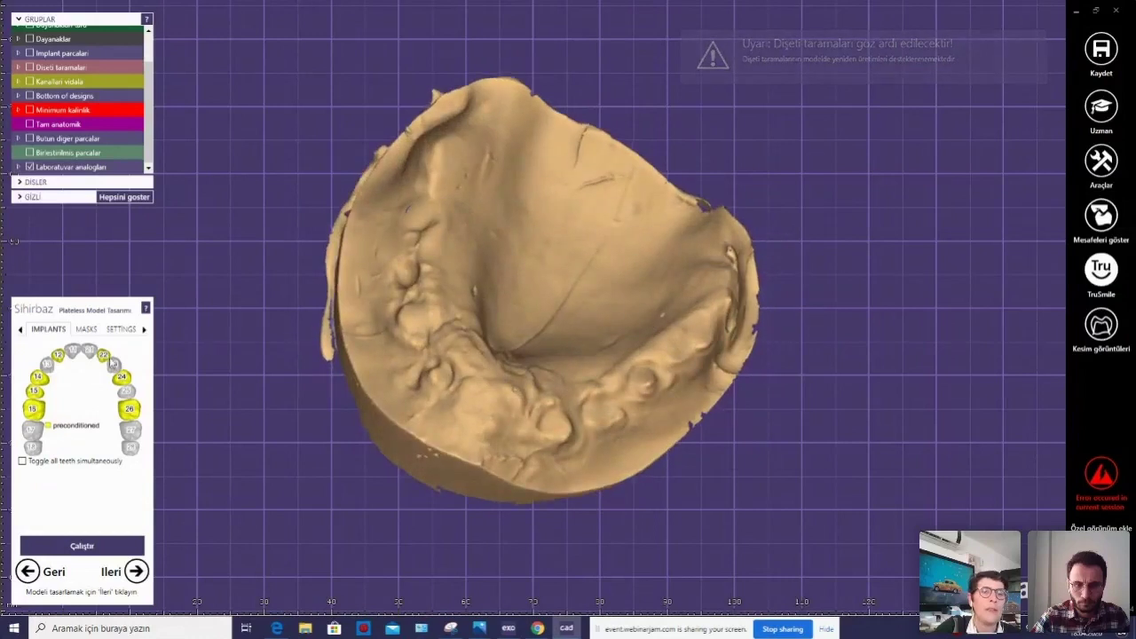
Open the gingiva mask settings and add a new mask.
click(97, 330)
click(53, 330)
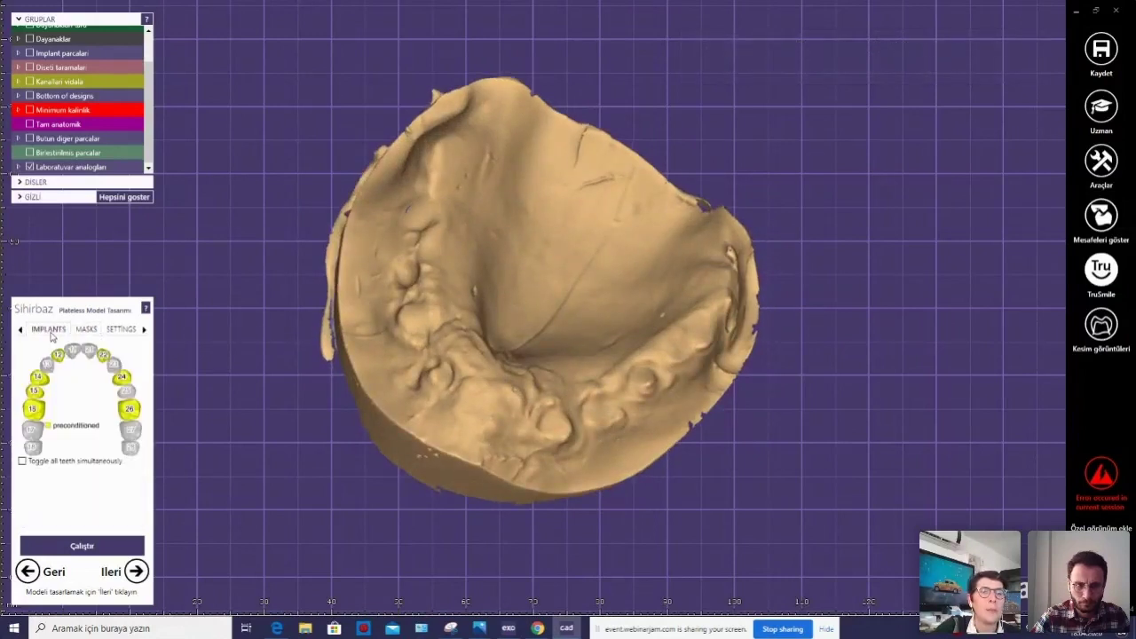
click(85, 329)
mouse_move(296, 371)
right_down()
mouse_move(507, 377)
mouse_move(471, 395)
mouse_move(485, 380)
right_up()
click(50, 518)
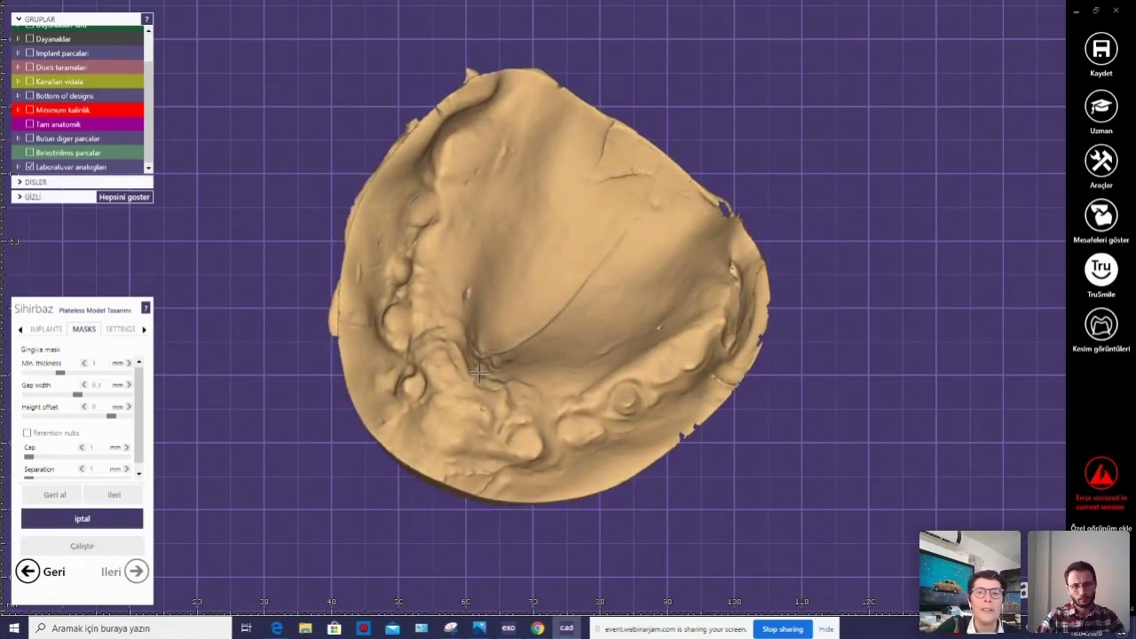
Outline the gingiva mask around the 16–14–12 implant region and reshape its points.
right_drag(457, 419, 460, 397)
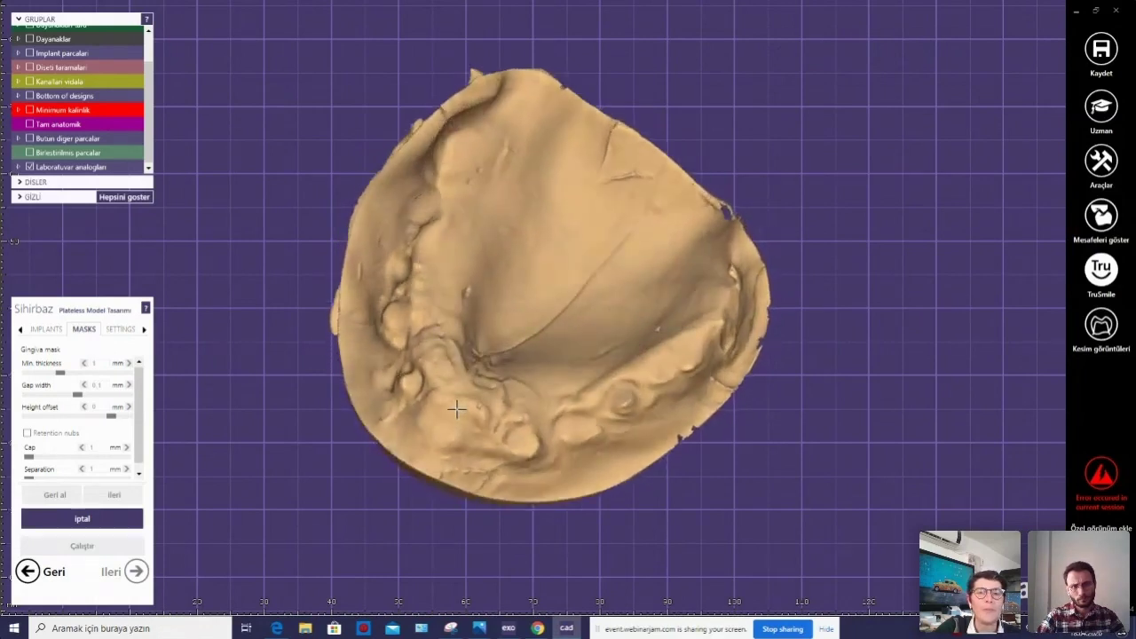
right_drag(452, 437, 466, 411)
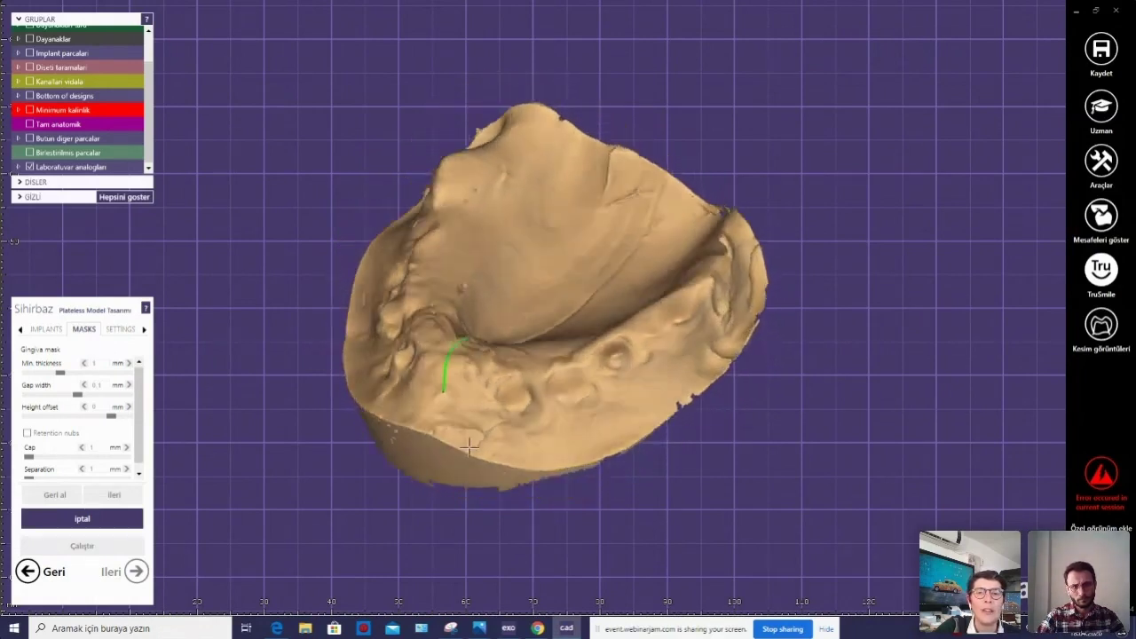
click(606, 398)
click(652, 368)
right_drag(703, 306, 707, 330)
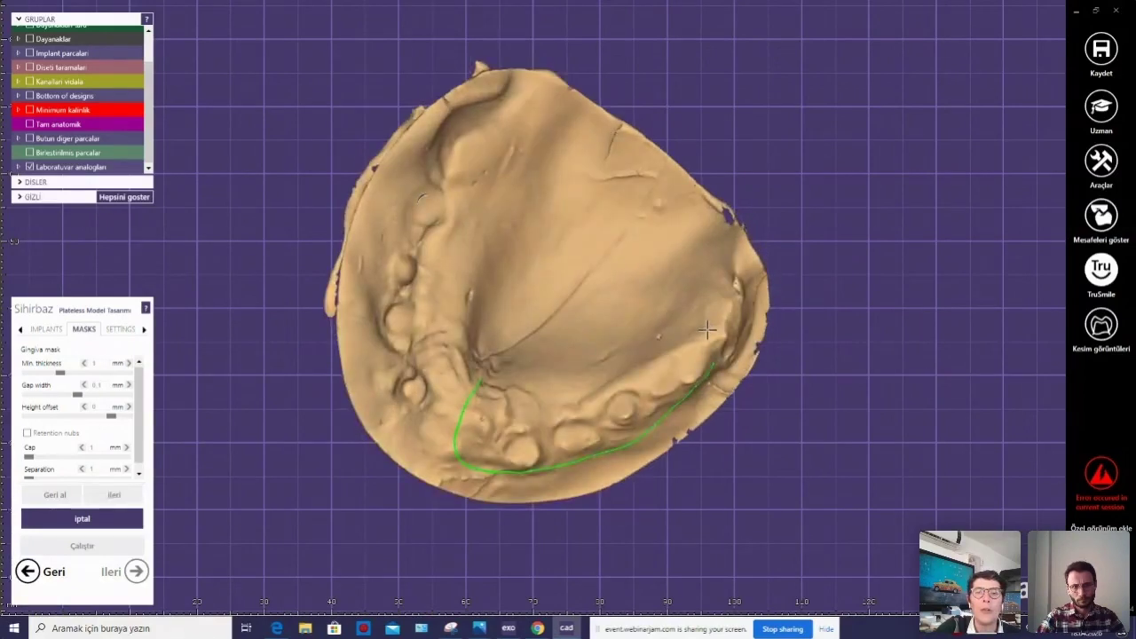
click(594, 373)
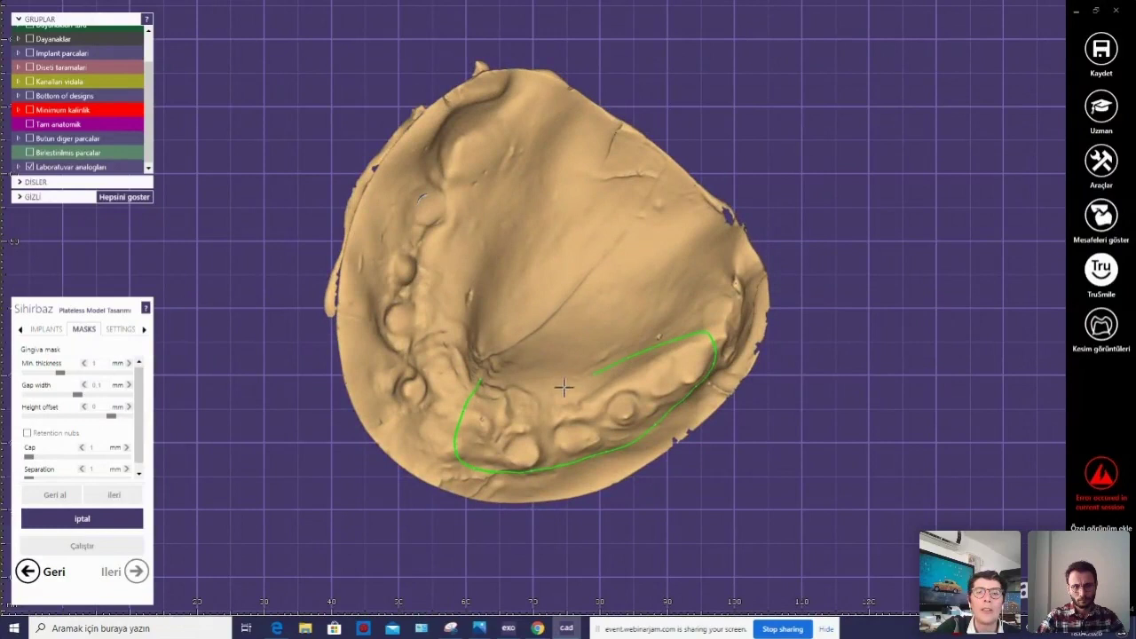
scroll(500, 387, up, 1)
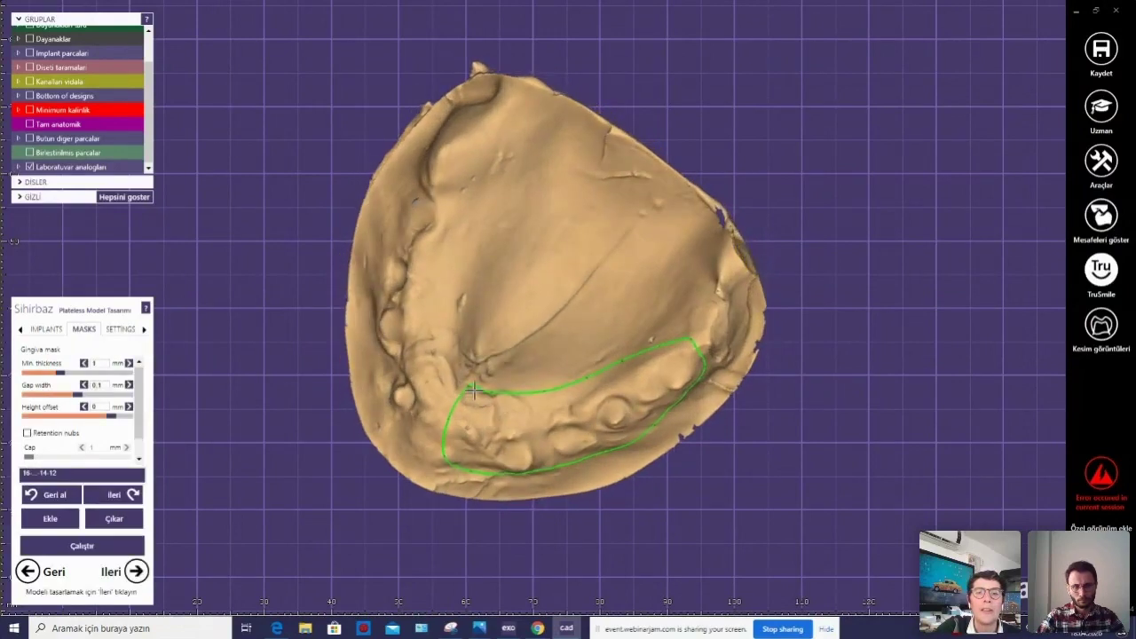
scroll(497, 386, up, 3)
scroll(479, 382, up, 3)
drag(454, 356, 453, 399)
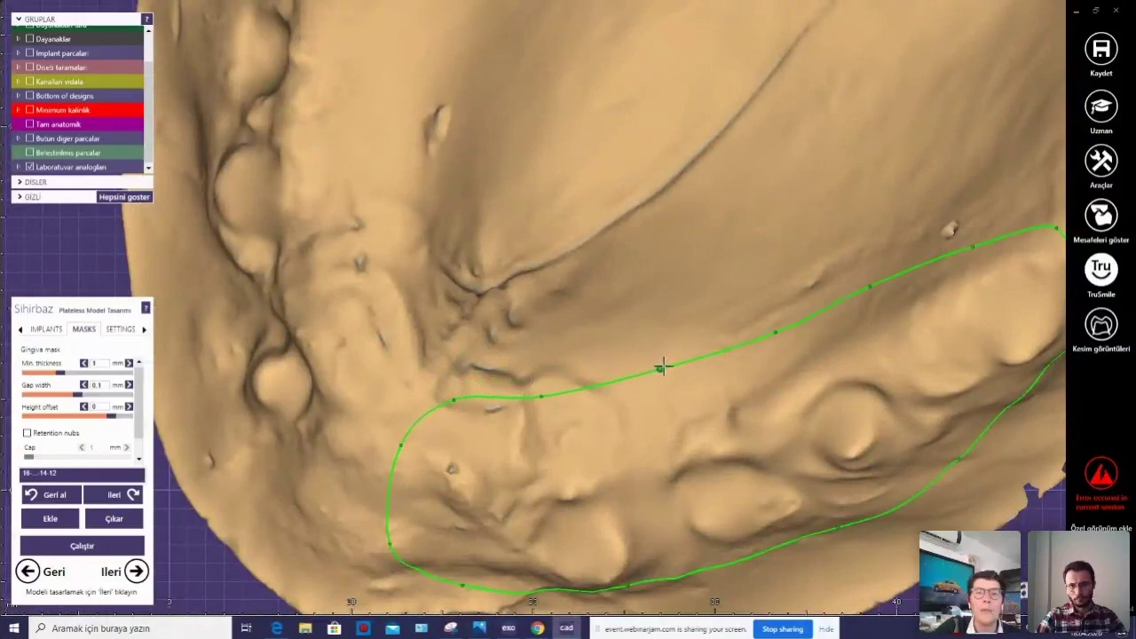
mouse_move(677, 373)
right_down()
mouse_move(677, 417)
mouse_move(671, 251)
right_up()
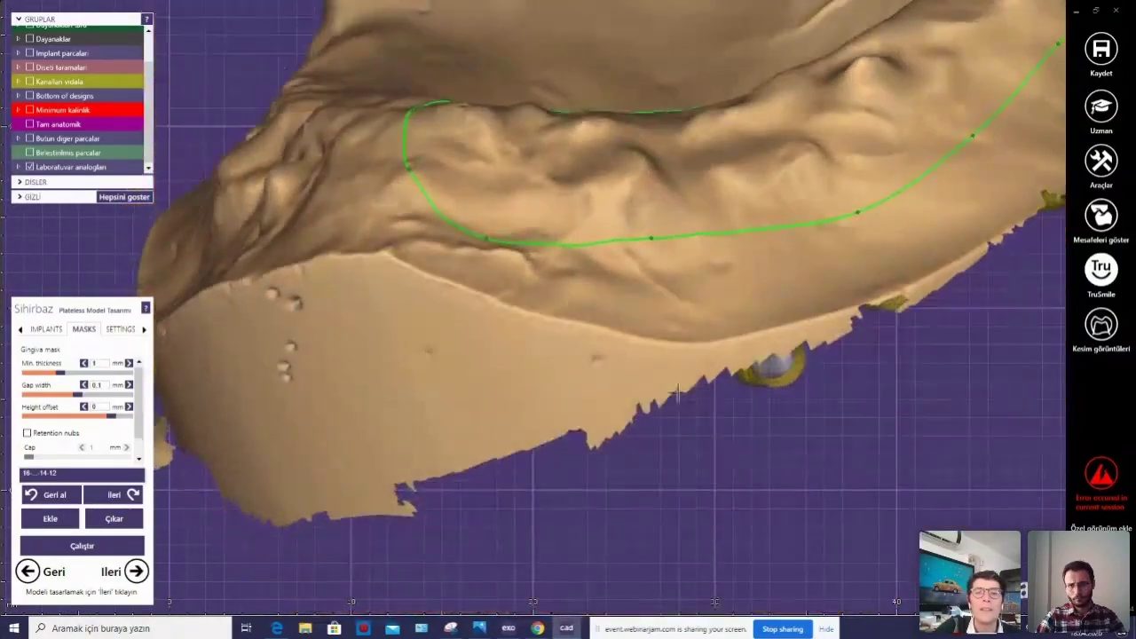
click(655, 237)
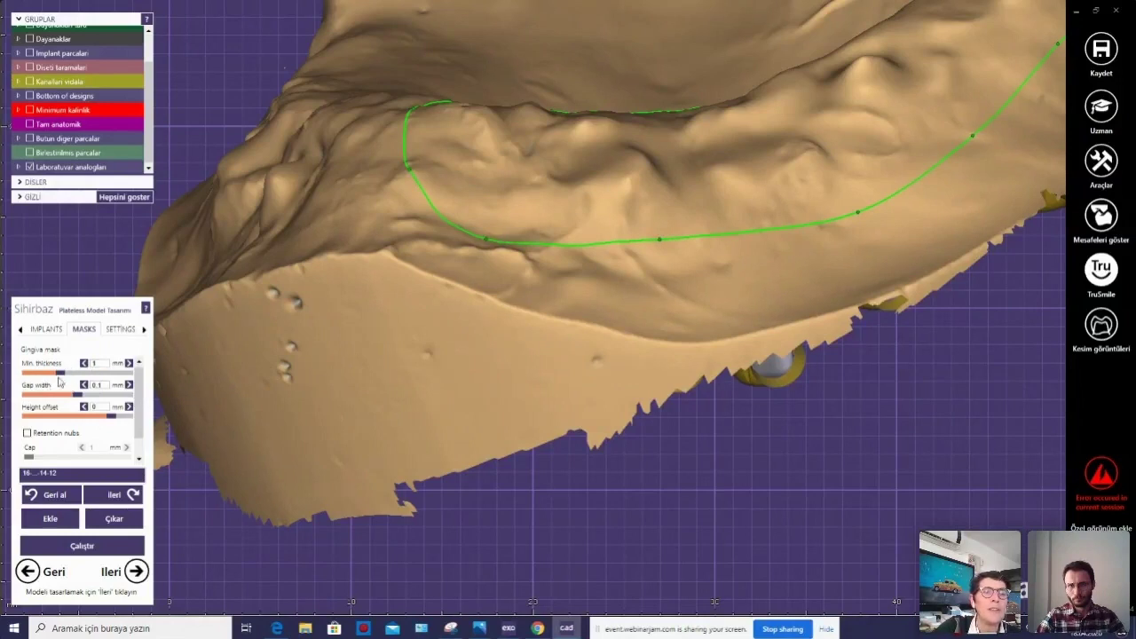
Raise the mask's minimum thickness to 1.5 mm.
drag(65, 376, 95, 380)
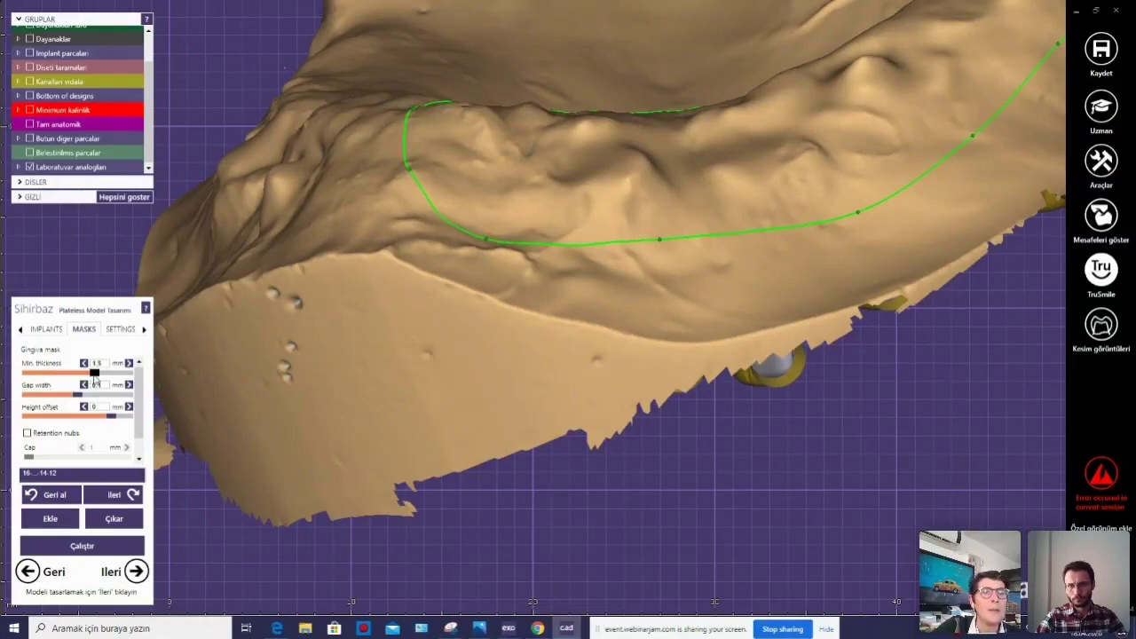
right_drag(367, 329, 453, 260)
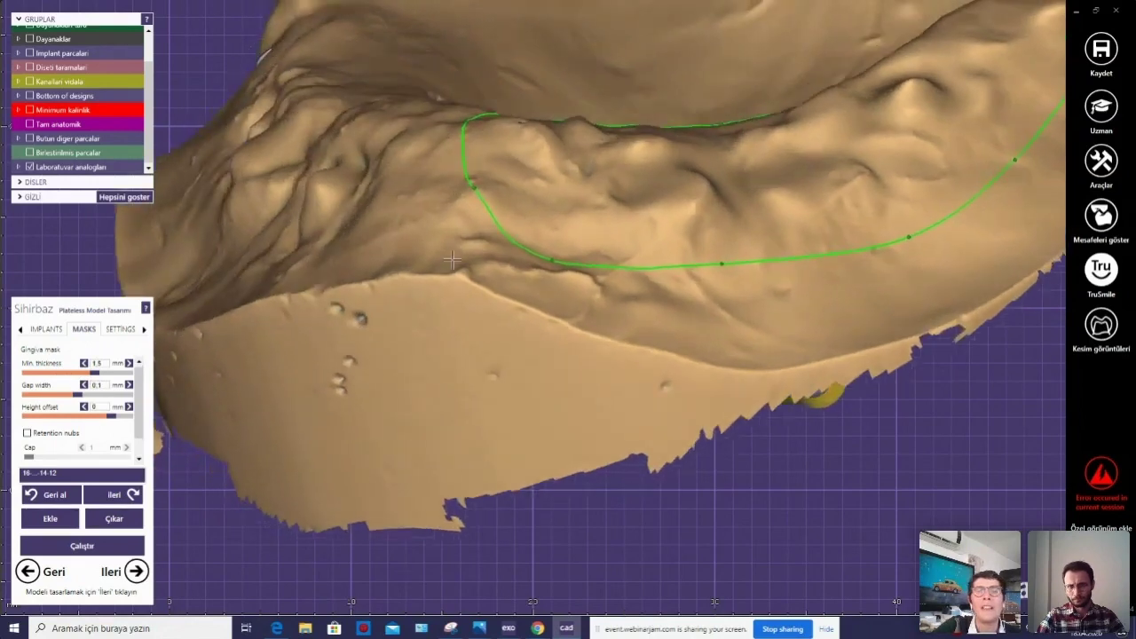
right_drag(407, 217, 393, 241)
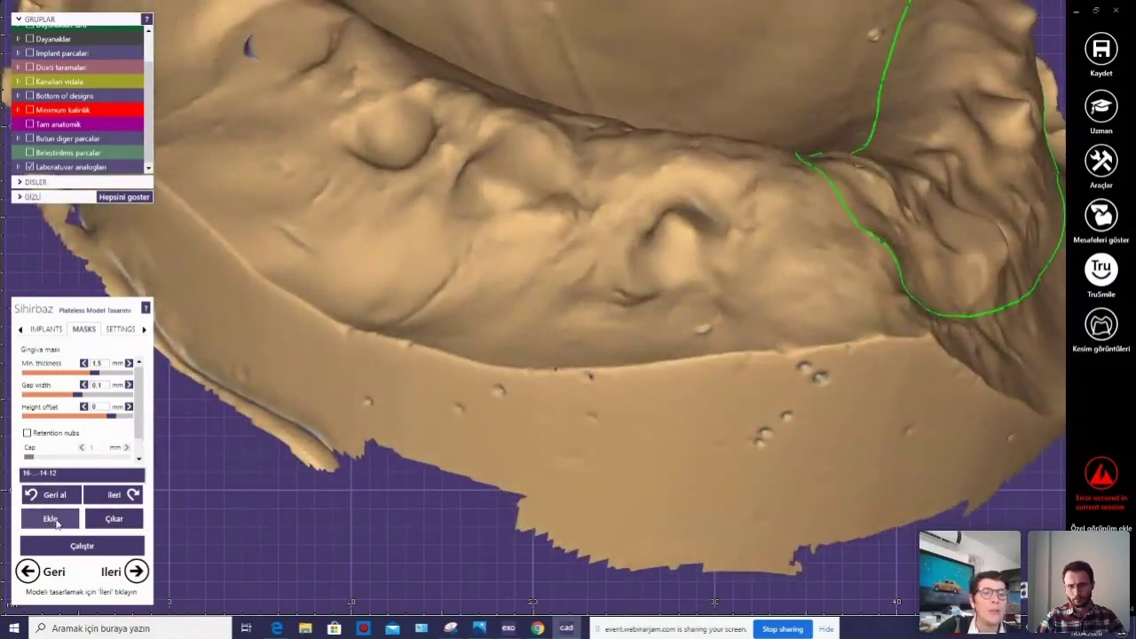
Draw a second closed gingiva mask around implants 22–24–26 and run model generation.
click(55, 522)
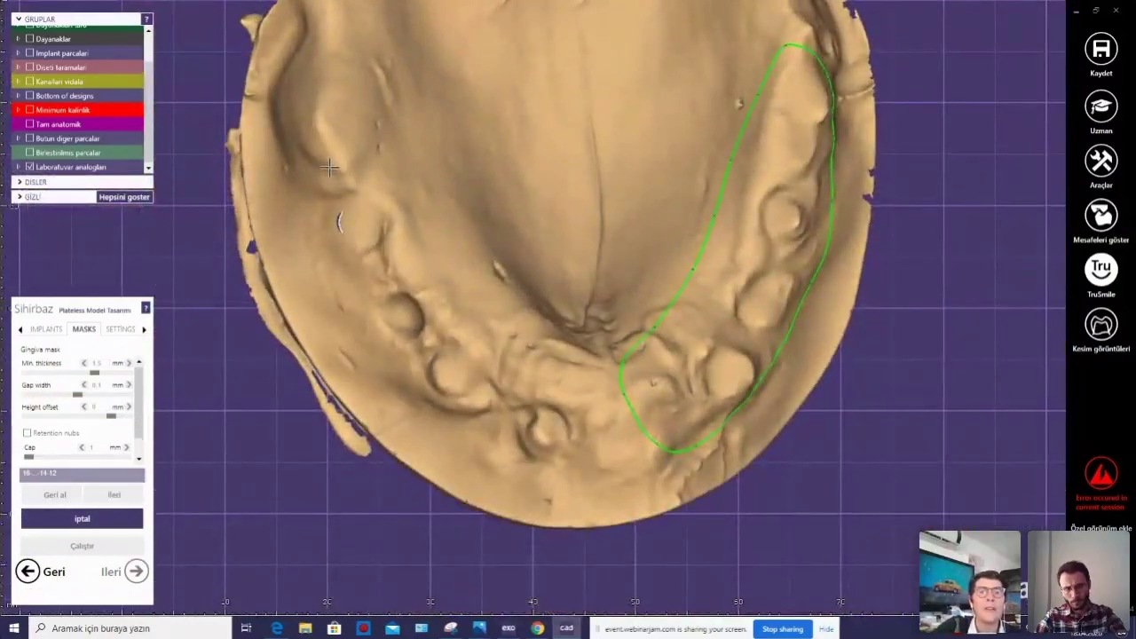
mouse_move(330, 167)
mouse_down()
mouse_move(582, 377)
mouse_move(602, 413)
mouse_move(600, 463)
mouse_up()
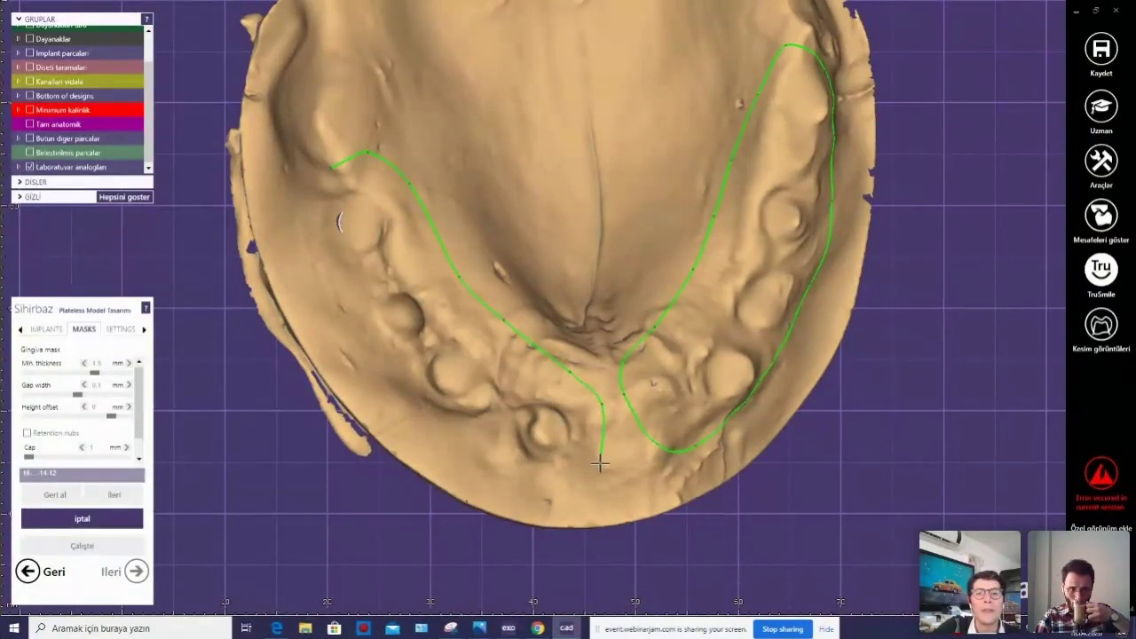
right_drag(600, 463, 530, 353)
mouse_move(469, 321)
mouse_down()
mouse_move(391, 273)
mouse_move(338, 216)
mouse_move(320, 181)
mouse_move(337, 122)
mouse_up()
mouse_move(338, 121)
right_down()
mouse_move(371, 246)
mouse_move(436, 263)
mouse_move(436, 252)
mouse_move(189, 462)
right_up()
click(82, 545)
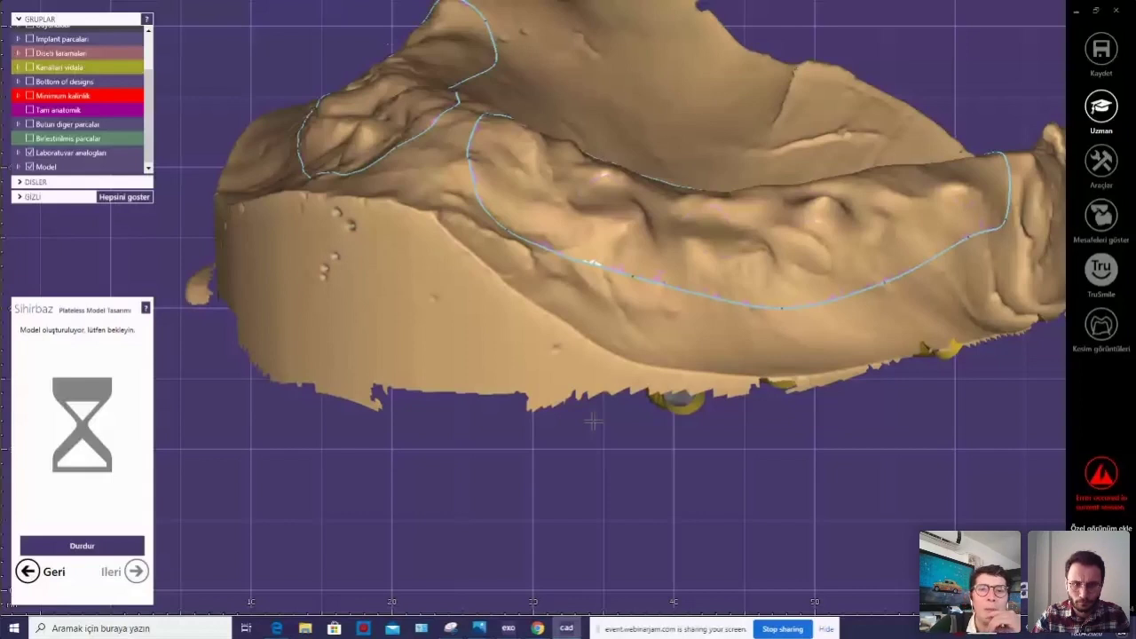
Orbit the generating model to view its top surface.
right_drag(593, 421, 536, 382)
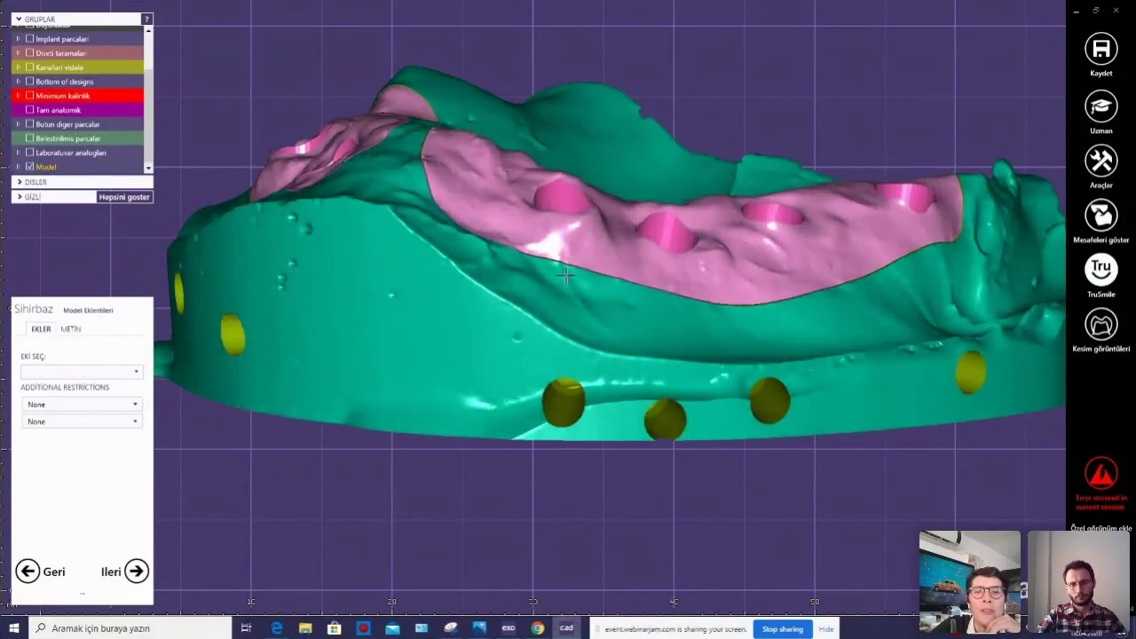
right_drag(564, 276, 568, 261)
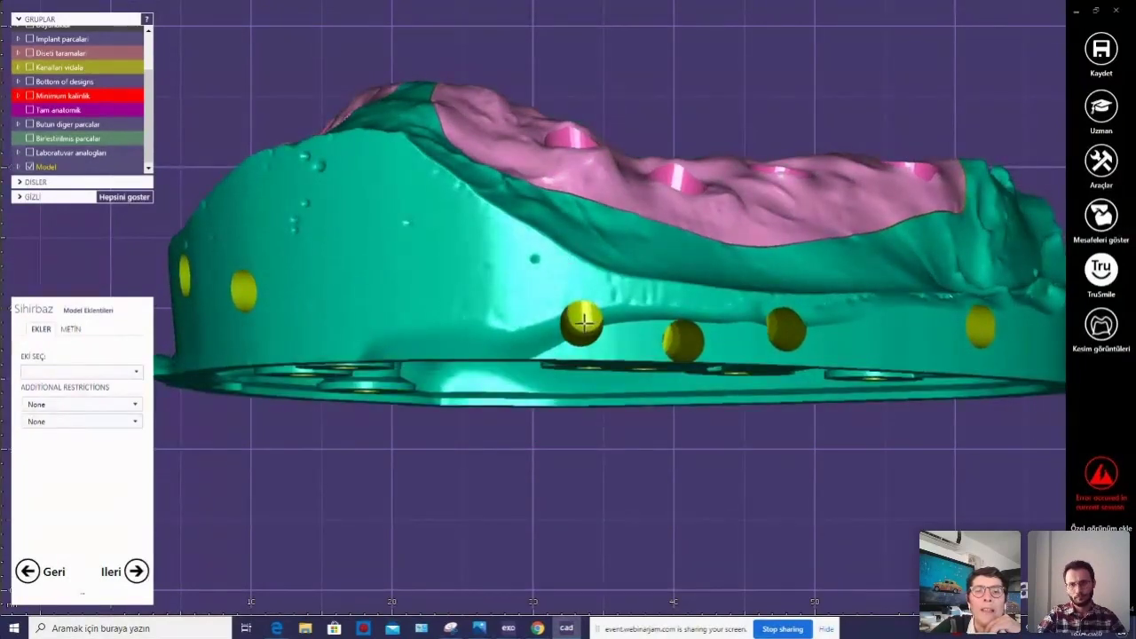
scroll(583, 323, down, 2)
scroll(583, 323, down, 2)
scroll(583, 323, down, 1)
scroll(586, 329, down, 2)
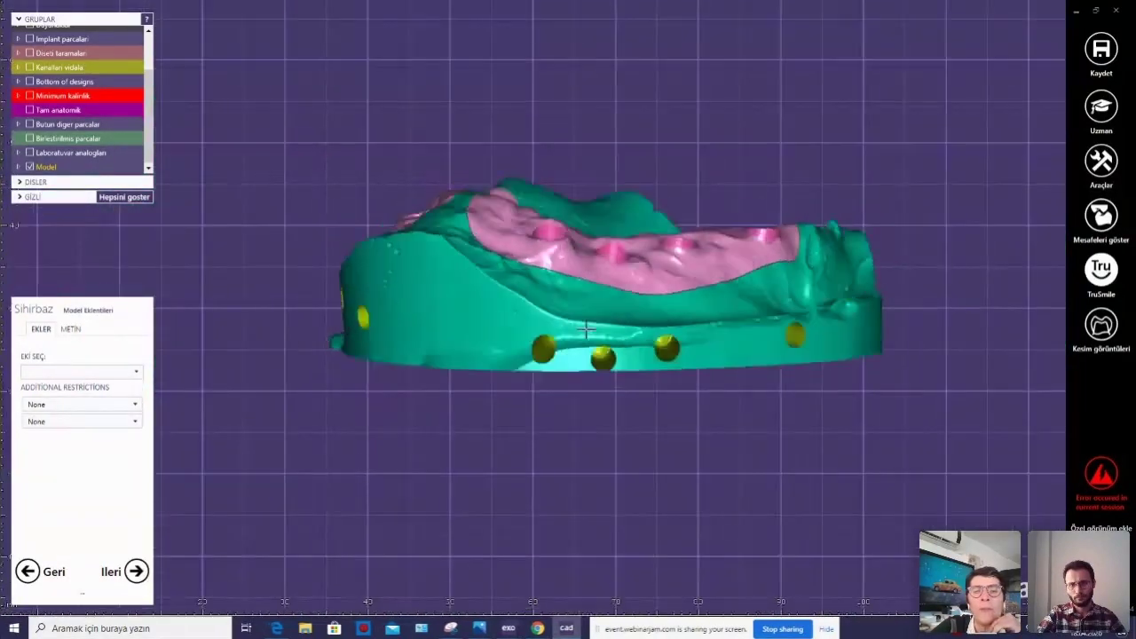
key(2)
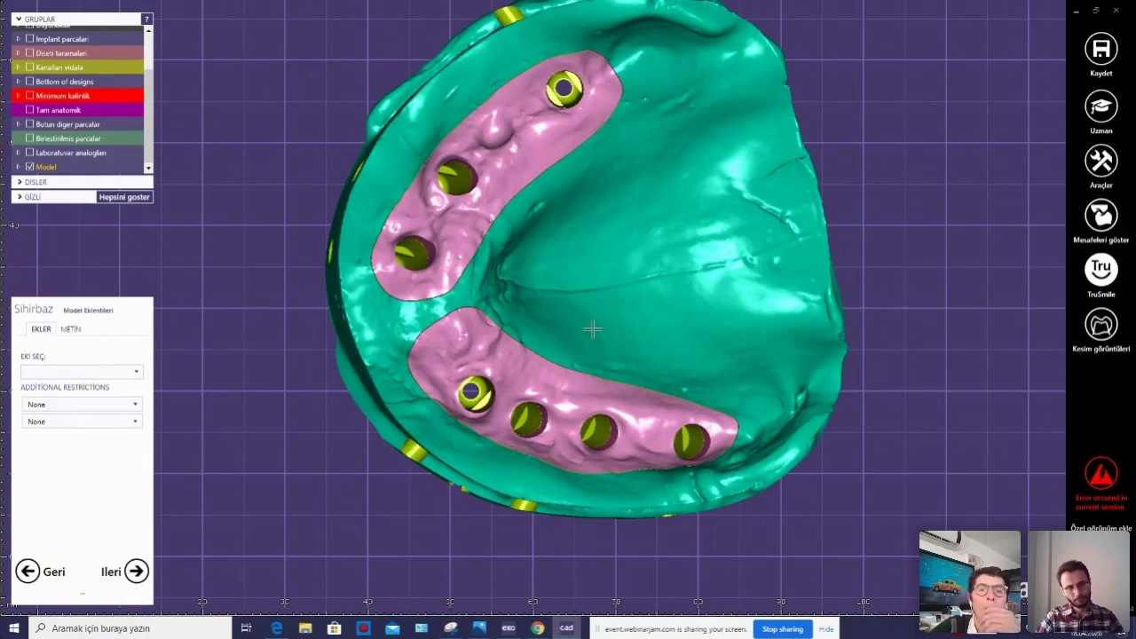
key(8)
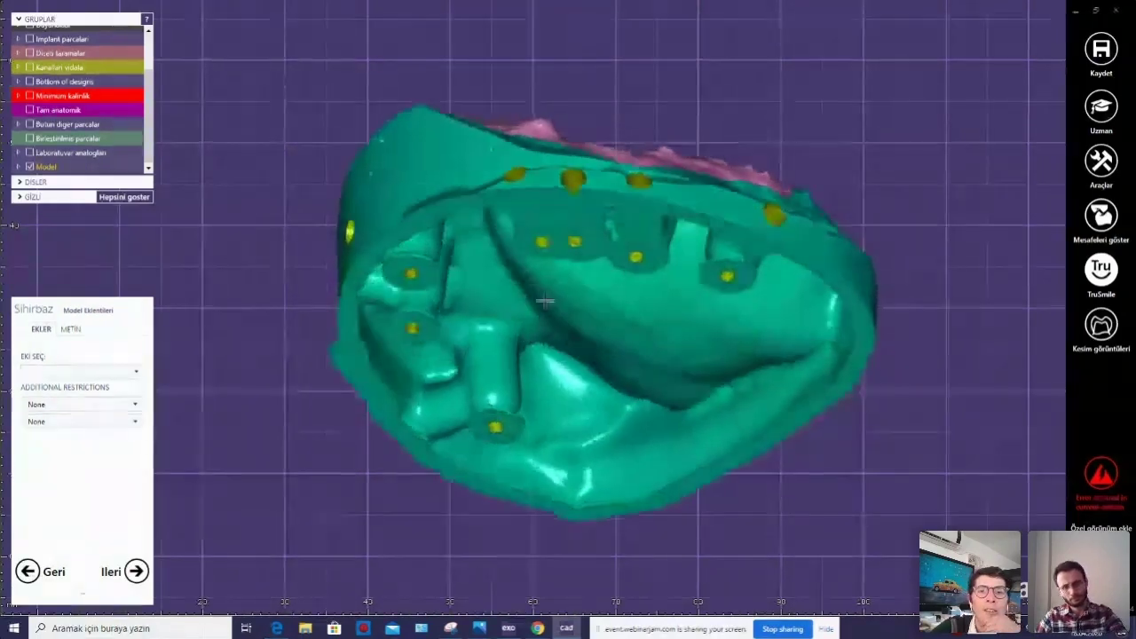
key(2)
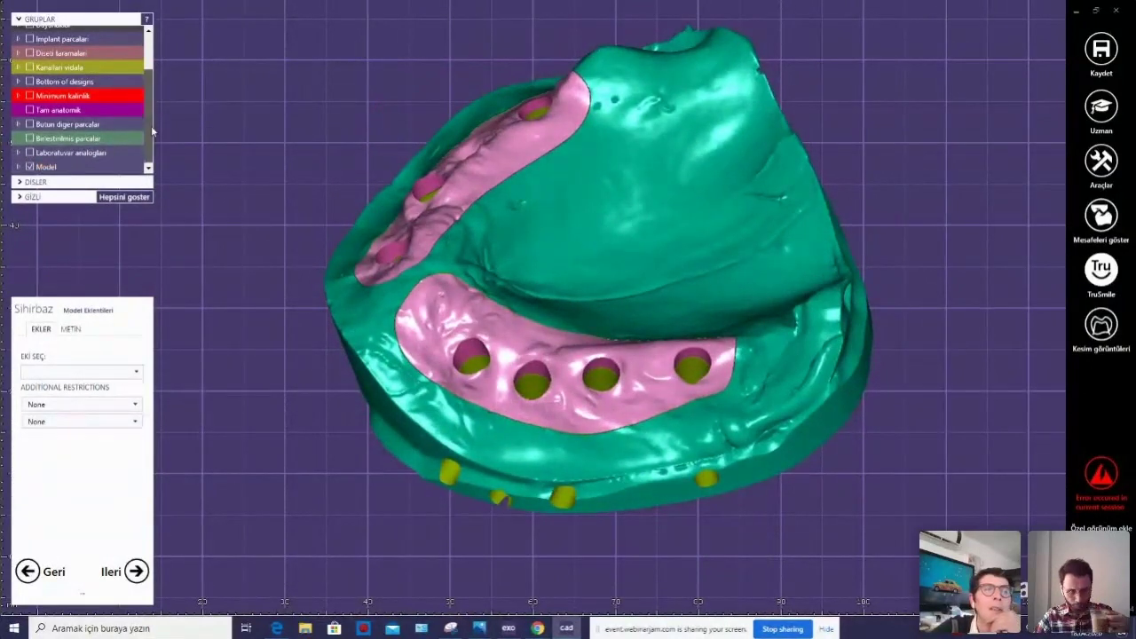
Expand the Model group, toggle both gingiva masks, and hide the Temel model base.
click(27, 167)
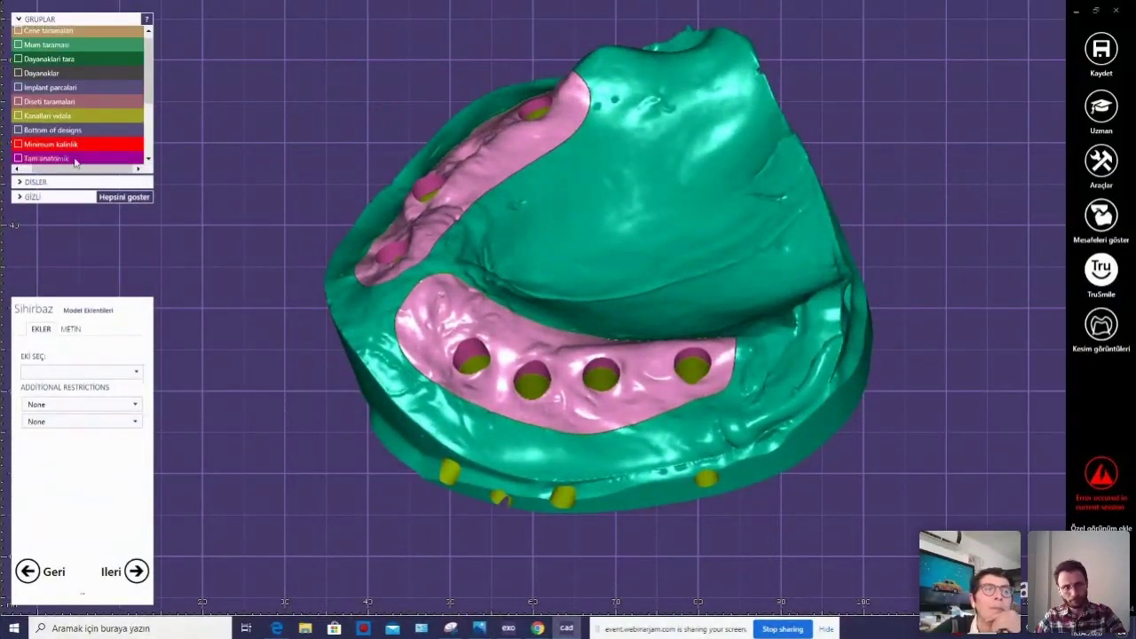
scroll(75, 161, down, 2)
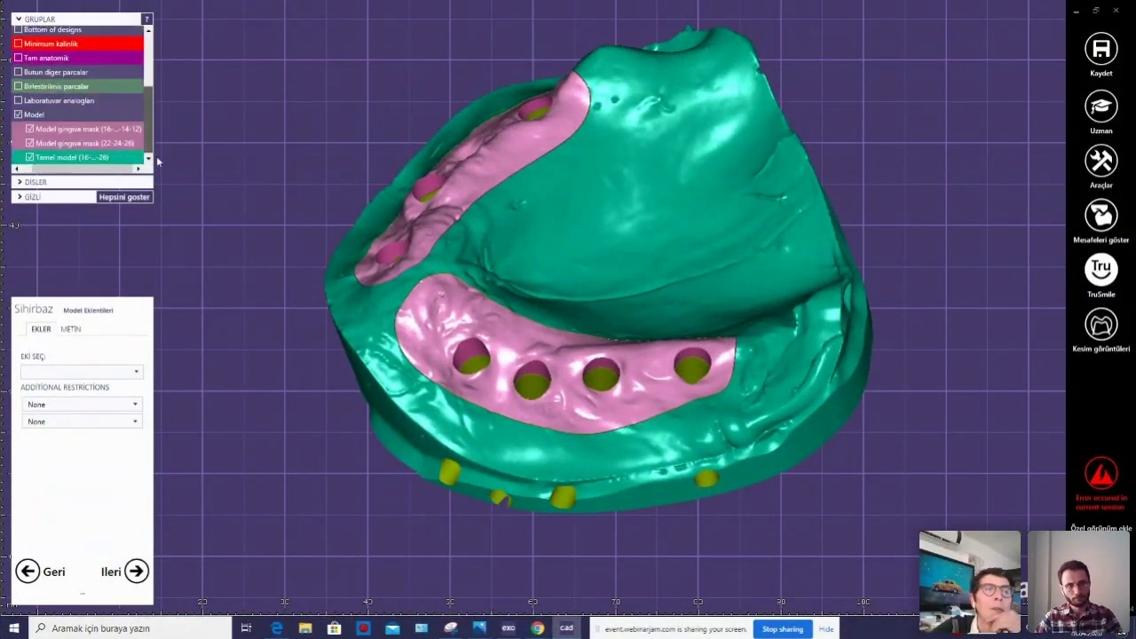
click(29, 142)
click(29, 129)
right_drag(363, 169, 375, 271)
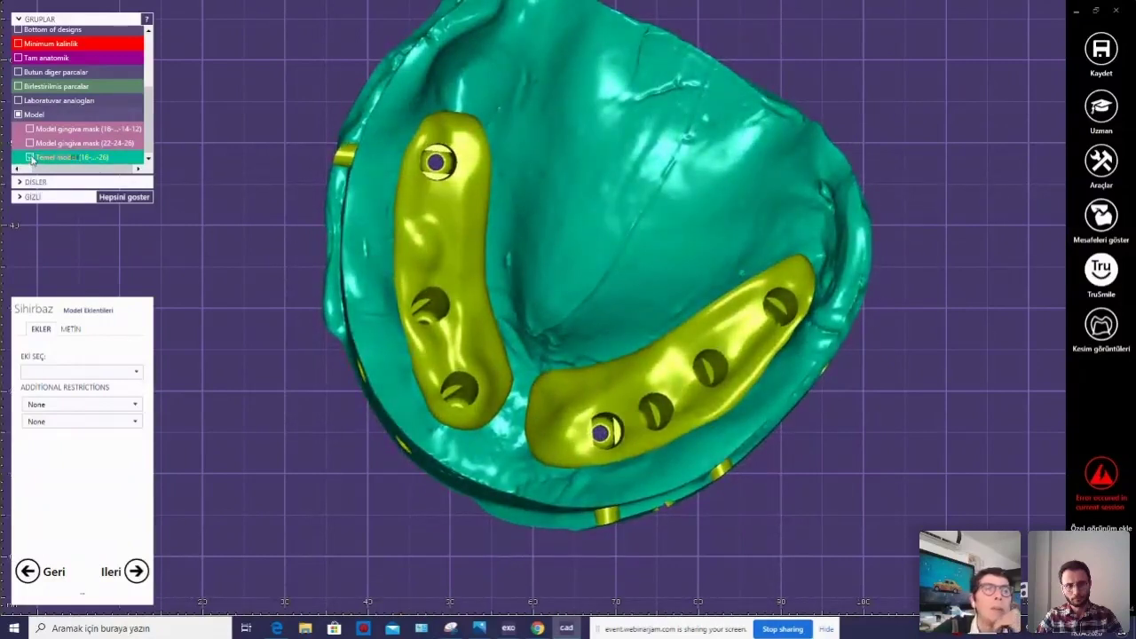
click(30, 129)
click(29, 143)
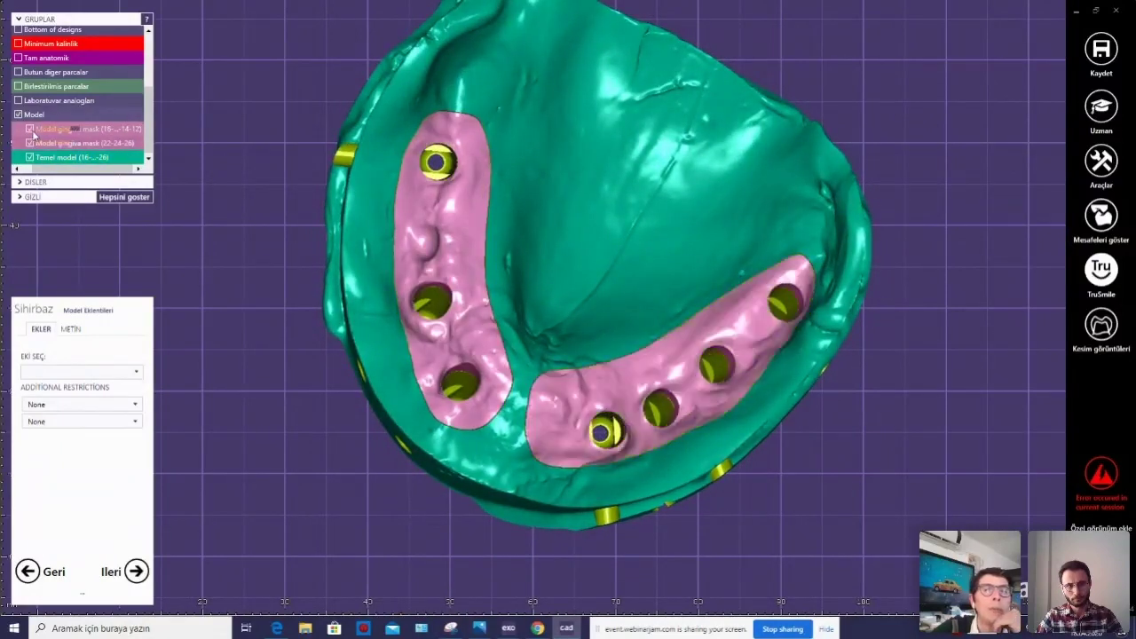
click(29, 157)
Inspect the isolated masks, then show Dayanaklar and Bottom of designs to see the seated abutments.
mouse_move(386, 315)
right_down()
mouse_move(401, 304)
mouse_move(393, 325)
right_up()
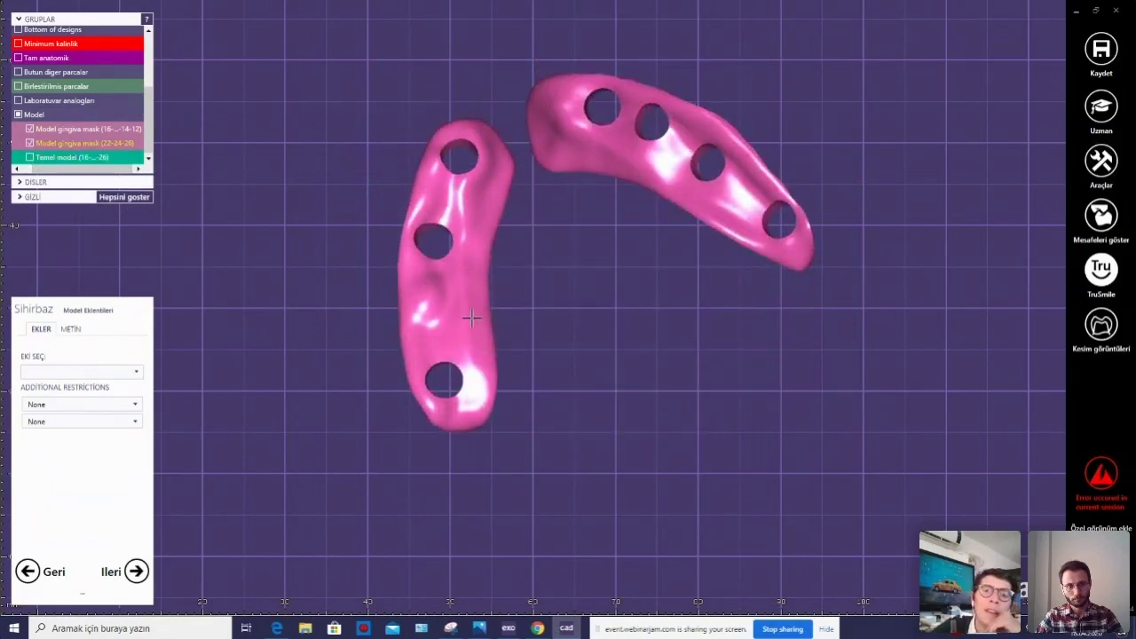
mouse_move(472, 318)
right_down()
mouse_move(399, 292)
mouse_move(428, 262)
right_up()
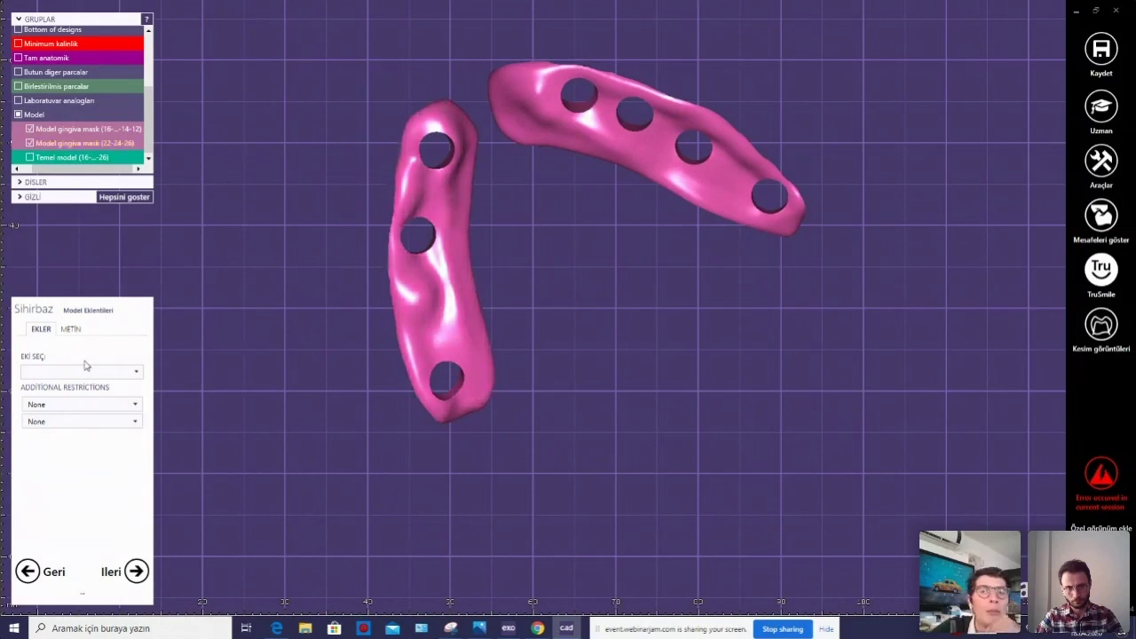
right_drag(344, 280, 470, 292)
right_drag(532, 246, 529, 254)
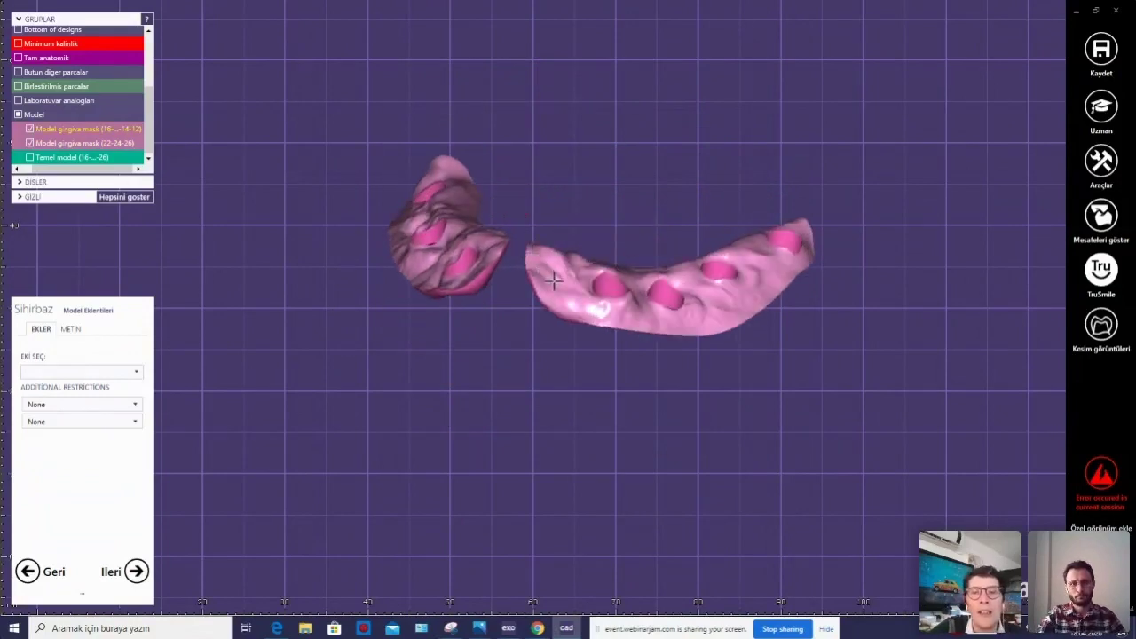
right_drag(554, 253, 529, 128)
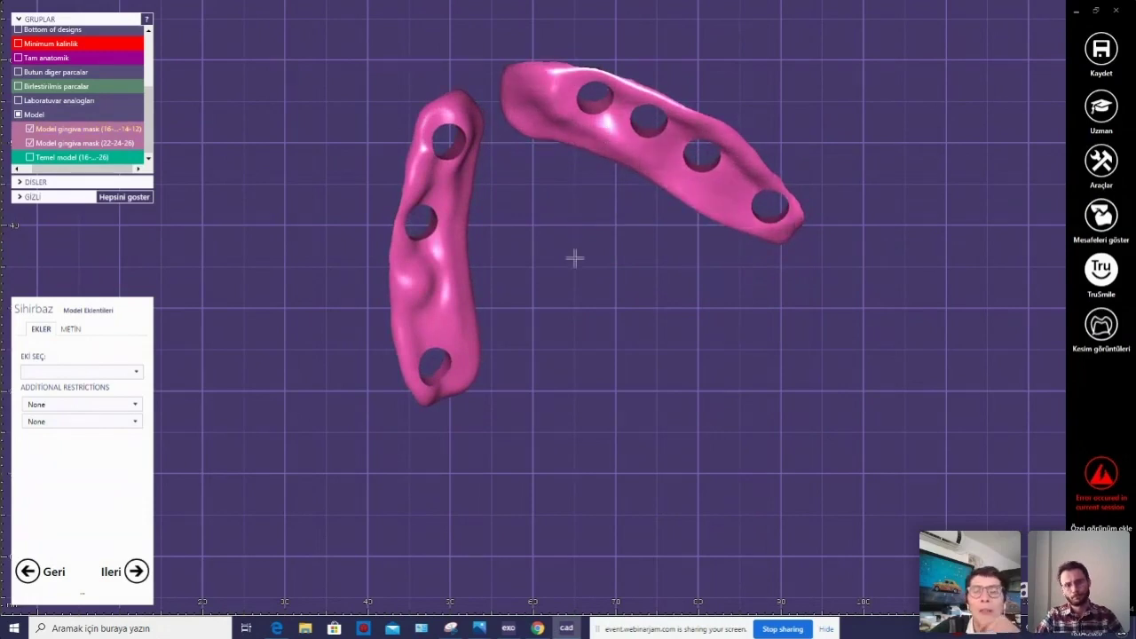
right_drag(576, 257, 570, 264)
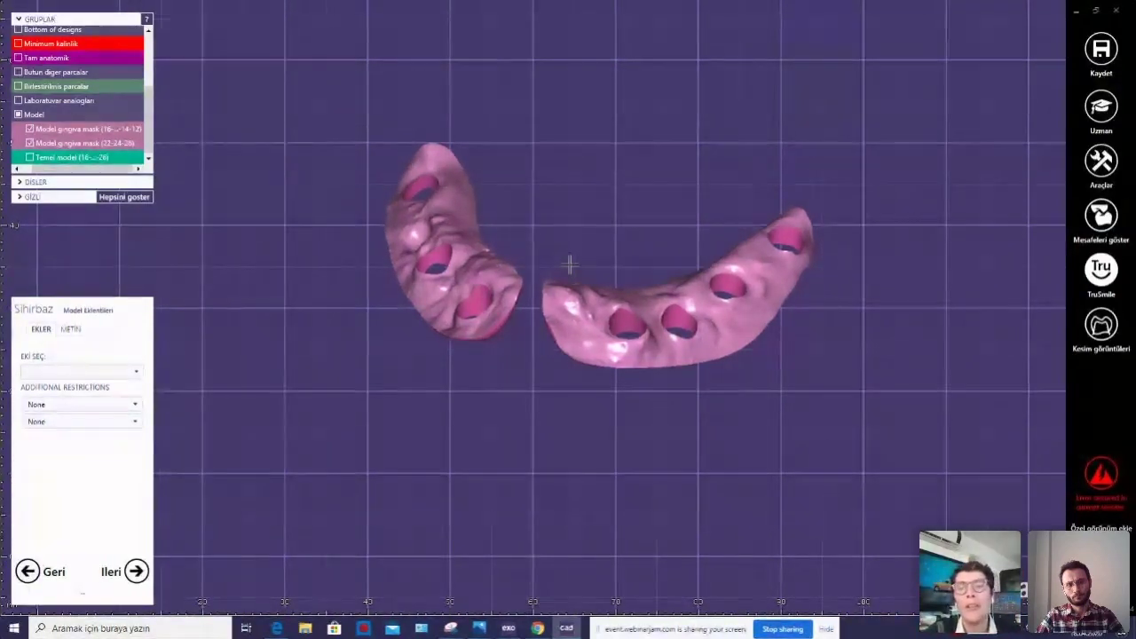
right_drag(570, 236, 533, 249)
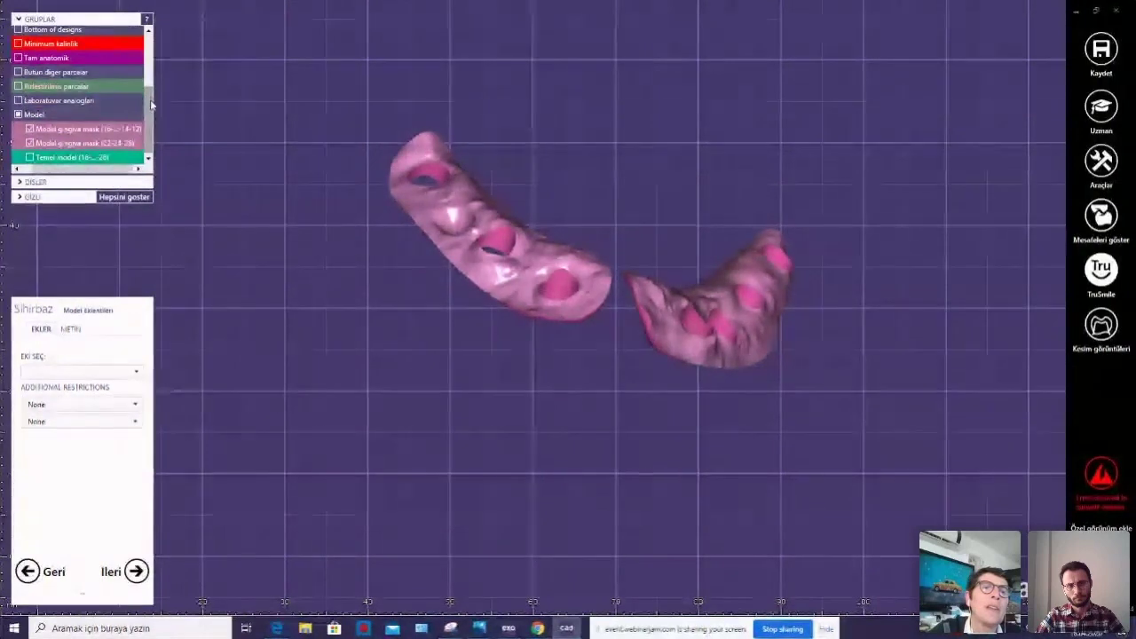
scroll(89, 89, up, 3)
click(18, 73)
click(18, 131)
mouse_move(267, 338)
right_down()
mouse_move(282, 229)
mouse_move(518, 276)
right_up()
Hide Bottom of designs so the abutments turn translucent grey, viewed from the side.
click(18, 130)
right_drag(424, 307, 646, 312)
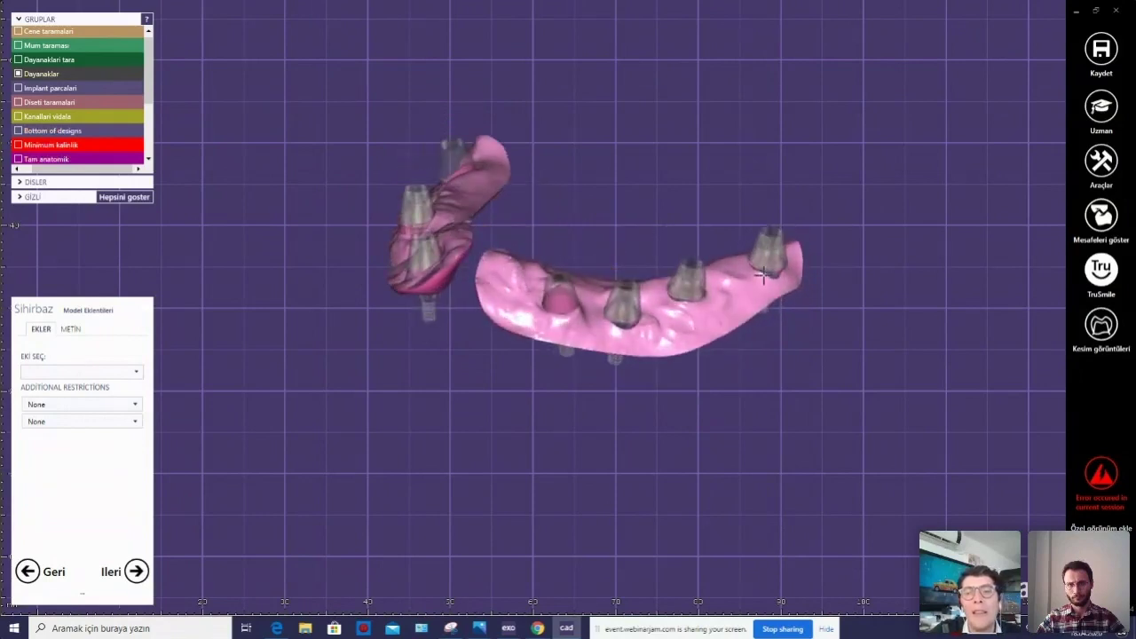
mouse_move(583, 291)
right_down()
mouse_move(586, 304)
mouse_move(338, 459)
mouse_move(361, 411)
mouse_move(391, 461)
mouse_move(432, 353)
mouse_move(501, 357)
mouse_move(488, 345)
mouse_move(479, 355)
right_up()
Advance to model finishing and overwrite 2020-04-17_00006-001.dentalCAD so the final calculation runs.
click(136, 571)
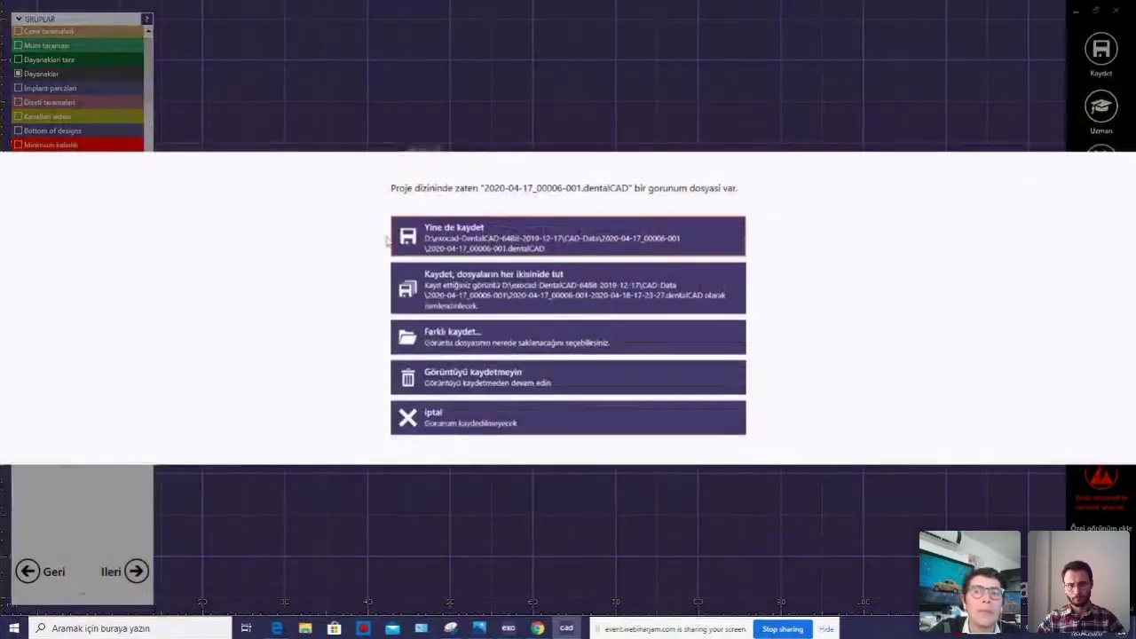
click(395, 238)
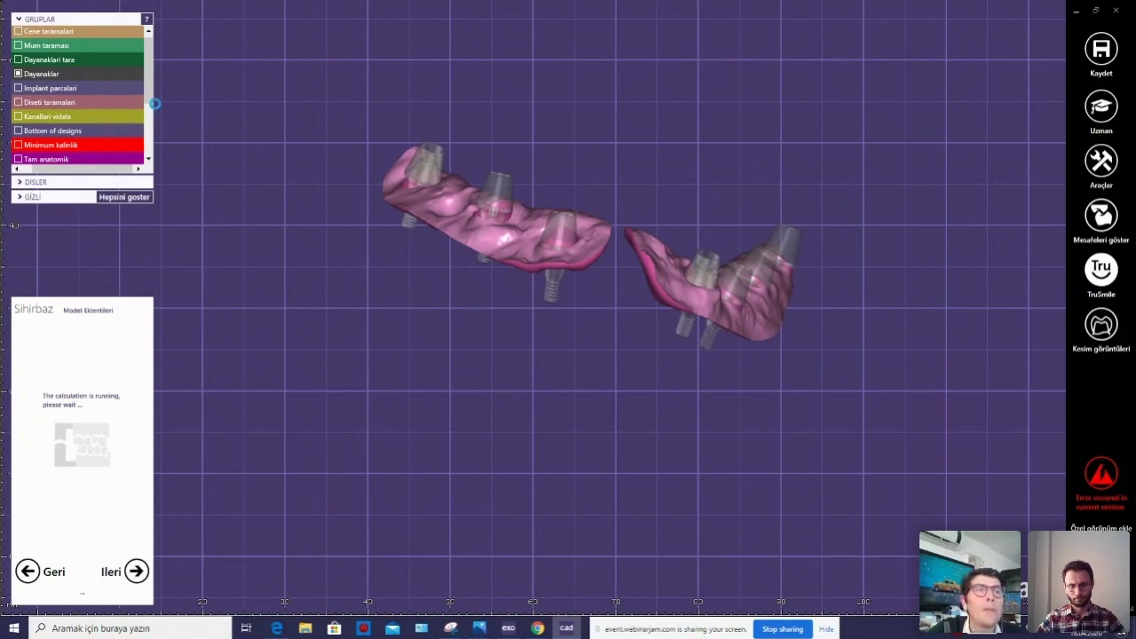
Inspect the finished gingiva-mask model and bring up text engraving at thickness 0.5, size 4.
right_click(483, 195)
click(442, 223)
mouse_move(442, 225)
right_down()
mouse_move(435, 233)
mouse_move(493, 339)
right_up()
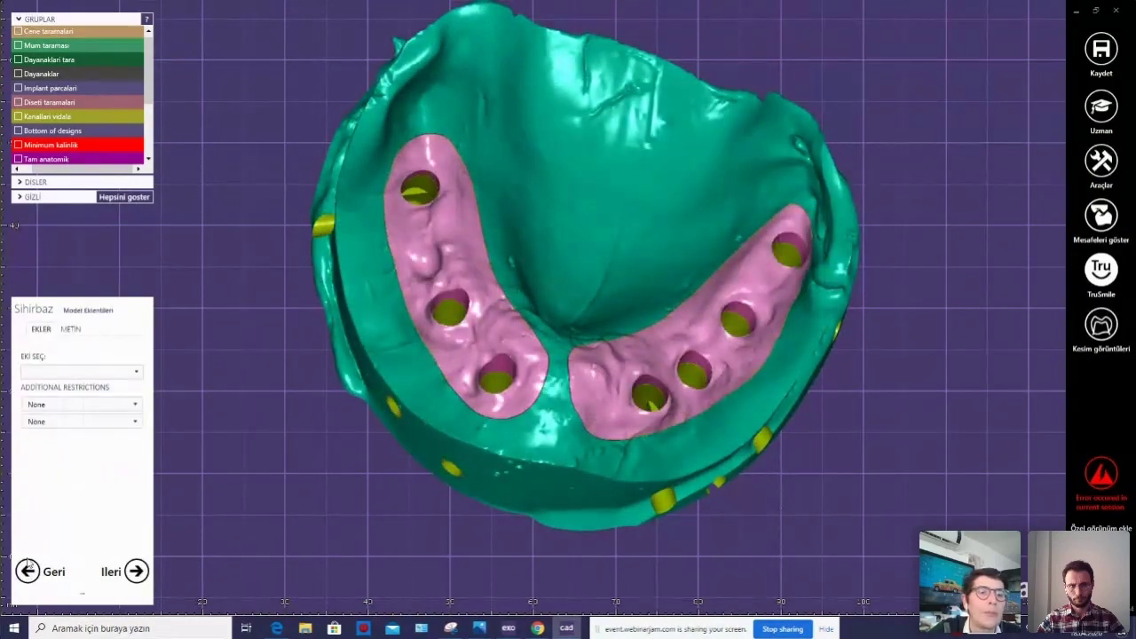
click(71, 330)
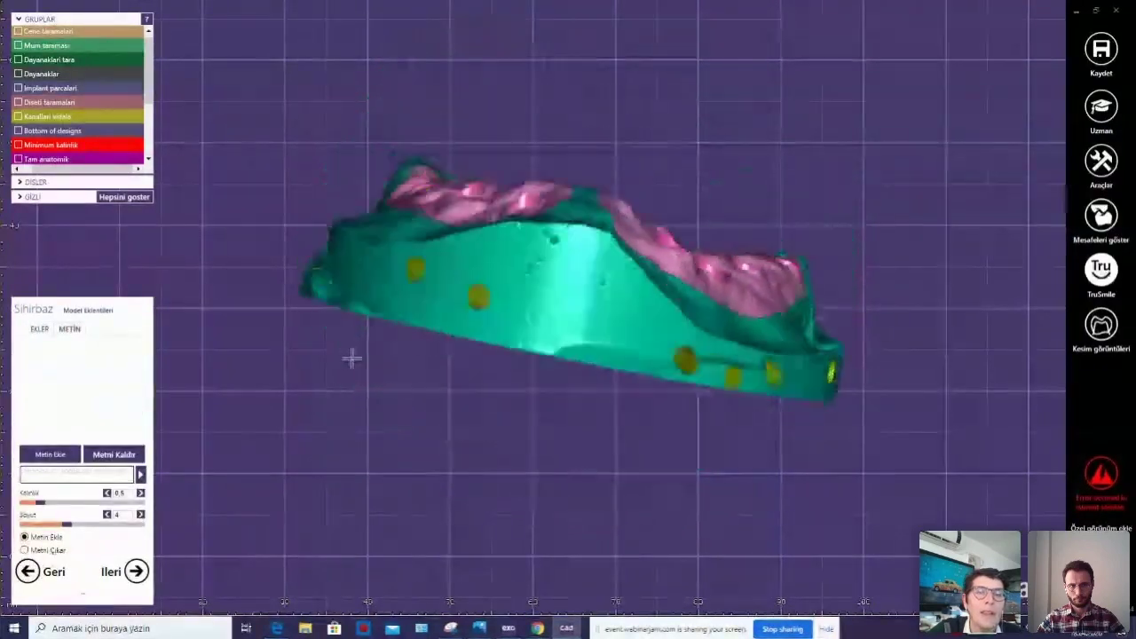
right_drag(352, 358, 353, 364)
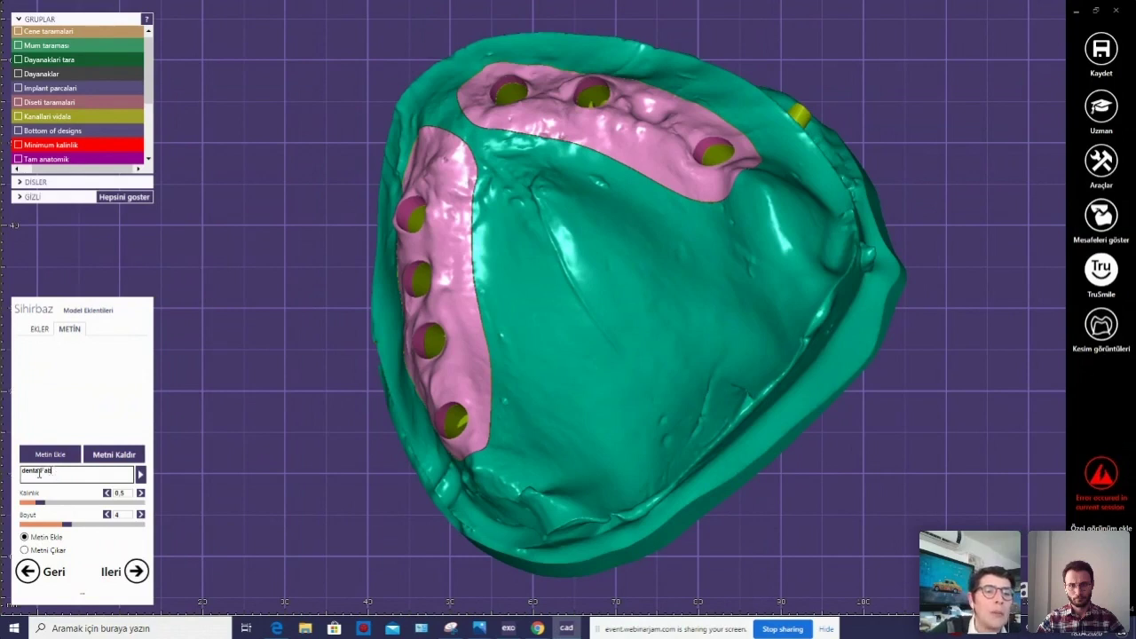
Place the 'denta Fab' label on the palate and enlarge it to size 4.73.
click(50, 455)
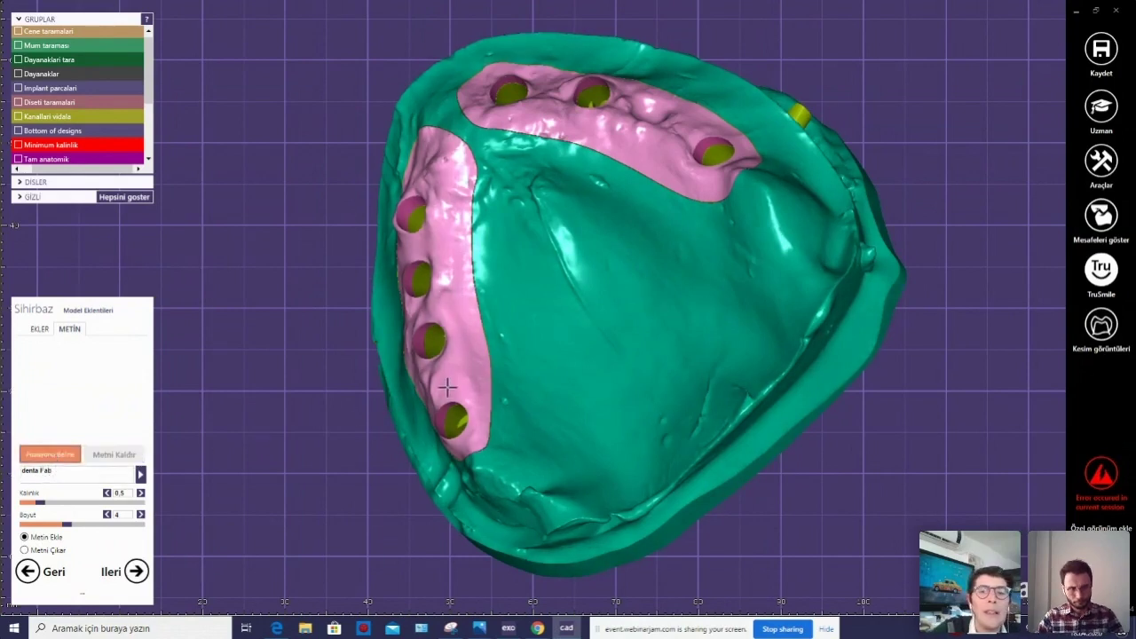
right_drag(448, 388, 631, 372)
click(608, 382)
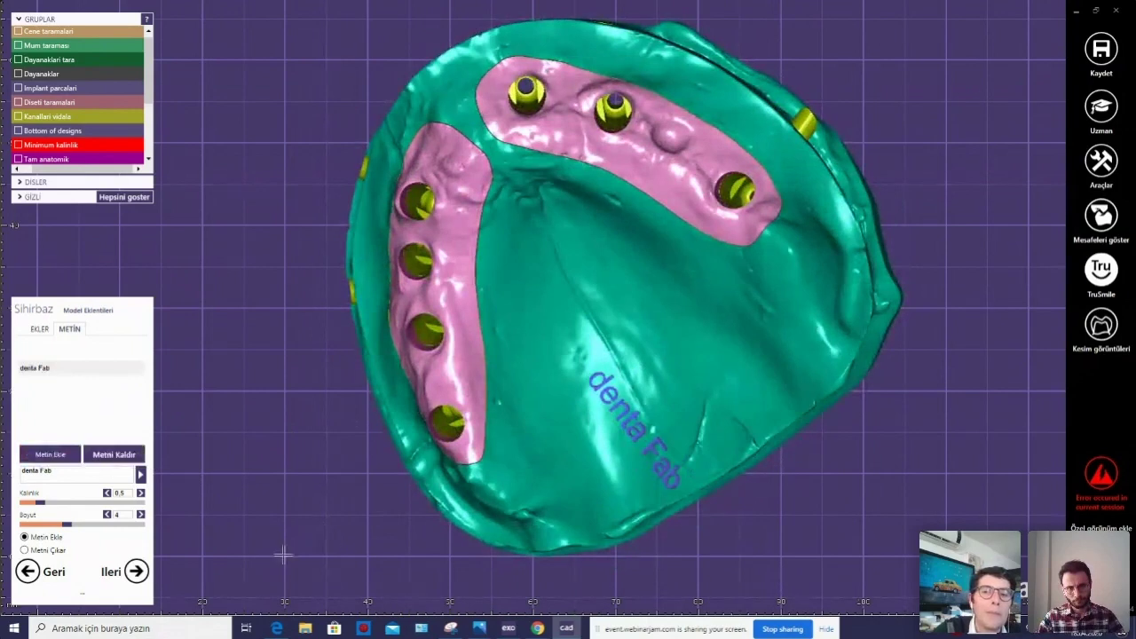
mouse_move(613, 399)
mouse_down()
mouse_move(601, 351)
mouse_move(629, 395)
mouse_move(679, 315)
mouse_up()
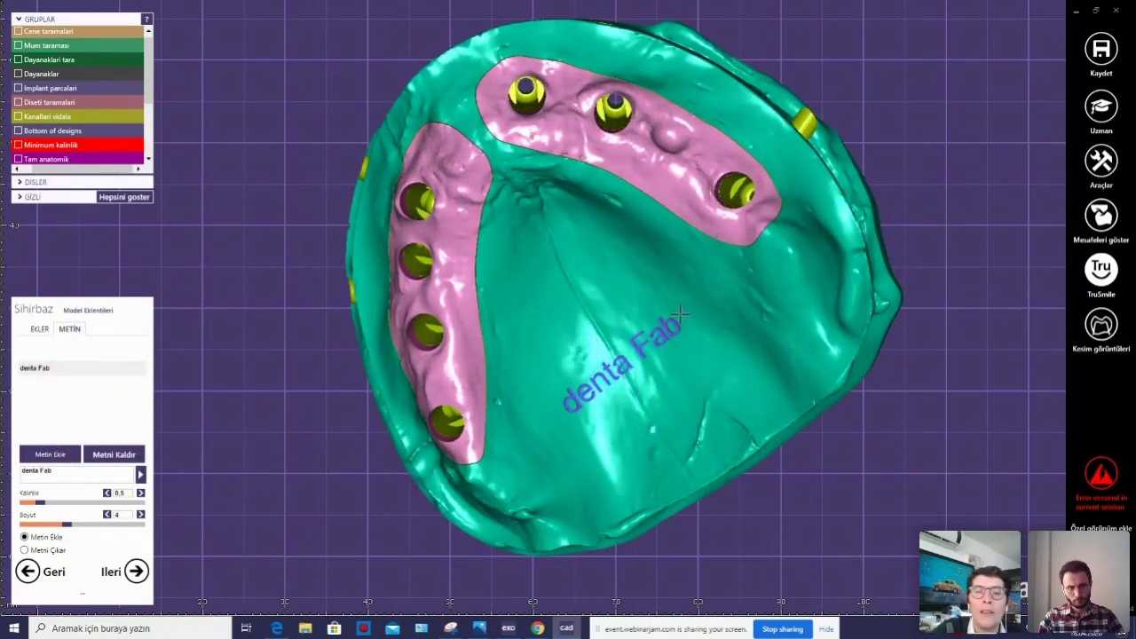
right_drag(678, 316, 627, 376)
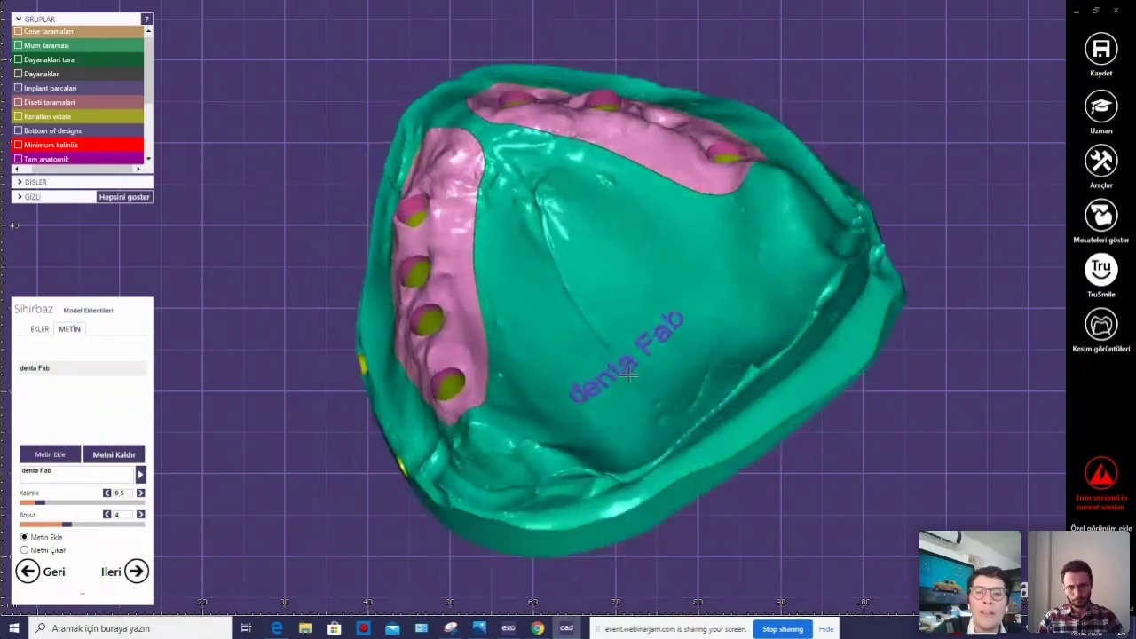
drag(623, 368, 625, 355)
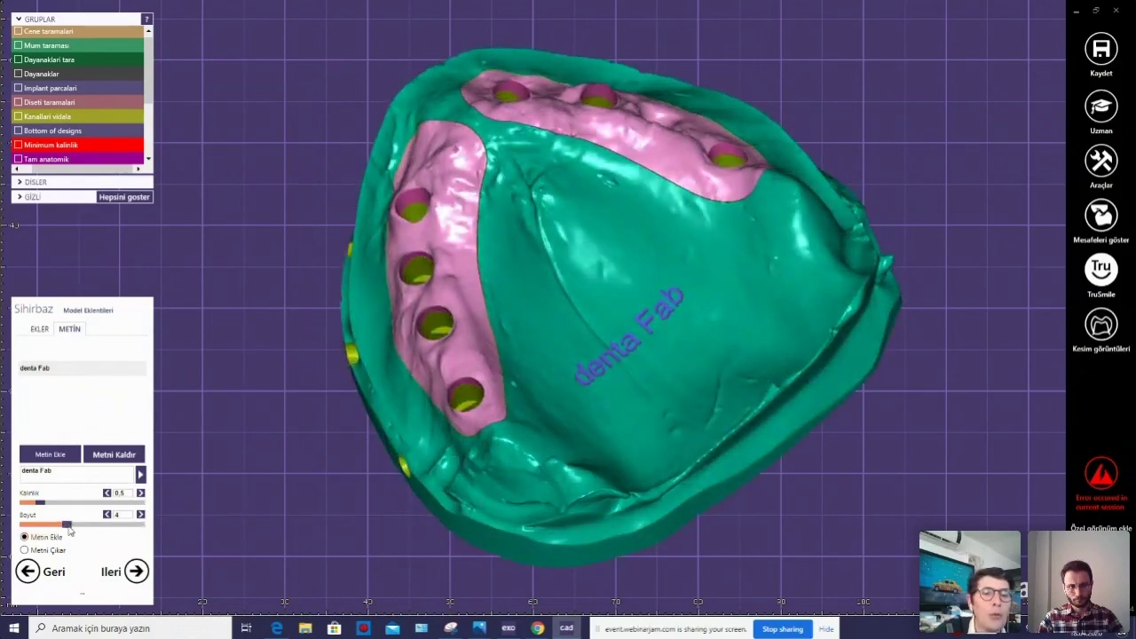
mouse_move(67, 524)
mouse_down()
mouse_move(106, 527)
mouse_move(75, 525)
mouse_up()
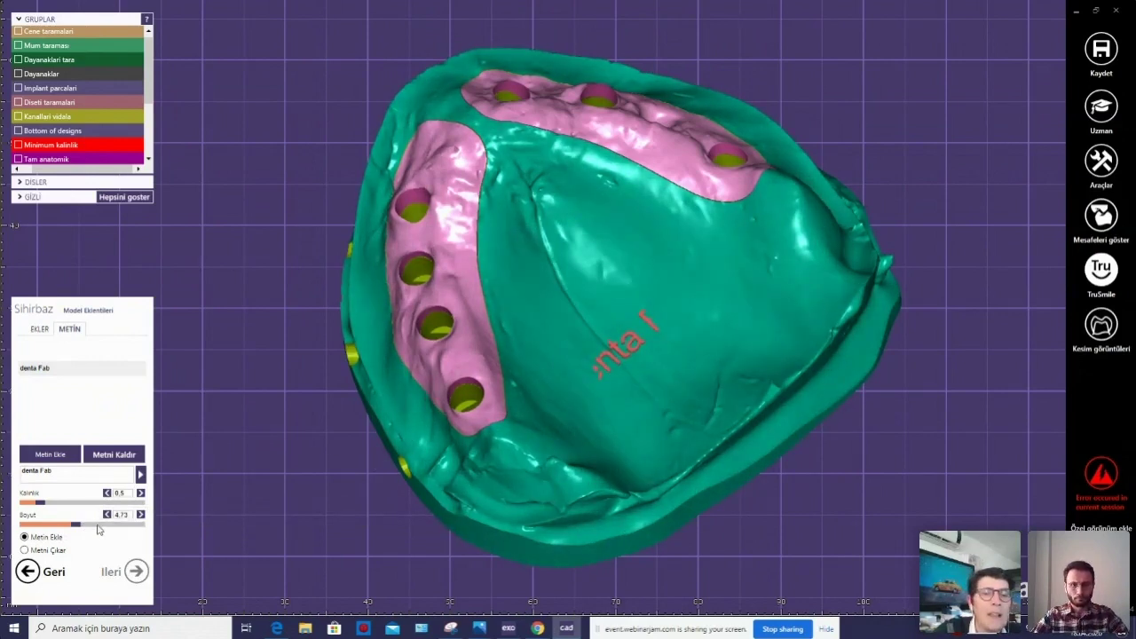
Fix the 'denta Fab' label on the palate at size 4.63 and check it from two angles.
drag(75, 525, 49, 526)
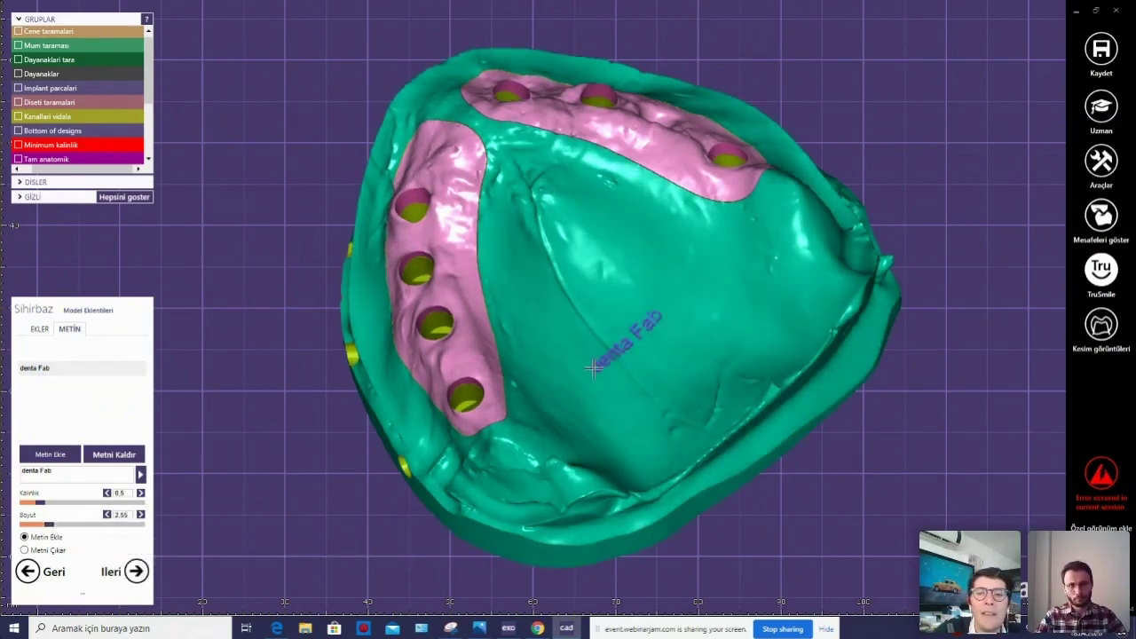
click(621, 373)
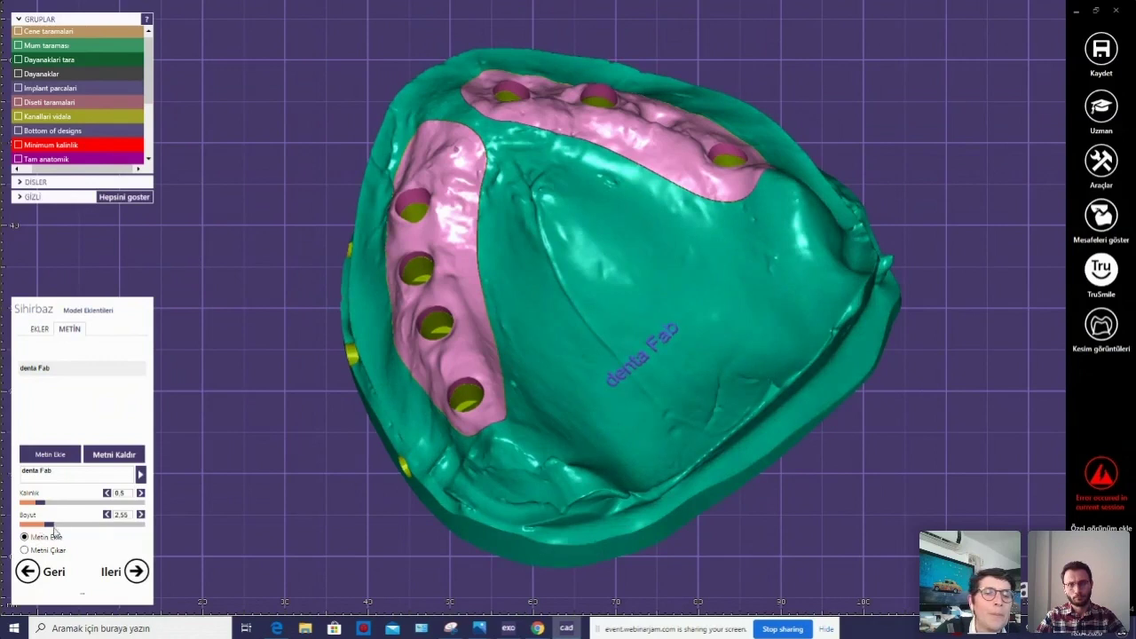
drag(50, 525, 76, 524)
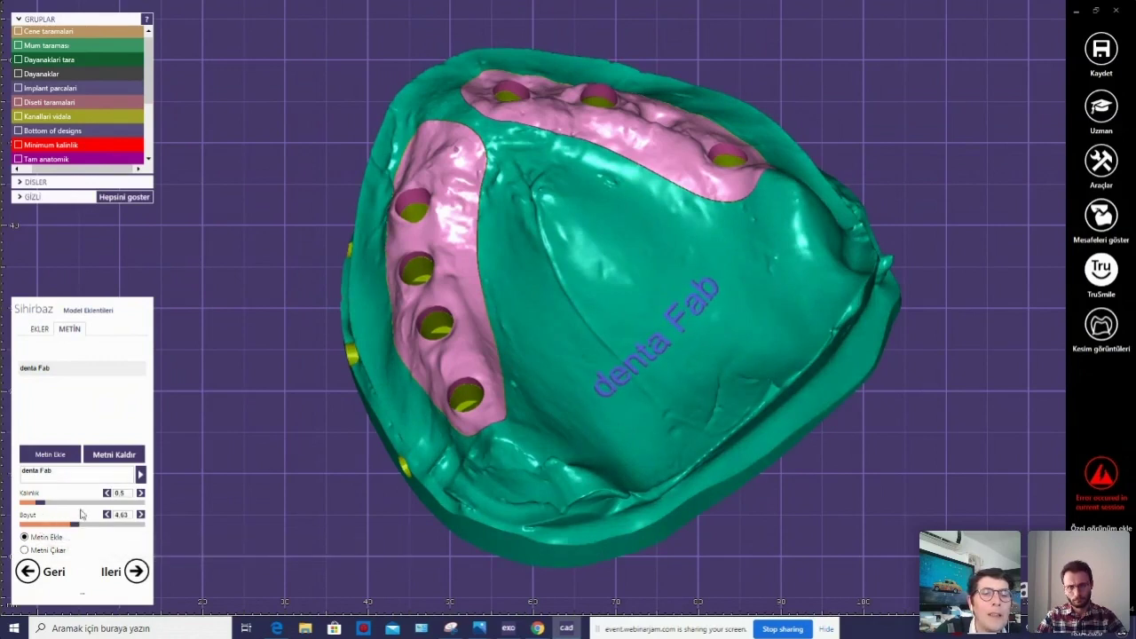
right_drag(546, 346, 553, 396)
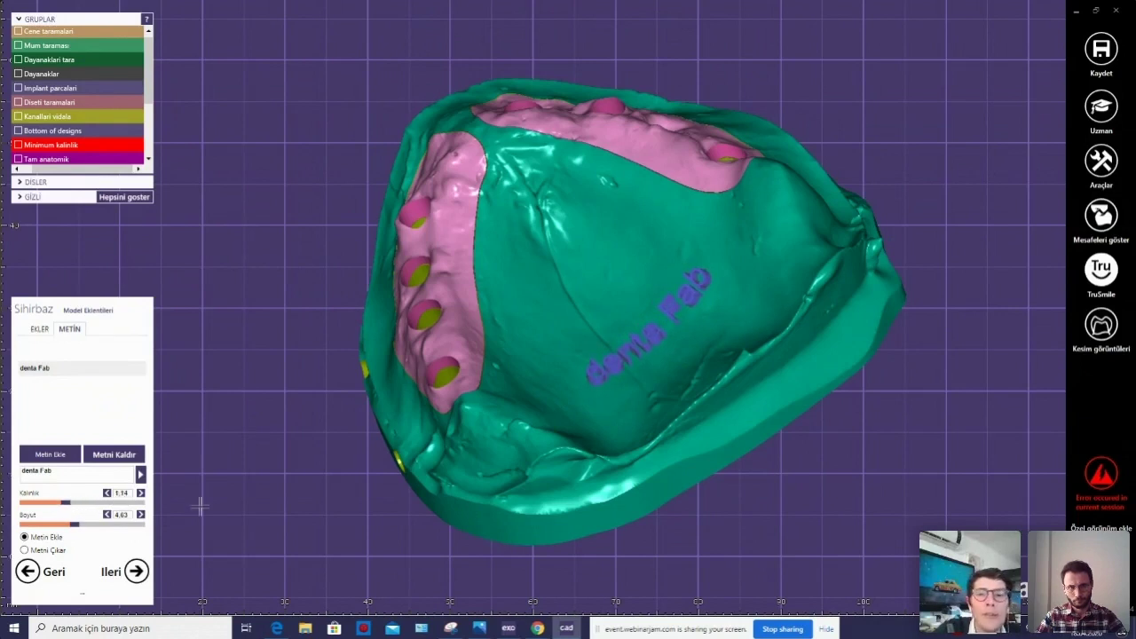
right_drag(657, 361, 661, 373)
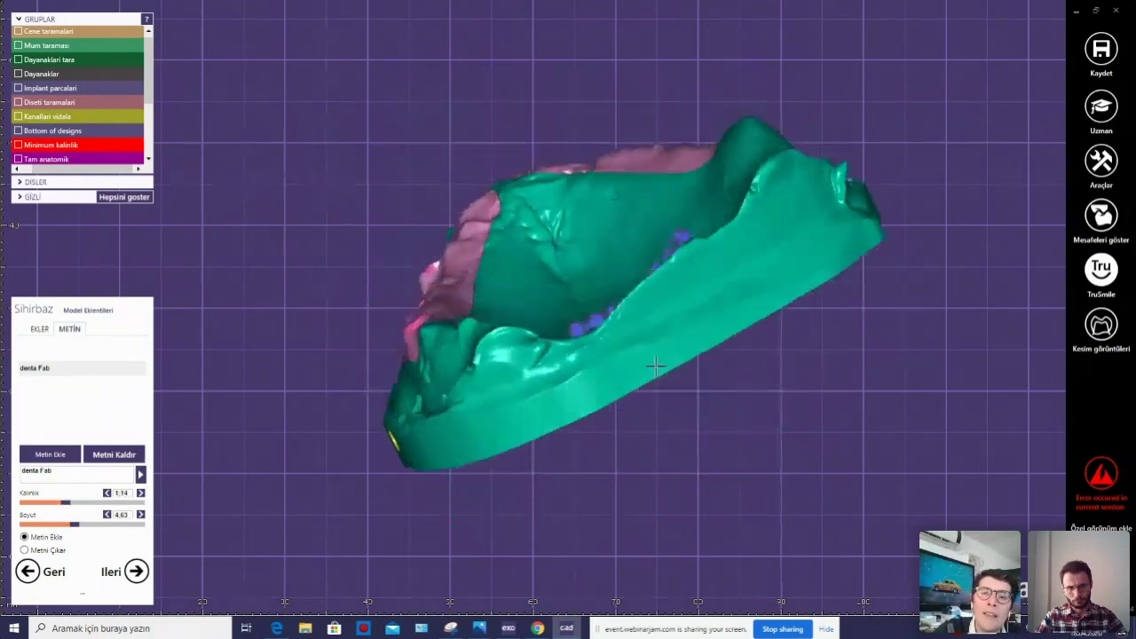
Switch the 'denta Fab' label to engraved, review the model, and set thickness to 1.11.
click(47, 539)
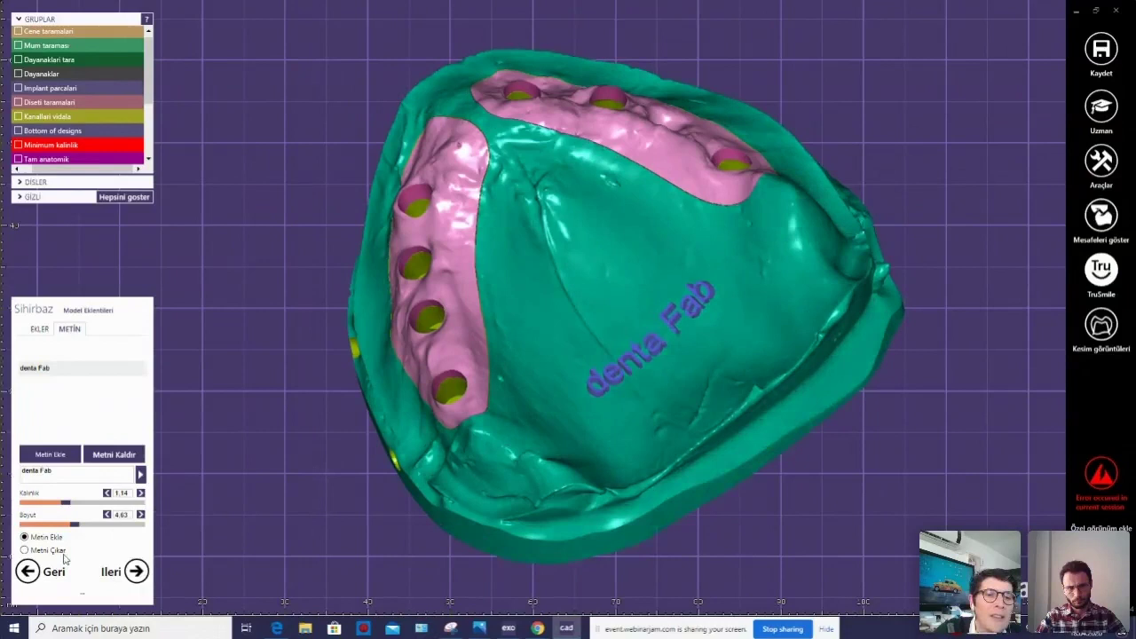
click(24, 551)
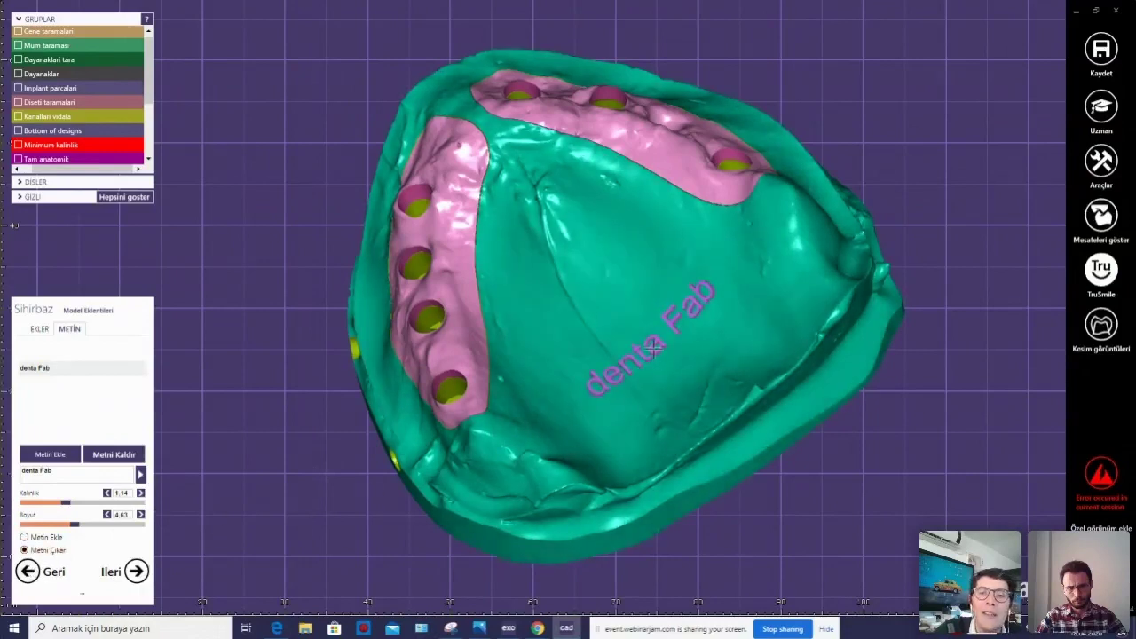
mouse_move(637, 366)
right_down()
mouse_move(362, 451)
mouse_move(640, 332)
right_up()
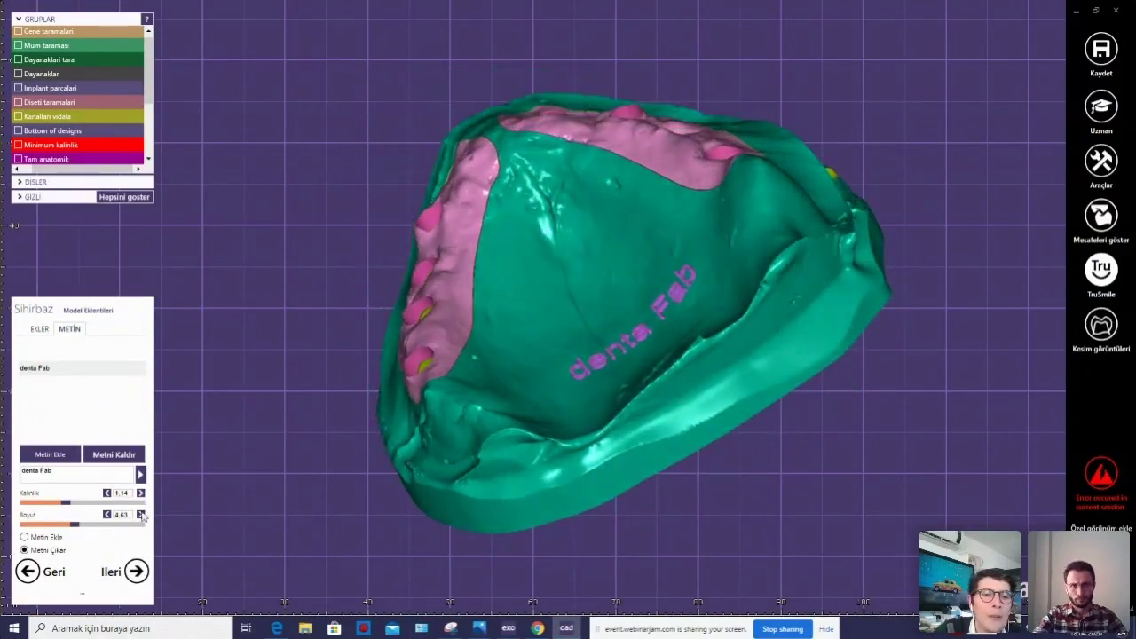
right_drag(409, 485, 396, 315)
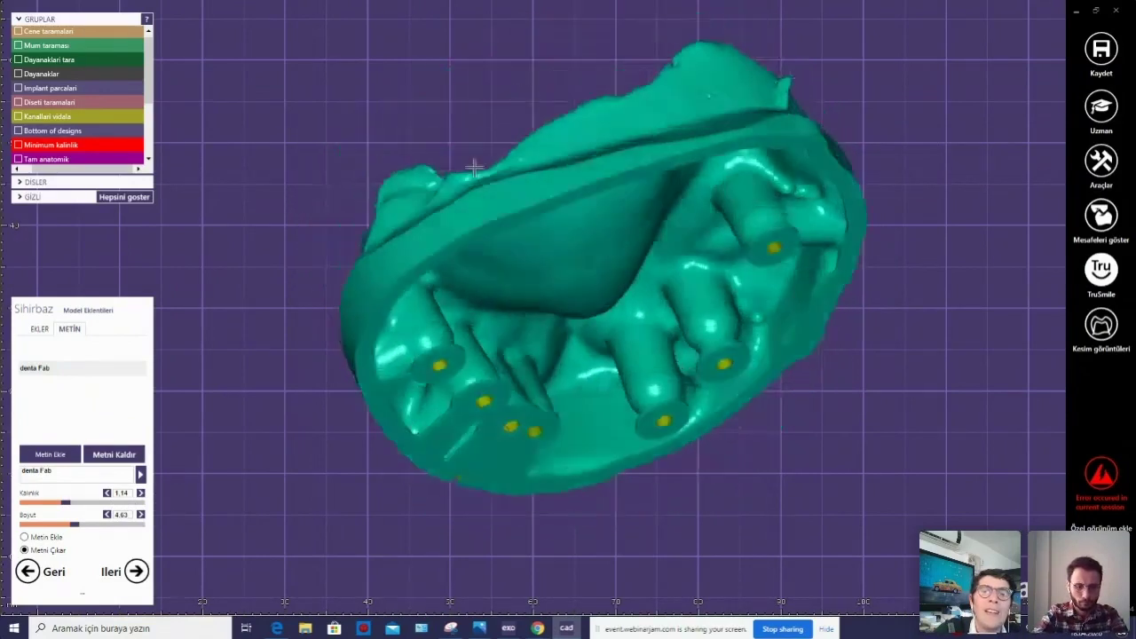
right_drag(445, 160, 426, 284)
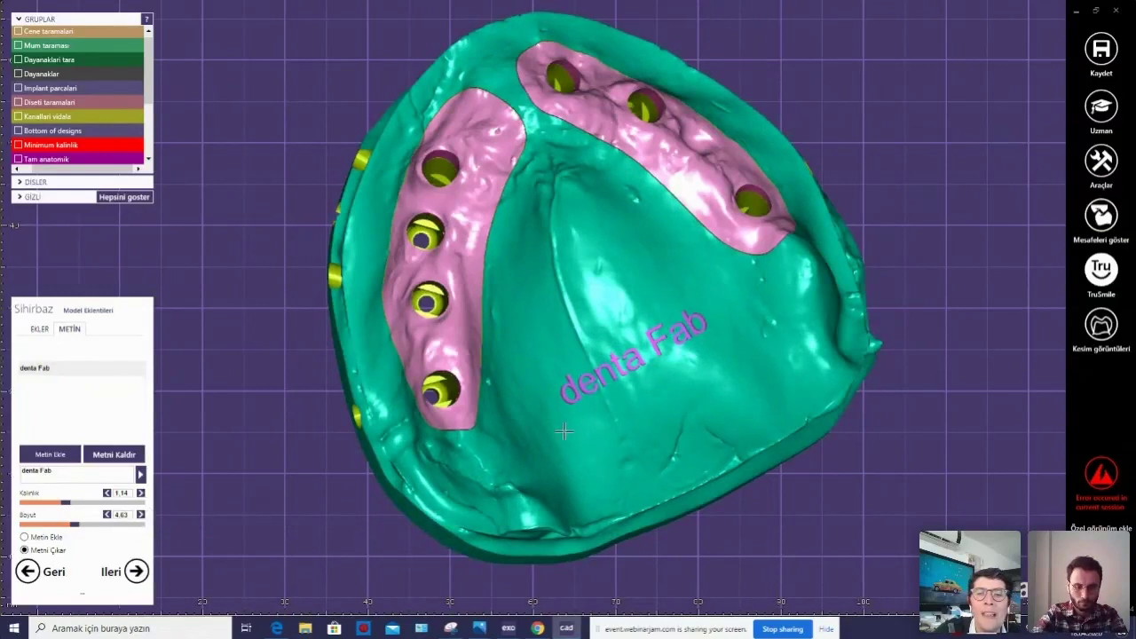
mouse_move(564, 431)
right_down()
mouse_move(476, 488)
mouse_move(691, 339)
right_up()
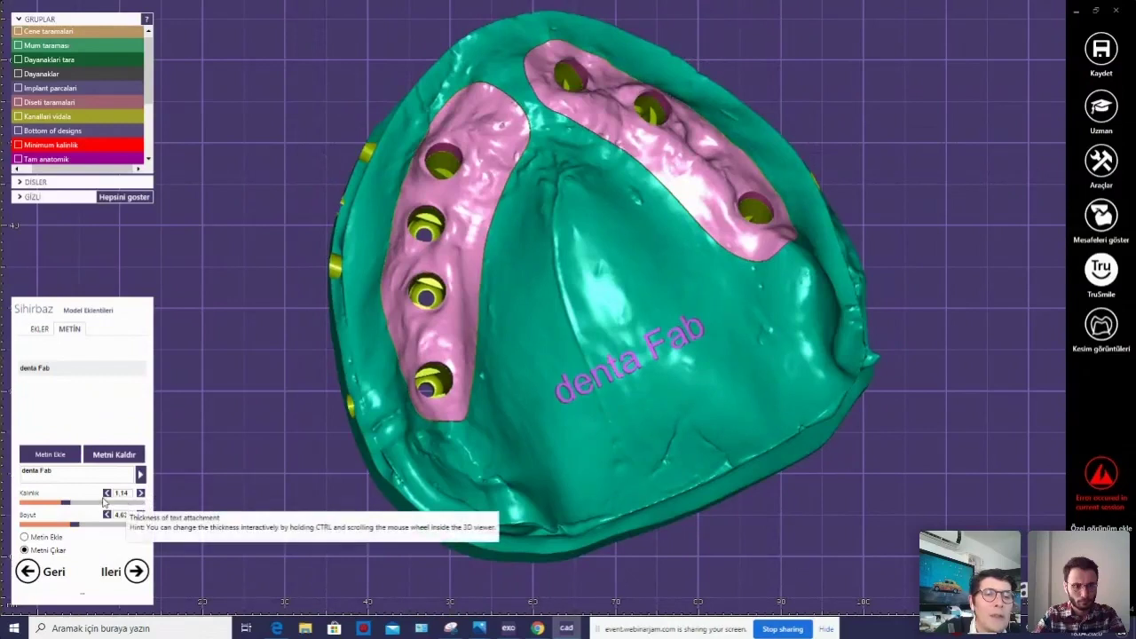
click(107, 494)
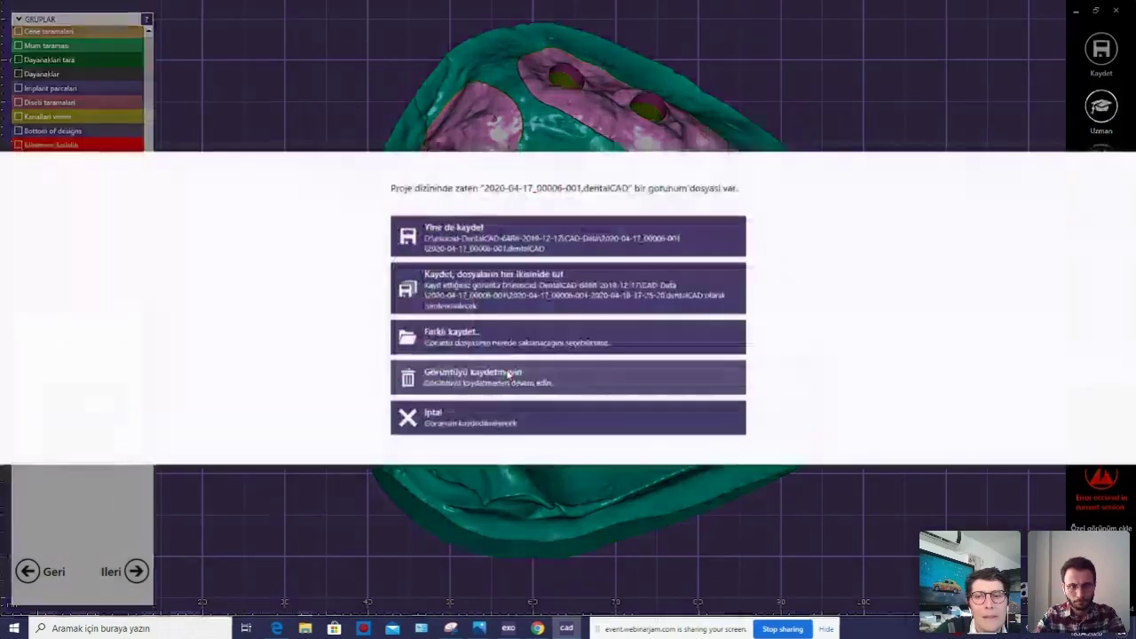
Pick a save option for the existing view file so the engraving calculation proceeds.
click(507, 236)
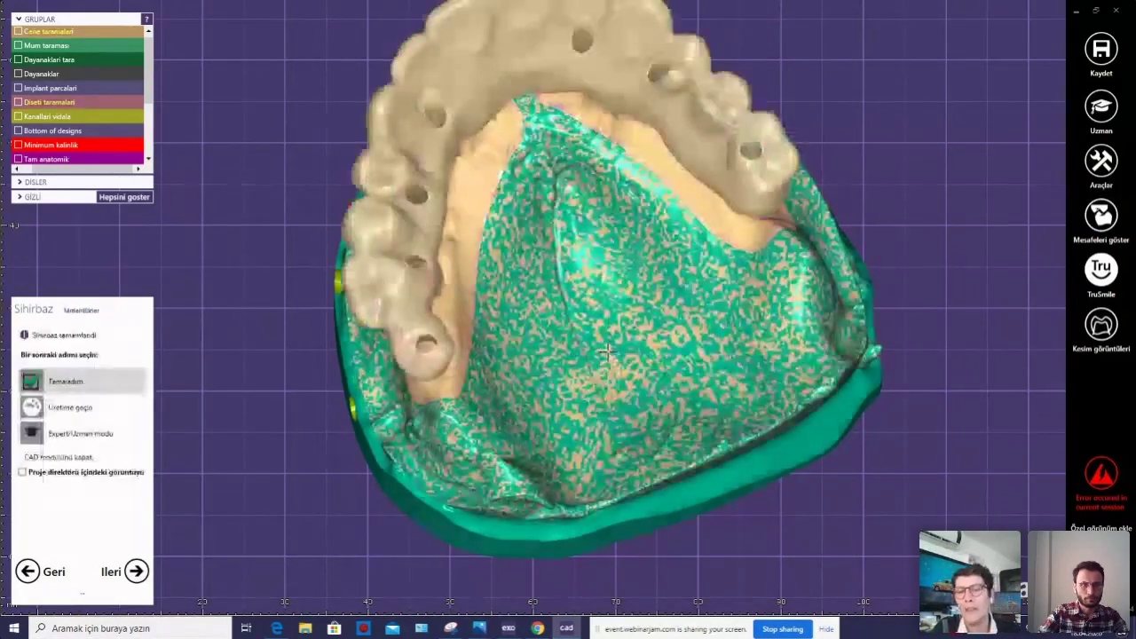
Review the finished teeth over the engraved model from underneath and from the front.
right_click(608, 353)
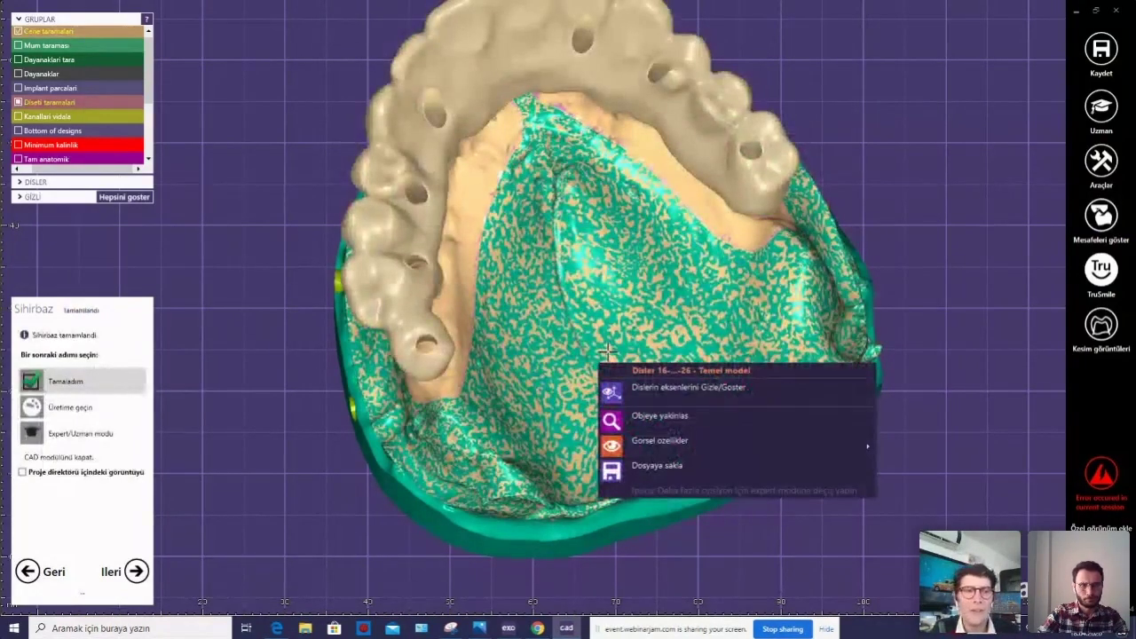
click(335, 431)
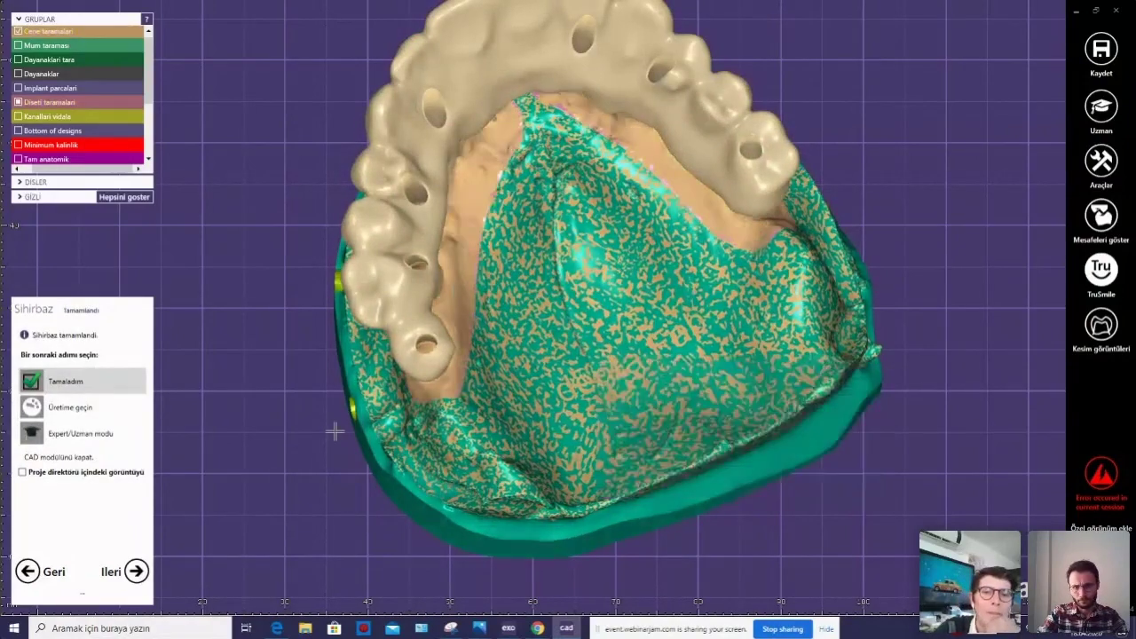
right_drag(530, 401, 537, 394)
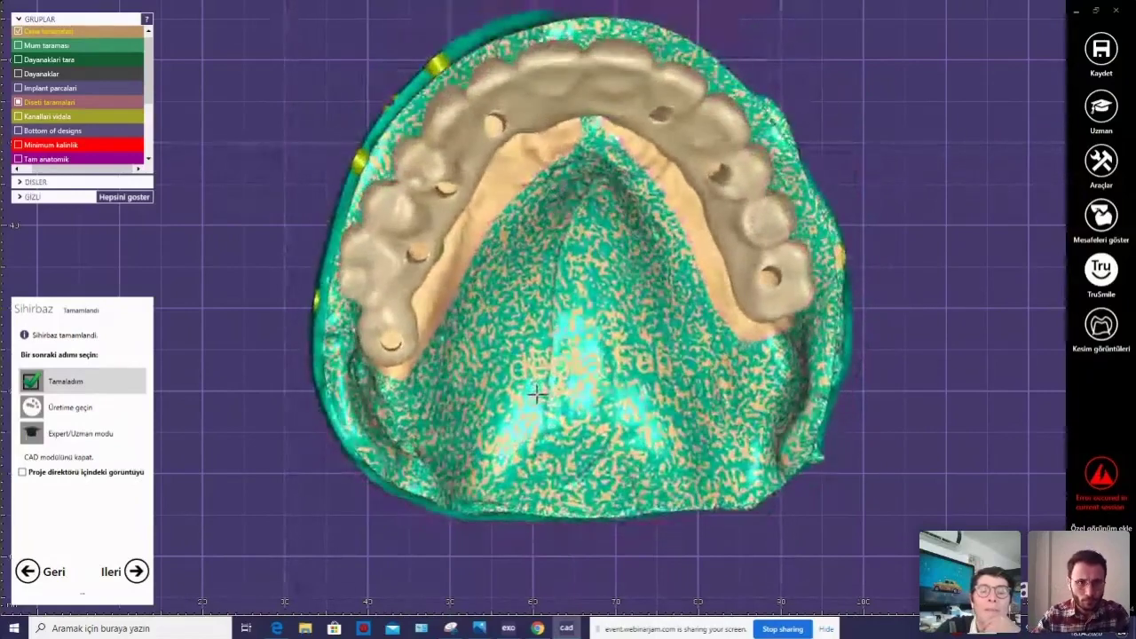
scroll(537, 393, down, 3)
mouse_move(537, 393)
right_down()
mouse_move(580, 253)
mouse_move(588, 333)
right_up()
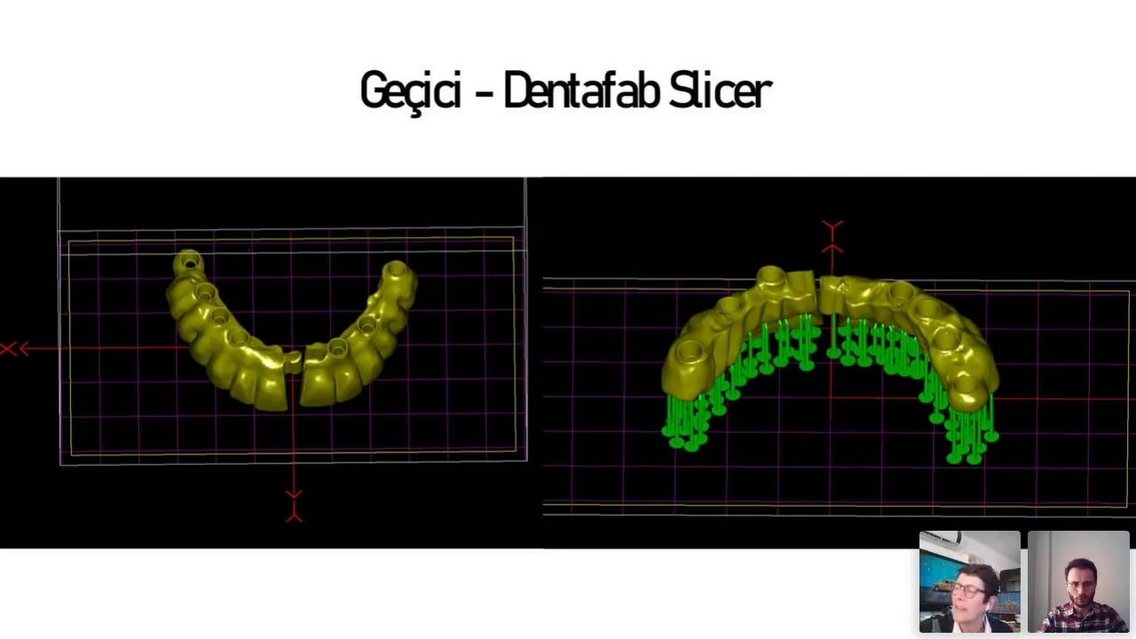
Advance to the slide of the printed temporary bridge with the TEMP resin bottle.
key(Right)
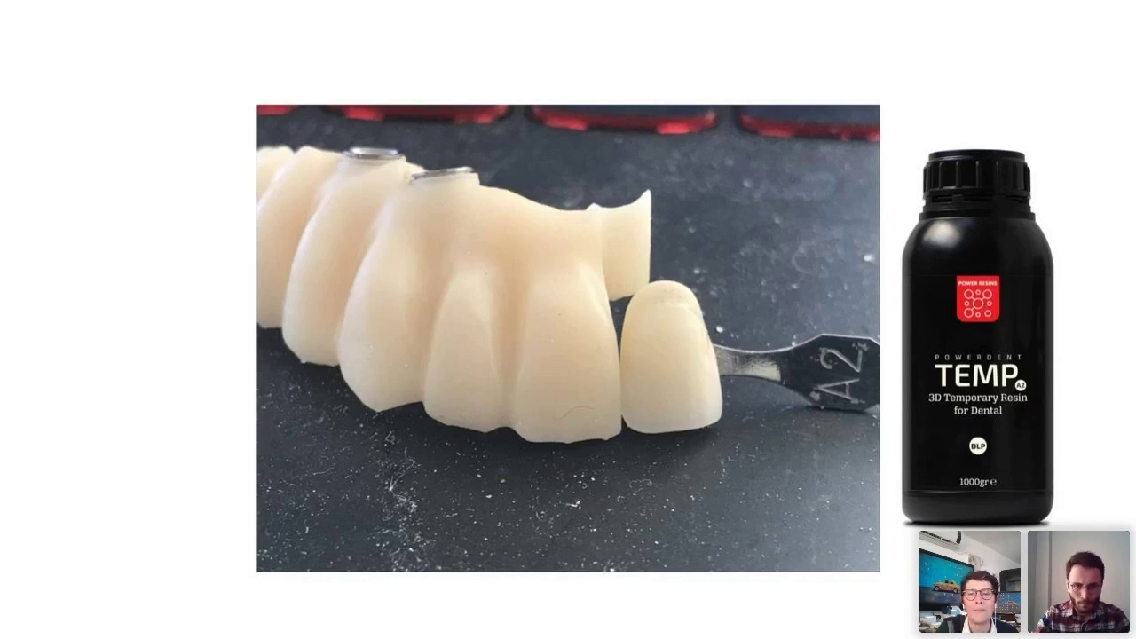
key(Right)
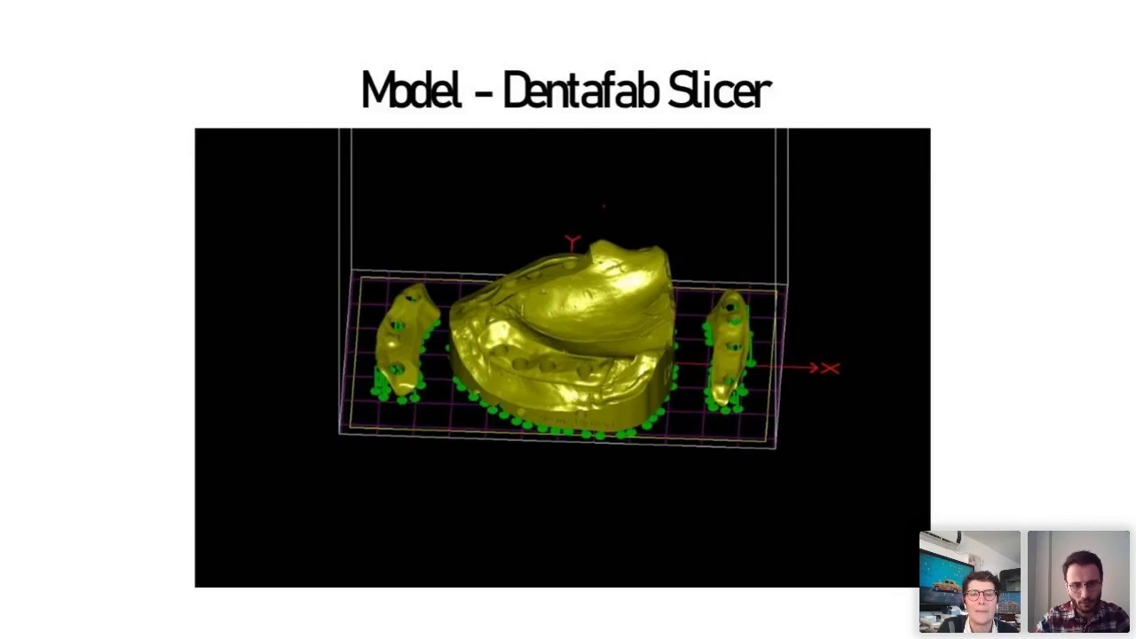
key(Right)
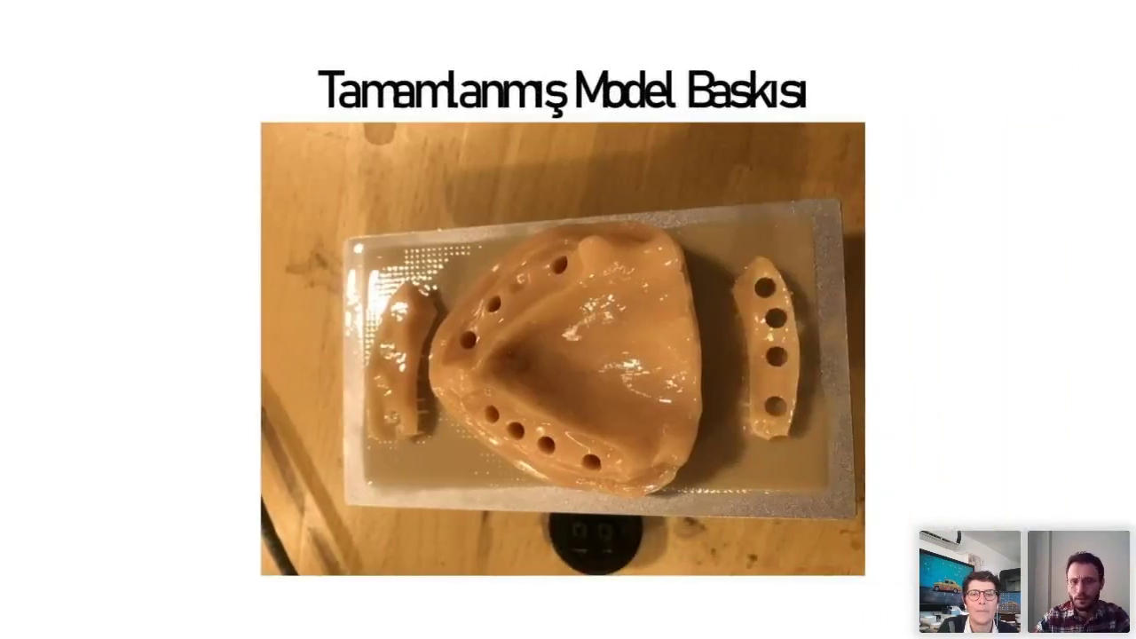
key(Right)
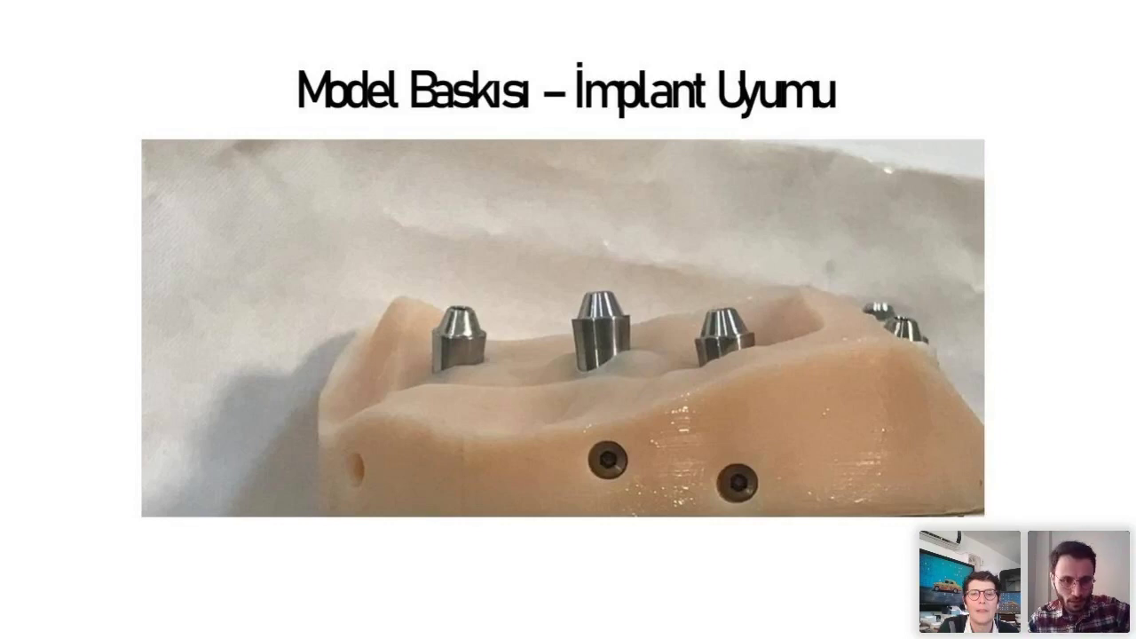
key(Right)
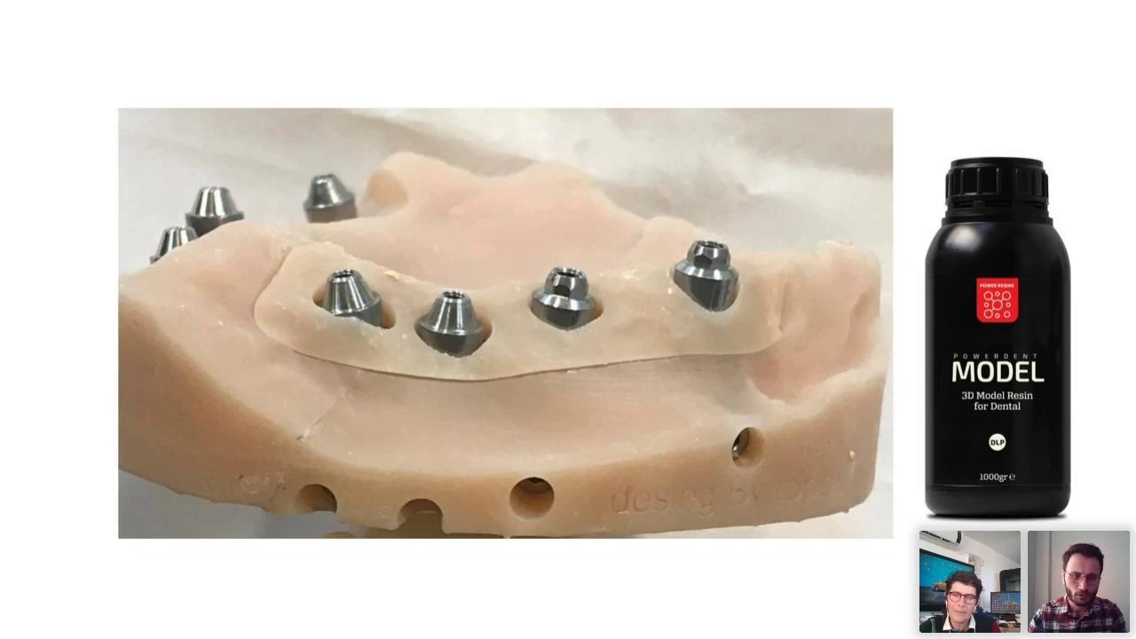
key(Right)
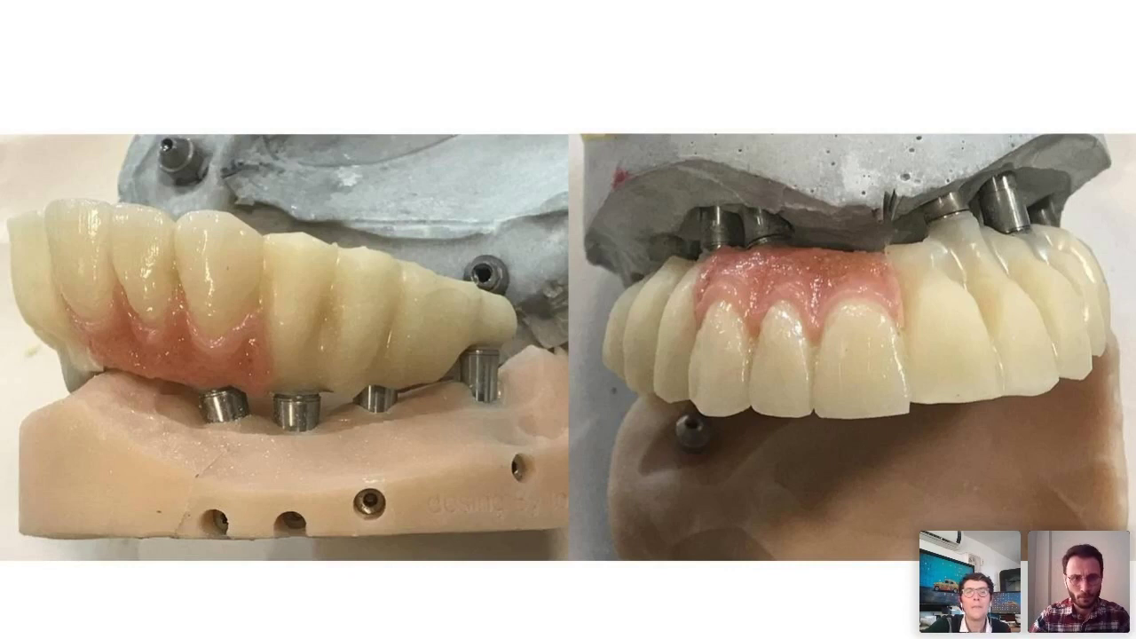
key(Right)
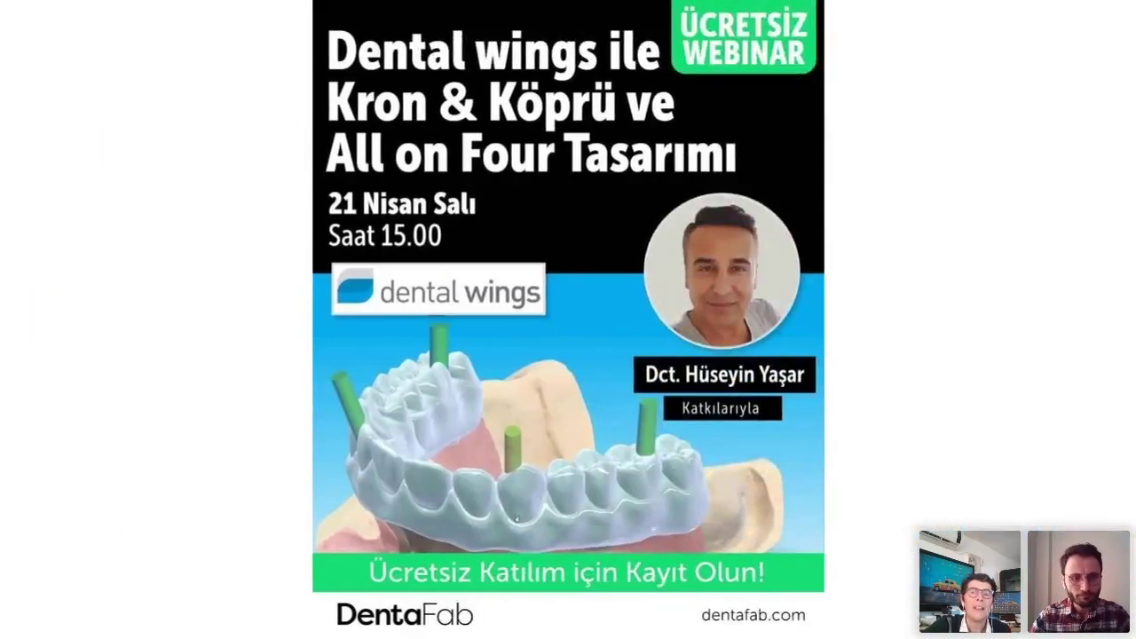
key(Left)
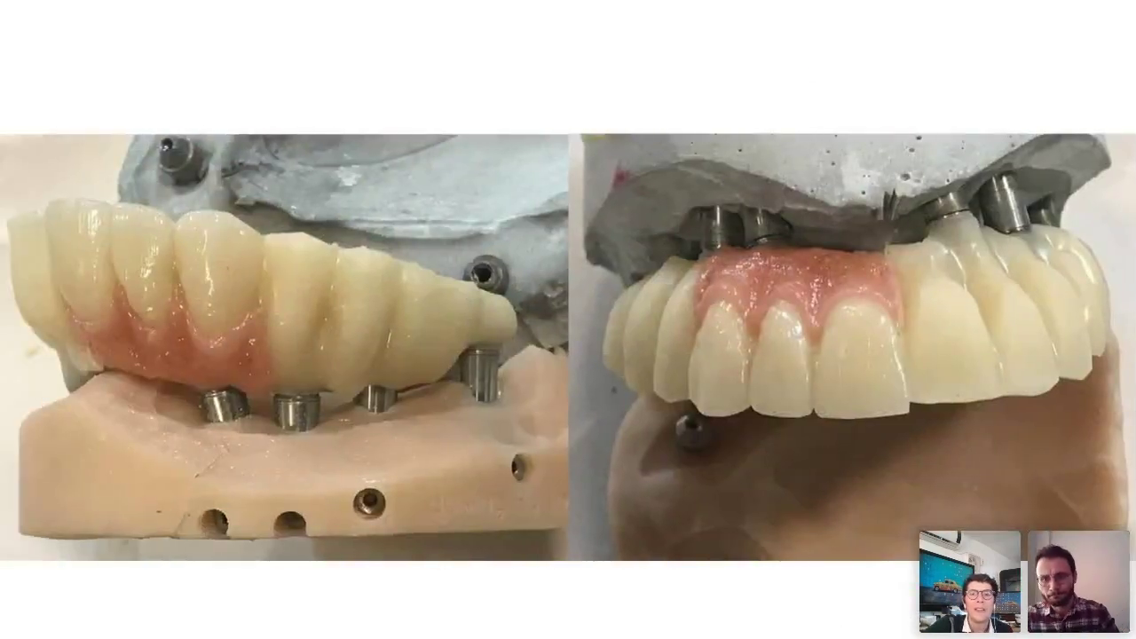